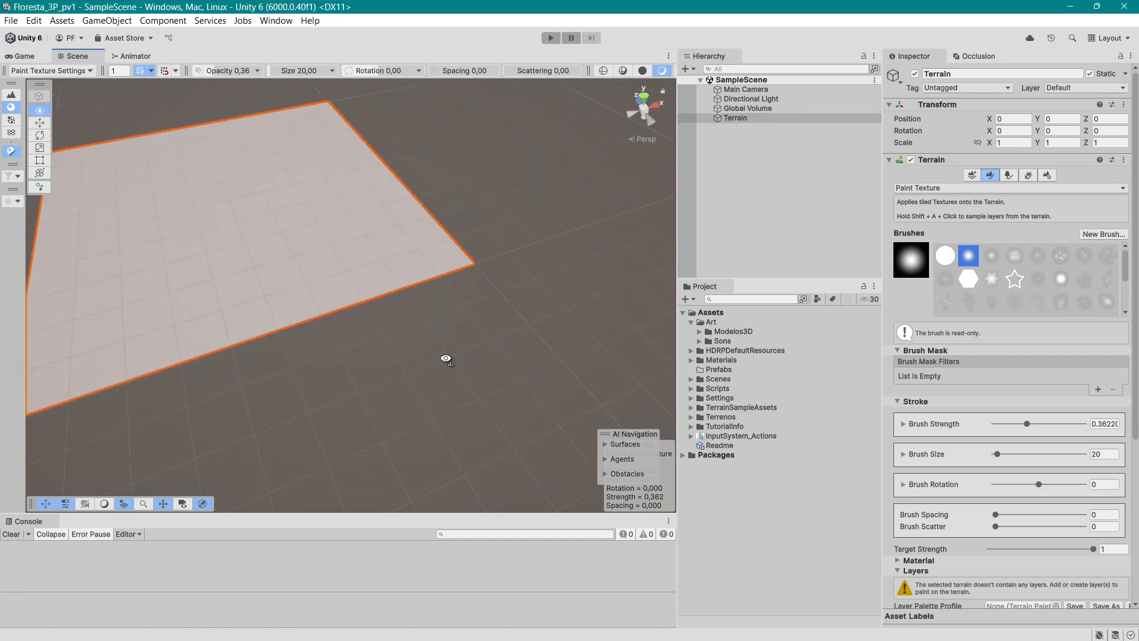
Examine the terrain and its Paint Texture settings, paint tool list and Create Neighbor Terrains mode.
alt+drag(444, 363, 409, 407)
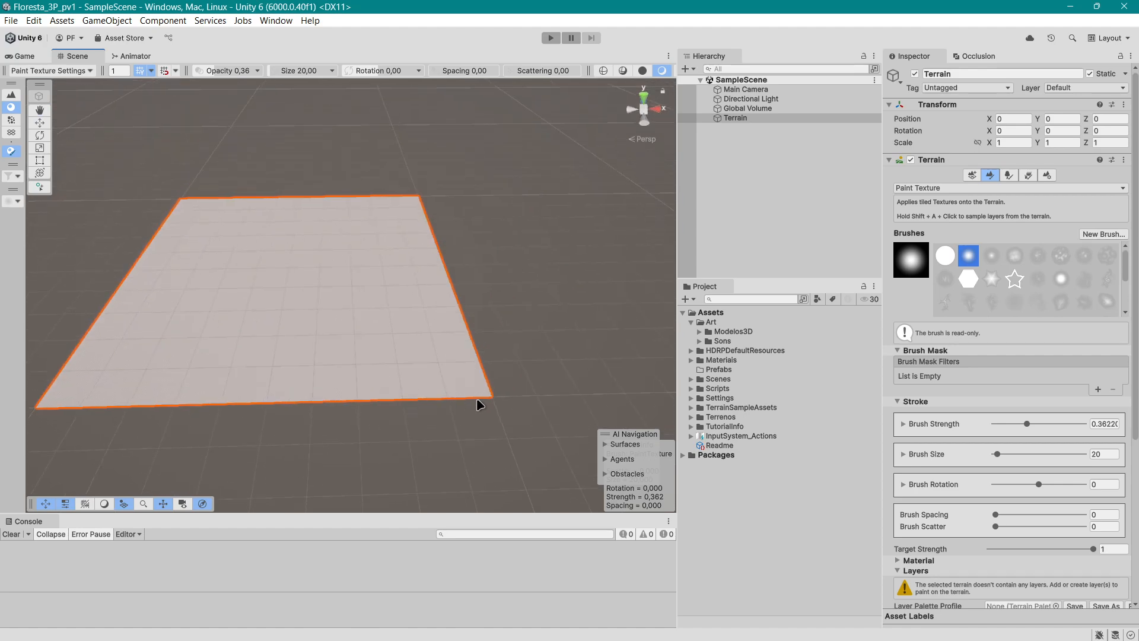
alt+drag(478, 401, 586, 348)
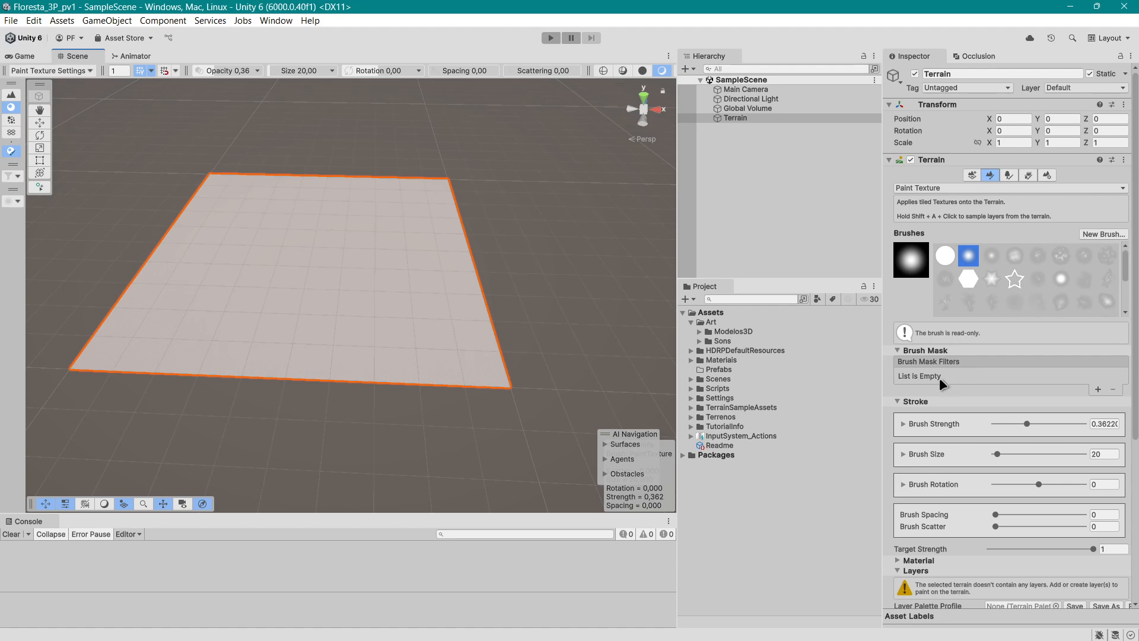
scroll(984, 456, down, 3)
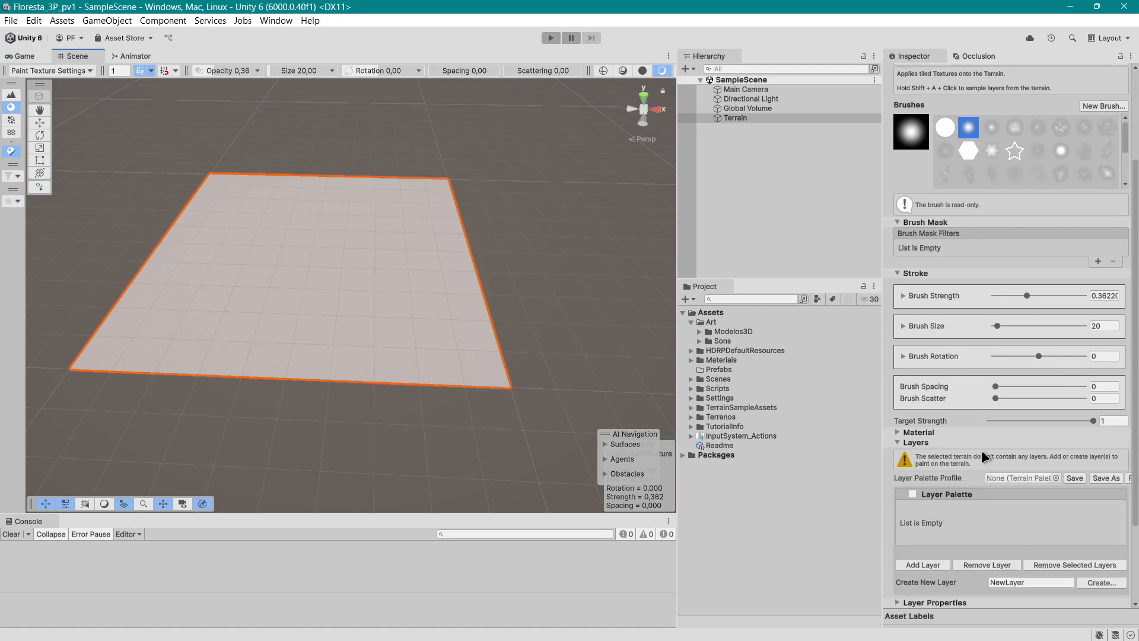
click(896, 441)
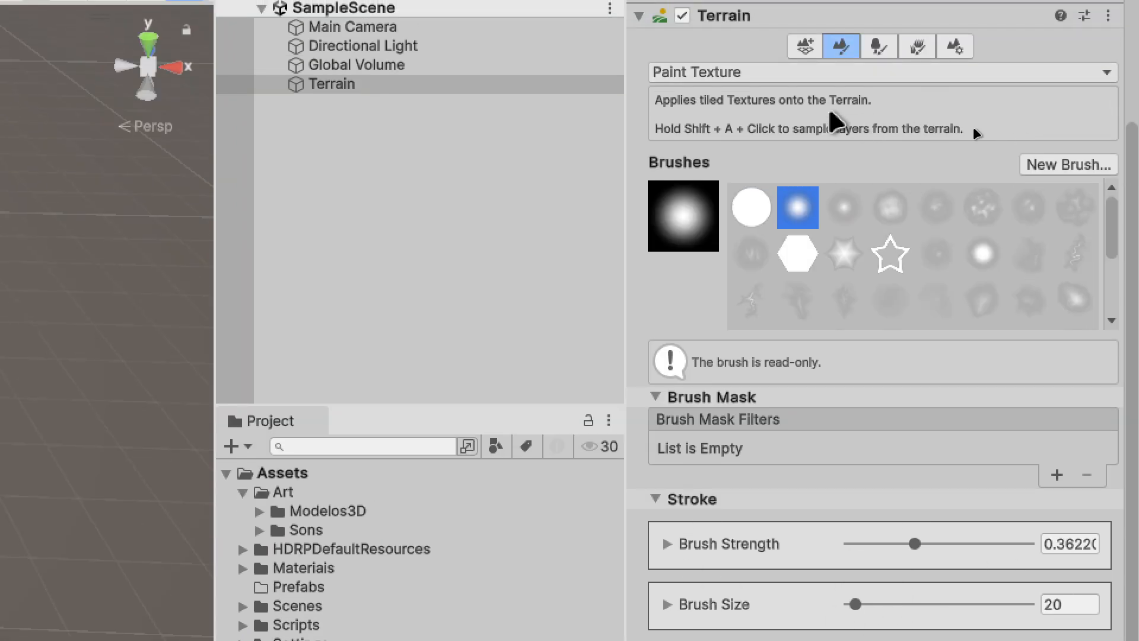
click(682, 85)
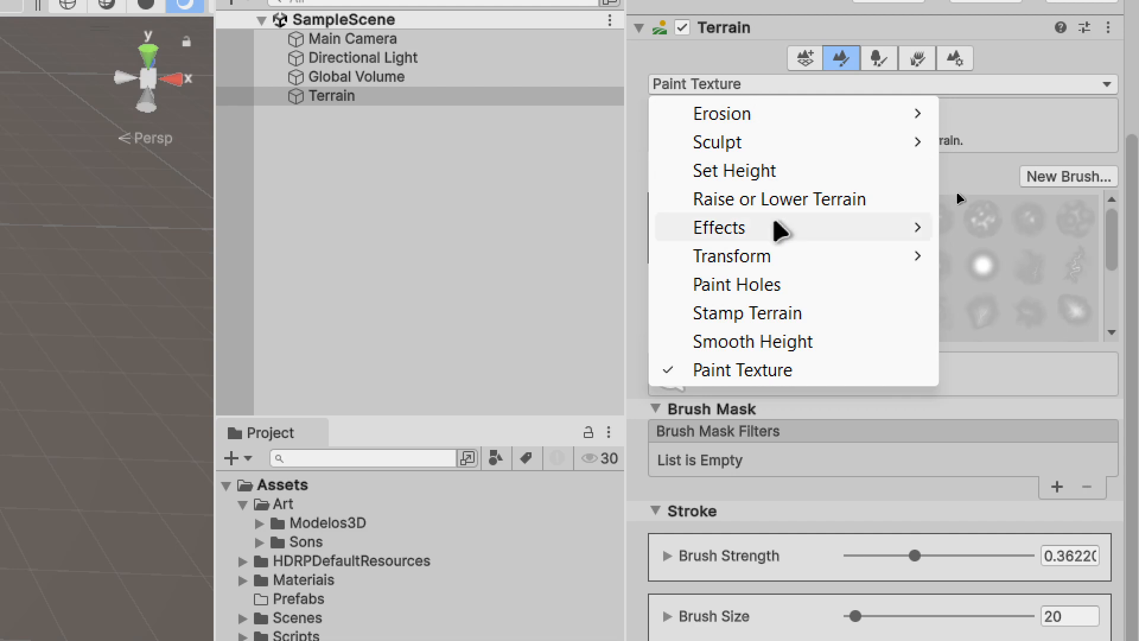
mouse_move(784, 242)
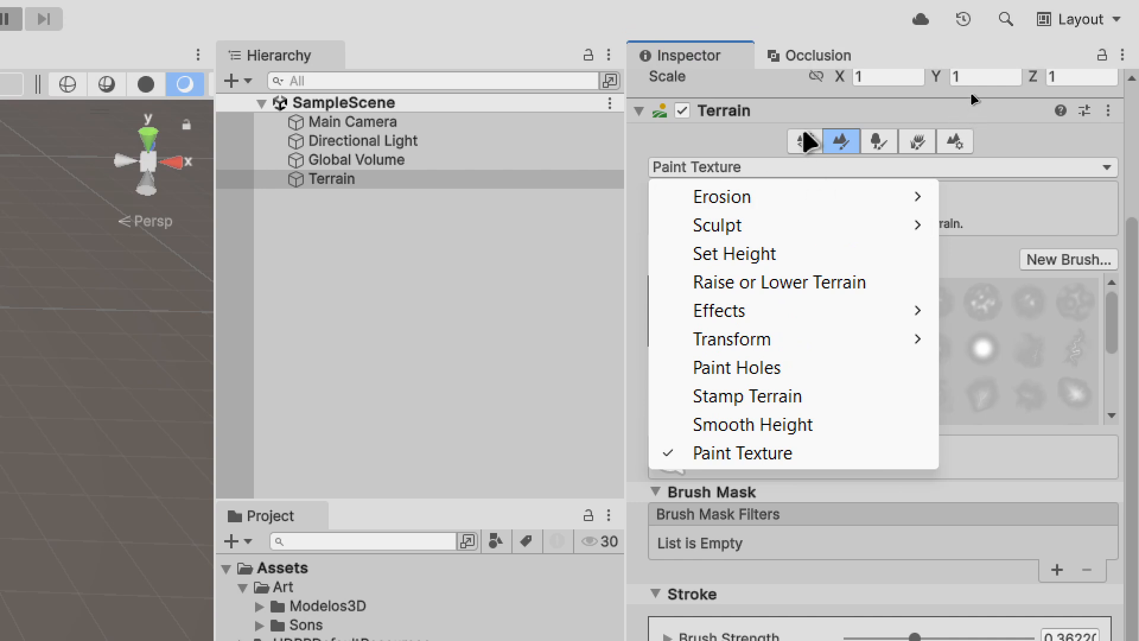
click(807, 142)
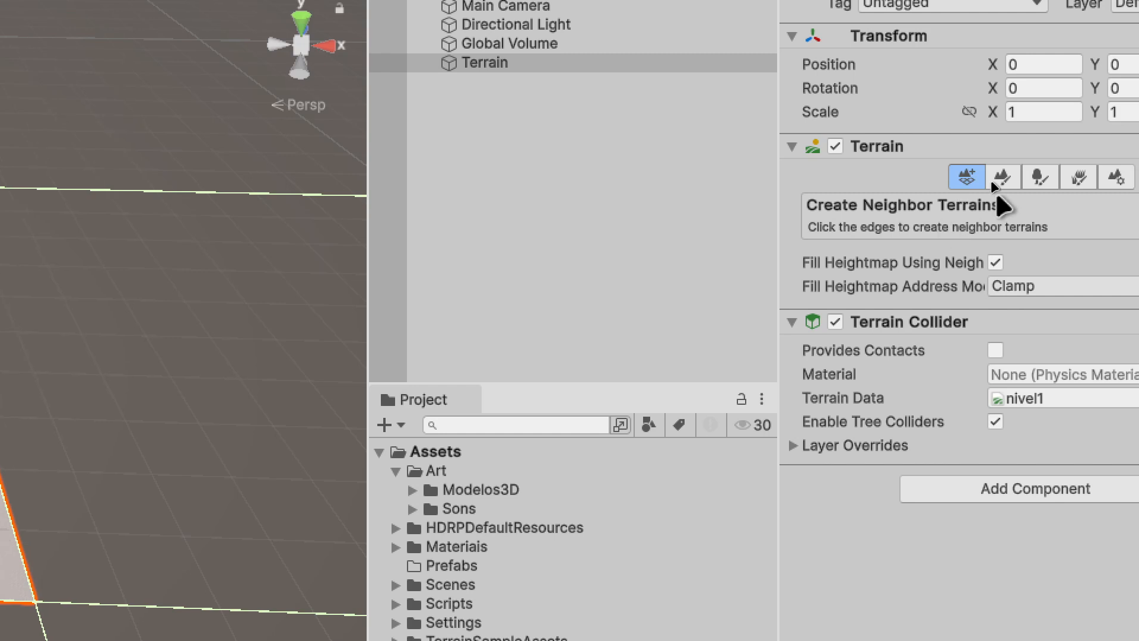
click(996, 179)
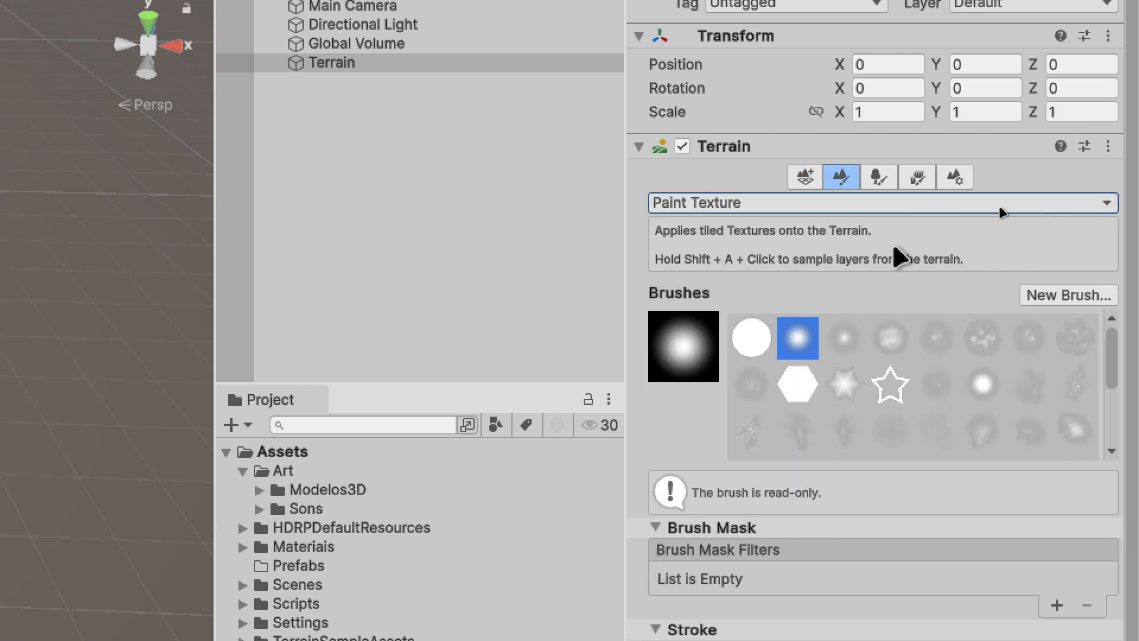
click(737, 206)
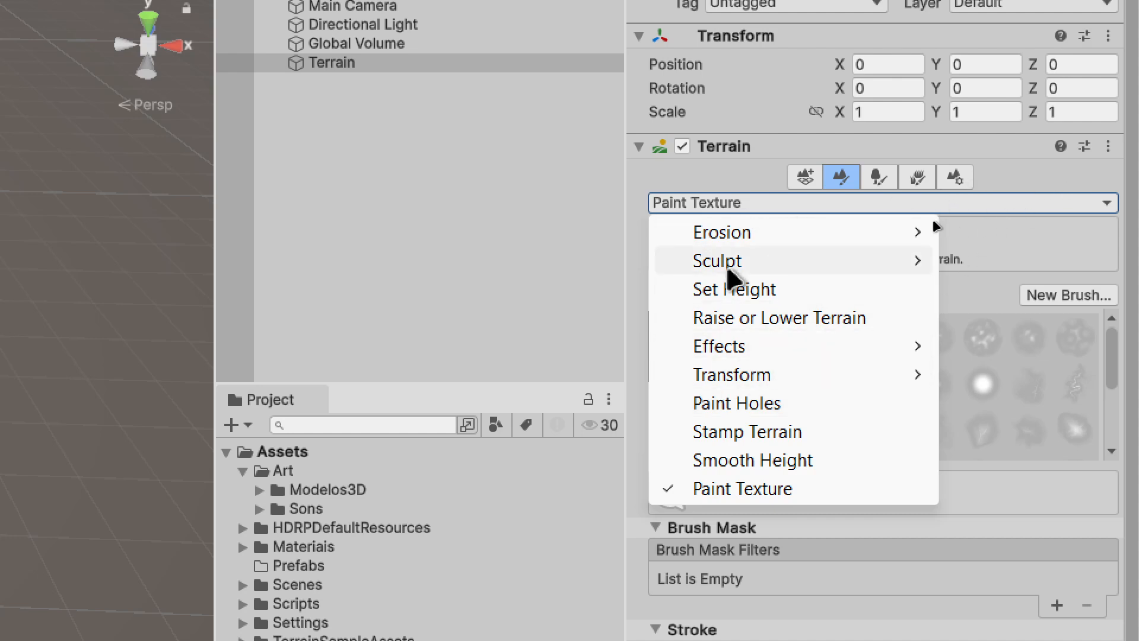
Review the terrain's Paint Trees and Paint Details modes and its Terrain Settings, including the grass wind and mesh resolution options.
click(878, 181)
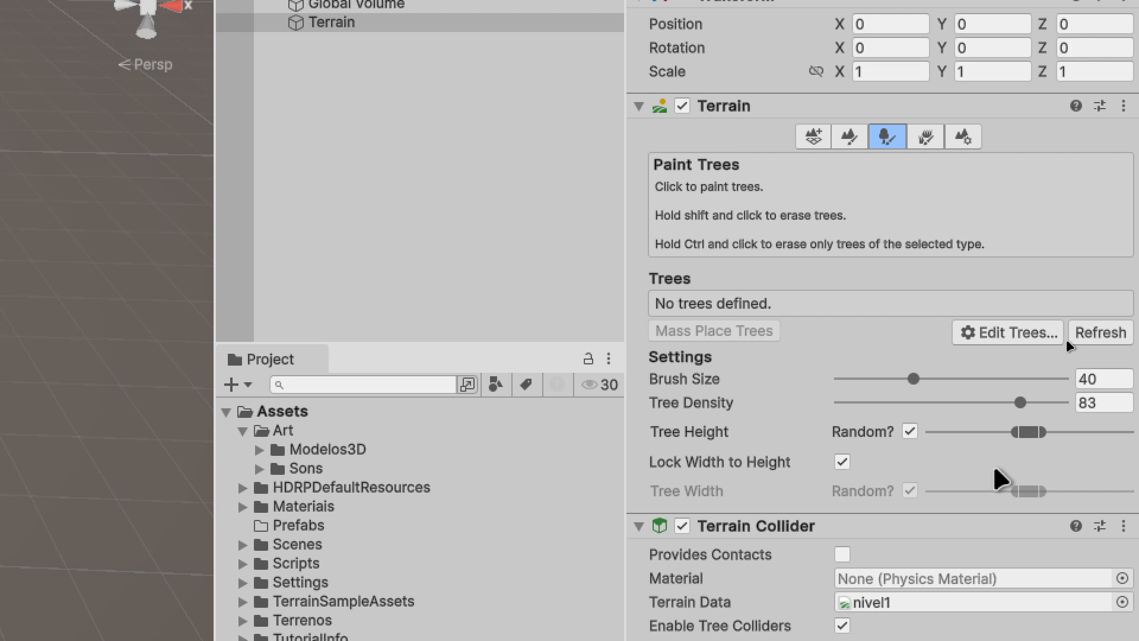
click(927, 136)
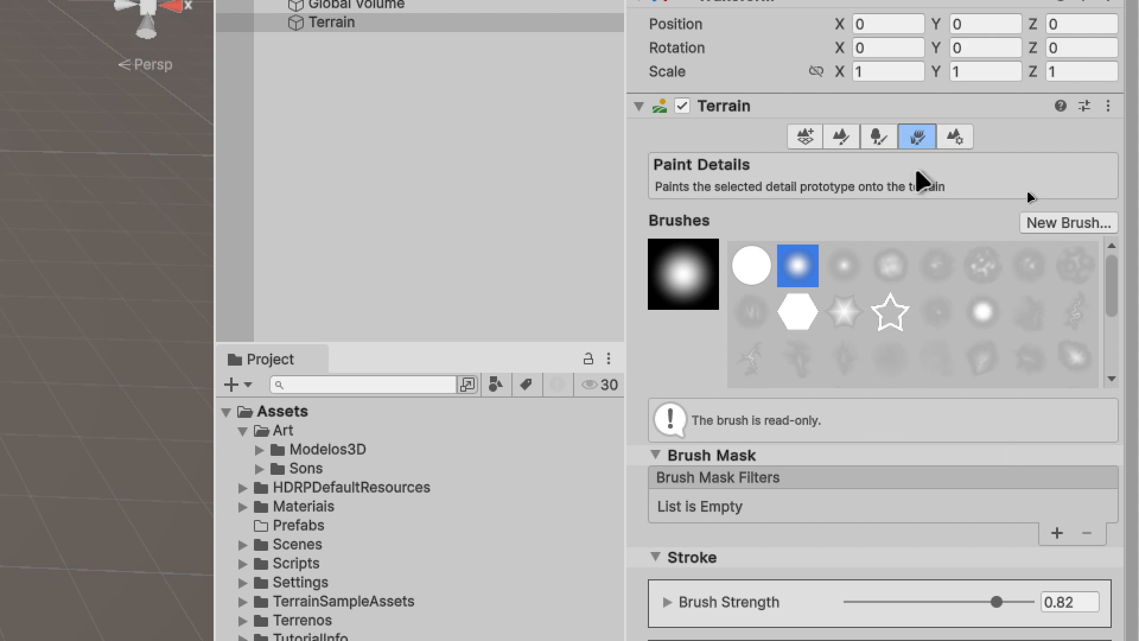
click(955, 137)
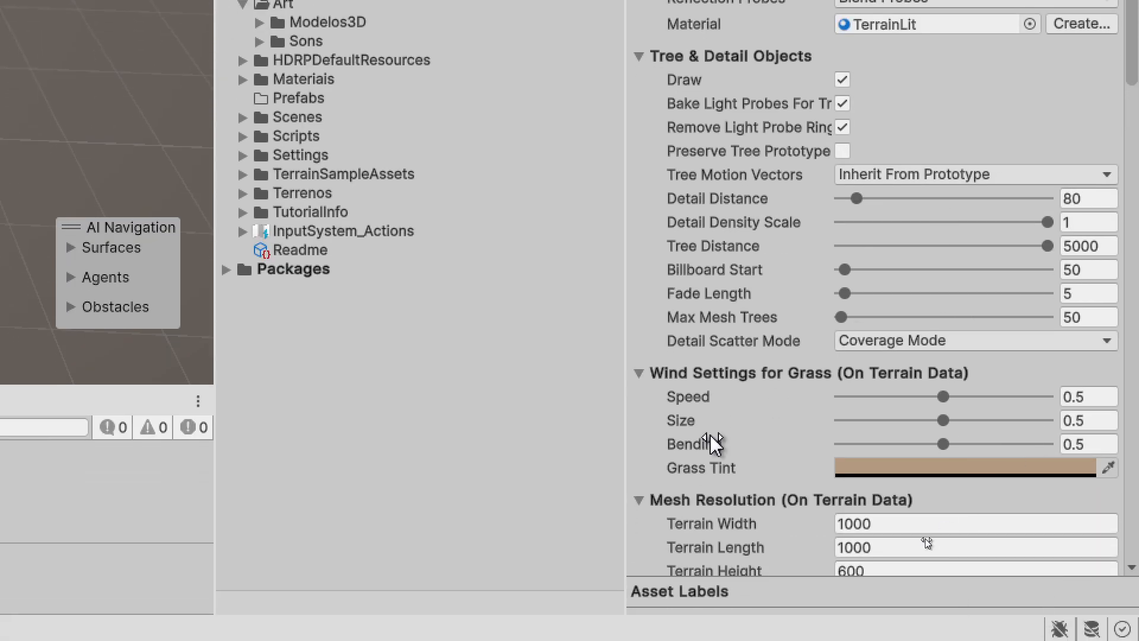
scroll(930, 499, down, 4)
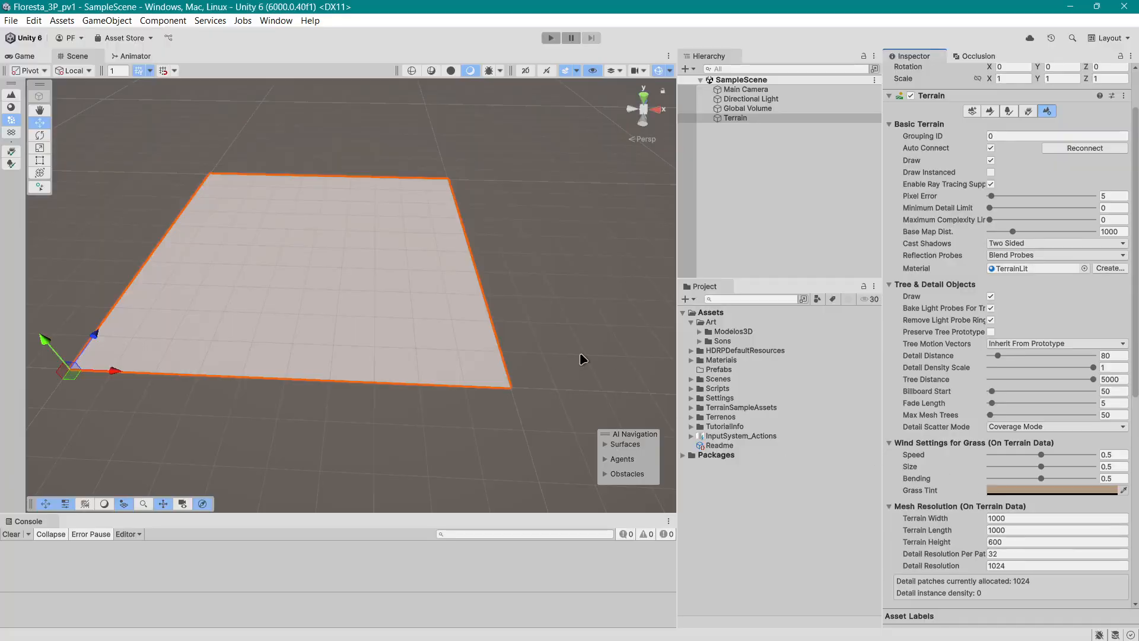
Add a 3D sphere to the scene and reset its transform.
click(743, 212)
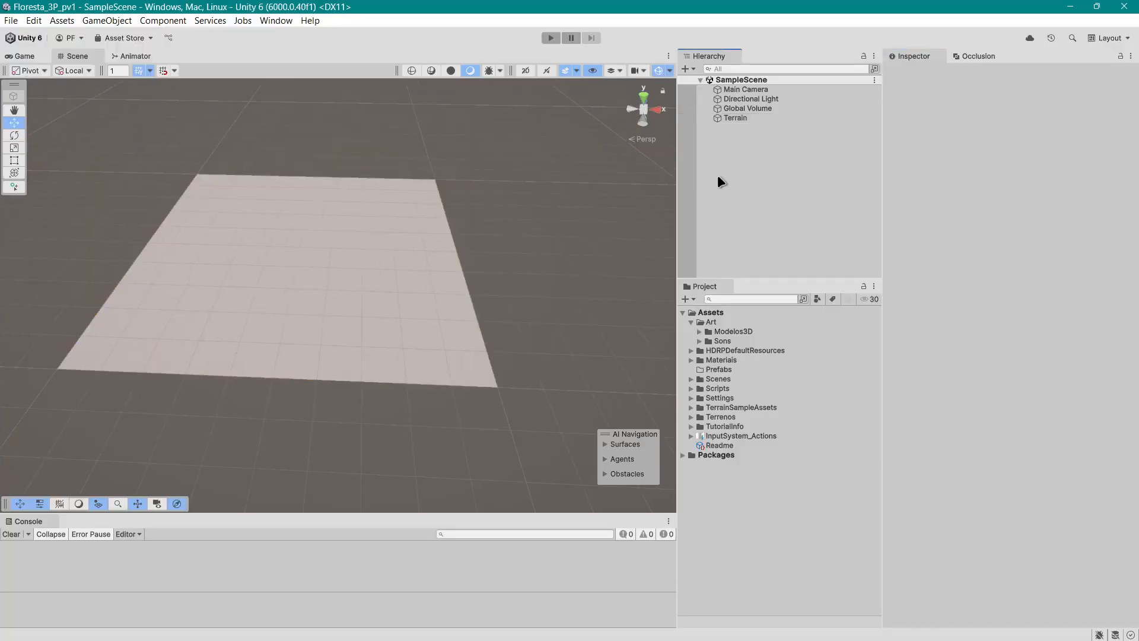
click(690, 69)
mouse_move(724, 126)
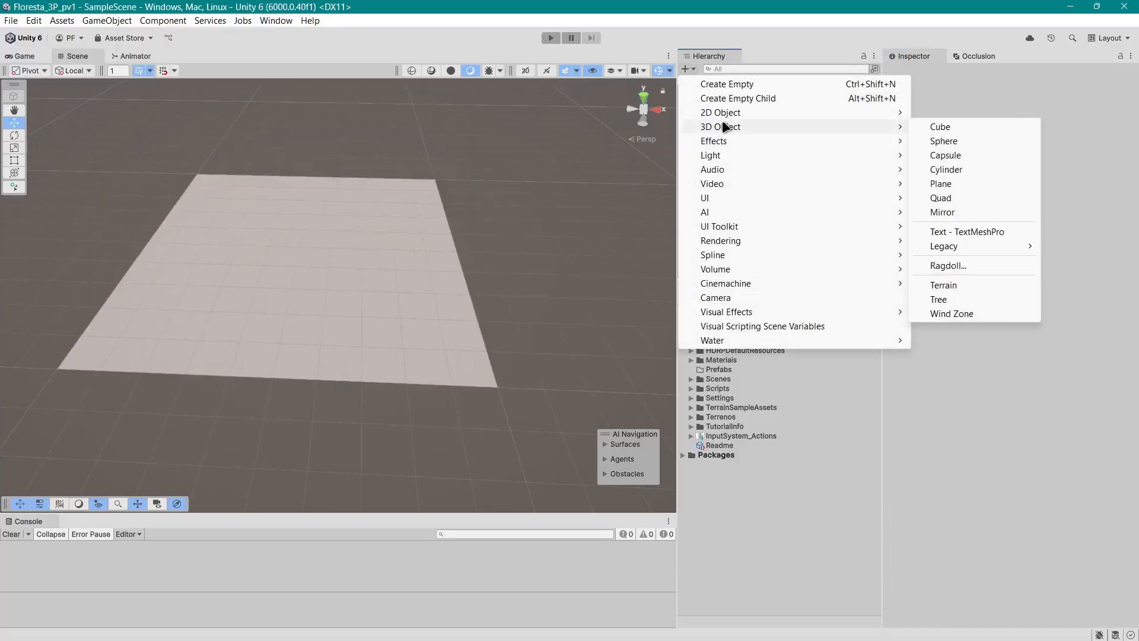
click(943, 140)
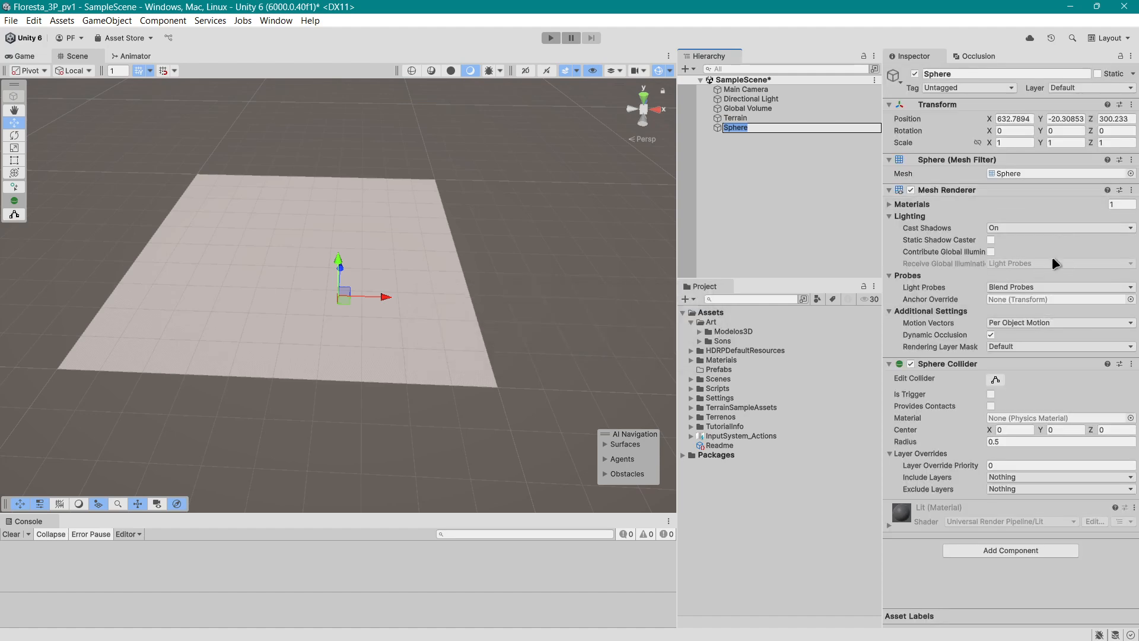
scroll(369, 320, up, 5)
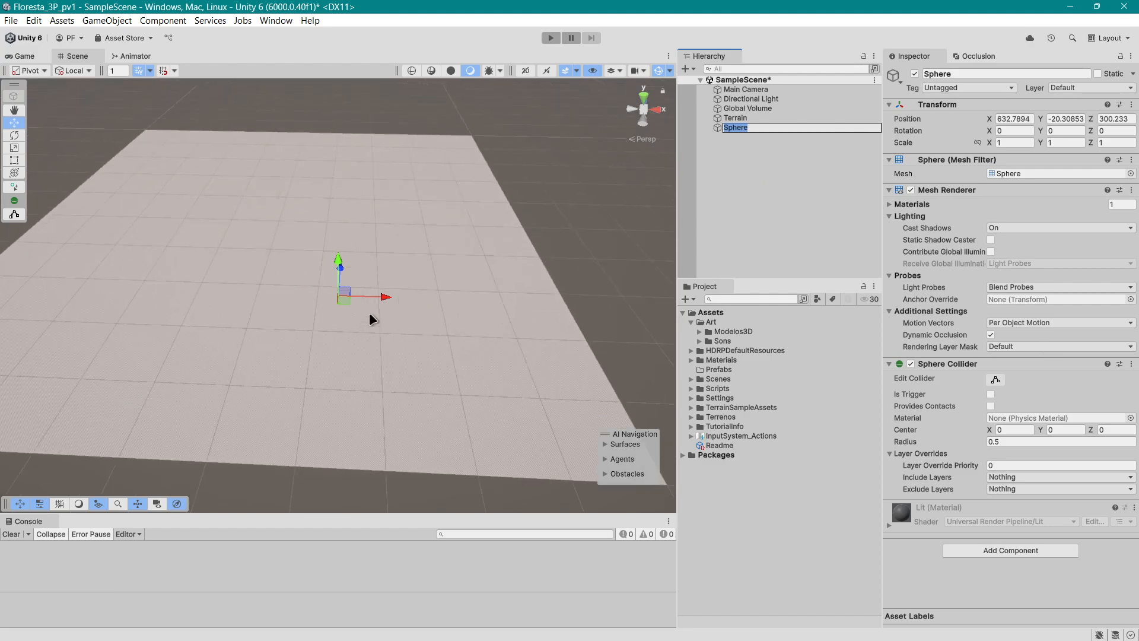
click(1132, 105)
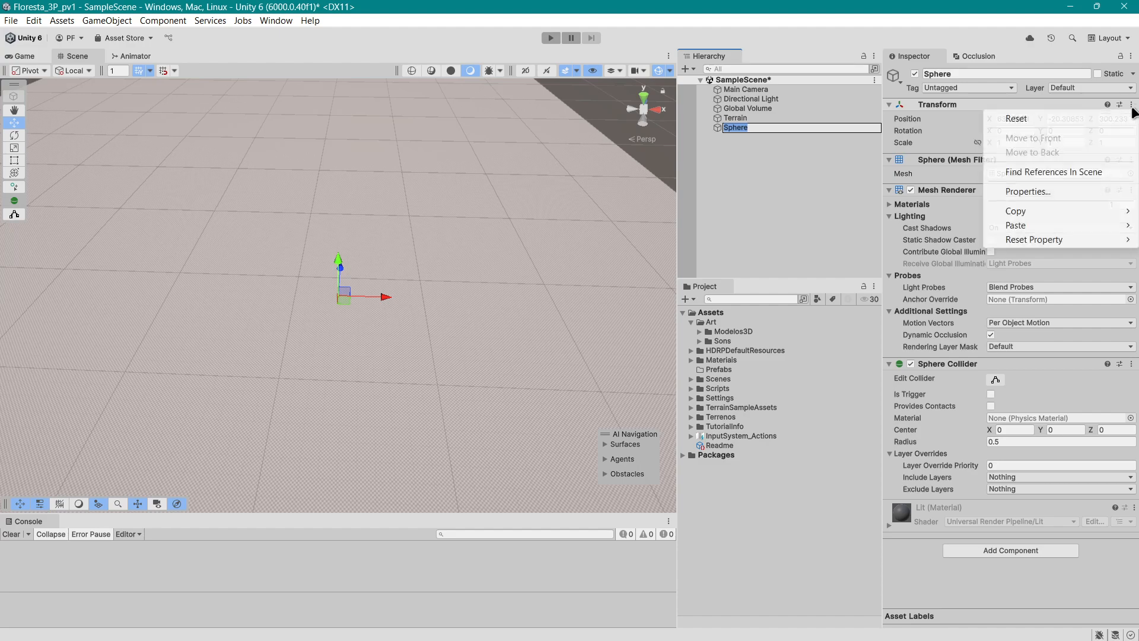
click(1092, 117)
Move the sphere onto the terrain at about X 284.2, Y 0.62, Z 109, and delete it.
scroll(491, 375, down, 3)
scroll(457, 388, down, 4)
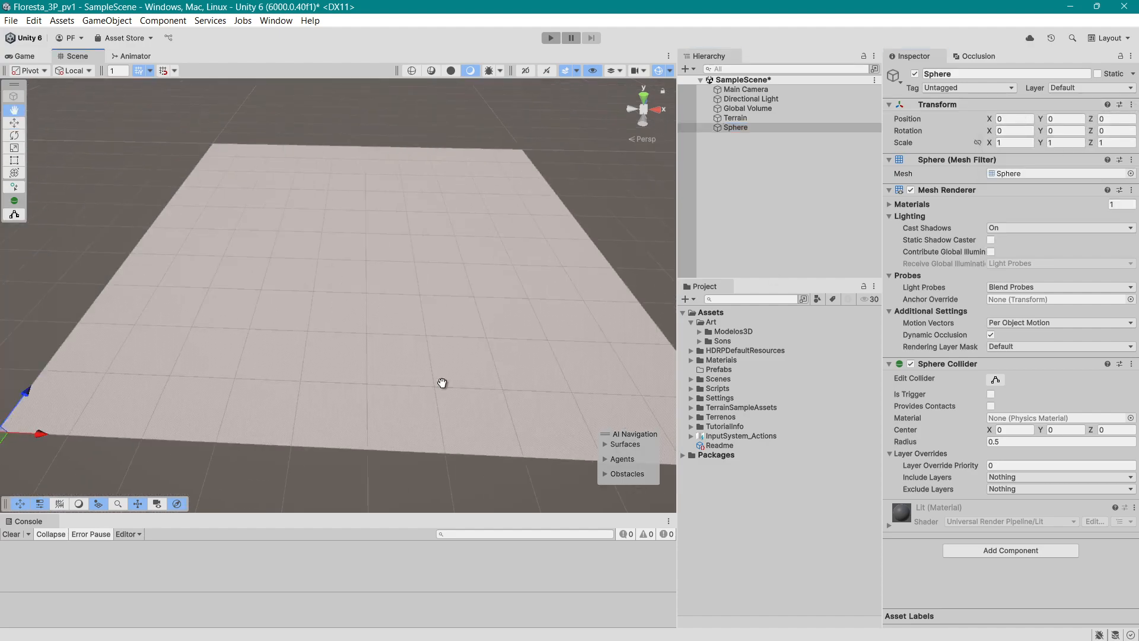
drag(183, 375, 197, 323)
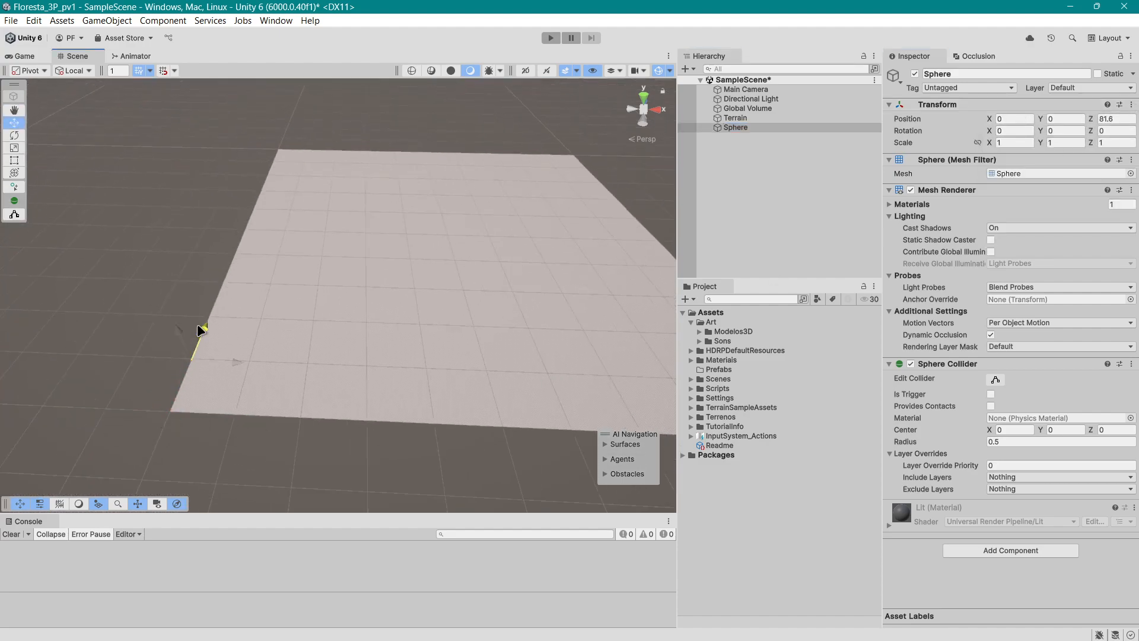
drag(236, 360, 359, 333)
key(f)
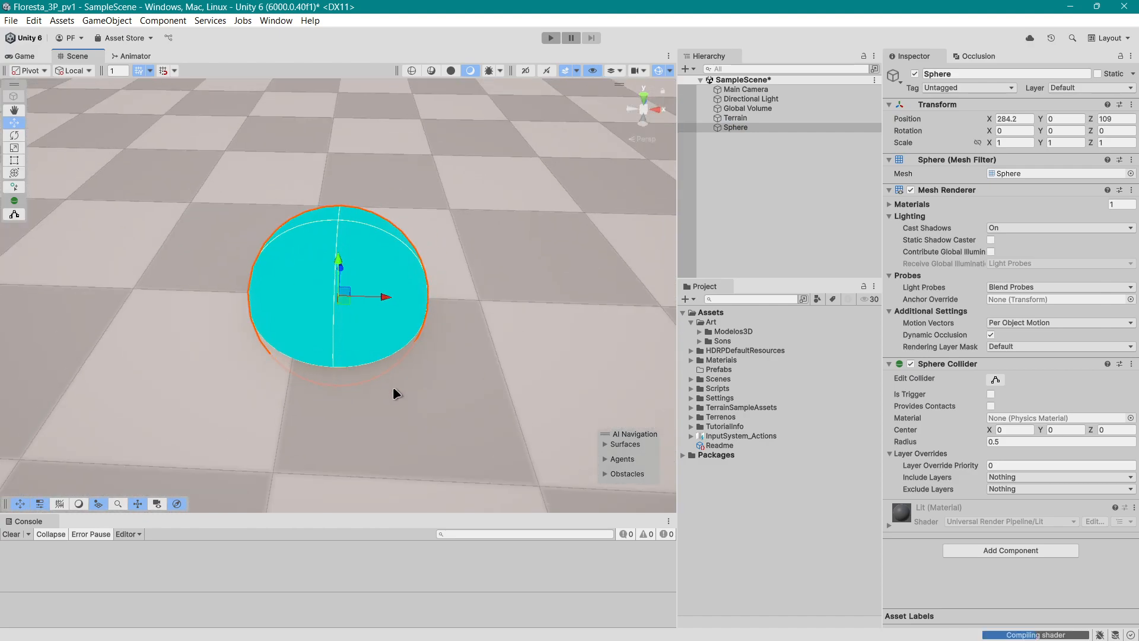
drag(336, 258, 343, 205)
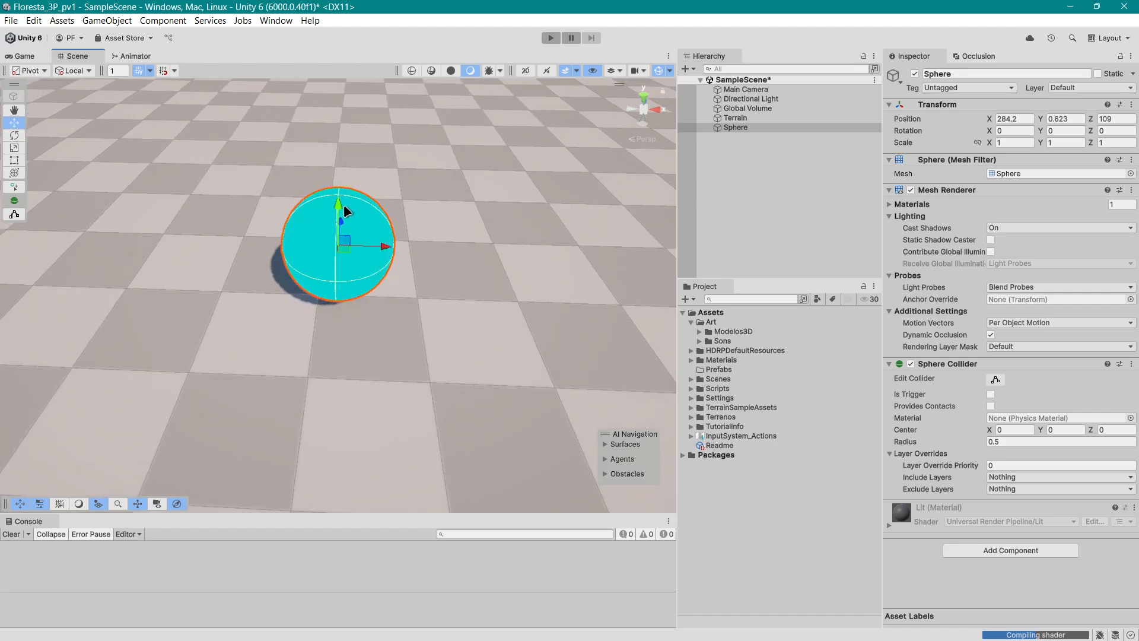
right_click(727, 127)
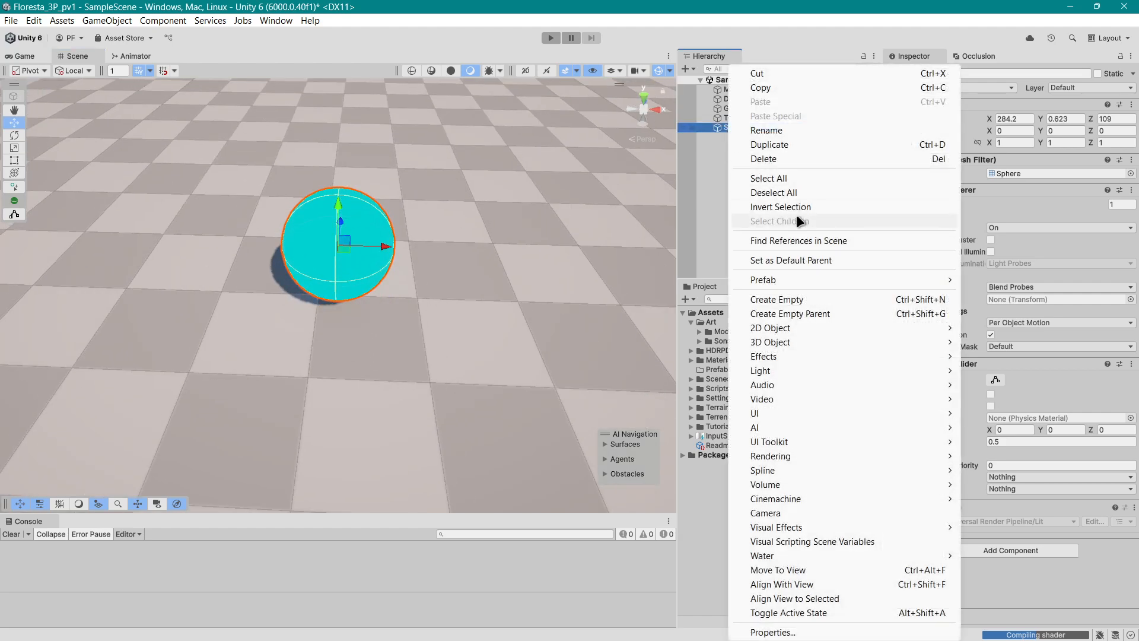
click(782, 159)
Add a 3D capsule to the scene and raise it to about Y 0.96 so it stands on the terrain surface.
click(689, 69)
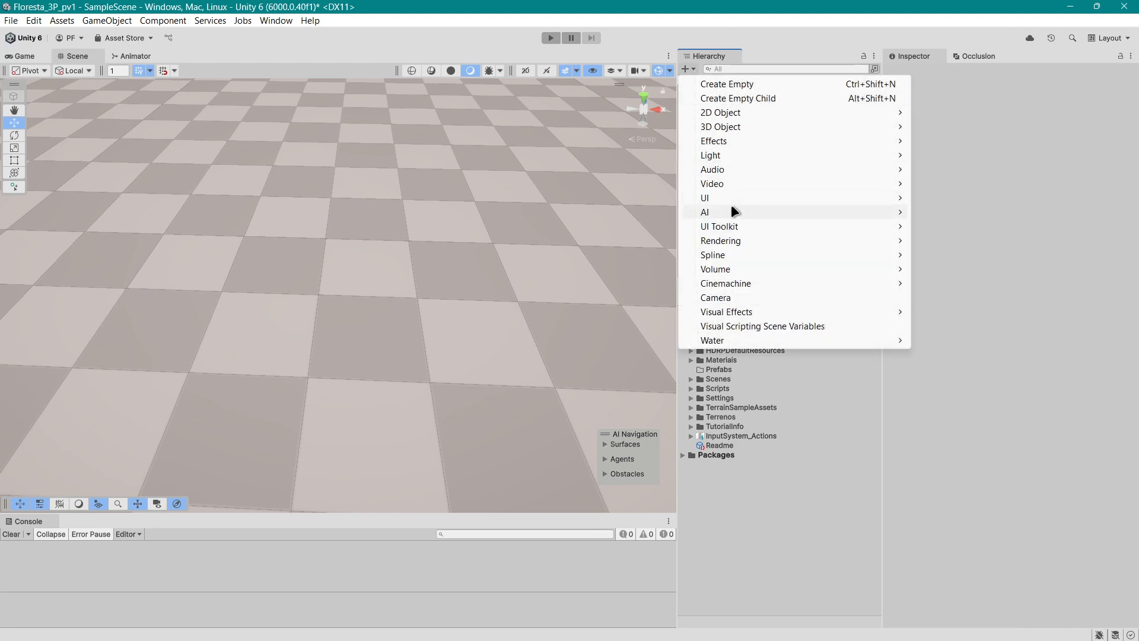
mouse_move(752, 126)
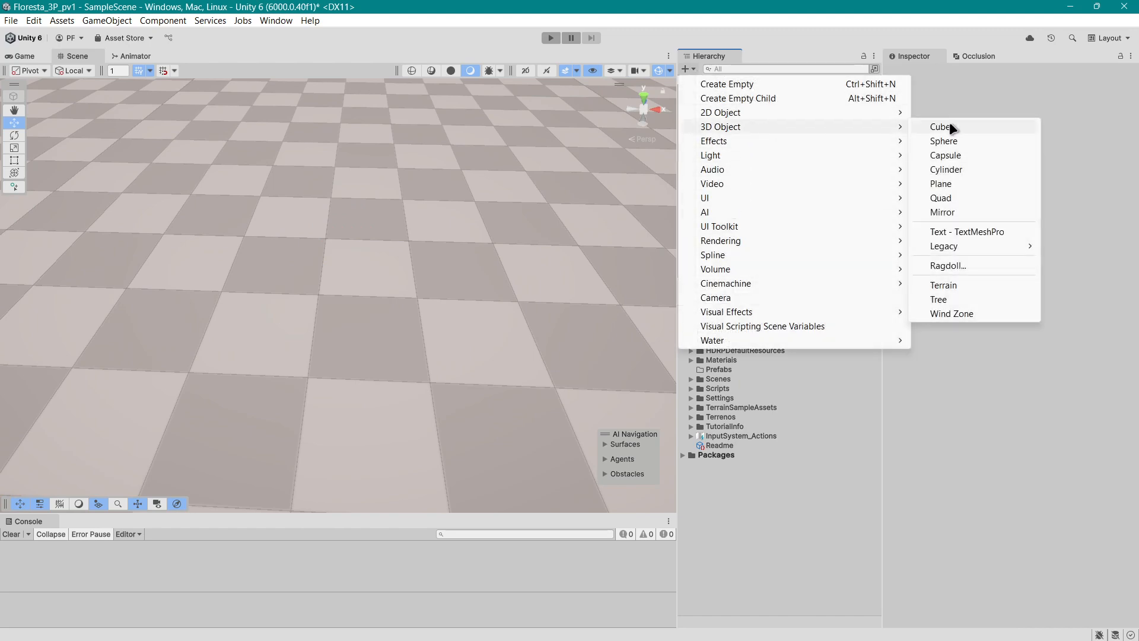
click(973, 155)
drag(343, 266, 331, 179)
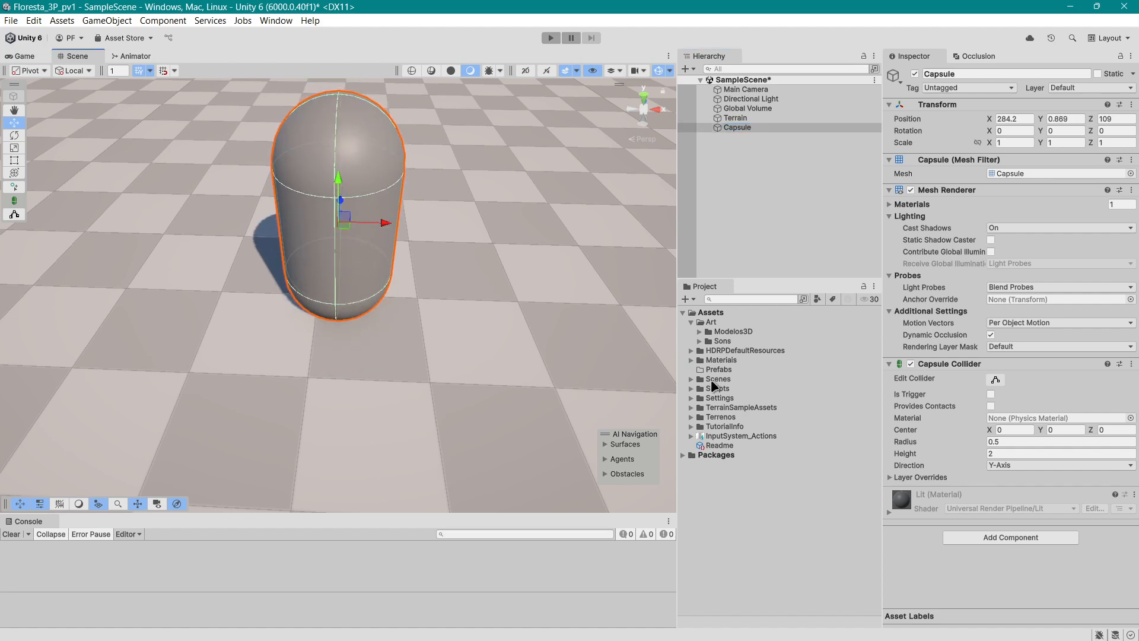
alt+drag(521, 413, 578, 339)
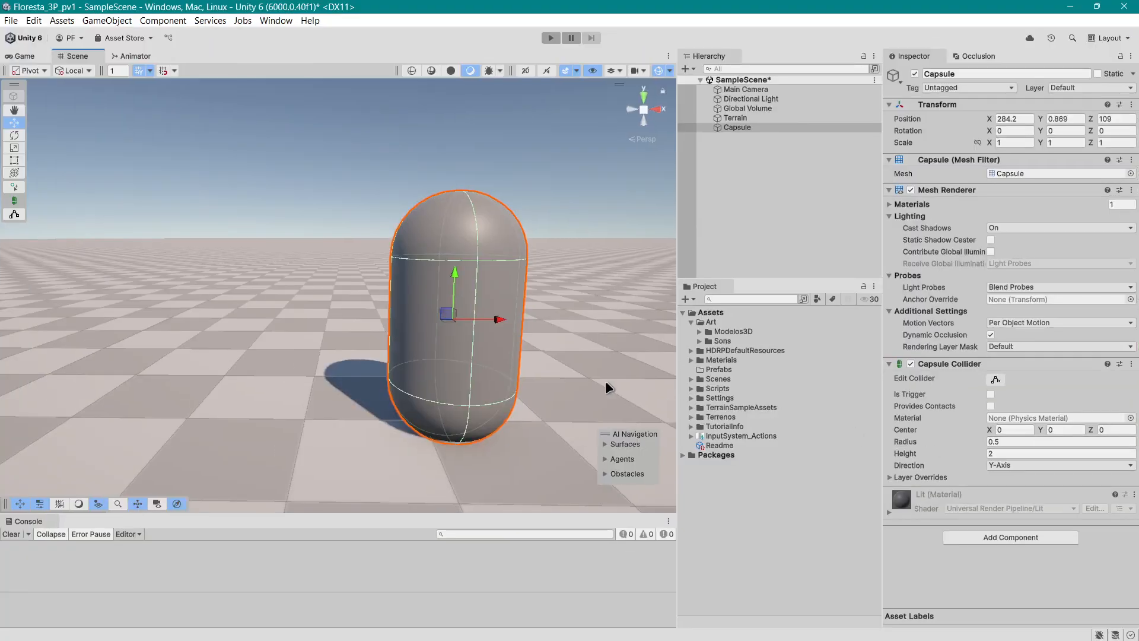
scroll(606, 387, down, 5)
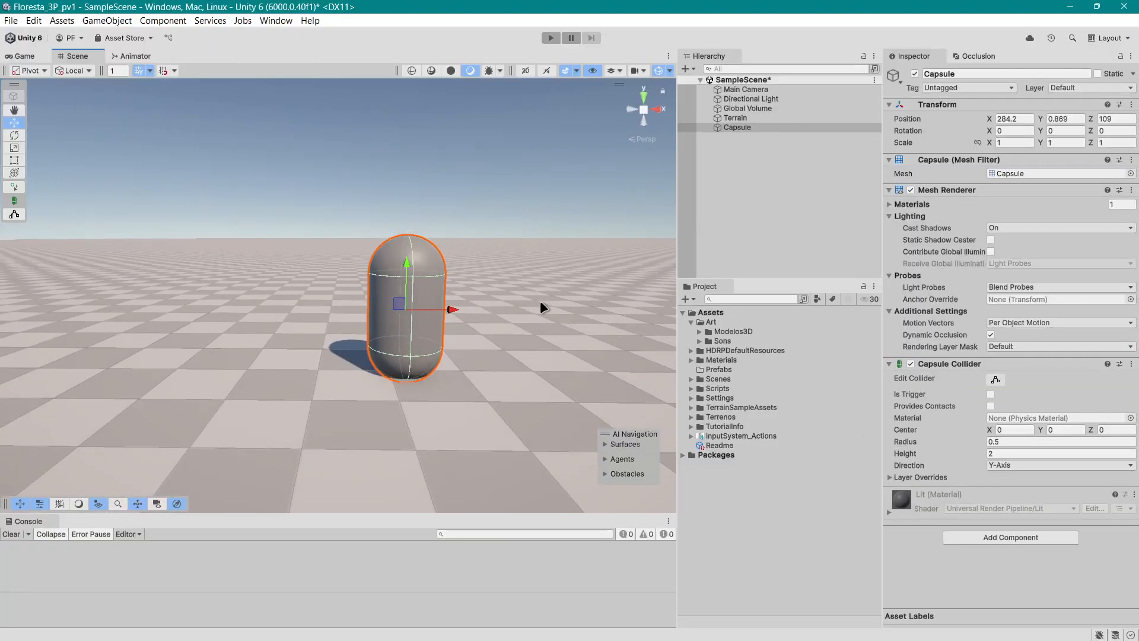
drag(408, 262, 409, 256)
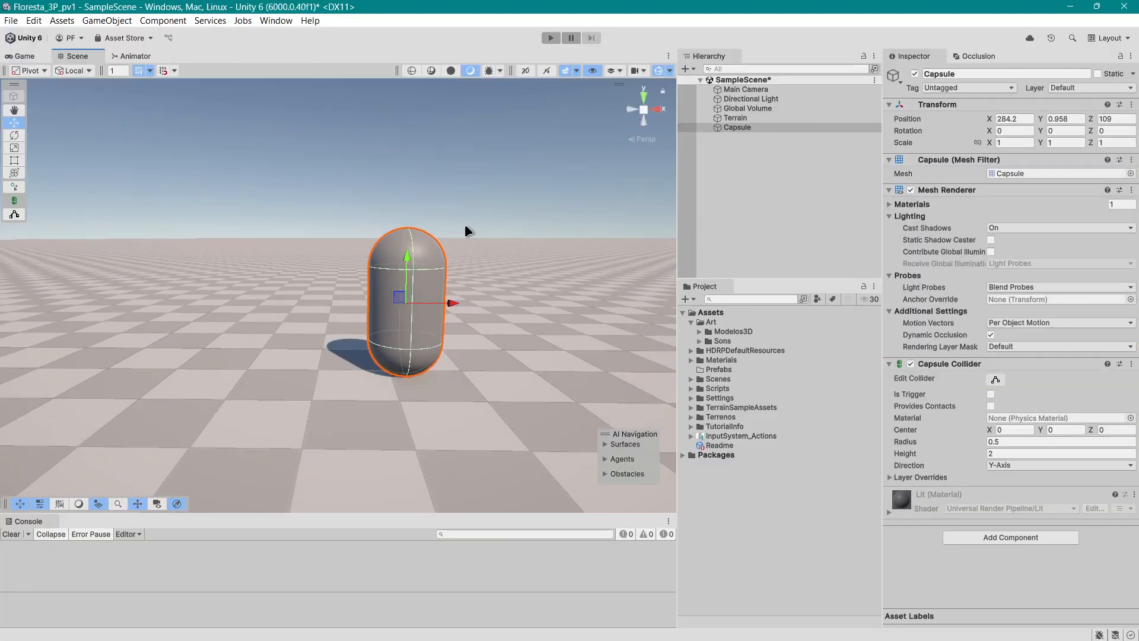
Set the terrain's width and length to 200 in its mesh resolution settings.
right_drag(464, 223, 452, 322)
scroll(452, 322, down, 2)
scroll(451, 322, down, 8)
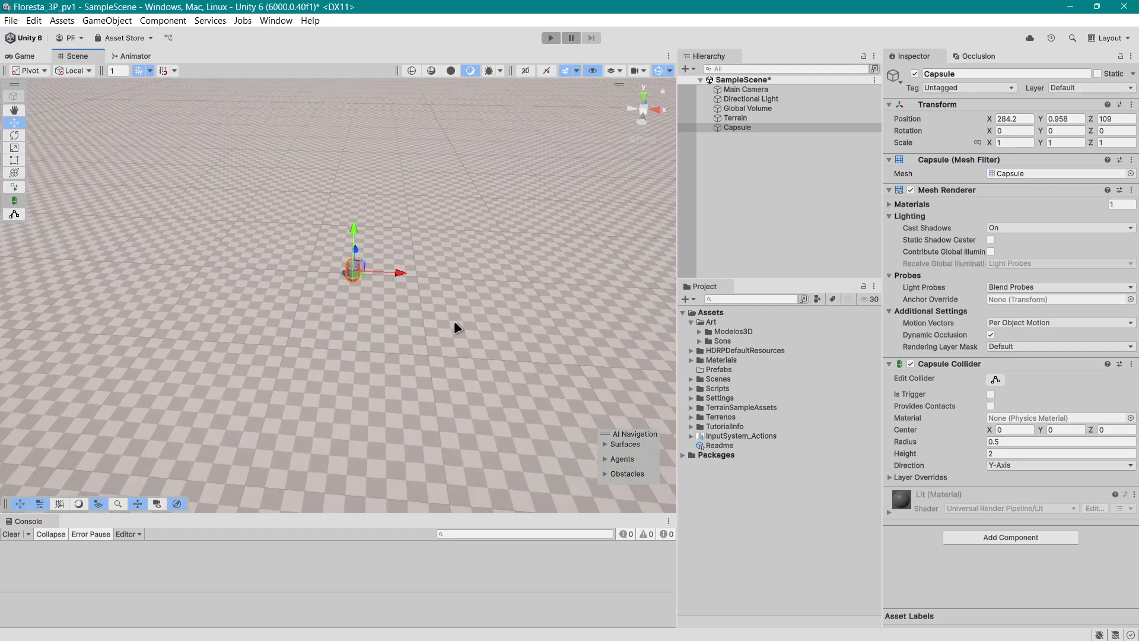
scroll(453, 319, down, 6)
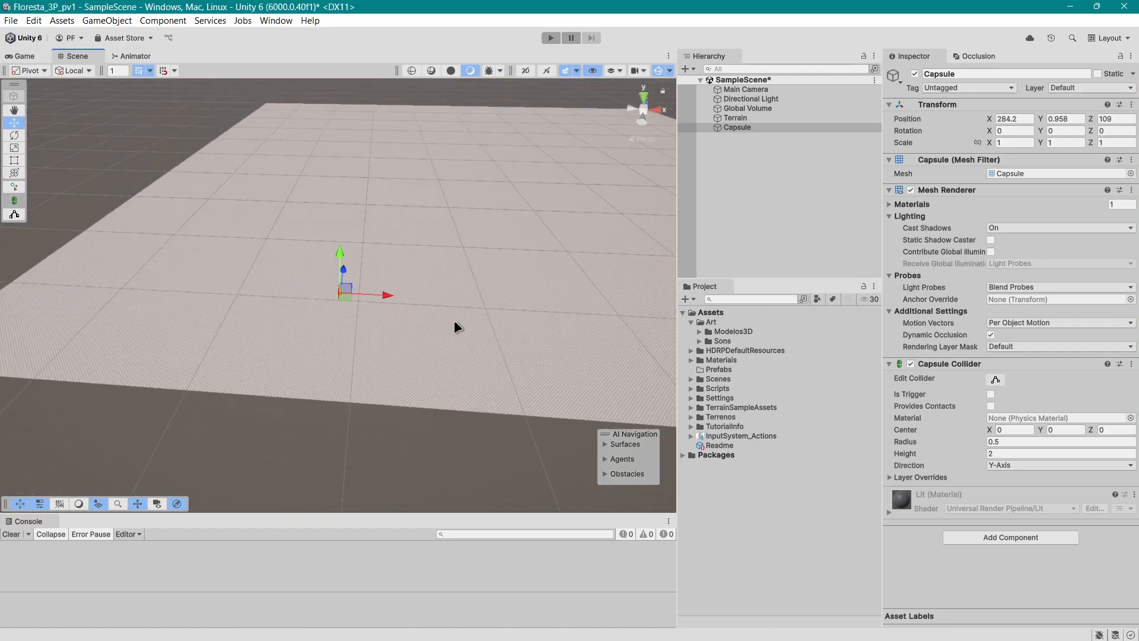
right_drag(440, 325, 423, 372)
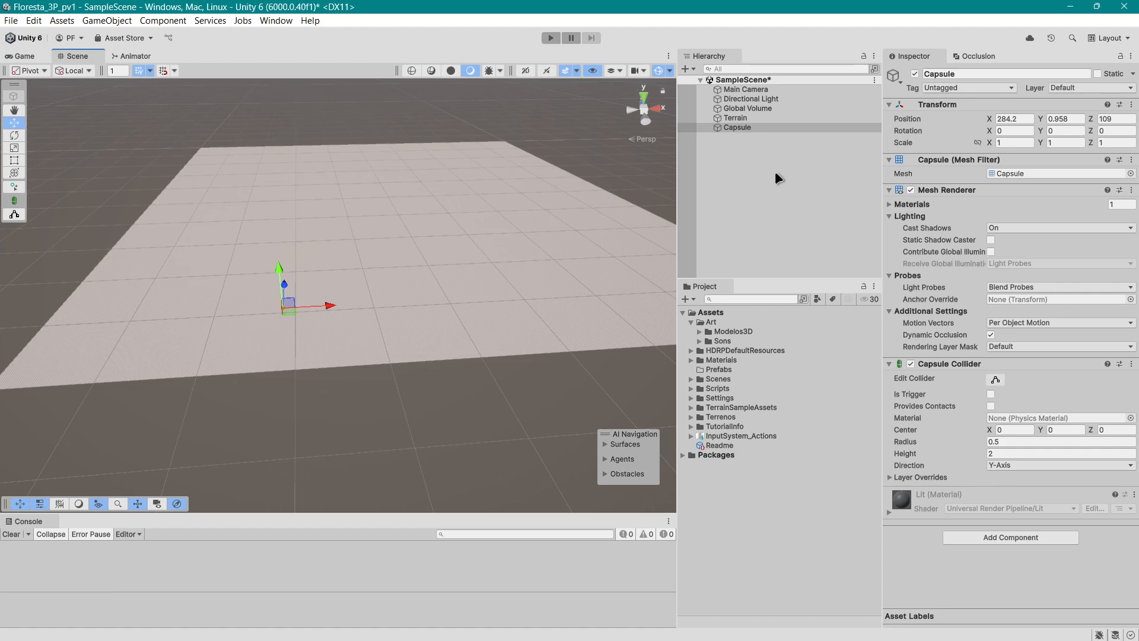
click(736, 120)
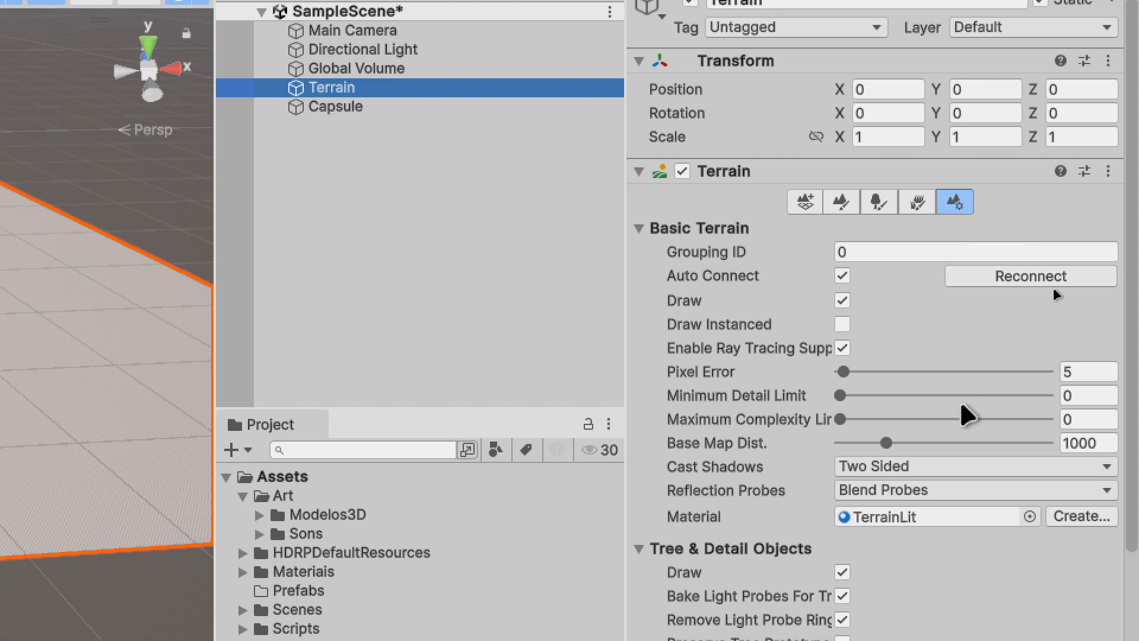
scroll(1063, 452, down, 5)
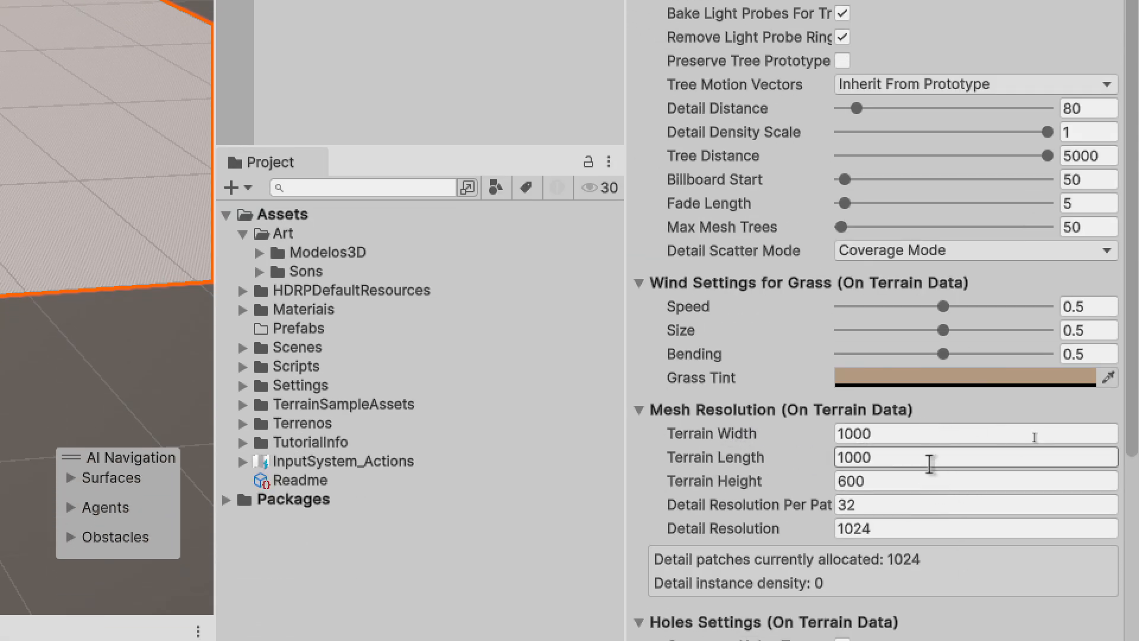
click(914, 438)
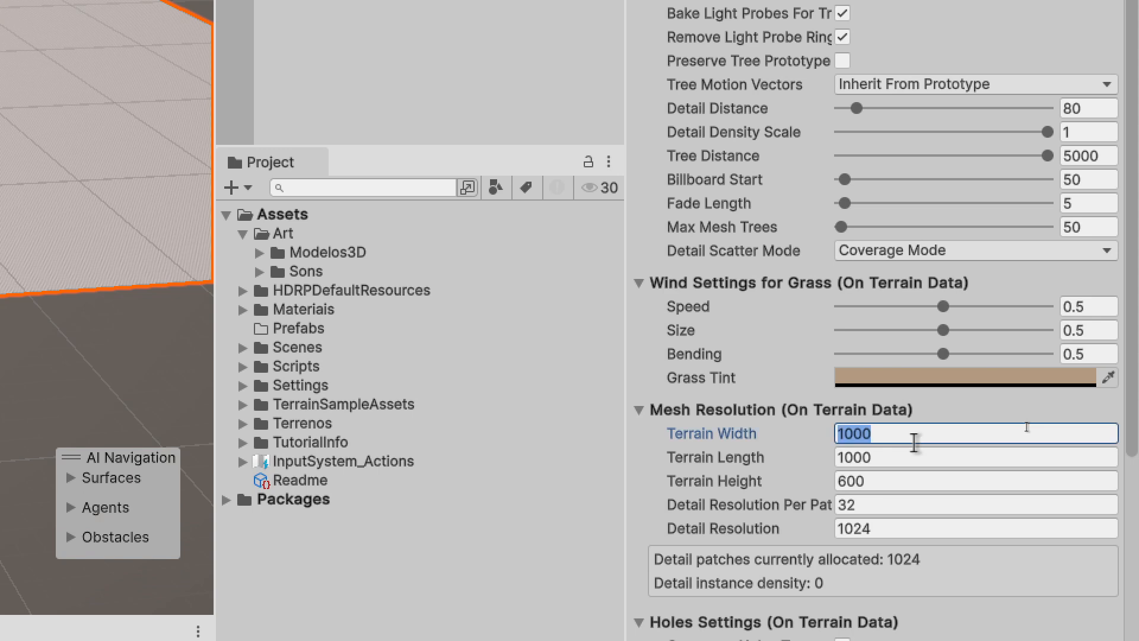
text(200)
key(Tab)
text(200)
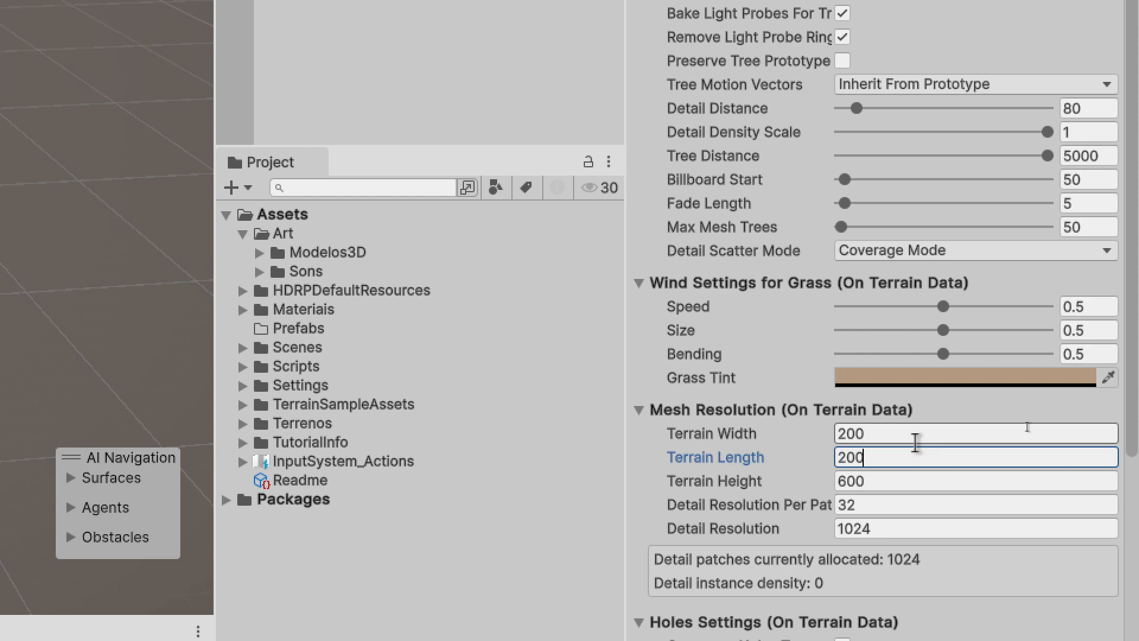
key(Tab)
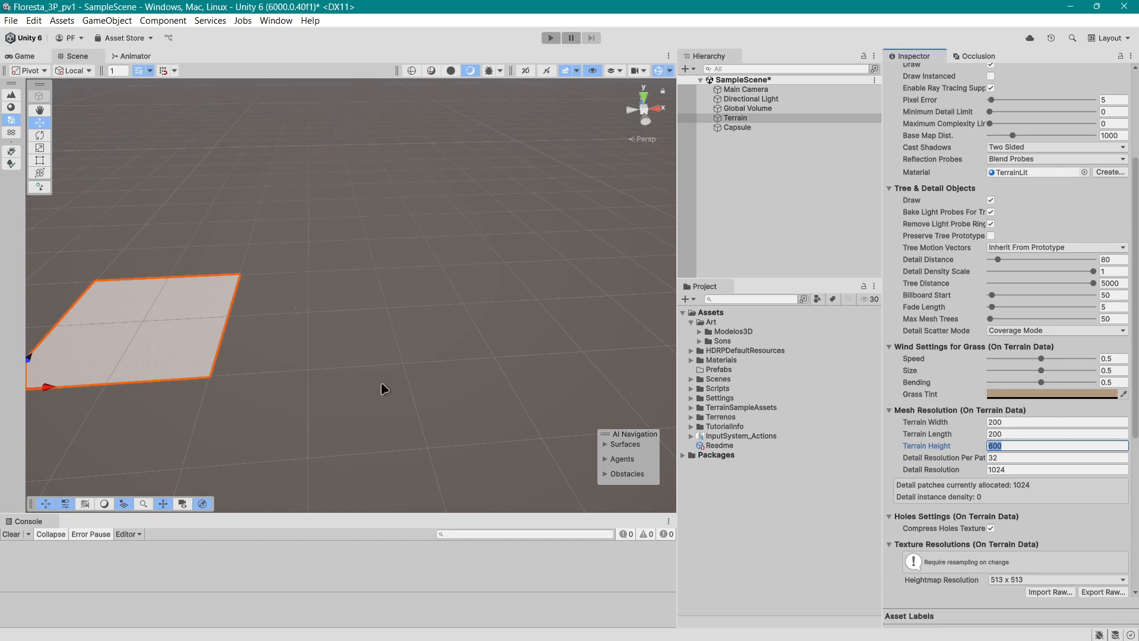
Move the capsule along X to about 98.3 so it lies on the resized terrain.
middle_drag(191, 381, 402, 381)
scroll(514, 383, up, 3)
scroll(514, 384, up, 5)
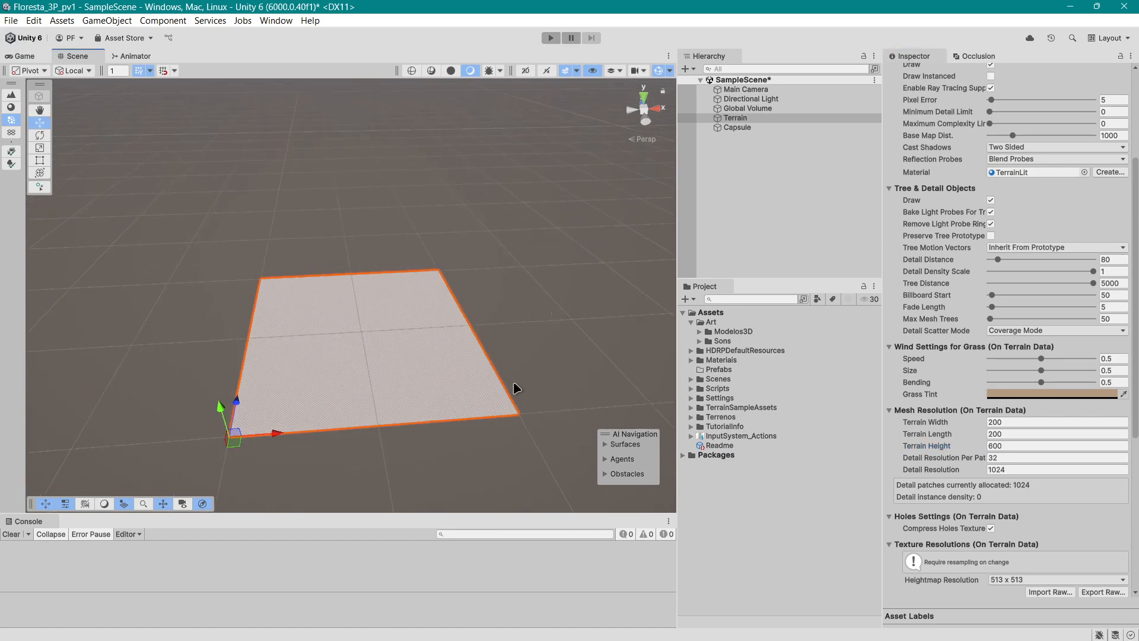
scroll(533, 384, down, 3)
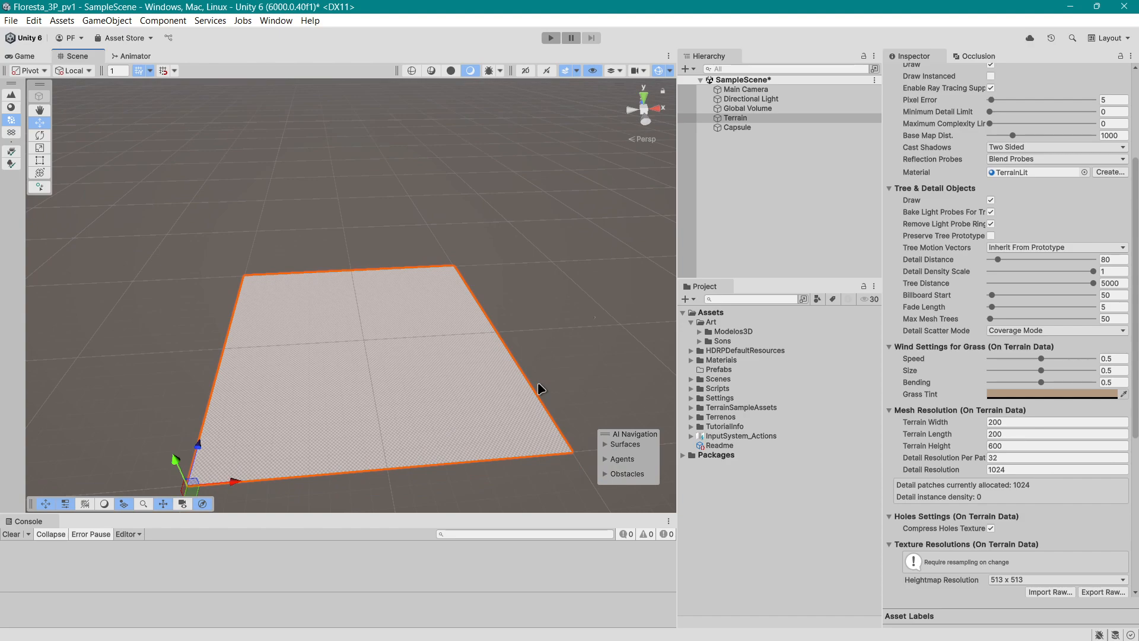
right_drag(574, 384, 539, 396)
middle_drag(540, 396, 495, 324)
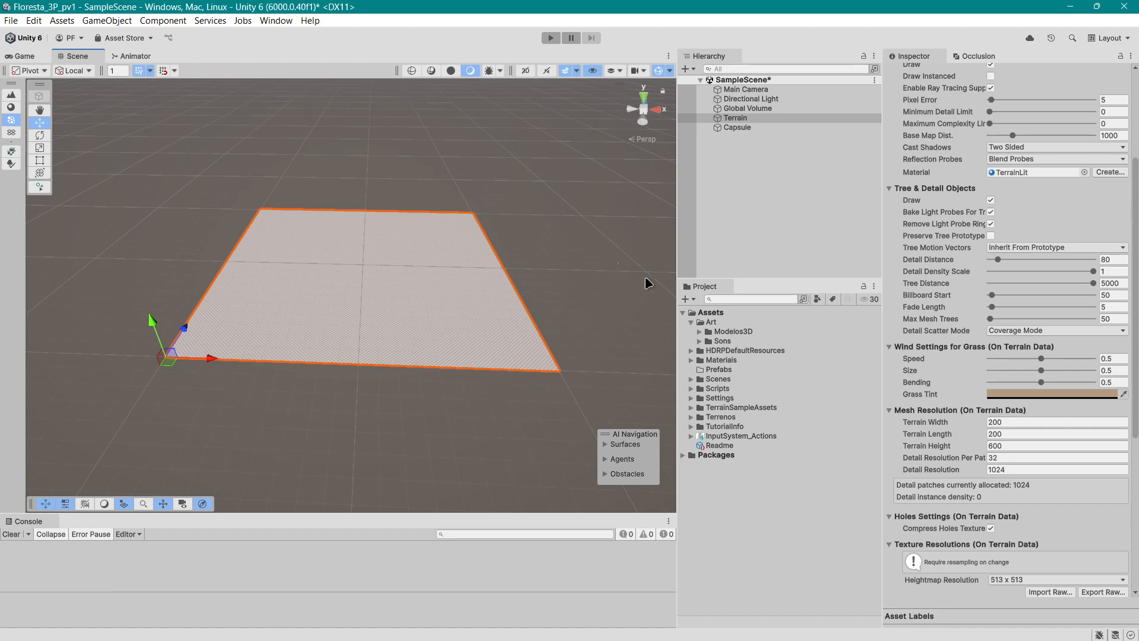
click(758, 126)
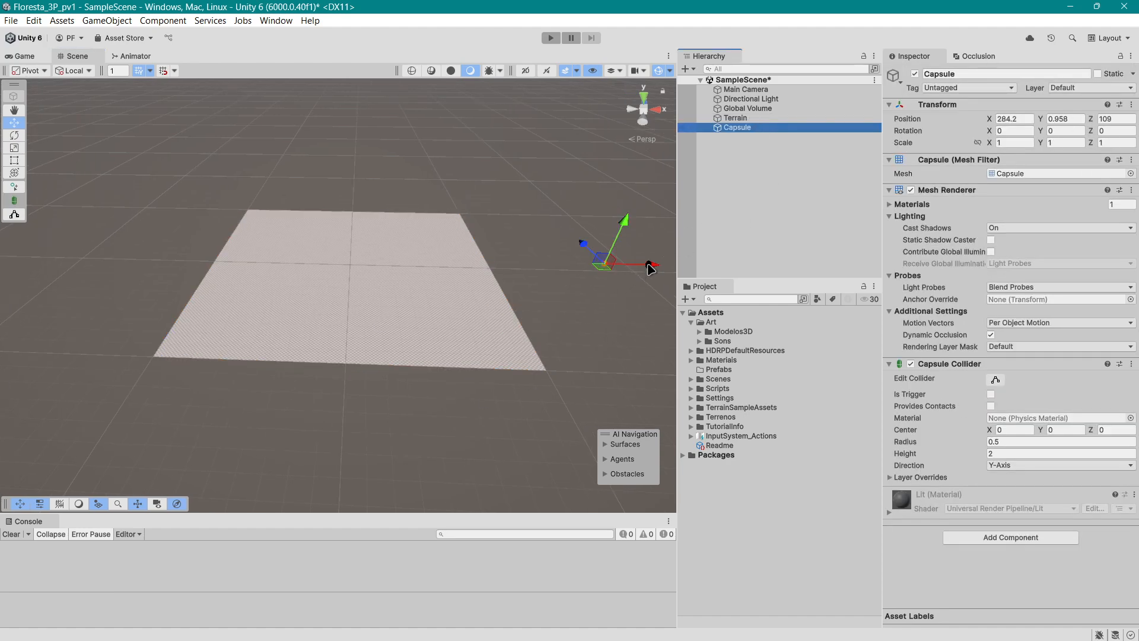
drag(651, 269, 390, 274)
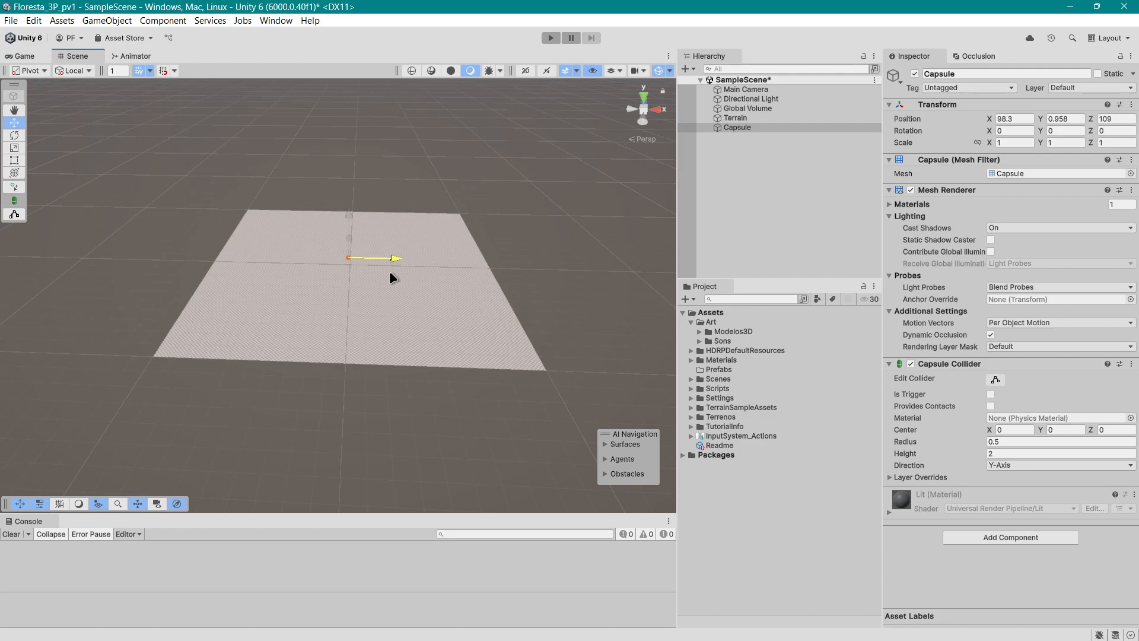
Examine the capsule from close up and from afar to judge its scale against the resized terrain.
scroll(362, 307, up, 10)
right_drag(308, 253, 414, 310)
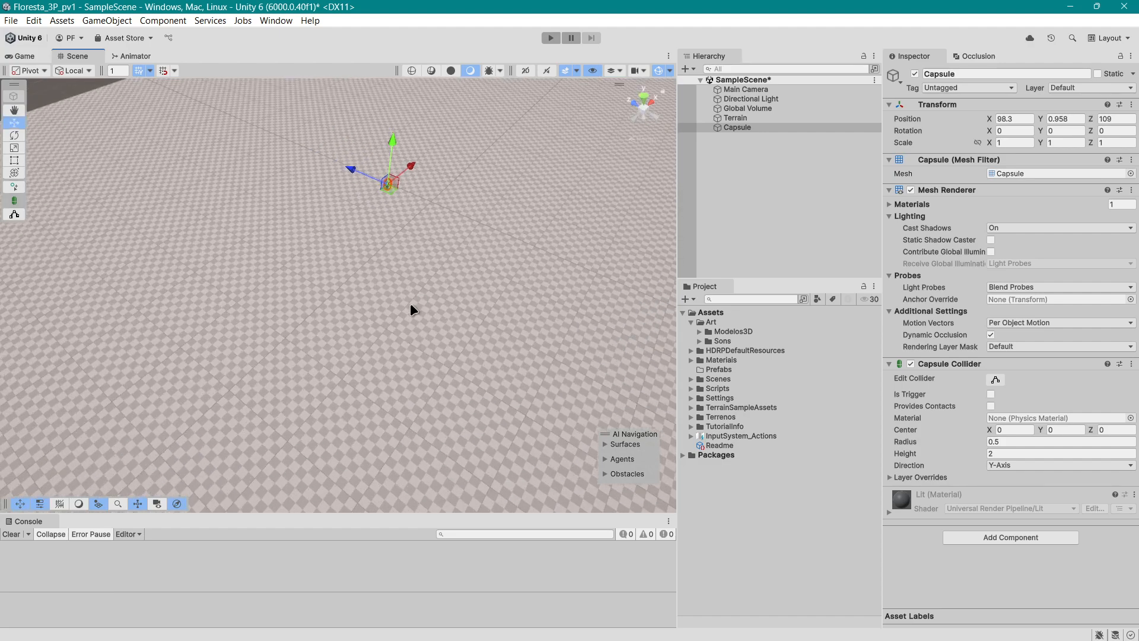
right_drag(392, 422, 405, 302)
scroll(404, 302, up, 3)
middle_drag(392, 411, 359, 428)
scroll(400, 286, down, 8)
right_drag(508, 215, 402, 347)
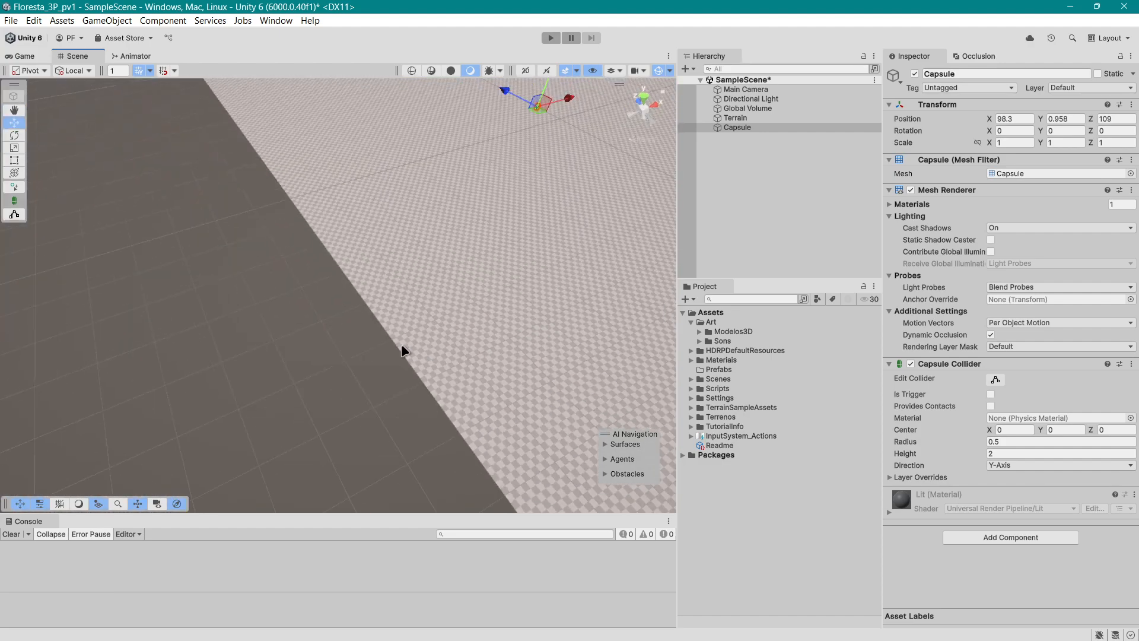
scroll(506, 330, down, 8)
right_drag(505, 329, 478, 341)
middle_drag(590, 333, 379, 325)
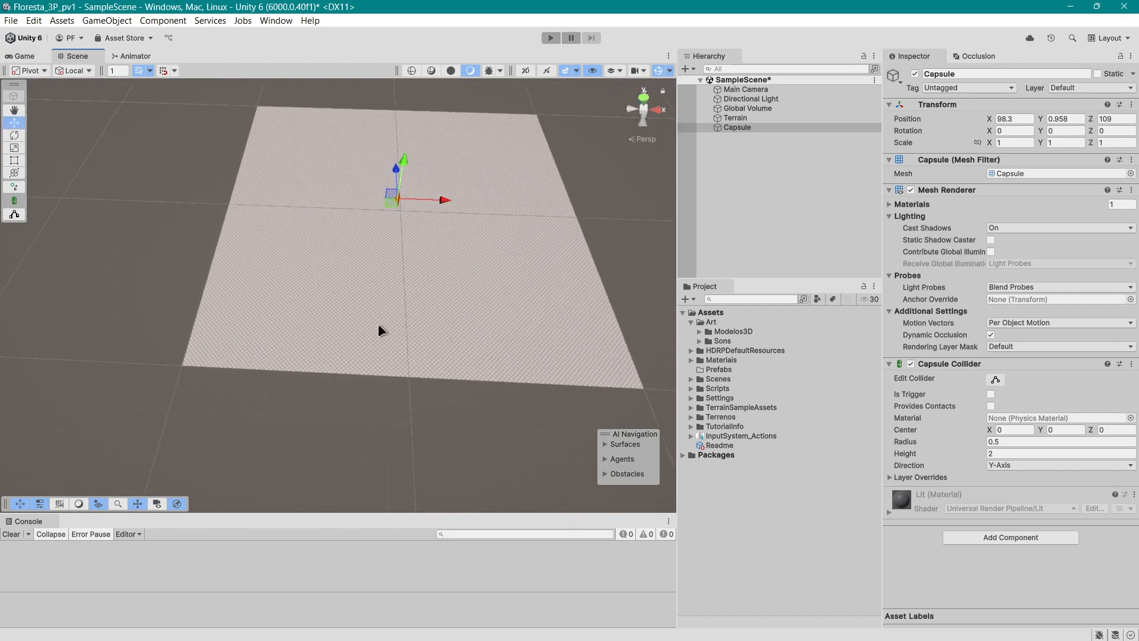
Move the capsule to about Z 21.7 on the terrain and delete it.
drag(383, 193, 379, 305)
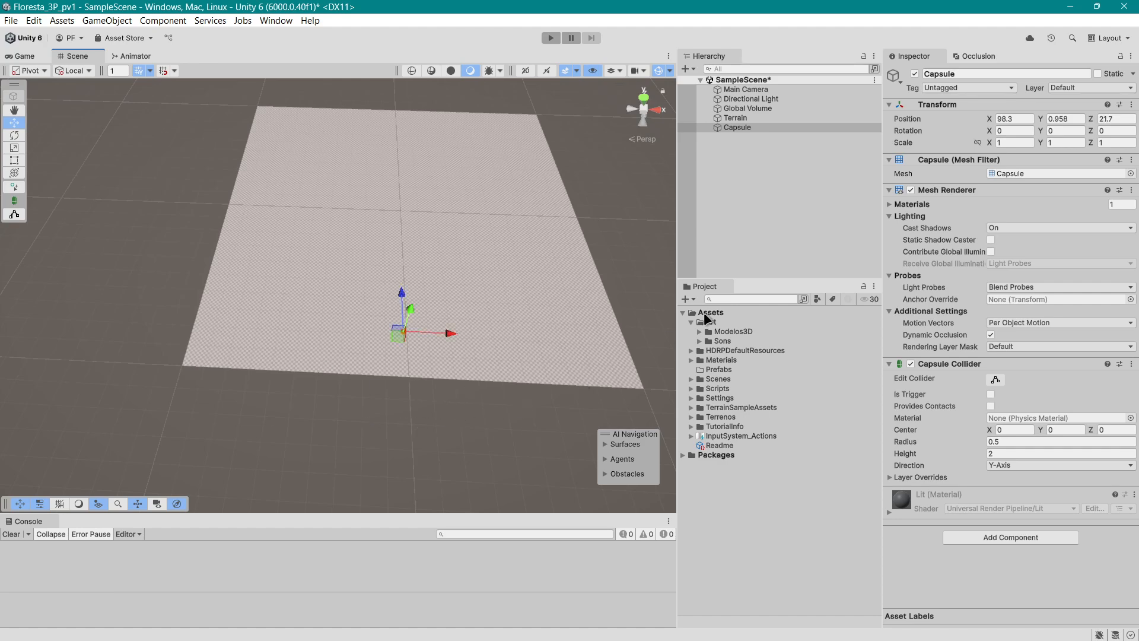
right_click(739, 126)
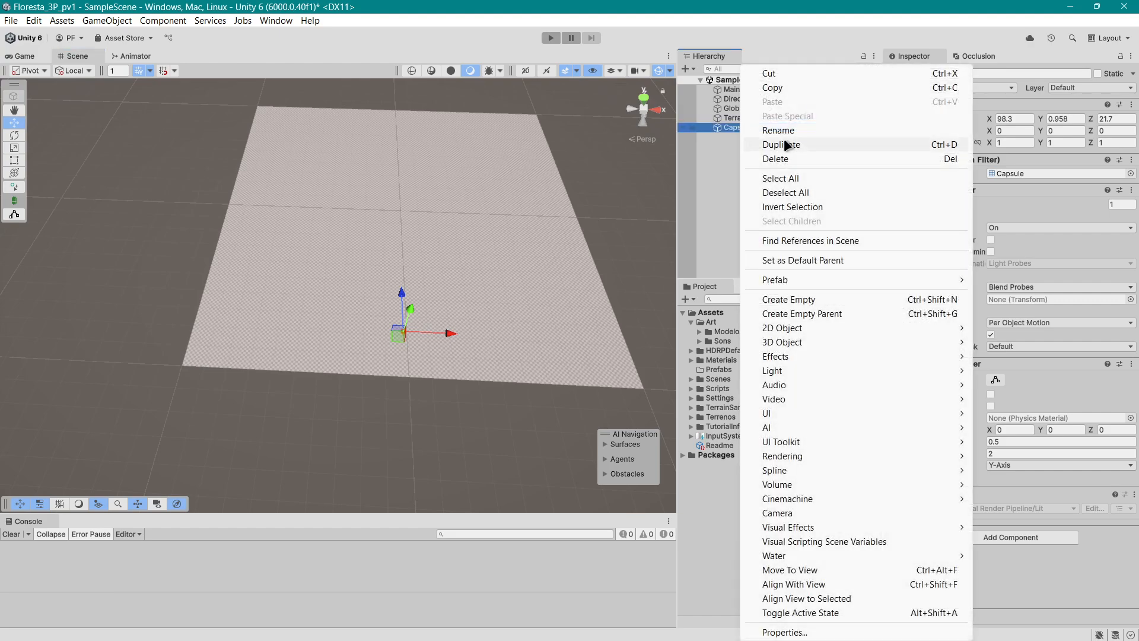
click(782, 156)
Switch the terrain to its Paint Terrain mode, review the available painting and sculpting tools, and choose Paint Texture.
click(748, 116)
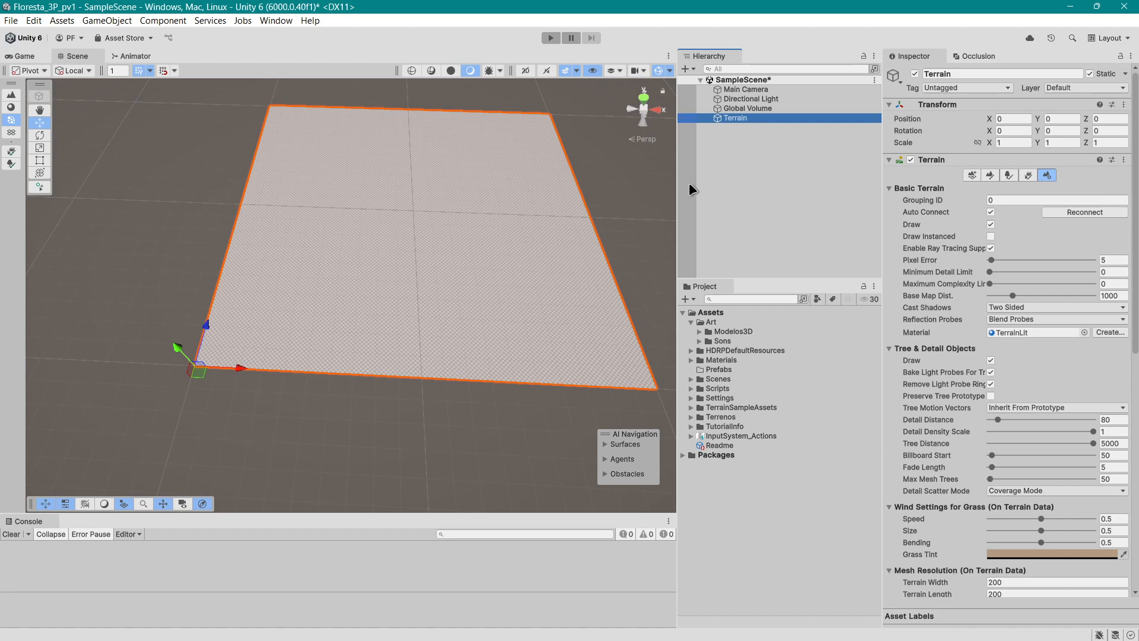
click(991, 176)
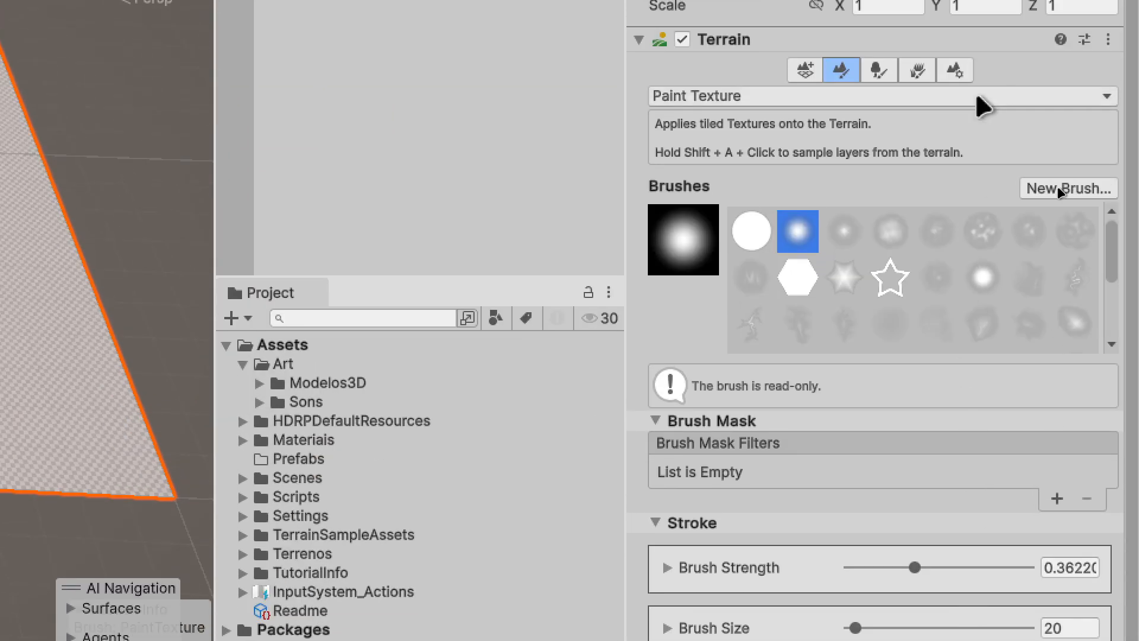
click(979, 187)
mouse_move(741, 134)
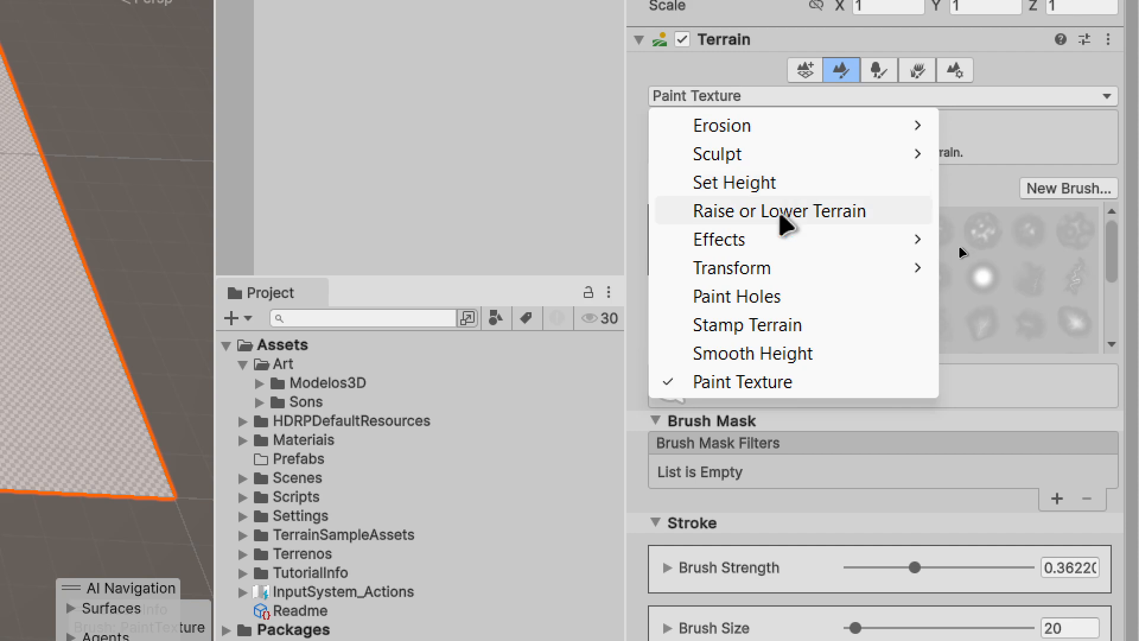
mouse_move(764, 248)
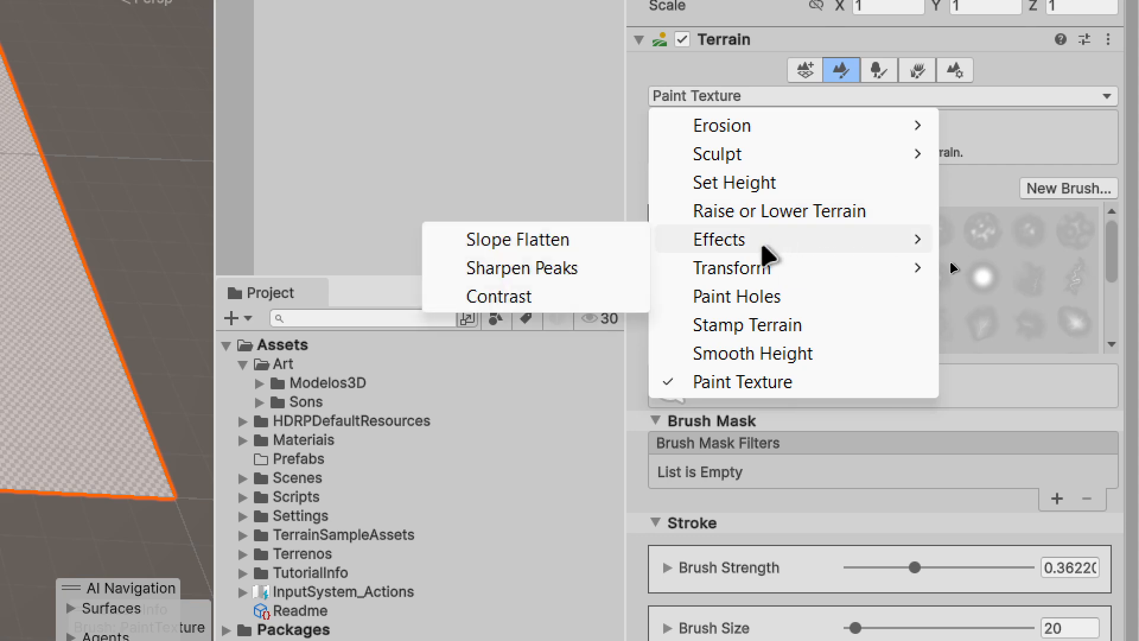
mouse_move(754, 270)
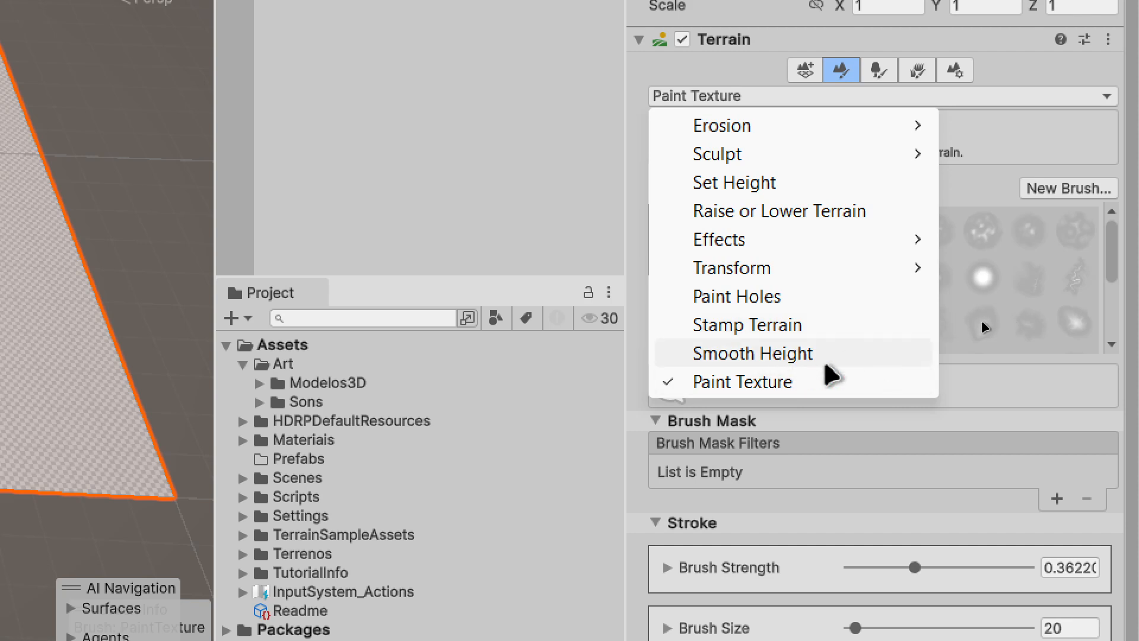
click(788, 385)
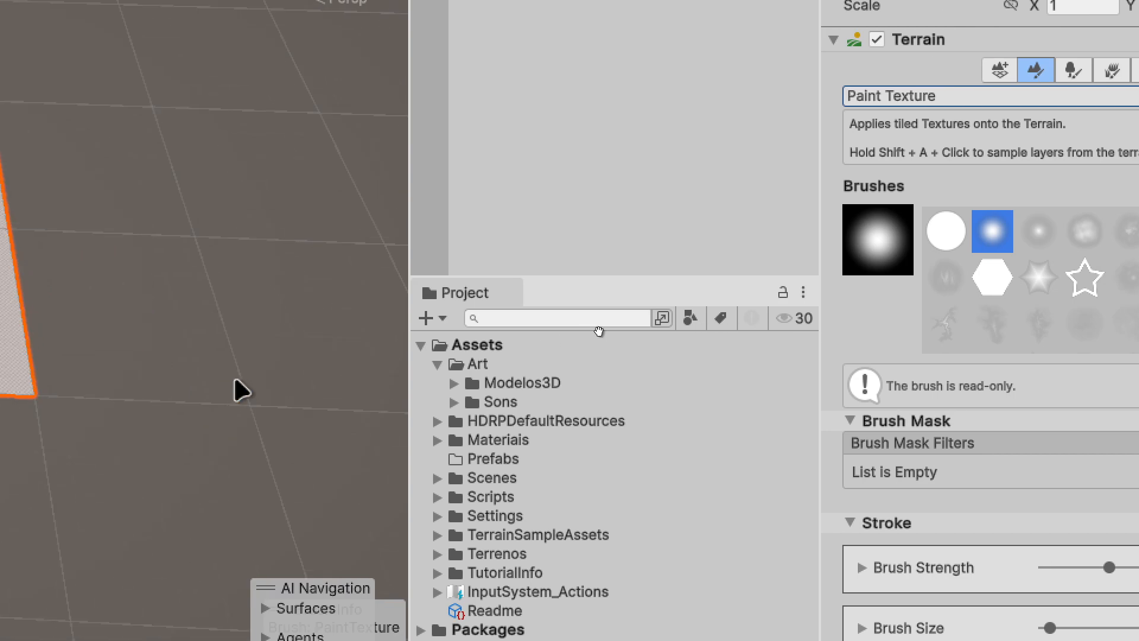
Preview the Paint Texture brush over the terrain's corner and lower the brush strength to about 0.166.
middle_drag(235, 379, 482, 407)
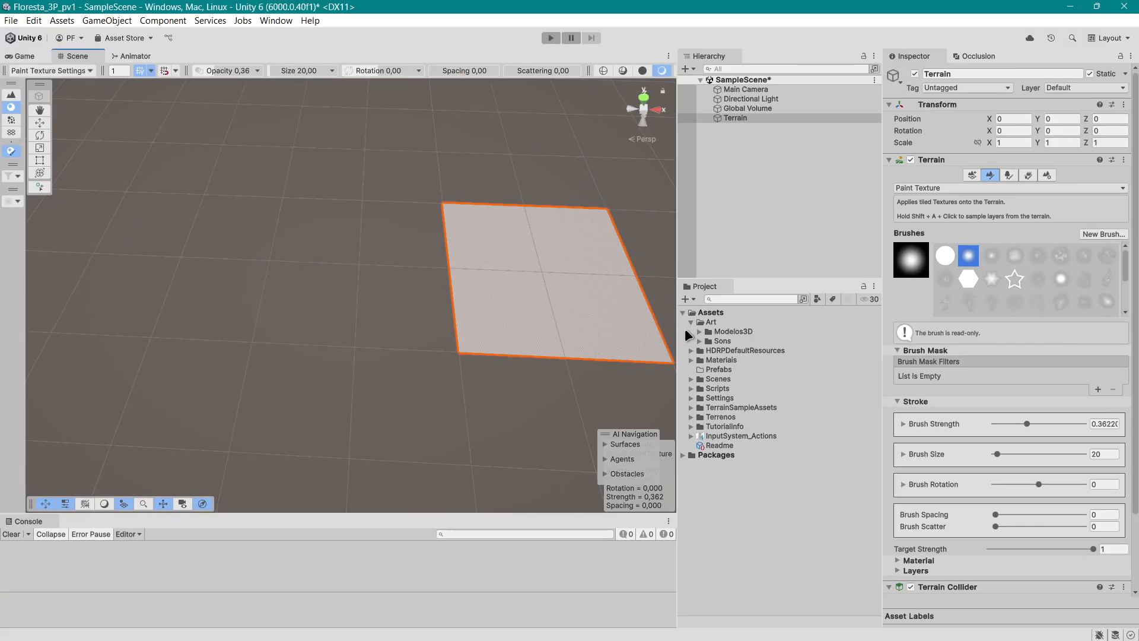
scroll(245, 366, up, 5)
middle_drag(599, 324, 338, 234)
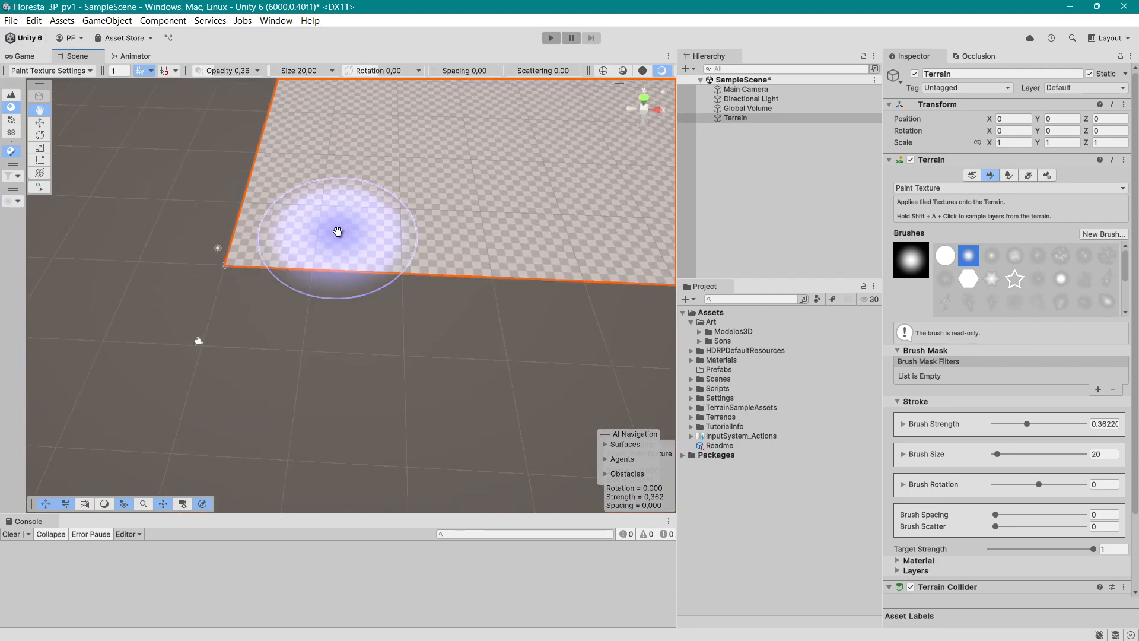
scroll(379, 270, up, 3)
scroll(380, 279, down, 2)
mouse_move(381, 279)
middle_down()
mouse_move(396, 298)
mouse_move(377, 291)
middle_up()
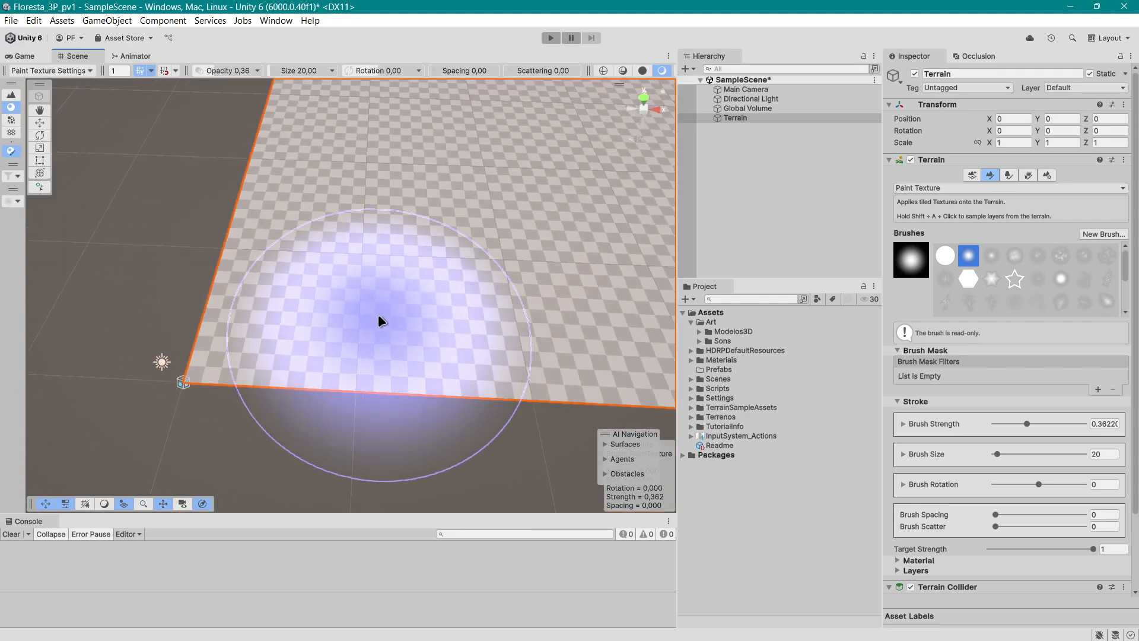
scroll(425, 262, down, 3)
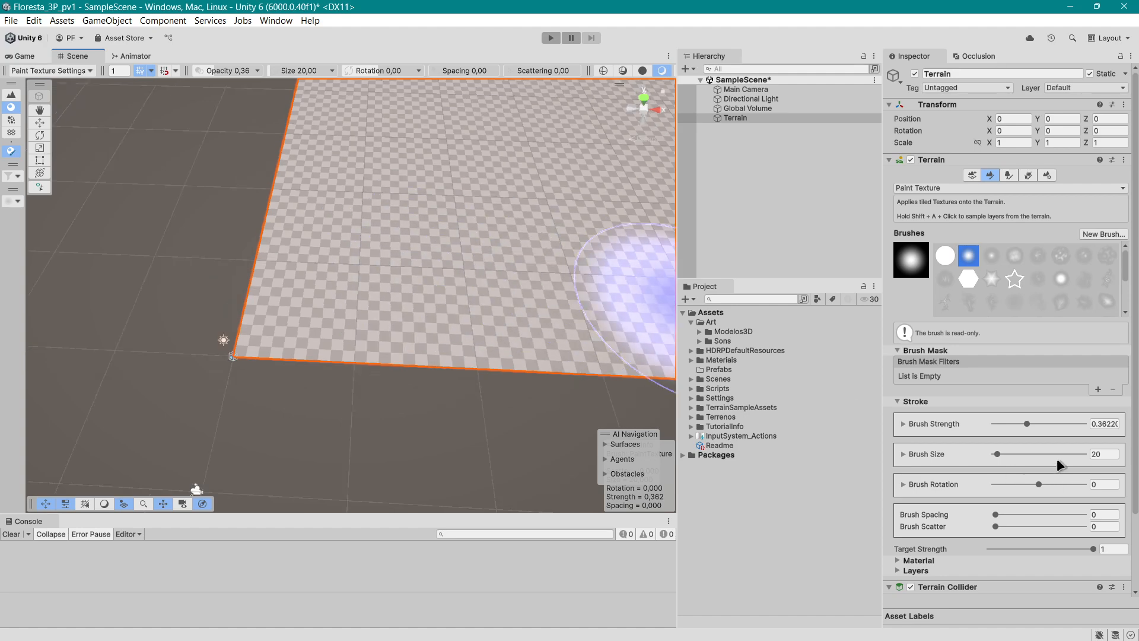
click(1008, 423)
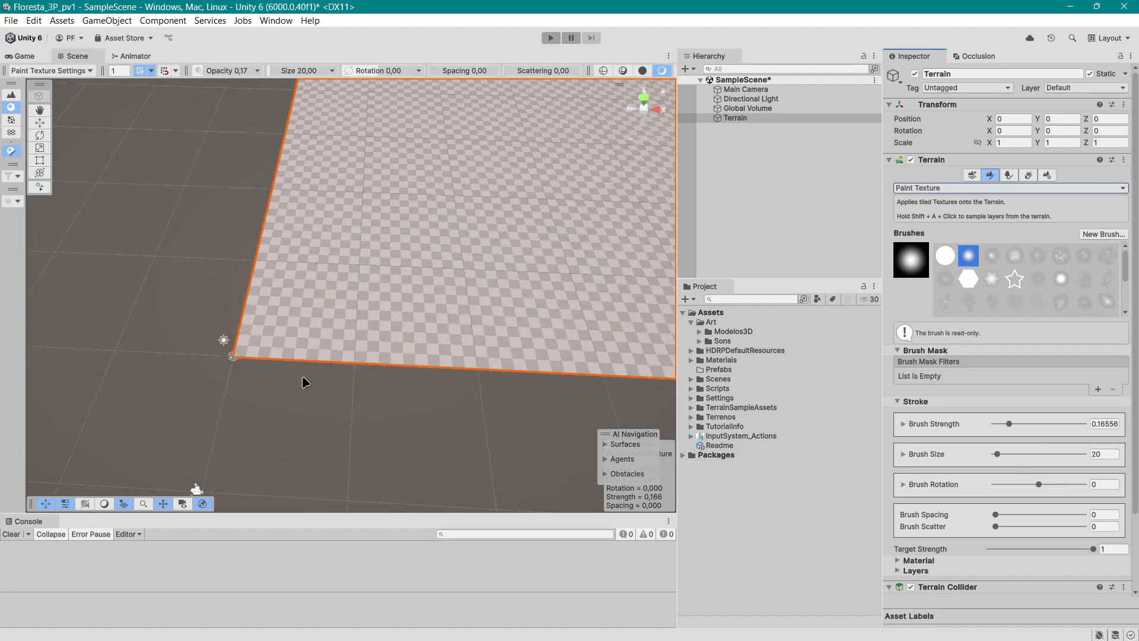
Browse the available terrain brushes and expand the Layers settings of Paint Texture.
right_drag(340, 380, 463, 330)
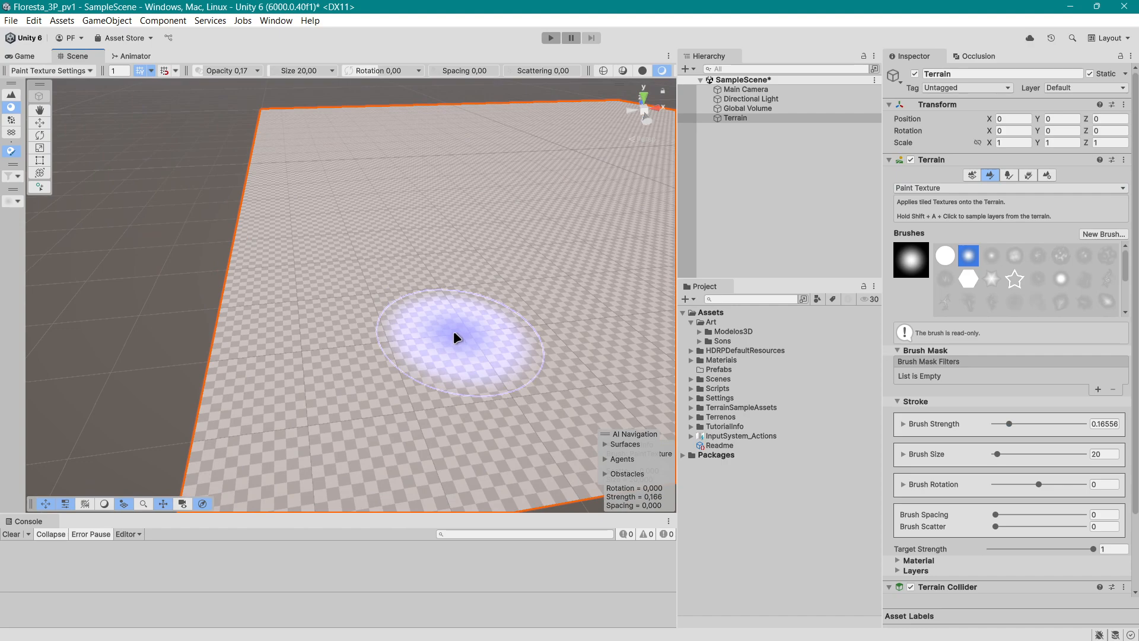
middle_drag(455, 338, 346, 342)
scroll(350, 342, down, 3)
right_drag(498, 331, 455, 342)
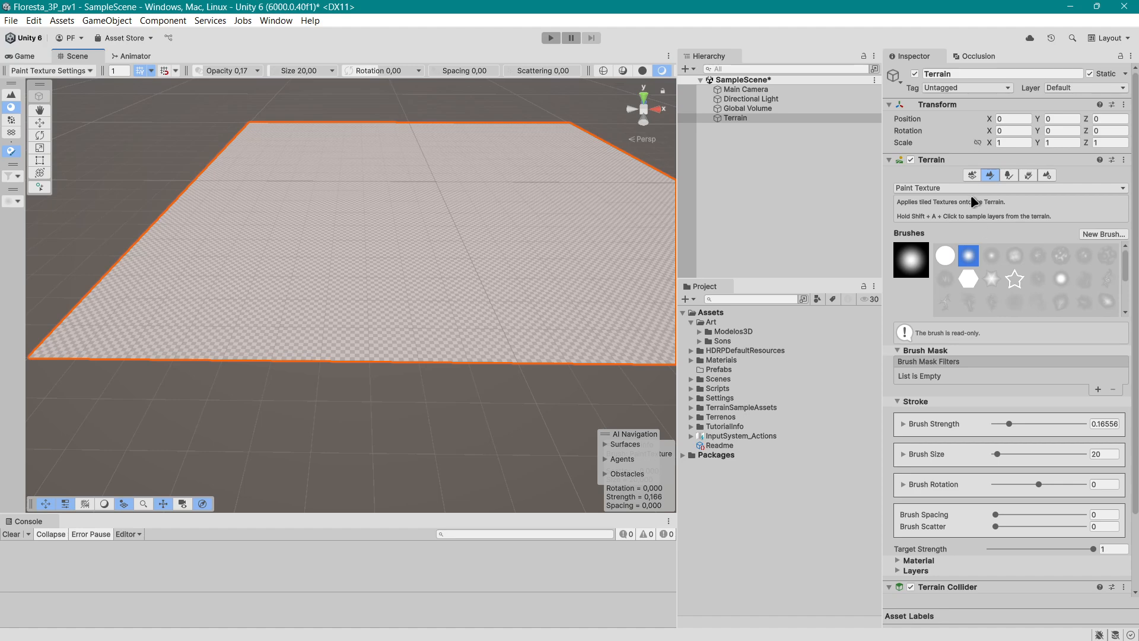
scroll(978, 264, down, 3)
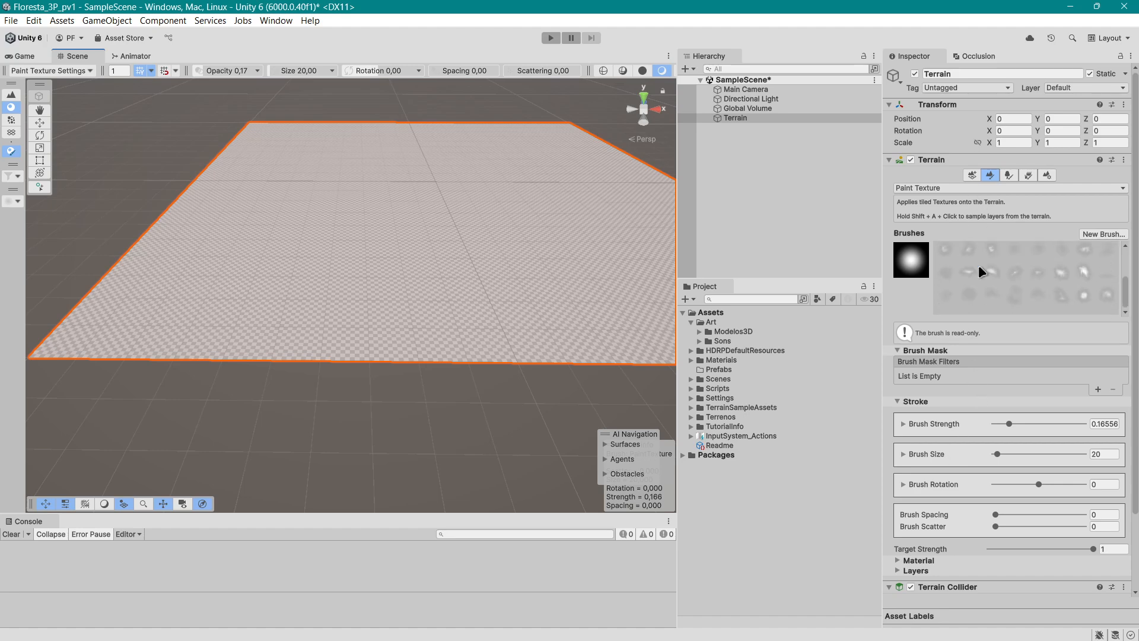
scroll(959, 211, down, 1)
scroll(959, 213, up, 3)
scroll(903, 247, up, 1)
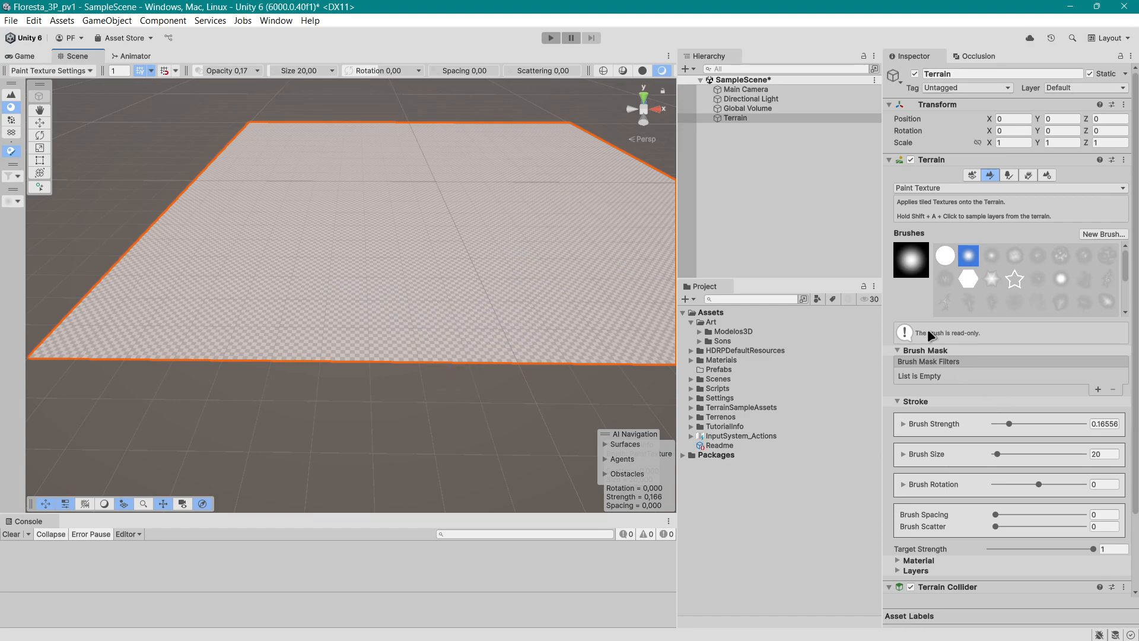
scroll(934, 332, down, 3)
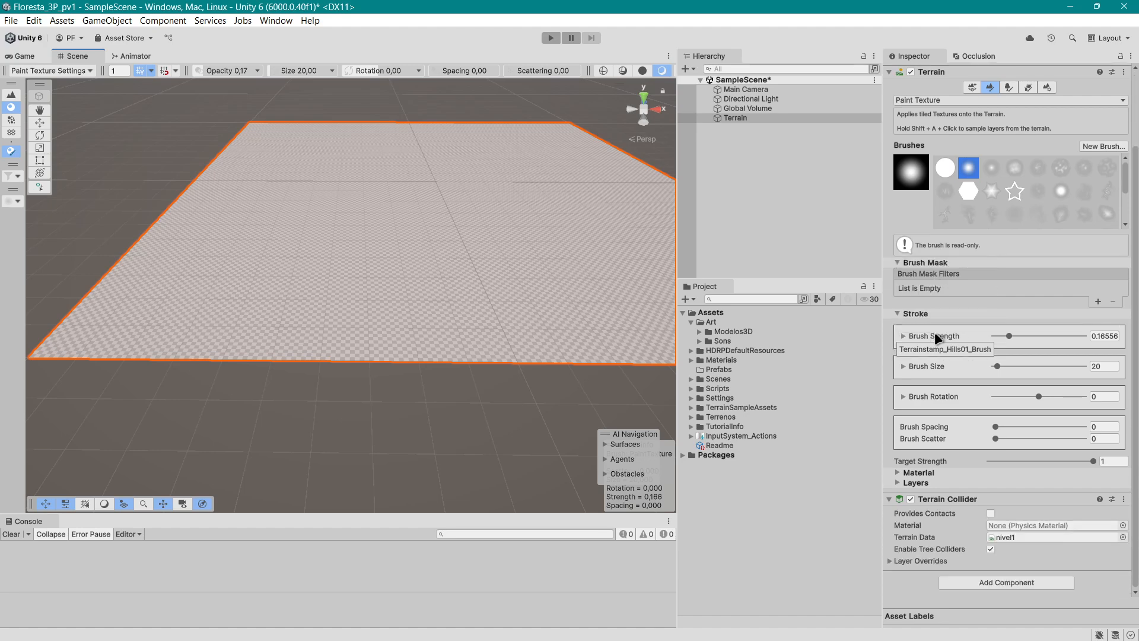
click(895, 479)
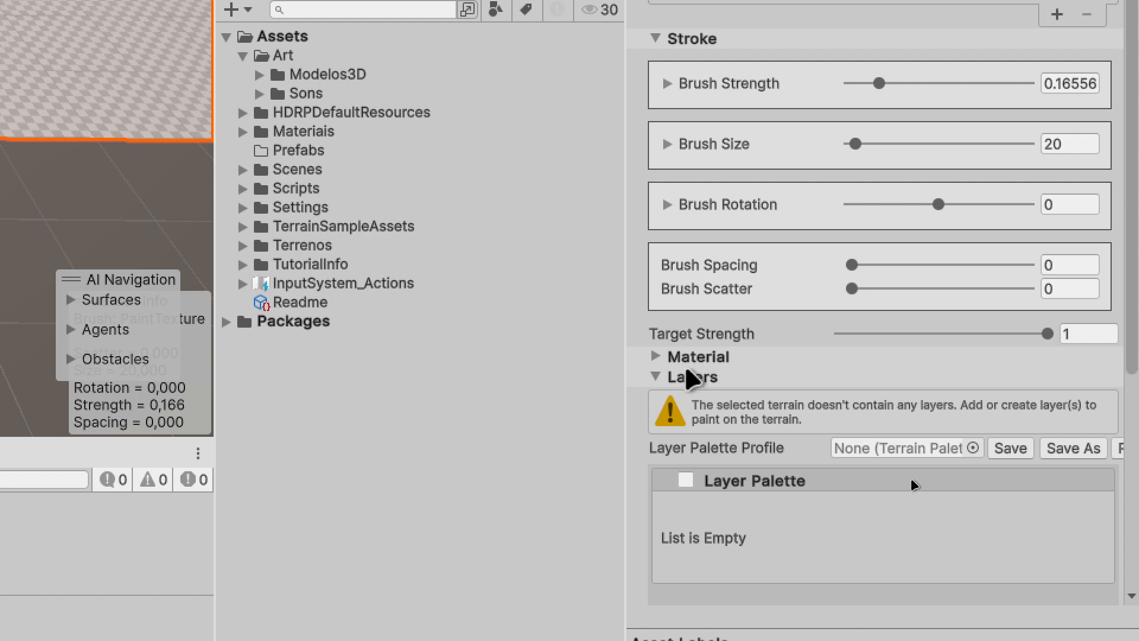
Review the terrain's Material settings, collapse them again and bring the layer creation options into view.
click(656, 359)
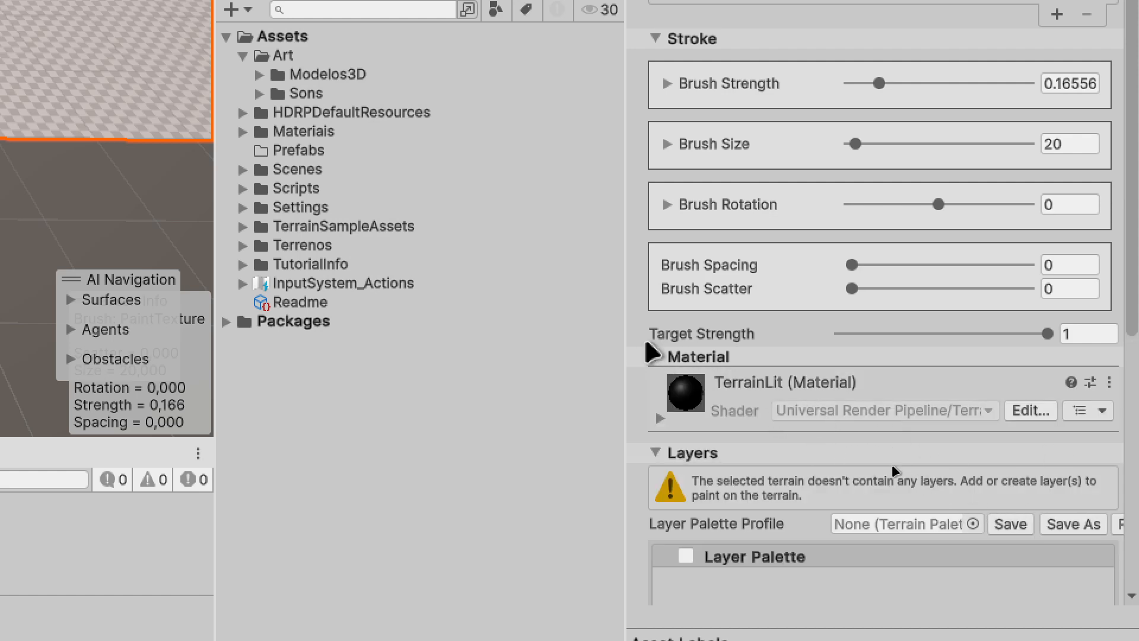
click(655, 357)
scroll(944, 504, down, 3)
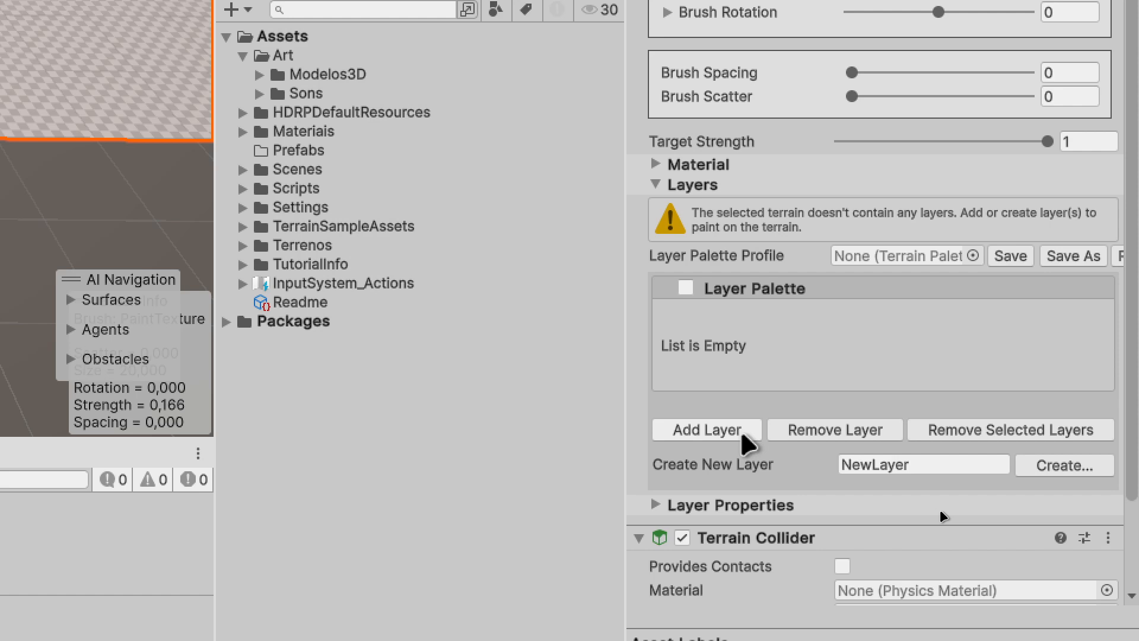
Browse the terrain layers available for the Layer Palette and close the selection without adding one.
click(741, 435)
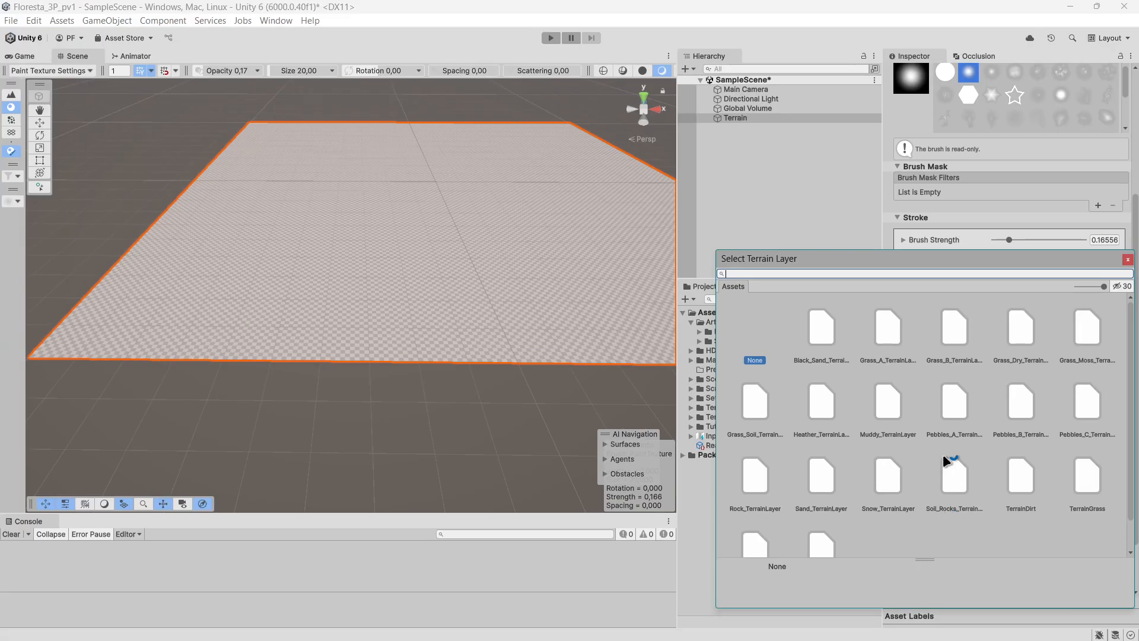
drag(973, 259, 490, 125)
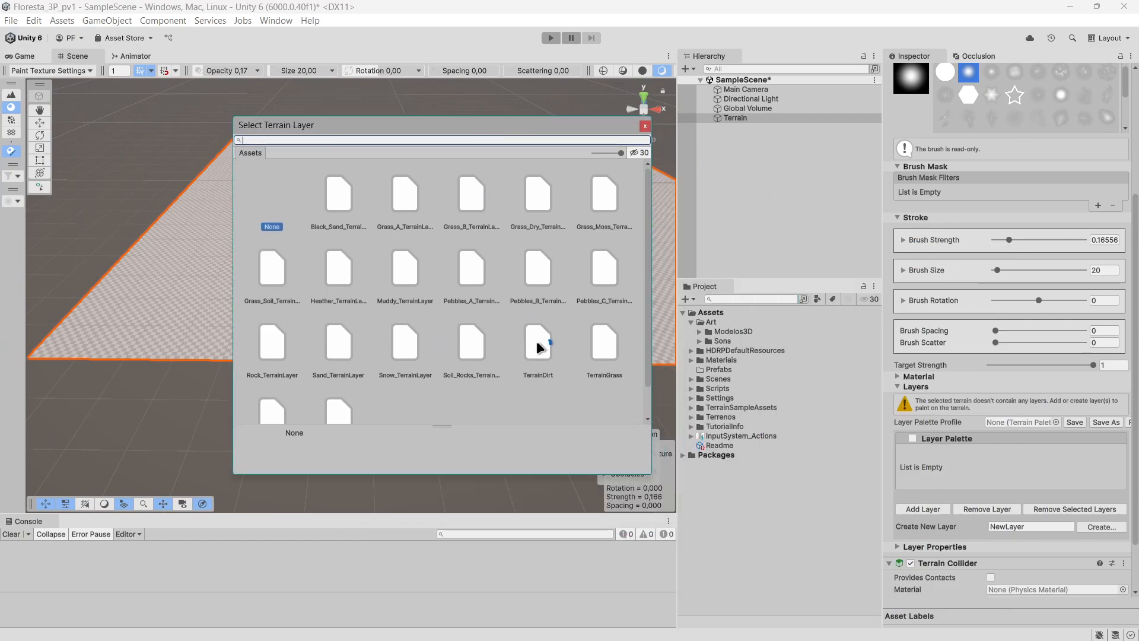
scroll(528, 353, down, 1)
scroll(522, 363, up, 1)
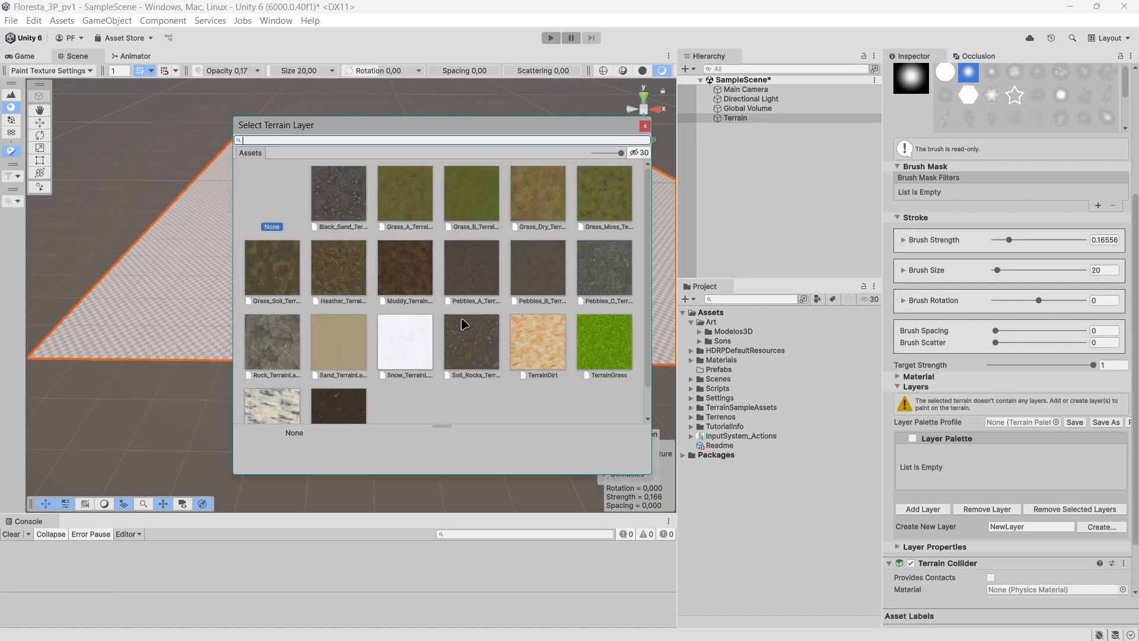
scroll(457, 256, down, 1)
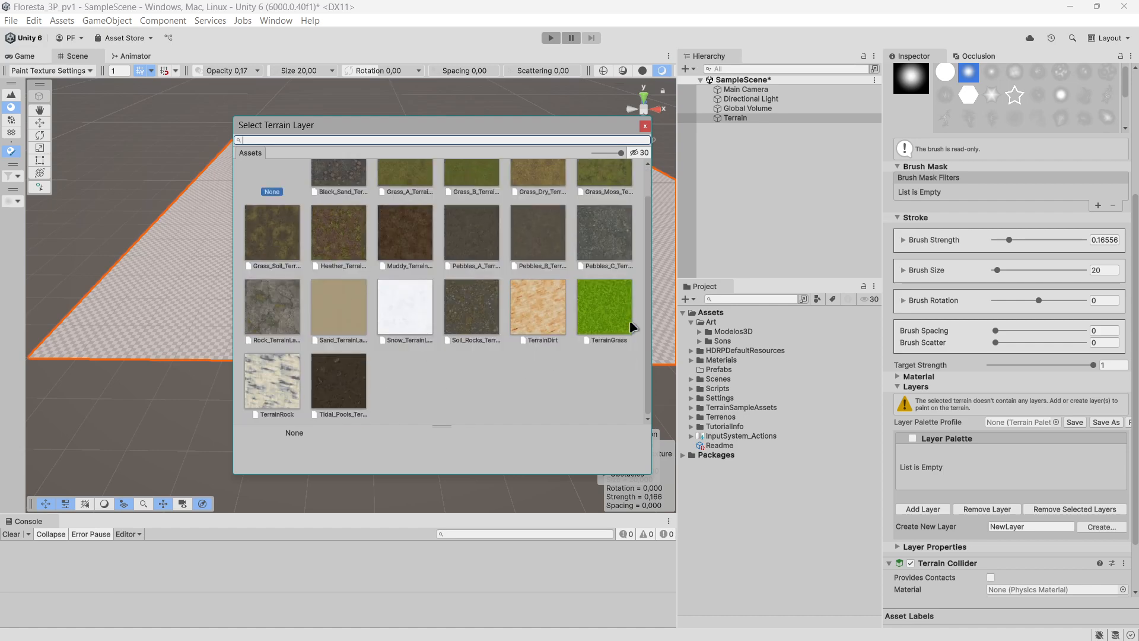
click(645, 126)
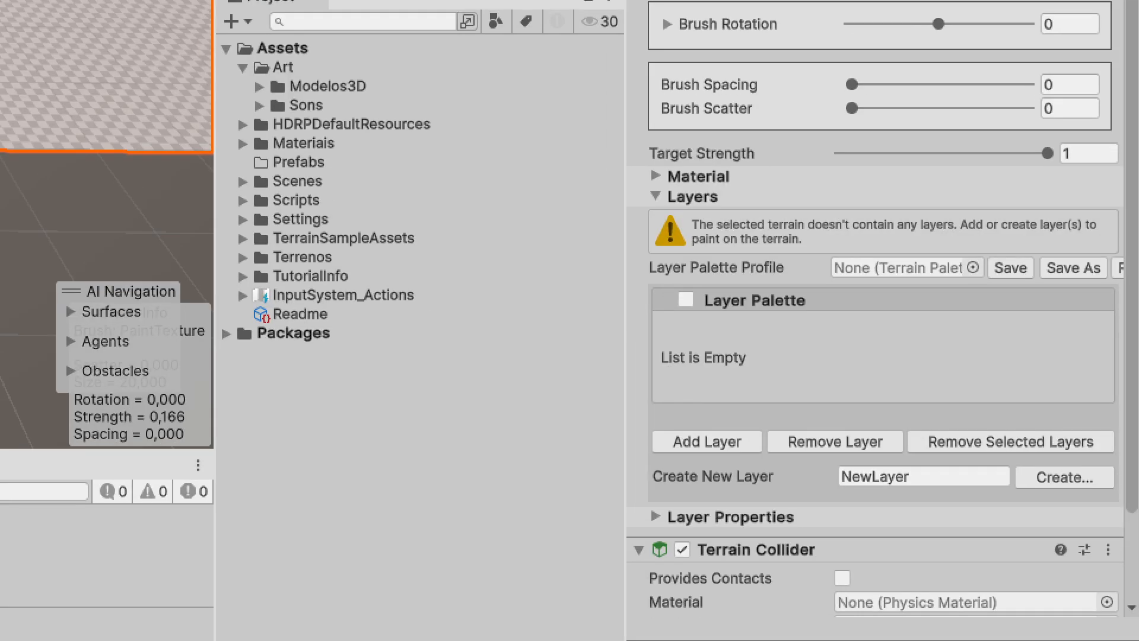
Browse the project textures available for creating a new terrain layer and close the selection without choosing one.
click(1104, 481)
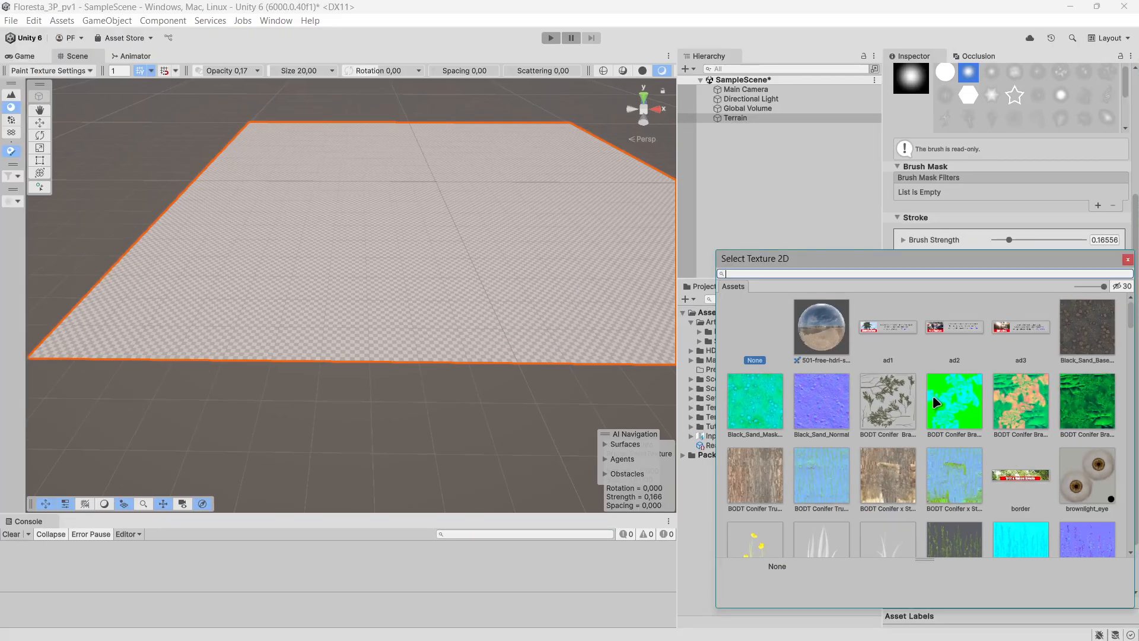
scroll(934, 399, down, 10)
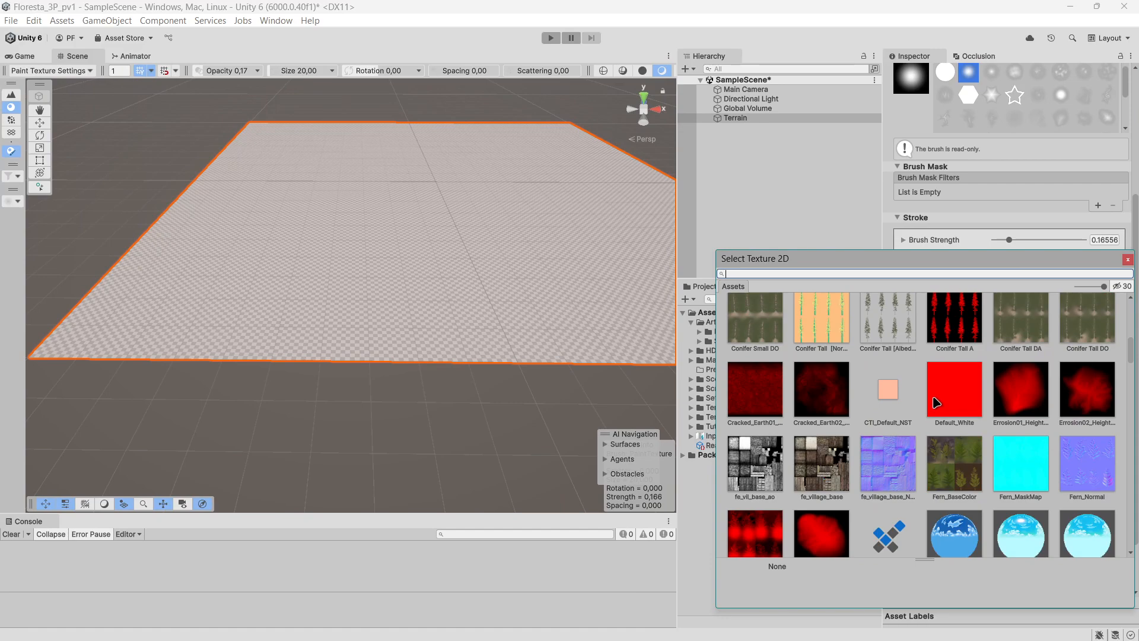
scroll(935, 403, down, 3)
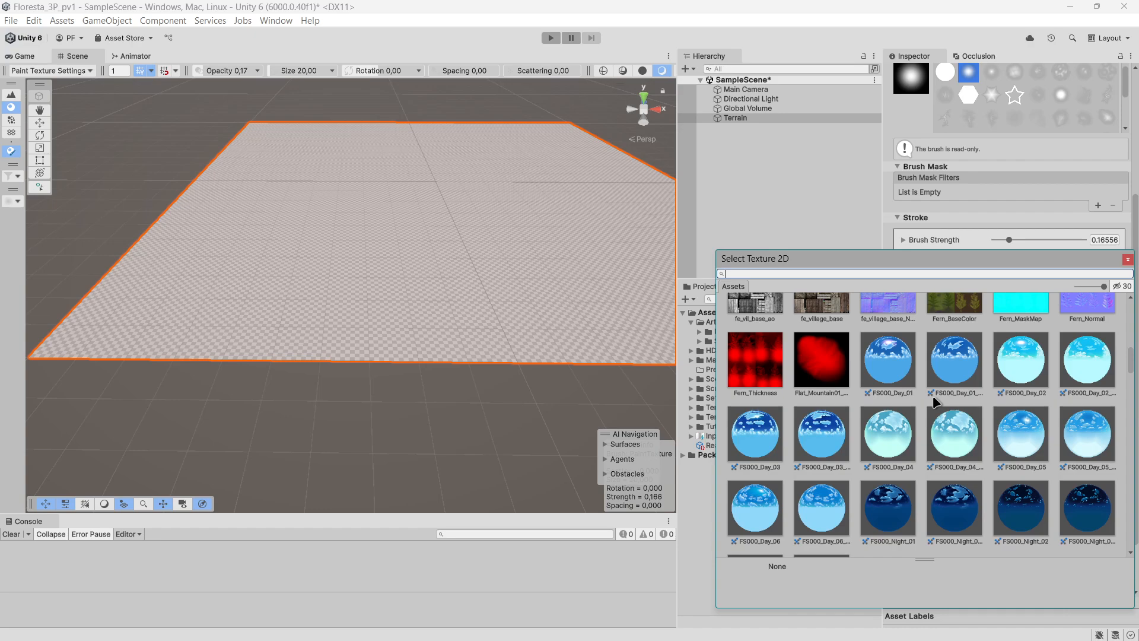
scroll(933, 396, down, 10)
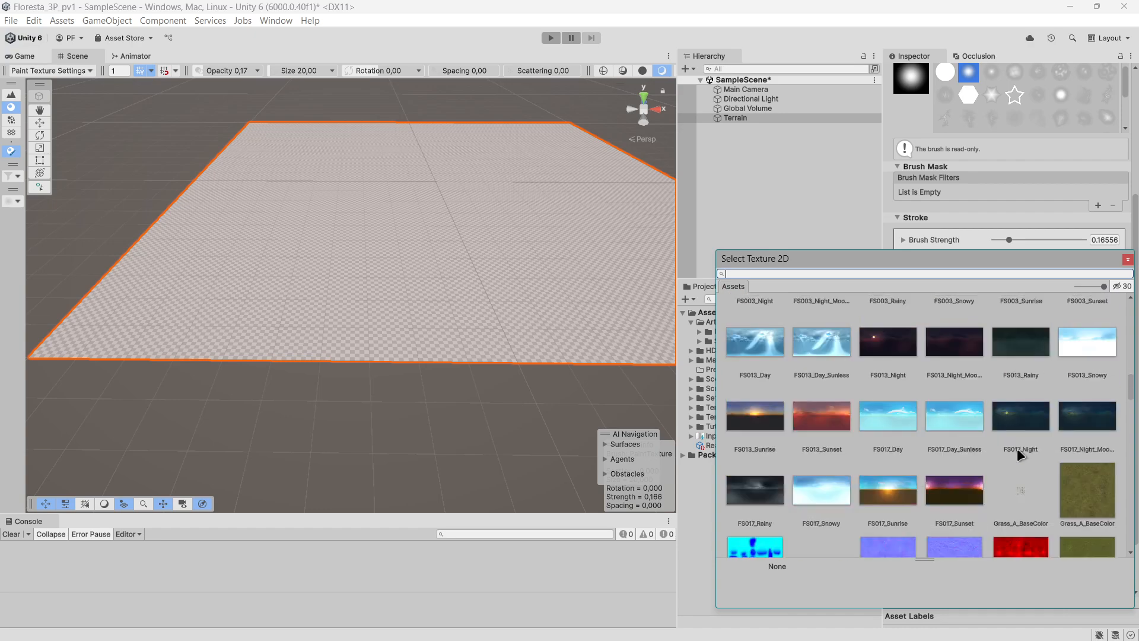
scroll(1017, 447, down, 2)
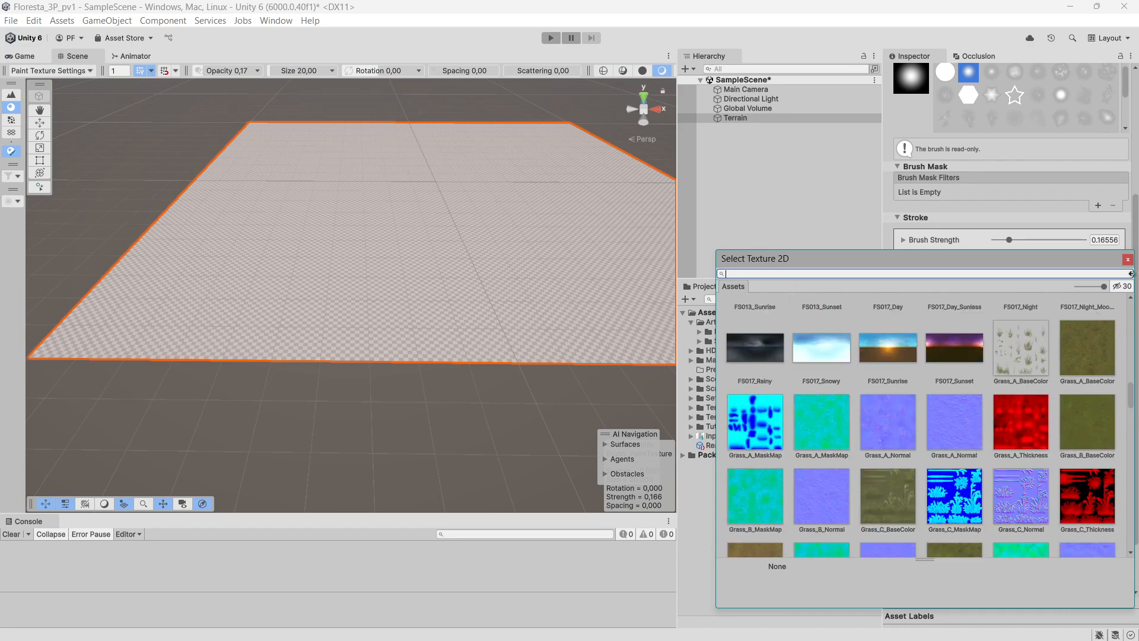
click(1127, 259)
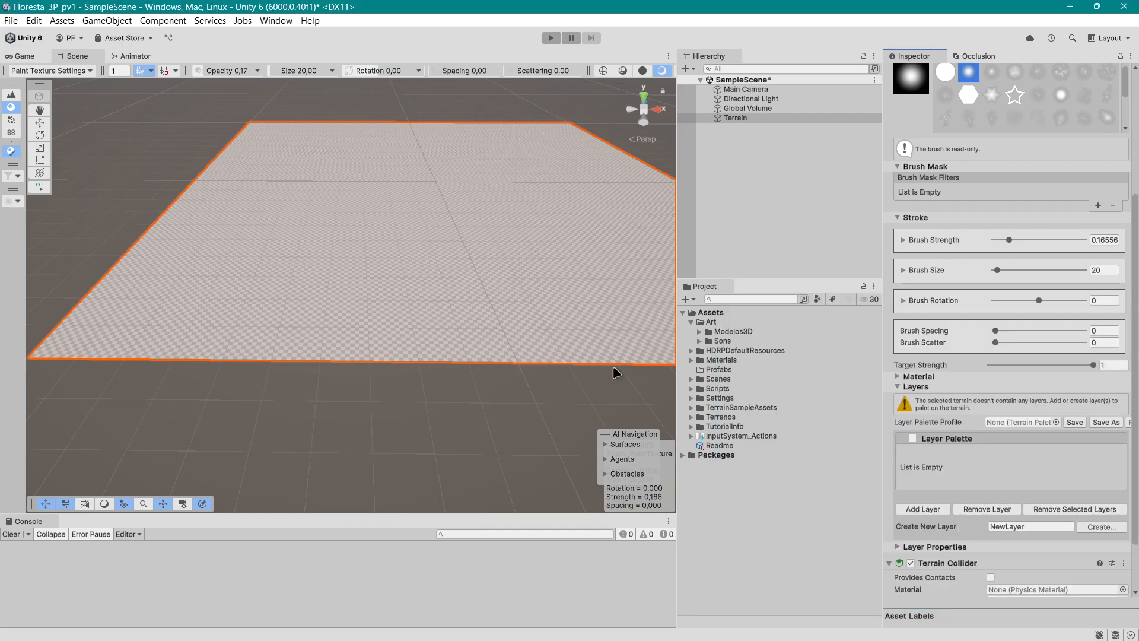
Add Sand_TerrainLayer to the terrain's Layer Palette as the base layer.
click(939, 510)
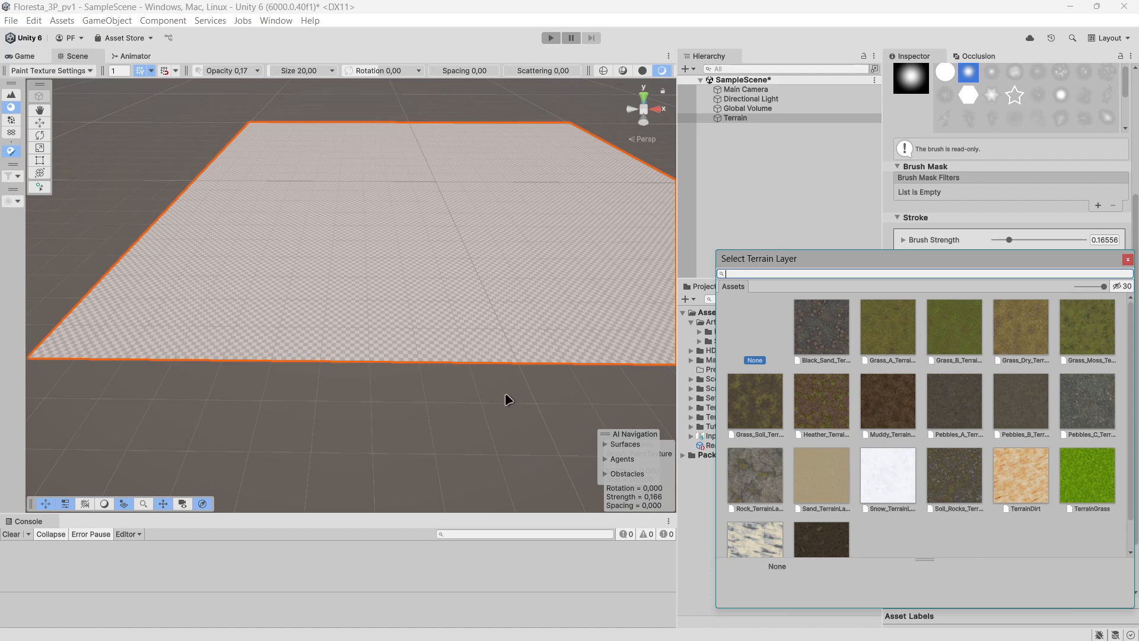
middle_drag(517, 303, 470, 328)
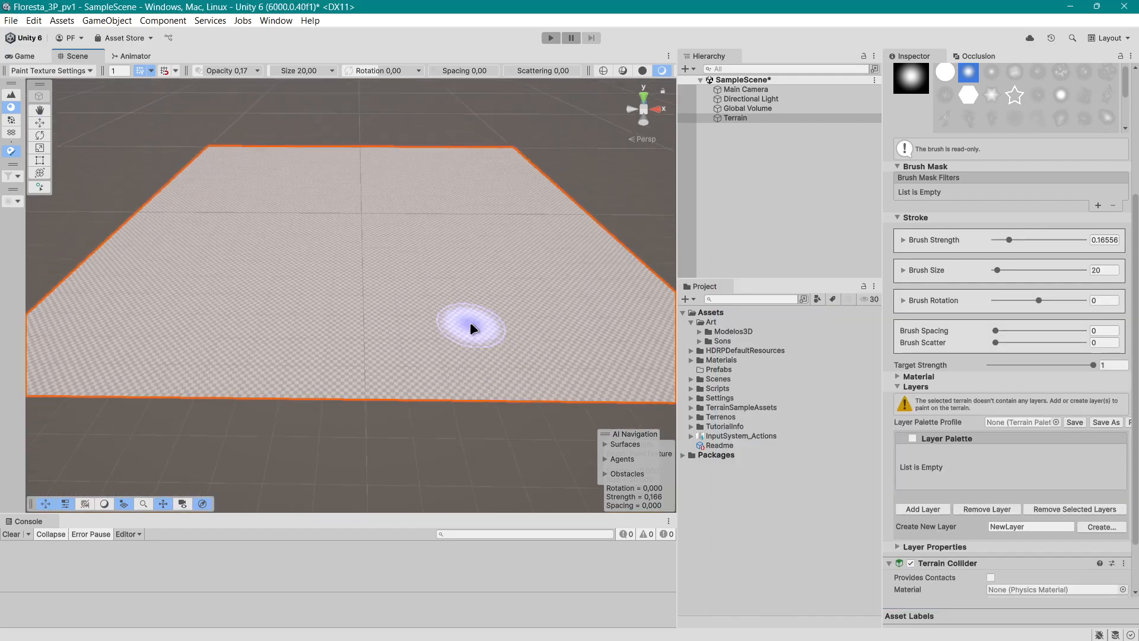
scroll(470, 328, down, 3)
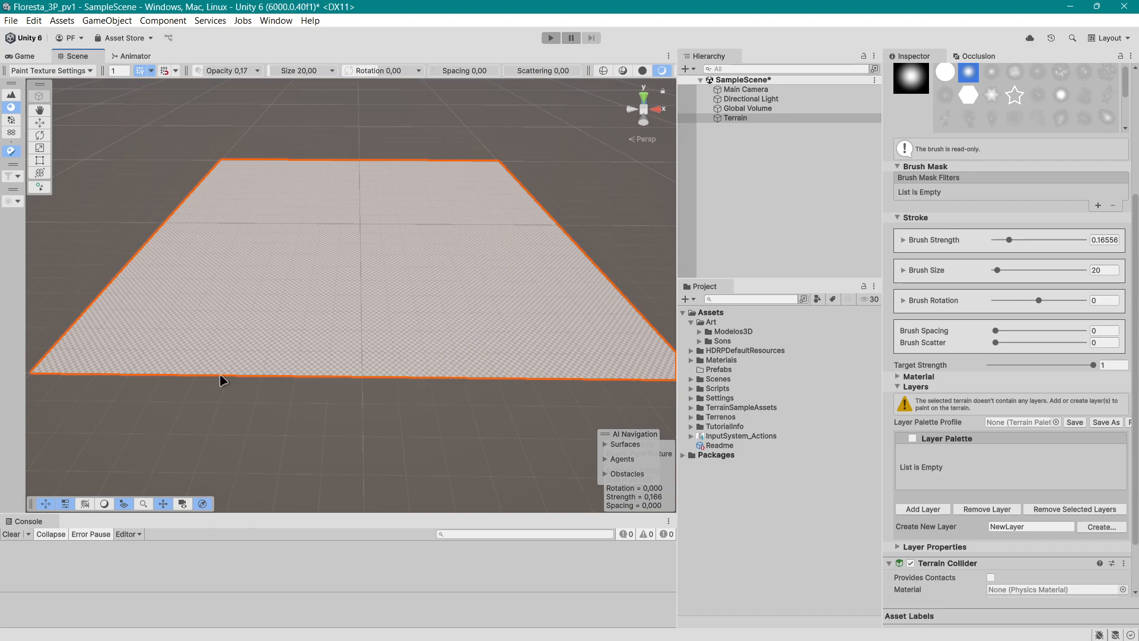
click(923, 509)
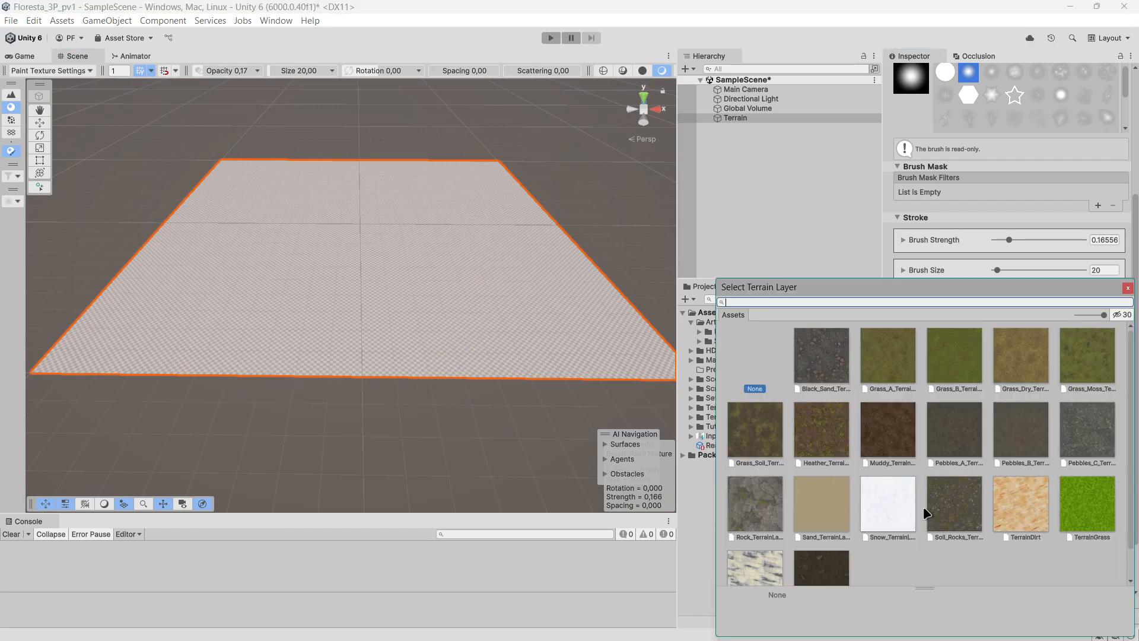
click(805, 522)
drag(881, 286, 828, 92)
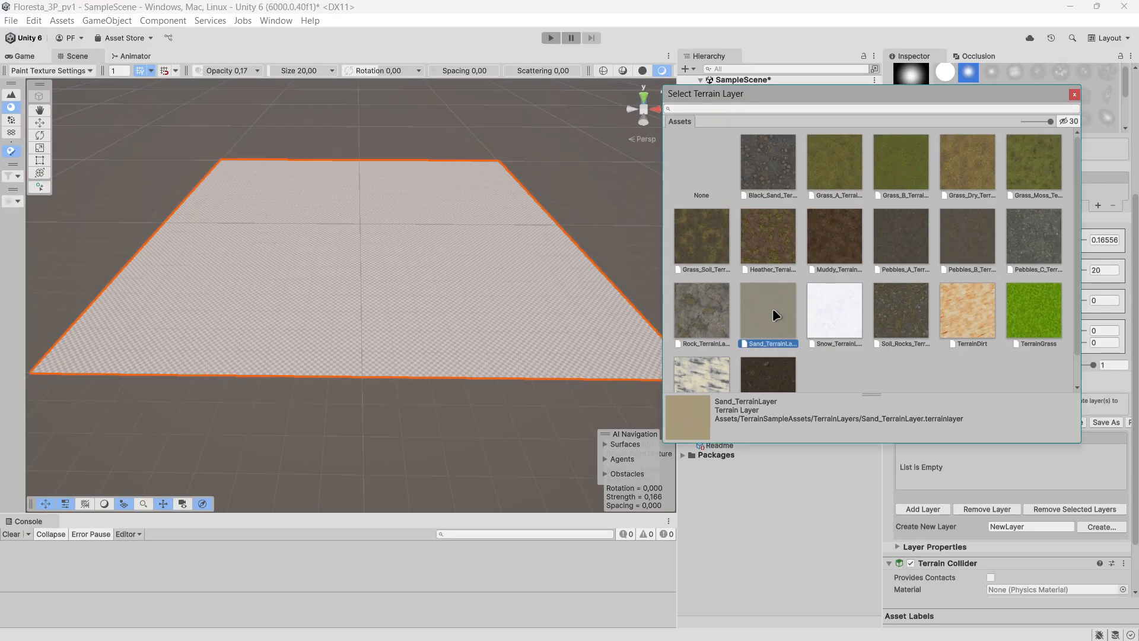
double_click(773, 309)
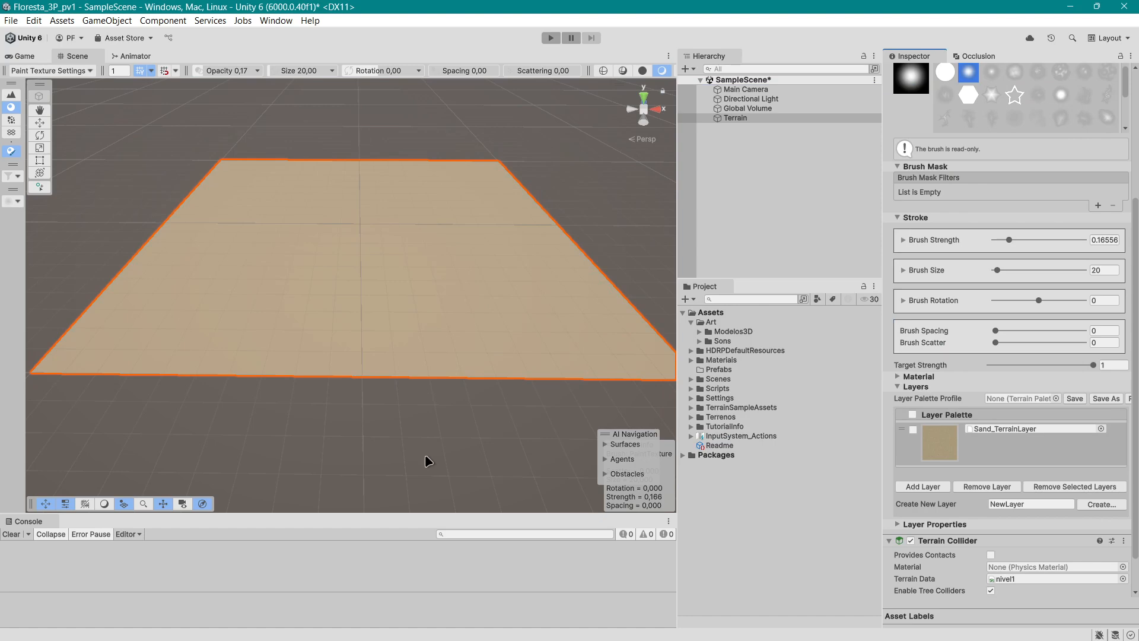
Examine the sand texture on the terrain up close and towards the horizon, leaving the paint tool for the Move tool.
scroll(381, 428, up, 4)
scroll(379, 421, up, 2)
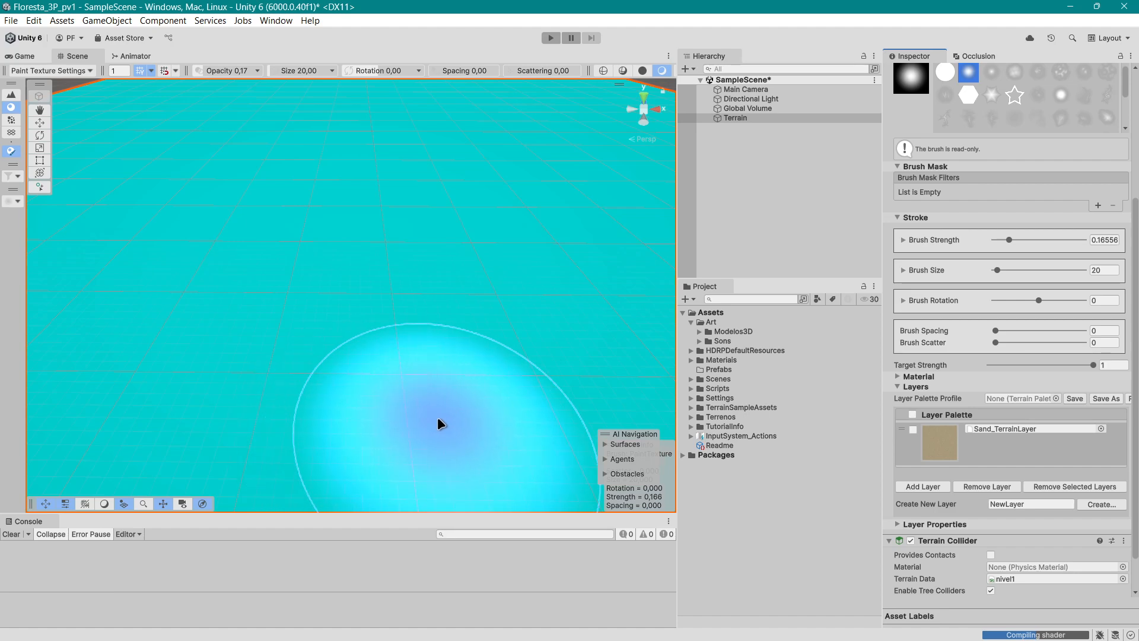
scroll(451, 409, up, 5)
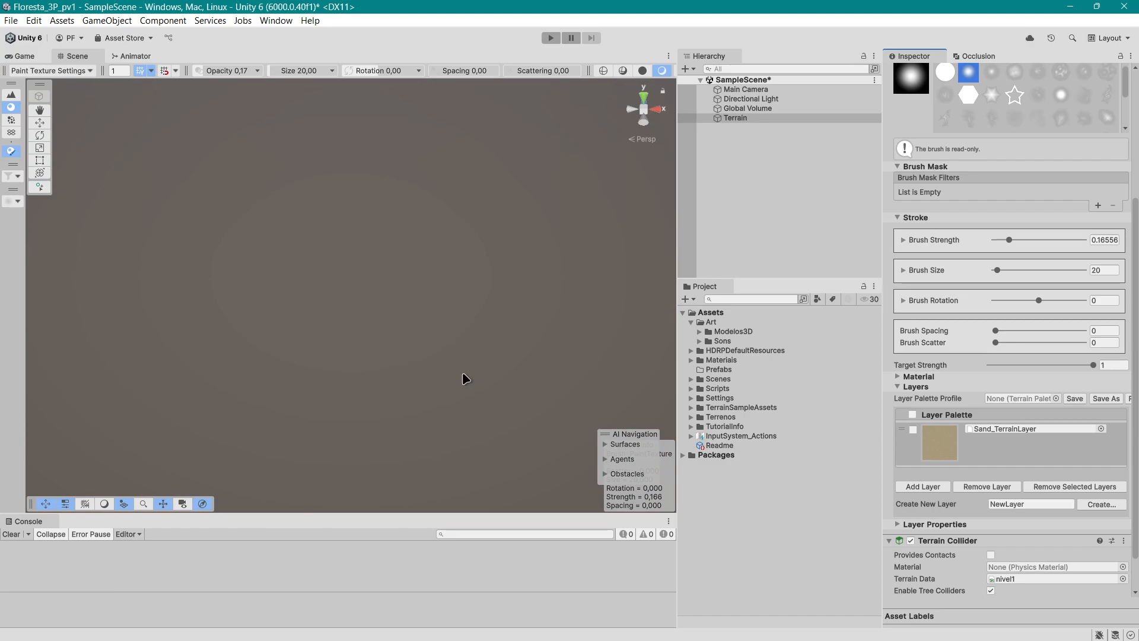
scroll(463, 379, down, 1)
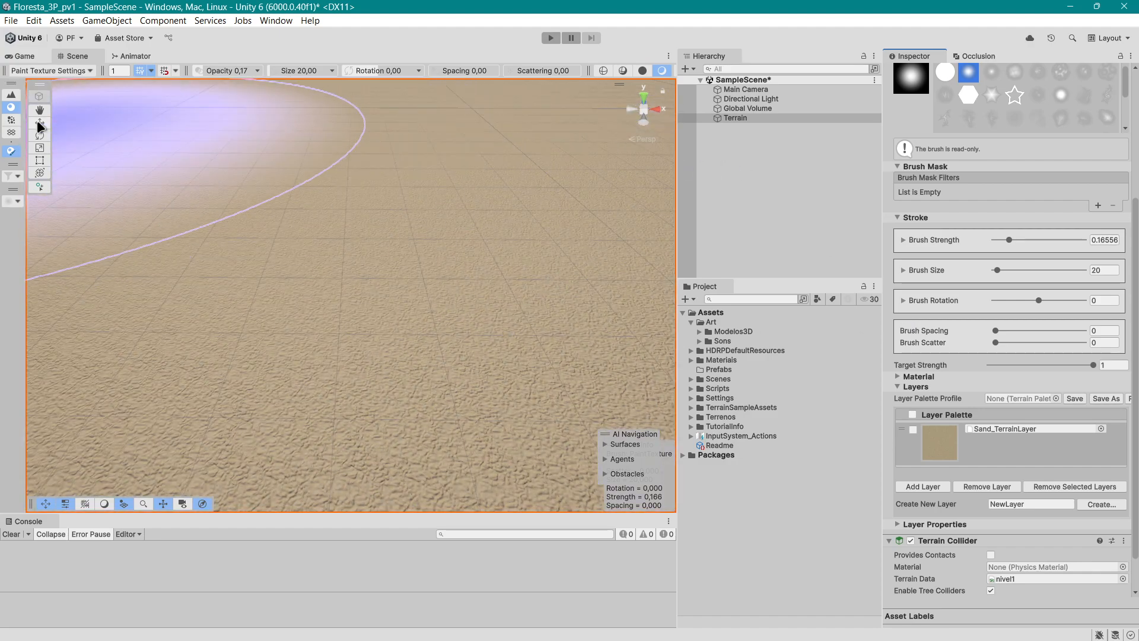
click(38, 122)
mouse_move(270, 404)
right_down()
mouse_move(450, 319)
mouse_move(449, 306)
right_up()
middle_drag(417, 383, 402, 387)
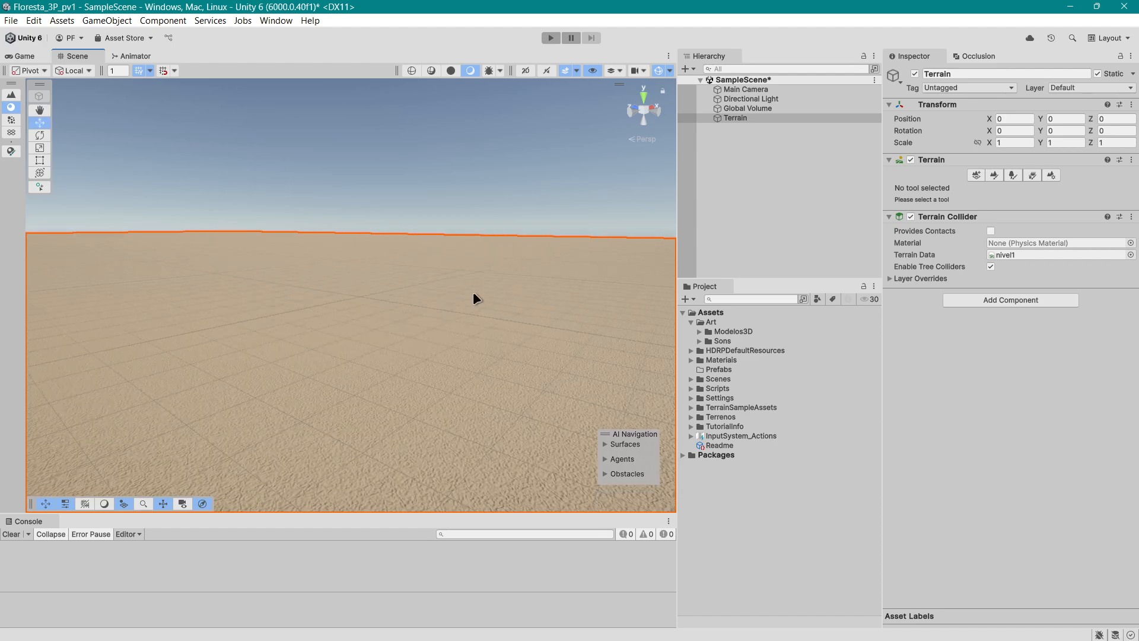
right_drag(477, 299, 353, 429)
scroll(372, 425, up, 2)
scroll(371, 425, down, 2)
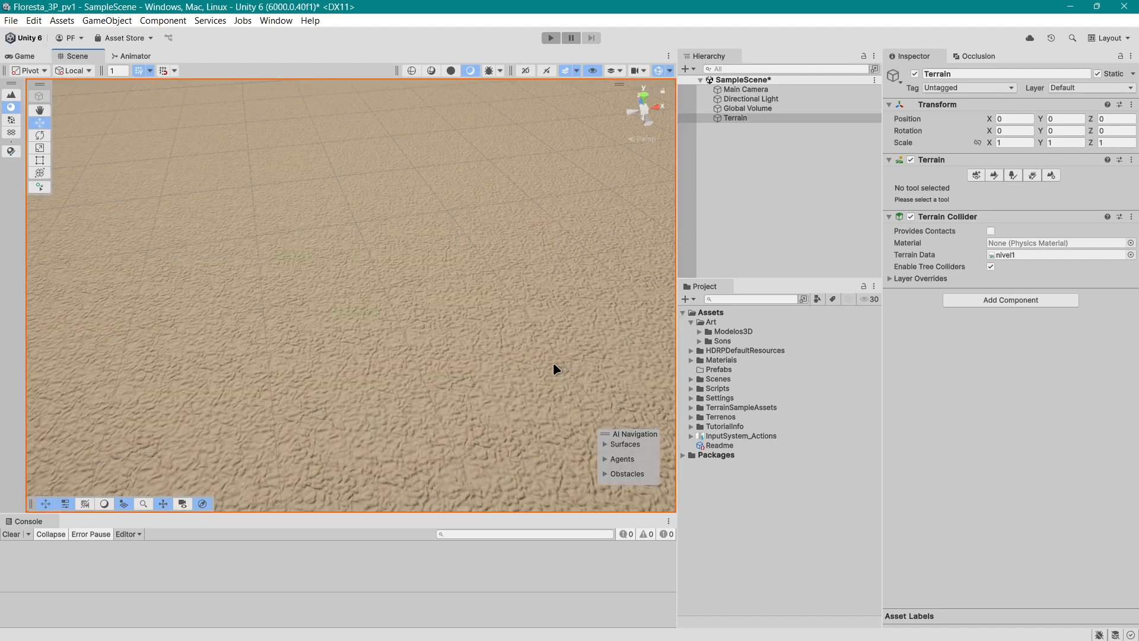
Expand the TerrainLayers folder inside TerrainSampleAssets and select Black_Sand_TerrainLayer to show its properties.
click(691, 408)
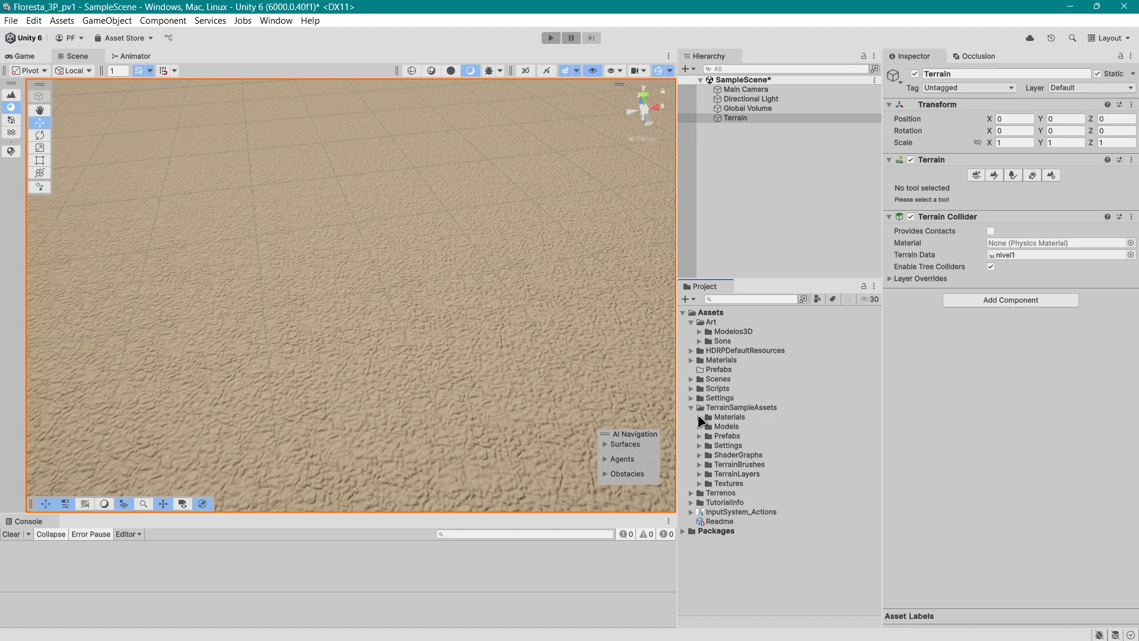
click(700, 417)
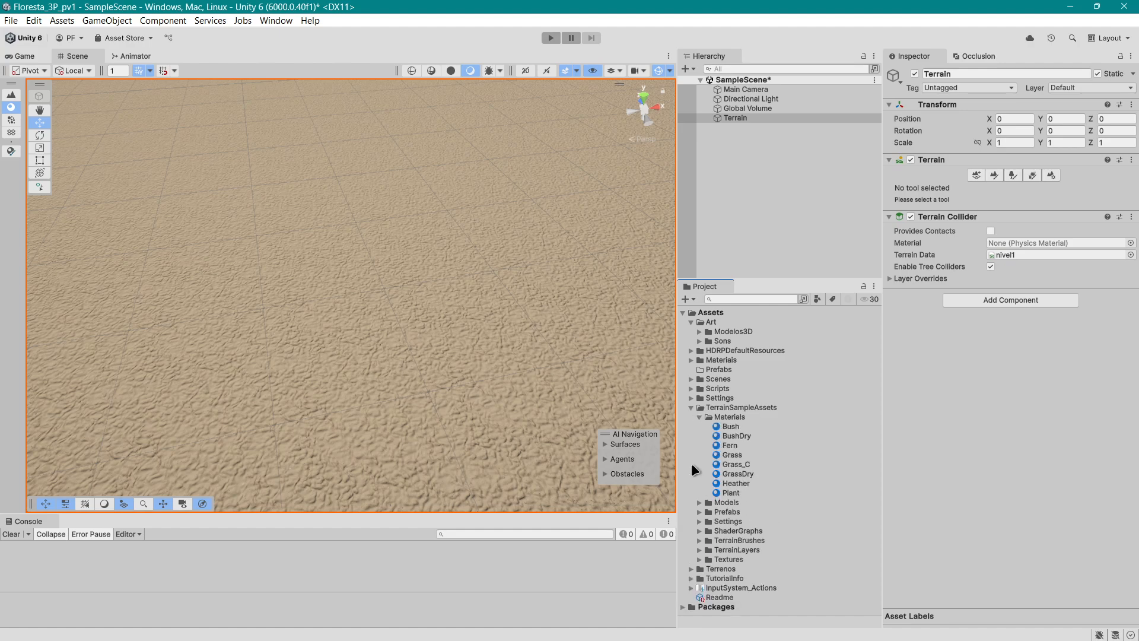
click(700, 417)
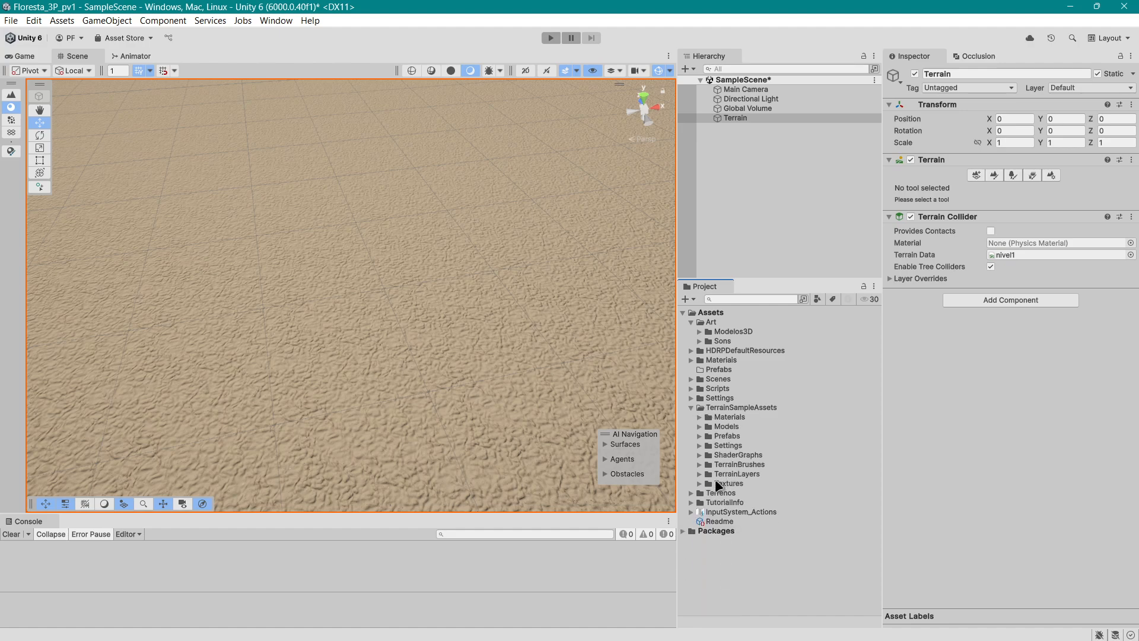
click(707, 473)
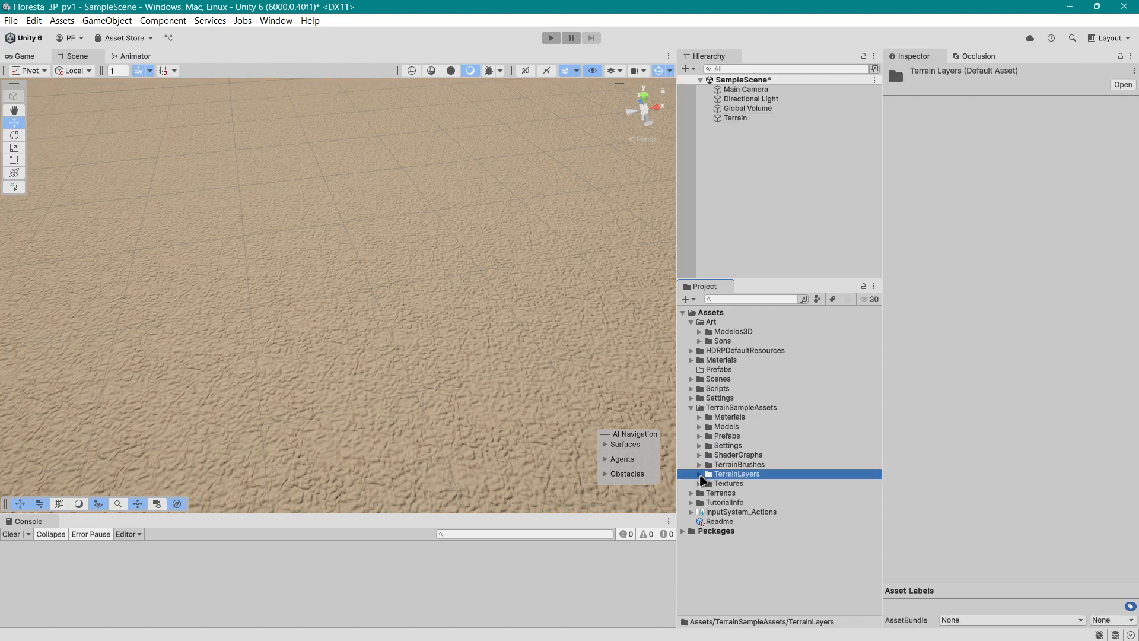
click(700, 474)
scroll(785, 428, down, 3)
click(771, 412)
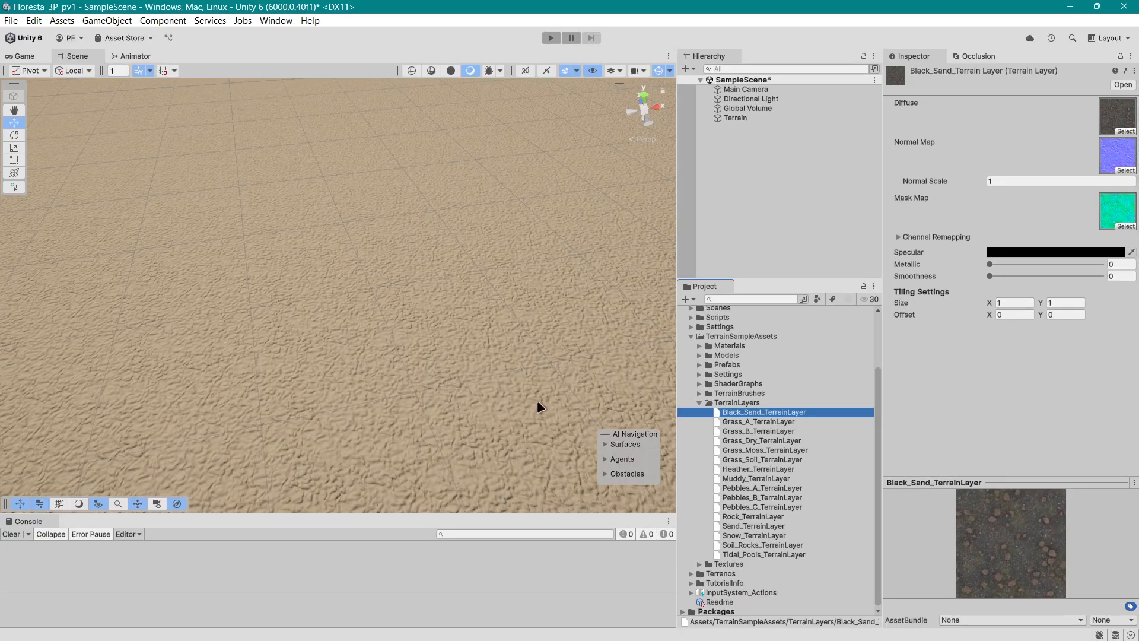
Examine the terrain's sand relief from far and near, and try adjusting the Normal Scale of Black_Sand_TerrainLayer.
scroll(488, 397, down, 5)
scroll(486, 398, down, 3)
right_drag(516, 432, 472, 403)
middle_drag(472, 404, 464, 379)
scroll(464, 393, up, 10)
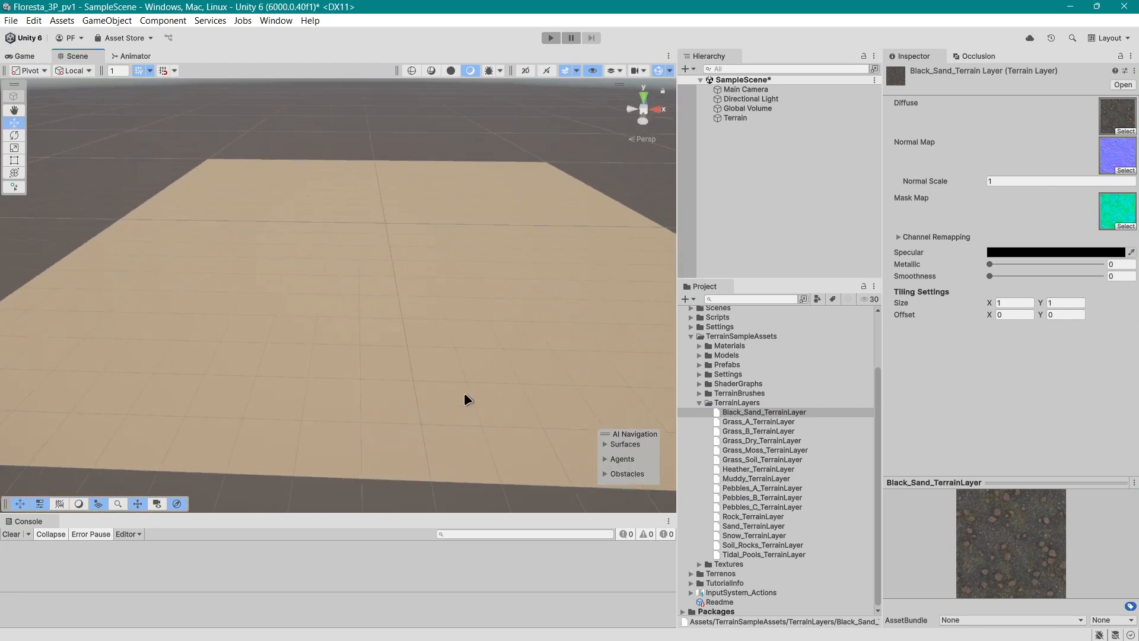
scroll(464, 393, down, 3)
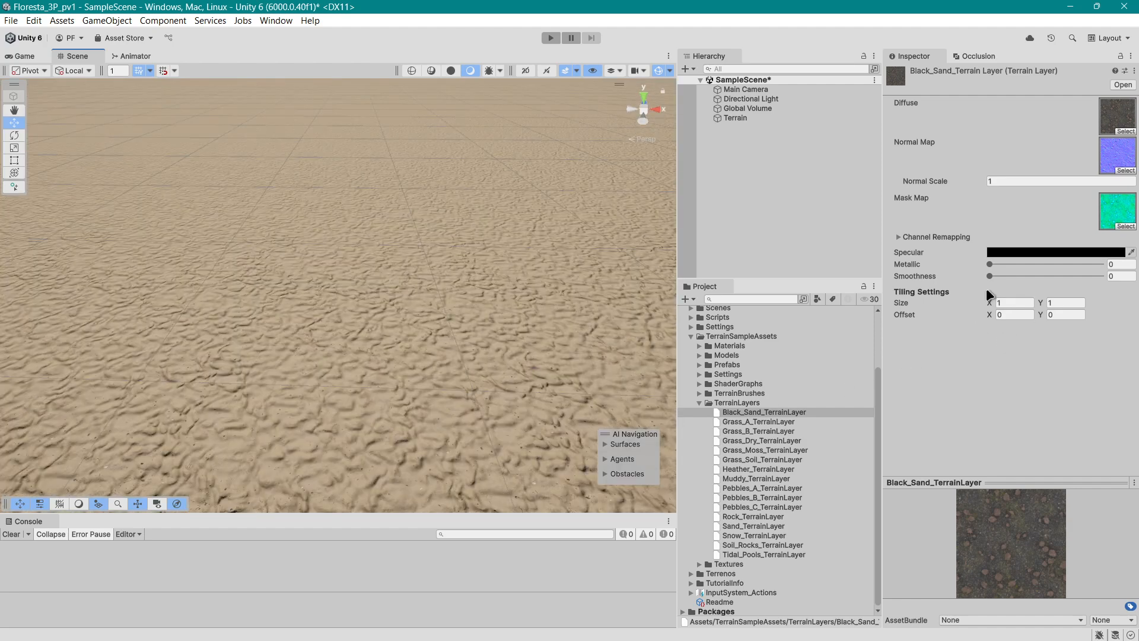
scroll(426, 352, down, 4)
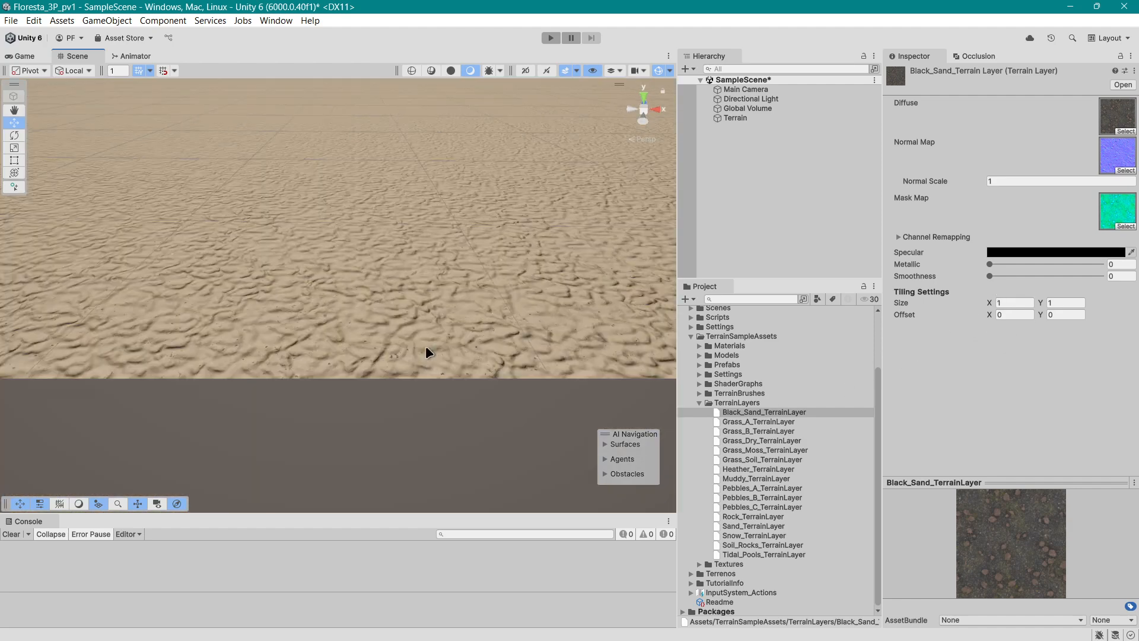
scroll(394, 322, up, 3)
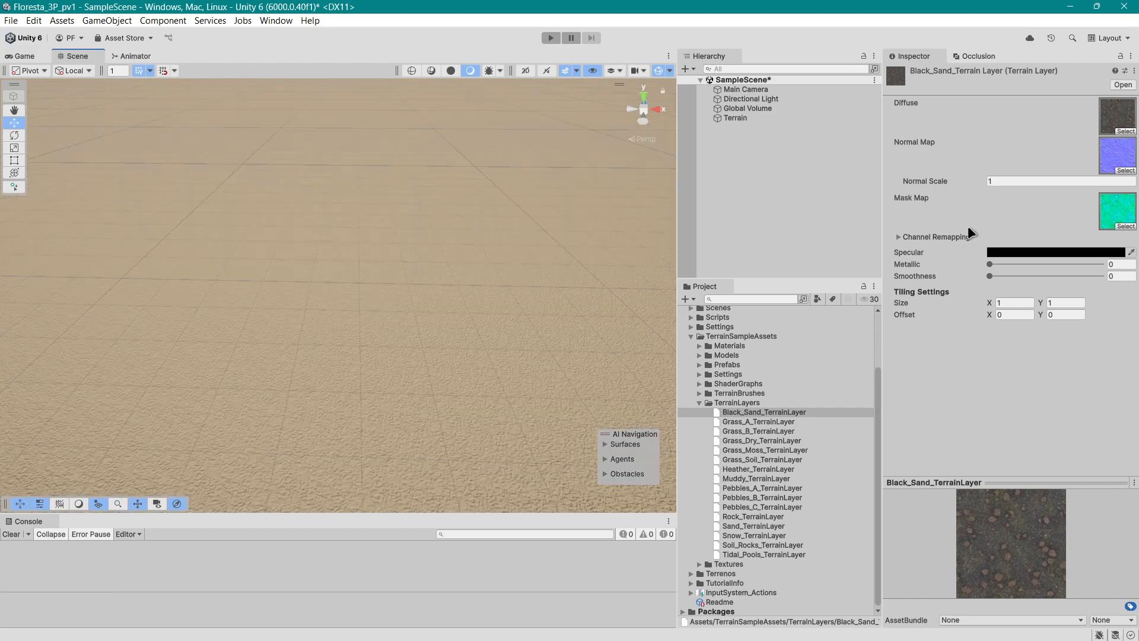
scroll(533, 309, down, 3)
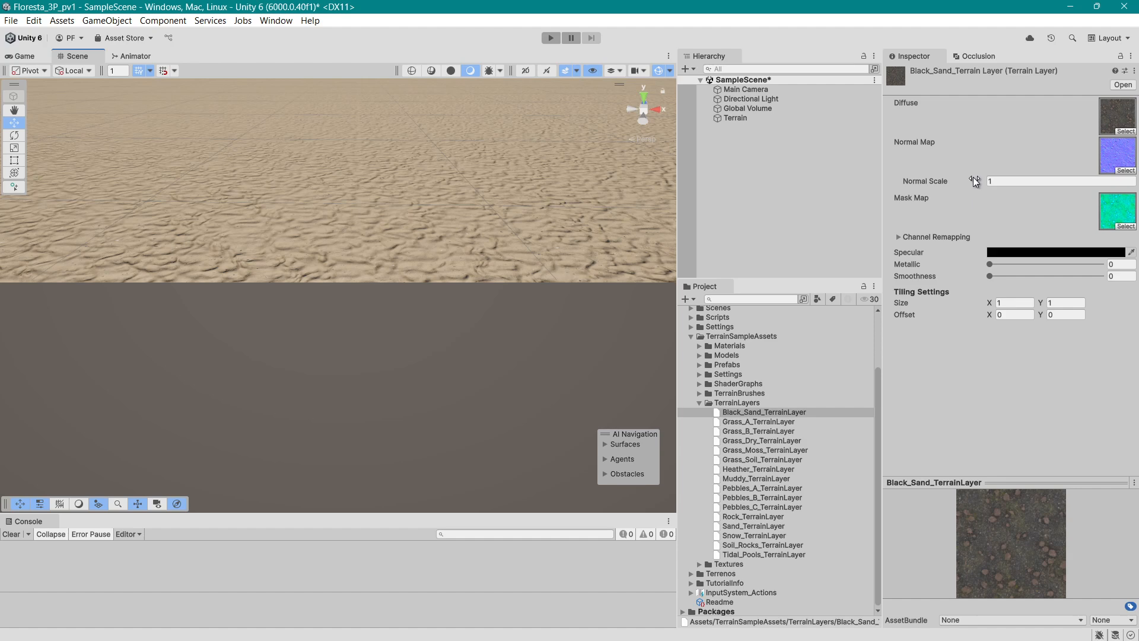
drag(975, 181, 229, 189)
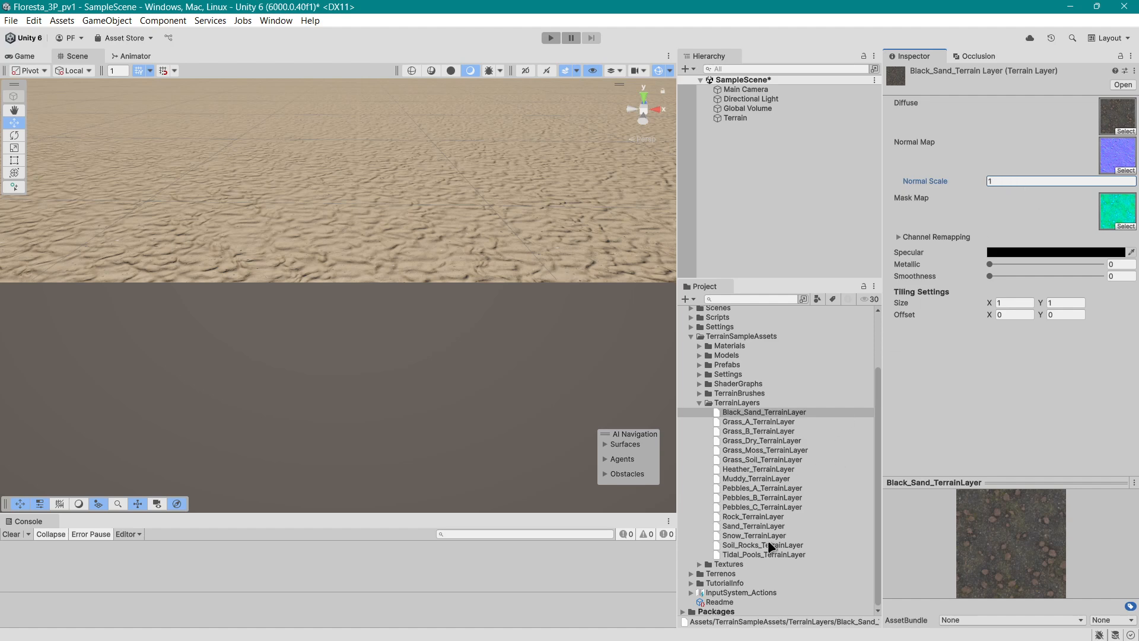
Show the properties of Sand_TerrainLayer from the TerrainLayers folder and try adjusting its Normal Scale.
click(752, 526)
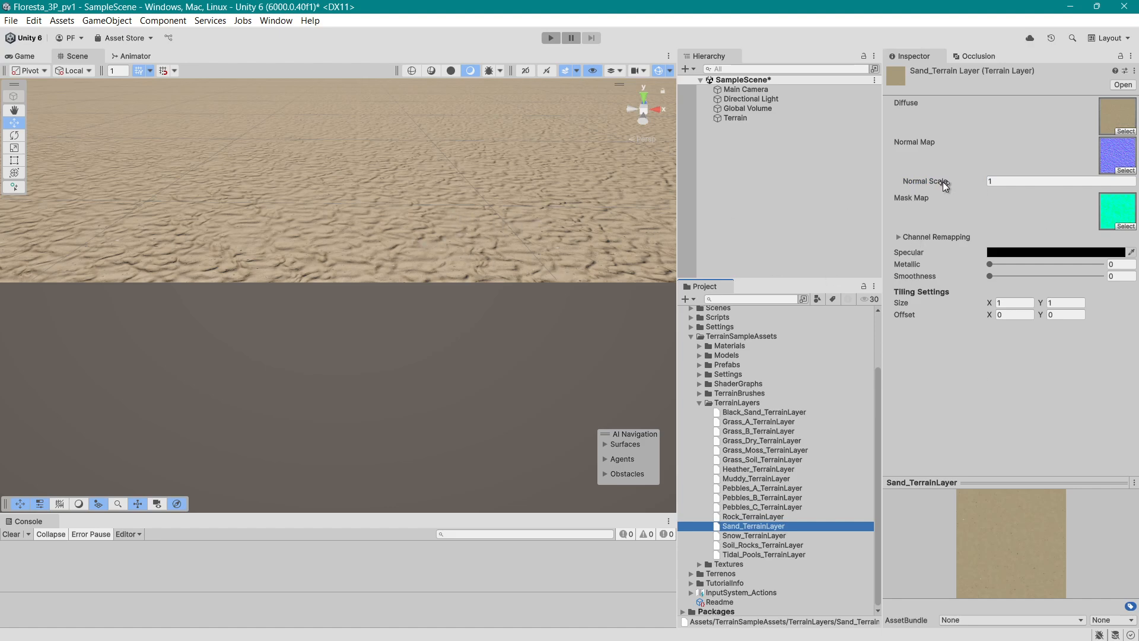
mouse_move(945, 183)
mouse_down()
mouse_move(967, 180)
mouse_move(909, 176)
mouse_move(946, 179)
mouse_up()
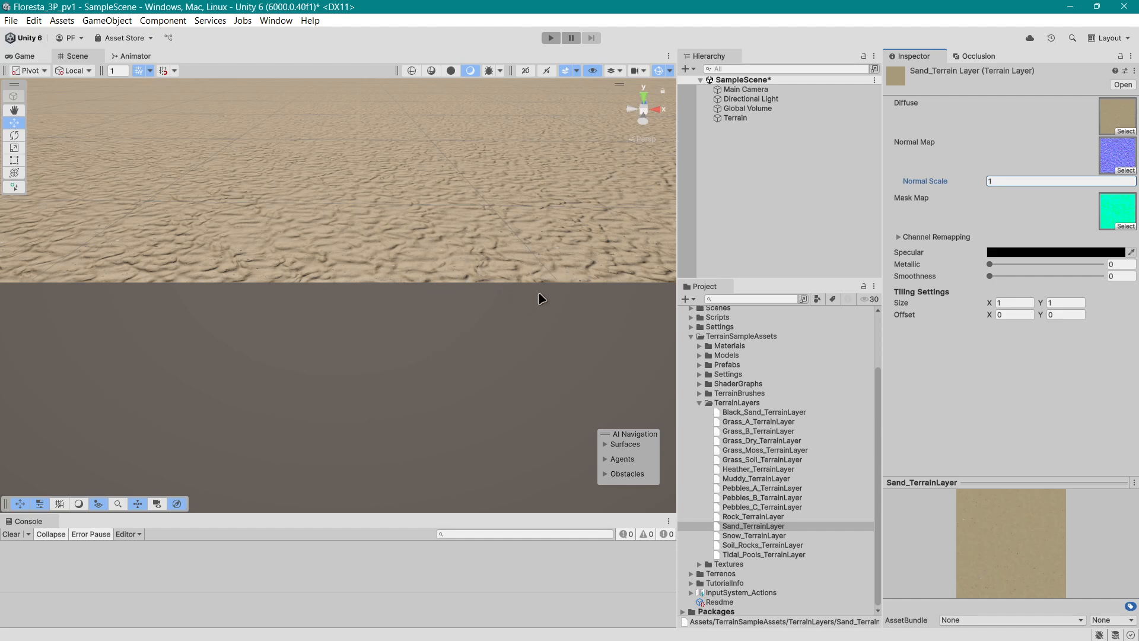
scroll(524, 279, down, 8)
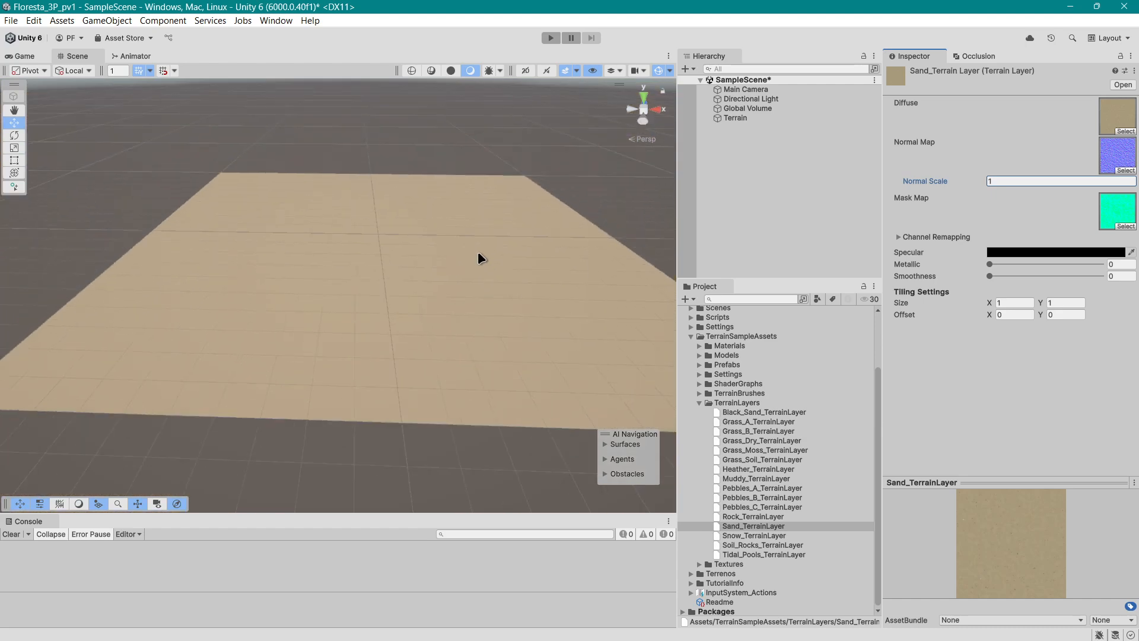
Select the Terrain object, activate its Paint Texture tool and add Grass_B_TerrainLayer to the Layer Palette.
click(736, 117)
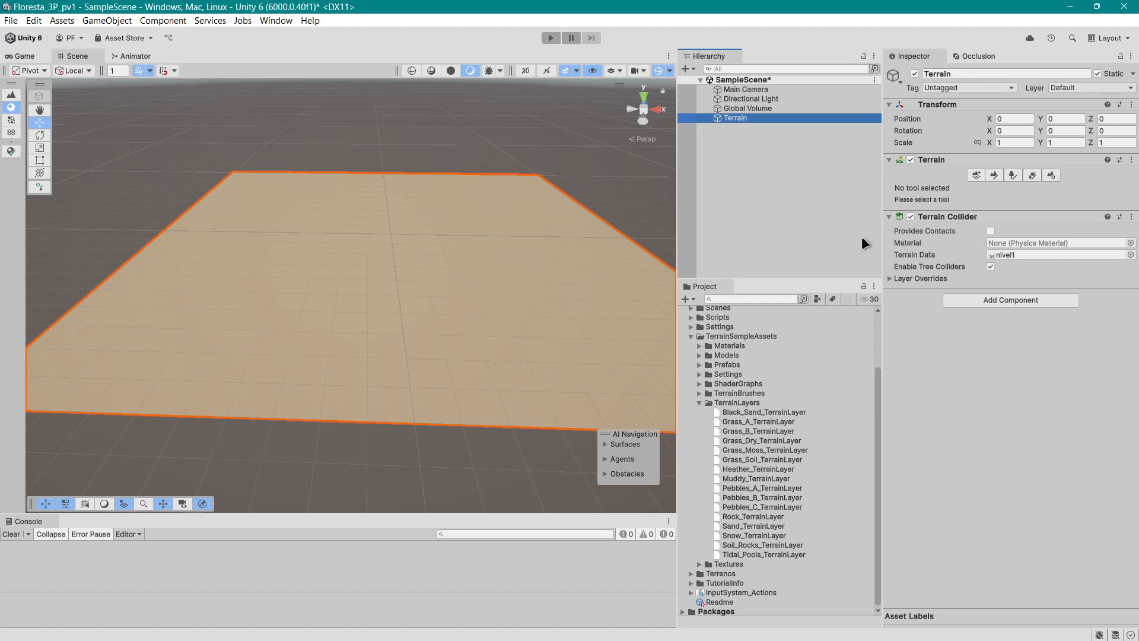
click(998, 174)
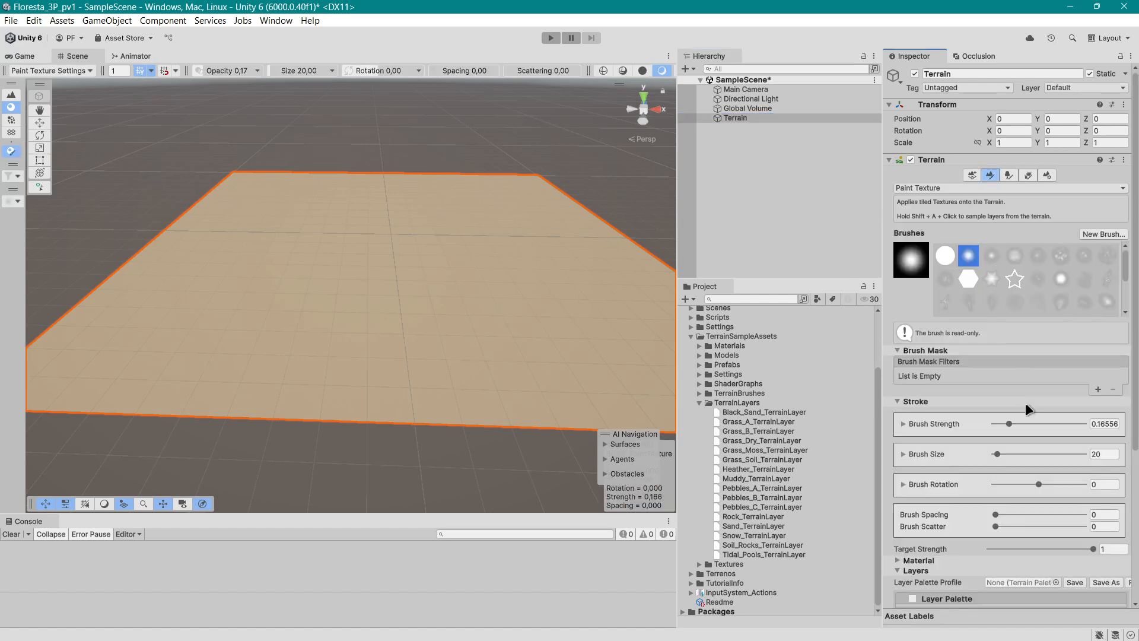
scroll(1031, 409, down, 6)
click(932, 462)
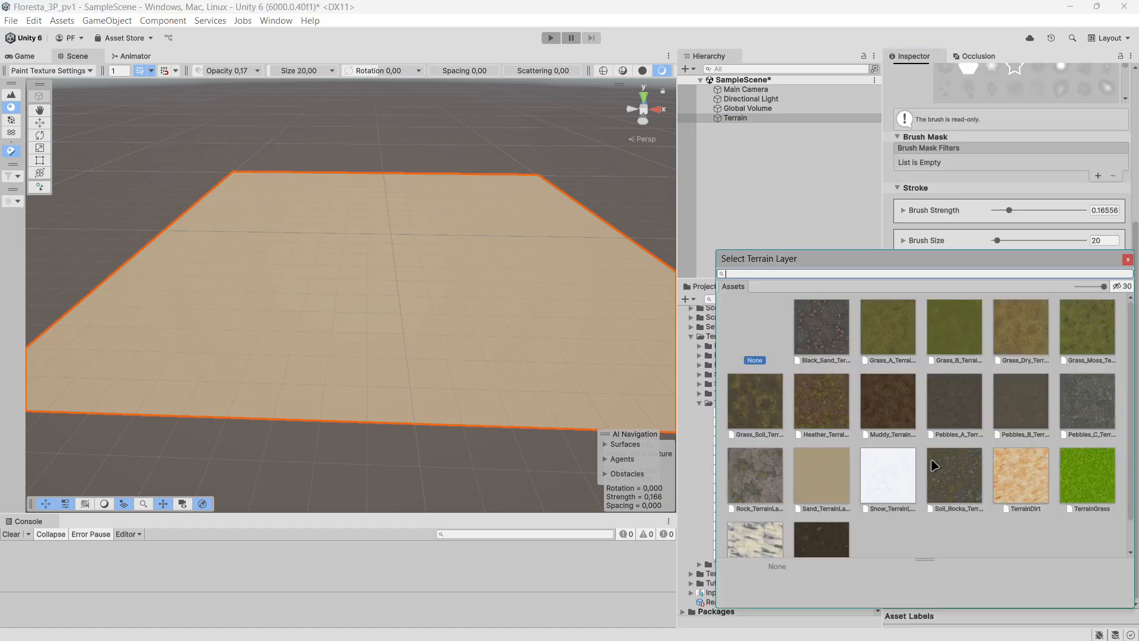
double_click(957, 333)
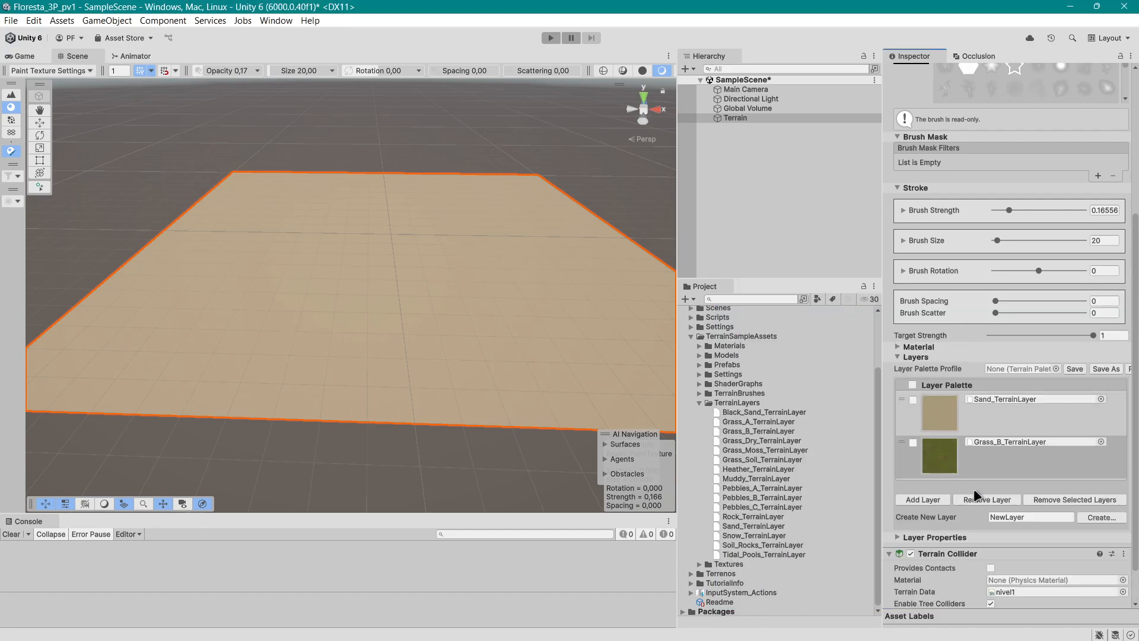
Add Rock_TerrainLayer and Soil_Rocks_TerrainLayer to the terrain's Layer Palette.
scroll(975, 494, down, 2)
click(927, 461)
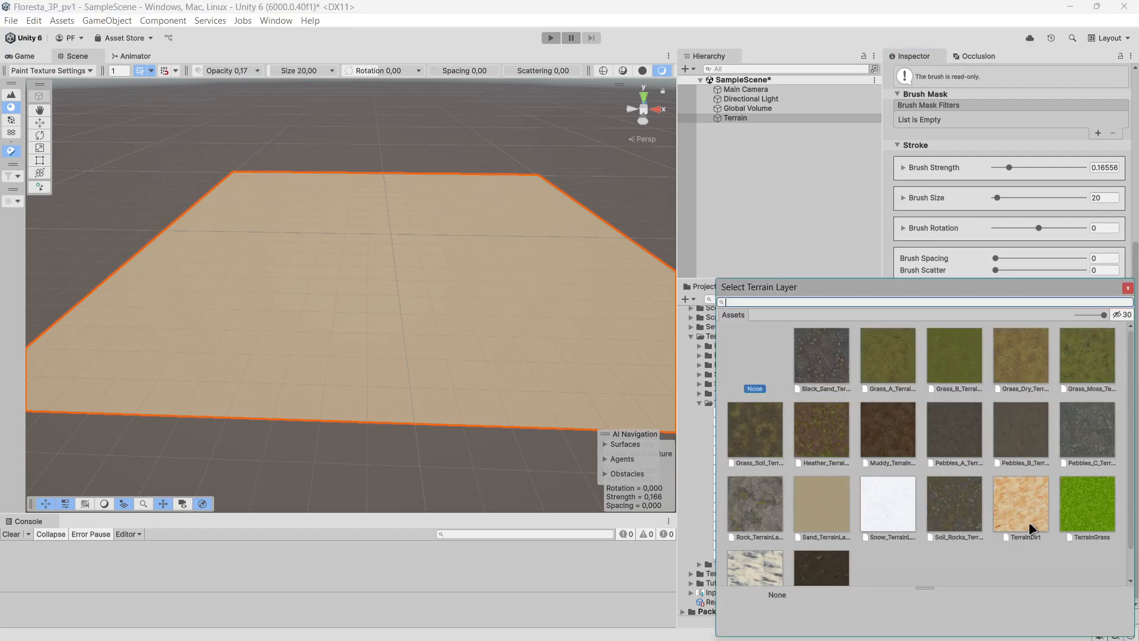
double_click(756, 505)
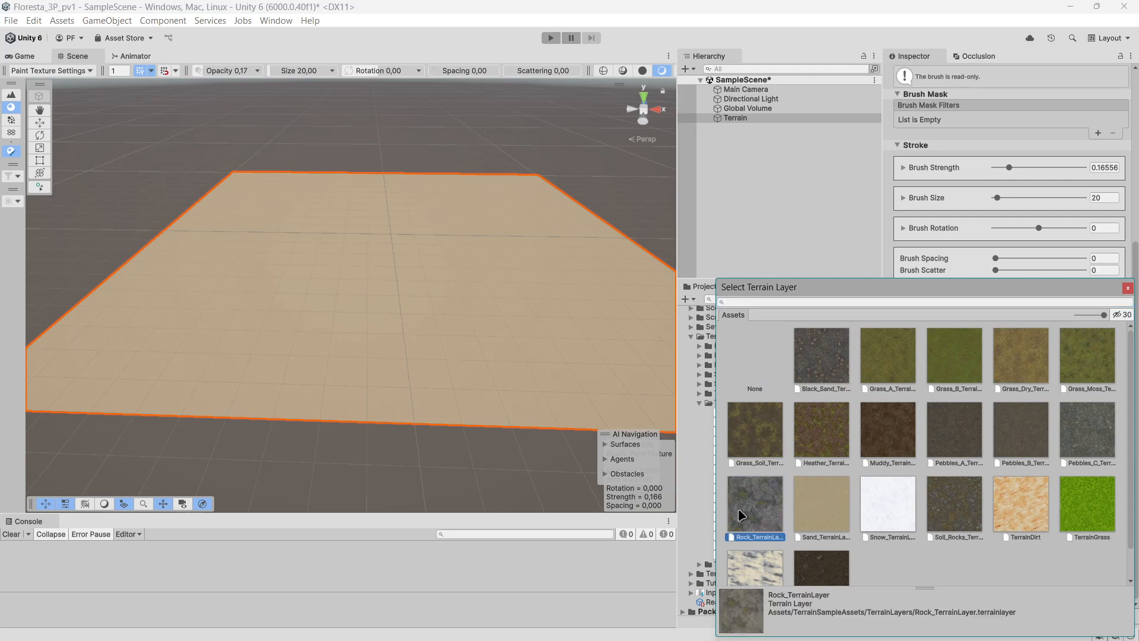
click(929, 500)
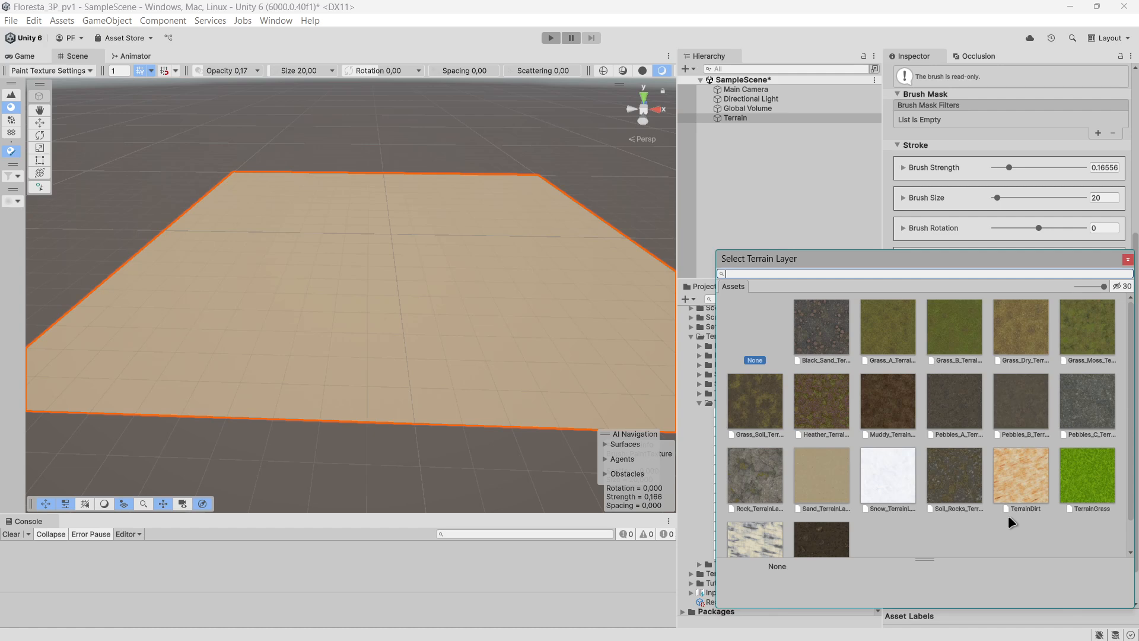
scroll(1008, 521, down, 1)
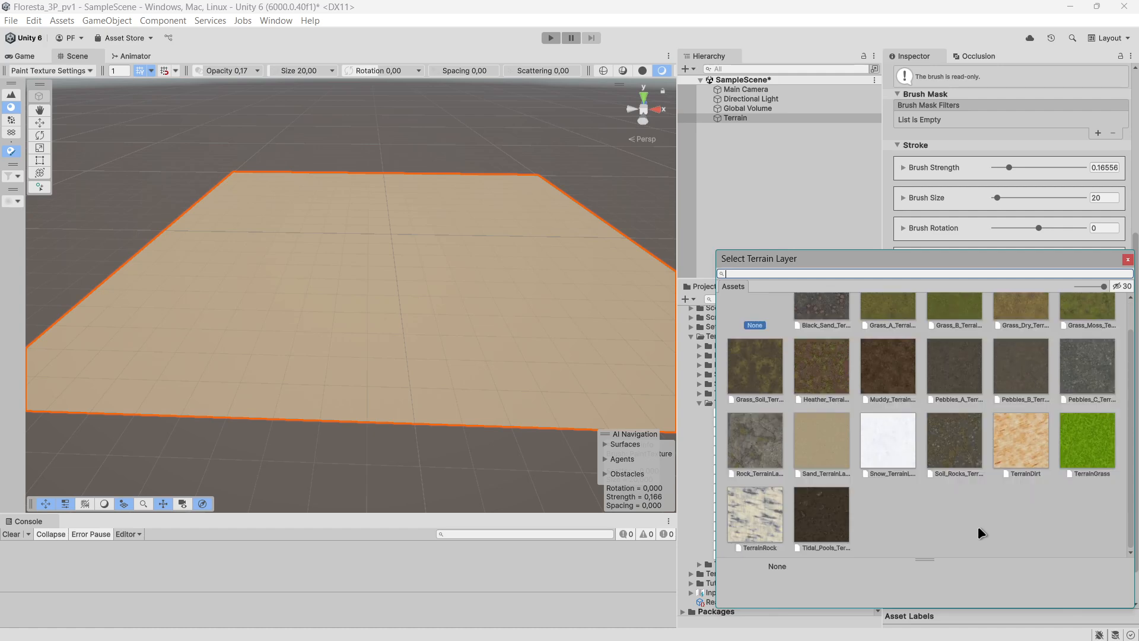
double_click(966, 443)
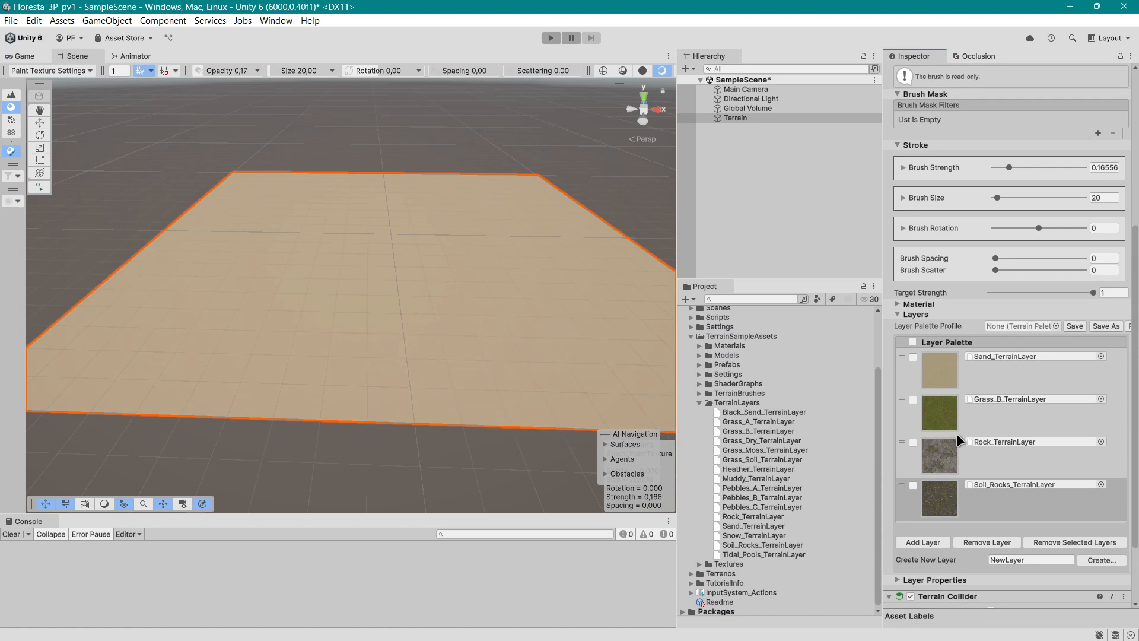
Select Grass_B_TerrainLayer as the paint layer and paint a grass stroke across the front part of the sand terrain.
click(938, 411)
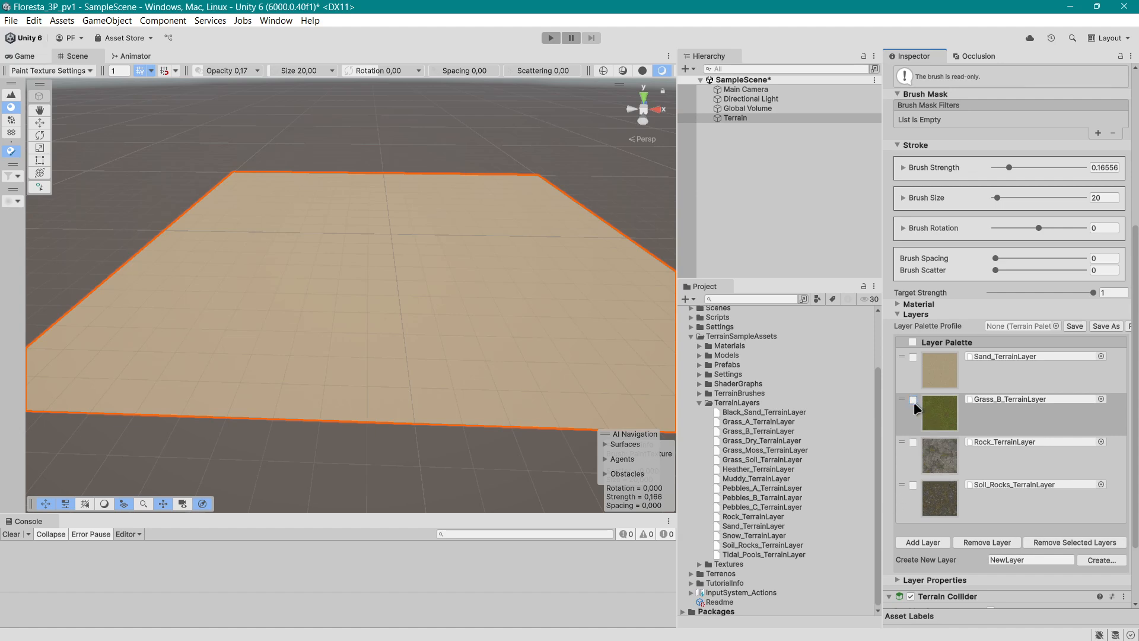
click(951, 431)
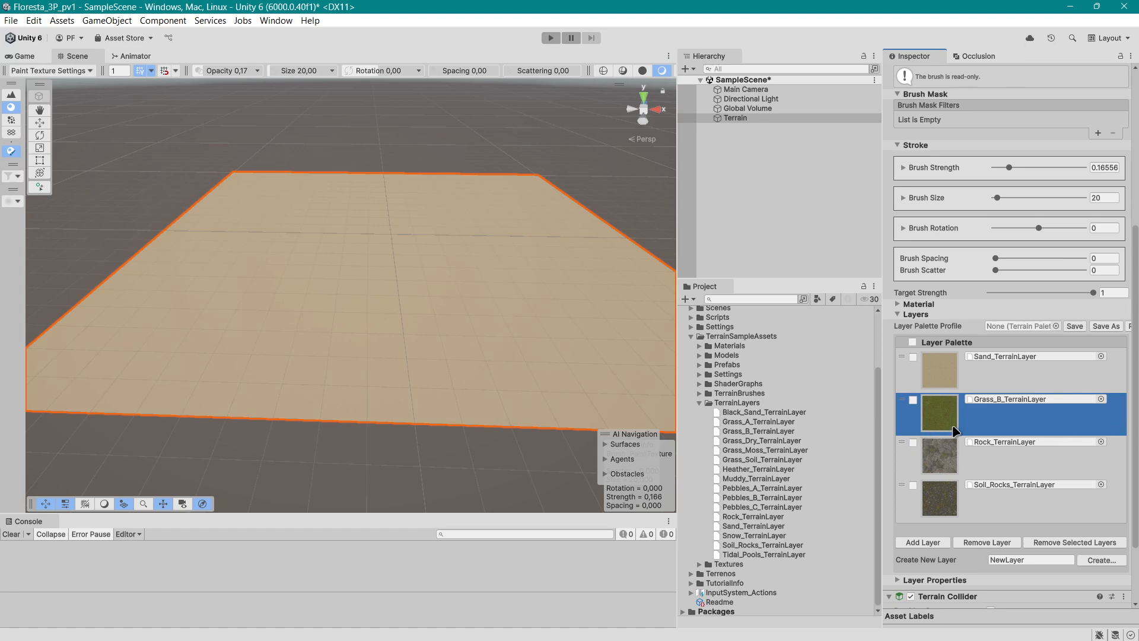
scroll(1009, 454, down, 3)
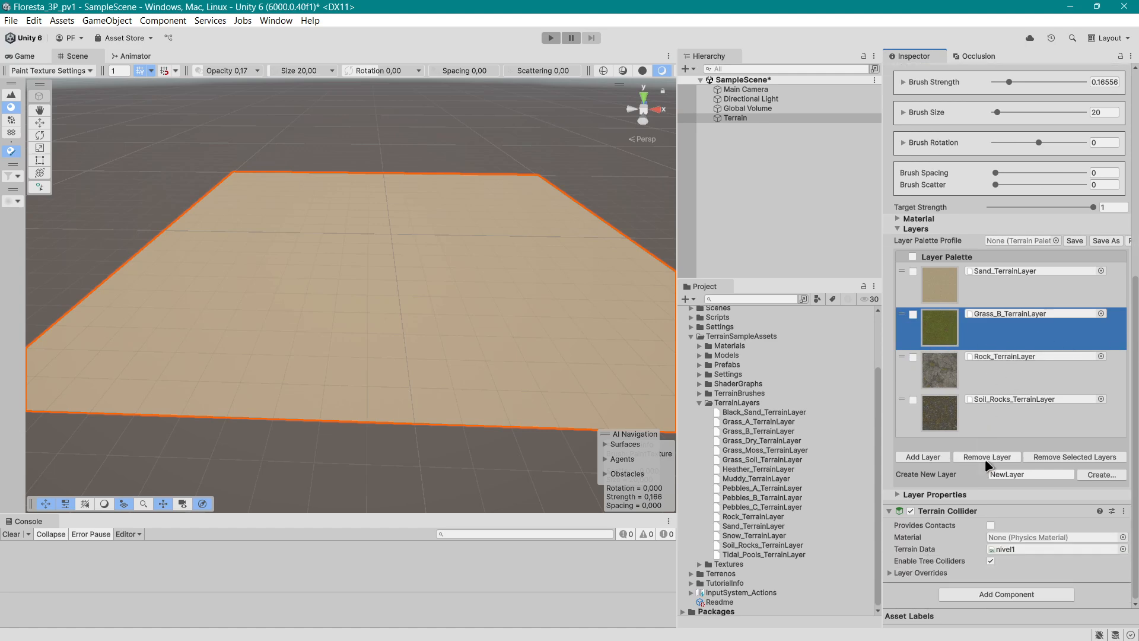
scroll(976, 426, up, 10)
scroll(968, 440, up, 2)
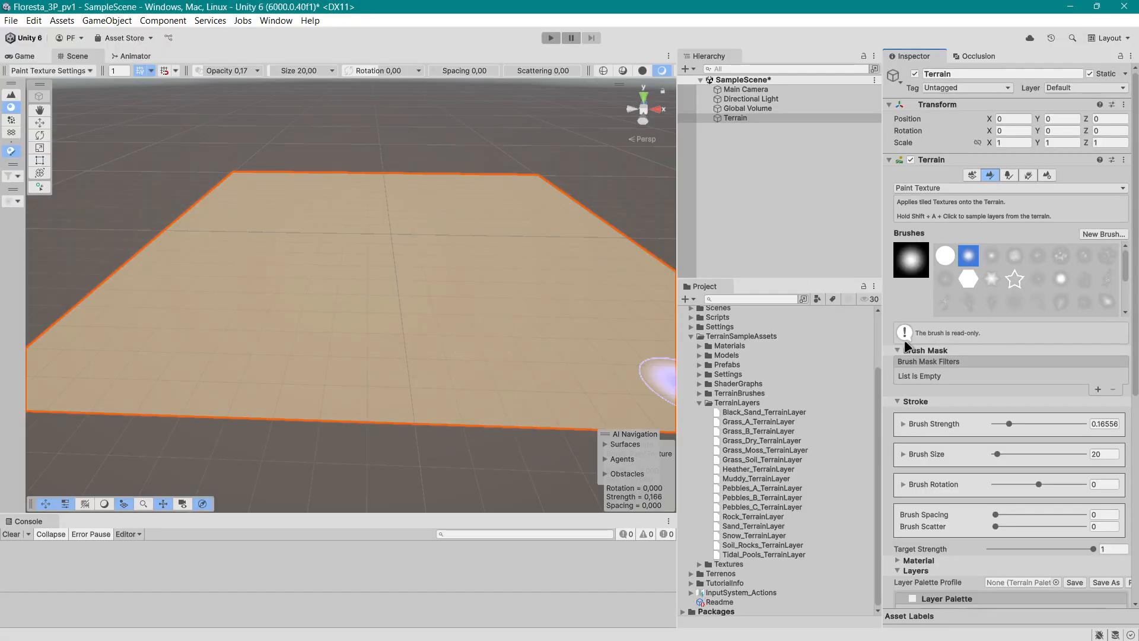
mouse_move(522, 367)
mouse_down()
mouse_move(369, 362)
mouse_move(541, 373)
mouse_move(322, 347)
mouse_move(340, 340)
mouse_up()
Examine the painted grass and its soft edges up close, and look through the available brush shapes.
scroll(444, 369, up, 10)
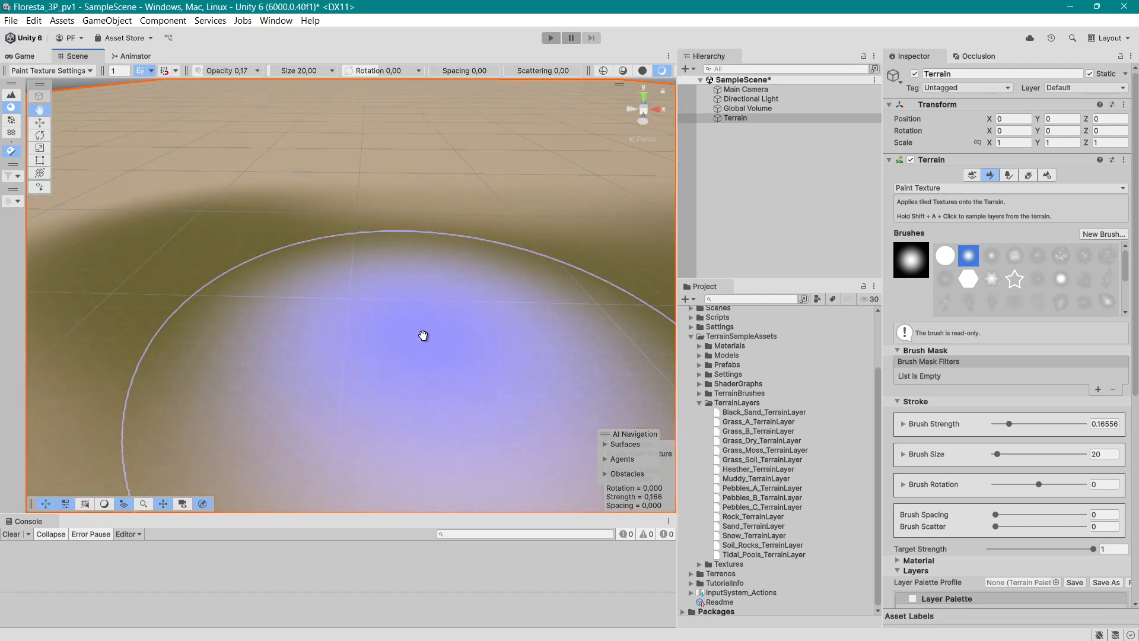
scroll(423, 336, up, 3)
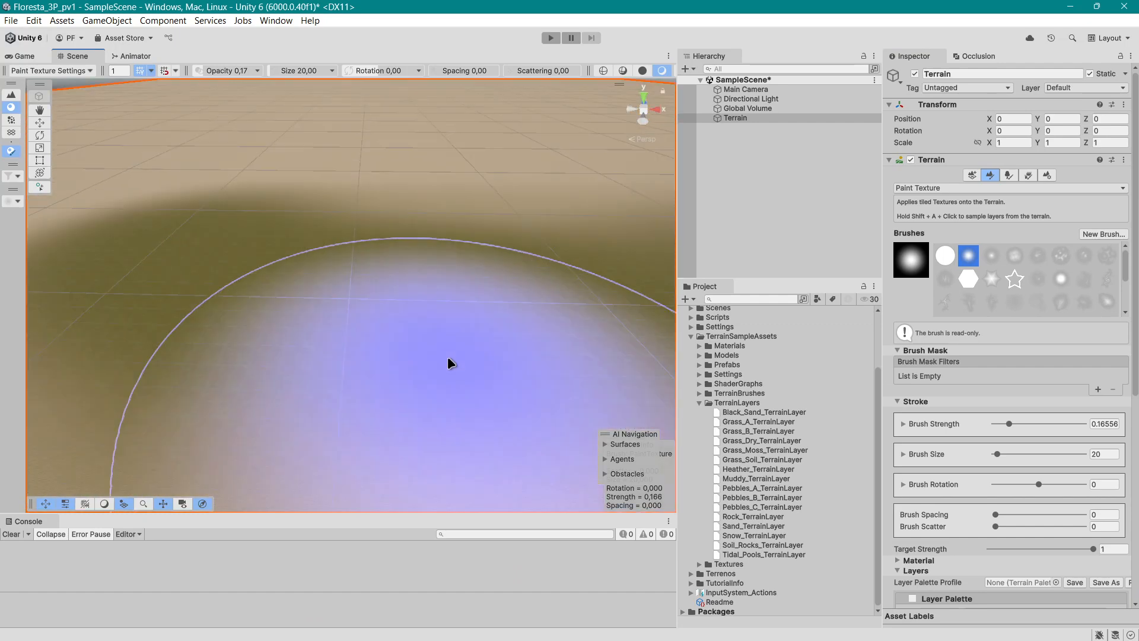
scroll(379, 365, up, 3)
scroll(344, 365, down, 5)
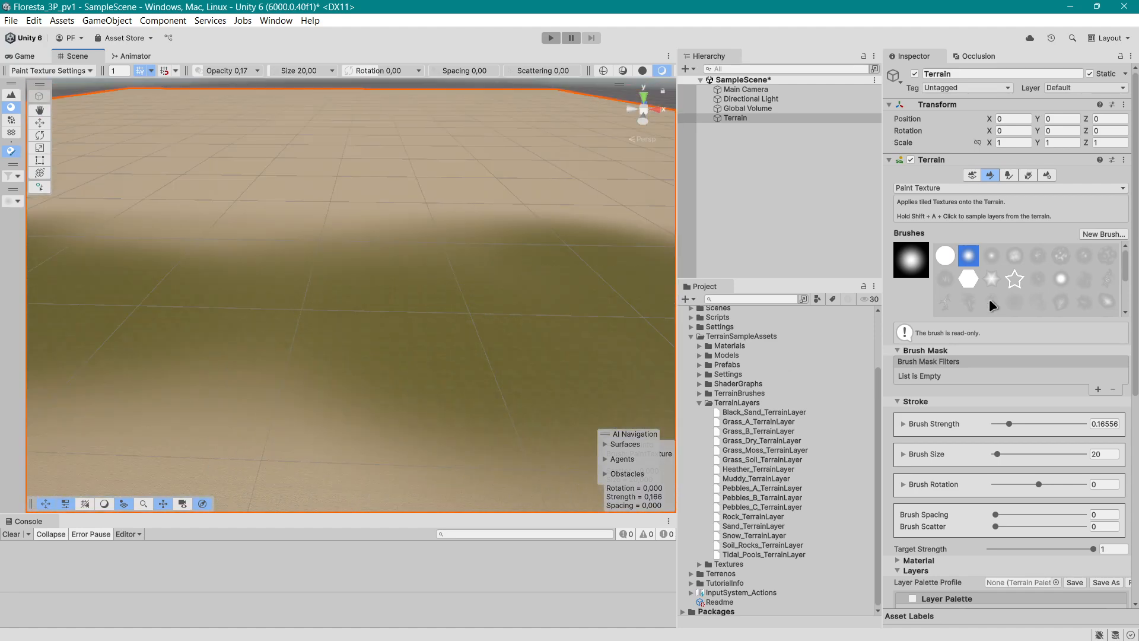
scroll(988, 298, down, 3)
scroll(546, 383, down, 3)
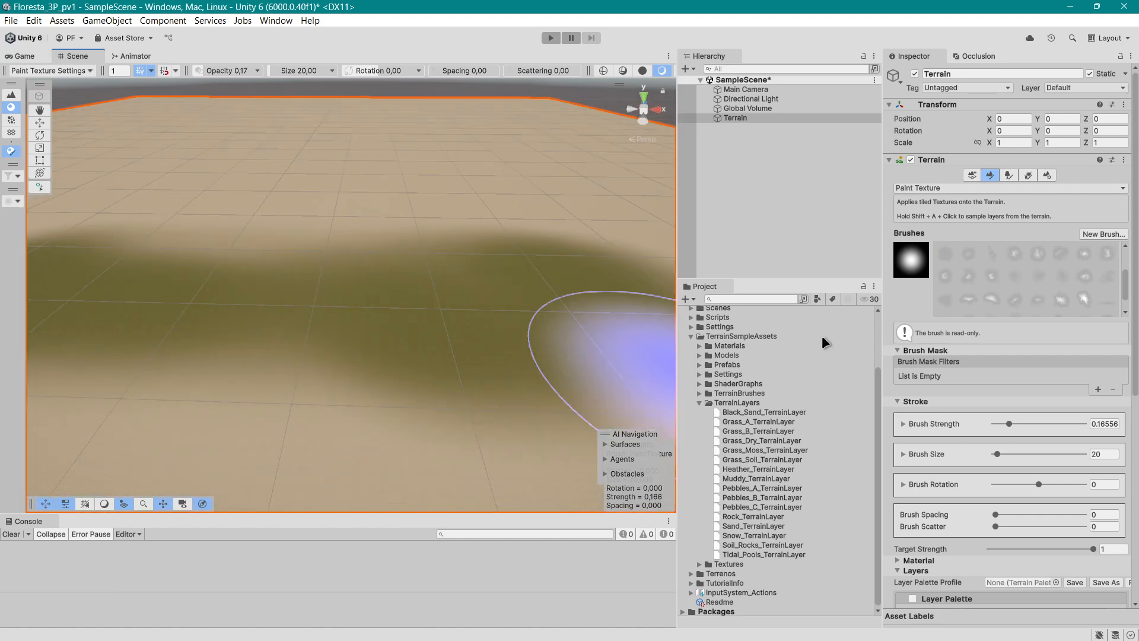
scroll(1041, 274, up, 3)
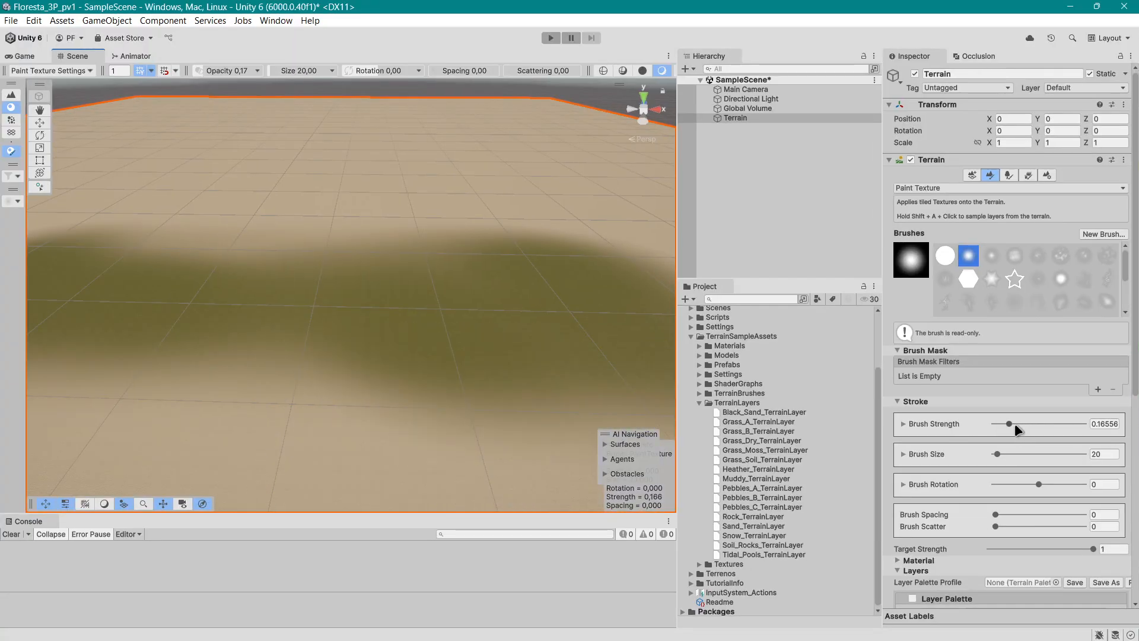
Compare painting grass beside the first stroke with a brush strength of about 0.77 and with a strength of 0.
drag(1015, 423, 1066, 422)
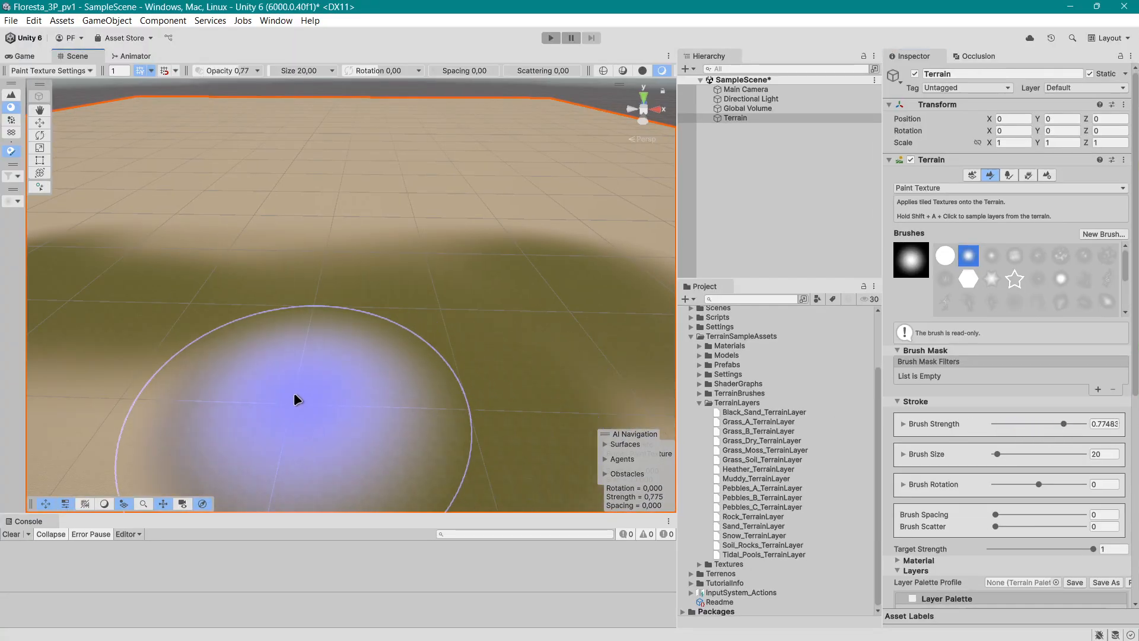
drag(996, 419, 991, 422)
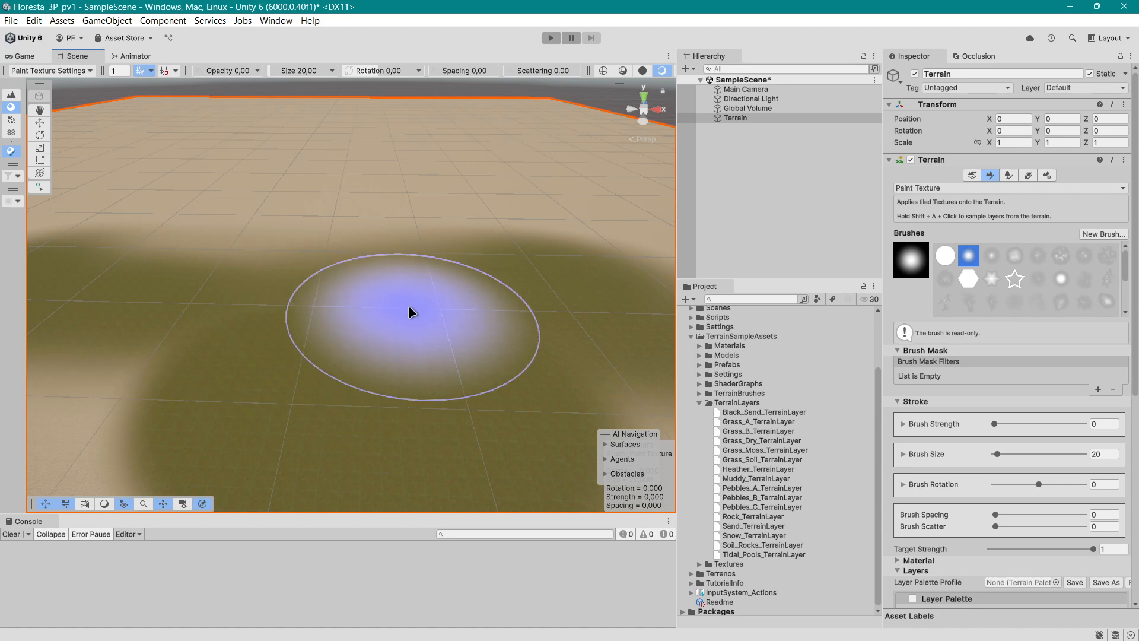
mouse_move(284, 382)
middle_down()
mouse_move(348, 365)
mouse_move(323, 374)
middle_up()
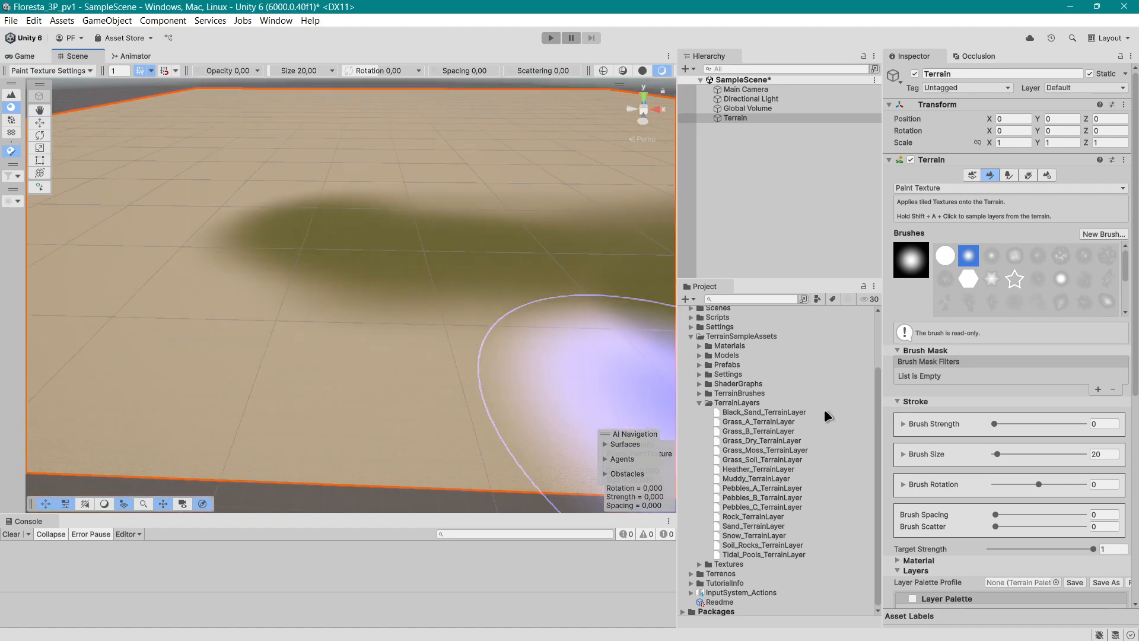
Set the brush strength to about 0.086 and paint faint grass on the sand next to the existing strokes.
drag(998, 421, 1001, 422)
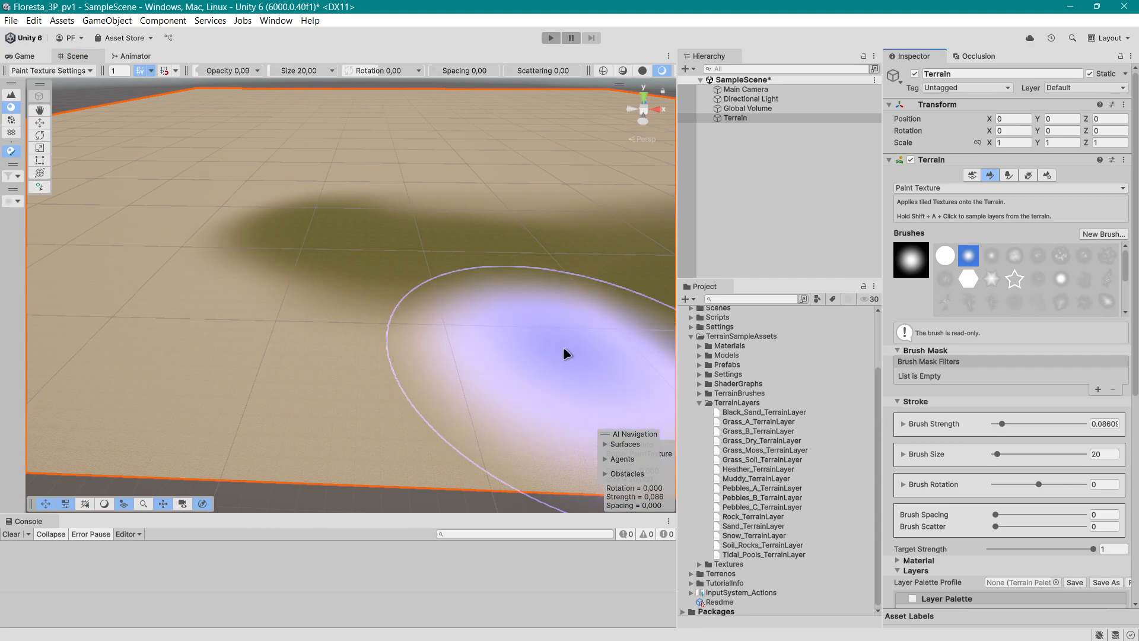
scroll(430, 360, up, 3)
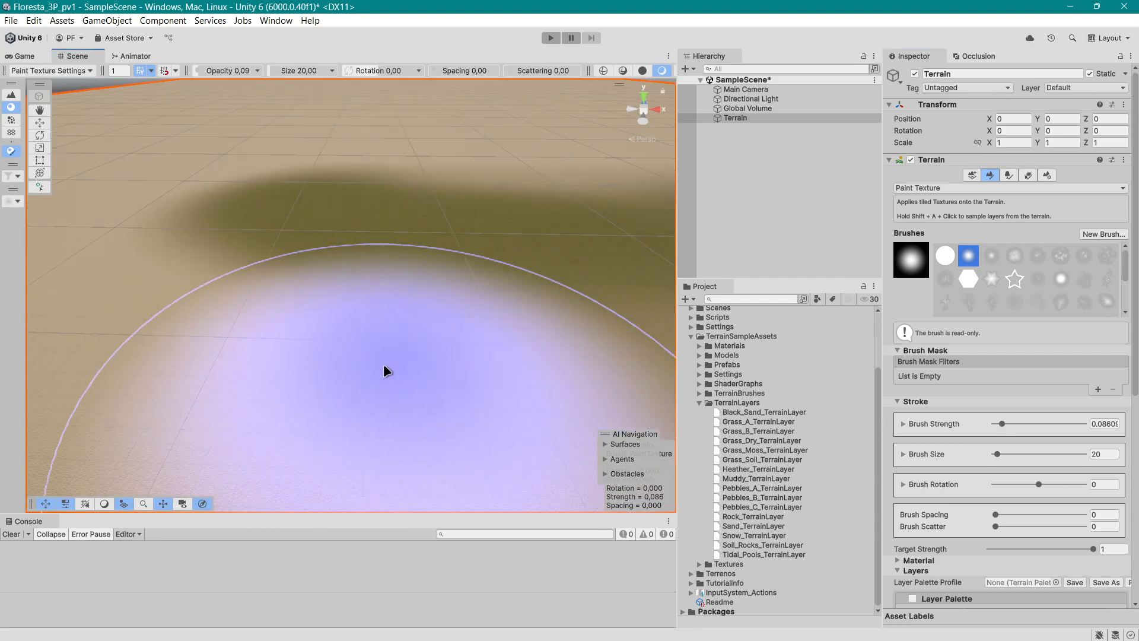
right_drag(341, 364, 480, 362)
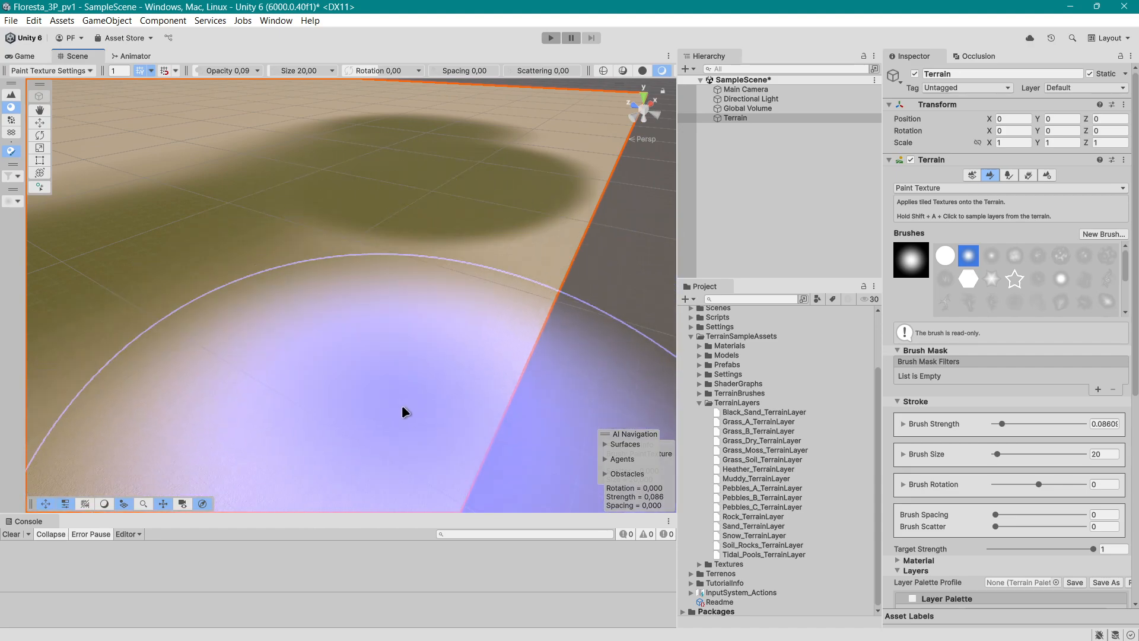
scroll(401, 405, down, 5)
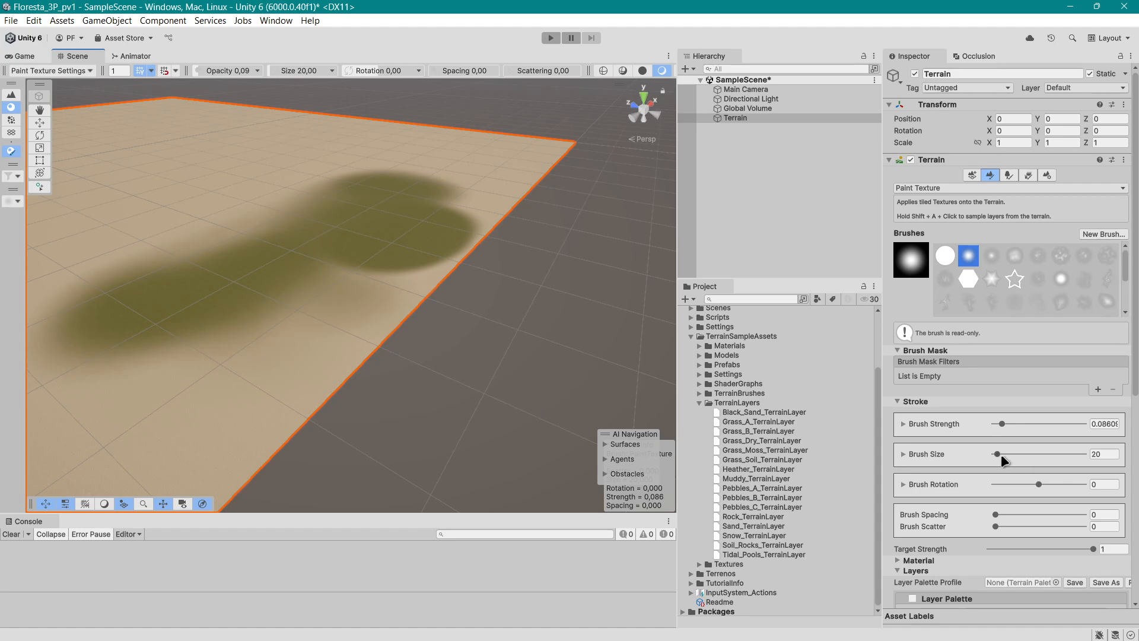
Set the brush size to about 127.29 and paint a large grass area over the middle of the terrain.
drag(1001, 454, 1016, 454)
scroll(258, 292, down, 2)
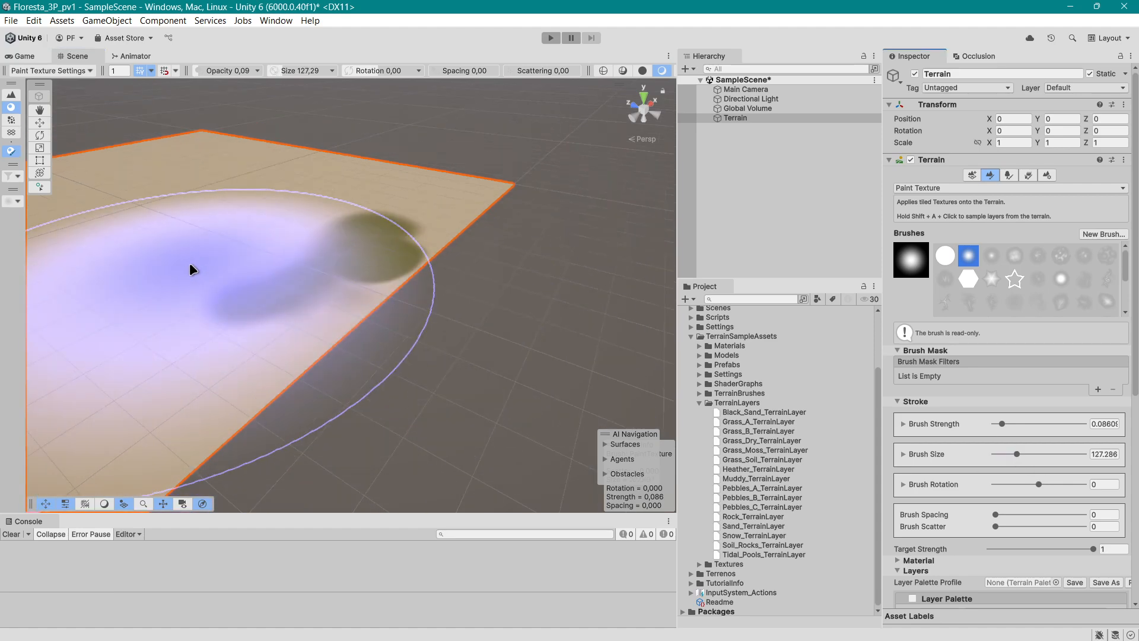
middle_drag(194, 266, 298, 282)
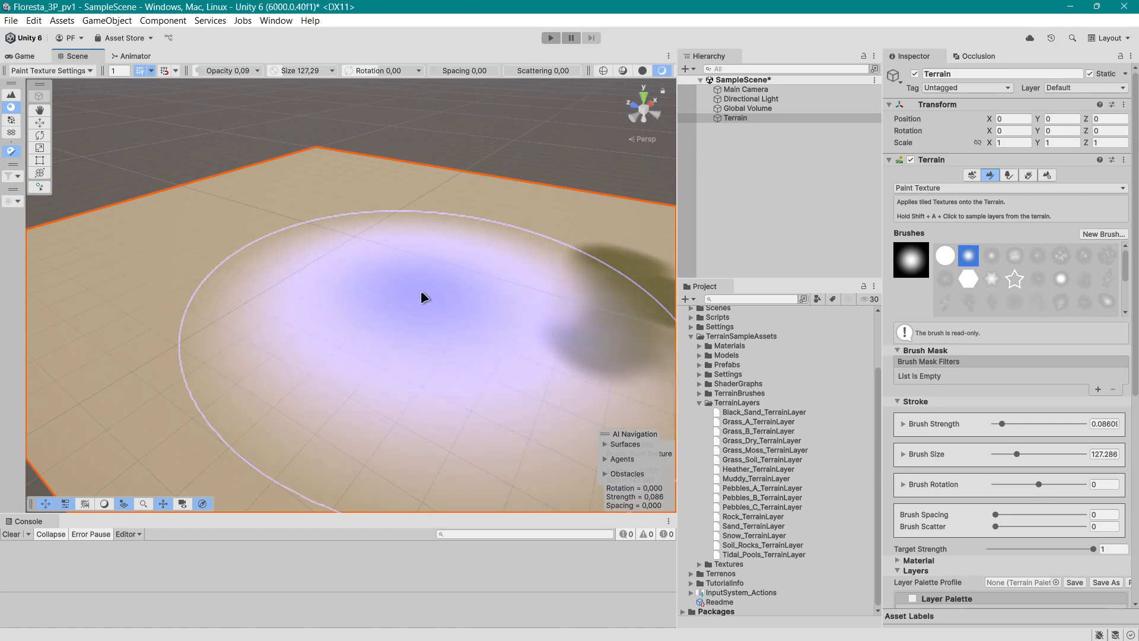
mouse_move(422, 292)
mouse_down()
mouse_move(420, 272)
mouse_move(320, 270)
mouse_move(665, 320)
mouse_move(603, 343)
mouse_up()
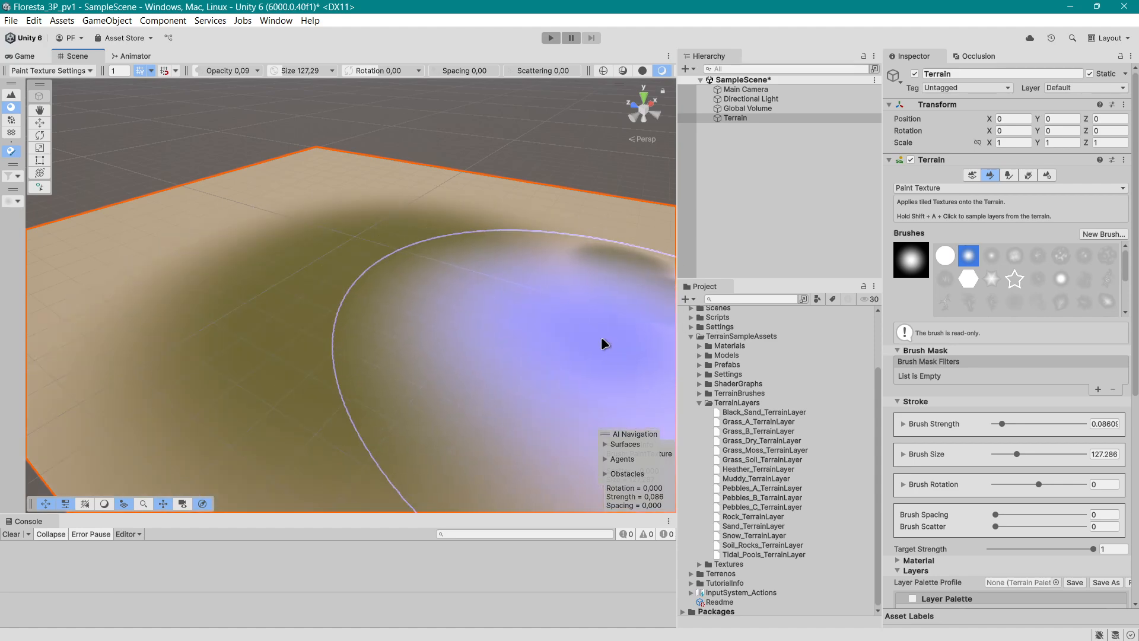
alt+drag(380, 342, 444, 332)
alt+drag(534, 332, 374, 345)
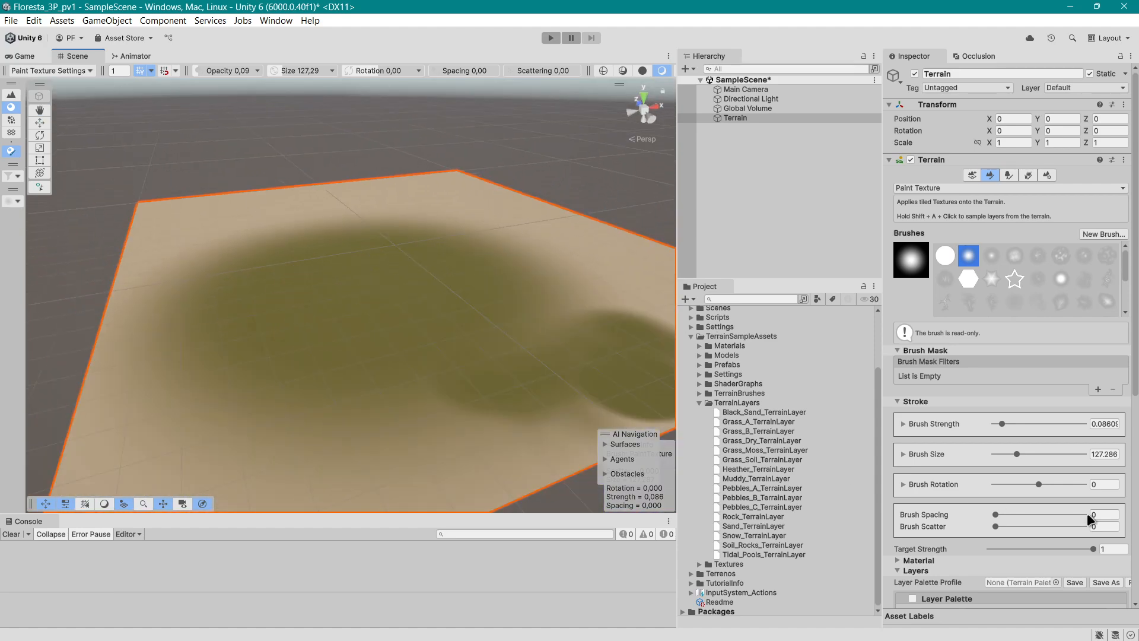
Select the Sand_TerrainLayer for painting and set the brush size to 5.
drag(1009, 450, 998, 453)
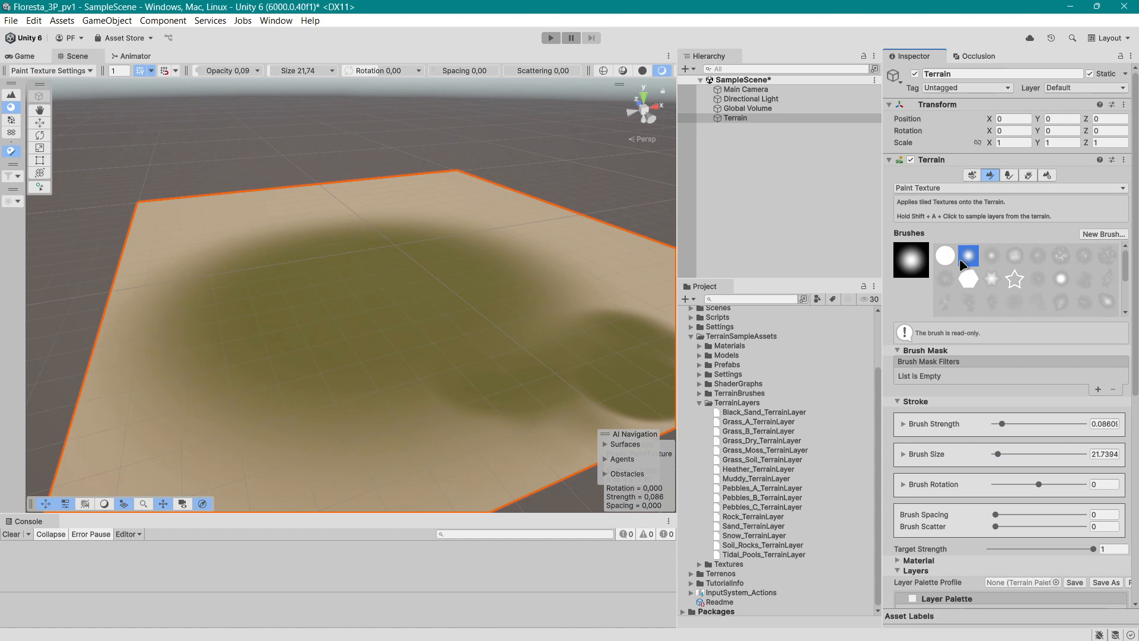
scroll(1002, 380, down, 5)
click(946, 480)
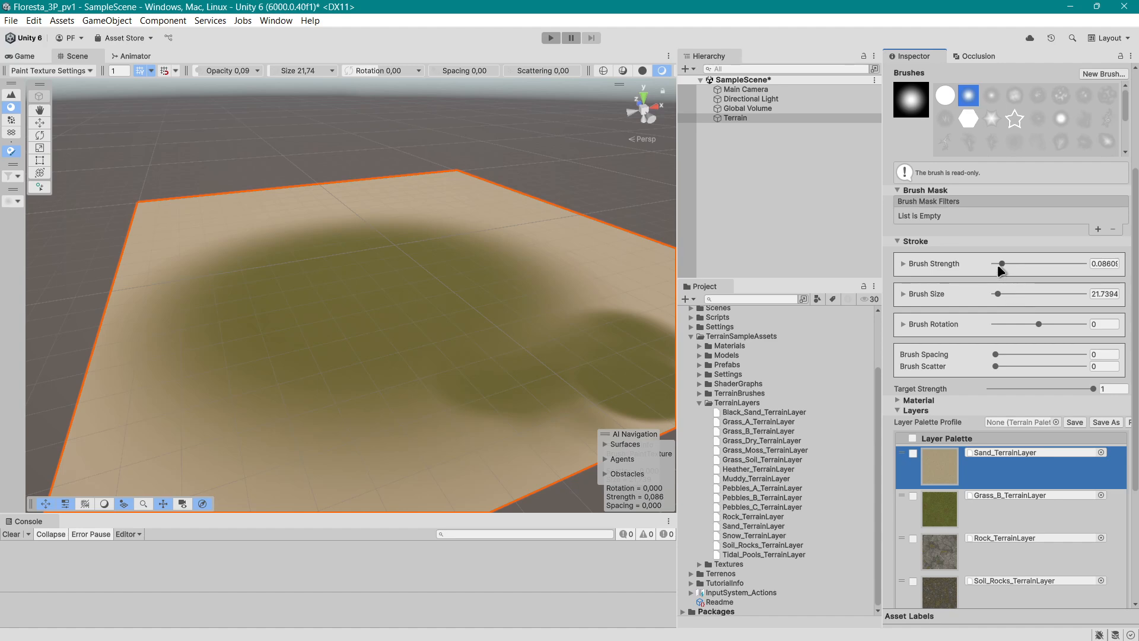
click(1107, 293)
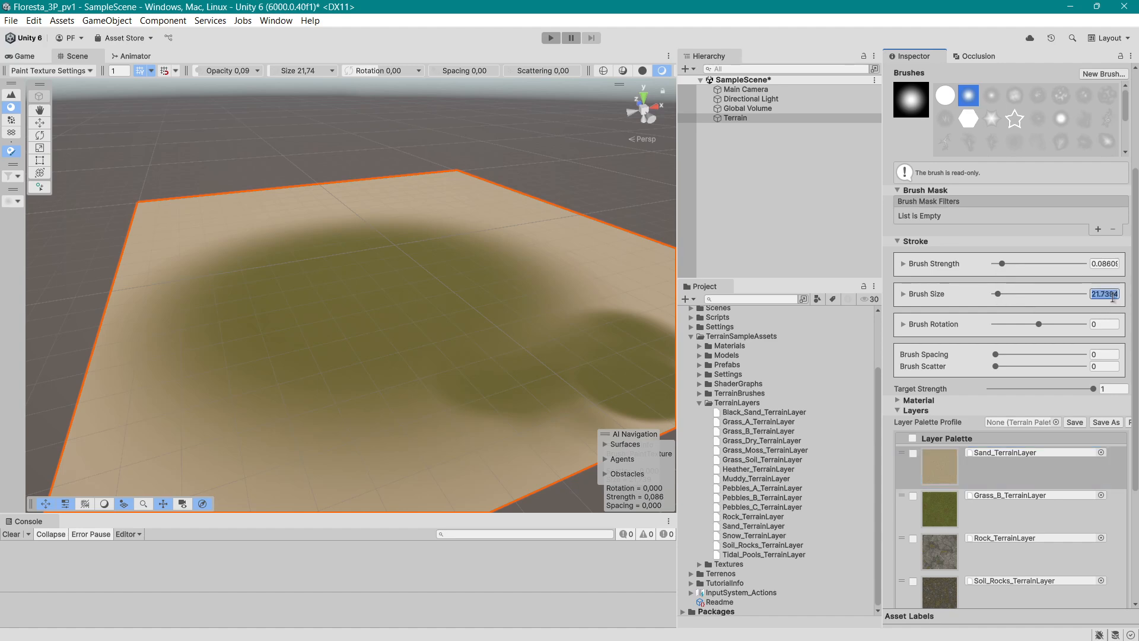
text(5)
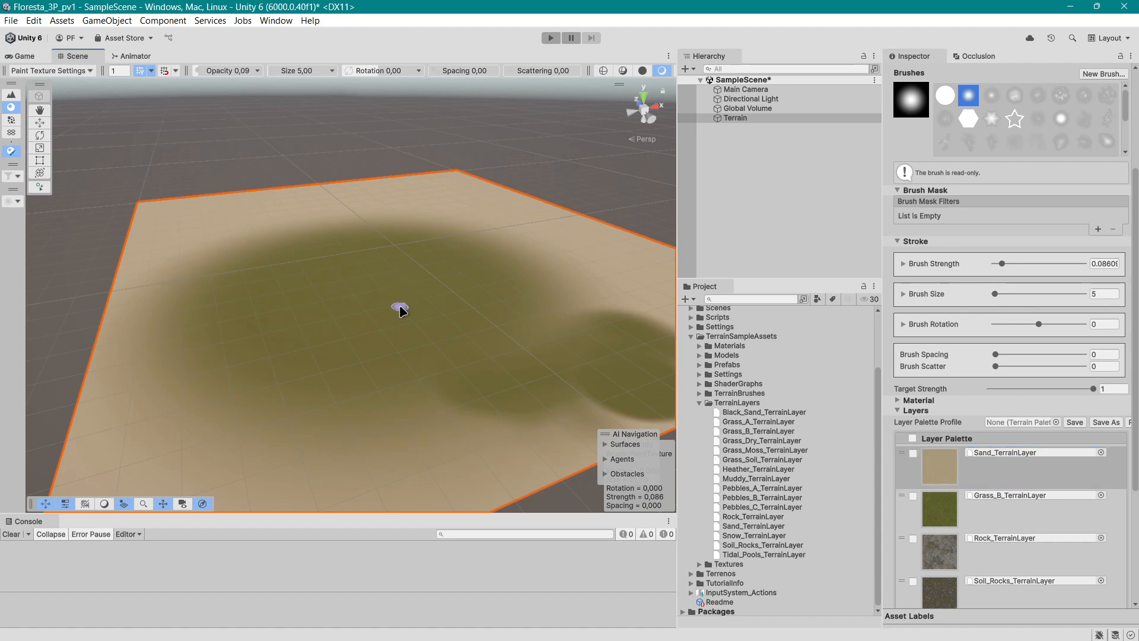
Paint a thin, winding sand path across the large grass area and into the neighbouring grass patches.
mouse_move(398, 308)
mouse_down()
mouse_move(549, 393)
mouse_move(638, 377)
mouse_up()
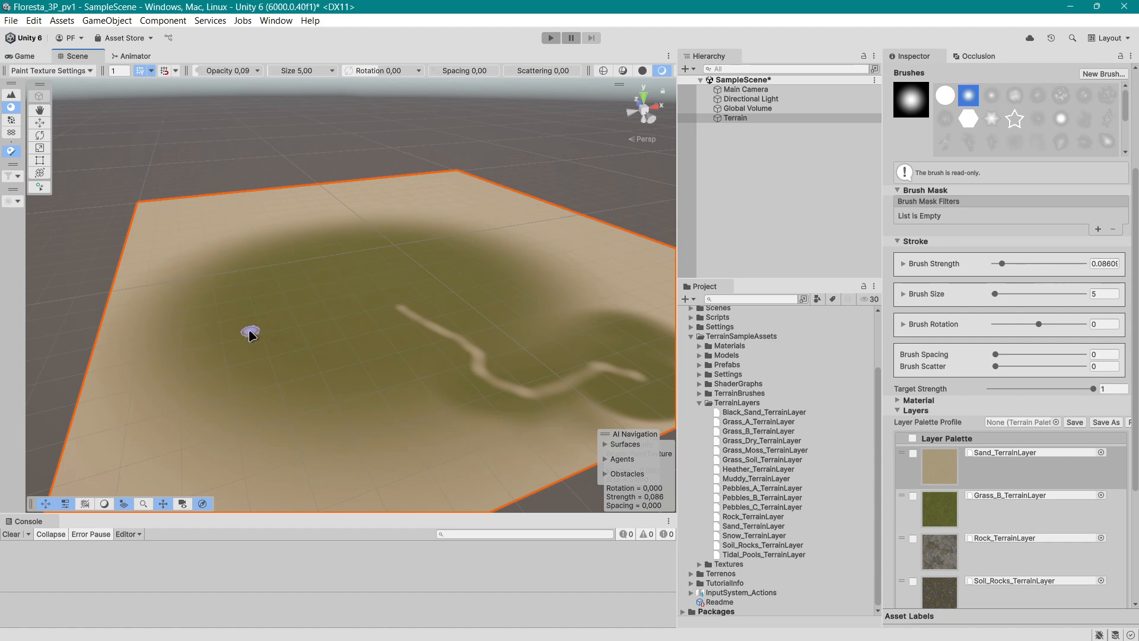
drag(237, 301, 391, 308)
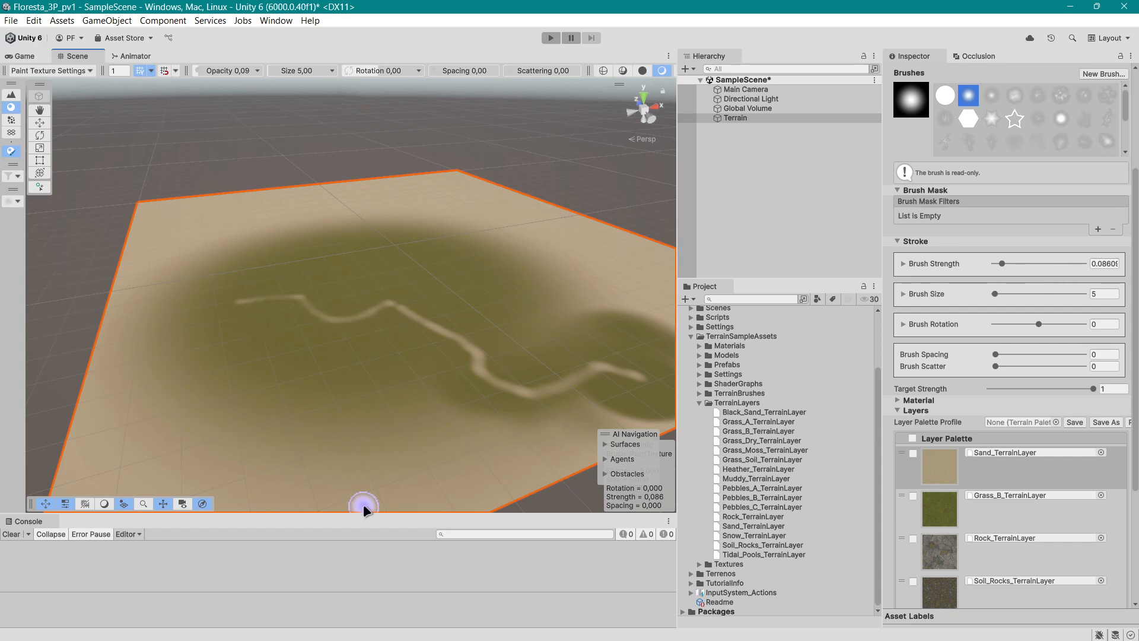
scroll(442, 416, down, 1)
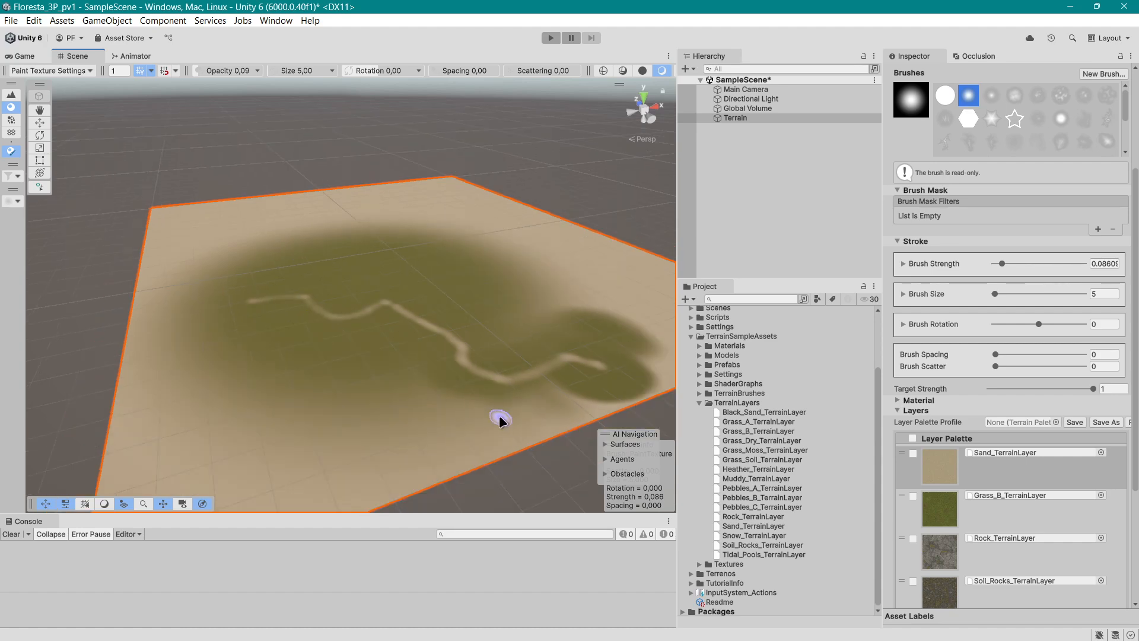
Examine the sand path from several angles and review the brush settings and the layer palette.
scroll(486, 413, down, 1)
scroll(1006, 426, down, 4)
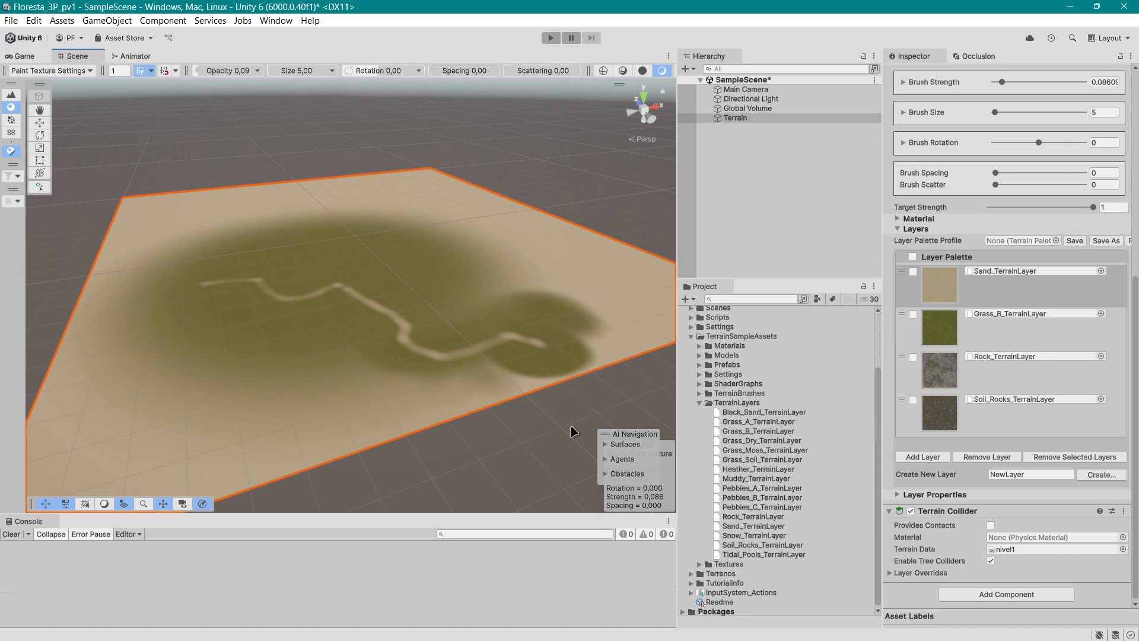
scroll(1027, 380, up, 4)
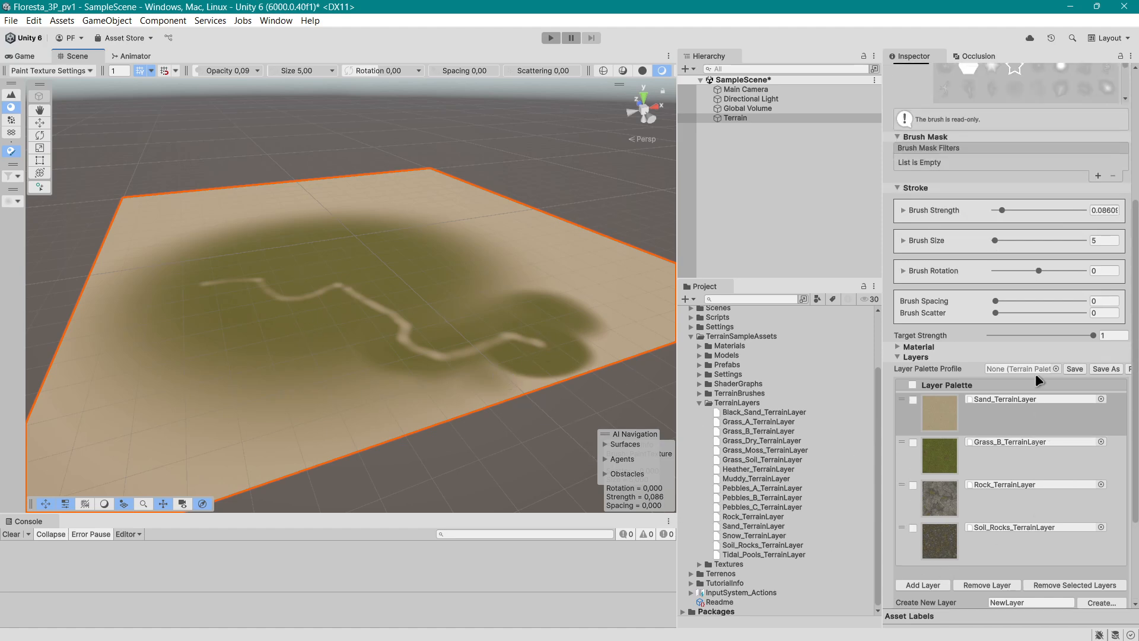
scroll(1036, 379, up, 4)
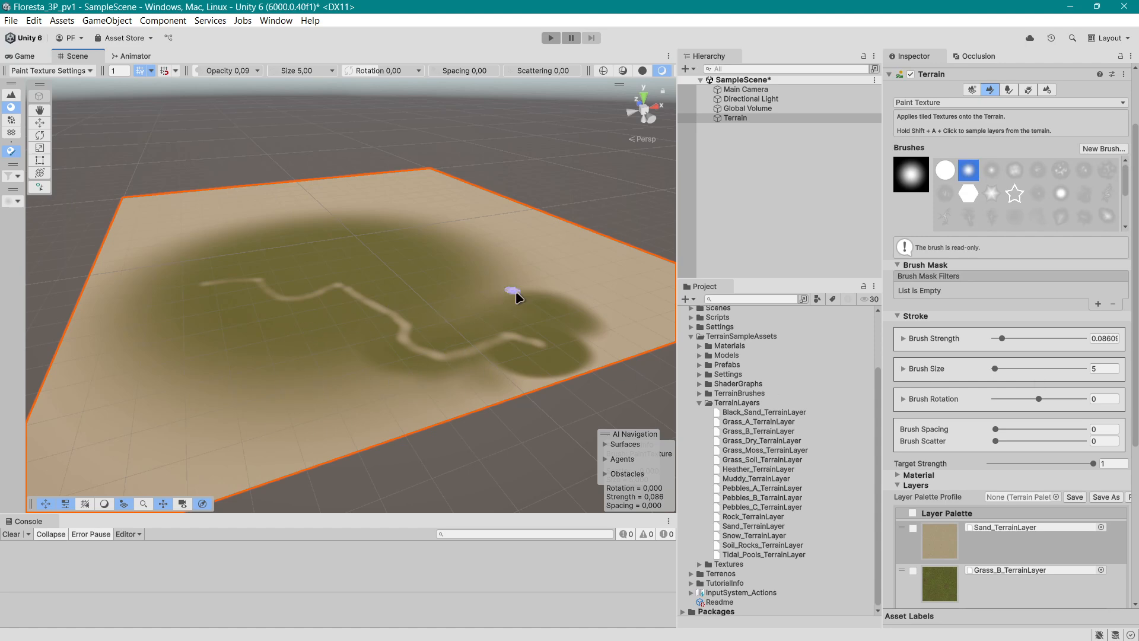
key(alt)
mouse_move(487, 337)
alt+mouse_down()
mouse_move(458, 356)
mouse_move(407, 353)
mouse_move(346, 410)
alt+mouse_up()
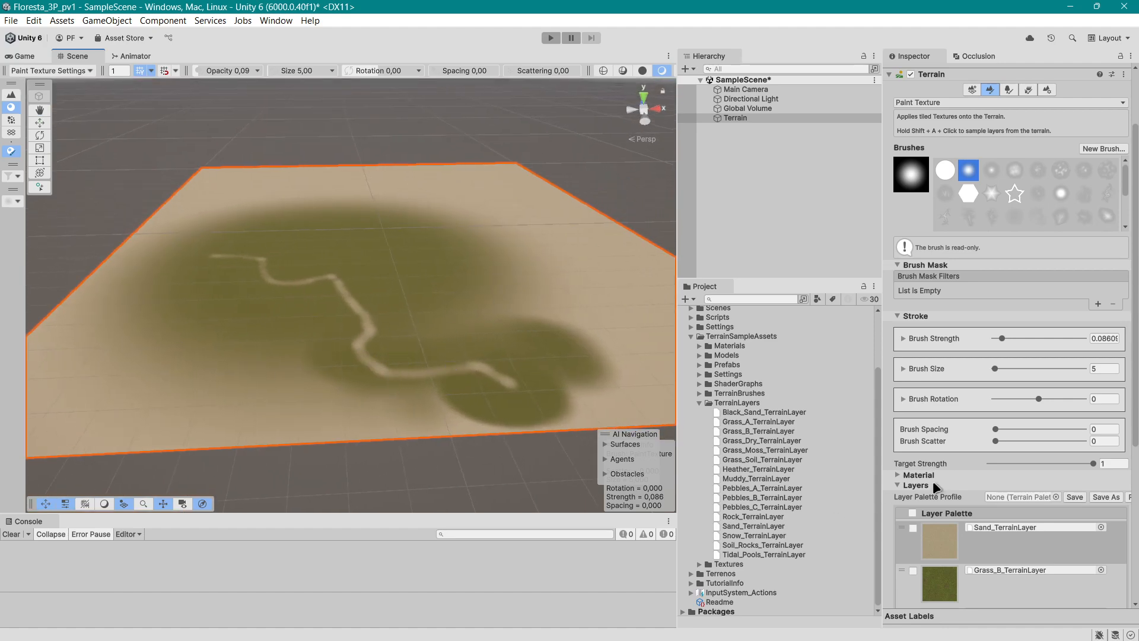
scroll(982, 468, down, 5)
scroll(973, 475, up, 6)
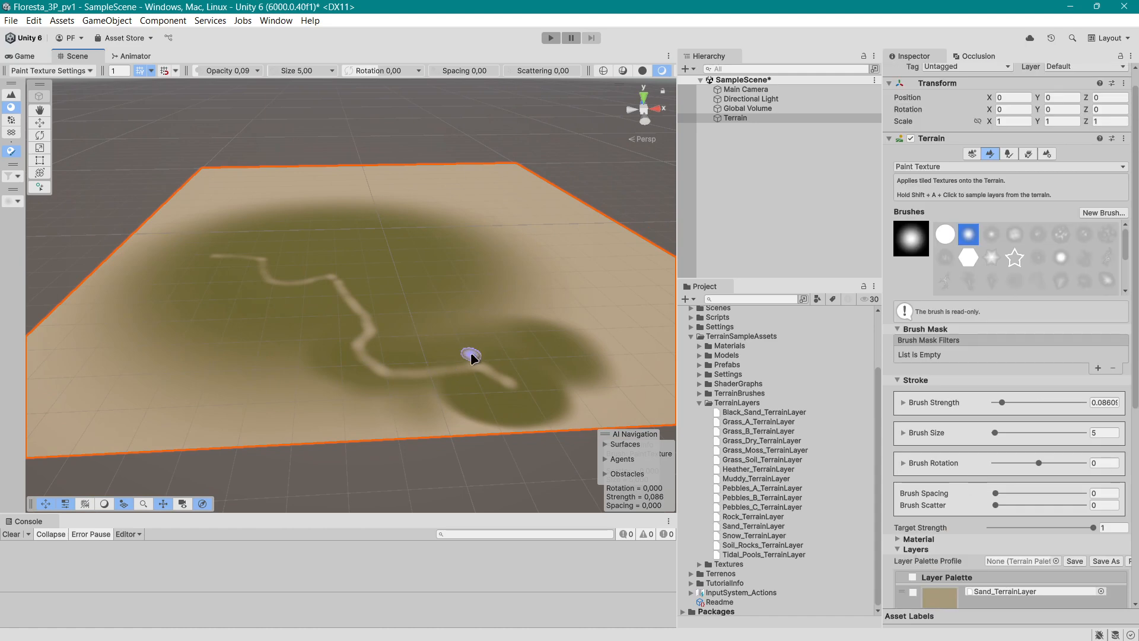
Undo the sand path and all the grass strokes painted on the sand terrain.
key(ctrl+z)
key(ctrl+z)
key(ctrl+z)
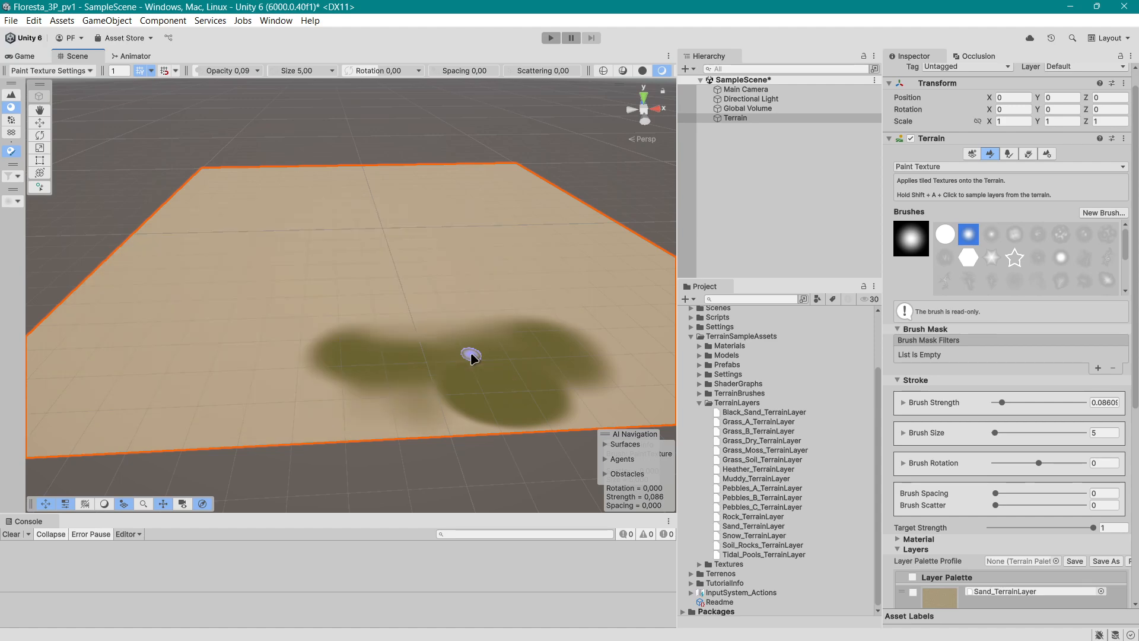
key(ctrl+z)
key(ctrl+z)
key(ctrl+z)
key(ctrl+z)
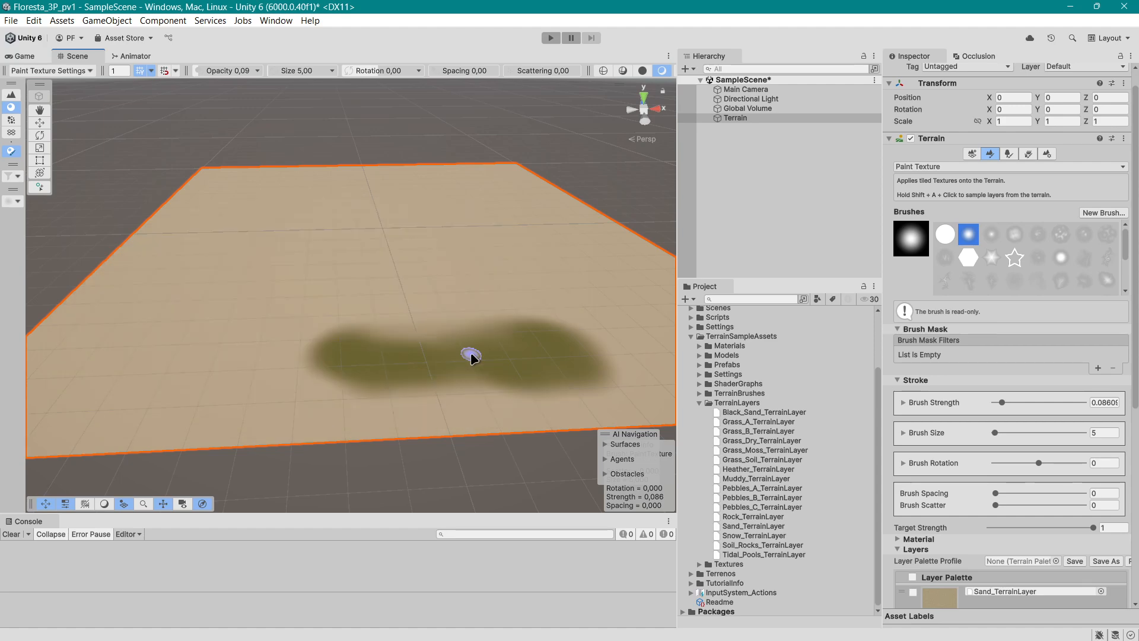
alt+drag(496, 382, 372, 374)
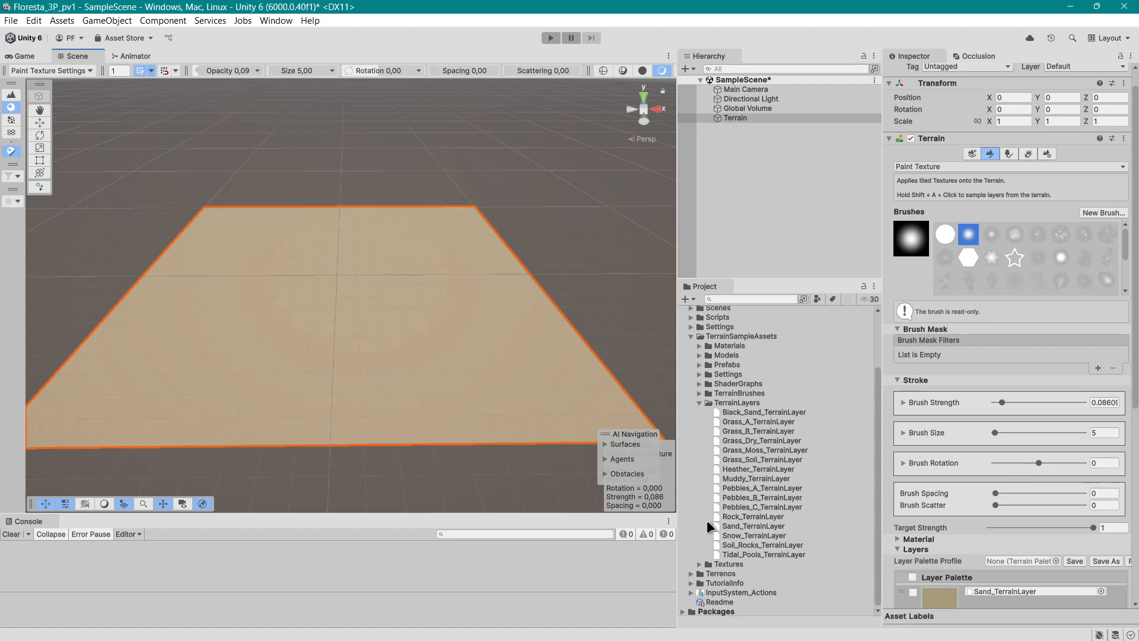
Switch to the Raise or Lower Terrain tool and raise a row of hills along one edge of the terrain.
click(1013, 167)
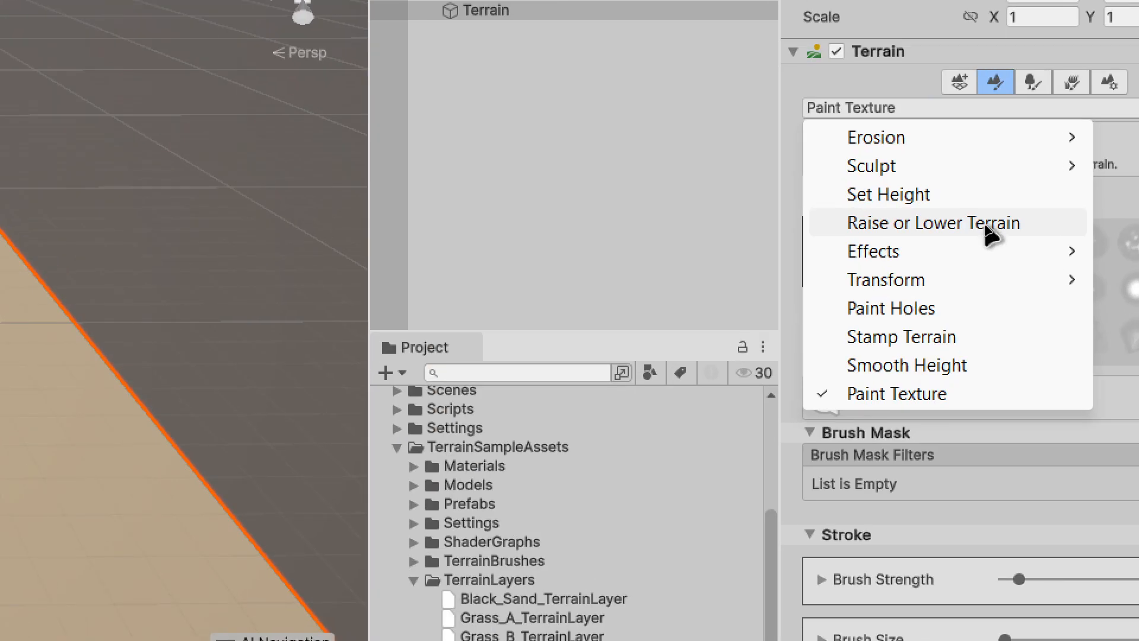
click(985, 224)
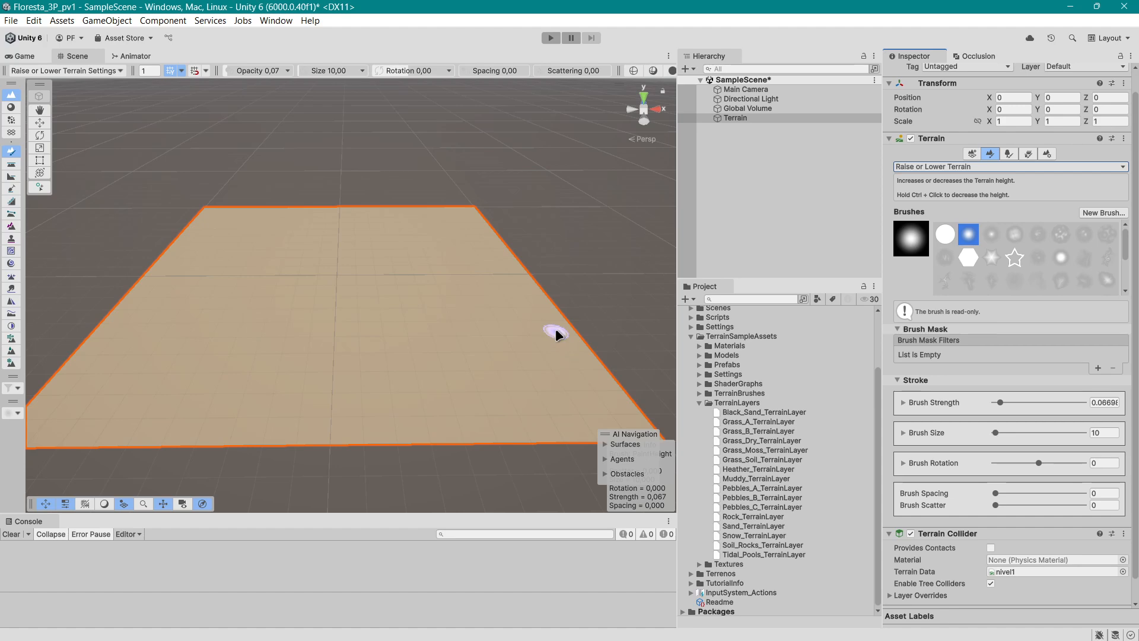
scroll(344, 423, up, 3)
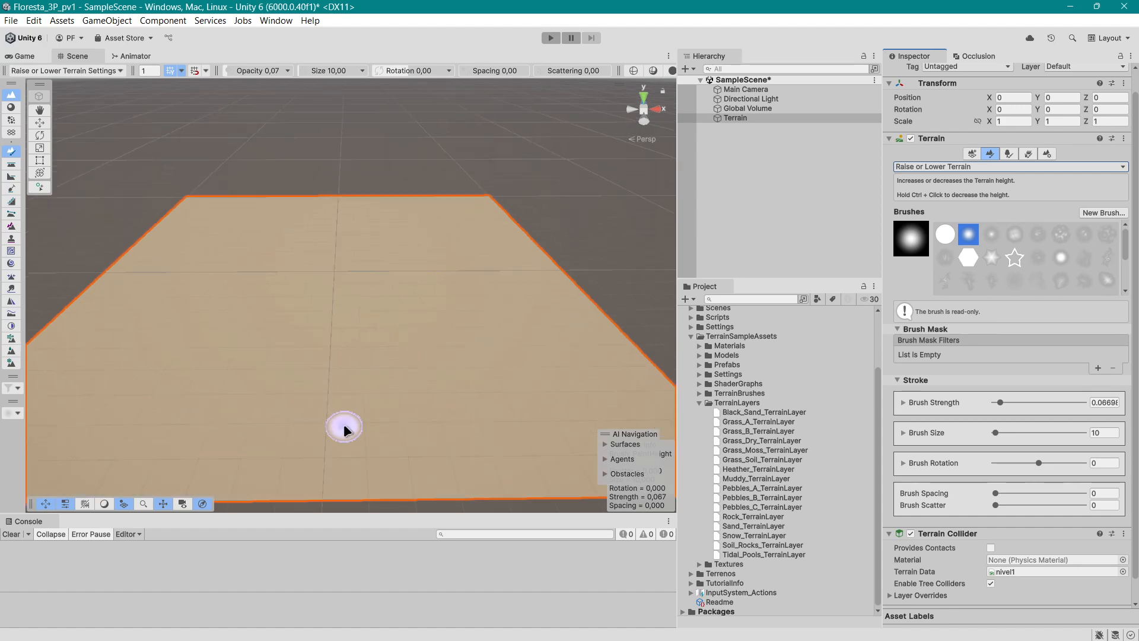
scroll(353, 419, up, 4)
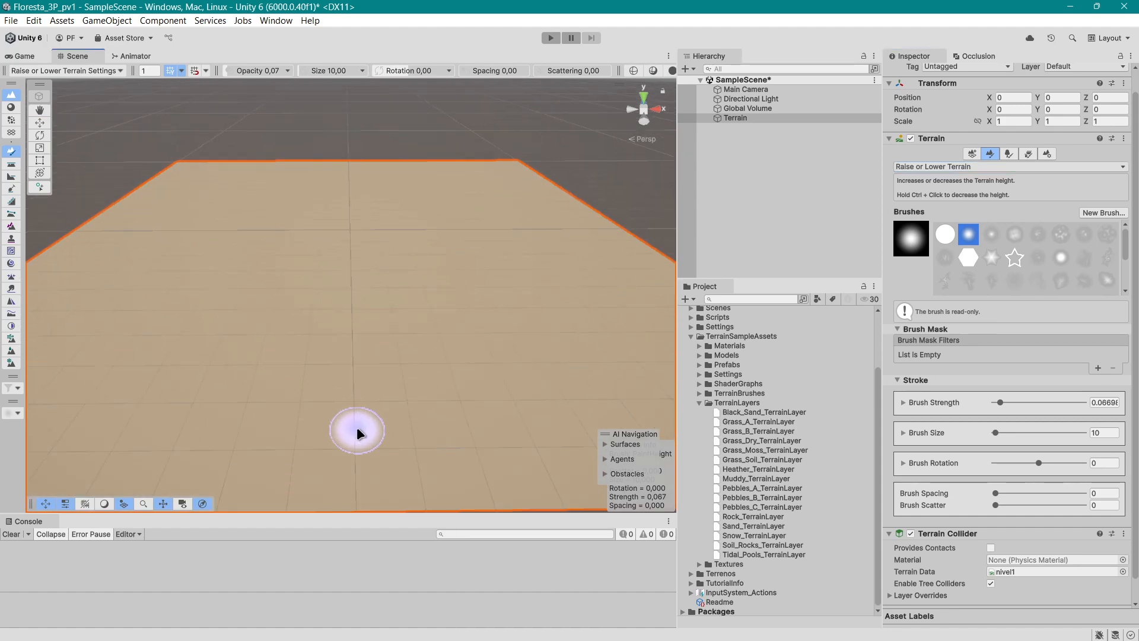
middle_drag(362, 421, 363, 411)
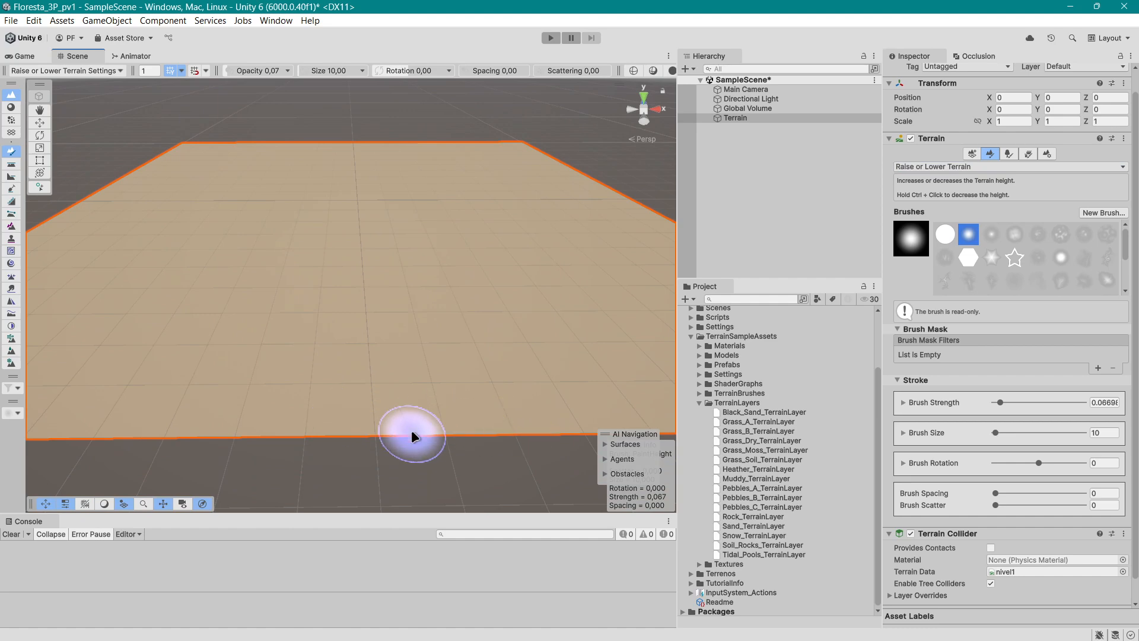
mouse_move(461, 420)
mouse_down()
mouse_move(368, 418)
mouse_move(451, 401)
mouse_up()
right_drag(451, 401, 280, 357)
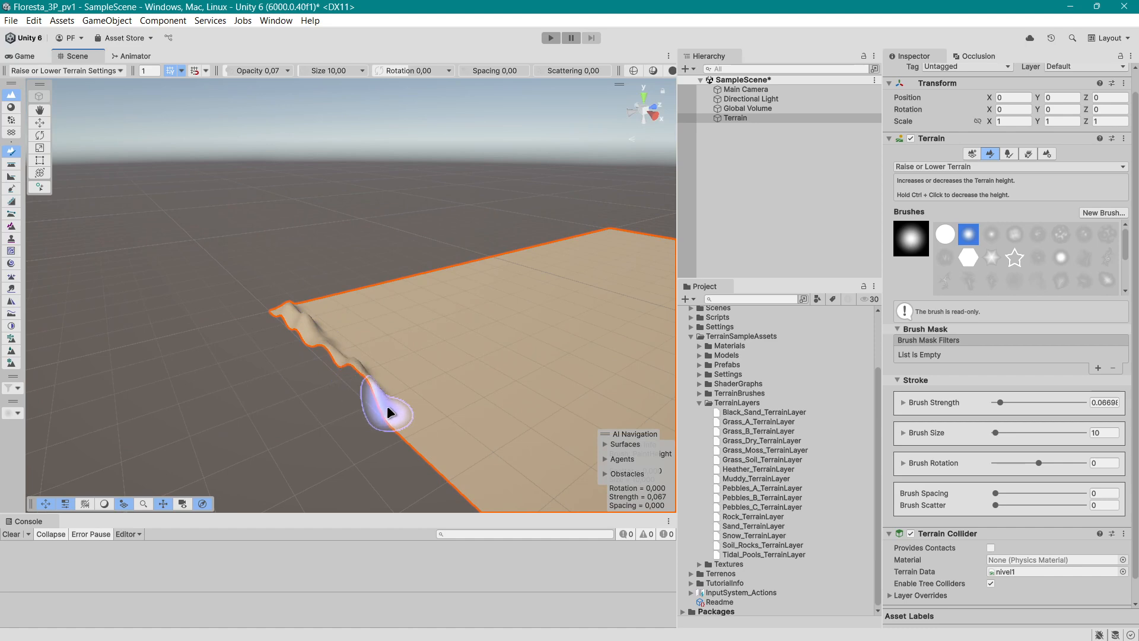
Continue the raised hills around the terrain's corner and along the adjoining edge.
right_drag(301, 460, 461, 486)
middle_drag(308, 471, 474, 498)
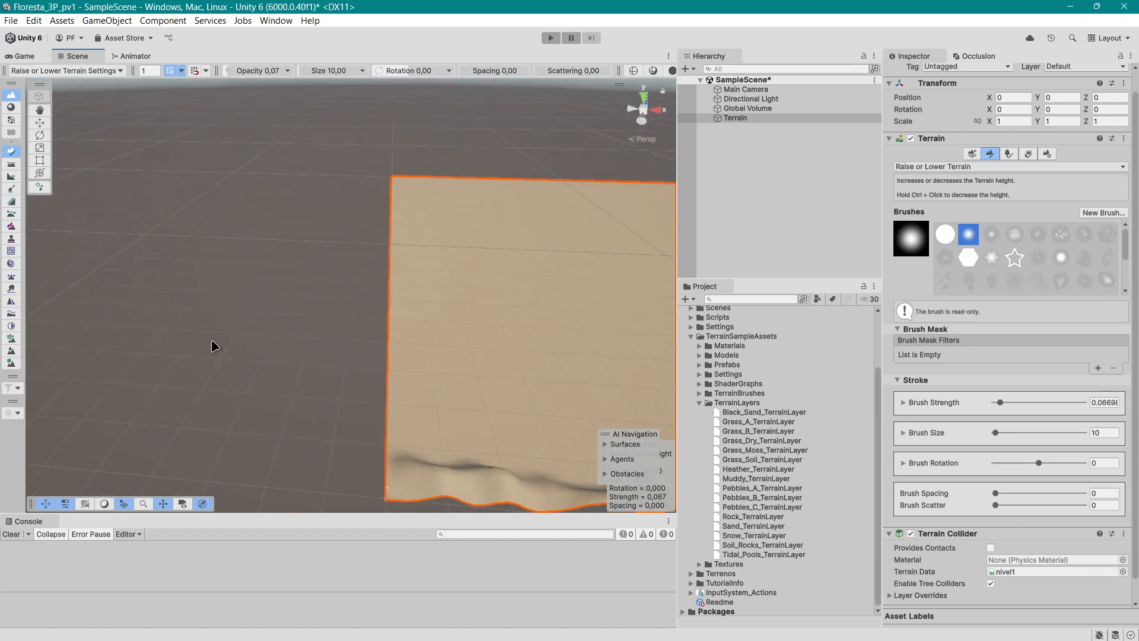
right_drag(214, 346, 451, 378)
right_drag(226, 378, 386, 359)
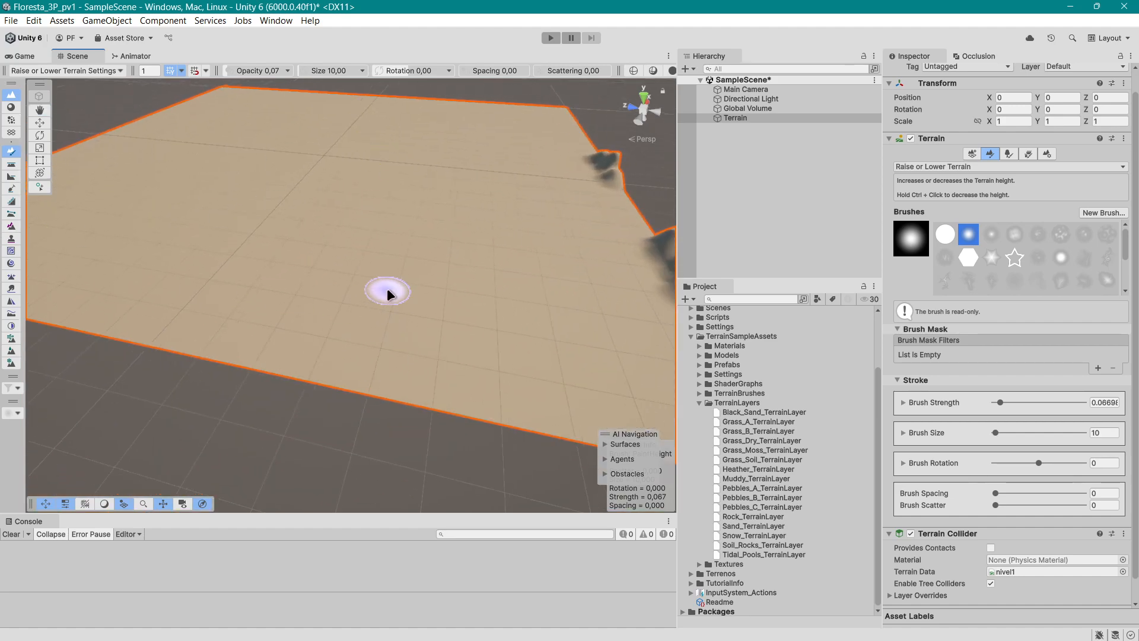
scroll(387, 289, down, 3)
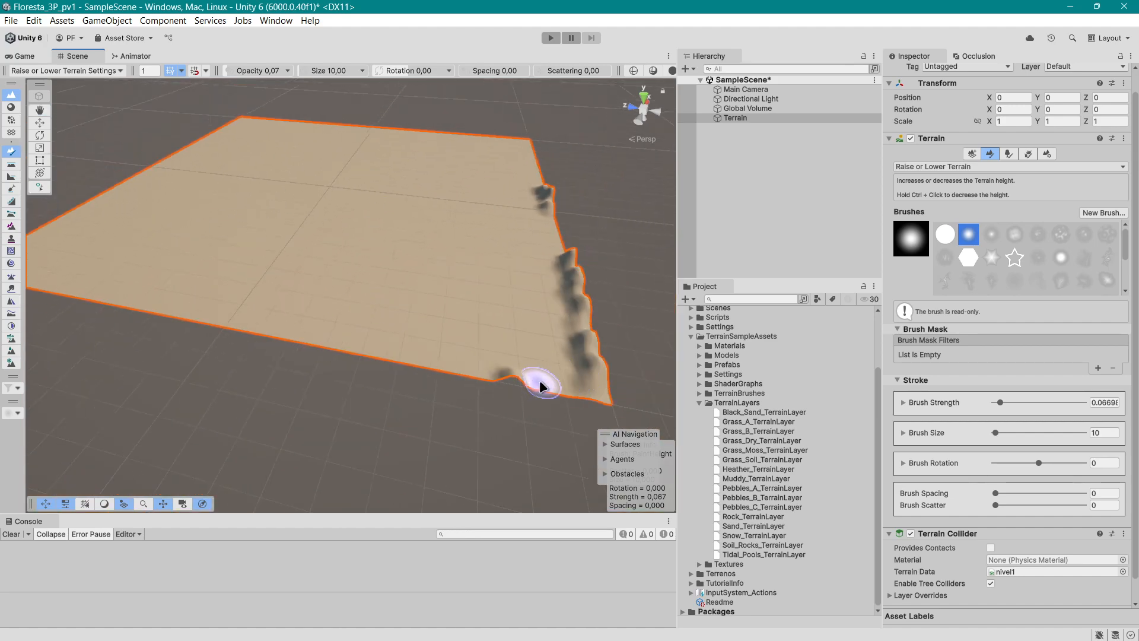
drag(601, 390, 565, 390)
mouse_move(369, 377)
middle_down()
mouse_move(326, 376)
mouse_move(508, 356)
middle_up()
mouse_move(463, 349)
mouse_down()
mouse_move(453, 333)
mouse_move(344, 439)
mouse_up()
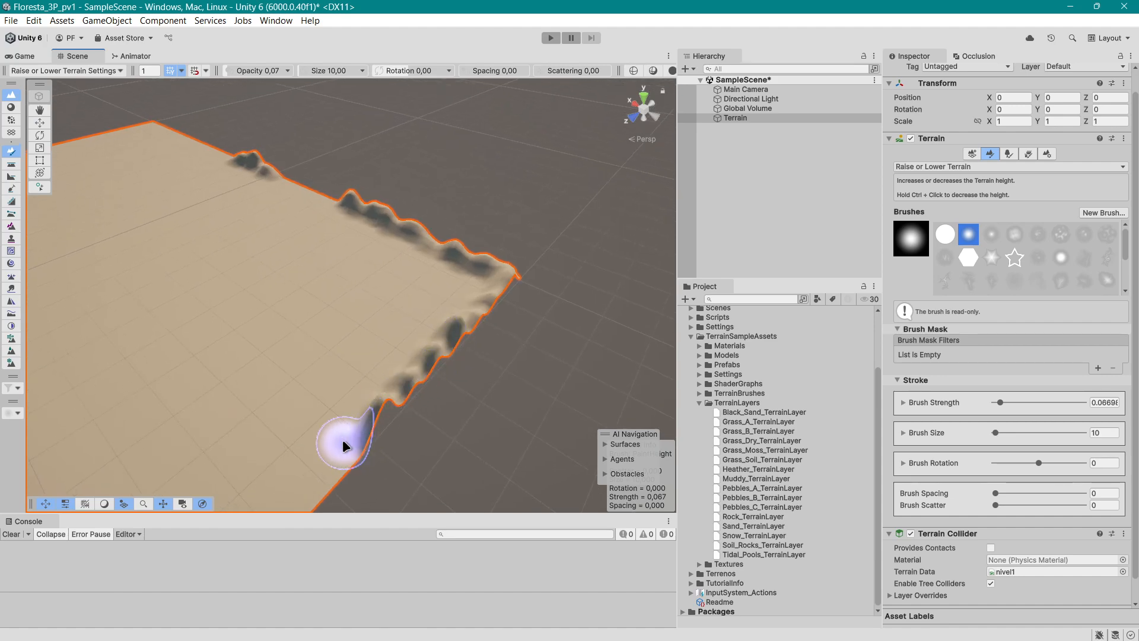
Raise two rows of hills across the flat interior of the terrain, inward from the raised edges.
scroll(379, 433, up, 5)
mouse_move(240, 412)
alt+mouse_down()
mouse_move(330, 402)
mouse_move(318, 386)
mouse_move(328, 349)
mouse_move(349, 399)
mouse_move(521, 372)
mouse_move(478, 343)
mouse_move(483, 331)
mouse_move(323, 295)
alt+mouse_up()
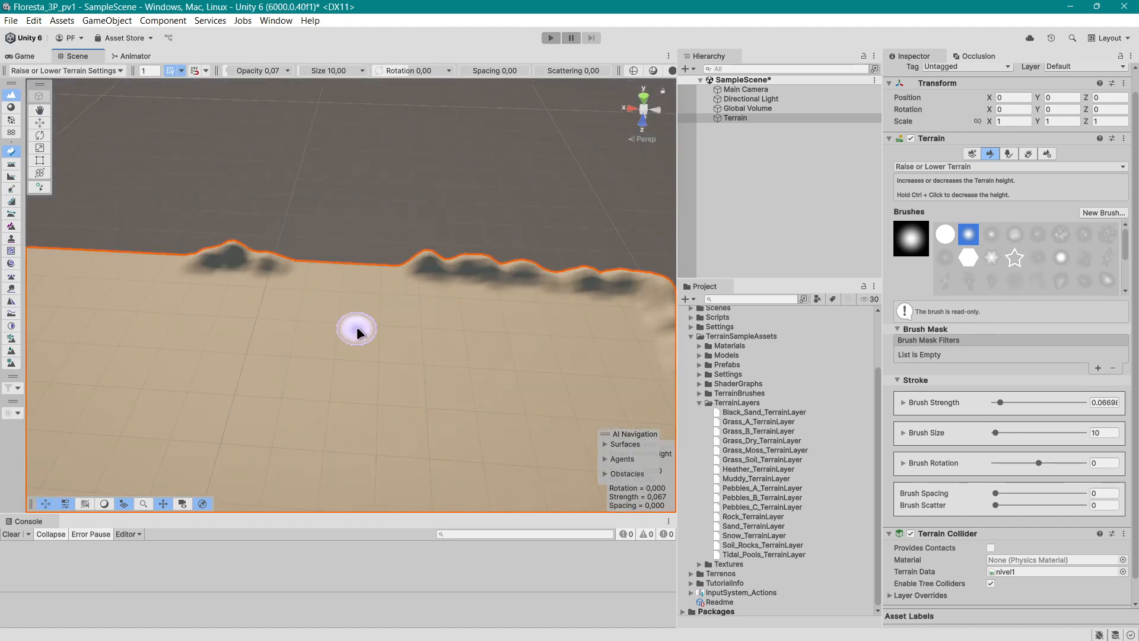
mouse_move(359, 328)
alt+mouse_down()
mouse_move(430, 351)
mouse_move(401, 339)
mouse_move(414, 336)
mouse_move(362, 335)
alt+mouse_up()
mouse_move(362, 336)
alt+mouse_down()
mouse_move(354, 401)
mouse_move(511, 389)
mouse_move(477, 375)
mouse_move(472, 284)
alt+mouse_up()
mouse_move(414, 389)
alt+mouse_down()
mouse_move(481, 379)
mouse_move(352, 338)
alt+mouse_up()
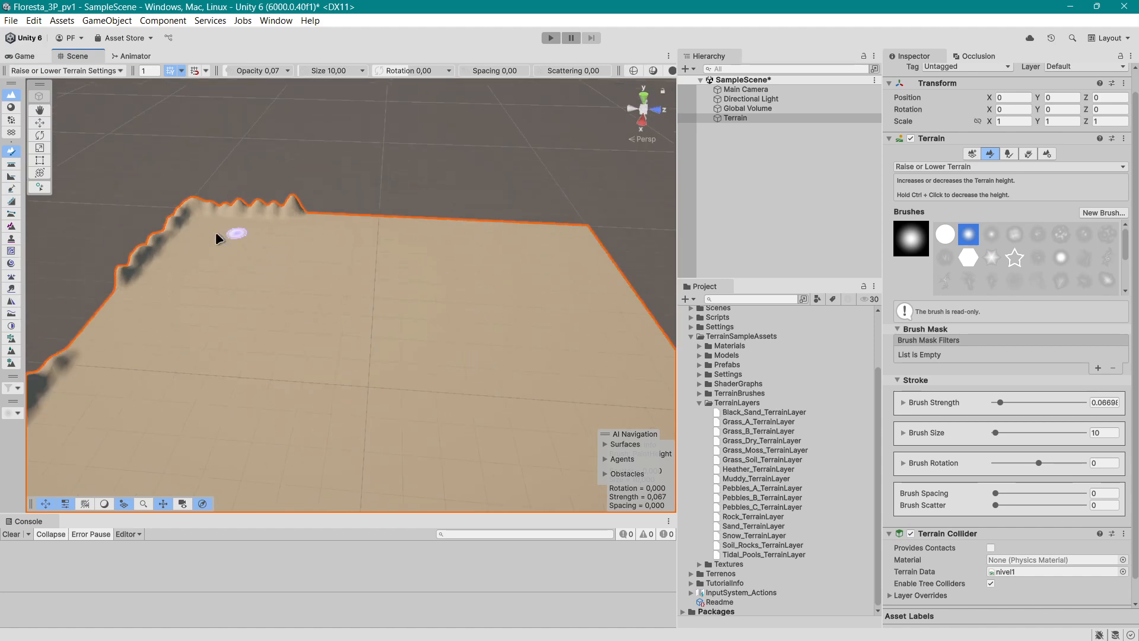
mouse_move(233, 294)
mouse_down()
mouse_move(400, 257)
mouse_move(358, 277)
mouse_up()
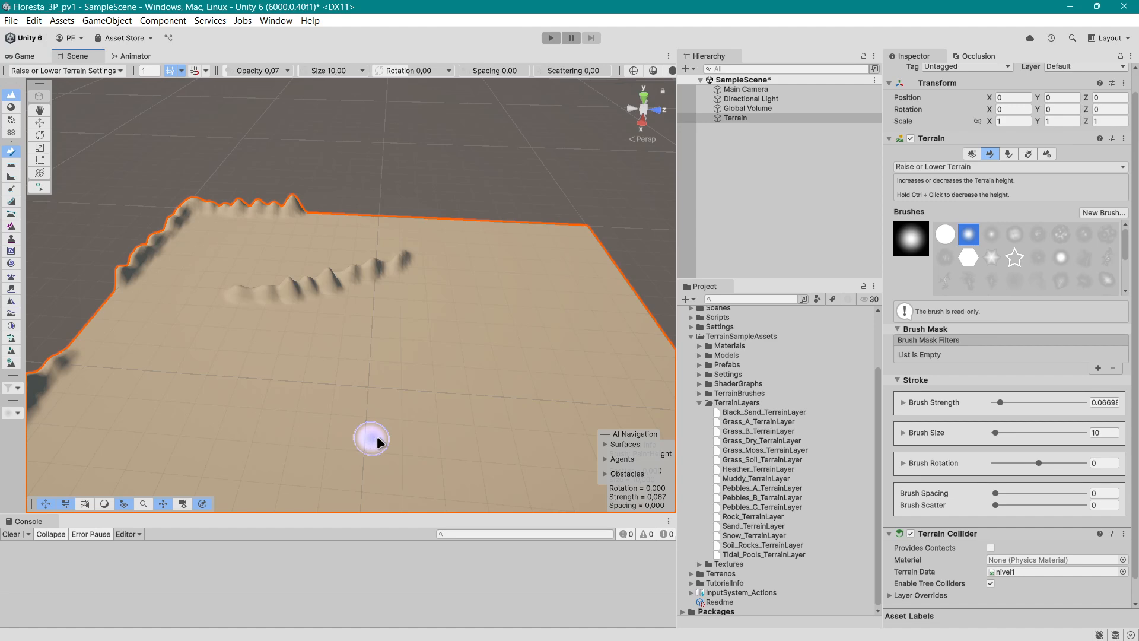
mouse_move(377, 440)
alt+mouse_down()
mouse_move(390, 451)
mouse_move(412, 427)
mouse_move(387, 419)
mouse_move(506, 364)
mouse_move(401, 322)
alt+mouse_up()
mouse_move(508, 283)
mouse_down()
mouse_move(368, 305)
mouse_move(399, 288)
mouse_move(305, 320)
mouse_move(333, 382)
mouse_move(374, 410)
mouse_move(399, 405)
mouse_move(429, 318)
mouse_move(311, 343)
mouse_move(391, 315)
mouse_up()
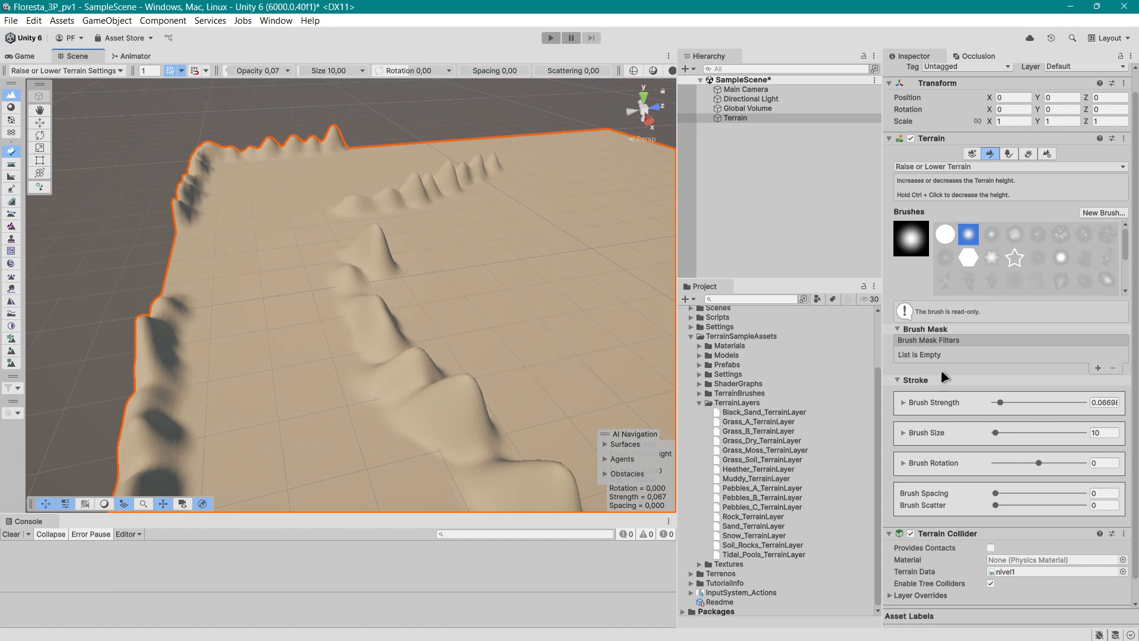
Switch to the Paint Texture tool and paint Rock_TerrainLayer onto the nearest hills of the interior row.
scroll(988, 423, down, 1)
scroll(1032, 396, up, 2)
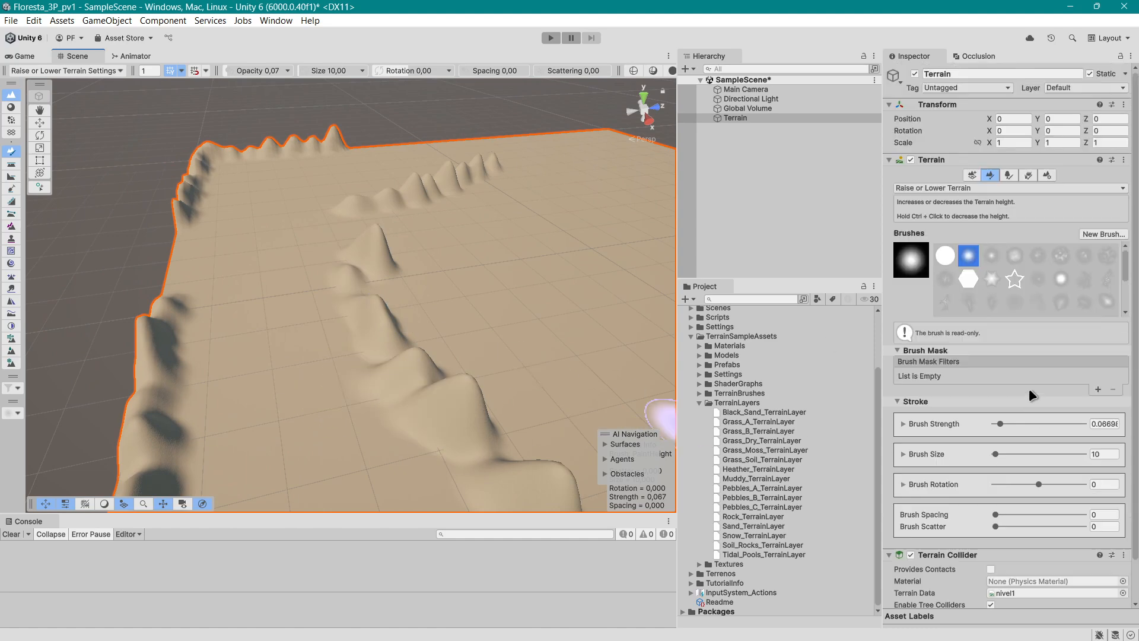
click(978, 188)
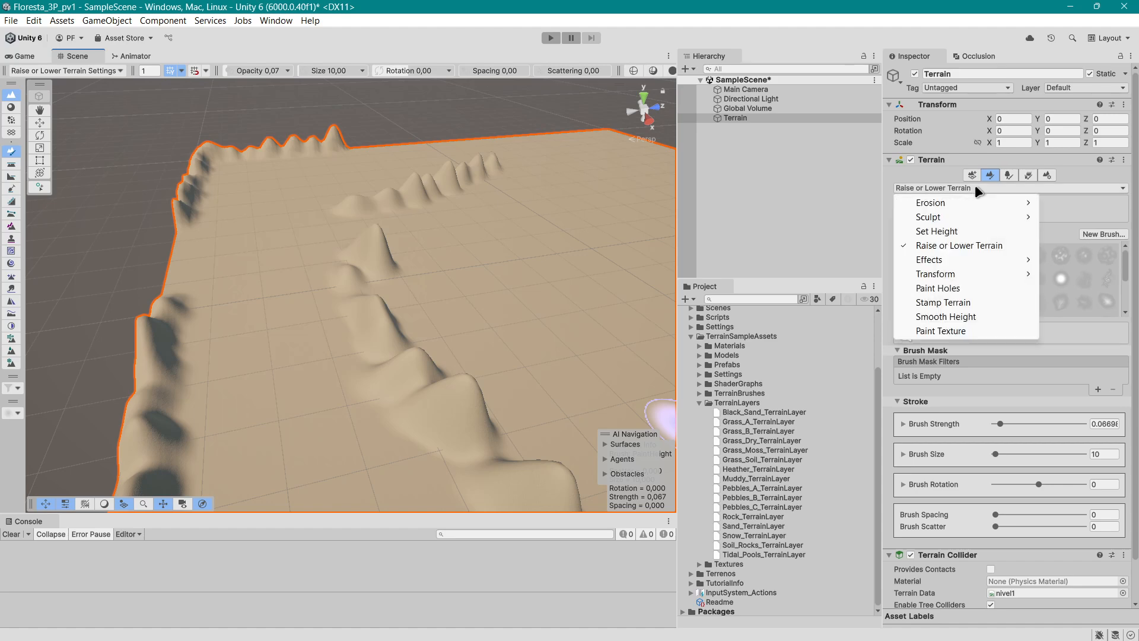
click(964, 328)
scroll(1002, 424, down, 6)
click(1008, 426)
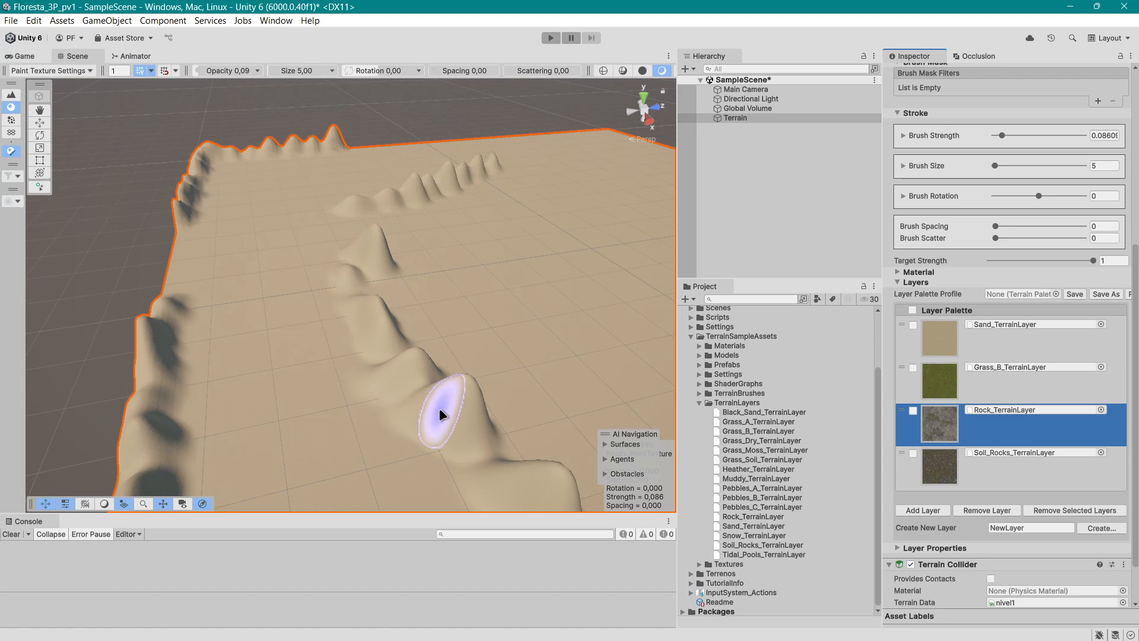
mouse_move(463, 403)
mouse_down()
mouse_move(445, 389)
mouse_move(465, 452)
mouse_move(550, 496)
mouse_up()
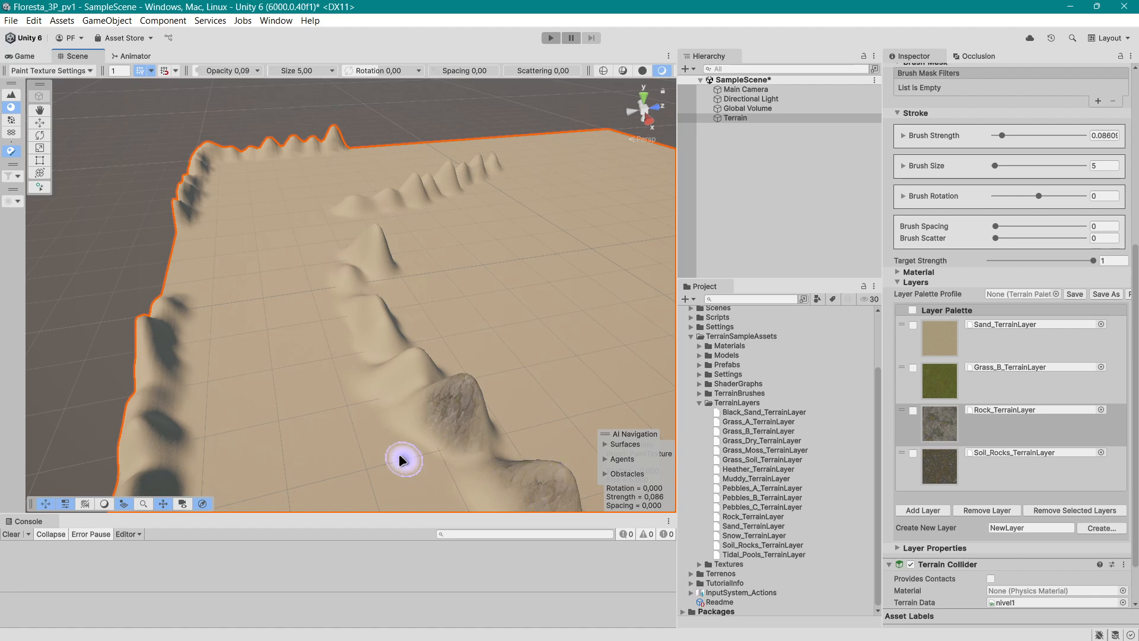
Continue painting the rock layer over the remaining hills of that interior row, covering their other sides as well.
alt+drag(399, 460, 491, 475)
scroll(491, 463, up, 3)
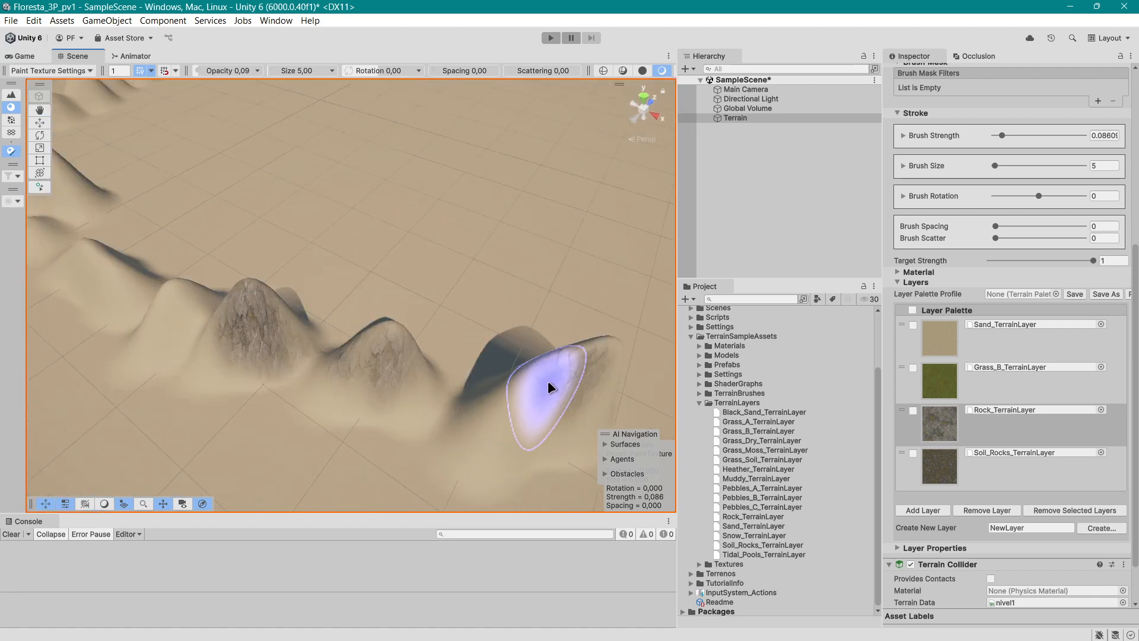
mouse_move(393, 386)
alt+mouse_down()
mouse_move(327, 430)
mouse_move(470, 399)
mouse_move(559, 415)
mouse_move(509, 394)
mouse_move(376, 417)
mouse_move(362, 381)
mouse_move(267, 376)
mouse_move(368, 412)
mouse_move(376, 429)
mouse_move(394, 410)
mouse_move(292, 333)
mouse_move(394, 360)
mouse_move(449, 394)
mouse_move(488, 287)
alt+mouse_up()
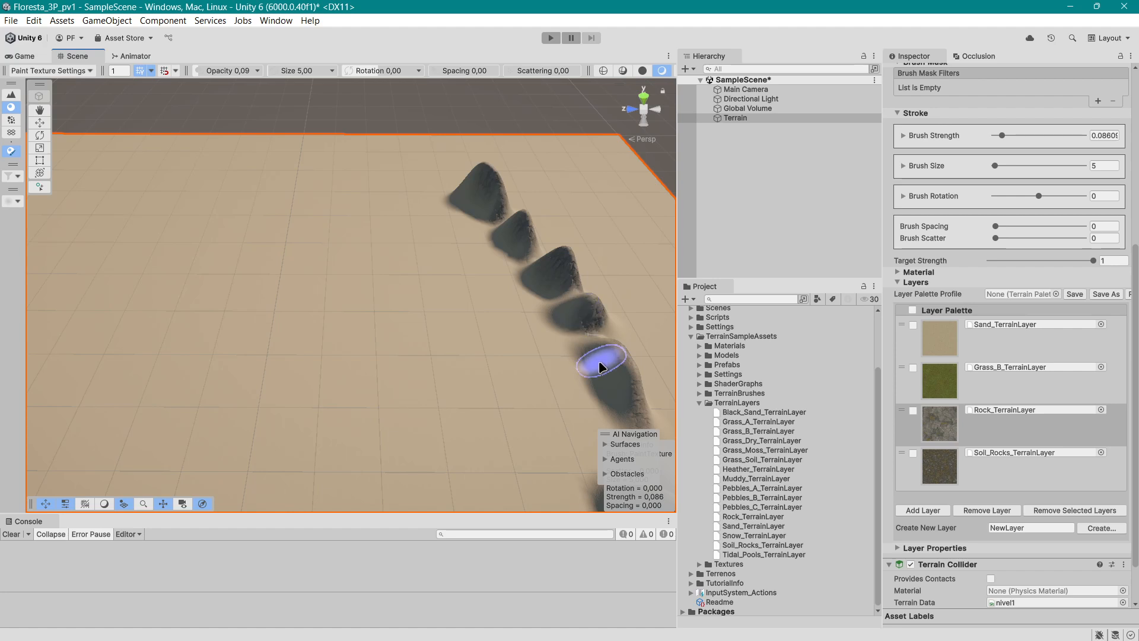
alt+drag(466, 395, 547, 387)
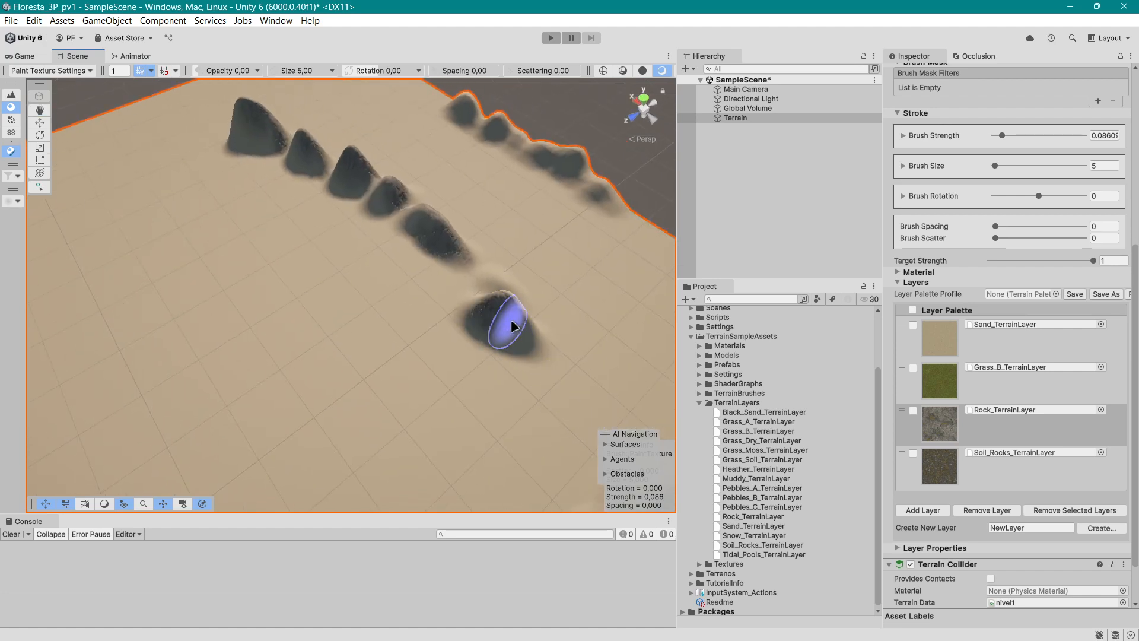
mouse_move(501, 322)
alt+mouse_down()
mouse_move(539, 386)
mouse_move(486, 401)
mouse_move(307, 352)
alt+mouse_up()
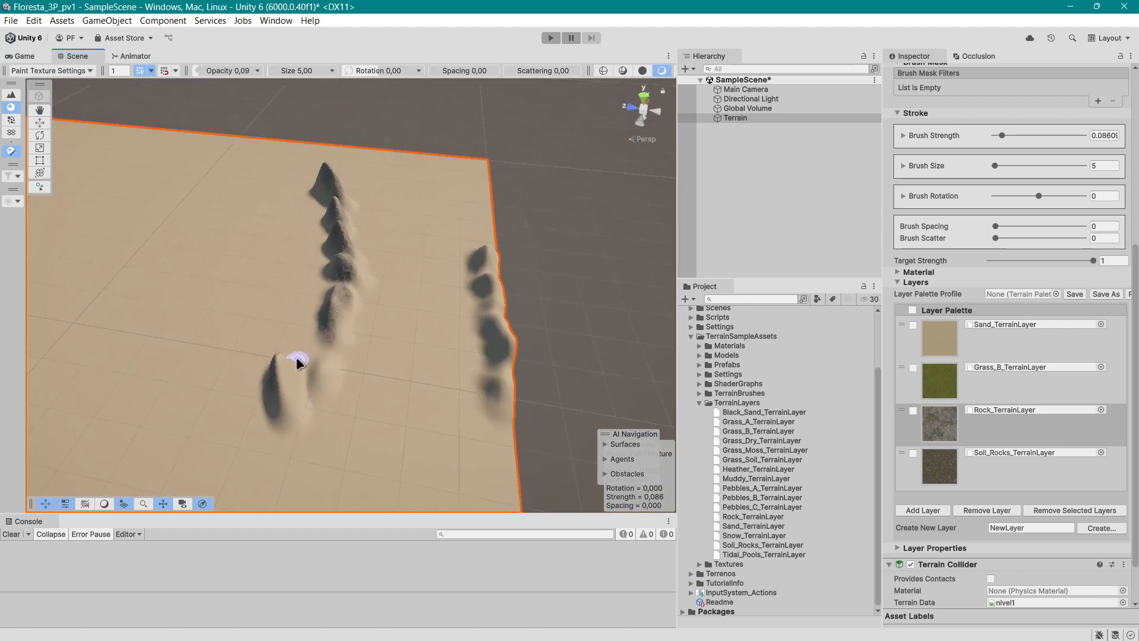
mouse_move(280, 399)
alt+mouse_down()
mouse_move(280, 412)
mouse_move(366, 417)
alt+mouse_up()
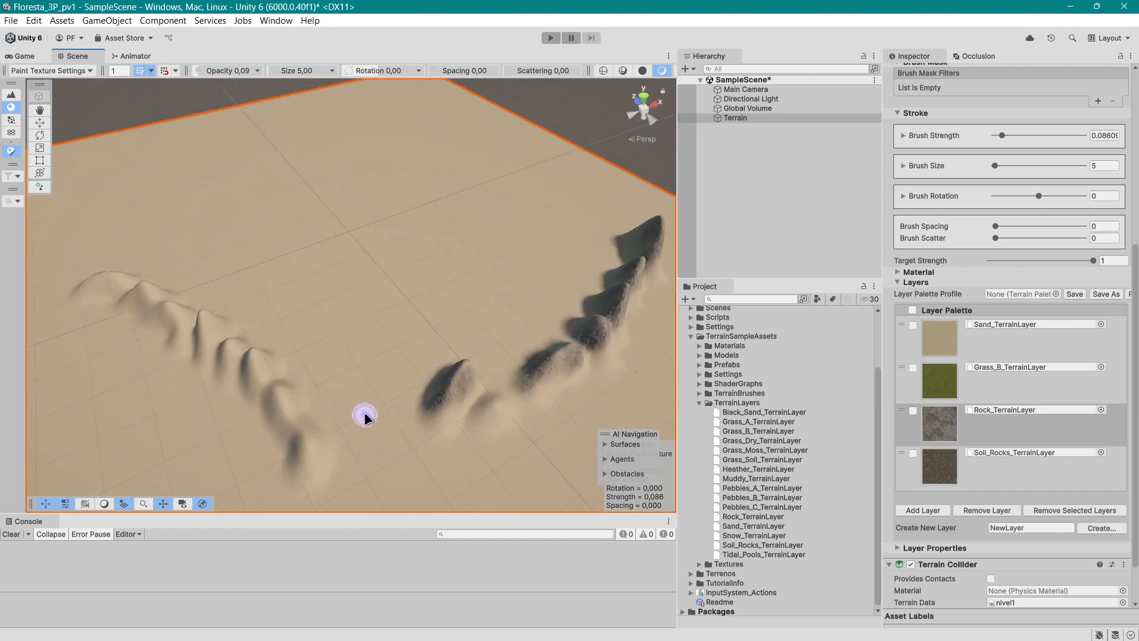
alt+drag(564, 419, 541, 415)
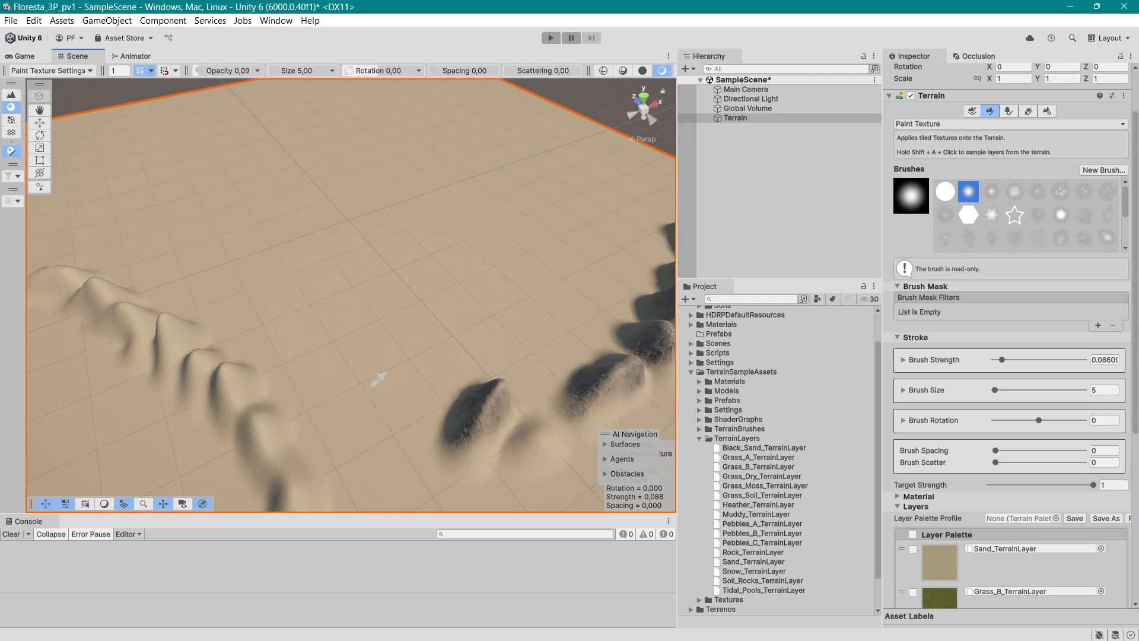
Sample the sand layer from the flat terrain and paint it back over the isolated hill at the end of the rocky row.
shift+click(383, 332)
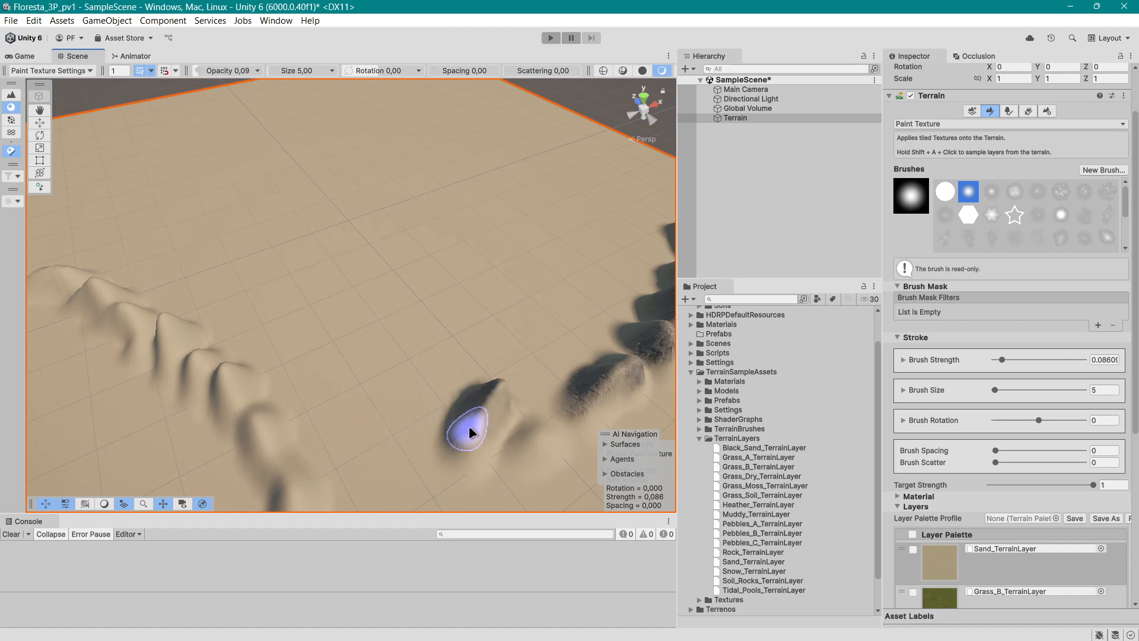
scroll(411, 451, up, 3)
mouse_move(411, 451)
right_down()
mouse_move(440, 458)
mouse_move(482, 442)
right_up()
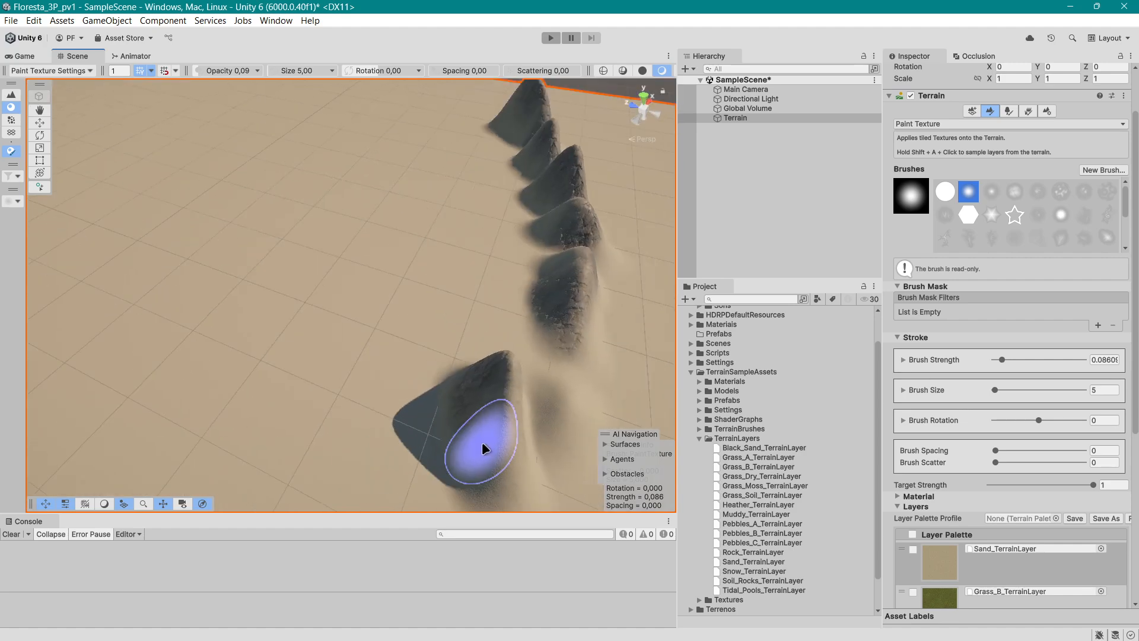
scroll(481, 441, up, 3)
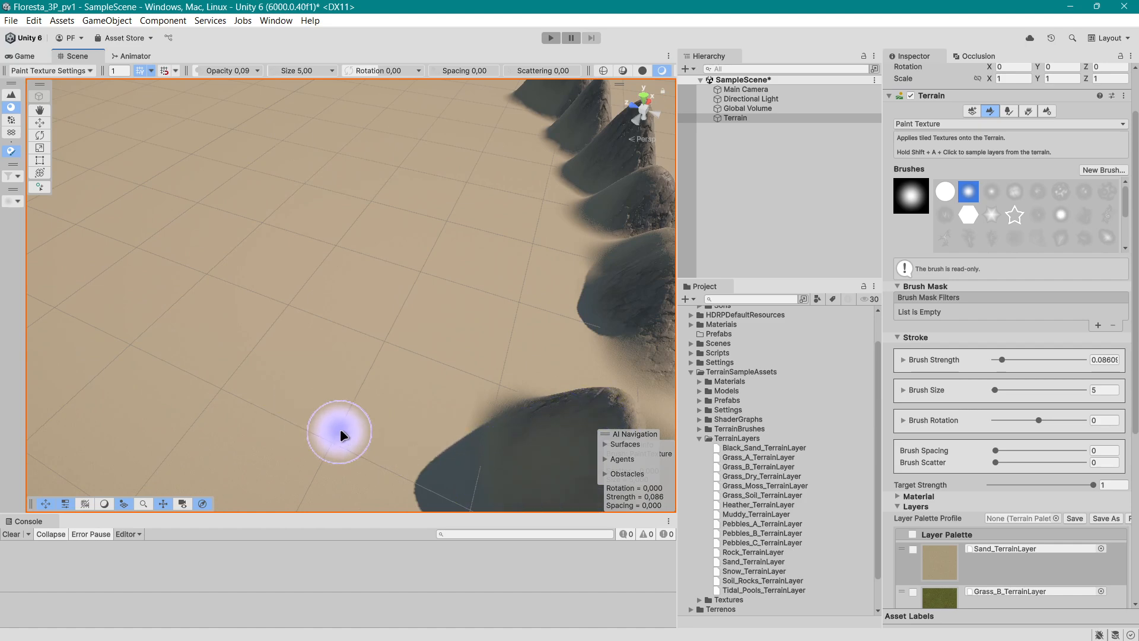
right_drag(340, 430, 485, 429)
scroll(501, 397, down, 4)
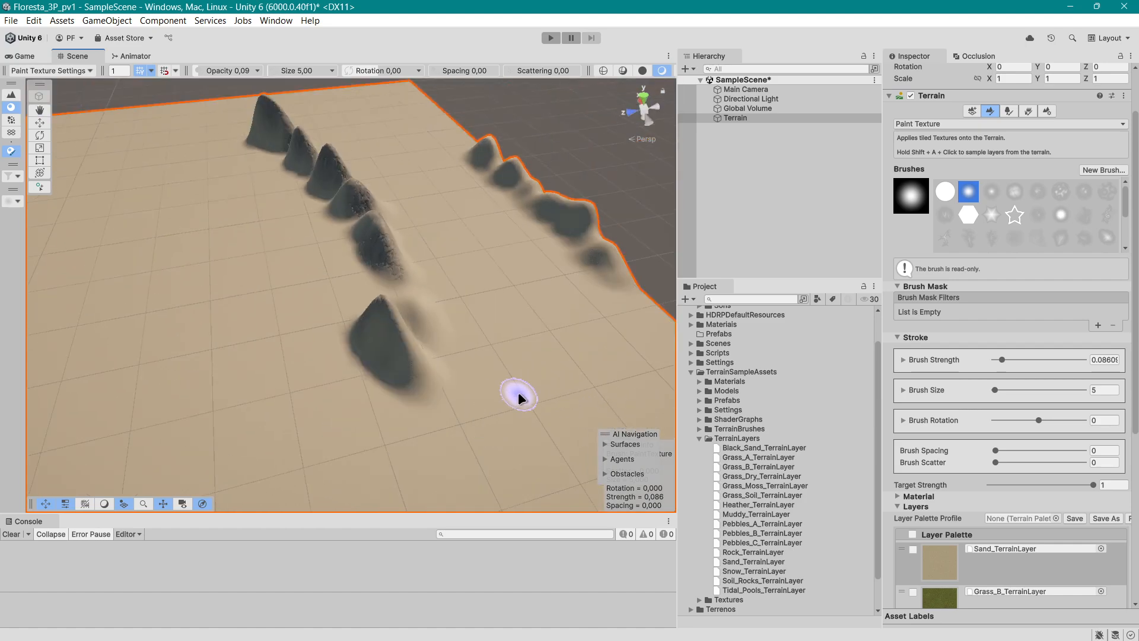
scroll(518, 392, down, 2)
Switch to the Raise or Lower Terrain tool and lower parts of the unpainted sand row of hills in the interior.
click(949, 123)
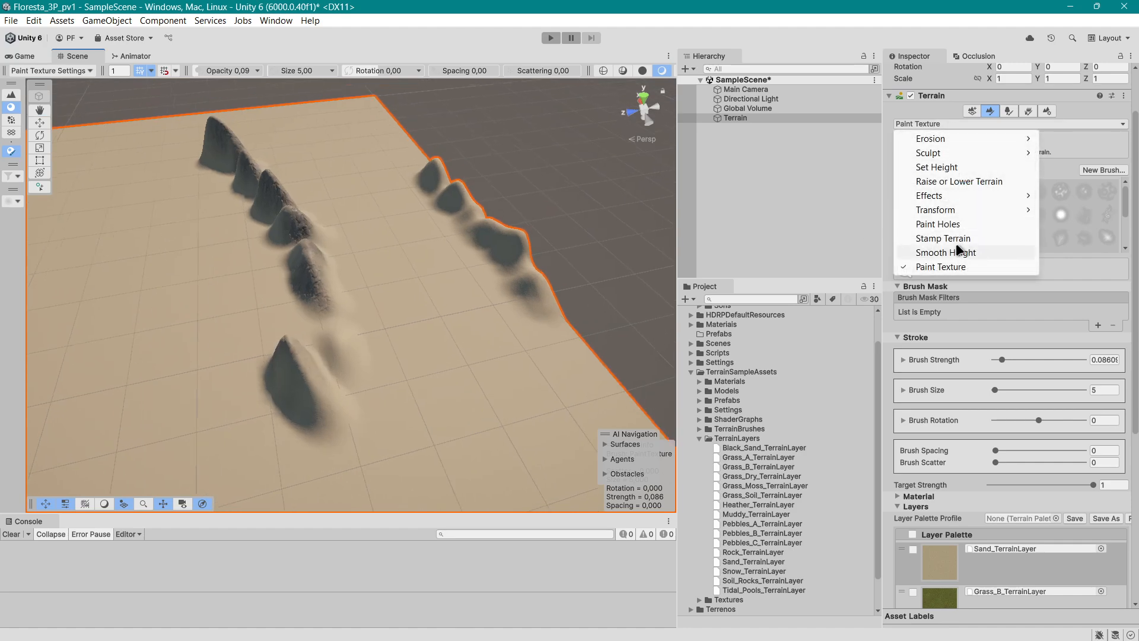
click(967, 181)
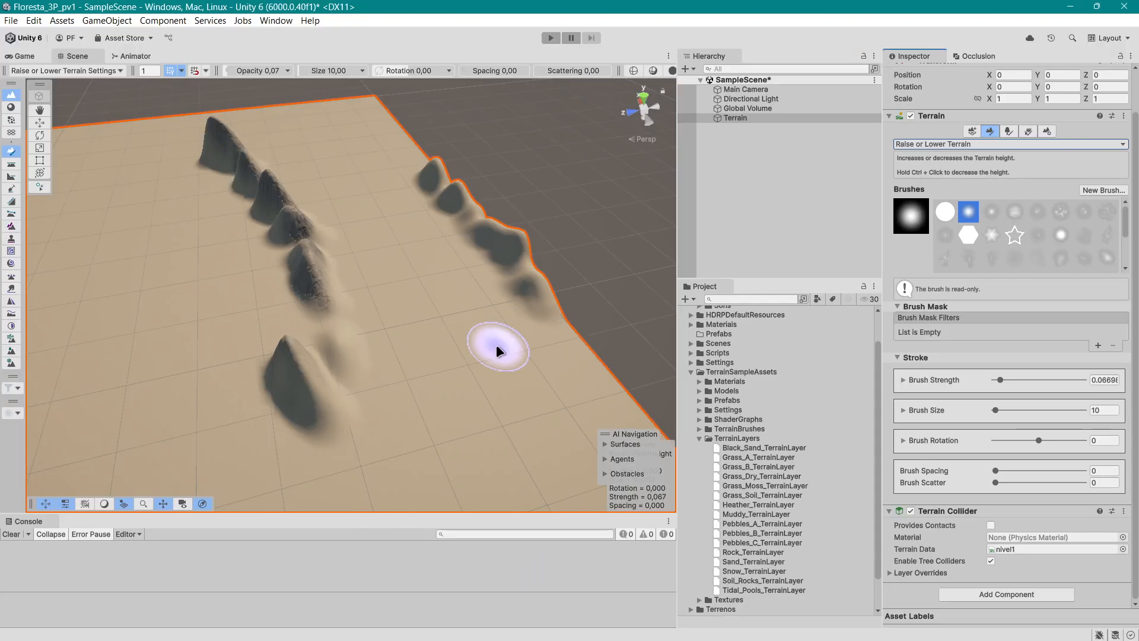
right_drag(496, 347, 330, 362)
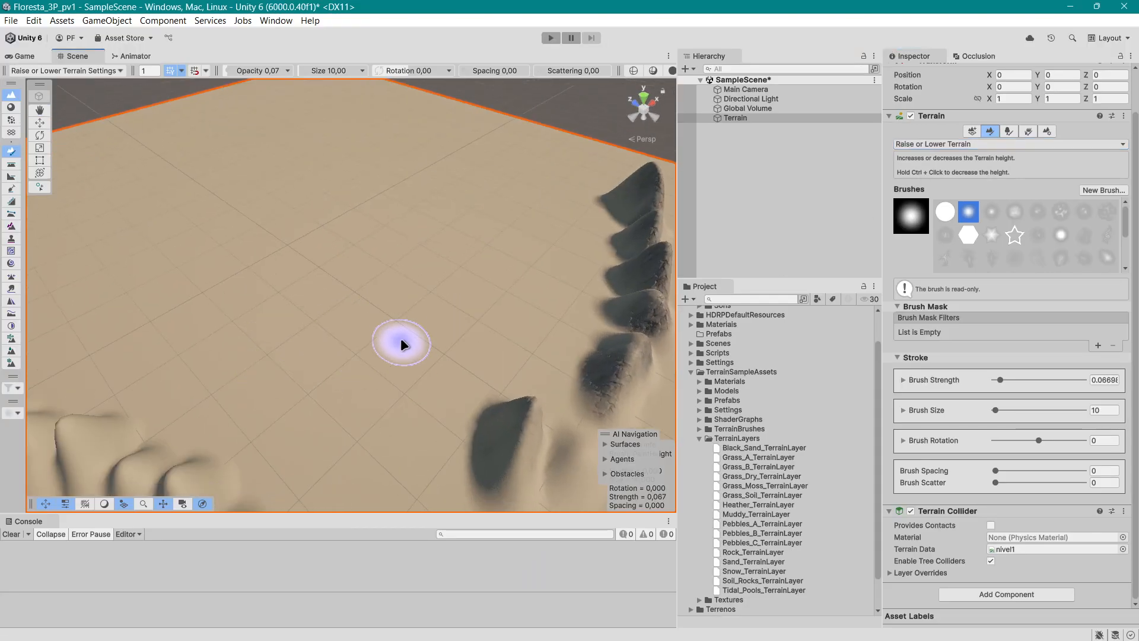
right_drag(274, 375, 292, 413)
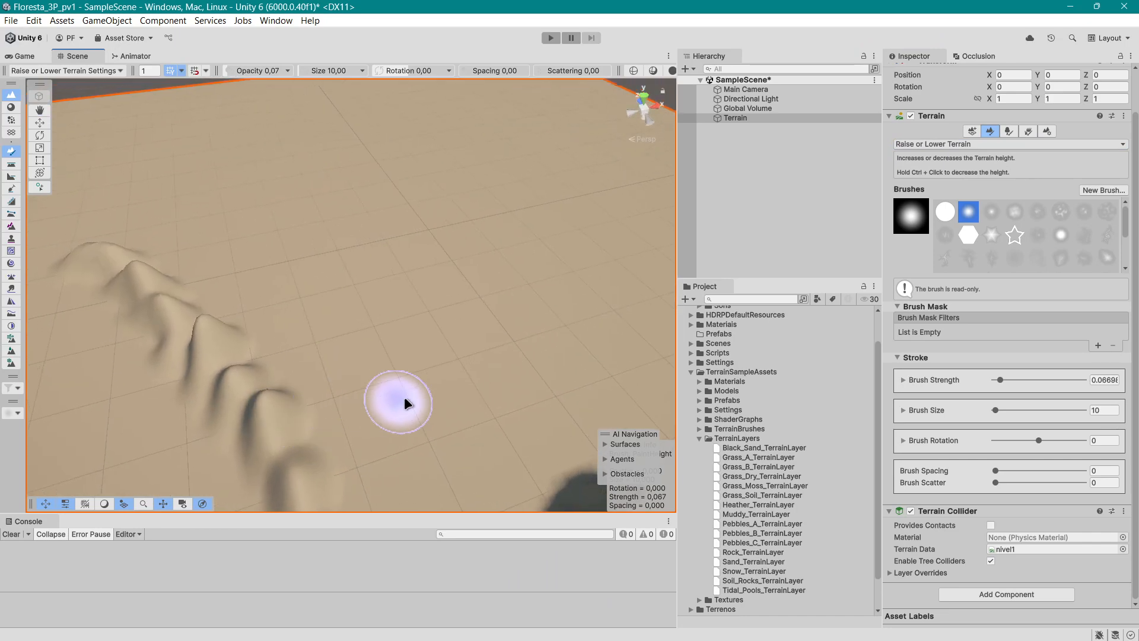
middle_drag(404, 397, 444, 375)
mouse_move(327, 382)
ctrl+mouse_down()
mouse_move(340, 367)
mouse_move(366, 407)
mouse_move(451, 424)
ctrl+mouse_up()
right_drag(451, 423, 426, 451)
middle_drag(543, 441, 540, 409)
right_drag(379, 276, 539, 311)
ctrl+drag(539, 309, 459, 305)
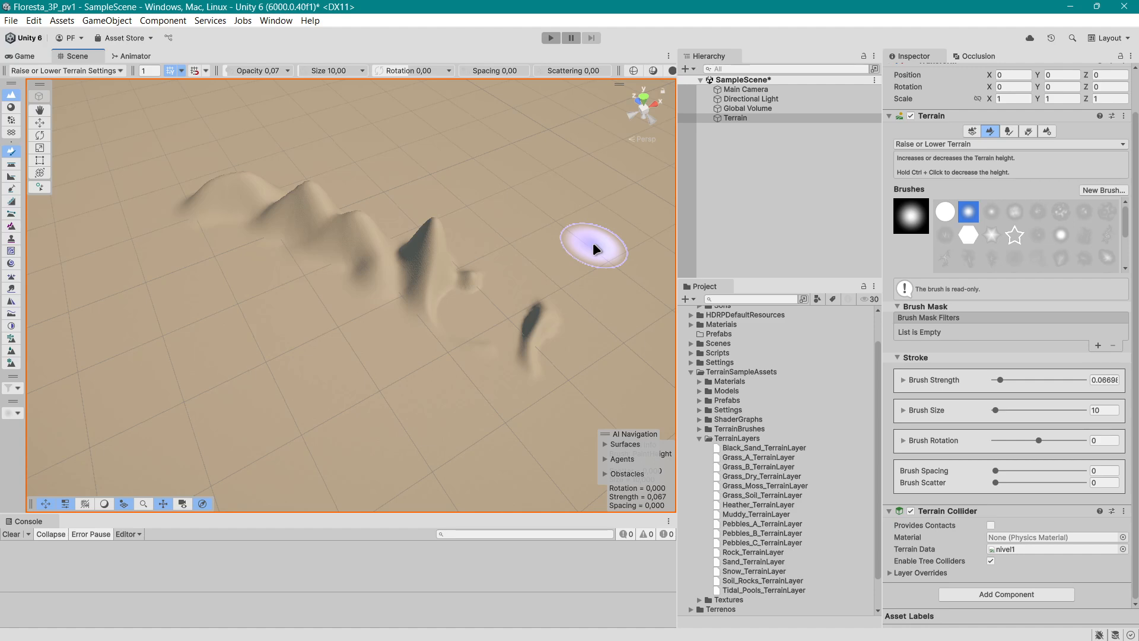
Collapse the TerrainSampleAssets folder in the project and view the whole terrain.
scroll(593, 242, down, 5)
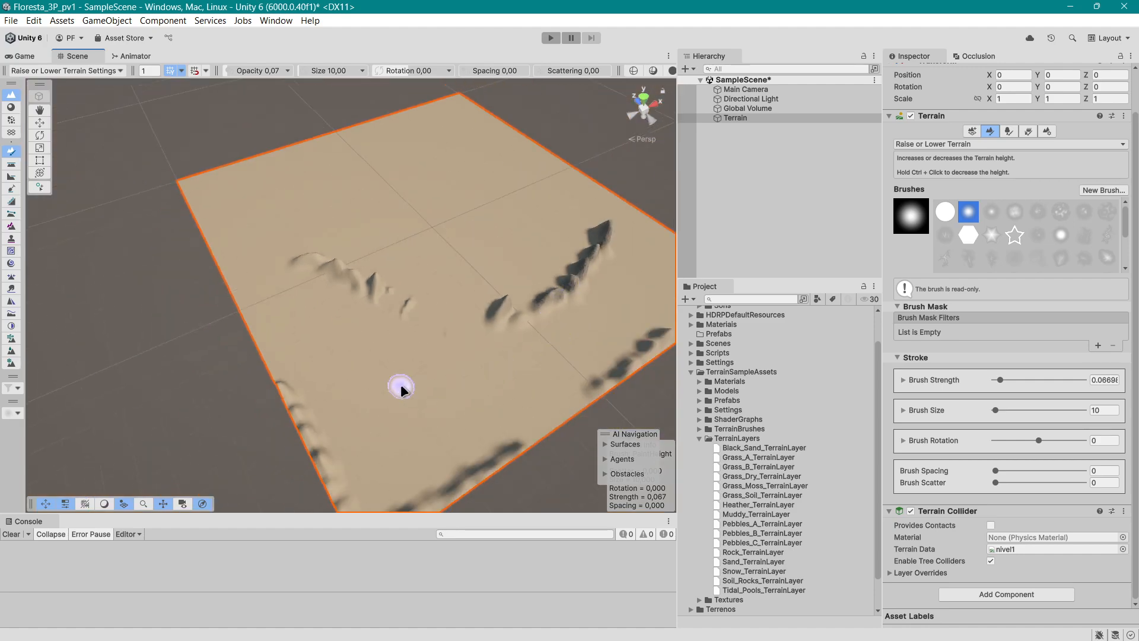
right_drag(400, 387, 464, 393)
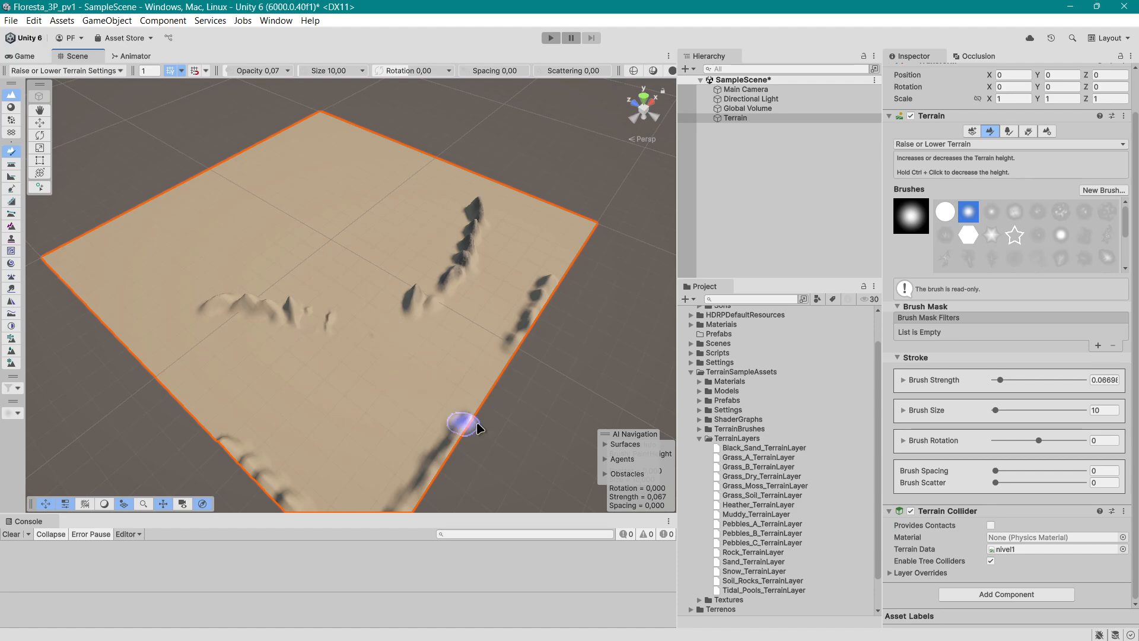
click(691, 372)
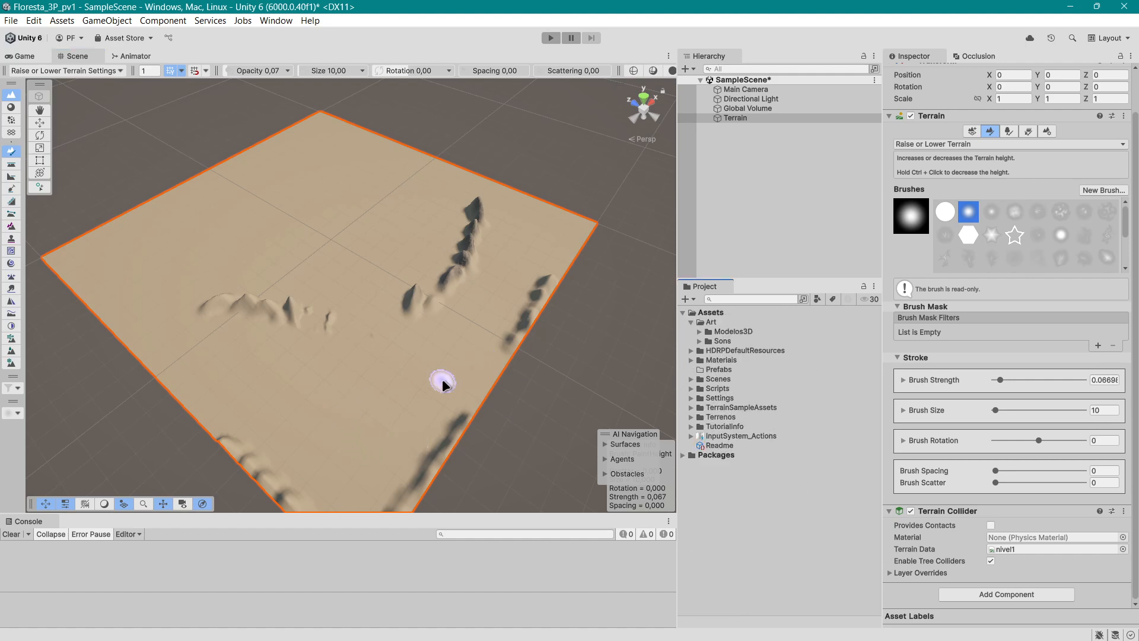
mouse_move(437, 368)
right_down()
mouse_move(475, 394)
mouse_move(496, 333)
mouse_move(491, 389)
right_up()
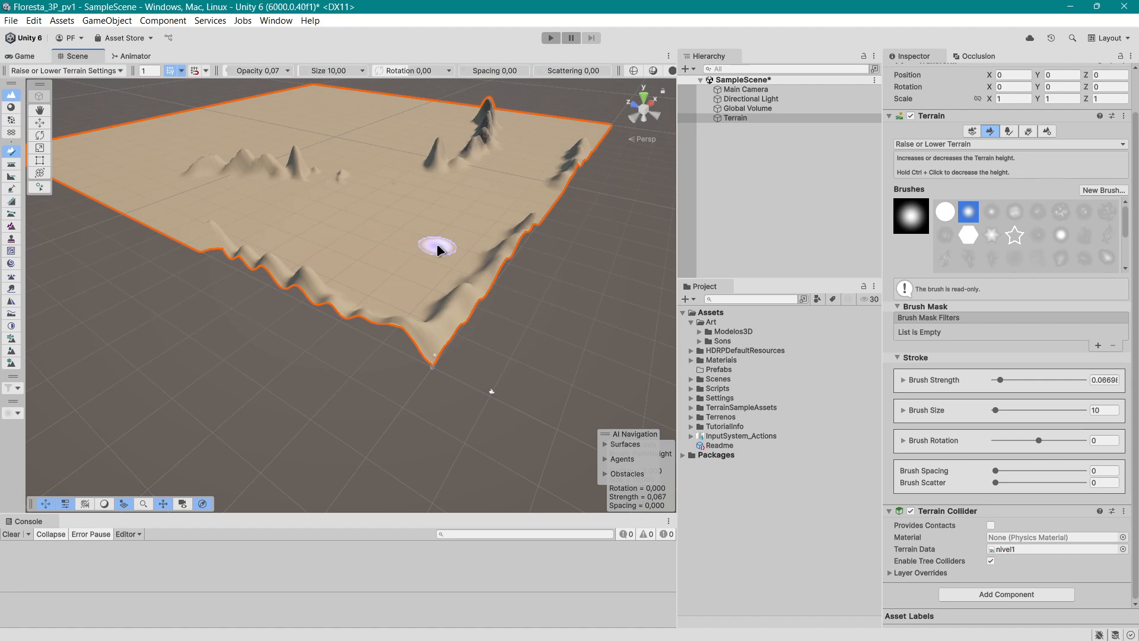
Switch to the Set Height tool and sample the terrain height from a hill in the interior sand row.
click(965, 144)
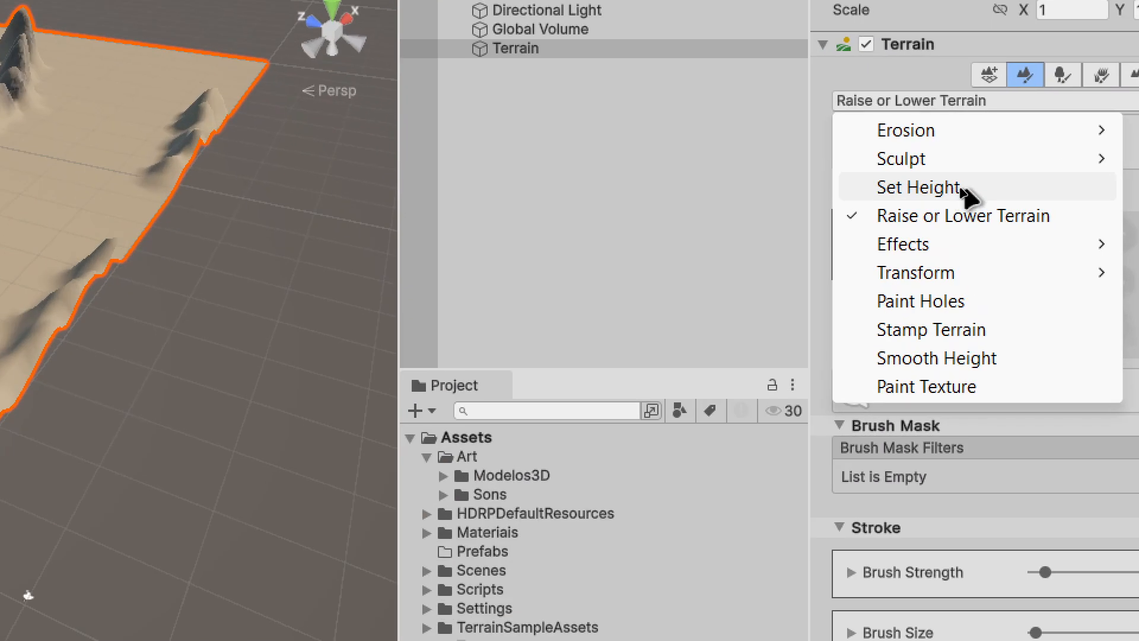
click(957, 187)
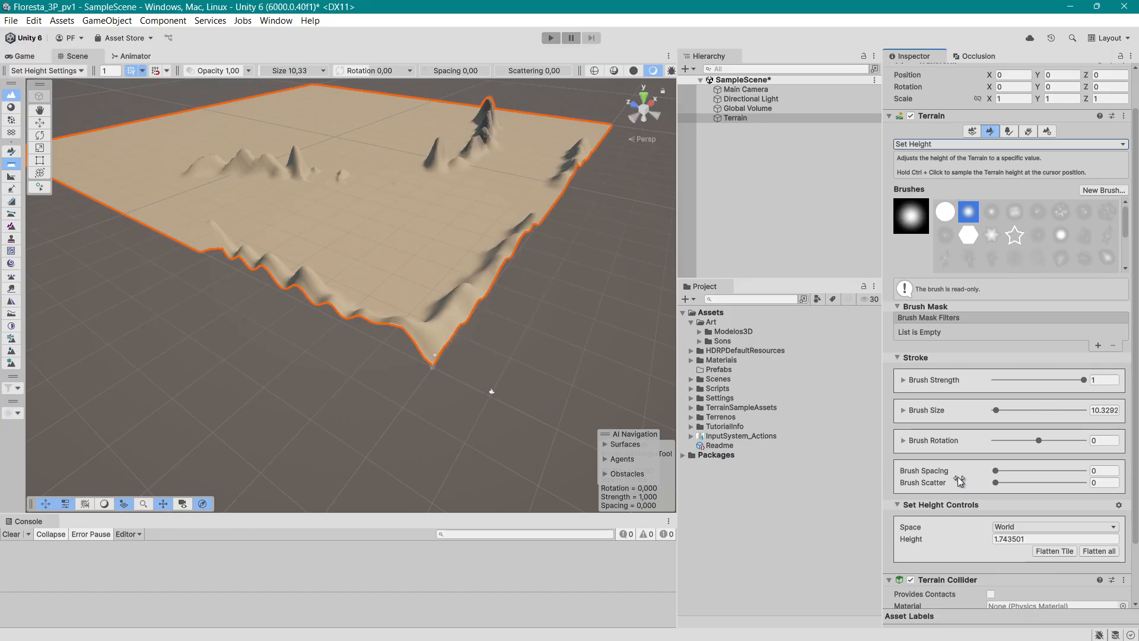
scroll(1043, 530, down, 3)
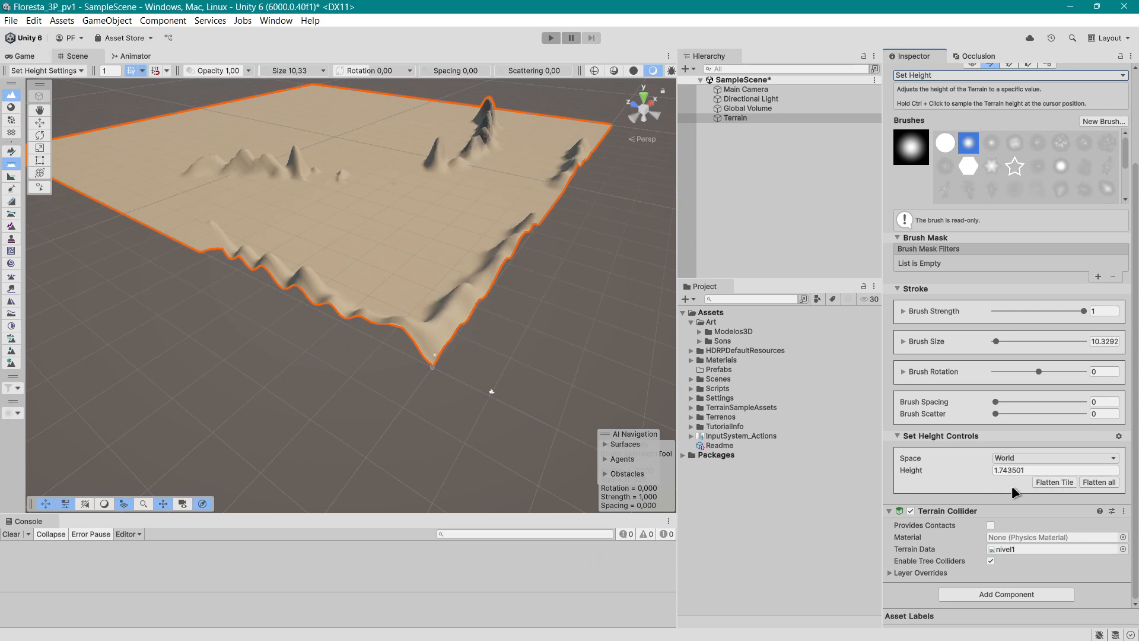
scroll(1028, 215, up, 1)
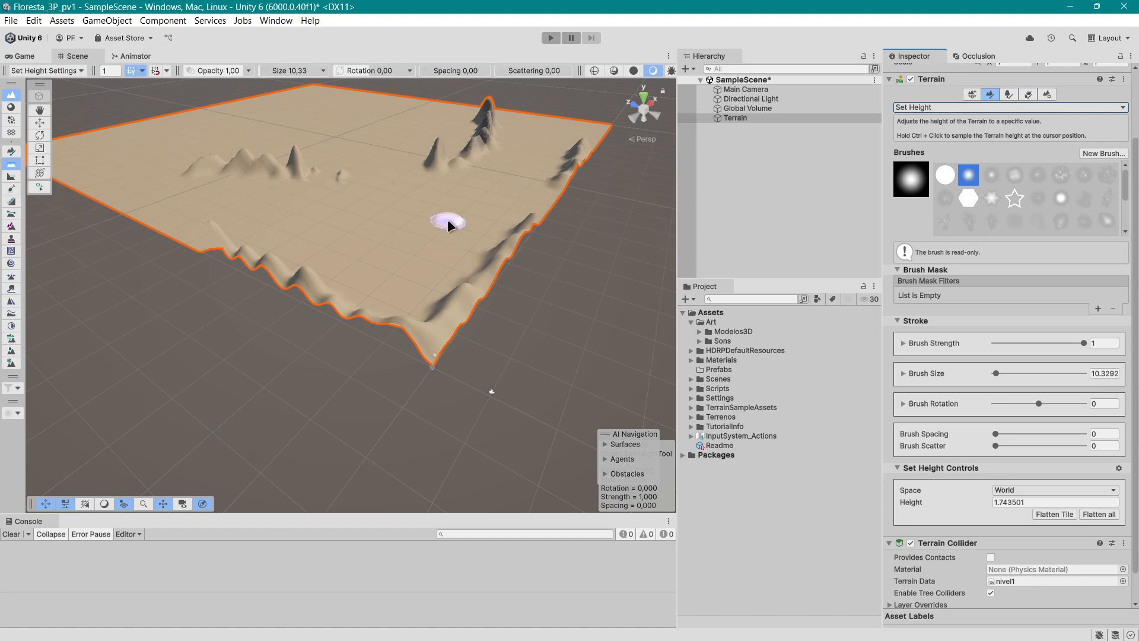
scroll(475, 241, up, 5)
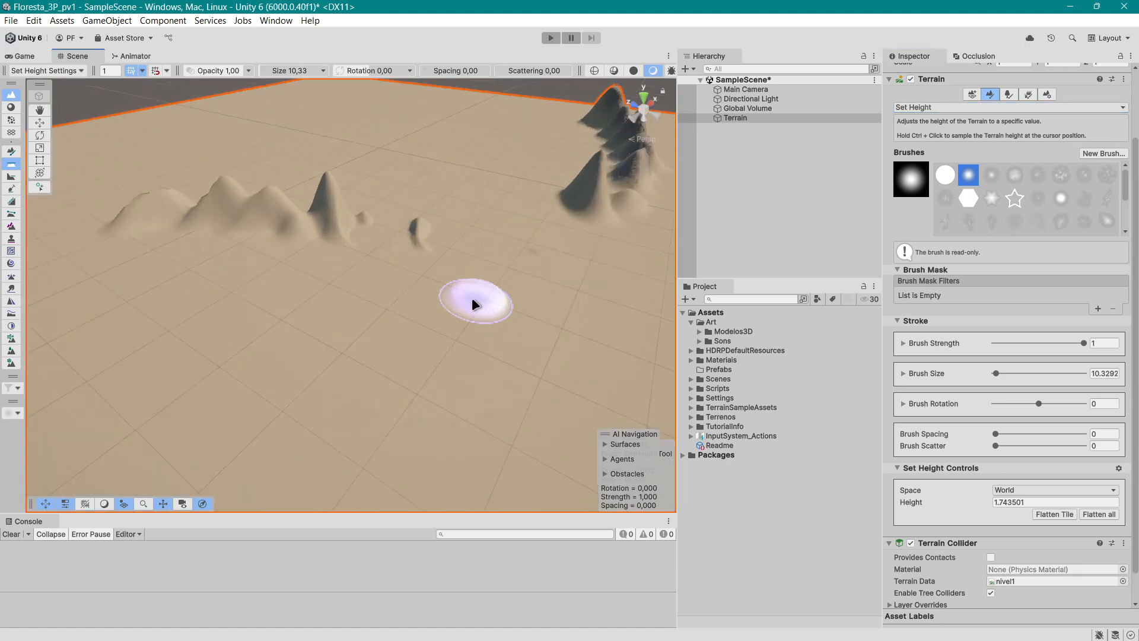
ctrl+click(273, 193)
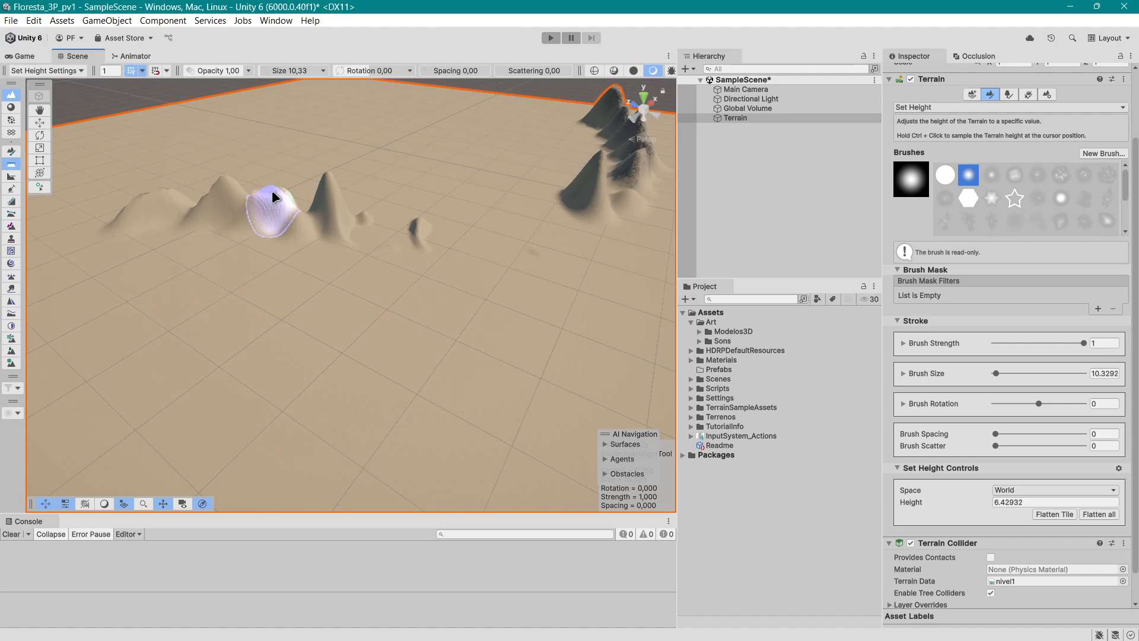
Set the target height to 5 and flatten the whole terrain tile to it.
scroll(394, 341, down, 6)
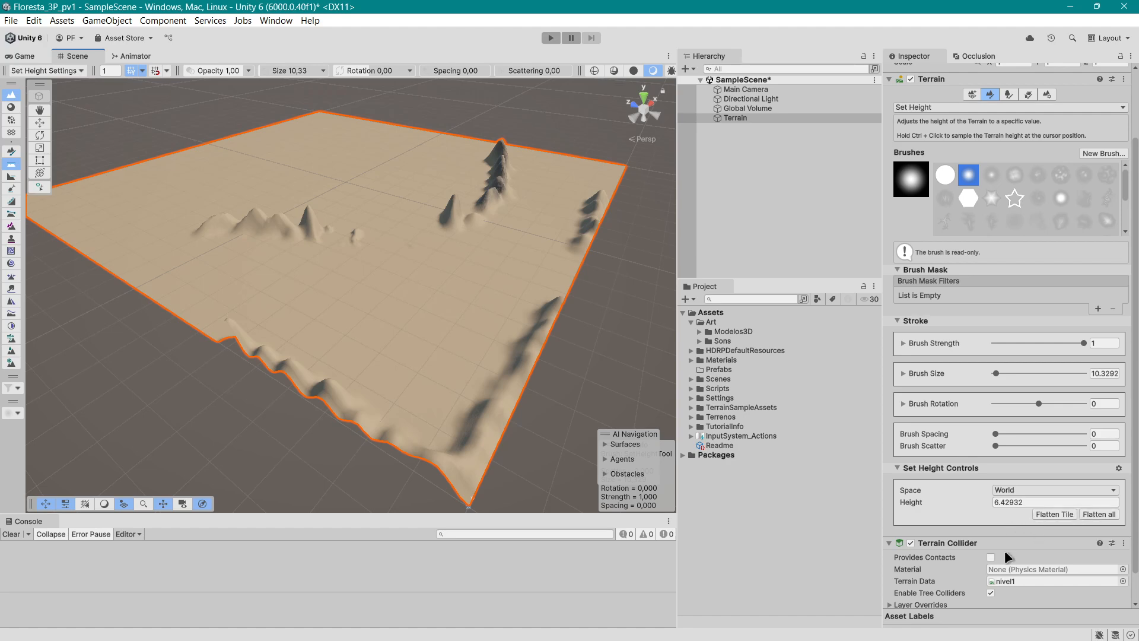
click(1031, 503)
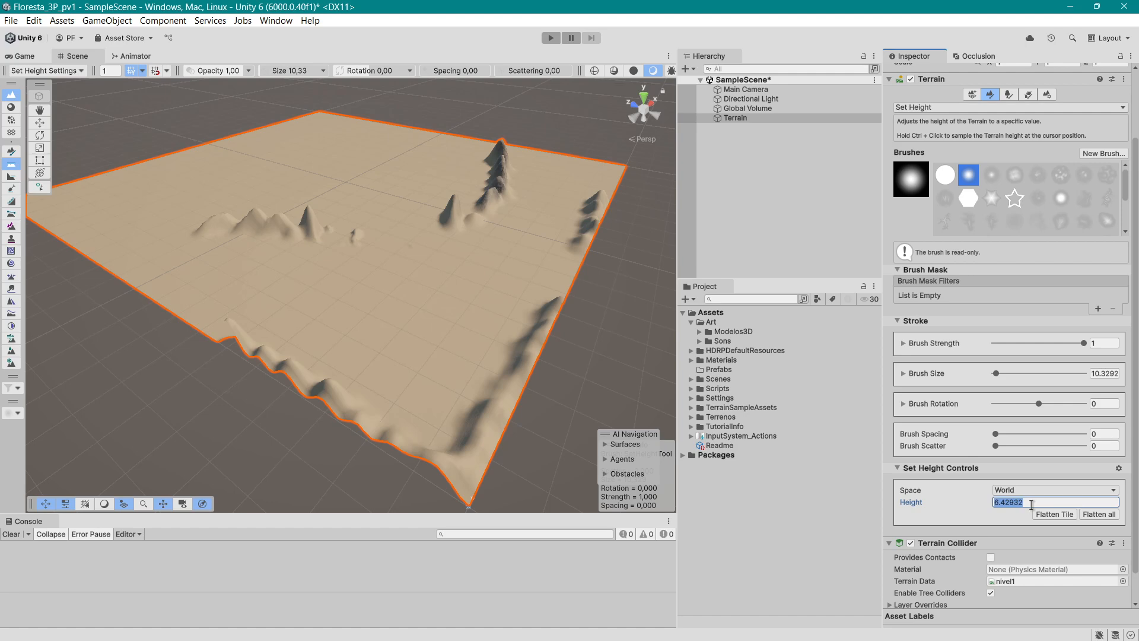
text(5)
click(1049, 514)
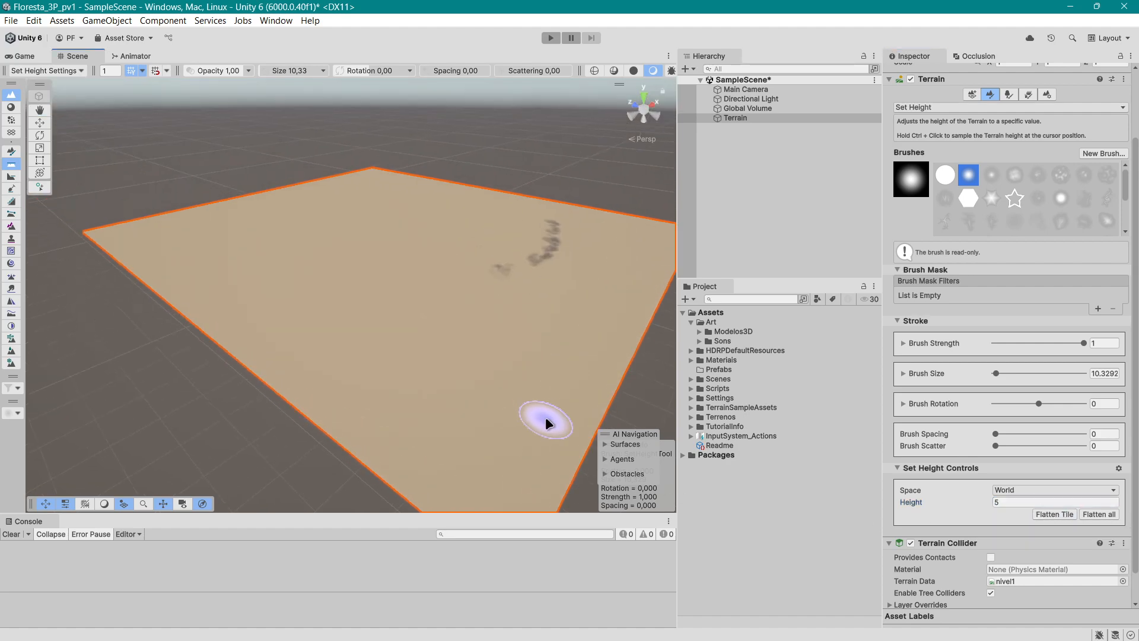
middle_drag(539, 413, 495, 397)
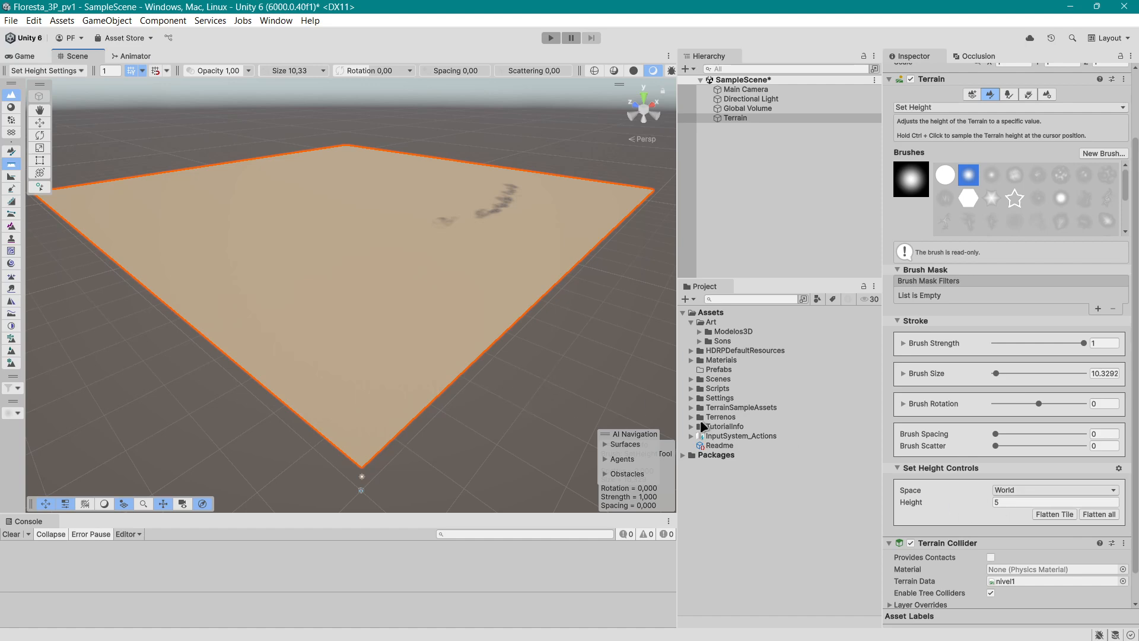
Open the terrain settings and examine the Mesh Resolution values, including the terrain height.
scroll(1047, 378, up, 3)
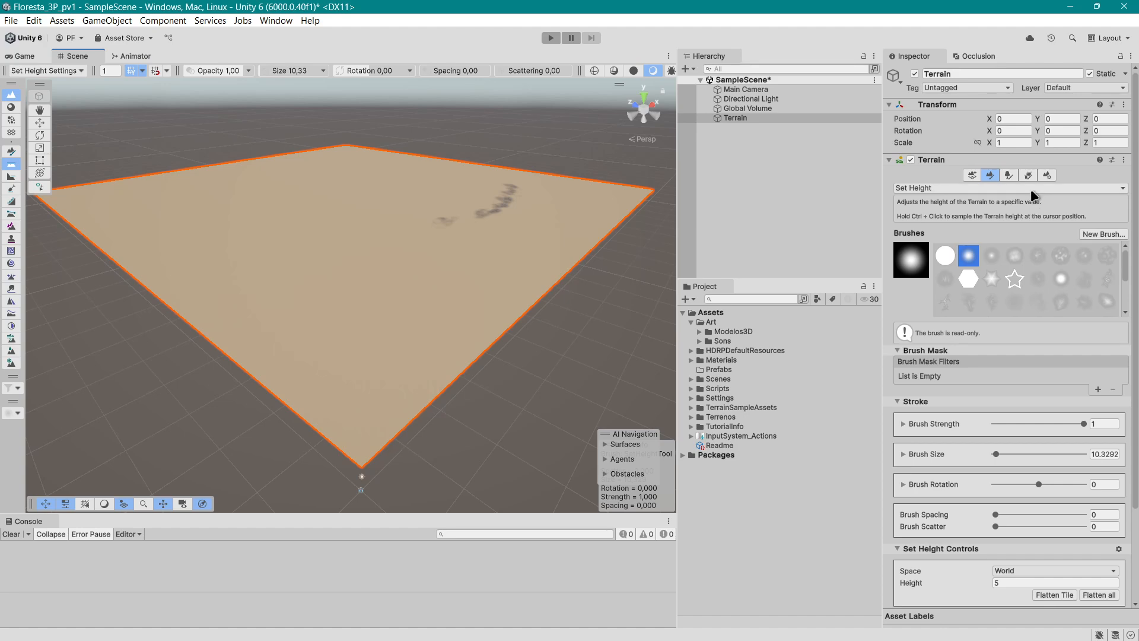
click(1047, 175)
scroll(1068, 419, down, 5)
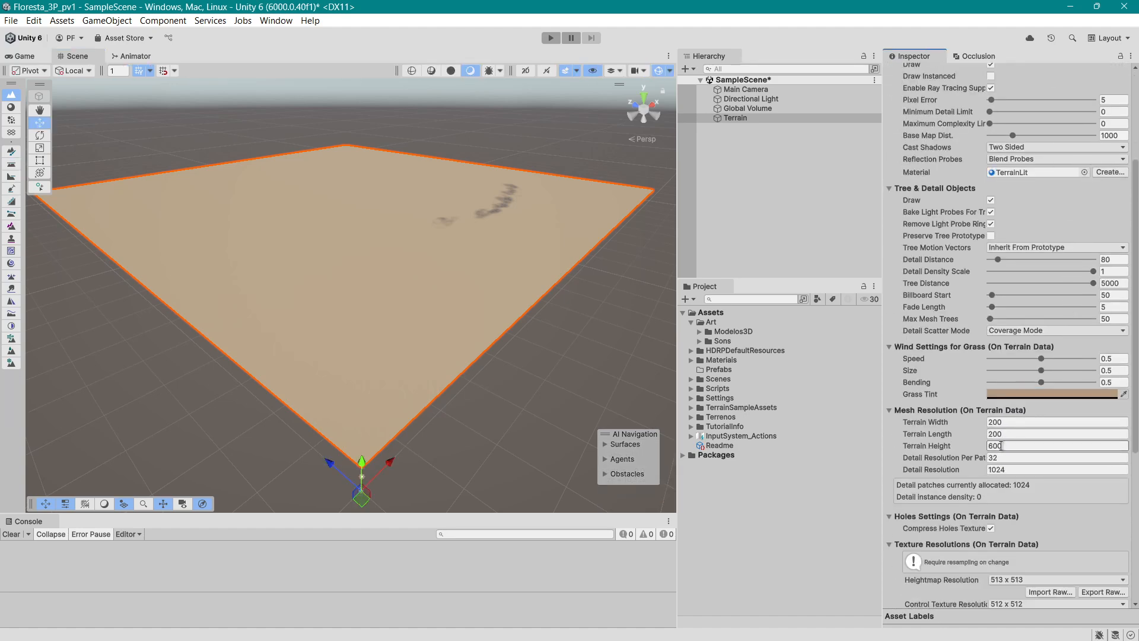
Switch to the Raise or Lower Terrain tool and lower a small hollow in the flattened sand toward the terrain's near corner.
scroll(1008, 242, up, 5)
click(991, 172)
scroll(955, 416, down, 3)
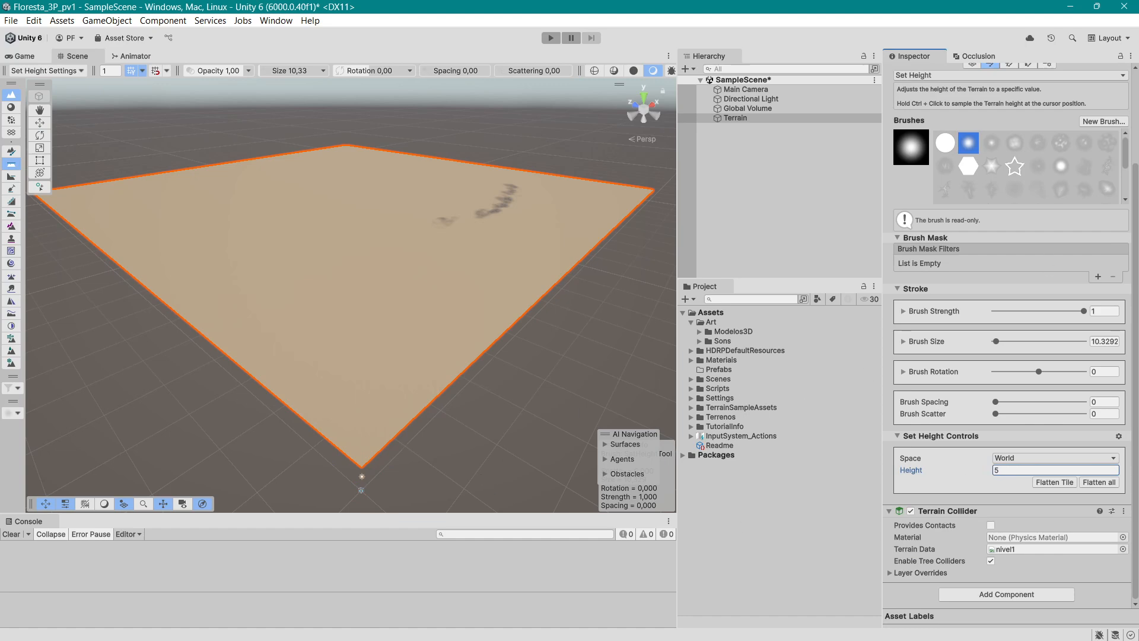
scroll(982, 159, up, 3)
click(936, 137)
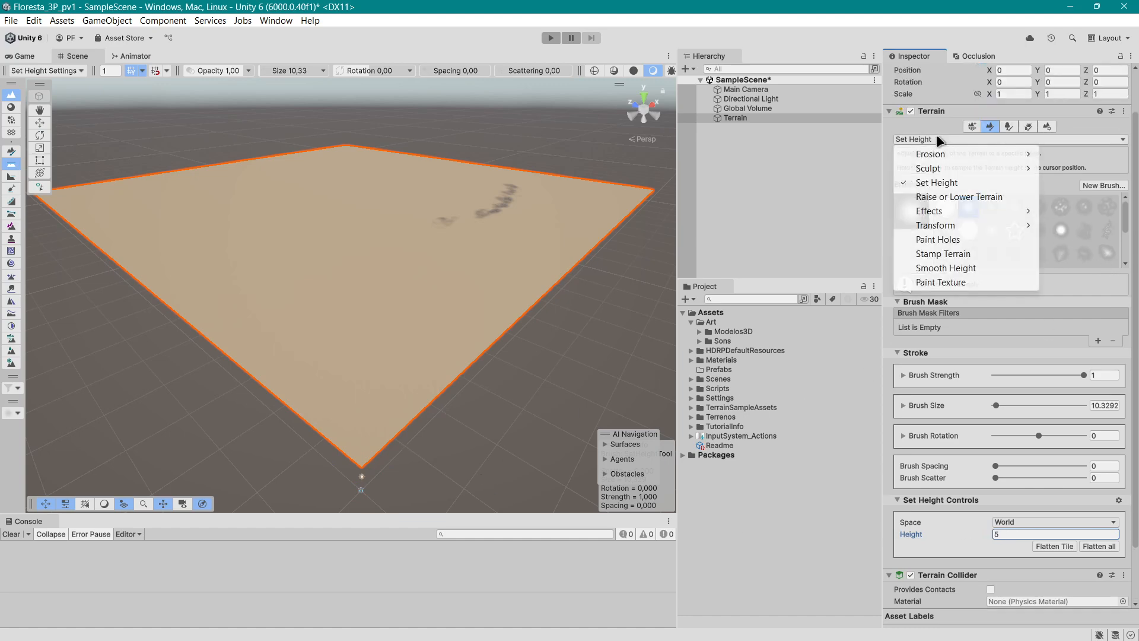
click(959, 197)
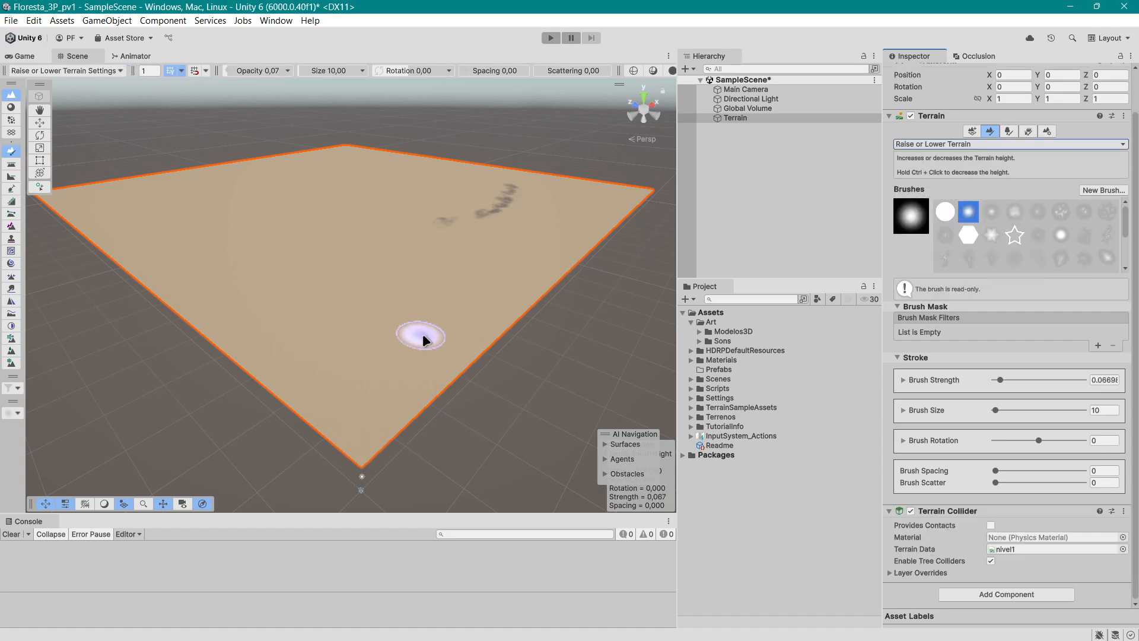
scroll(423, 339, up, 2)
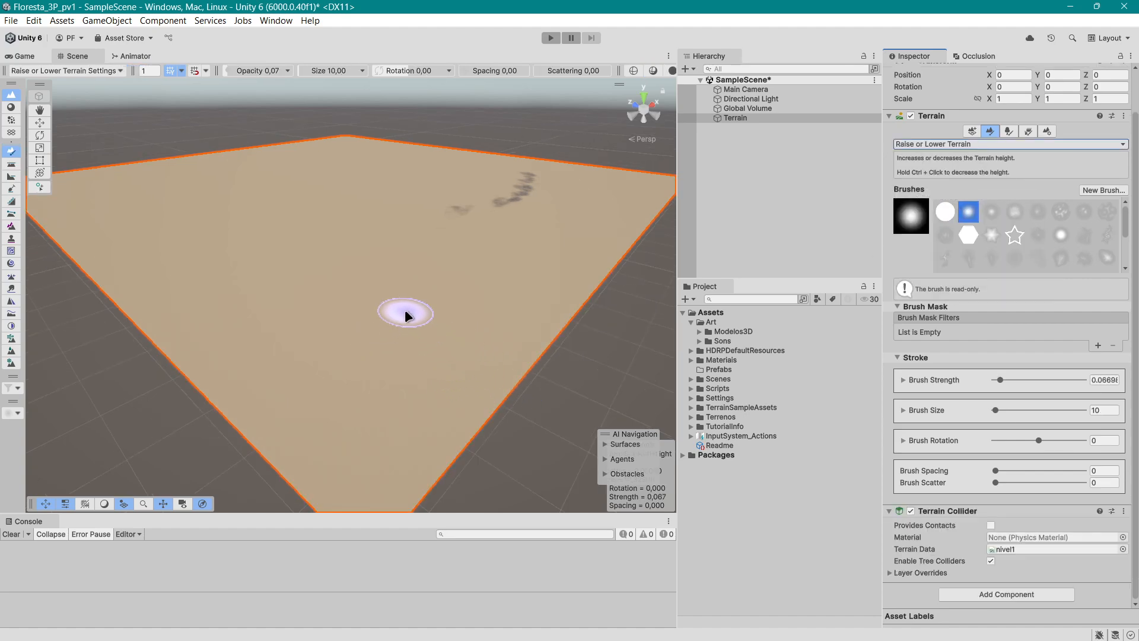
drag(405, 311, 407, 323)
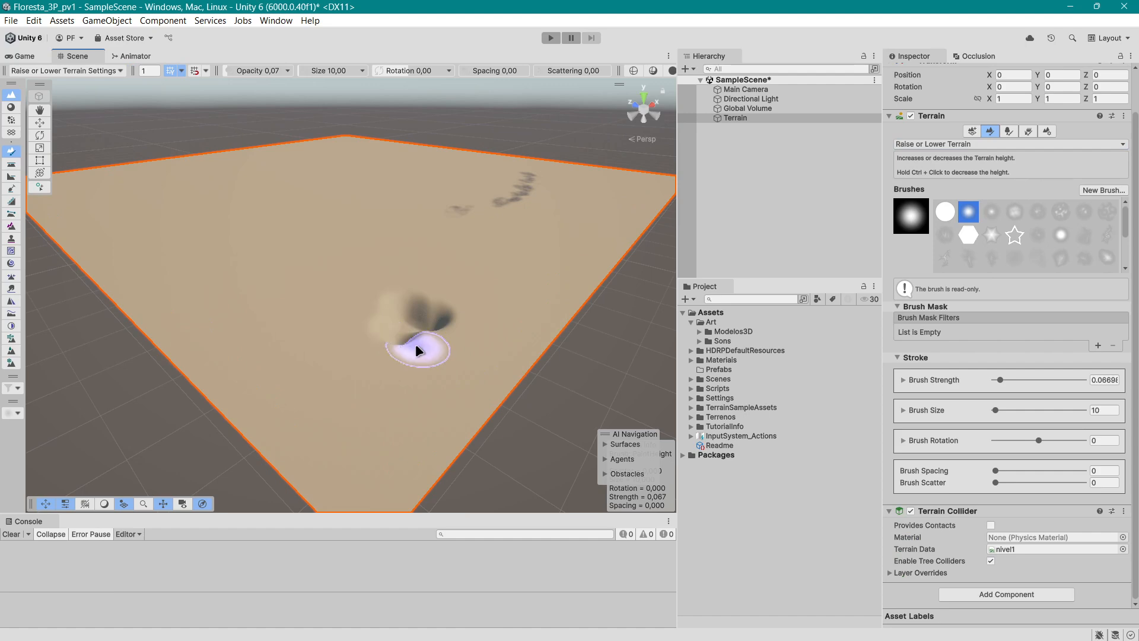
Raise a steep mound directly beside the new hollow with the size 10 brush.
scroll(378, 350, up, 6)
scroll(377, 350, down, 3)
mouse_move(377, 350)
right_down()
mouse_move(357, 374)
mouse_move(375, 356)
right_up()
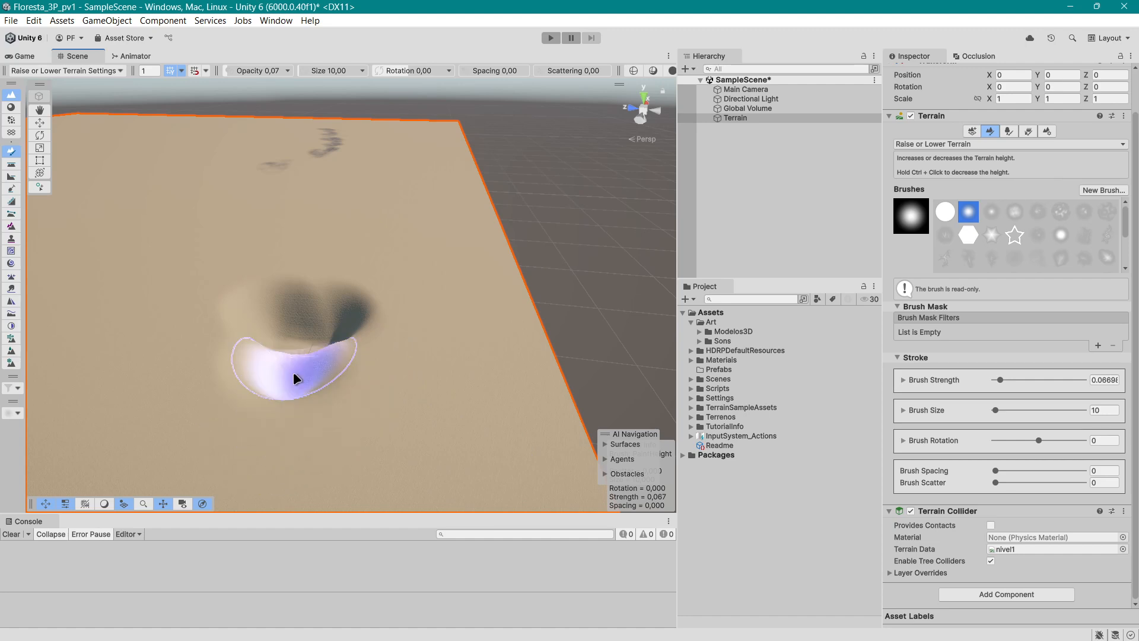
scroll(294, 373, up, 2)
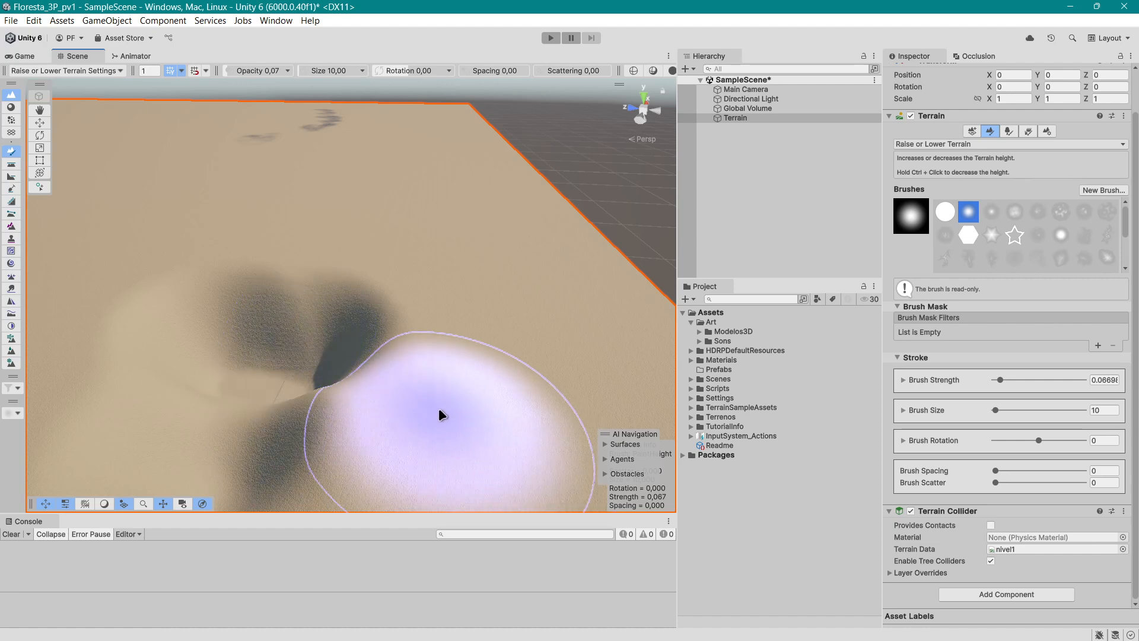
scroll(436, 407, down, 2)
scroll(265, 344, down, 4)
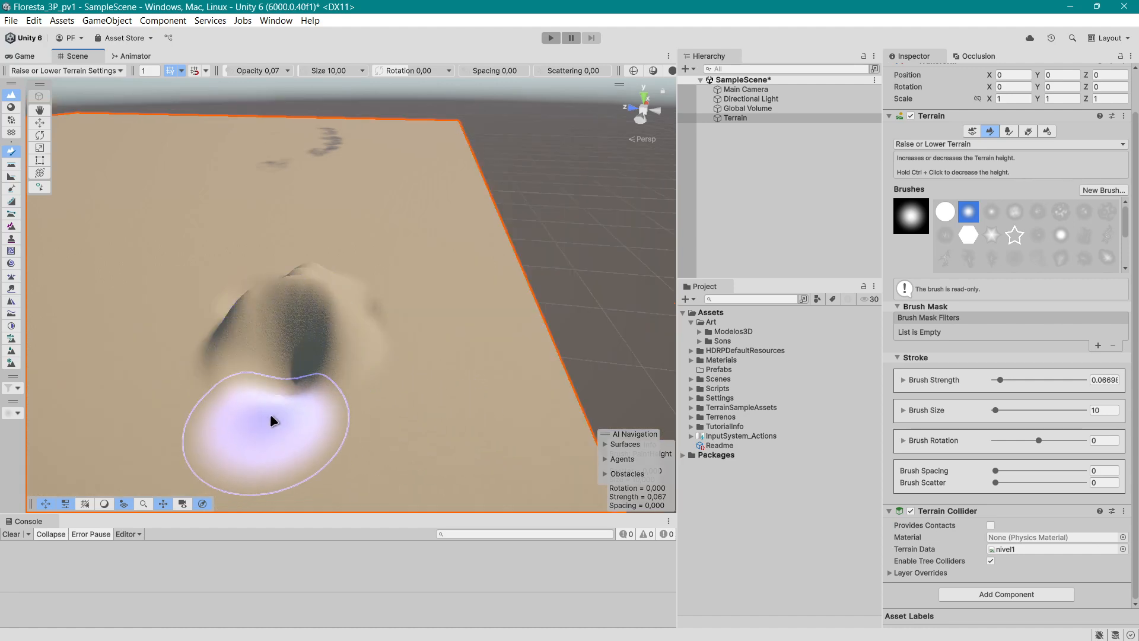
middle_drag(259, 405, 306, 412)
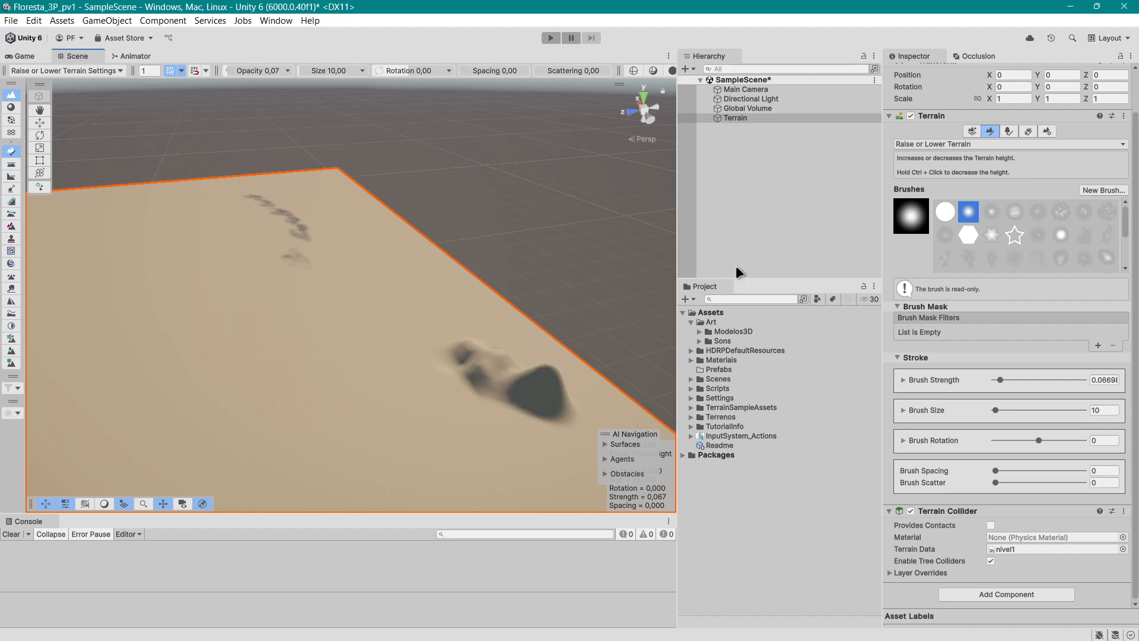
Lower a shallow pit in an untouched flat area of sand, away from the first hollow and mound.
alt+drag(331, 344, 385, 354)
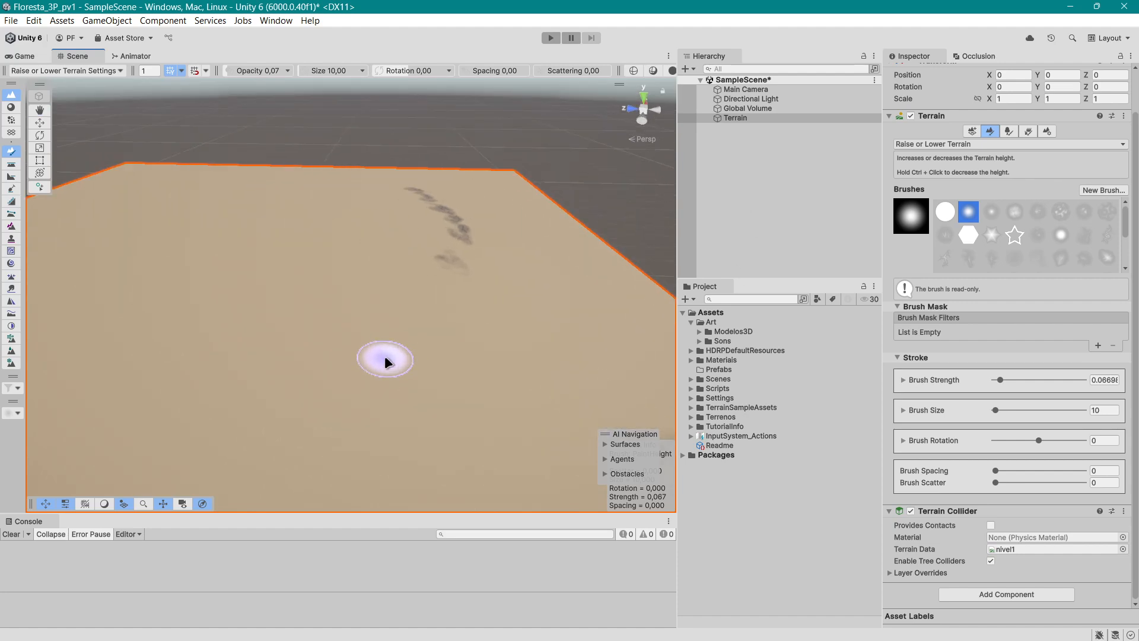
scroll(384, 355, up, 2)
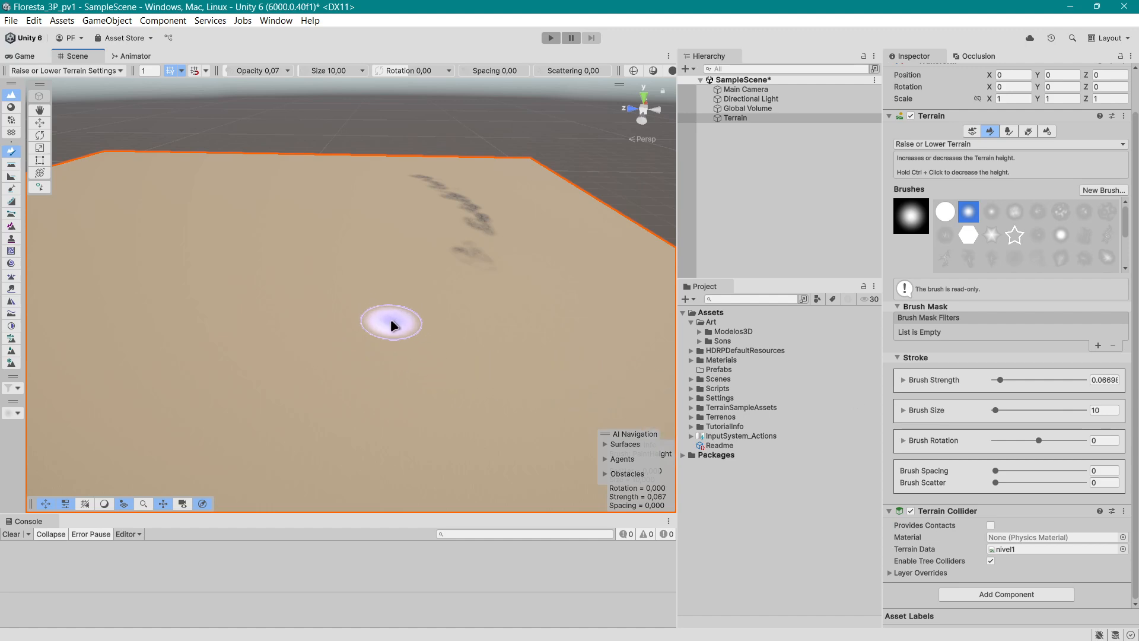
click(407, 326)
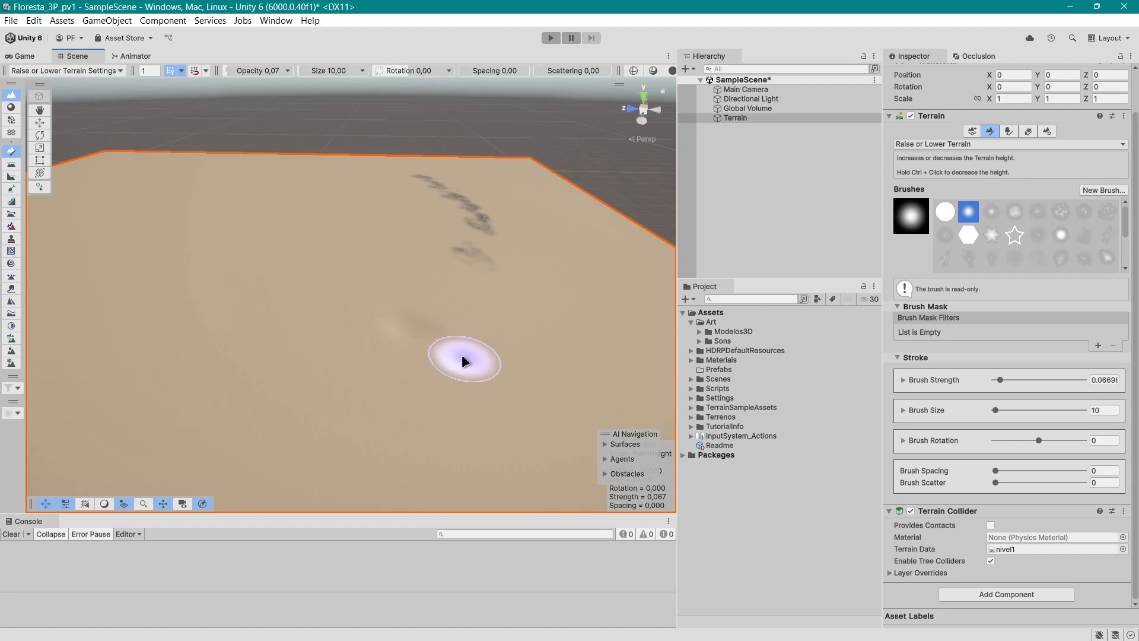
scroll(436, 362, up, 1)
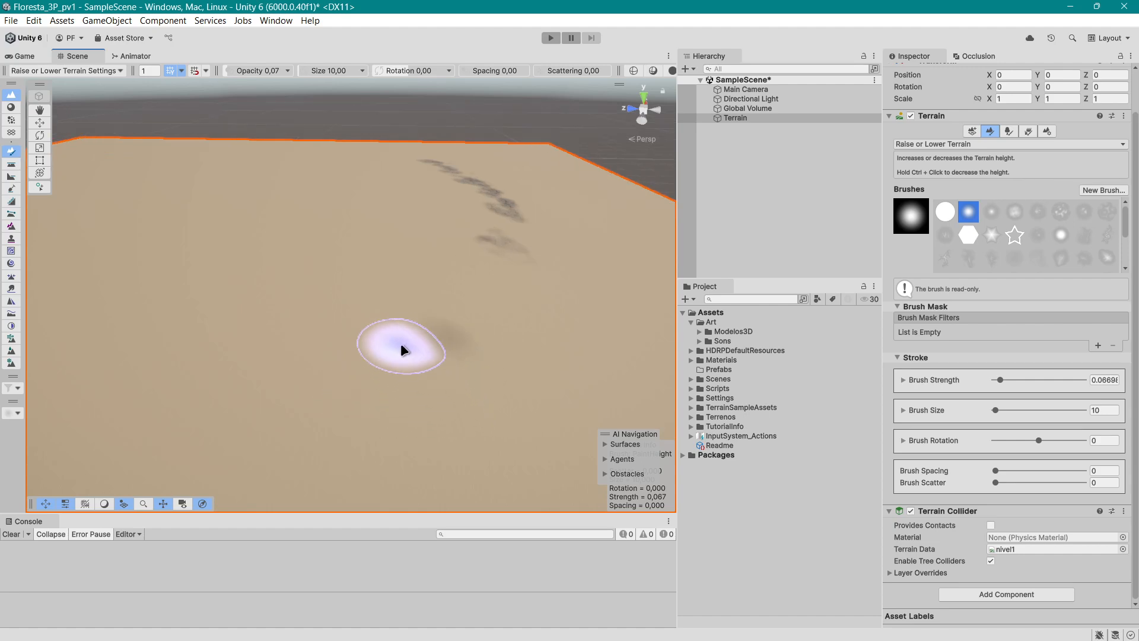
scroll(522, 432, up, 5)
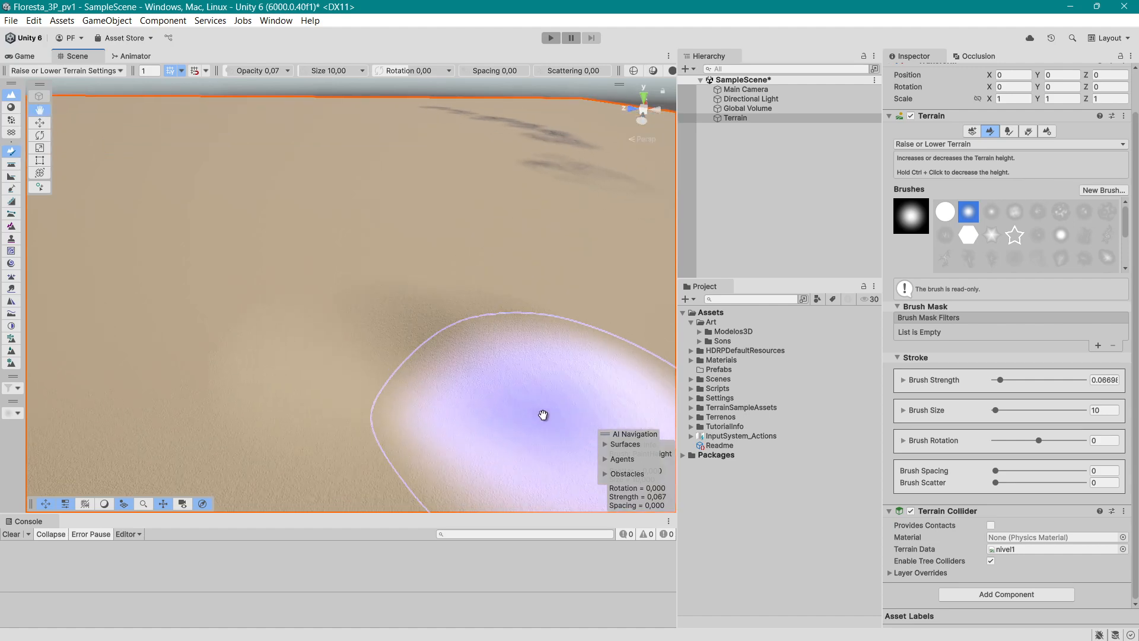
Add a 3D capsule to the scene and reset its transform.
click(689, 69)
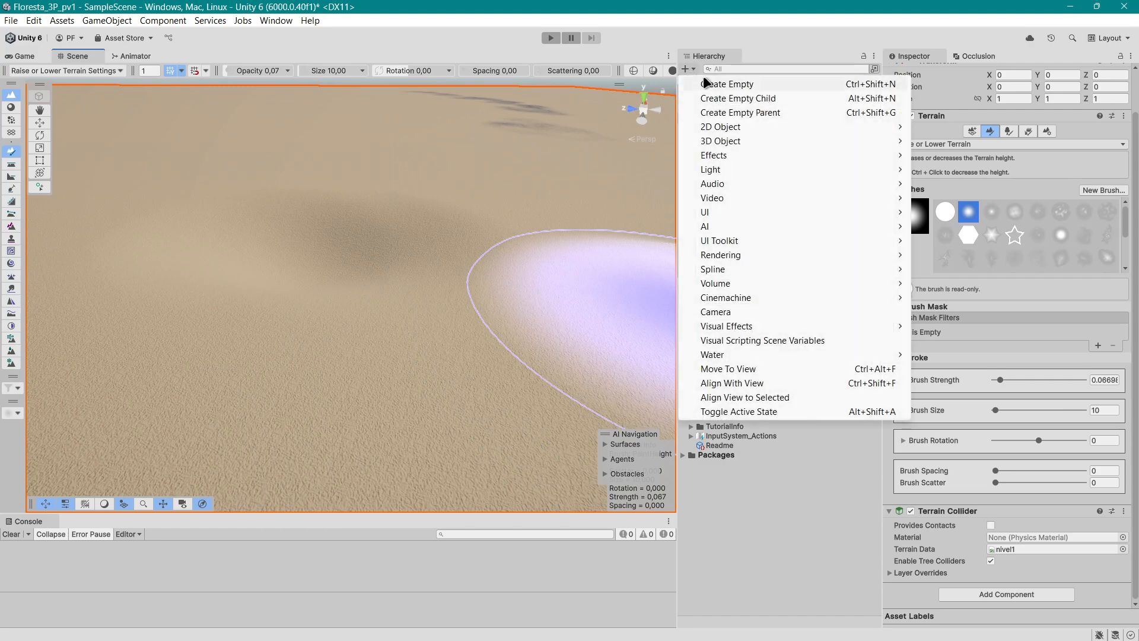
mouse_move(741, 143)
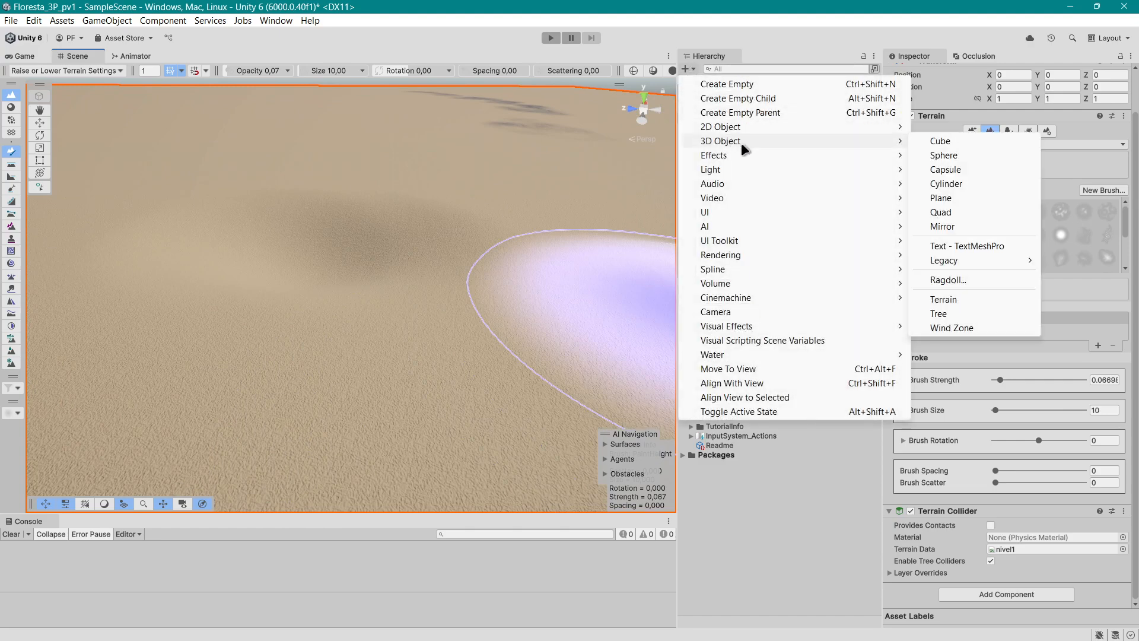
click(952, 170)
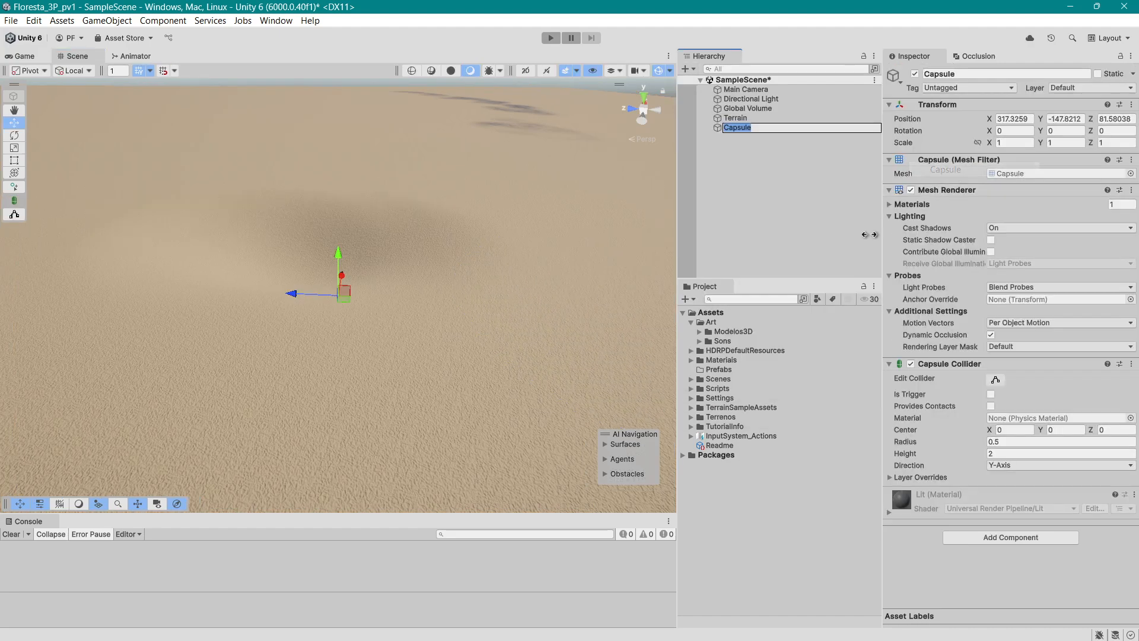
click(15, 123)
drag(340, 254, 350, 106)
click(1131, 105)
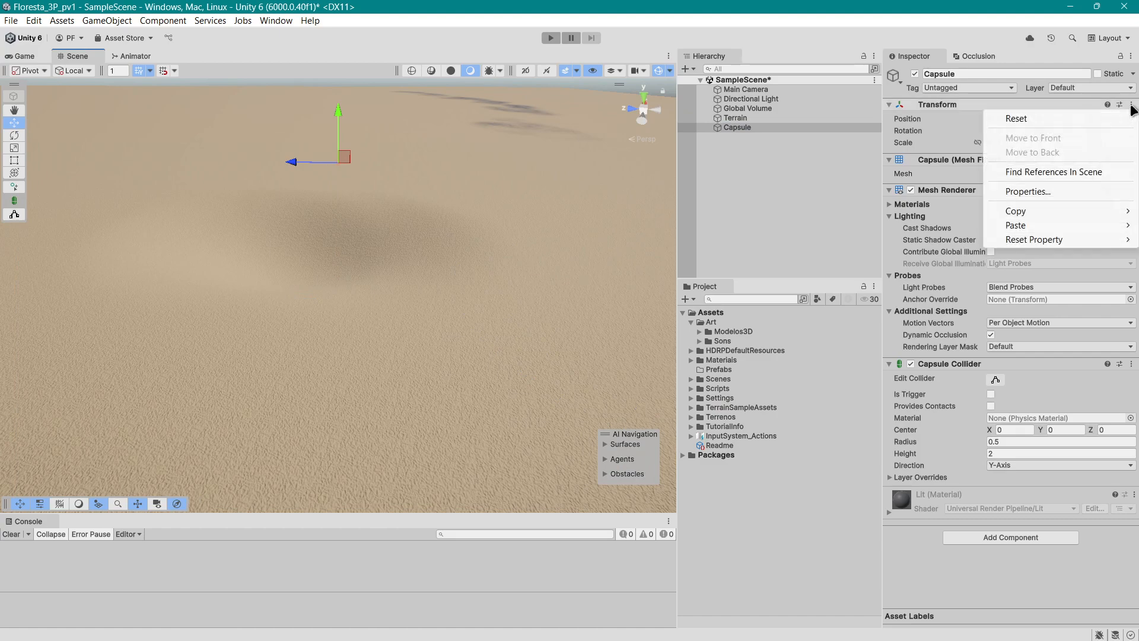
click(1076, 117)
Move the capsule over the terrain to X 72.7, Z 61.6 and raise it above the sand to Y 5.94.
scroll(449, 359, down, 5)
drag(436, 386, 292, 295)
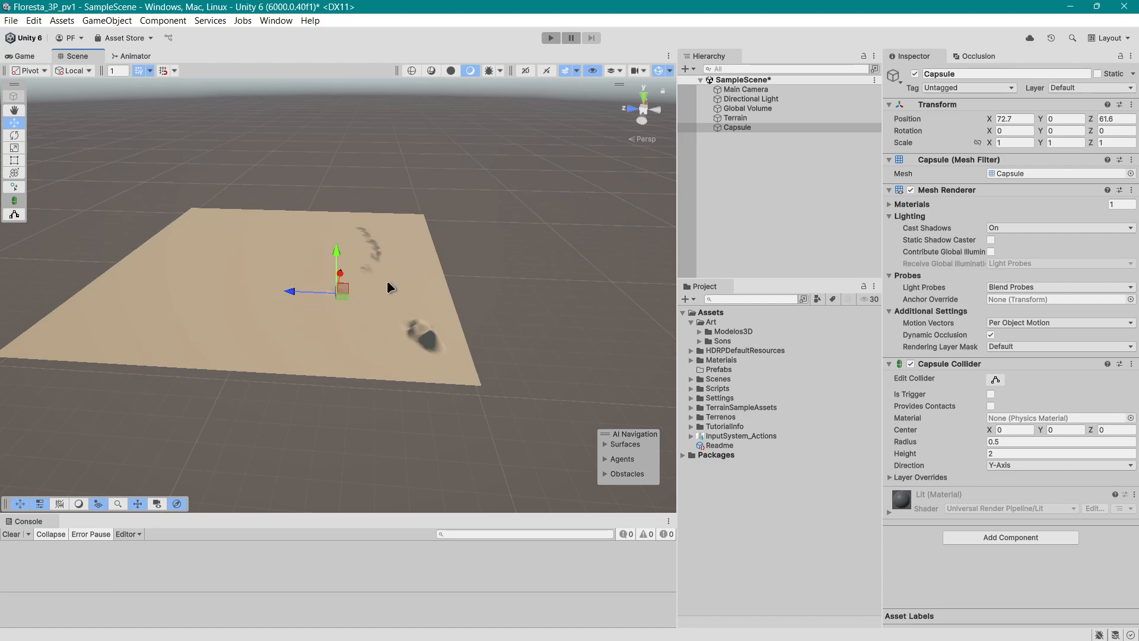
double_click(739, 128)
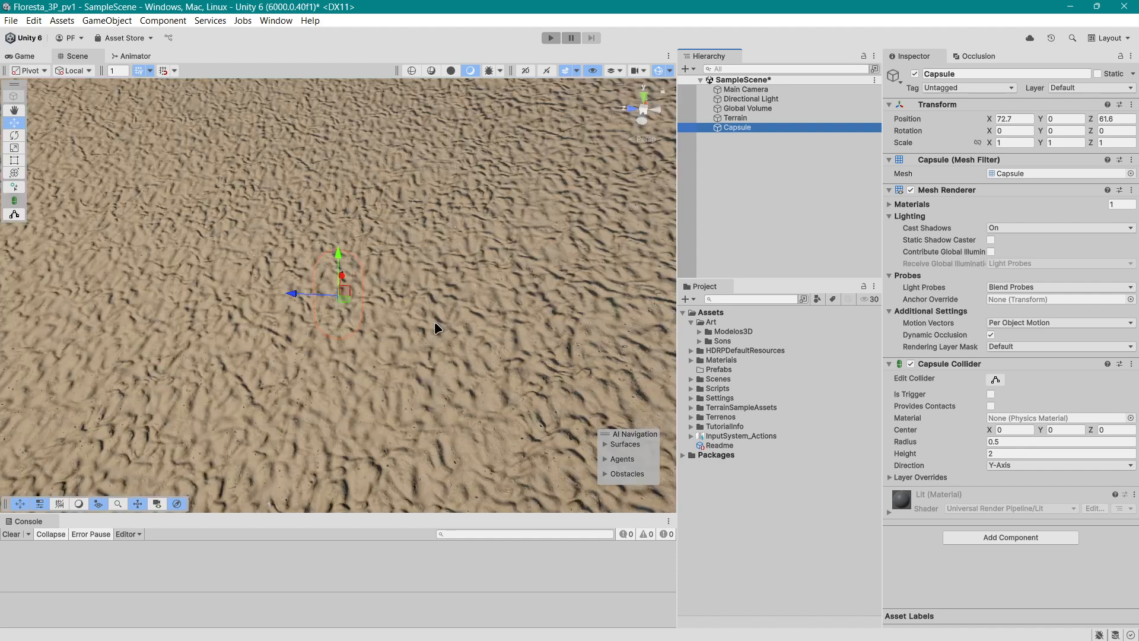
drag(332, 265, 348, 72)
scroll(415, 167, down, 3)
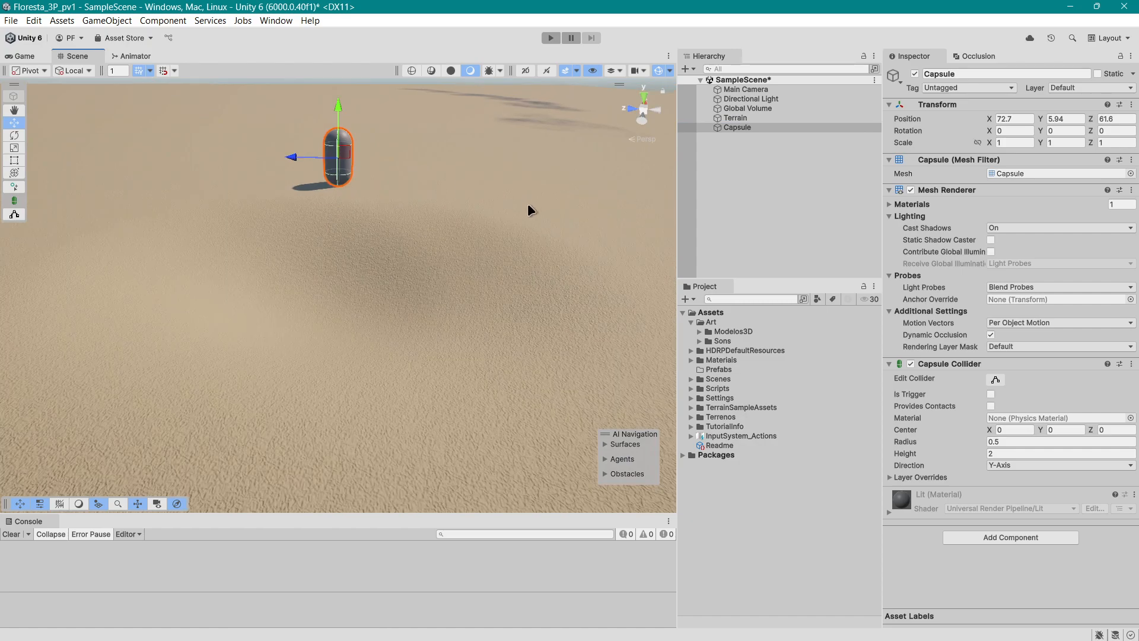
Move the capsule over to the shallow pit at X 65.94 and lower it to Y 4.26.
right_drag(526, 203, 457, 224)
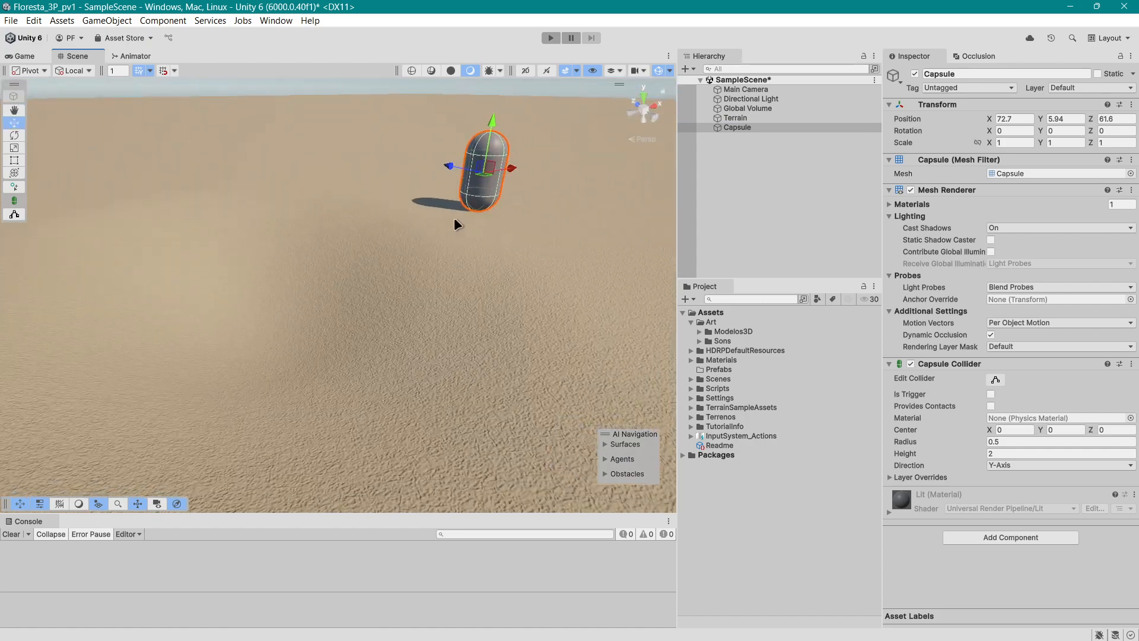
drag(504, 173, 280, 245)
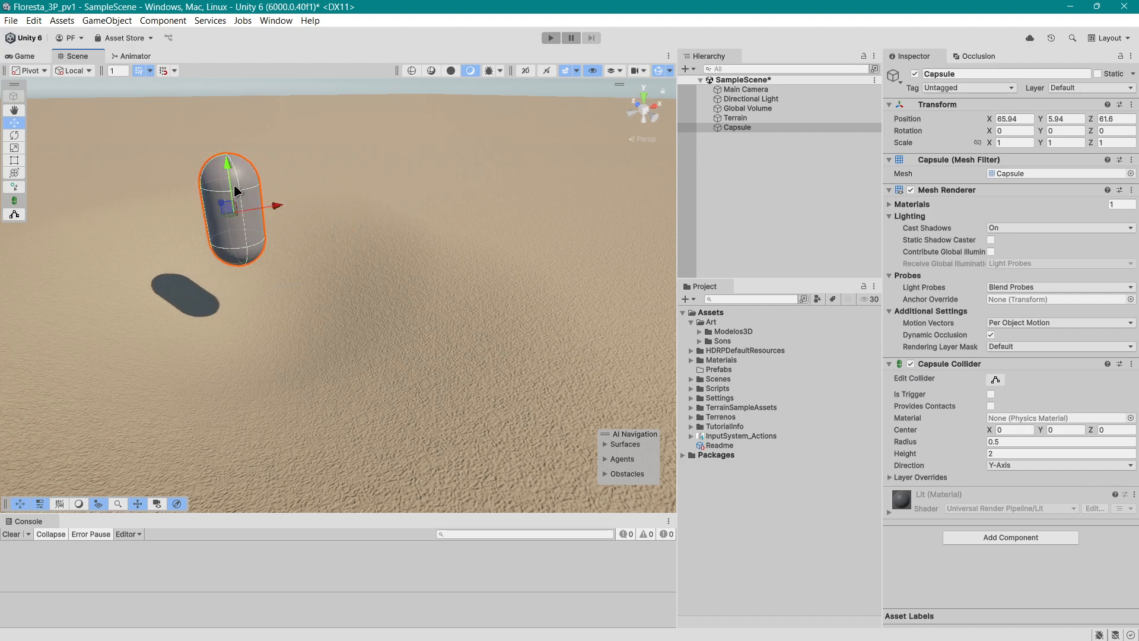
drag(225, 171, 236, 255)
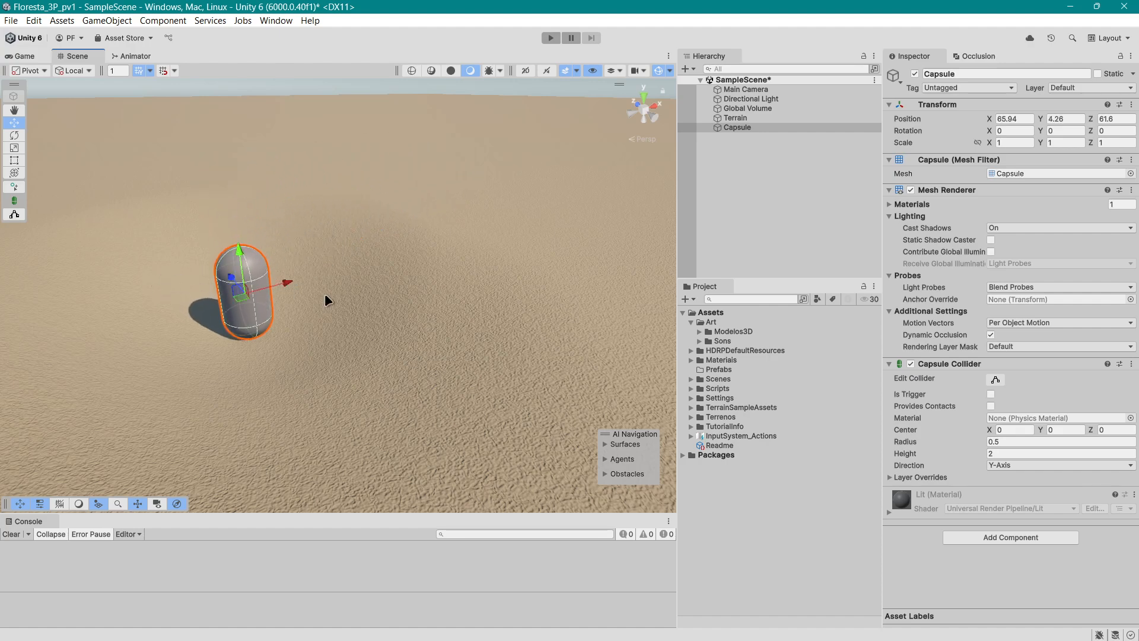
middle_drag(347, 320, 402, 286)
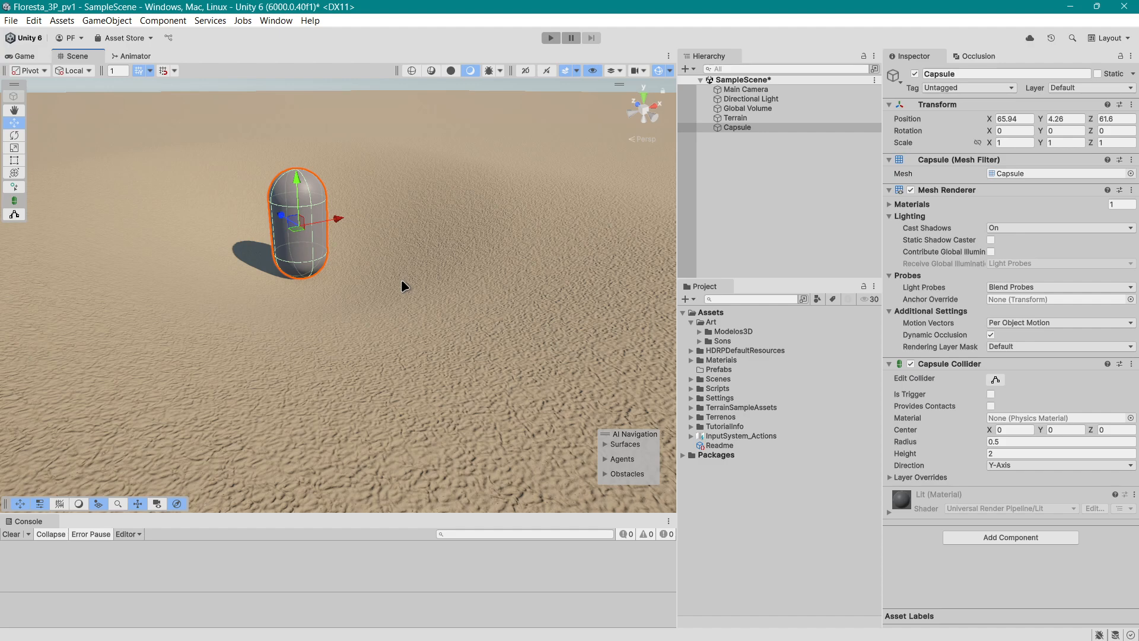
Fine-tune the capsule's position inside the pit to X 65.323, Y 4.542, Z 60.542.
scroll(374, 294, up, 3)
right_drag(346, 392, 362, 364)
mouse_move(361, 364)
middle_down()
mouse_move(363, 322)
mouse_move(374, 352)
middle_up()
drag(325, 323, 391, 302)
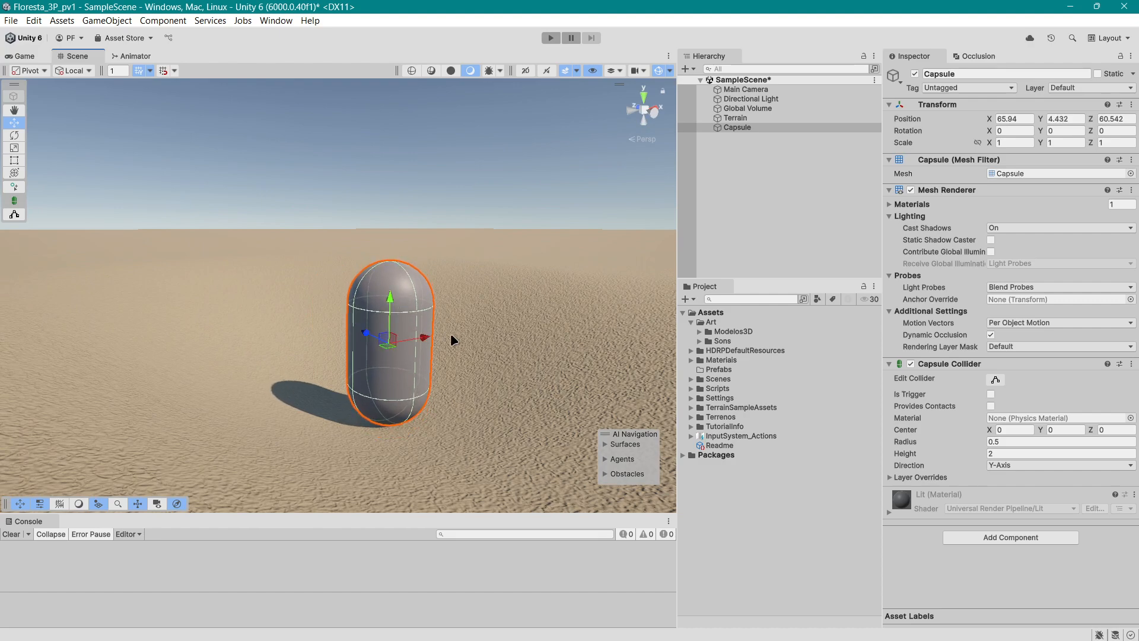
drag(423, 338, 398, 355)
drag(346, 315, 348, 297)
Compare the capsule's height with the depth of the pit from several angles.
middle_drag(420, 335, 517, 435)
scroll(351, 356, up, 3)
scroll(465, 404, down, 6)
right_drag(267, 407, 316, 412)
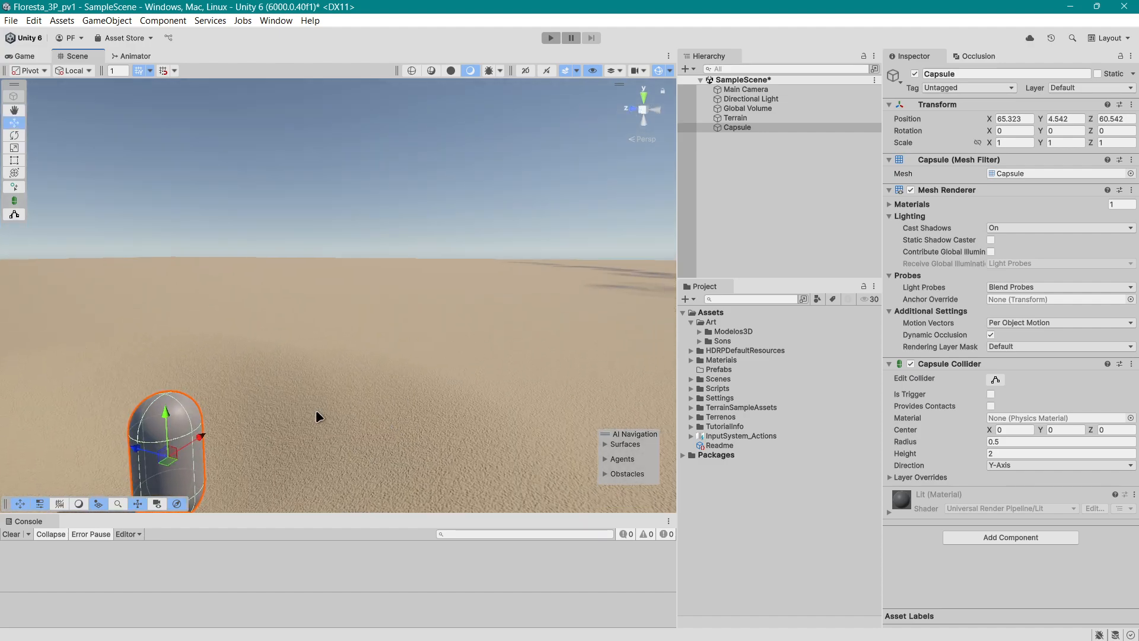
middle_drag(302, 442, 392, 364)
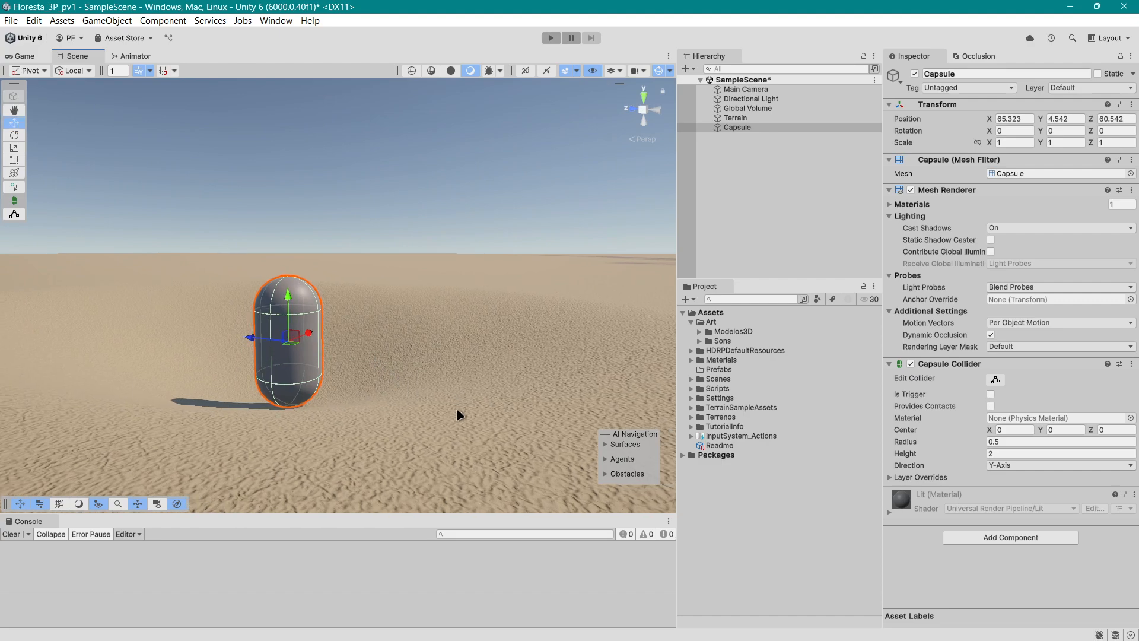
scroll(457, 409, down, 3)
middle_drag(477, 322, 465, 371)
right_drag(561, 279, 448, 349)
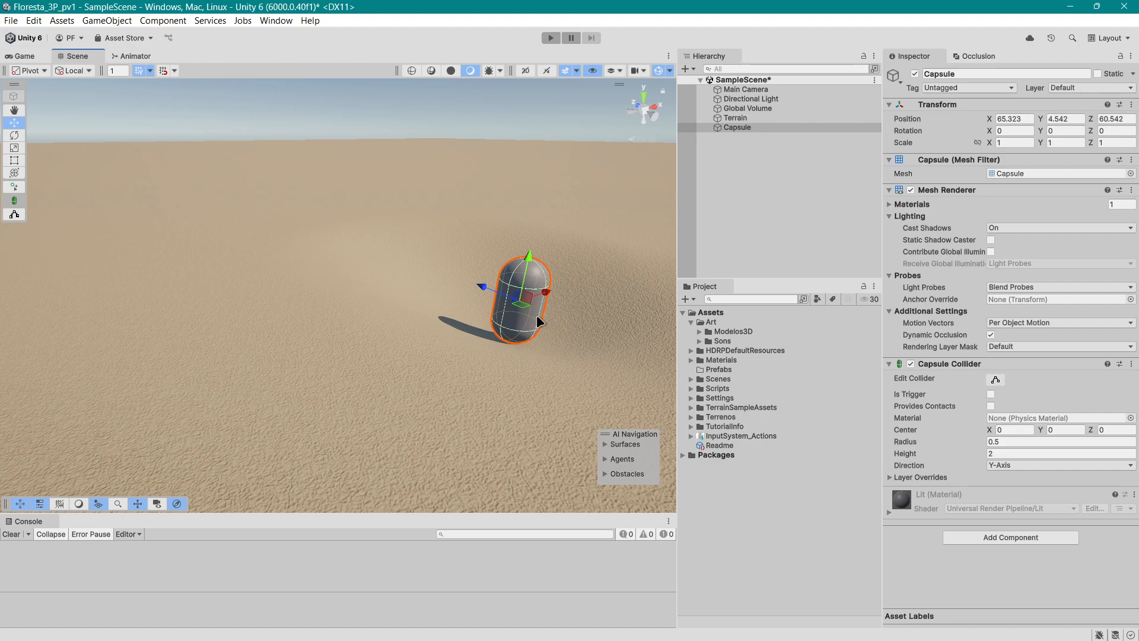
Move the capsule out of the pit onto the flat sand at X 74.63, Y 6.02.
drag(524, 300, 675, 193)
middle_drag(547, 238, 453, 241)
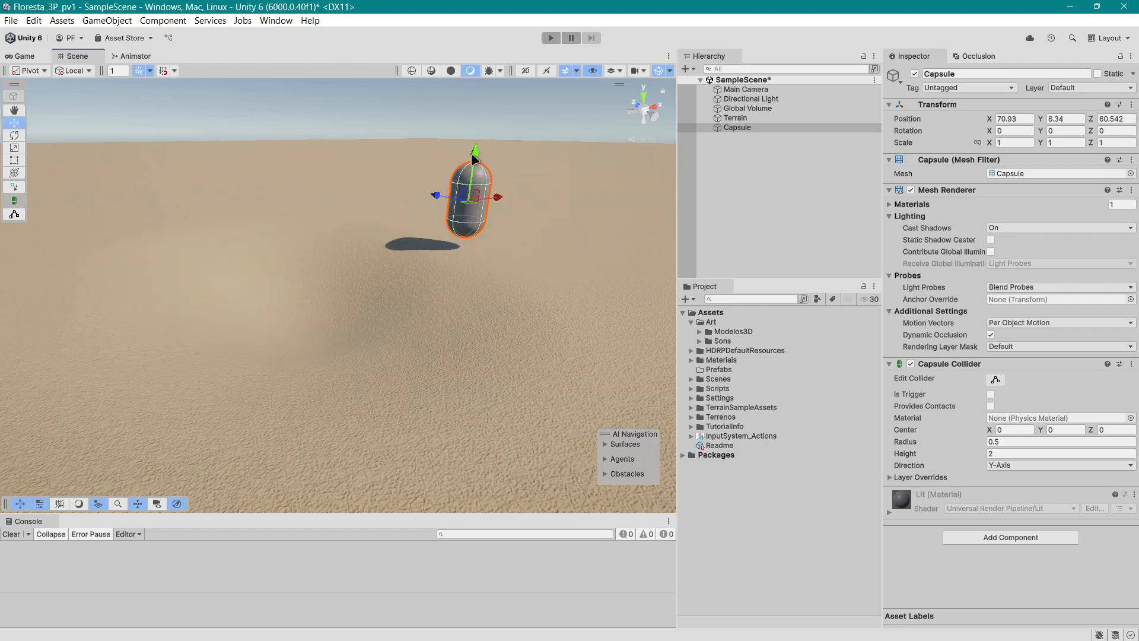
drag(493, 195, 571, 195)
middle_drag(511, 331, 419, 360)
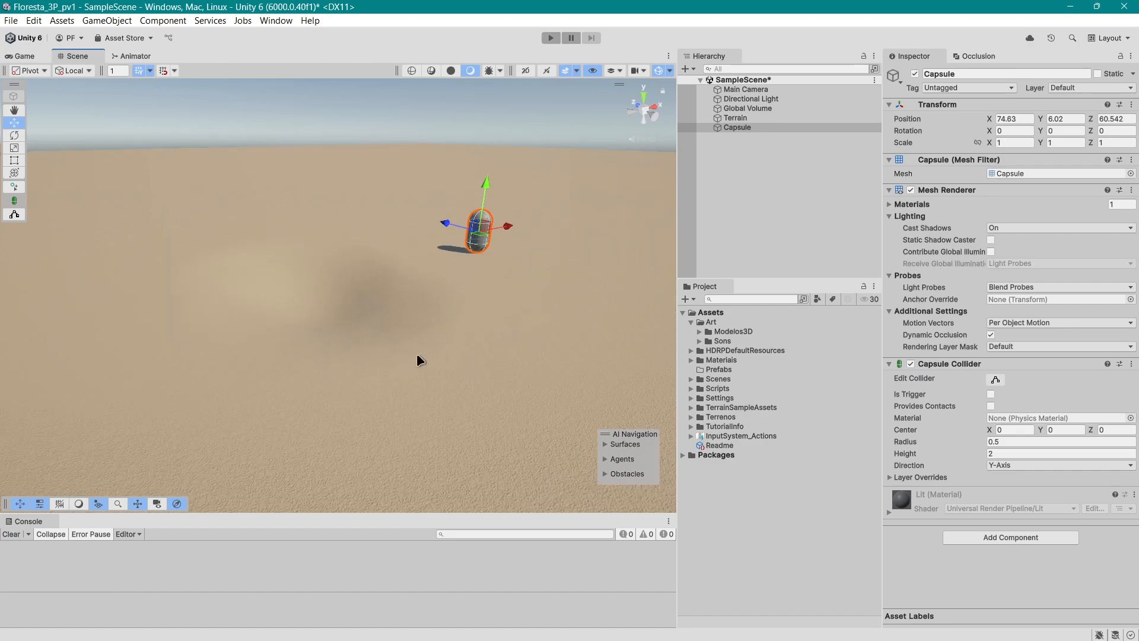
scroll(418, 338, up, 1)
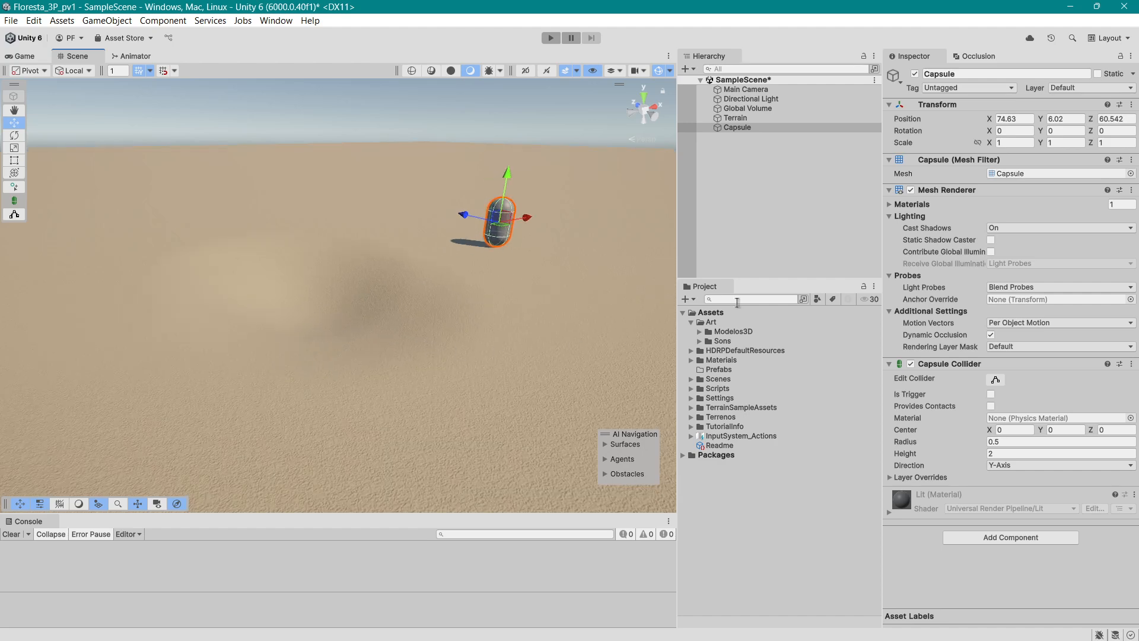
Select the terrain and reduce the Raise or Lower brush strength to about 0.054.
click(765, 118)
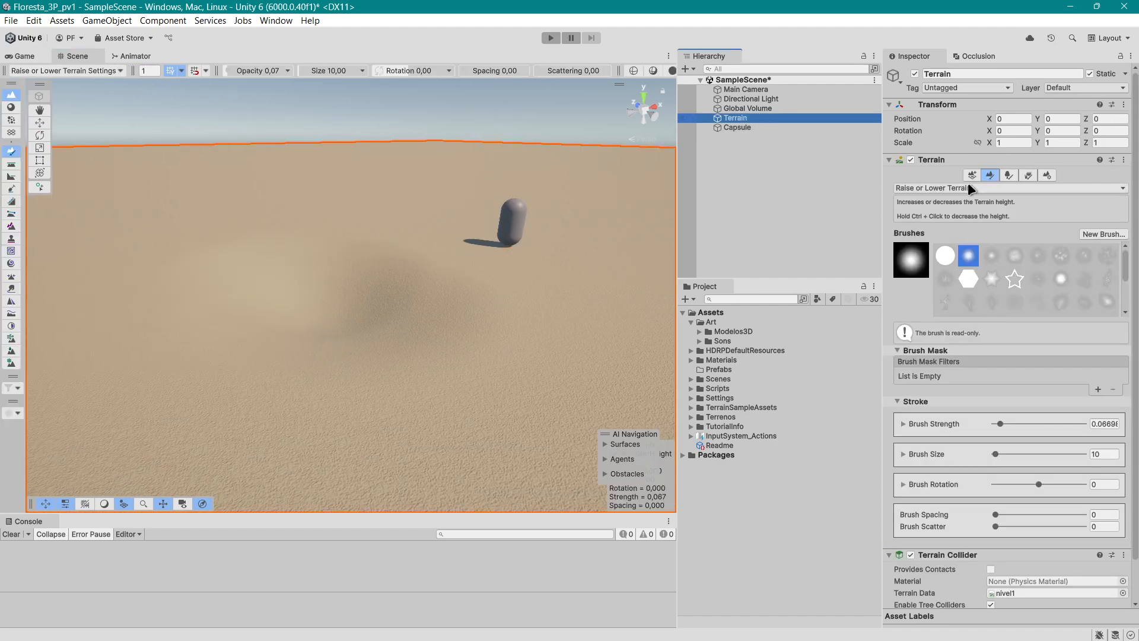
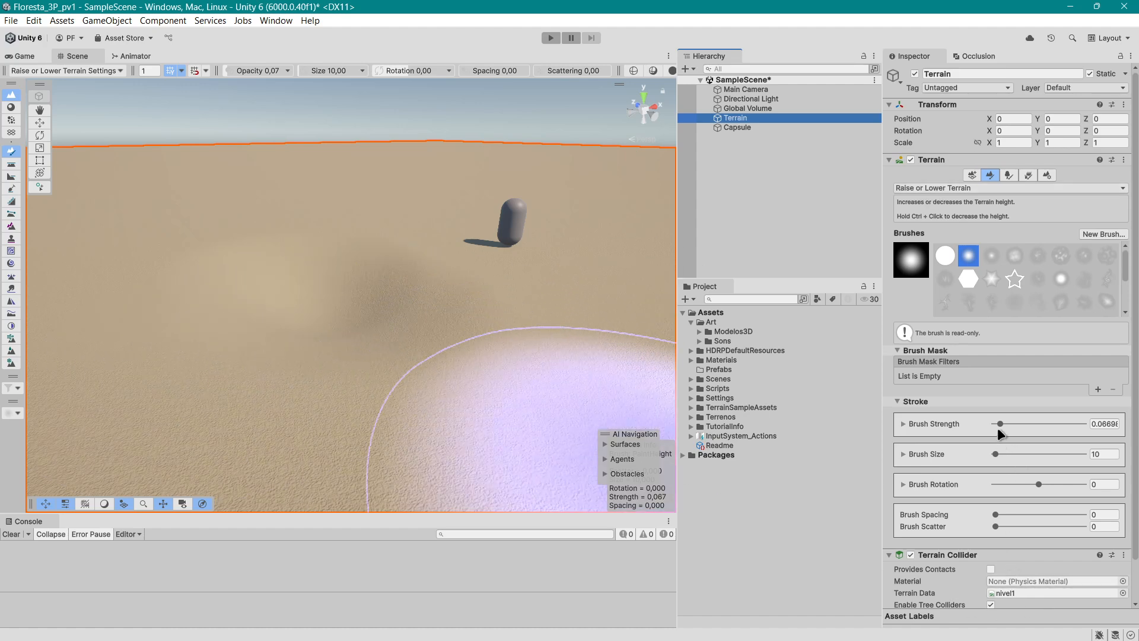
drag(1000, 424, 999, 425)
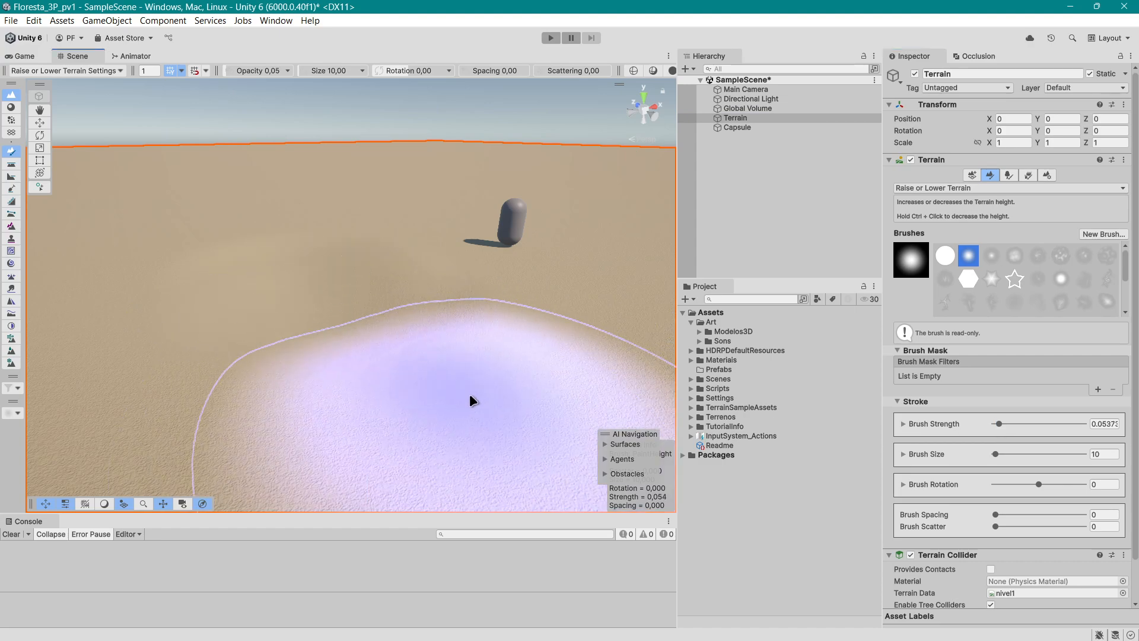
Try moving the capsule along the X axis to 64.56, onto the shallow sculpted area, and undo the move.
scroll(356, 385, up, 1)
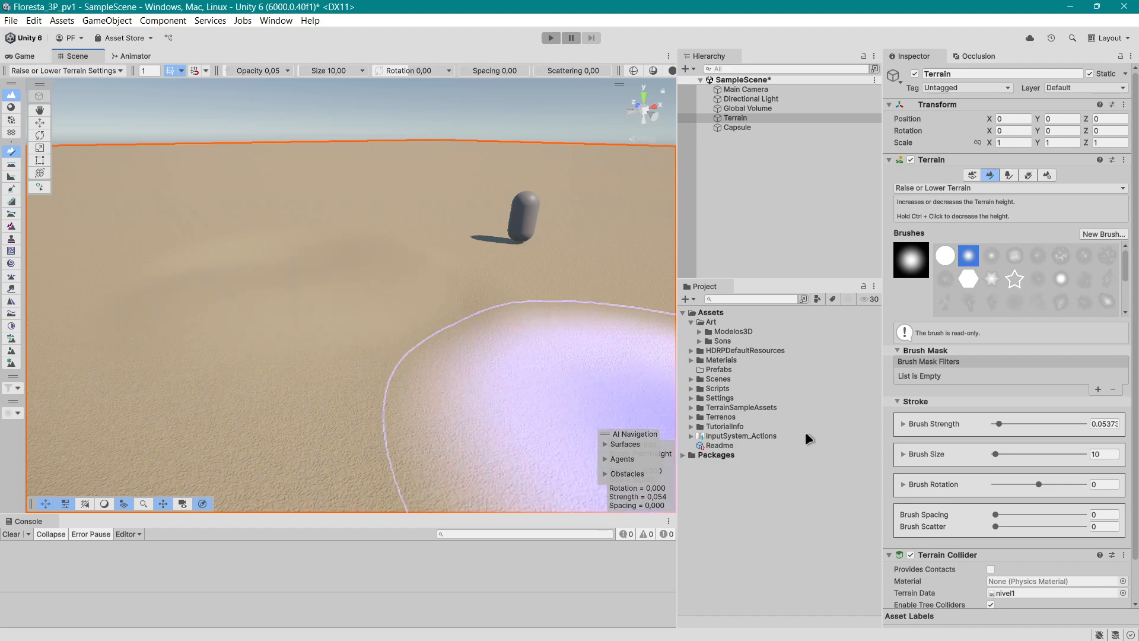
click(740, 127)
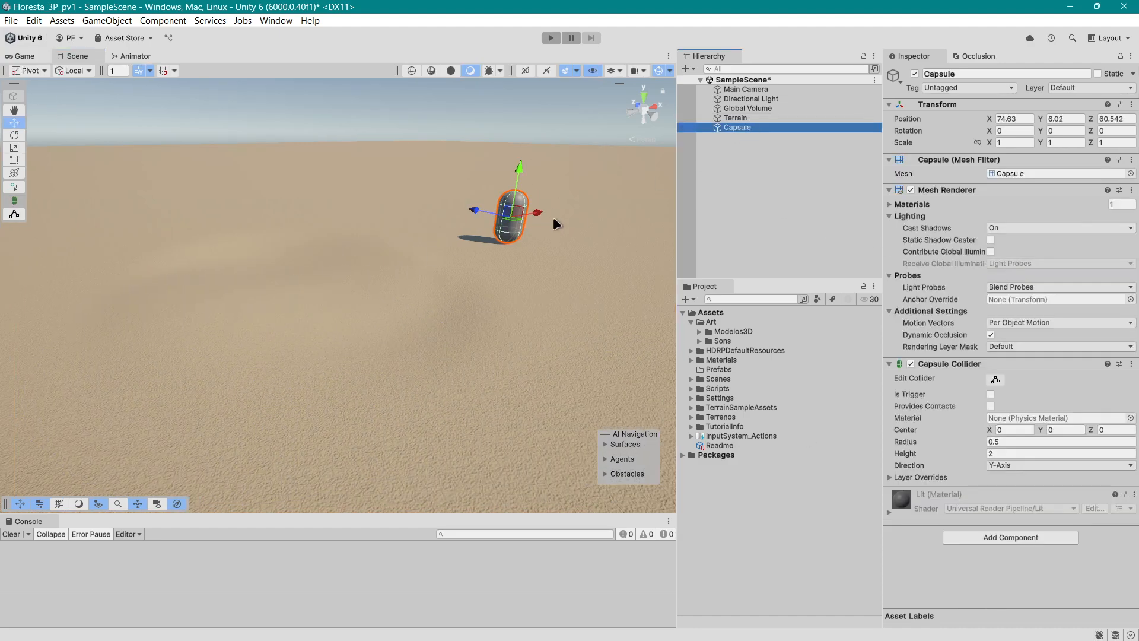
drag(538, 212, 275, 321)
middle_drag(275, 321, 354, 344)
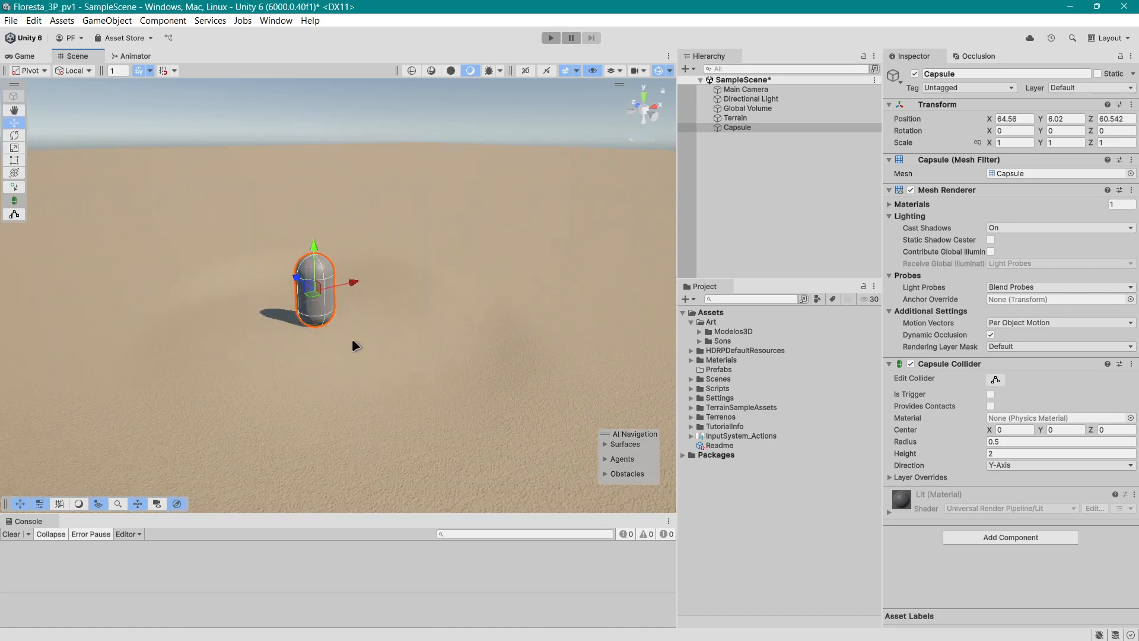
key(ctrl+z)
click(357, 340)
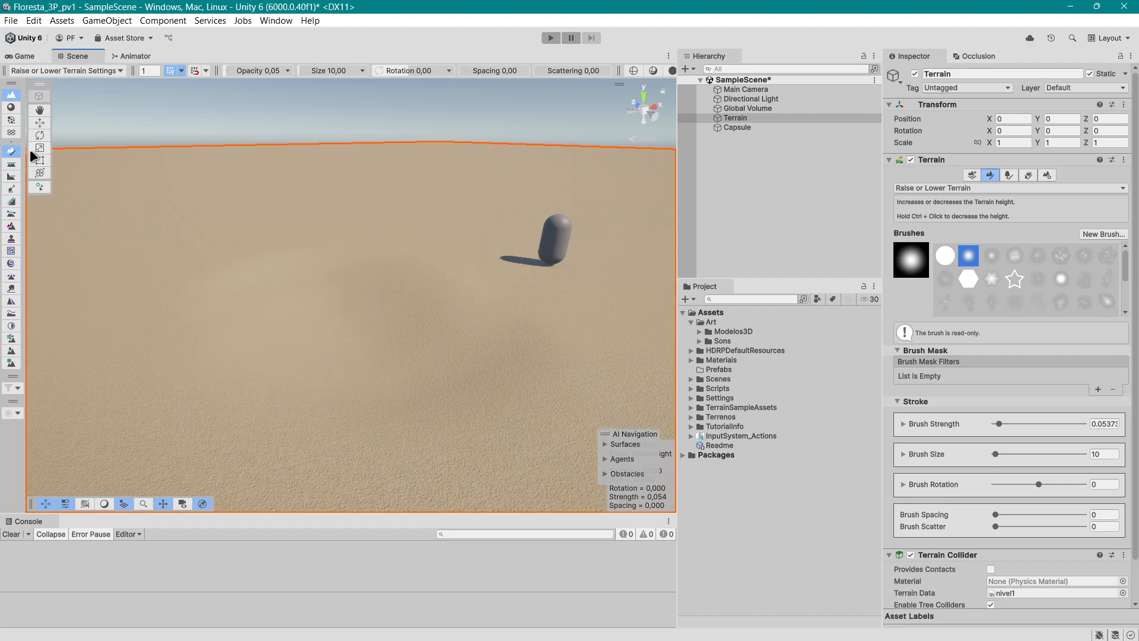
Reselect the capsule and move it slightly along the X axis to 73.71.
click(39, 122)
click(738, 127)
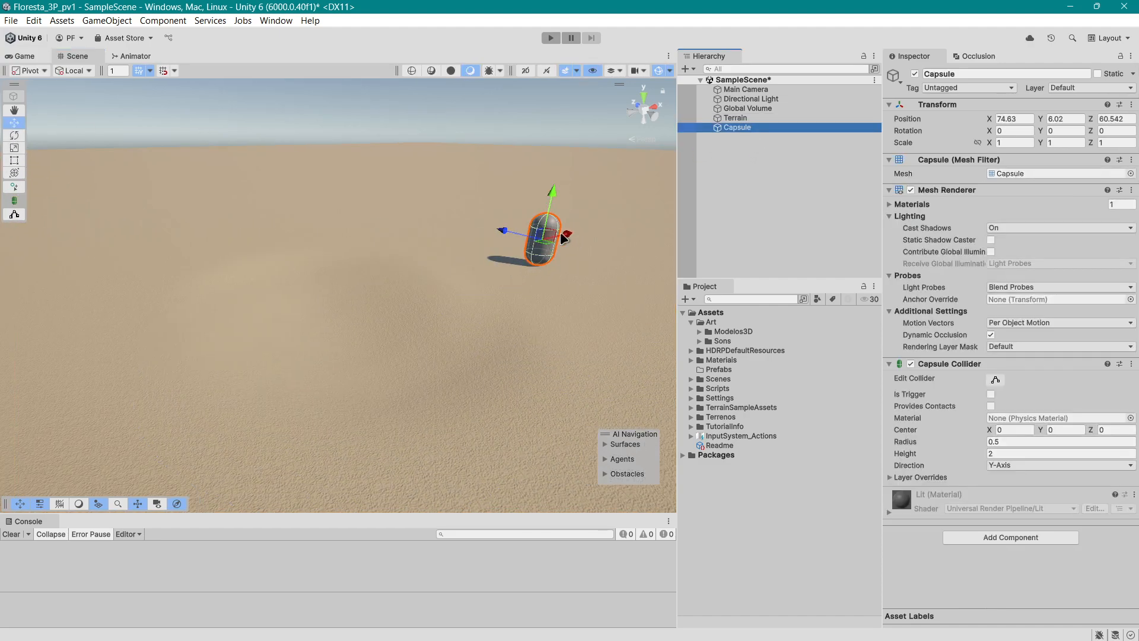
mouse_move(569, 239)
mouse_down()
mouse_move(339, 315)
mouse_move(341, 301)
mouse_move(483, 256)
mouse_up()
scroll(378, 326, down, 3)
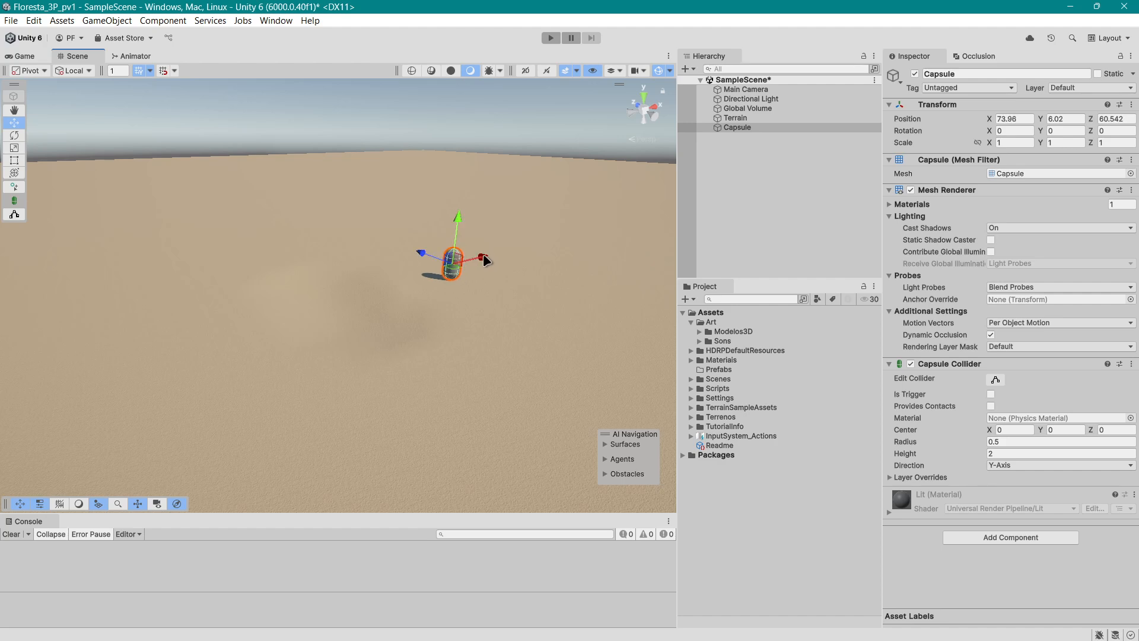
scroll(487, 329, down, 3)
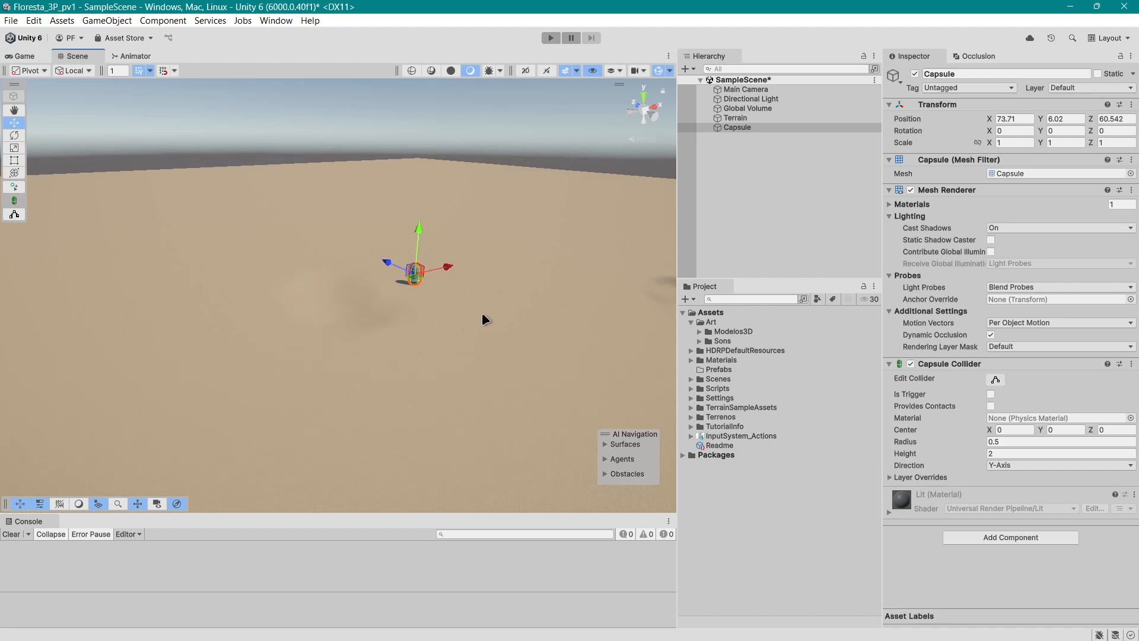
Select the terrain and activate its Raise or Lower Terrain painting with brush size 10 and strength about 0.054.
middle_drag(514, 294, 468, 391)
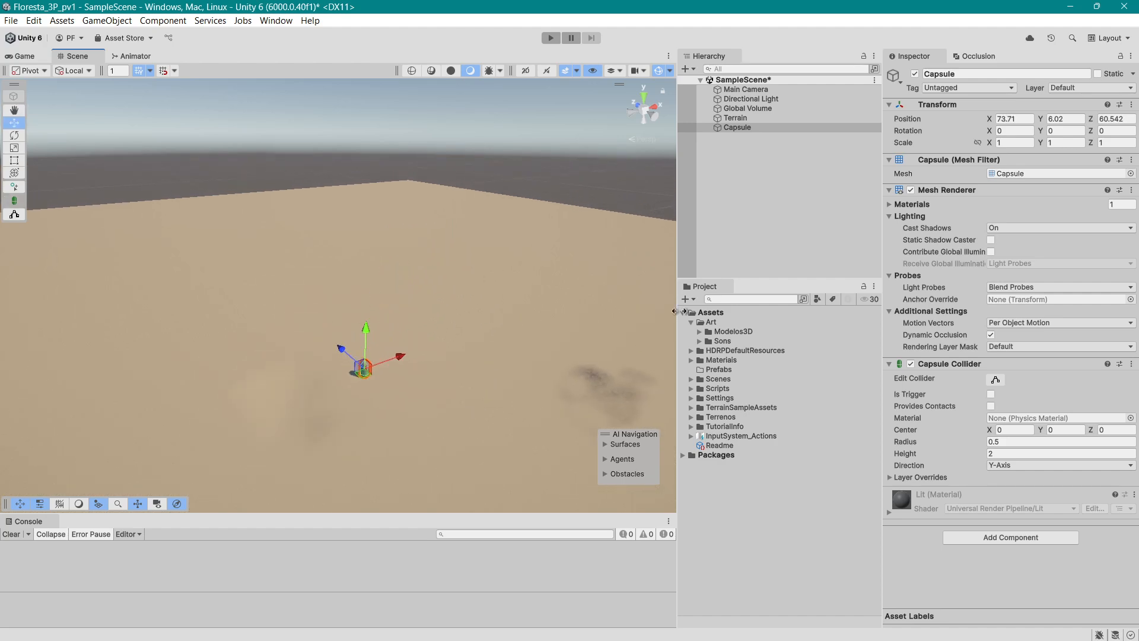
right_drag(583, 306, 781, 221)
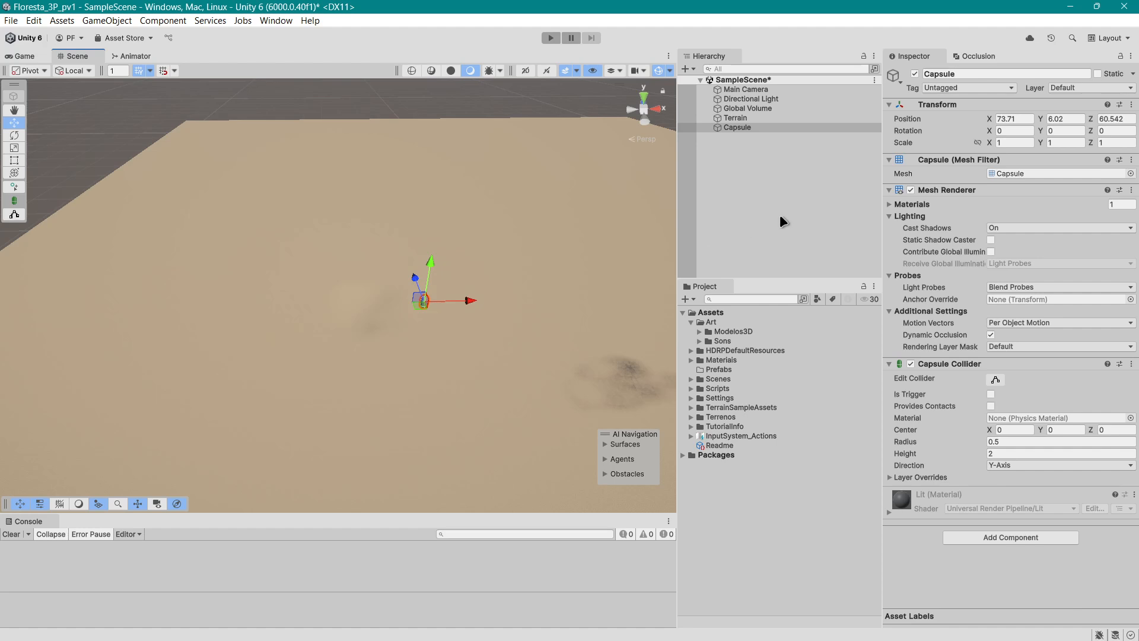
click(781, 118)
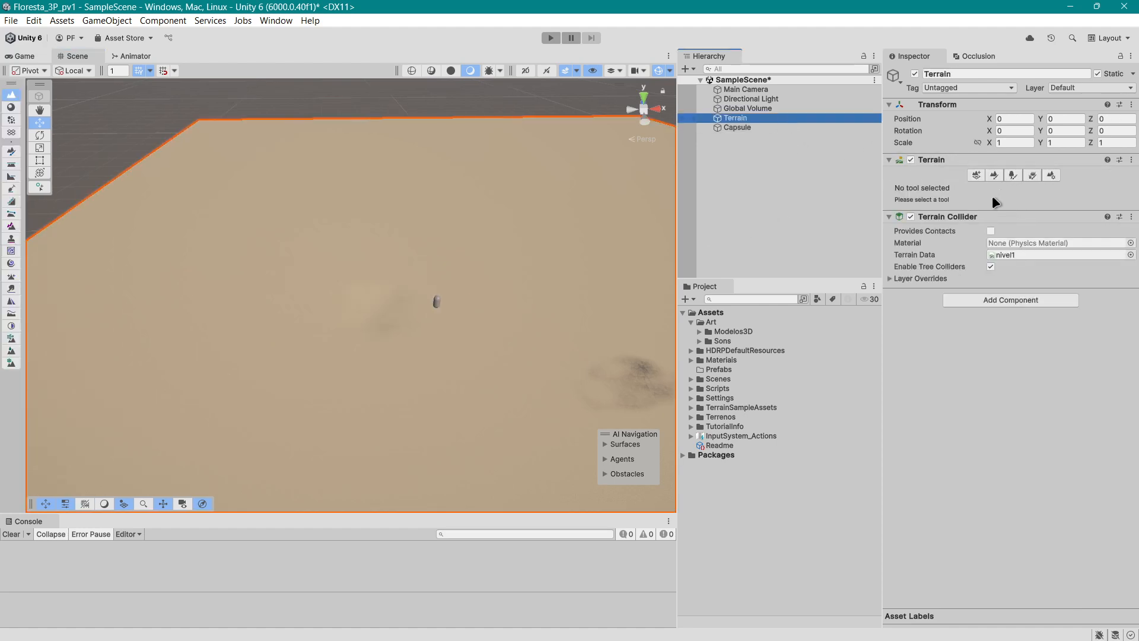
click(993, 175)
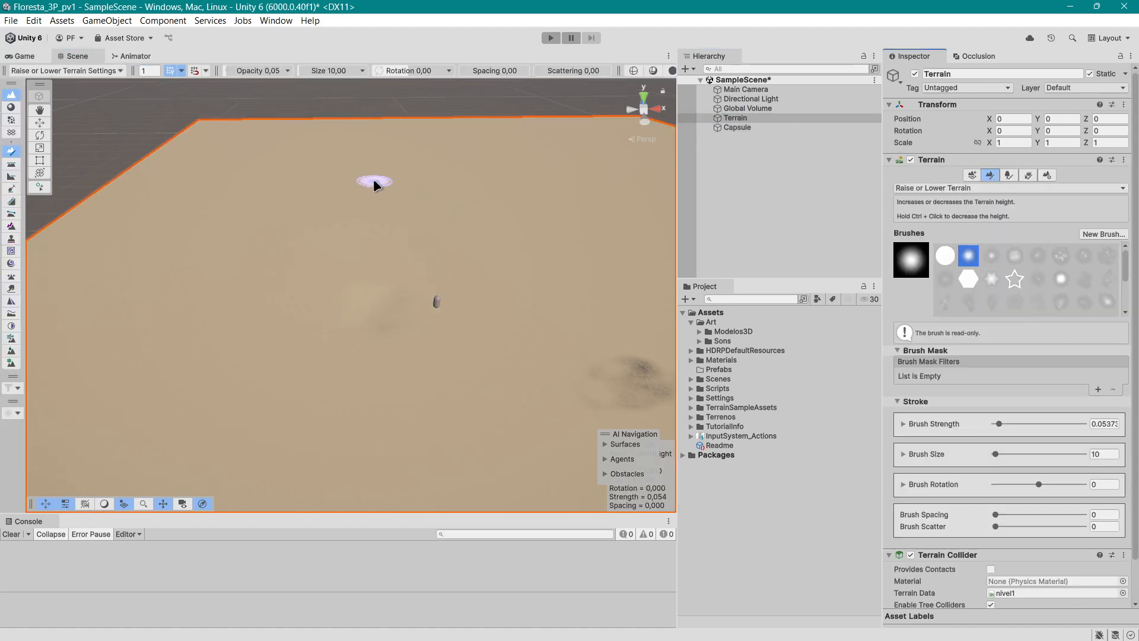
Lower the ground in overlapping strokes along the terrain's outer edge near the mounds to carve a long trench.
scroll(324, 301, down, 2)
mouse_move(323, 297)
right_down()
mouse_move(325, 348)
mouse_move(432, 318)
mouse_move(453, 325)
right_up()
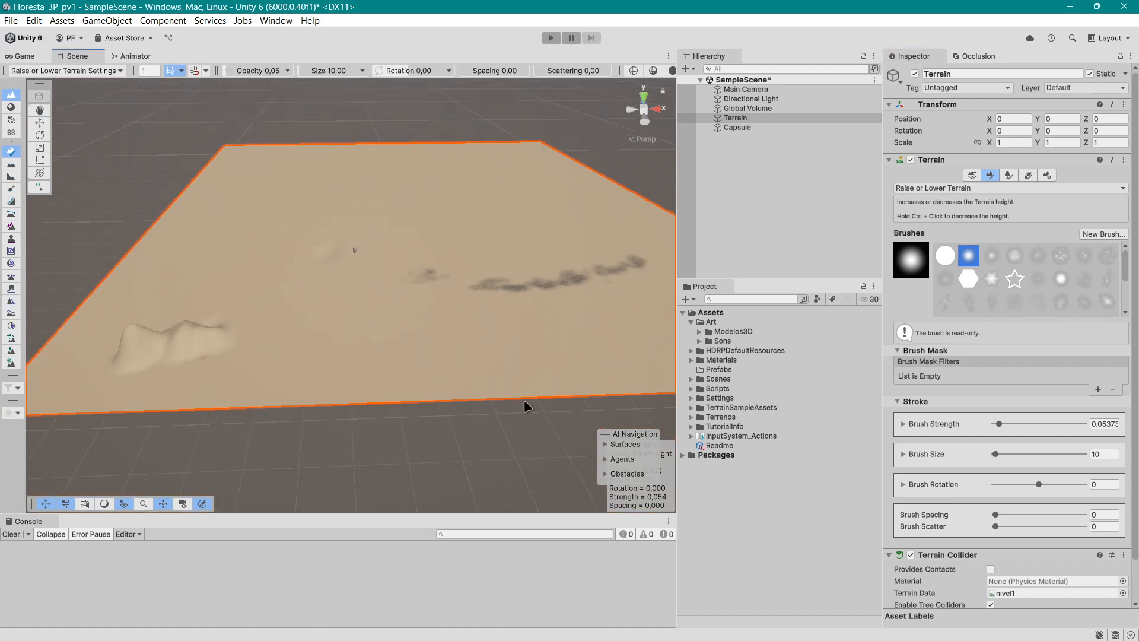
right_drag(525, 400, 385, 289)
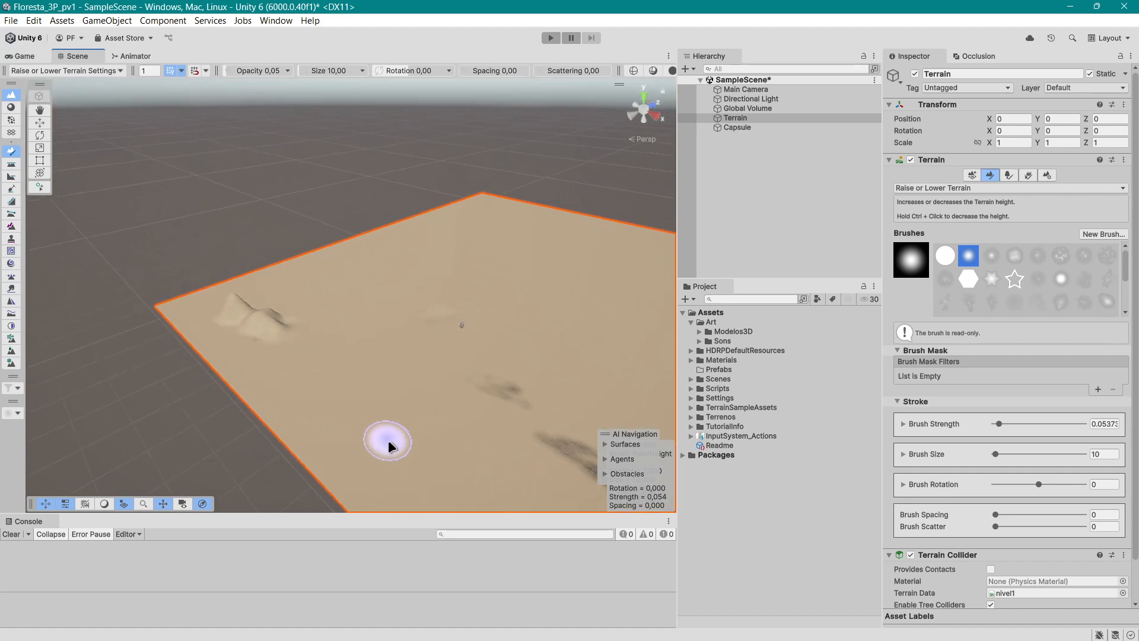
middle_drag(387, 445, 427, 381)
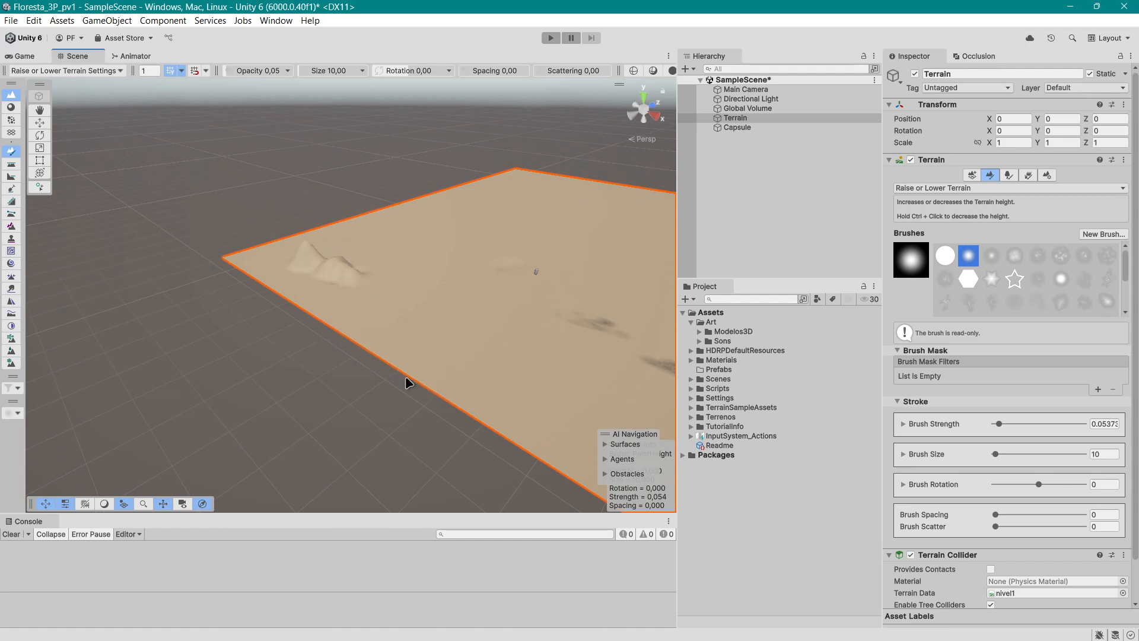
right_drag(440, 404, 458, 382)
middle_drag(458, 381, 442, 356)
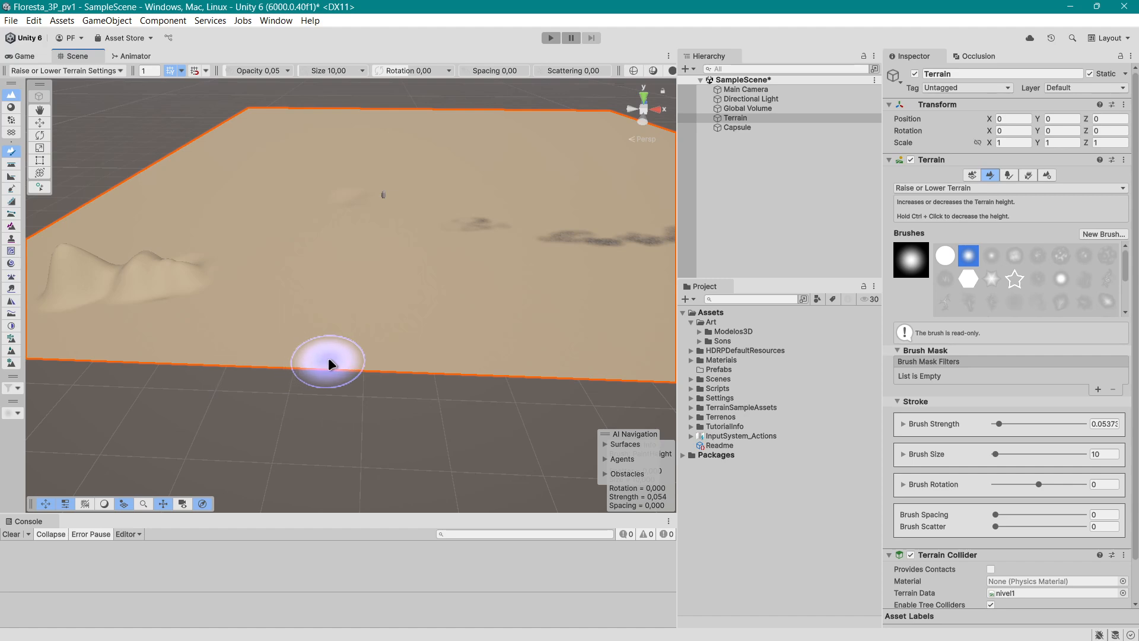
mouse_move(330, 359)
mouse_down()
mouse_move(422, 371)
mouse_move(331, 373)
mouse_up()
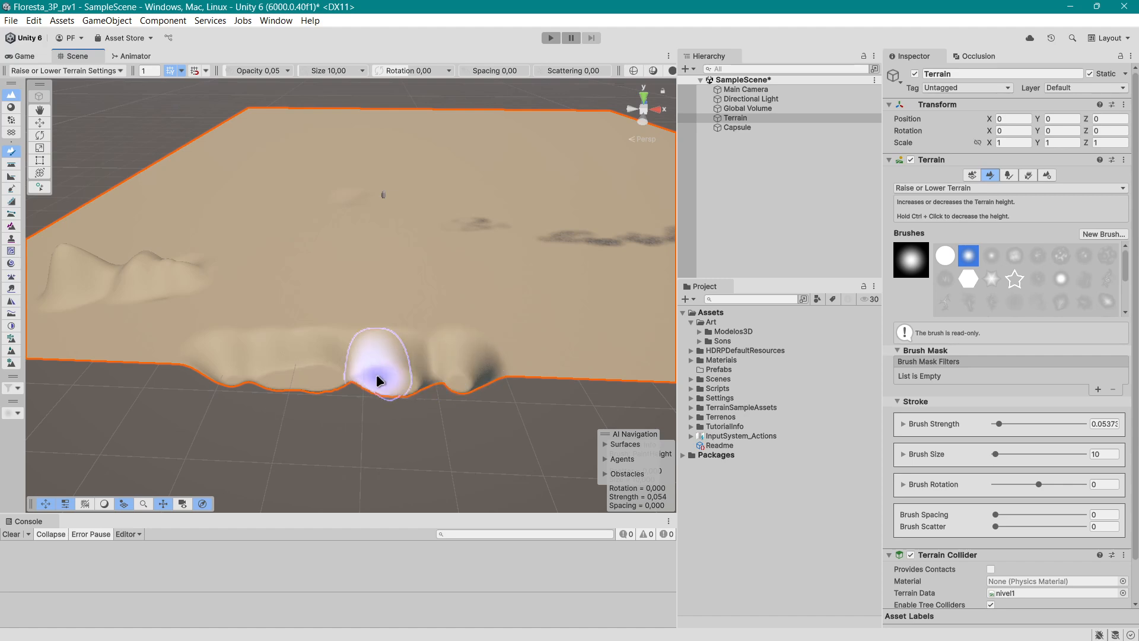
click(512, 377)
click(511, 357)
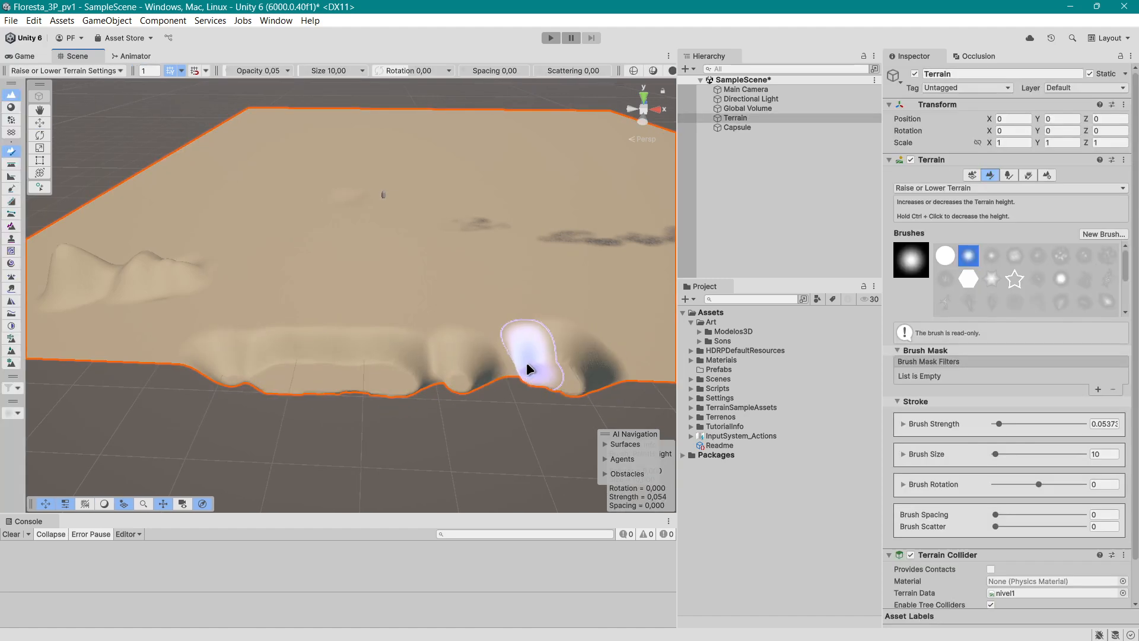
drag(525, 363, 413, 376)
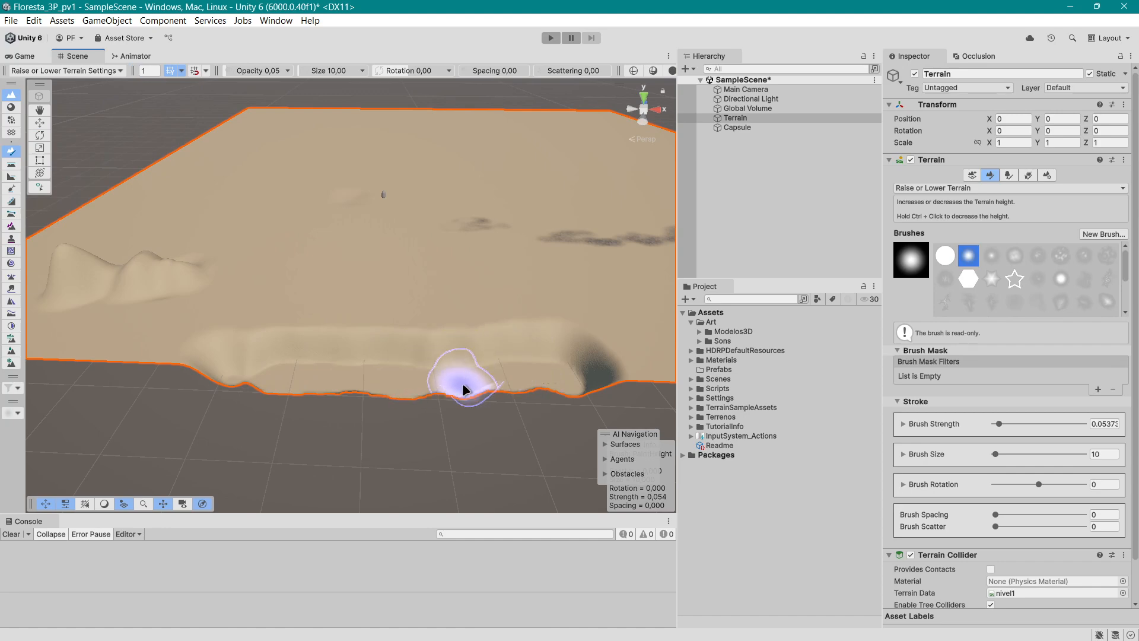
Lower the bumps left along the outer rim of the edge trench so its floor runs open to the terrain border.
right_drag(266, 378, 358, 394)
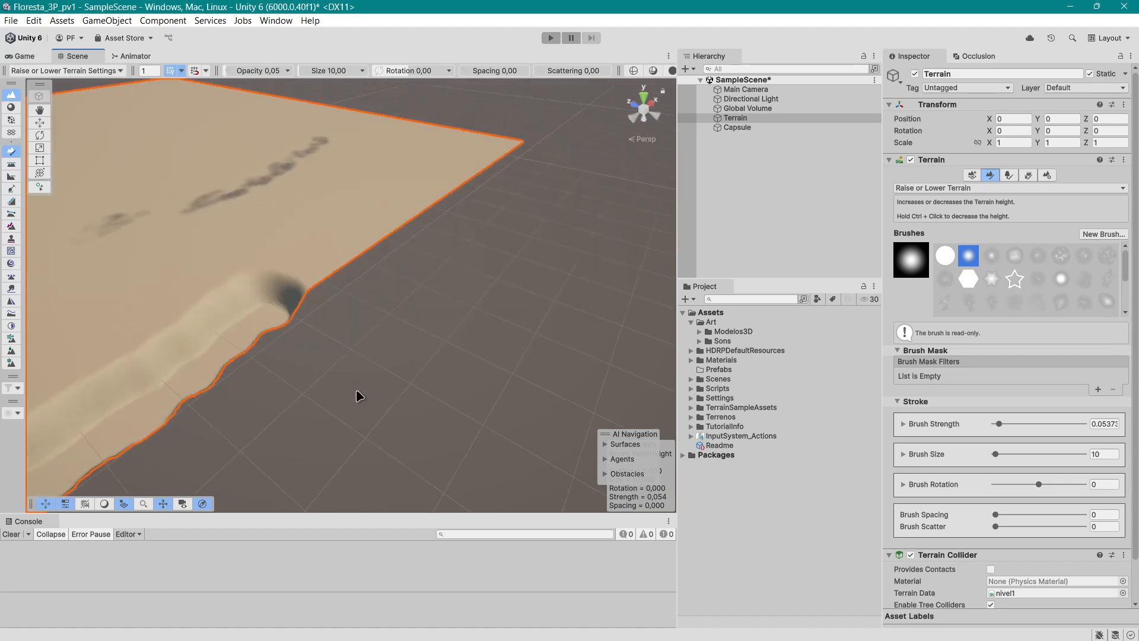
middle_drag(359, 394, 521, 336)
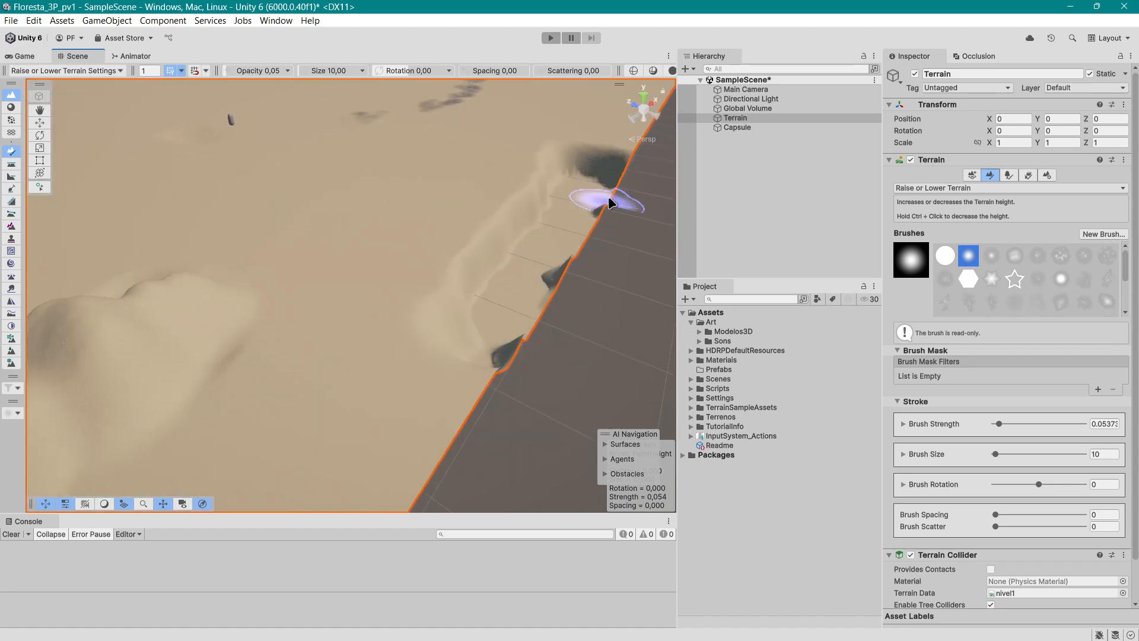
mouse_move(574, 248)
mouse_down()
mouse_move(597, 216)
mouse_move(492, 358)
mouse_up()
right_drag(340, 353, 415, 359)
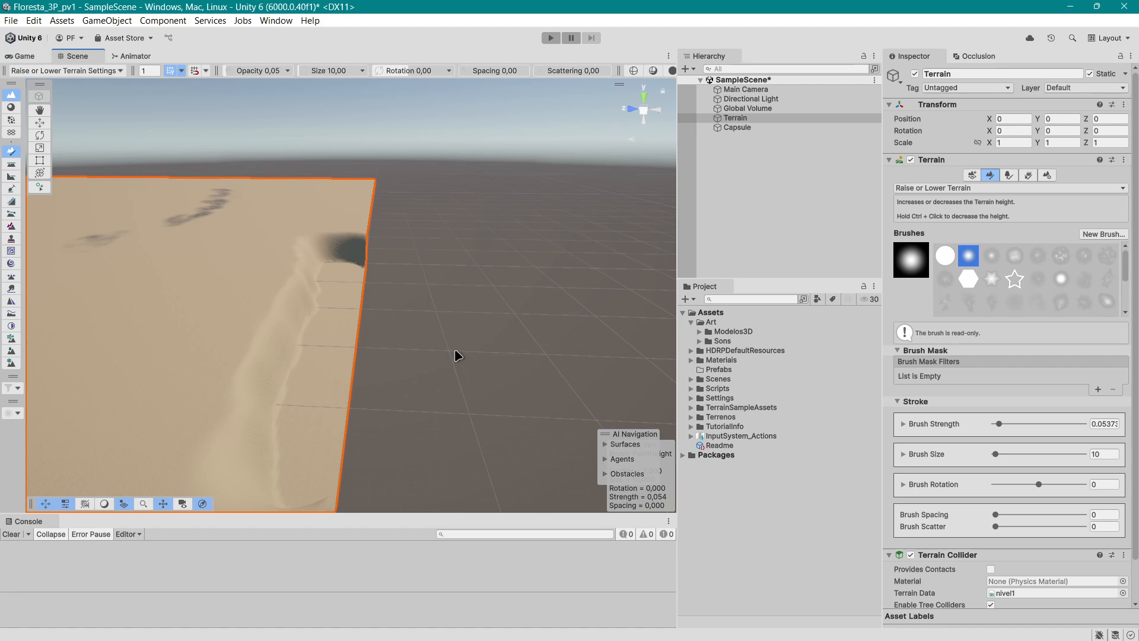
mouse_move(454, 348)
middle_down()
mouse_move(491, 329)
mouse_move(452, 368)
middle_up()
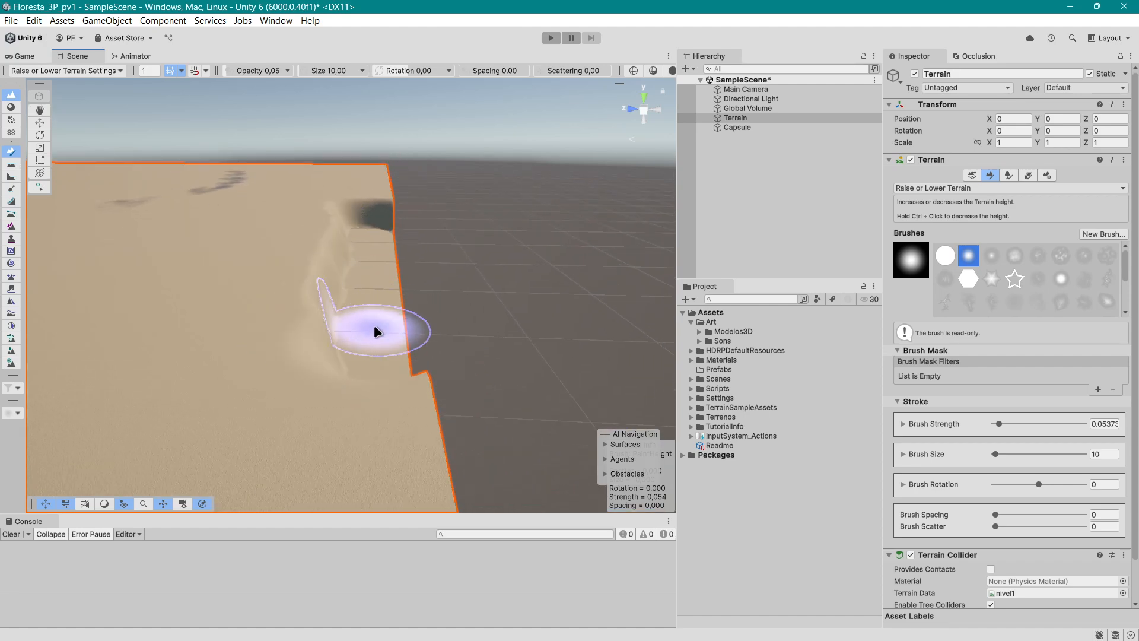
Switch to the Hydraulic Erosion tool and erode the inner wall of the edge trench with brush size 23.705.
scroll(472, 303, down, 2)
middle_drag(472, 303, 443, 314)
click(949, 187)
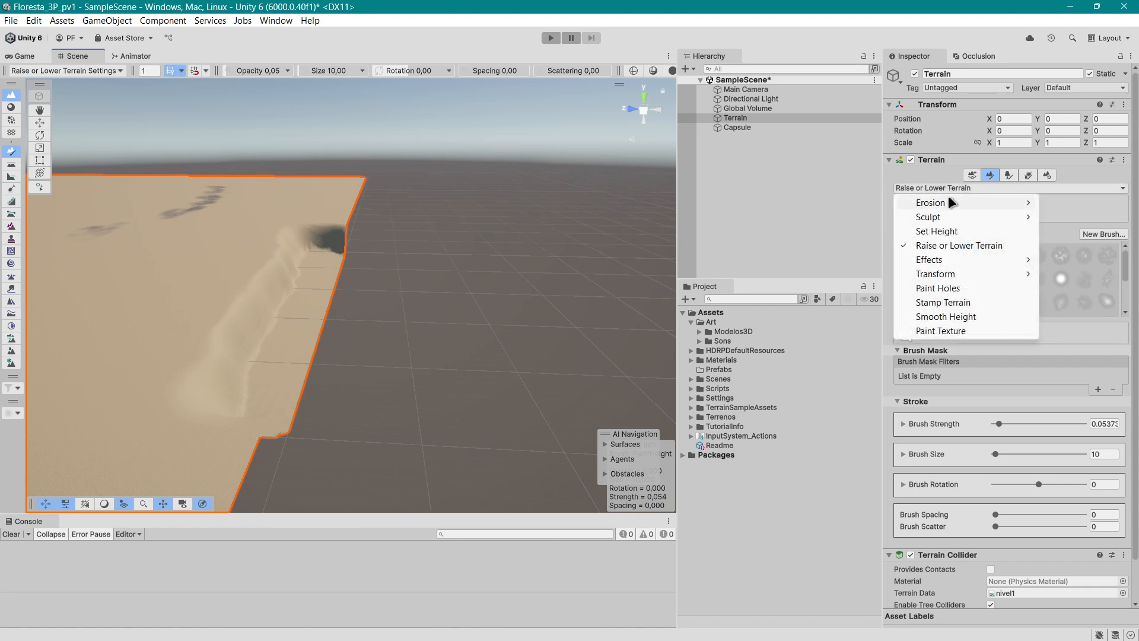
mouse_move(941, 202)
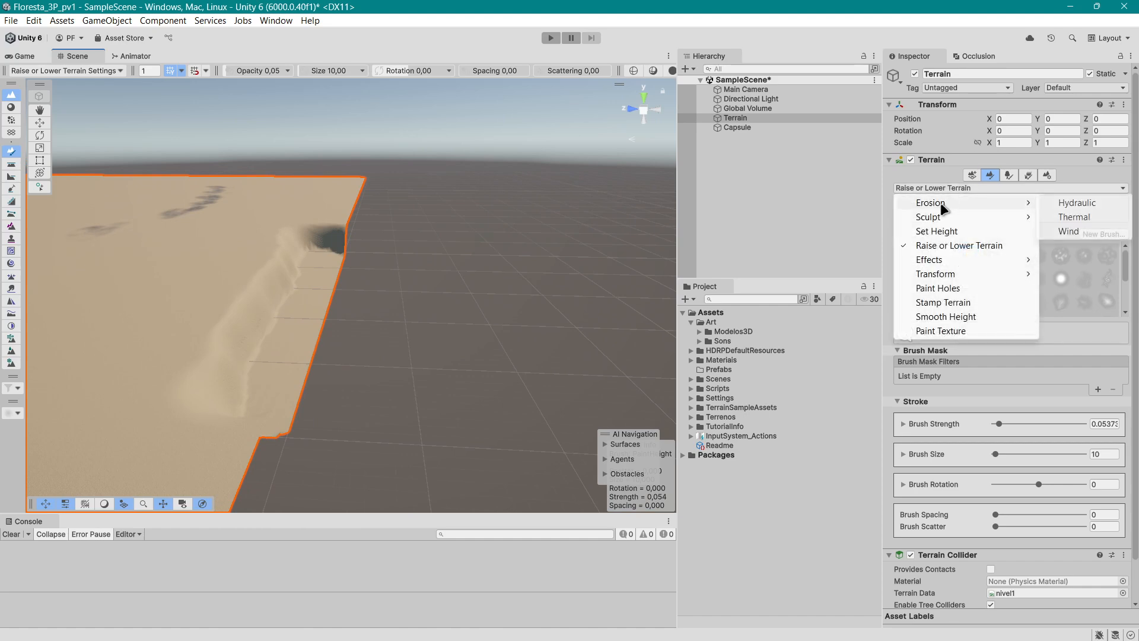
click(1077, 203)
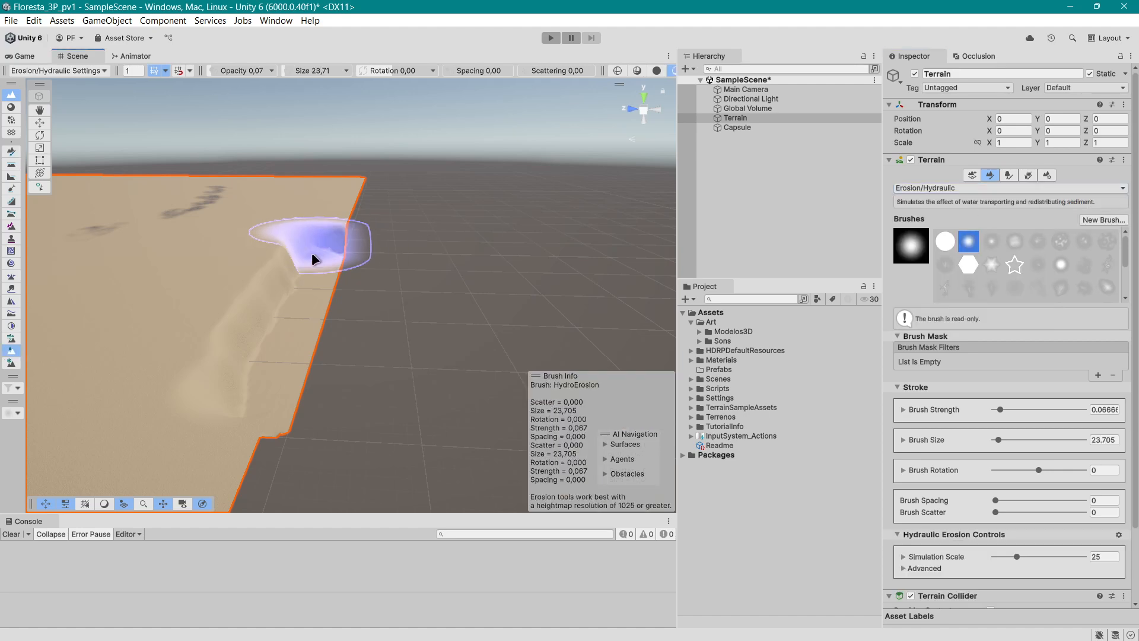
drag(293, 286, 262, 361)
Apply more hydraulic erosion along the trench wall and the adjoining sand to widen and soften the slope.
right_drag(482, 319, 350, 340)
middle_drag(419, 346, 367, 323)
mouse_move(376, 233)
mouse_down()
mouse_move(294, 263)
mouse_move(457, 269)
mouse_move(522, 166)
mouse_move(501, 172)
mouse_up()
right_drag(335, 250, 465, 269)
middle_drag(356, 250, 504, 300)
mouse_move(375, 216)
mouse_down()
mouse_move(315, 280)
mouse_move(334, 332)
mouse_move(346, 334)
mouse_up()
Examine the eroded slope along the terrain edge up close and from farther away, comparing it with the nearby mounds.
right_drag(522, 335, 514, 297)
scroll(514, 298, up, 1)
scroll(548, 295, up, 2)
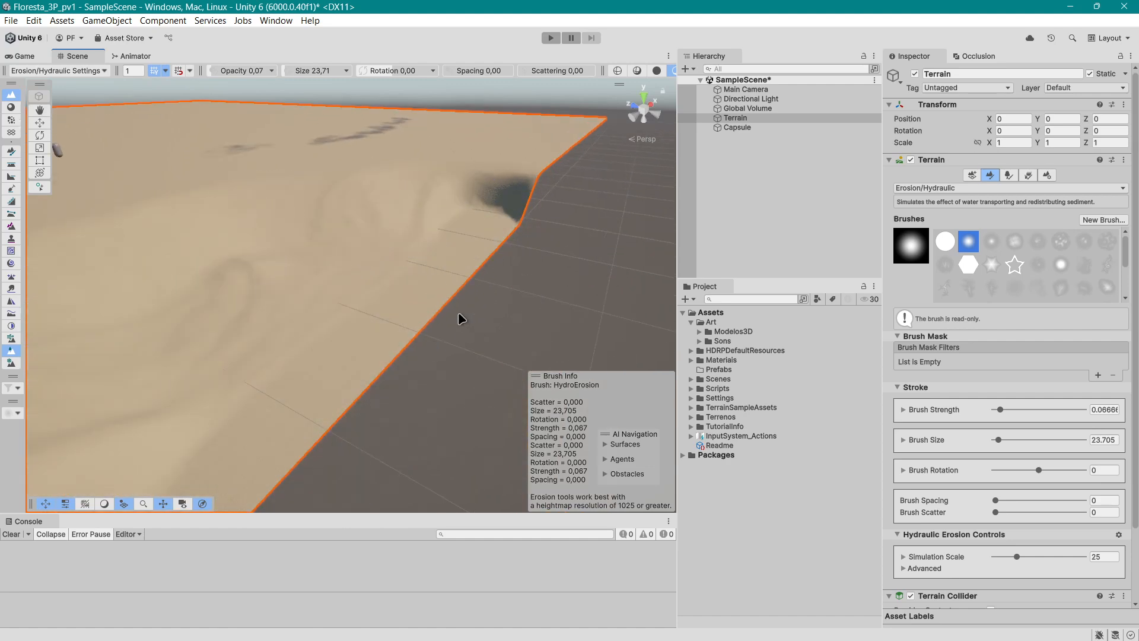
scroll(445, 305, down, 3)
scroll(485, 305, up, 1)
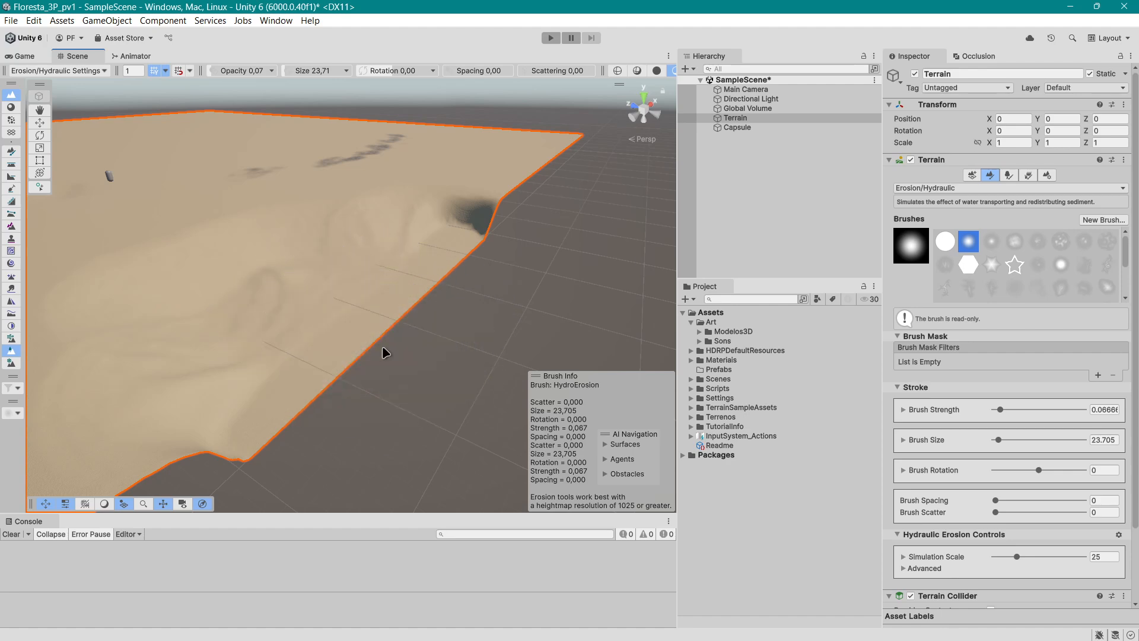
middle_drag(382, 345, 434, 336)
scroll(434, 335, down, 3)
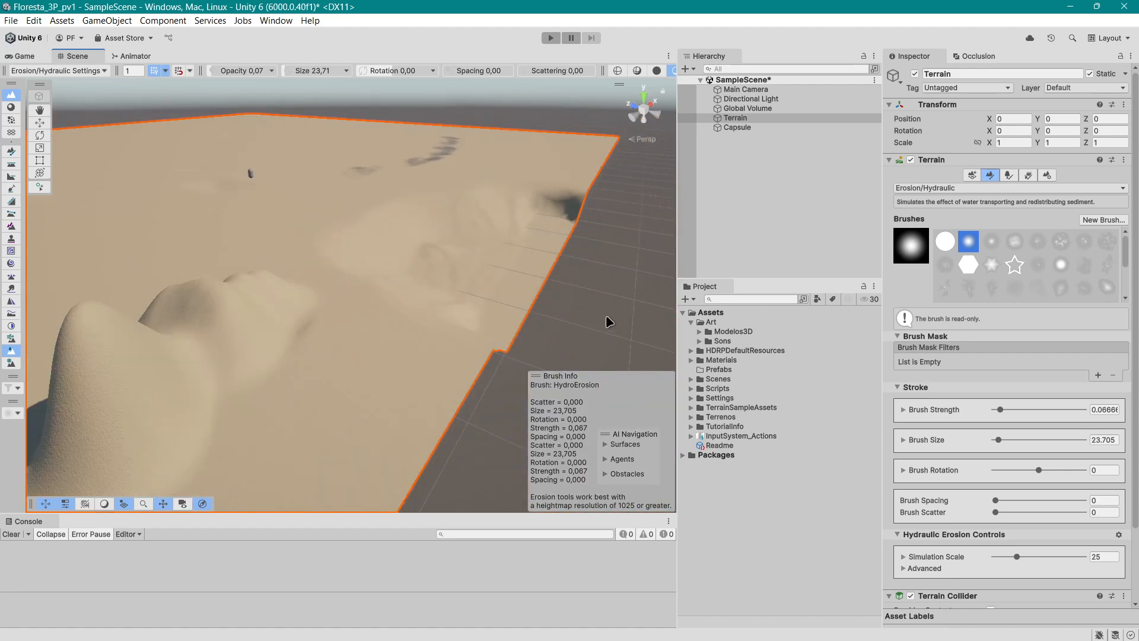
scroll(563, 322, down, 1)
scroll(558, 322, down, 1)
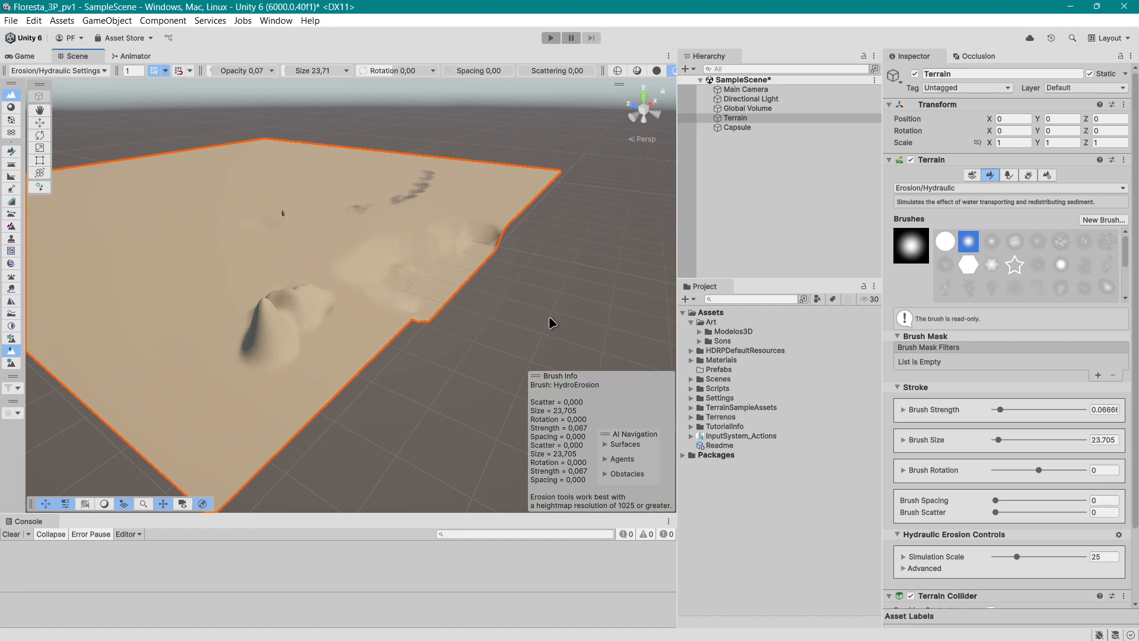
scroll(481, 312, up, 2)
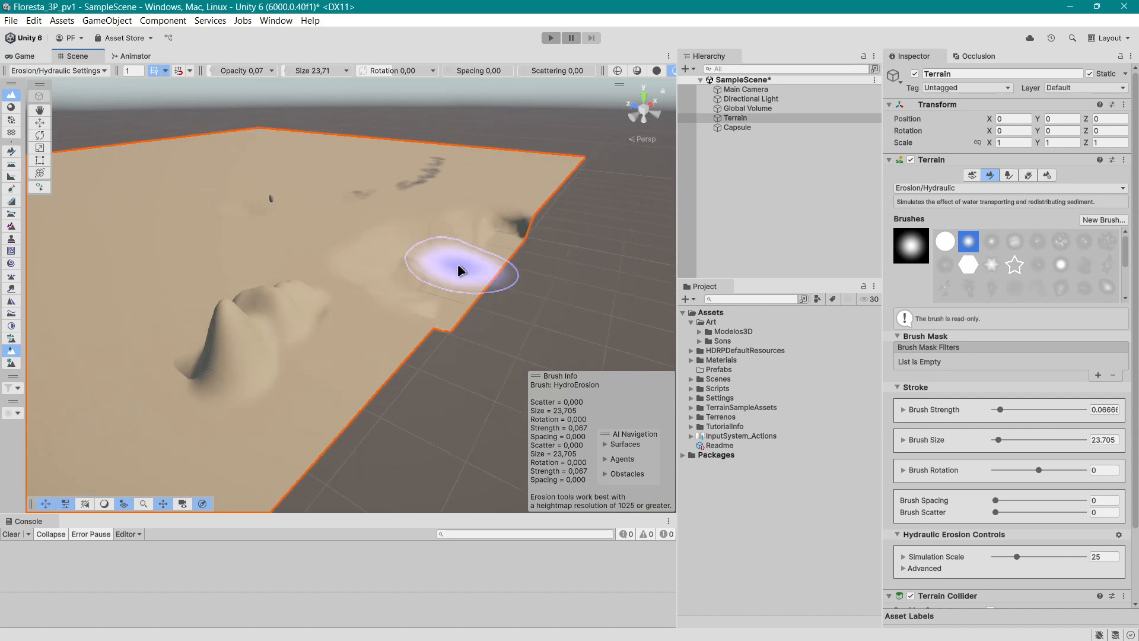
scroll(457, 300, down, 1)
scroll(472, 318, up, 2)
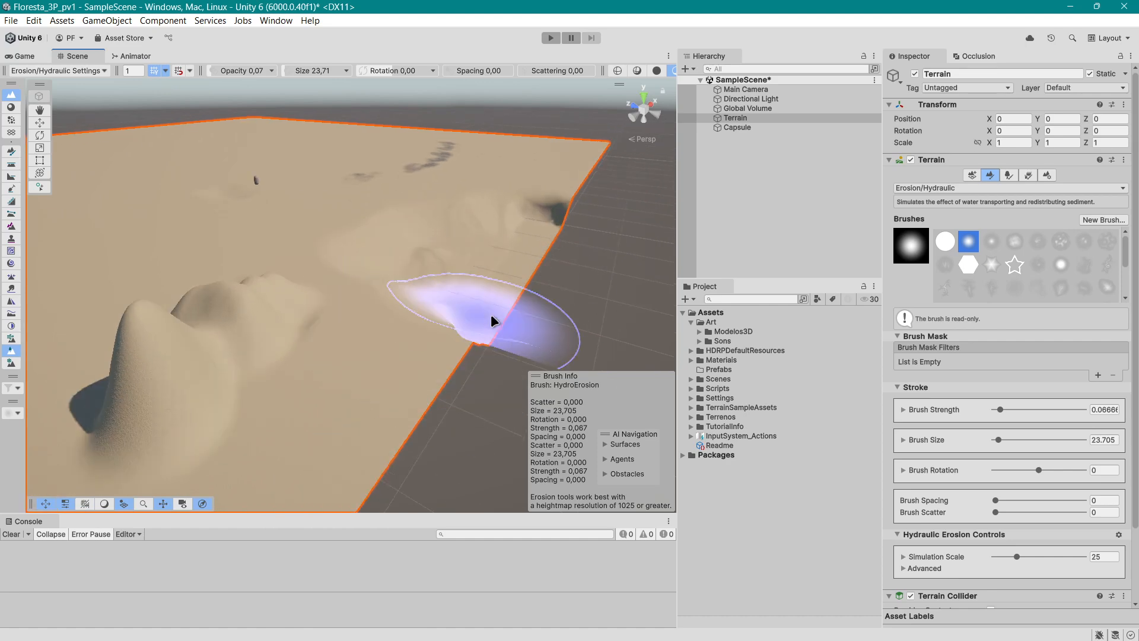
scroll(500, 345, down, 3)
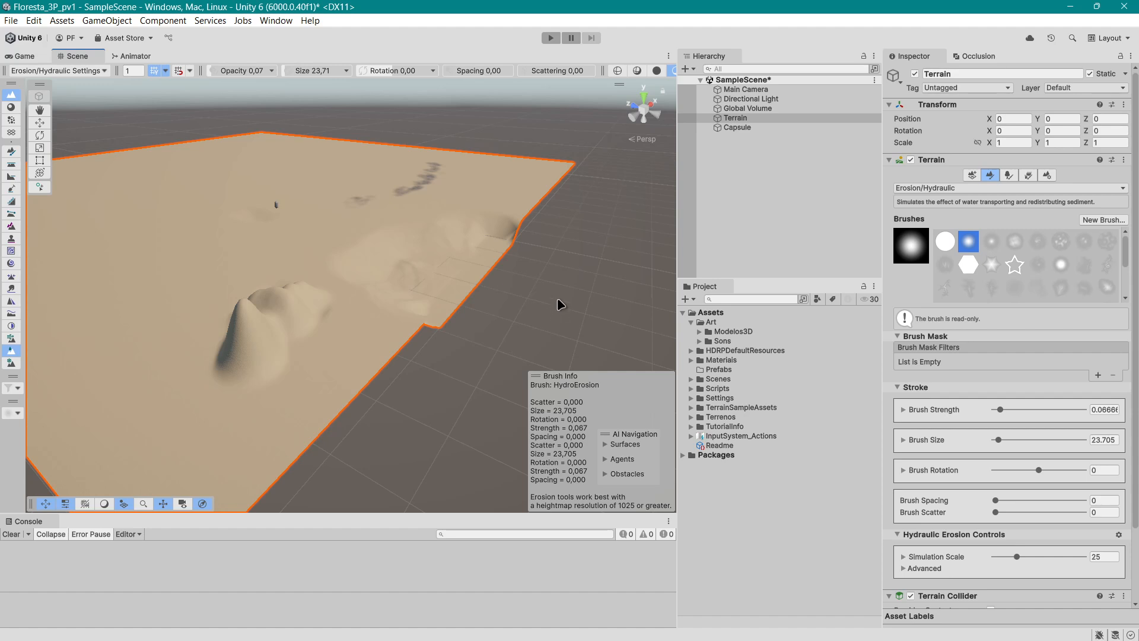
right_drag(557, 298, 501, 324)
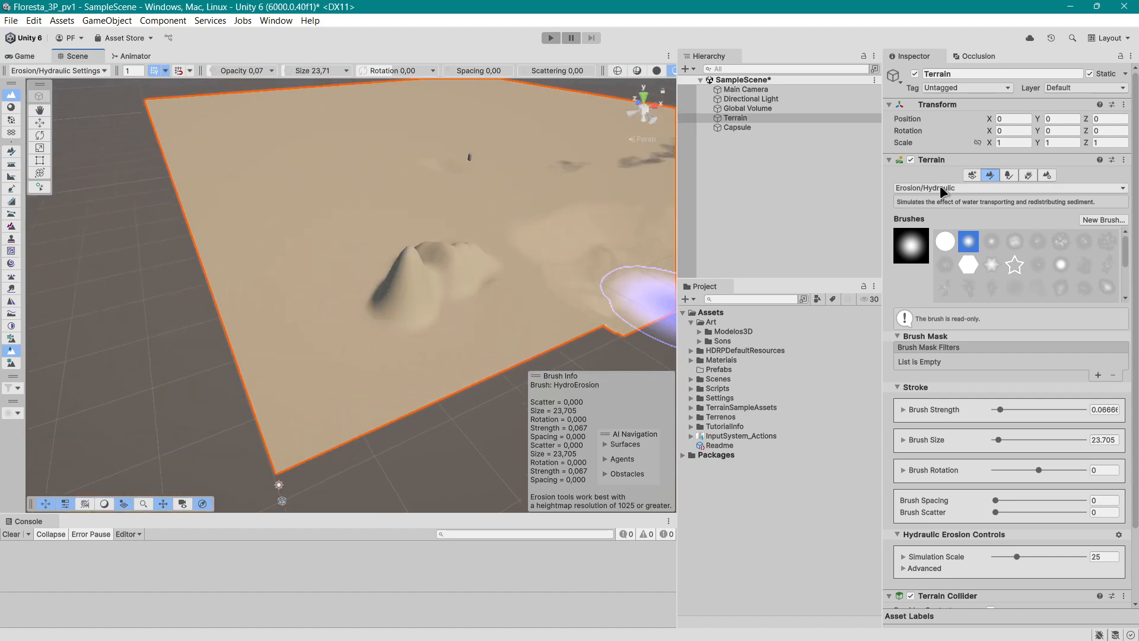
scroll(567, 292, up, 2)
middle_drag(569, 292, 321, 326)
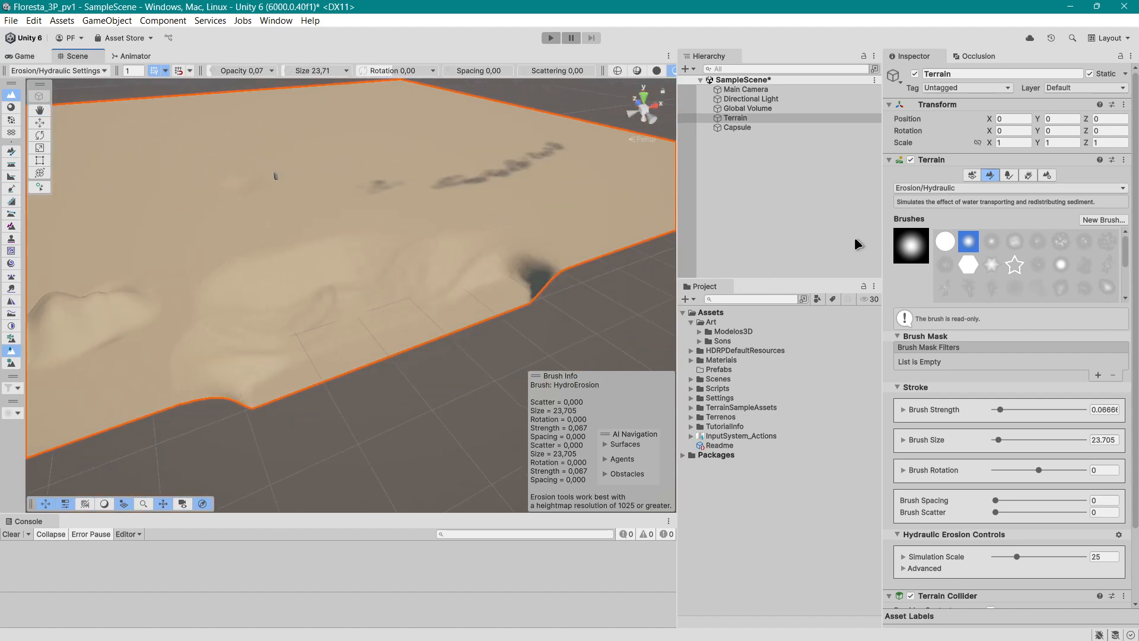
Switch to Raise or Lower Terrain and raise a narrow ridge across the dark row of bumps with brush size 10 and strength 0.054.
click(949, 188)
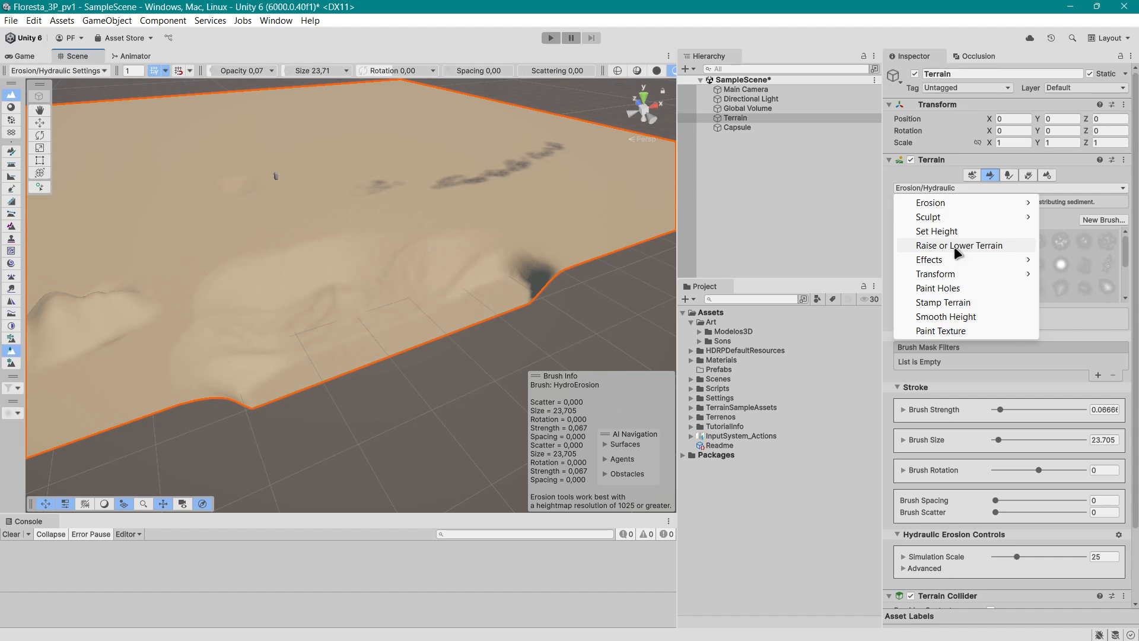
click(954, 247)
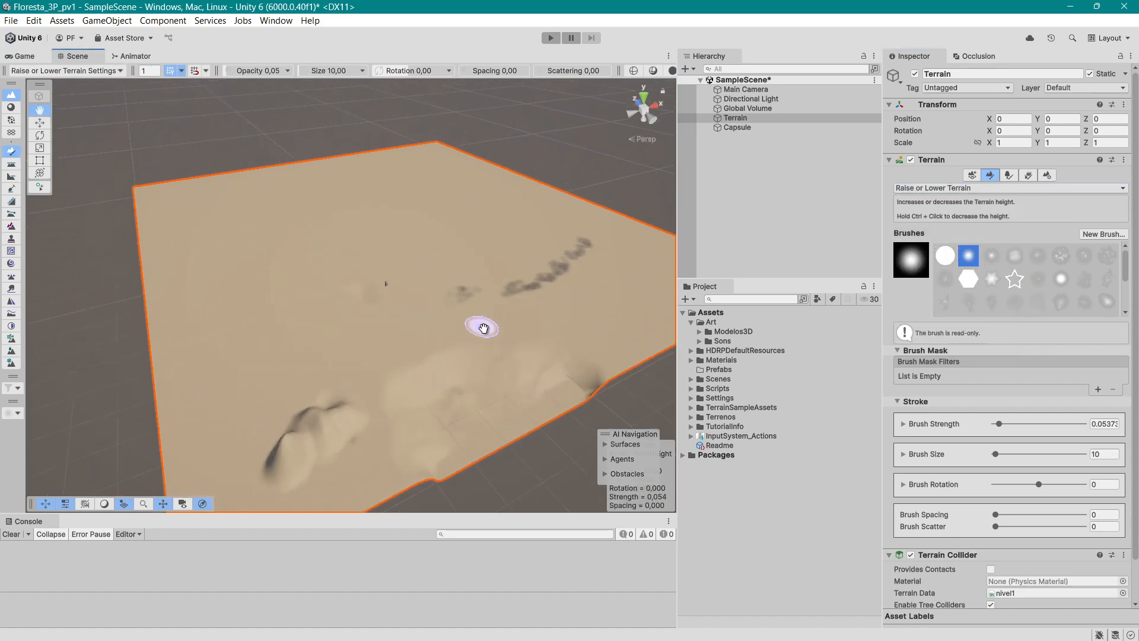
scroll(482, 329, up, 2)
right_drag(254, 313, 318, 310)
middle_drag(318, 310, 520, 293)
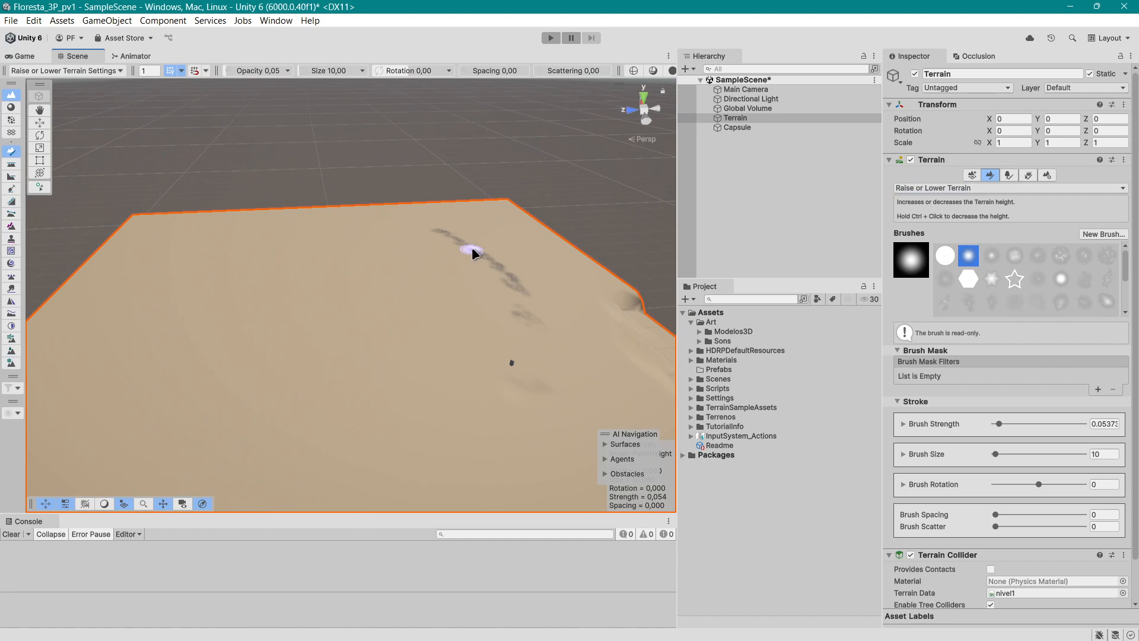
drag(519, 236, 457, 297)
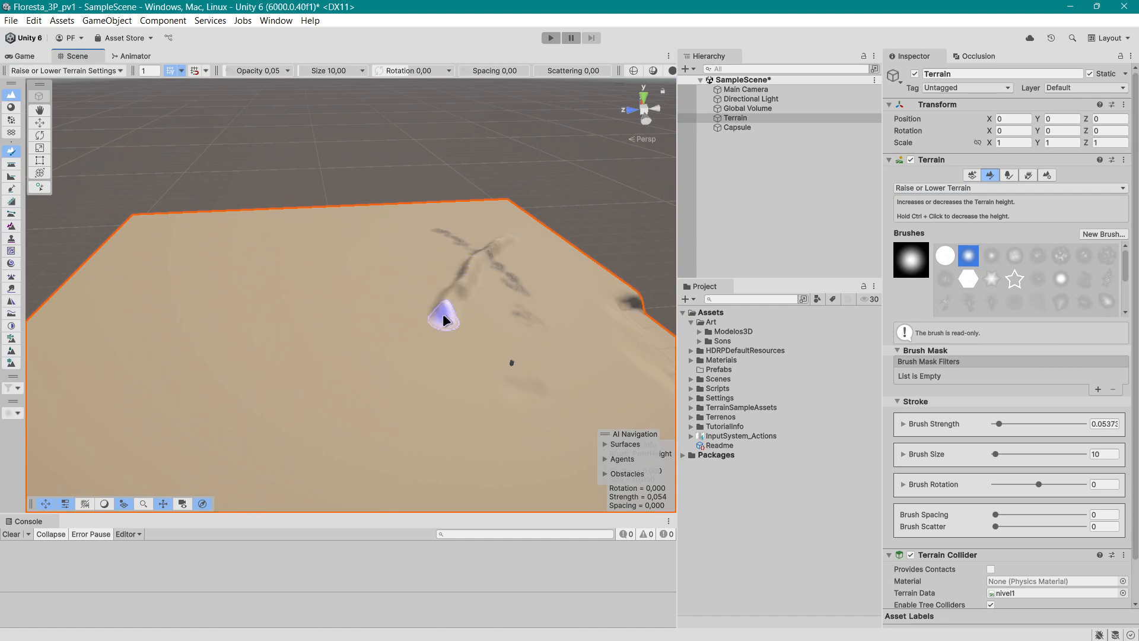
Extend the ridge in a curve past the capsule and build it up into a tall wall of connected mounds.
right_drag(413, 420, 314, 348)
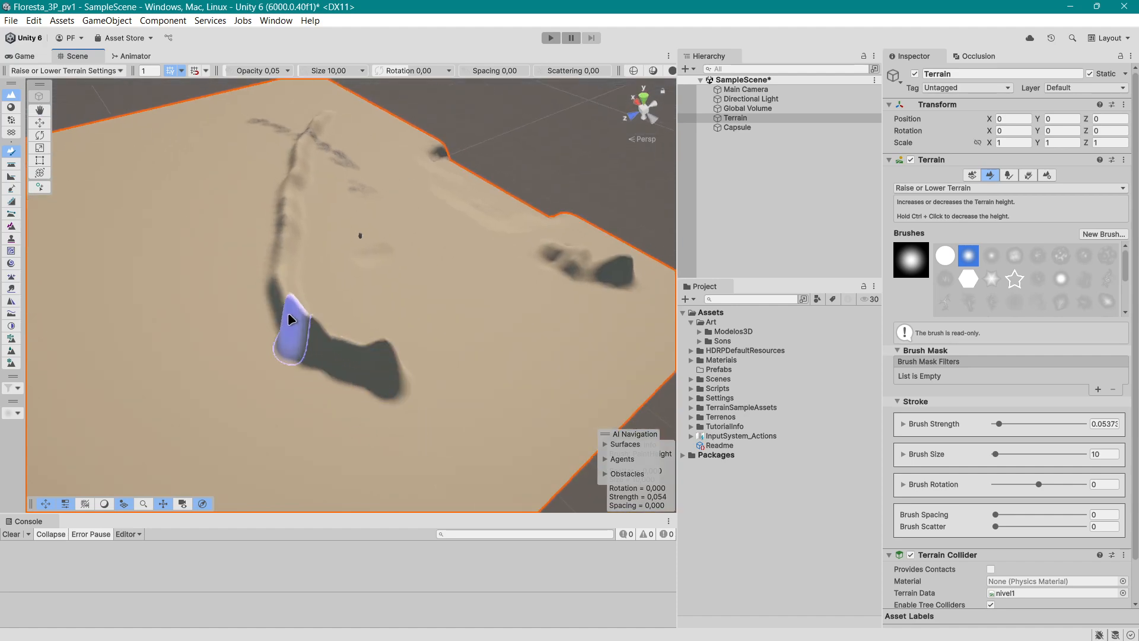
mouse_move(291, 319)
right_down()
mouse_move(323, 372)
mouse_move(399, 381)
mouse_move(320, 308)
right_up()
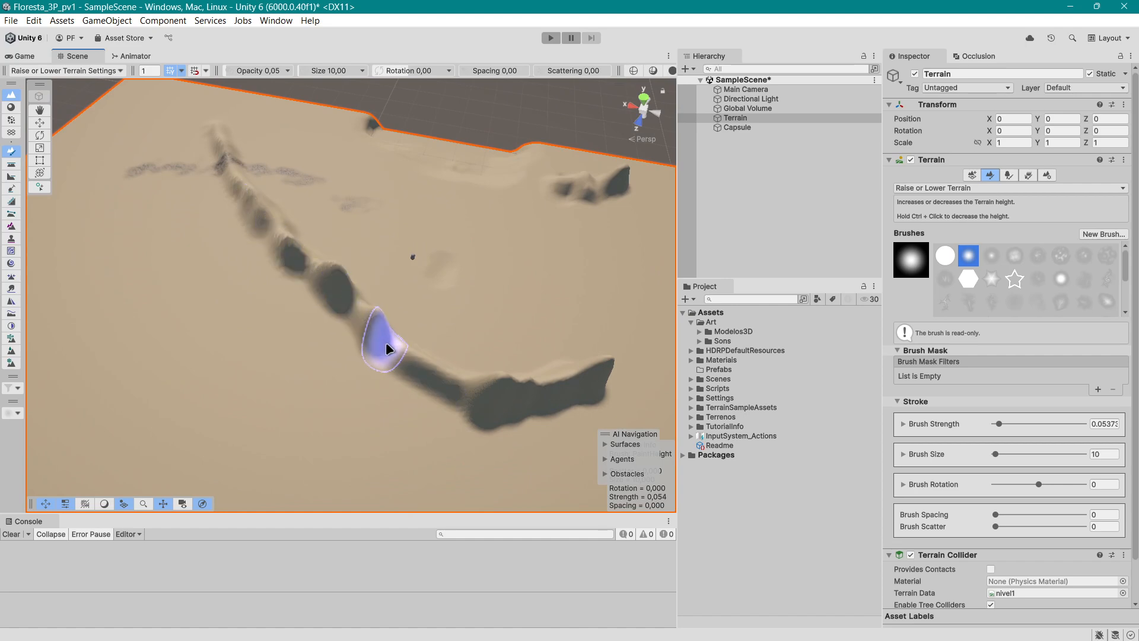
mouse_move(467, 393)
right_down()
mouse_move(323, 407)
mouse_move(269, 369)
right_up()
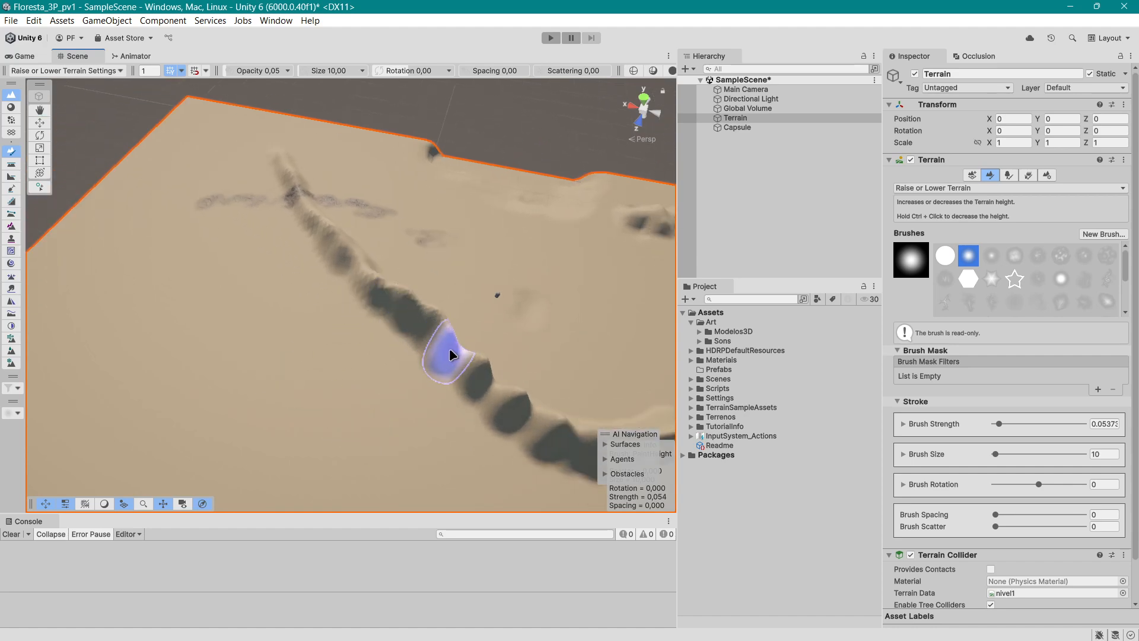
mouse_move(436, 464)
right_down()
mouse_move(459, 443)
mouse_move(374, 422)
mouse_move(303, 330)
right_up()
scroll(442, 421, up, 2)
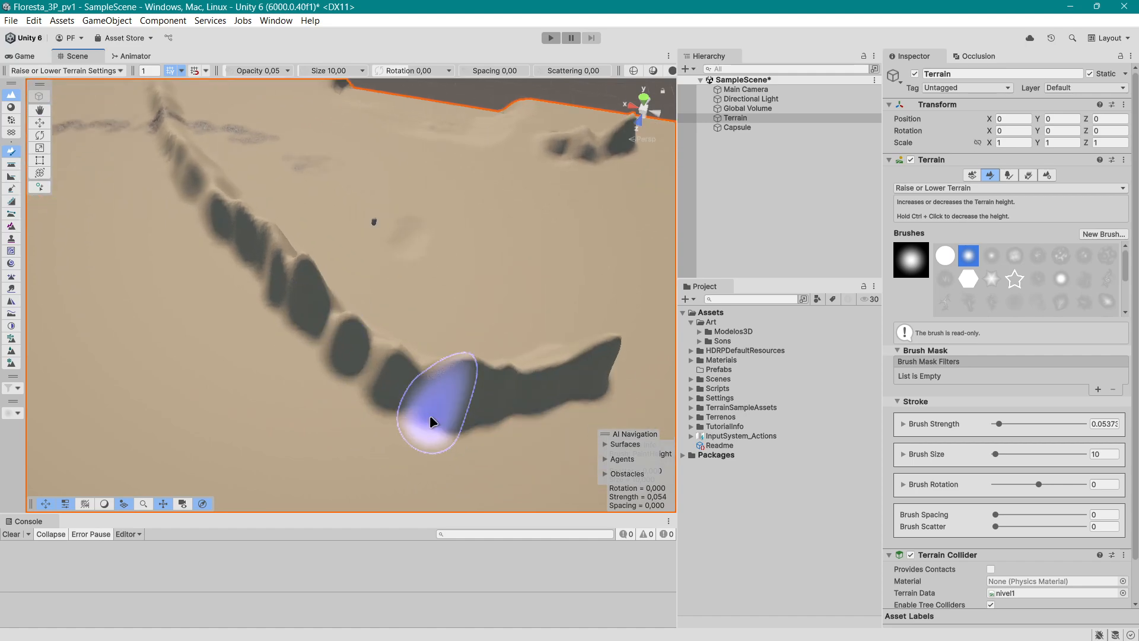
Switch to Smooth Height and soften the crest and sides of the curved ridge with brush size 10 and strength 1.
click(947, 188)
click(969, 316)
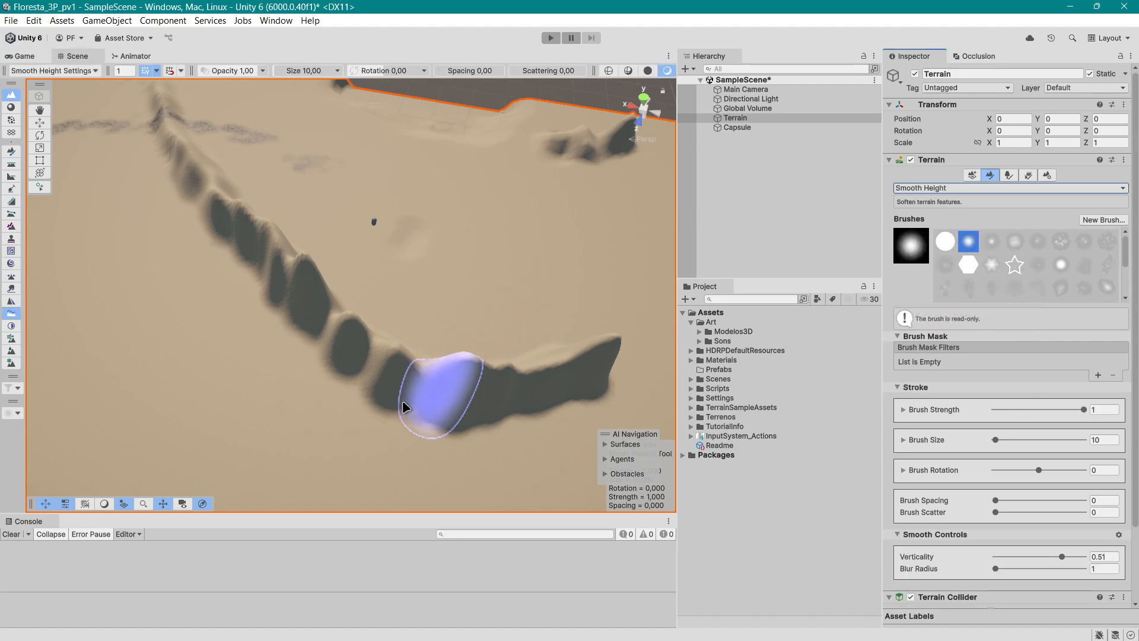
mouse_move(403, 405)
mouse_down()
mouse_move(405, 360)
mouse_move(304, 269)
mouse_up()
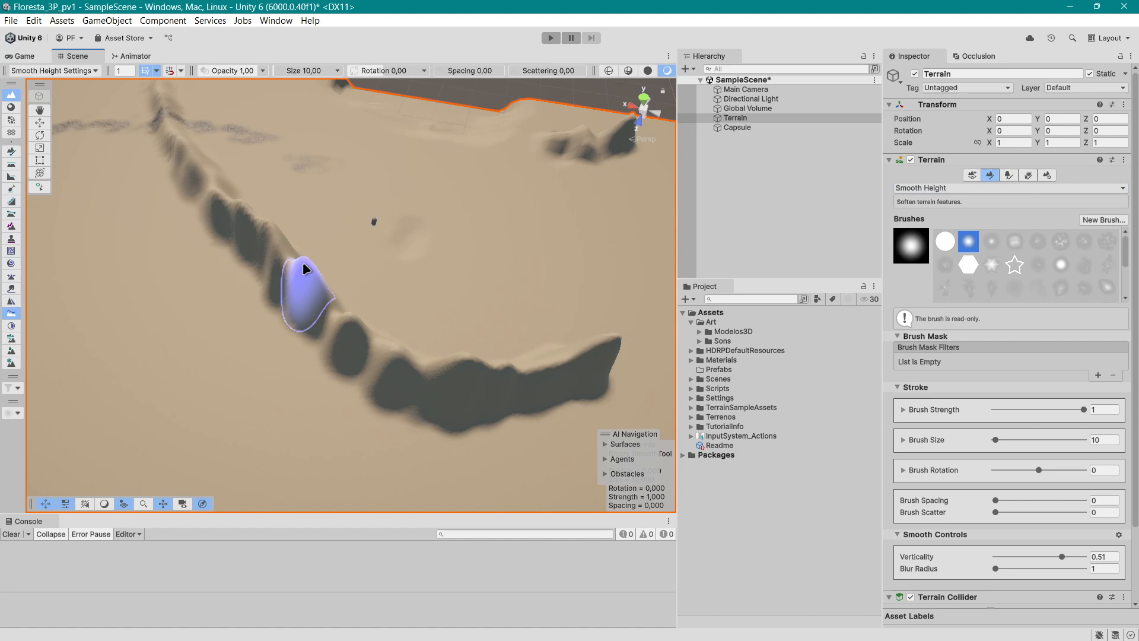
drag(361, 335, 291, 282)
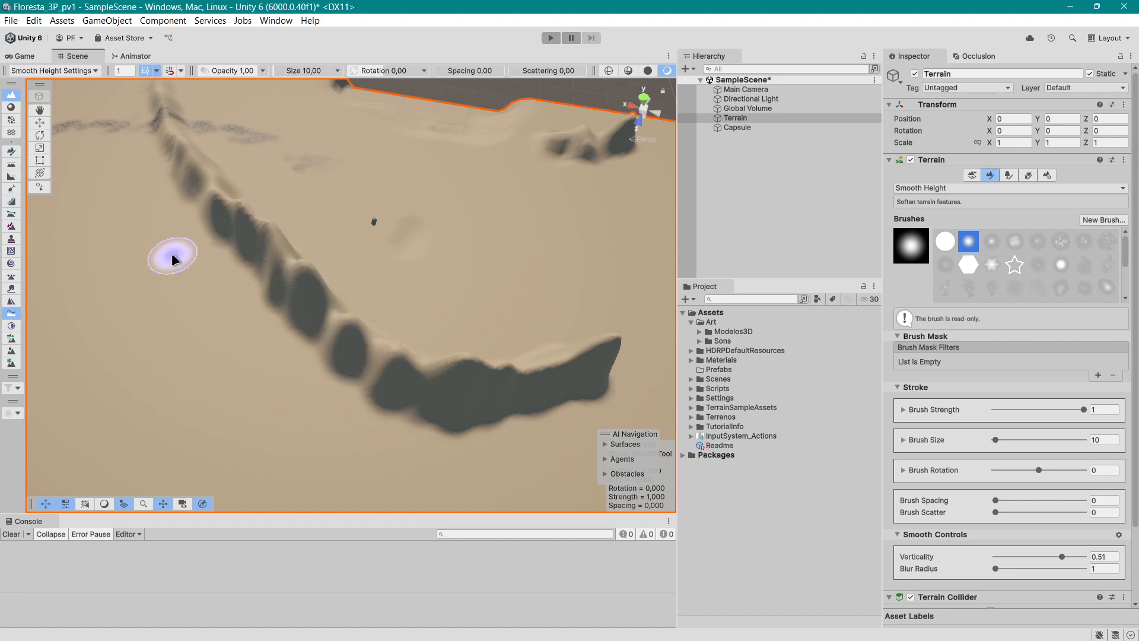
right_drag(172, 253, 317, 301)
middle_drag(317, 301, 433, 289)
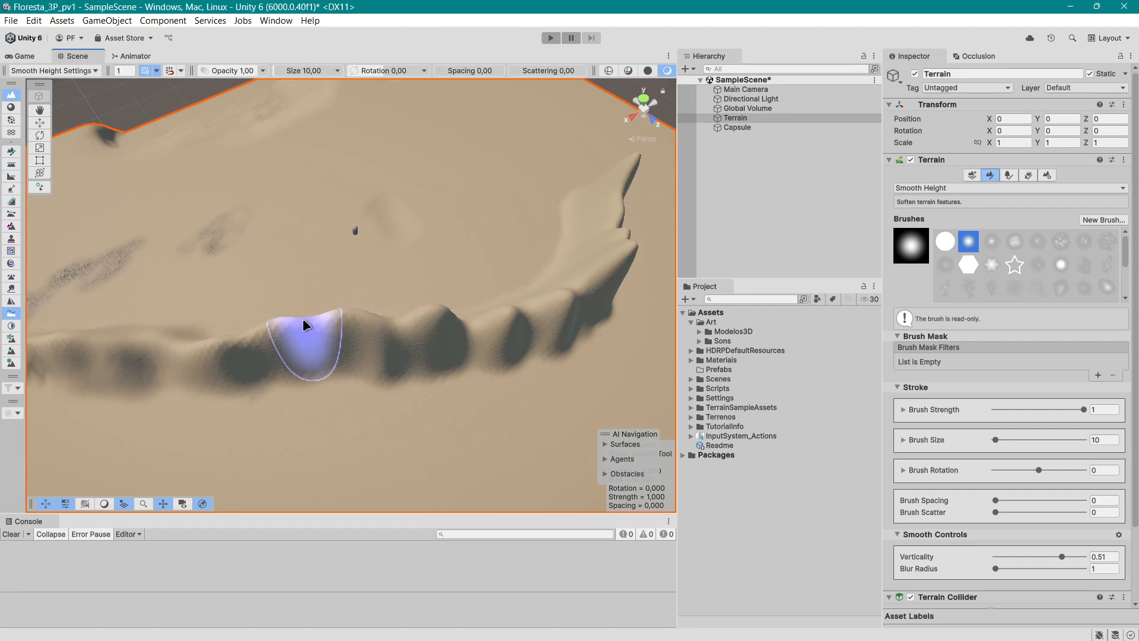
middle_drag(356, 394, 478, 388)
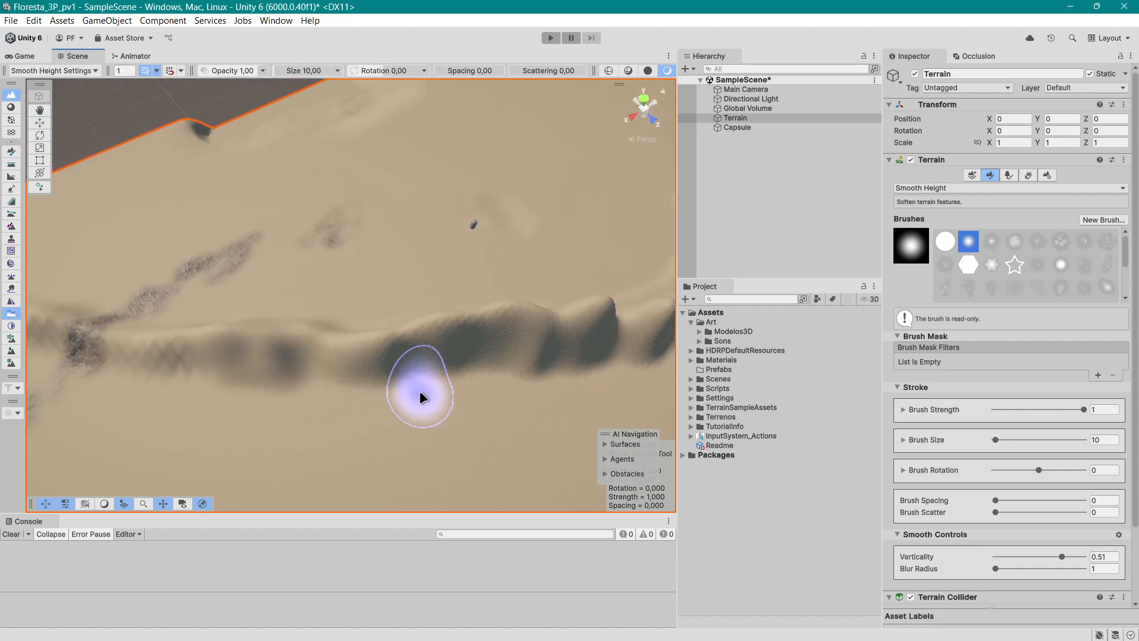
right_drag(421, 397, 389, 358)
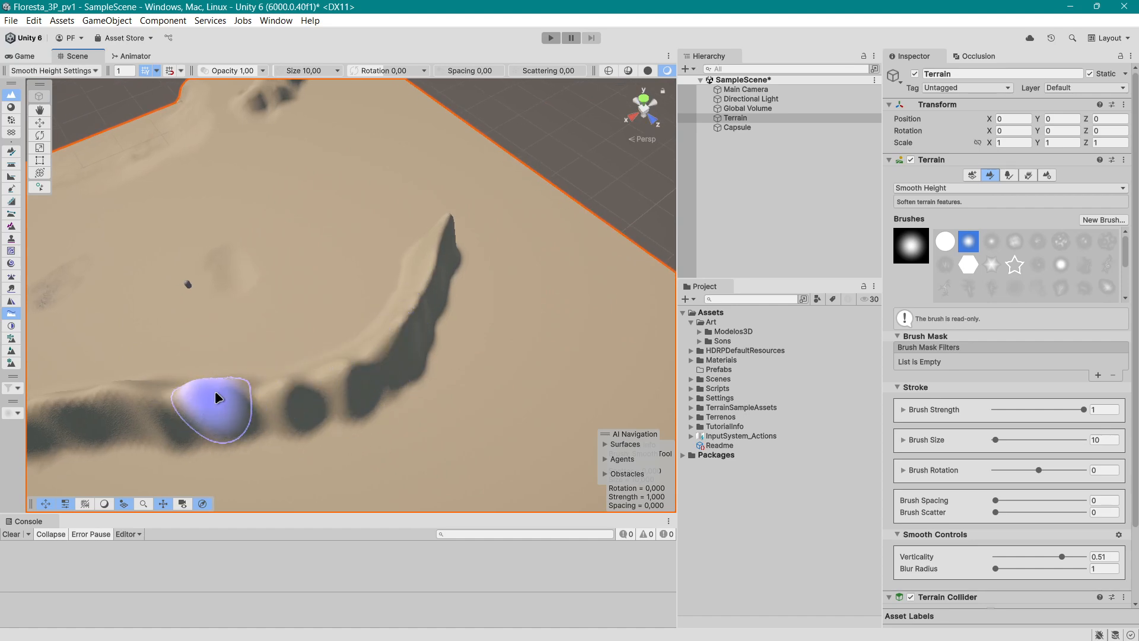
Switch to the Wind Erosion tool and erode the curved ridge with brush size 100 and strength 0.64.
click(926, 187)
mouse_move(972, 201)
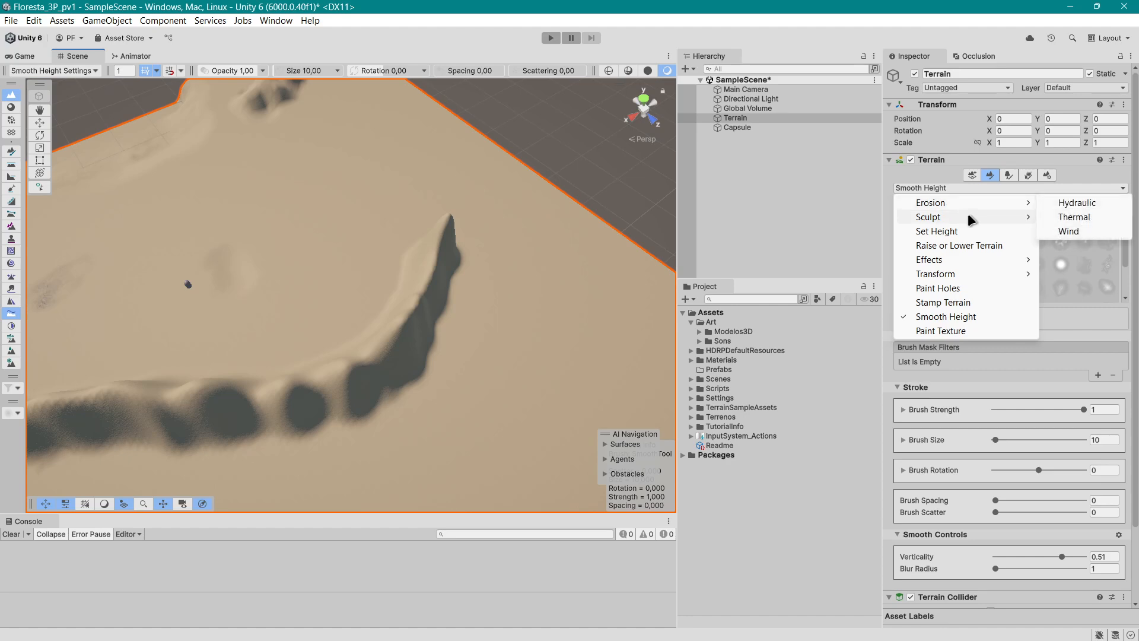
click(1068, 231)
scroll(444, 239, down, 5)
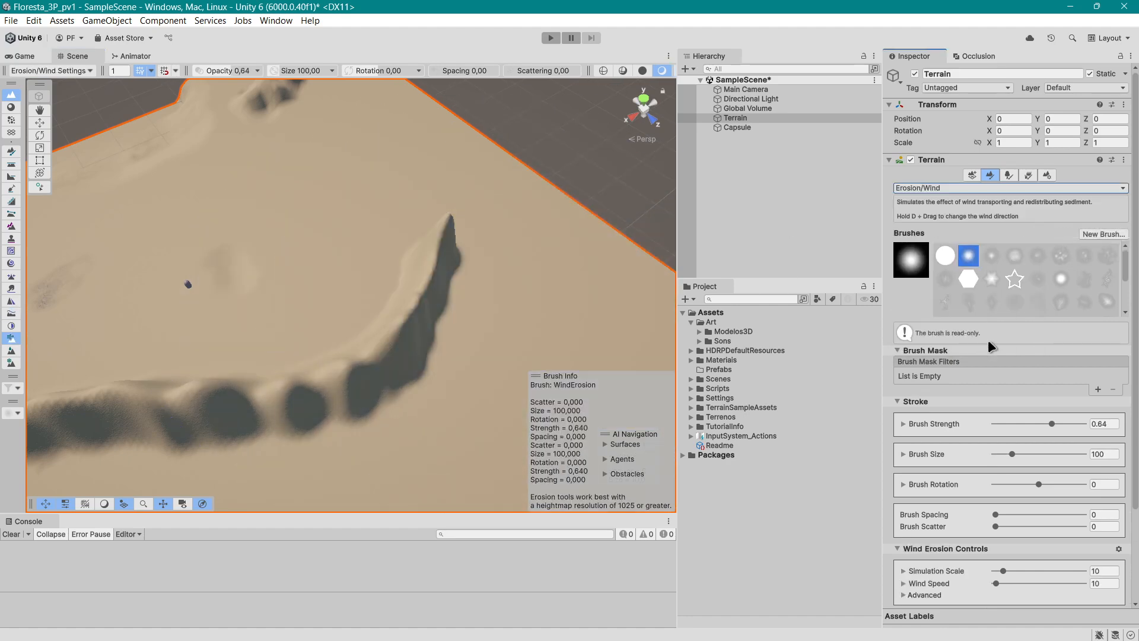
middle_drag(270, 411, 381, 394)
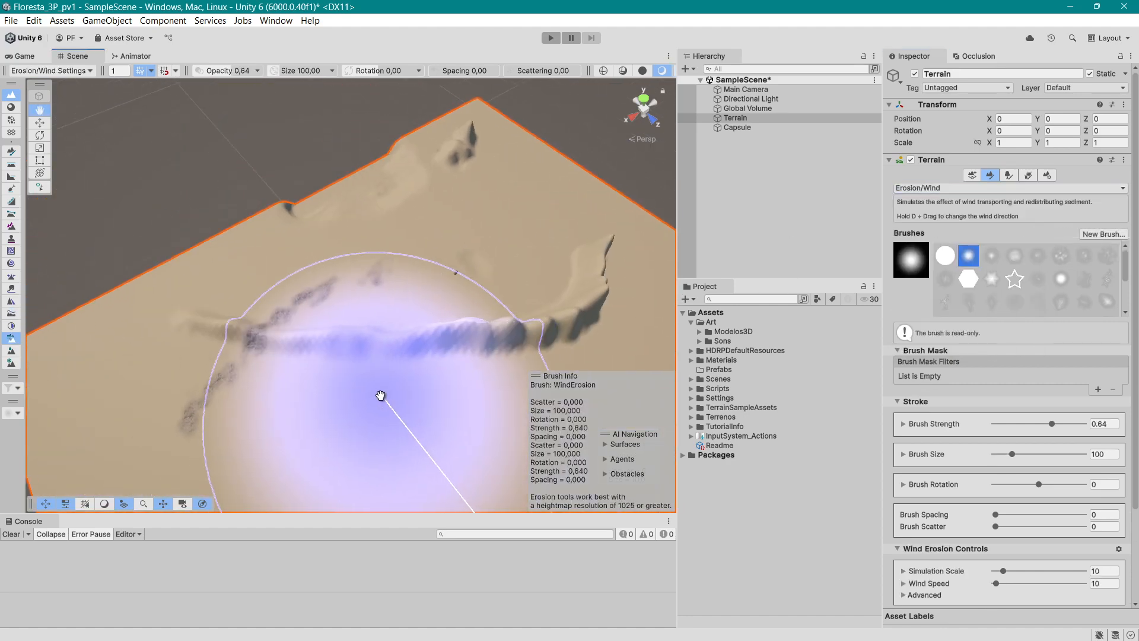
drag(353, 382, 347, 339)
scroll(458, 387, up, 5)
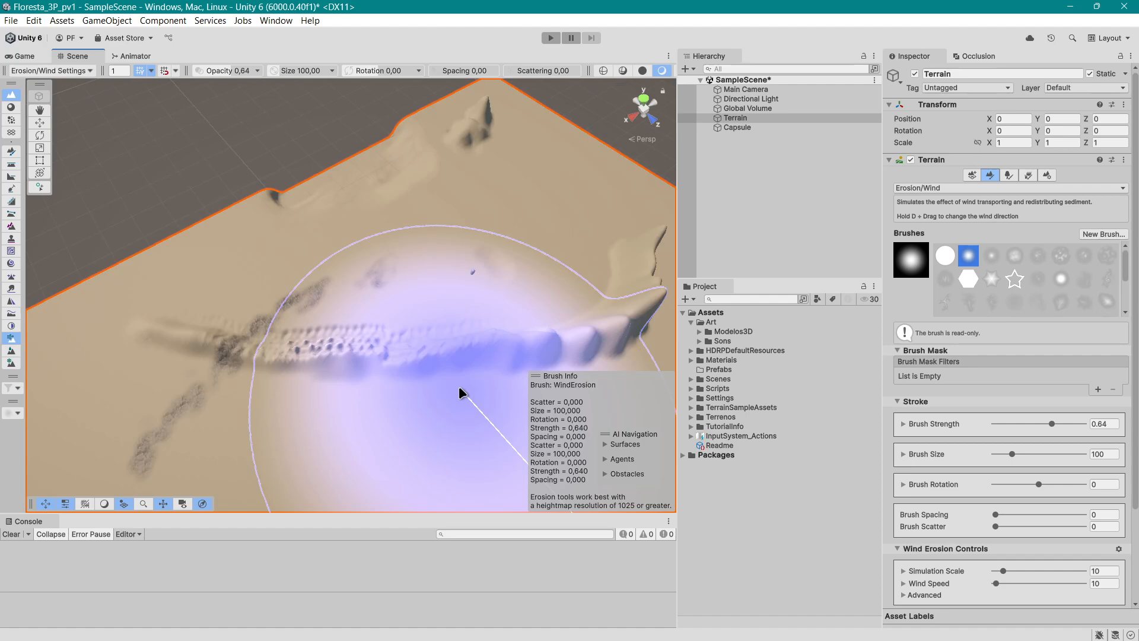
Apply more wind erosion along the rippled part of the ridge to even out its surface.
alt+drag(208, 393, 353, 388)
scroll(439, 350, up, 4)
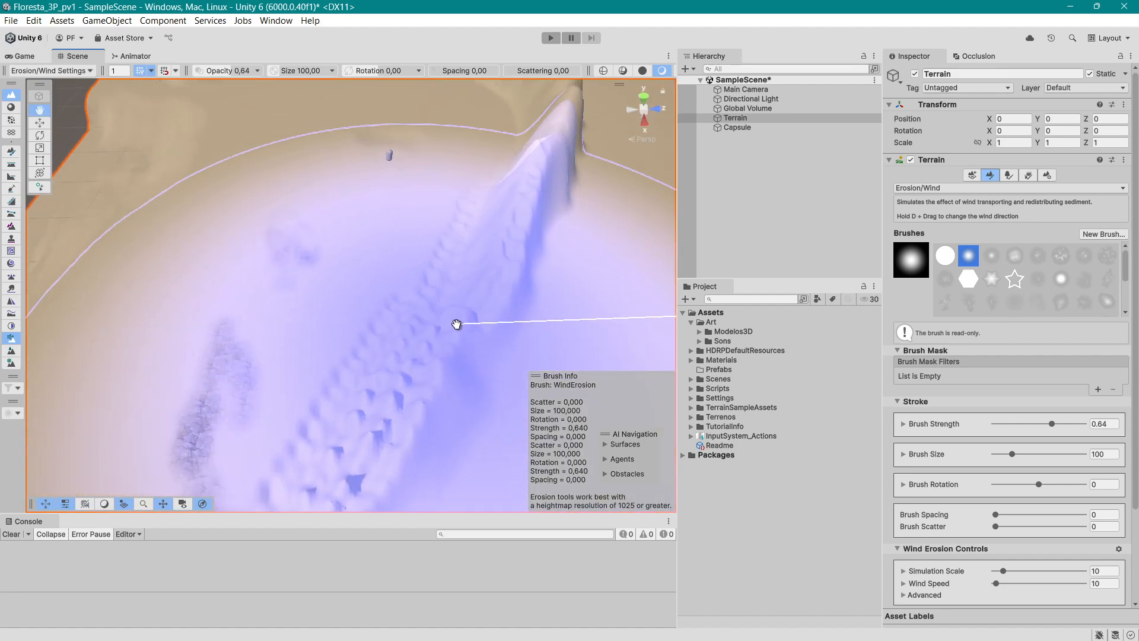
mouse_move(469, 325)
mouse_down()
mouse_move(513, 332)
mouse_move(586, 310)
mouse_up()
Switch to Paint Holes and cut an opening in the foot of the ridge beside the capsule with brush size 1.949 and strength 0.99.
click(1036, 188)
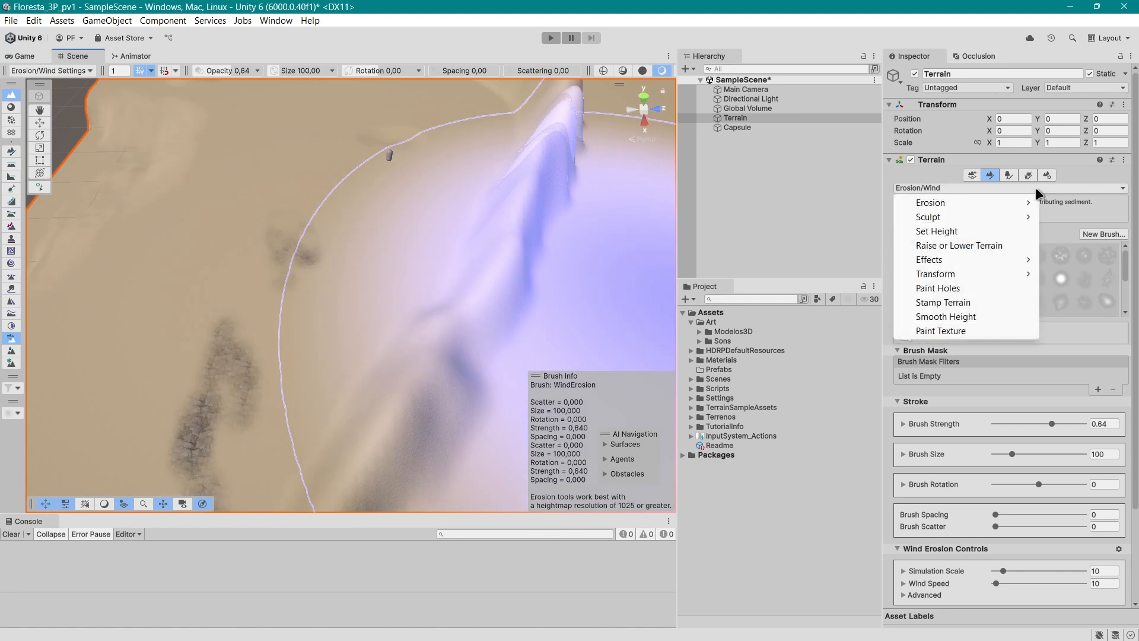
click(963, 290)
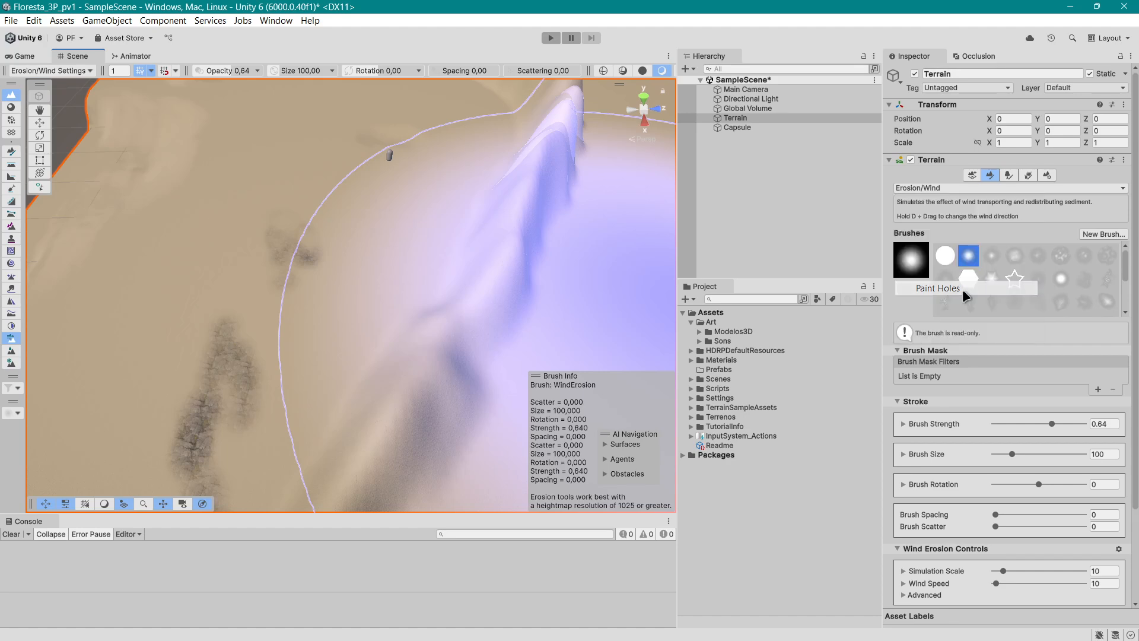
middle_drag(553, 368, 487, 377)
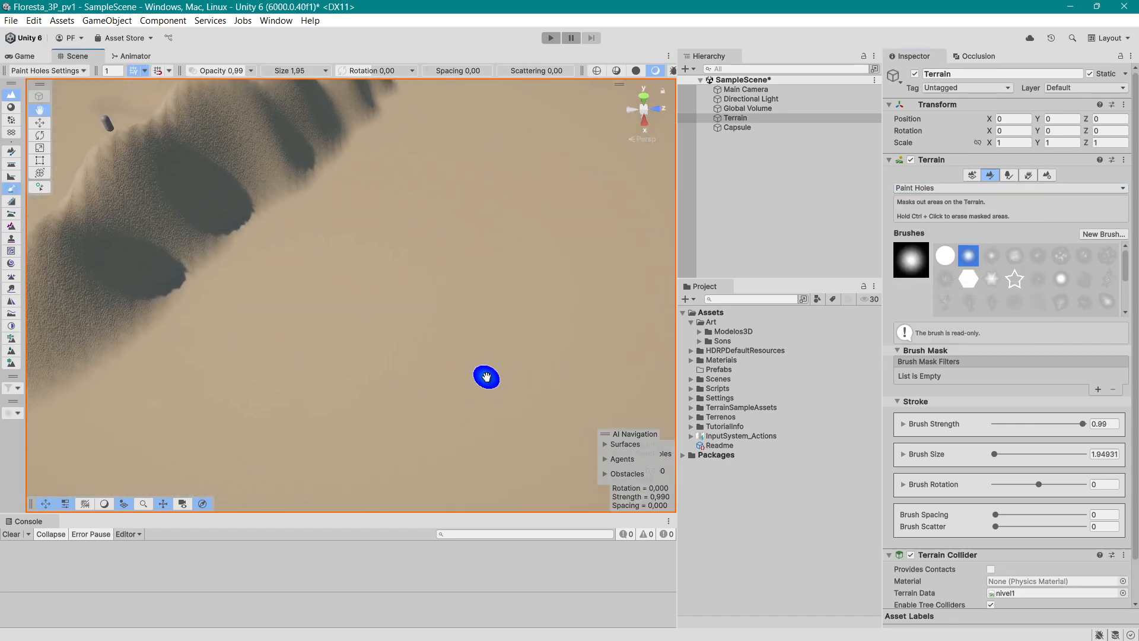
alt+drag(499, 380, 428, 291)
scroll(442, 338, up, 4)
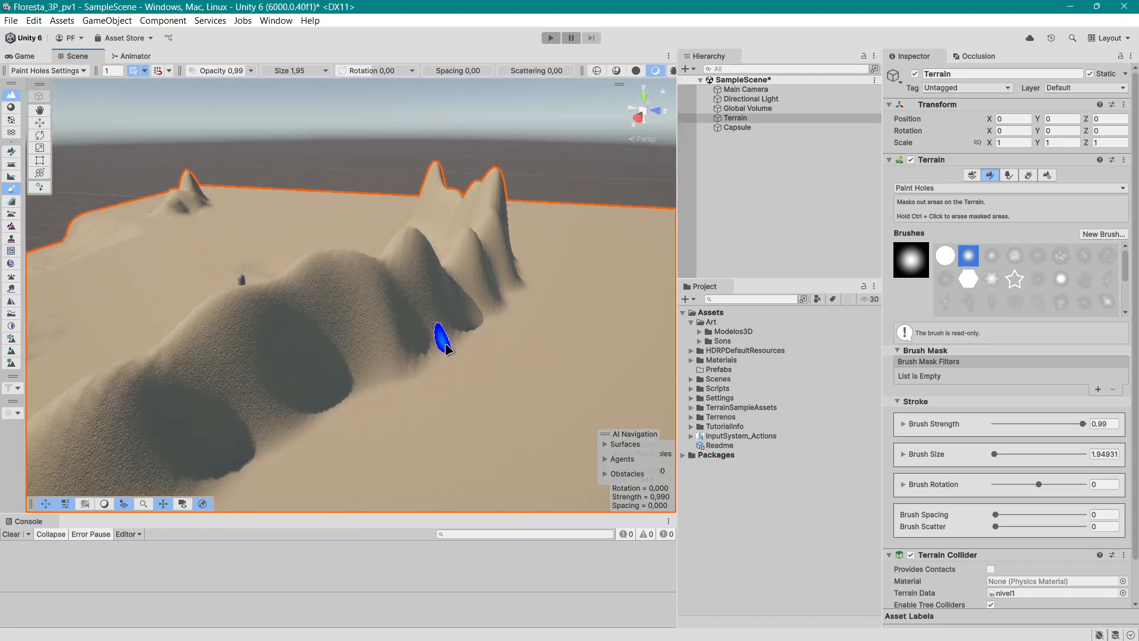
scroll(356, 420, down, 4)
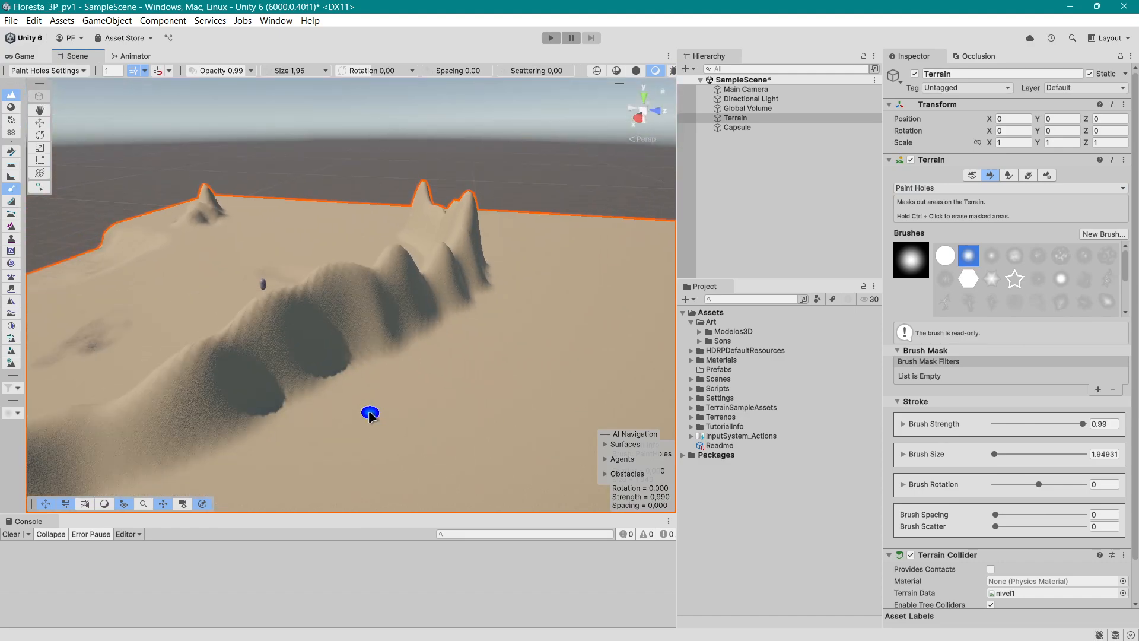
scroll(419, 402, up, 2)
click(333, 376)
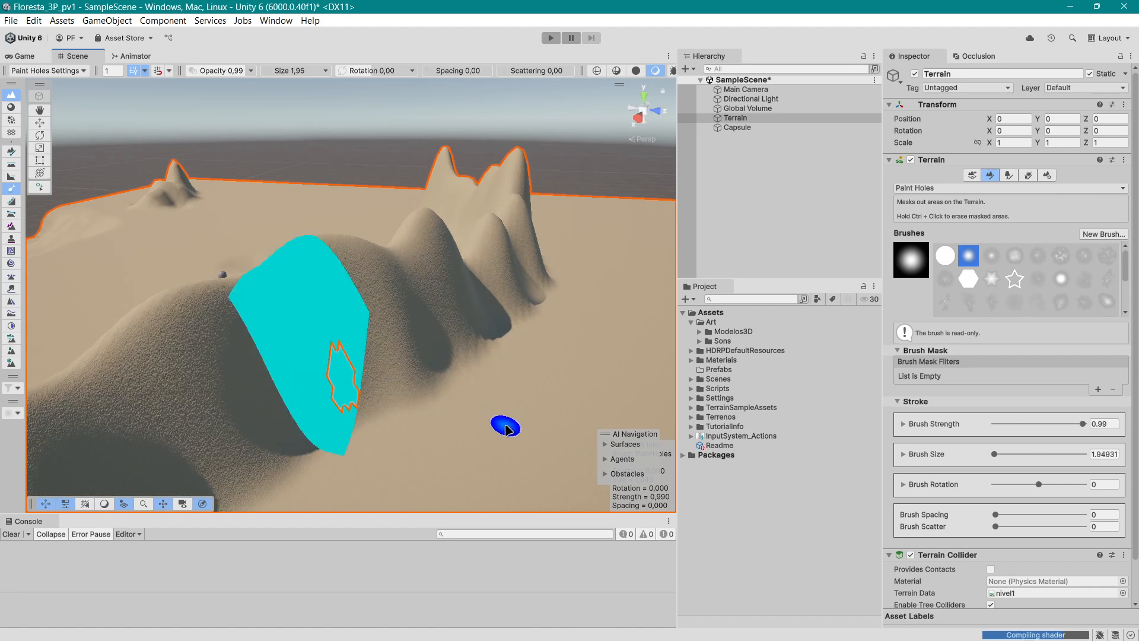
Enlarge the hole in the ridge's side into a wide cave-like opening through to the capsule's side.
right_drag(513, 380, 485, 386)
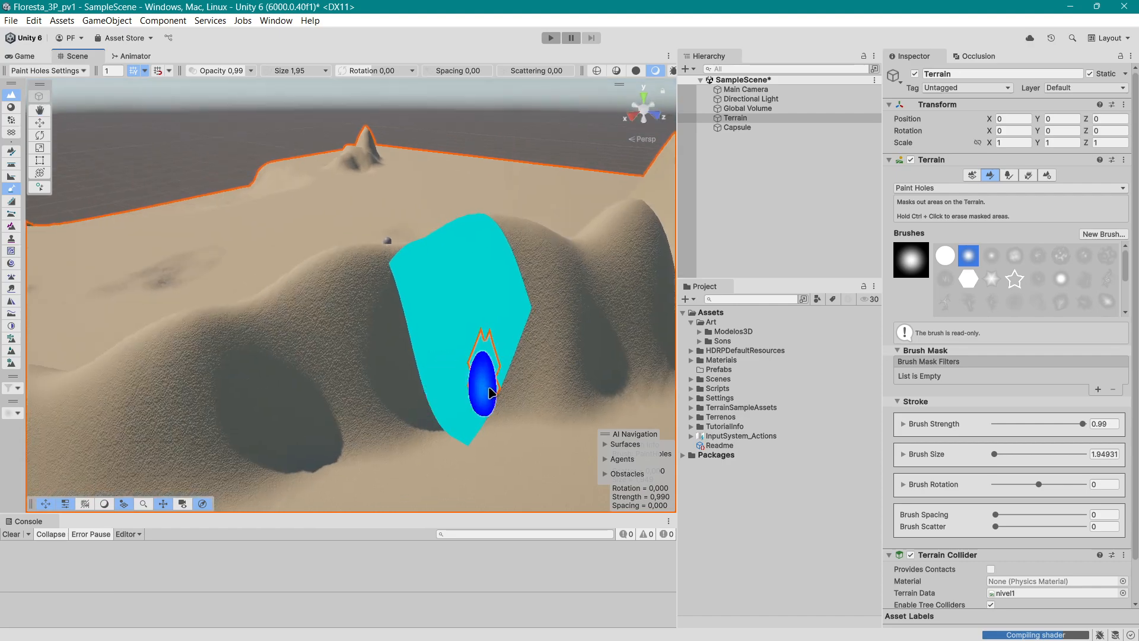
middle_drag(497, 391, 452, 376)
right_drag(452, 376, 445, 384)
scroll(357, 312, up, 3)
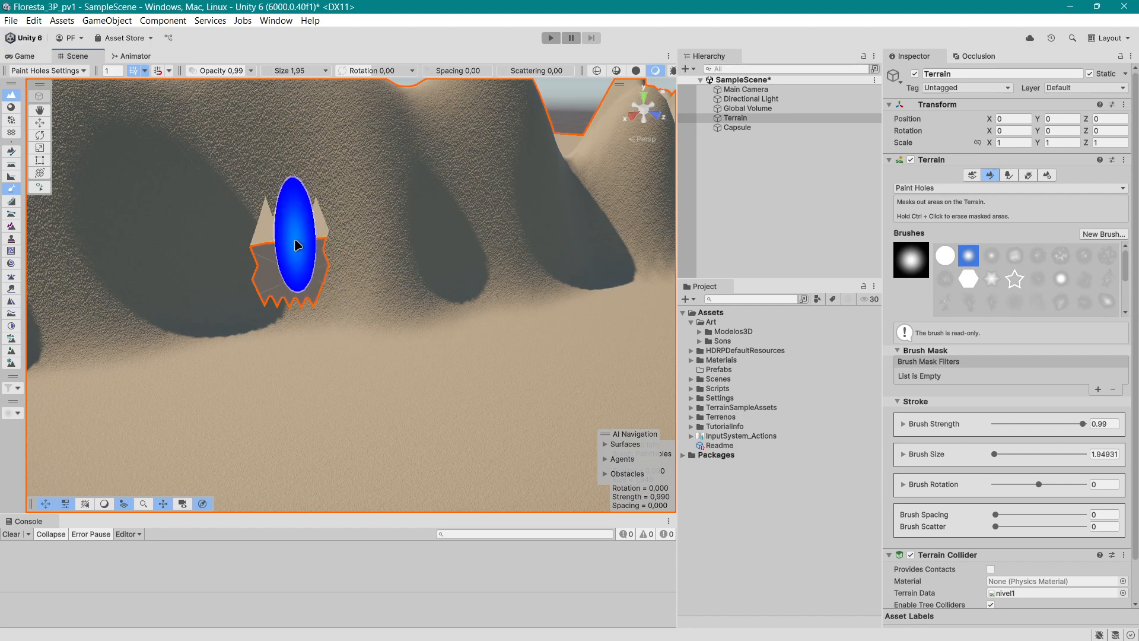
mouse_move(292, 229)
mouse_down()
mouse_move(203, 255)
mouse_move(241, 279)
mouse_move(352, 263)
mouse_up()
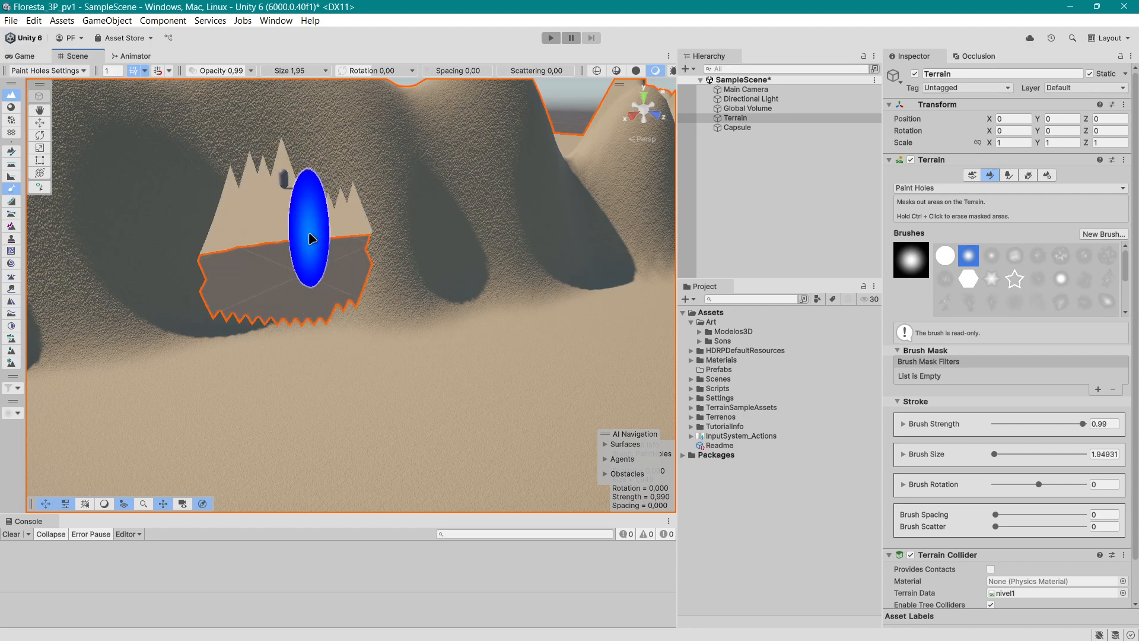
Examine the jagged hole in the ridge from up close, from ground level and from farther away.
right_drag(387, 411, 359, 392)
scroll(356, 409, up, 3)
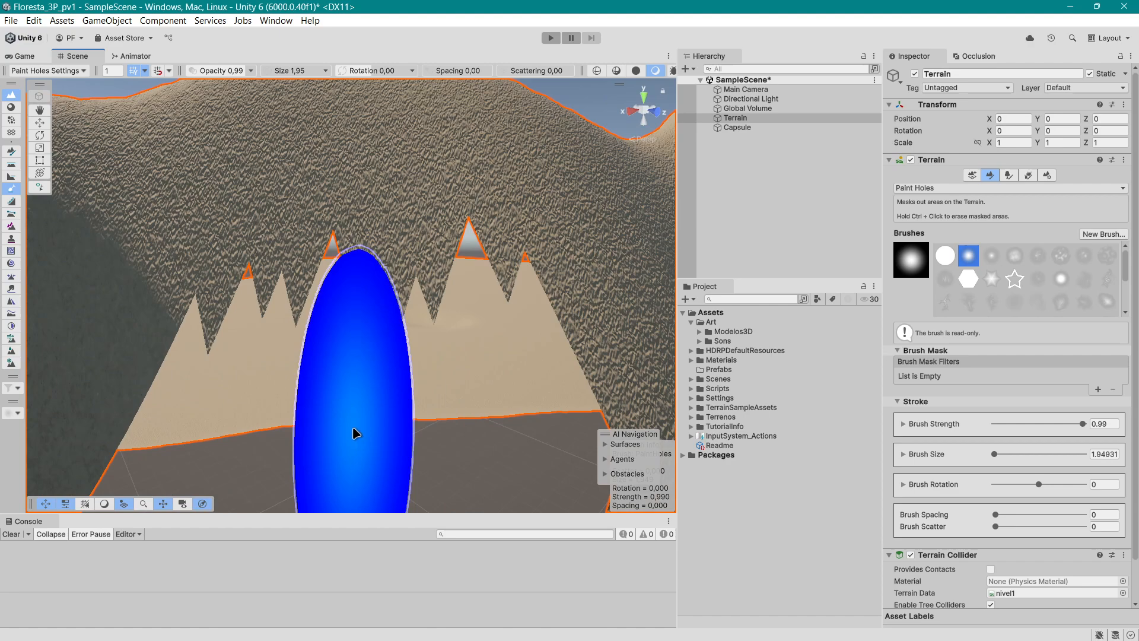
scroll(368, 450, down, 3)
right_drag(370, 477, 372, 468)
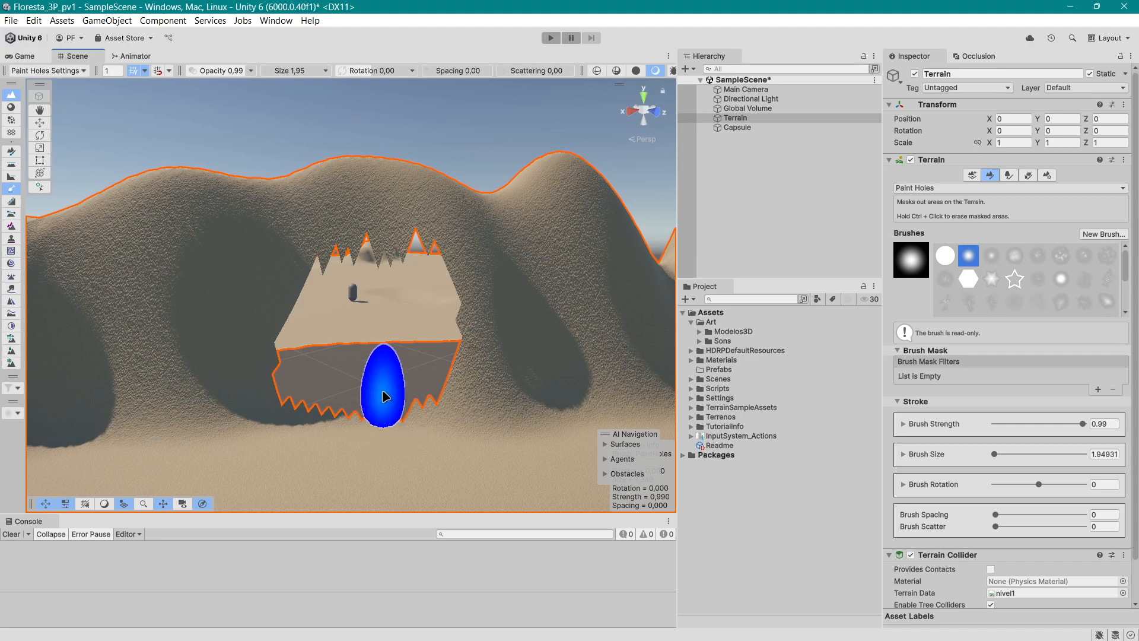
scroll(406, 416, down, 2)
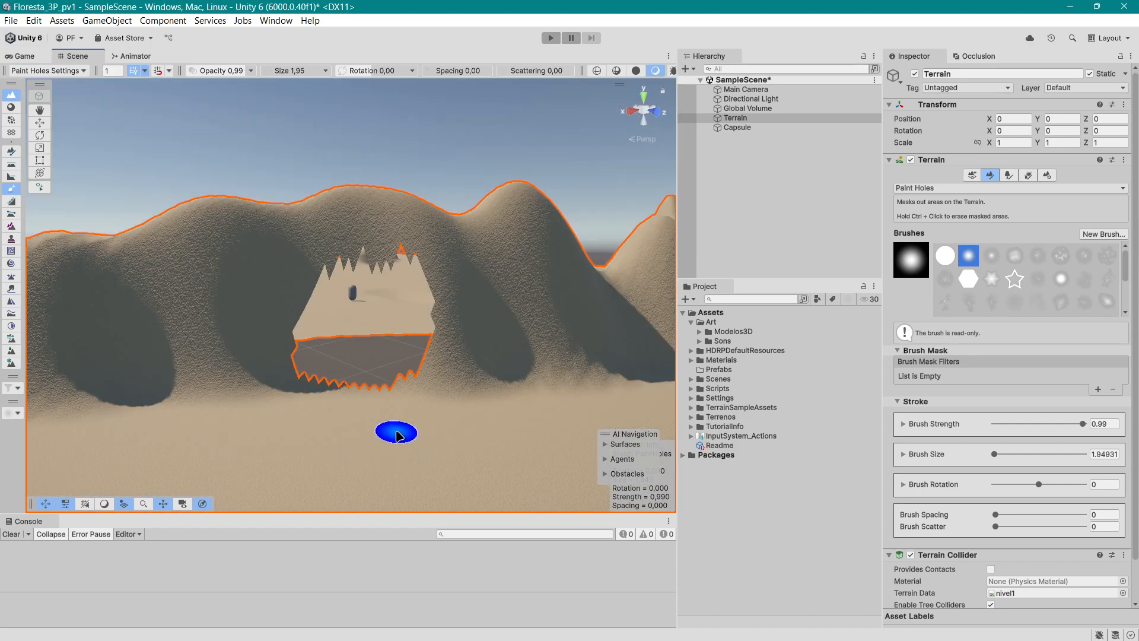
scroll(373, 415, up, 3)
scroll(364, 419, down, 3)
mouse_move(364, 420)
right_down()
mouse_move(508, 457)
mouse_move(239, 417)
mouse_move(298, 438)
mouse_move(341, 433)
mouse_move(280, 432)
mouse_move(407, 421)
mouse_move(282, 387)
mouse_move(320, 374)
mouse_move(371, 402)
mouse_move(414, 407)
mouse_move(441, 505)
mouse_move(454, 463)
right_up()
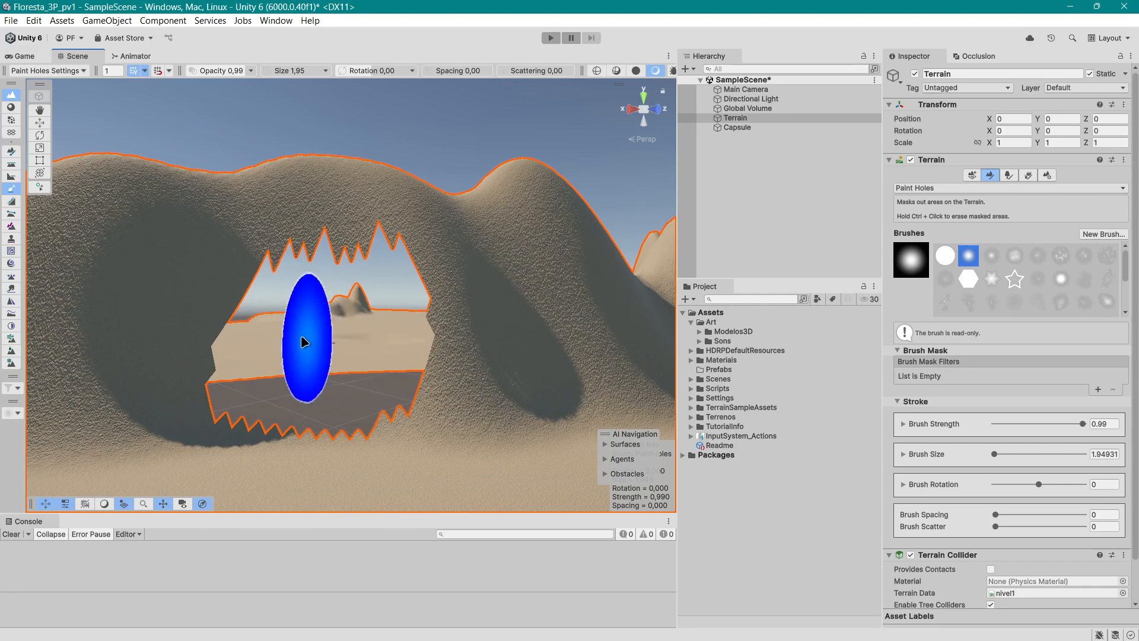
mouse_move(328, 423)
right_down()
mouse_move(285, 415)
mouse_move(458, 432)
mouse_move(344, 451)
mouse_move(255, 399)
mouse_move(237, 407)
right_up()
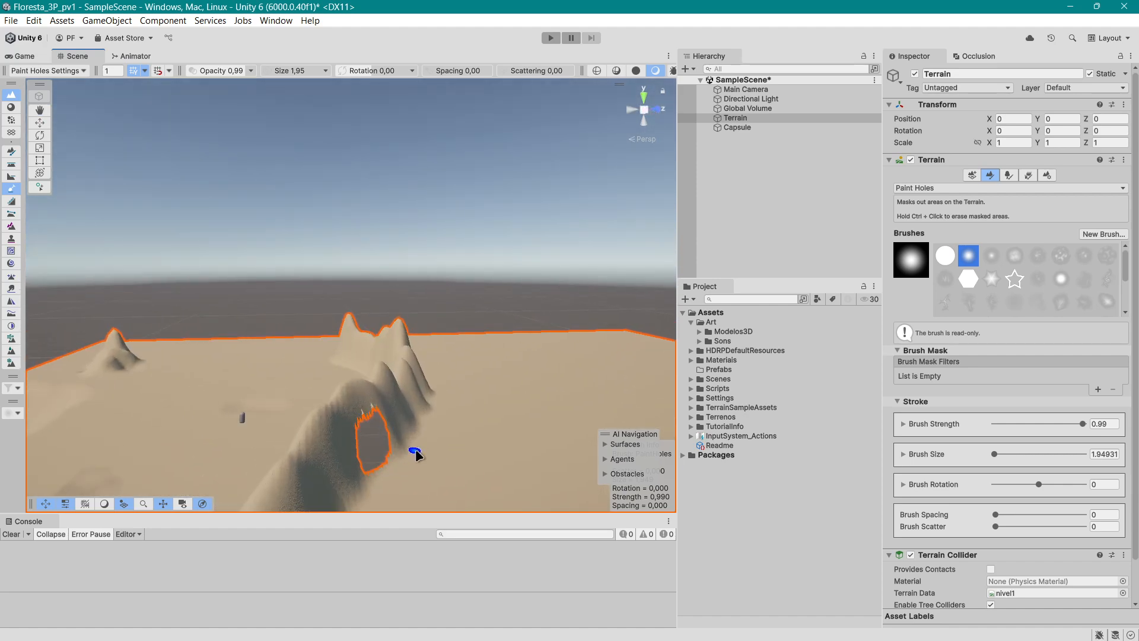
mouse_move(522, 465)
right_down()
mouse_move(364, 463)
mouse_move(400, 492)
right_up()
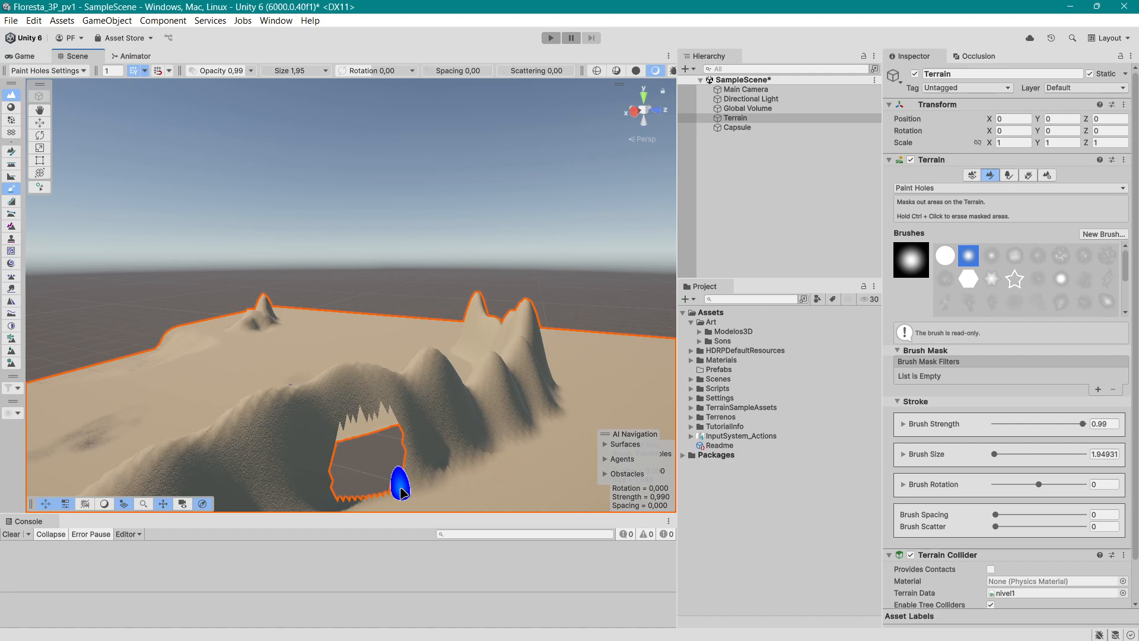
right_drag(453, 351, 439, 389)
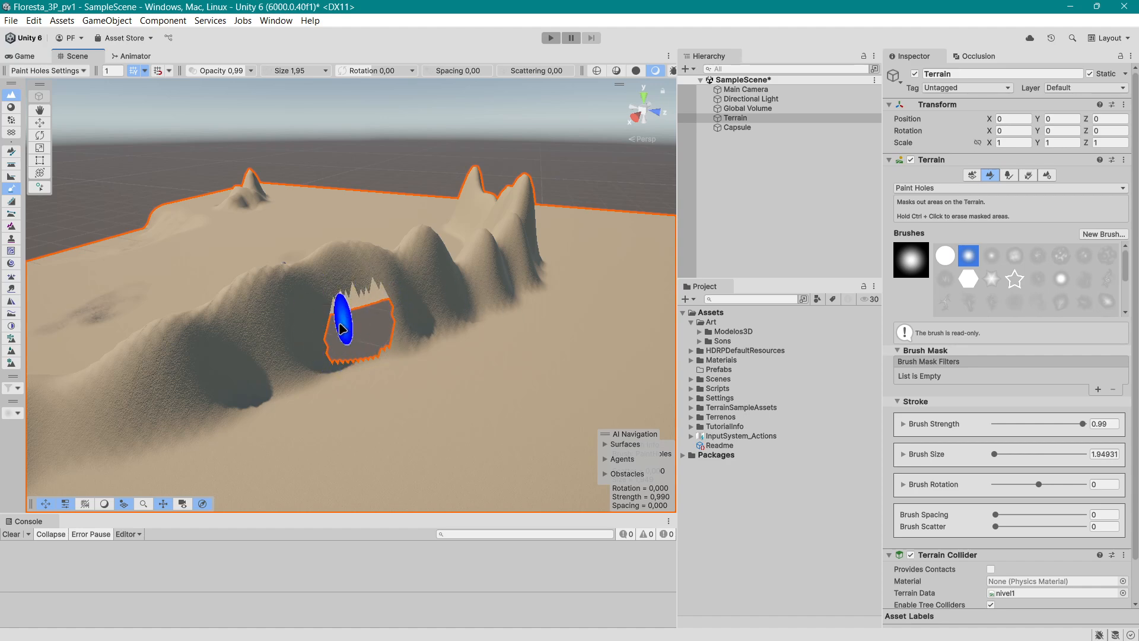
Undo the hole-painting strokes until the opening in the ridge's side is completely closed.
scroll(379, 354, up, 5)
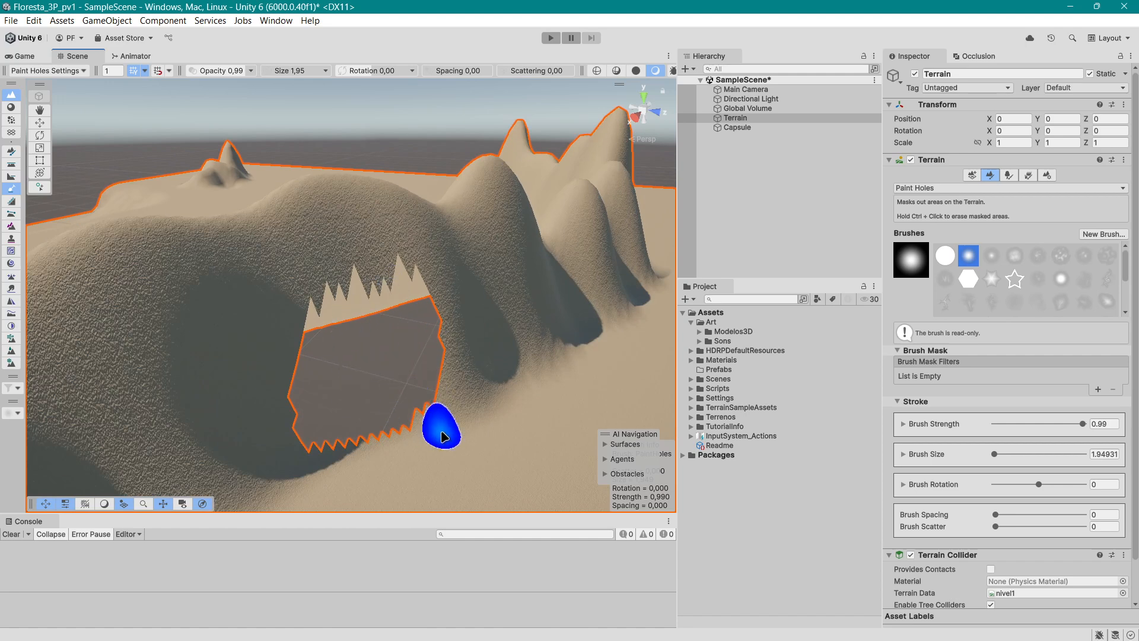
key(ctrl+z)
key(ctrl+z)
key(ctrl+z)
key(ctrl+z)
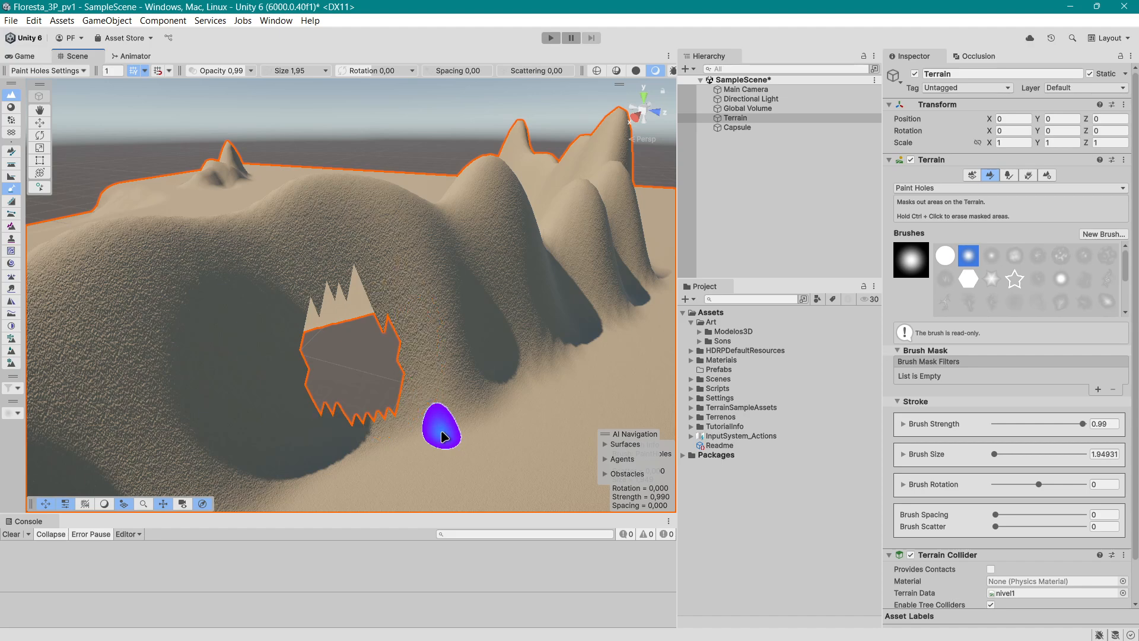
key(ctrl+z)
key(ctrl+z)
scroll(442, 433, down, 6)
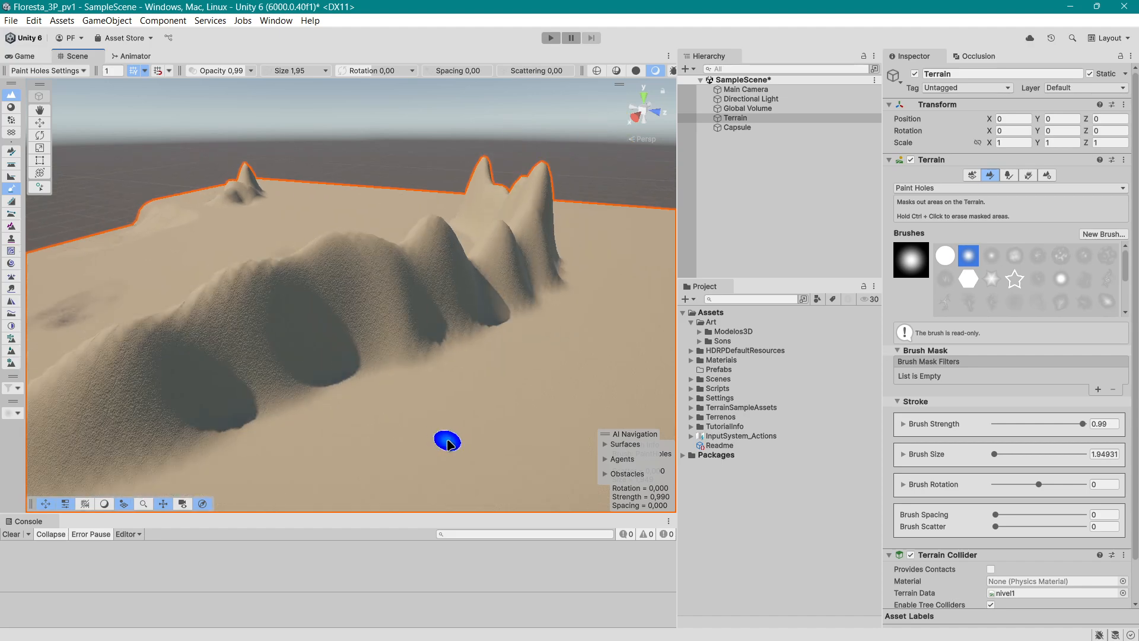
scroll(414, 437, down, 4)
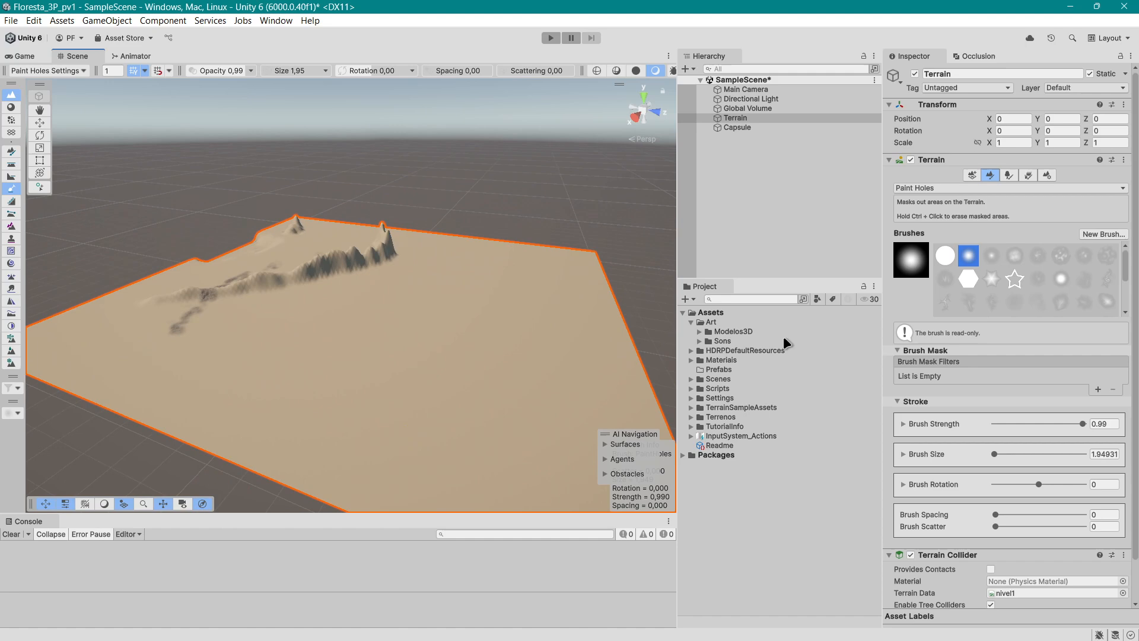
Switch to Paint Texture and paint Sand_TerrainLayer over the dark rocky patches beside the ridge with brush size 5.
right_drag(514, 359, 400, 291)
right_drag(324, 309, 355, 286)
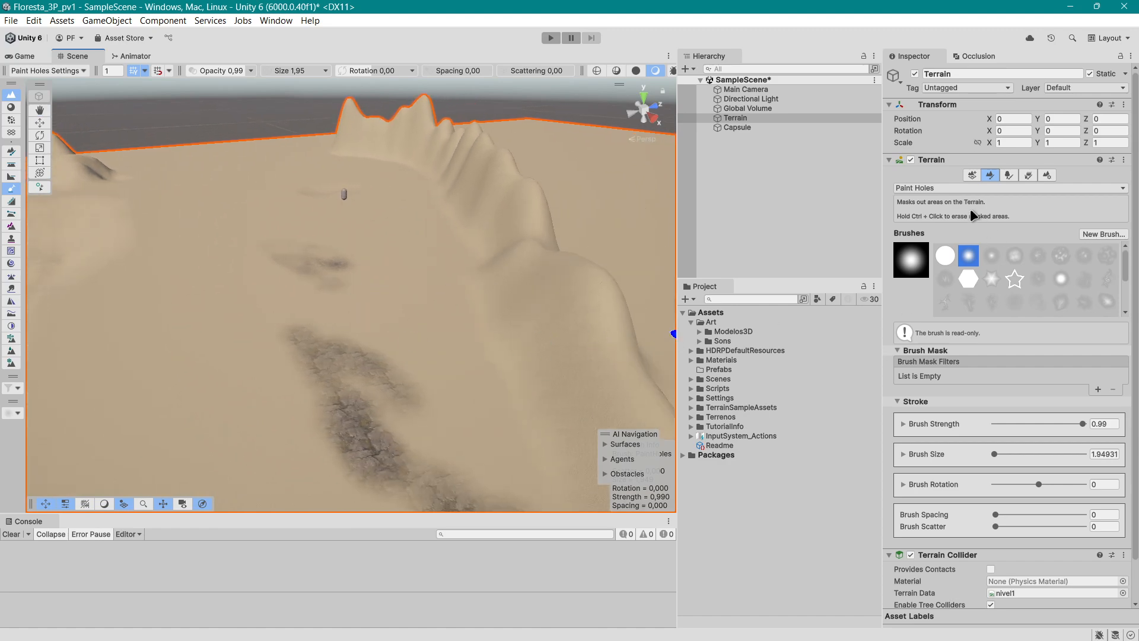
click(925, 187)
click(963, 327)
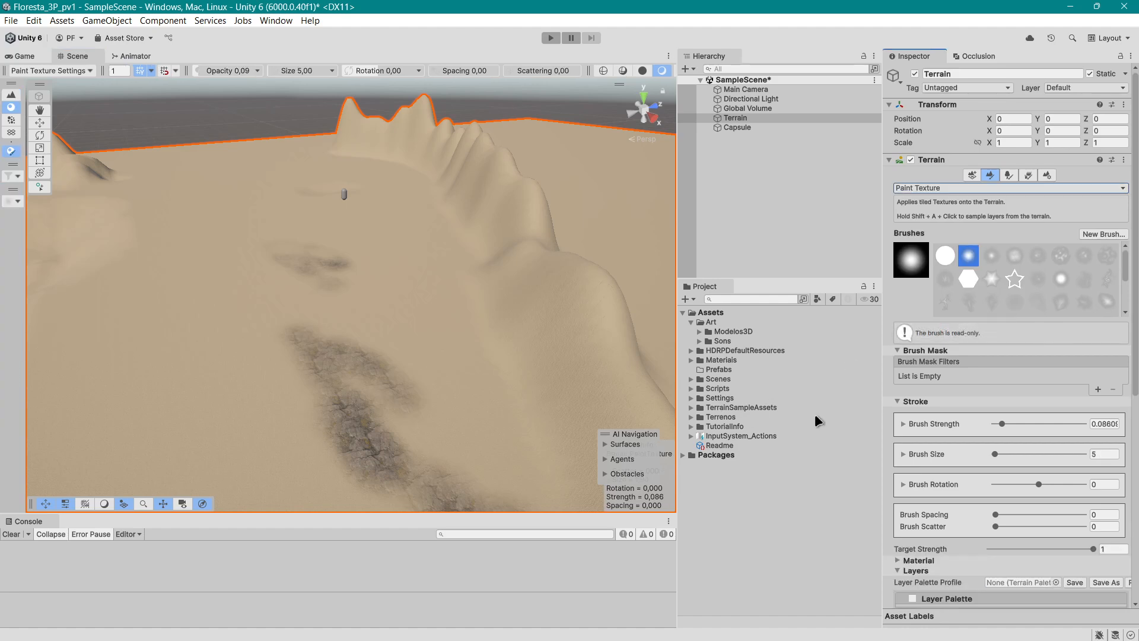
scroll(940, 434, down, 10)
click(919, 335)
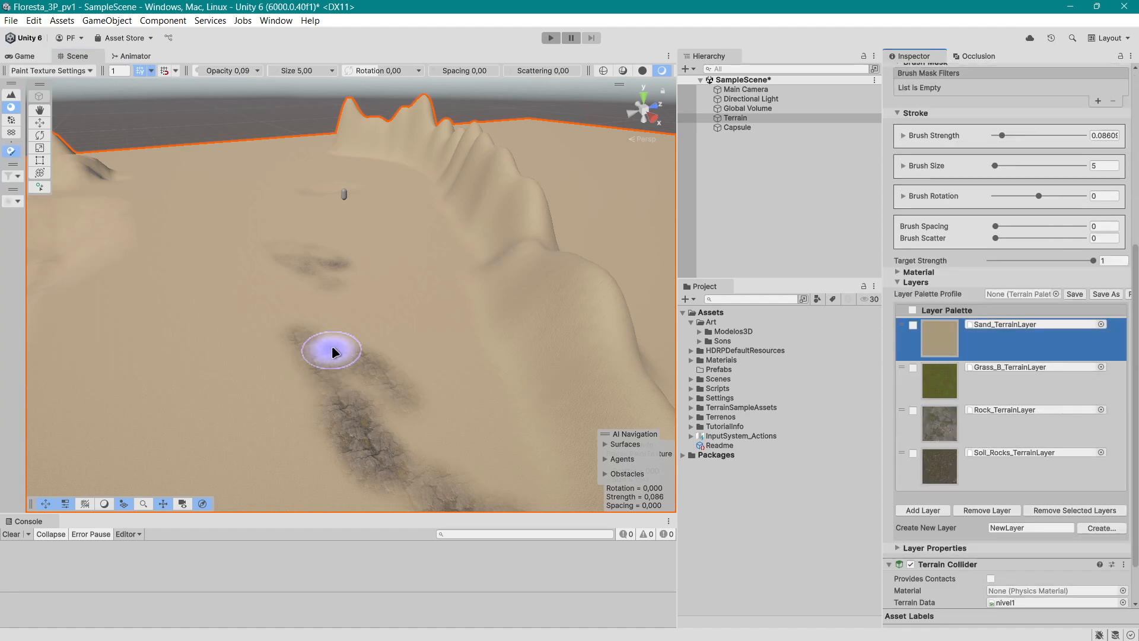
drag(332, 352, 323, 379)
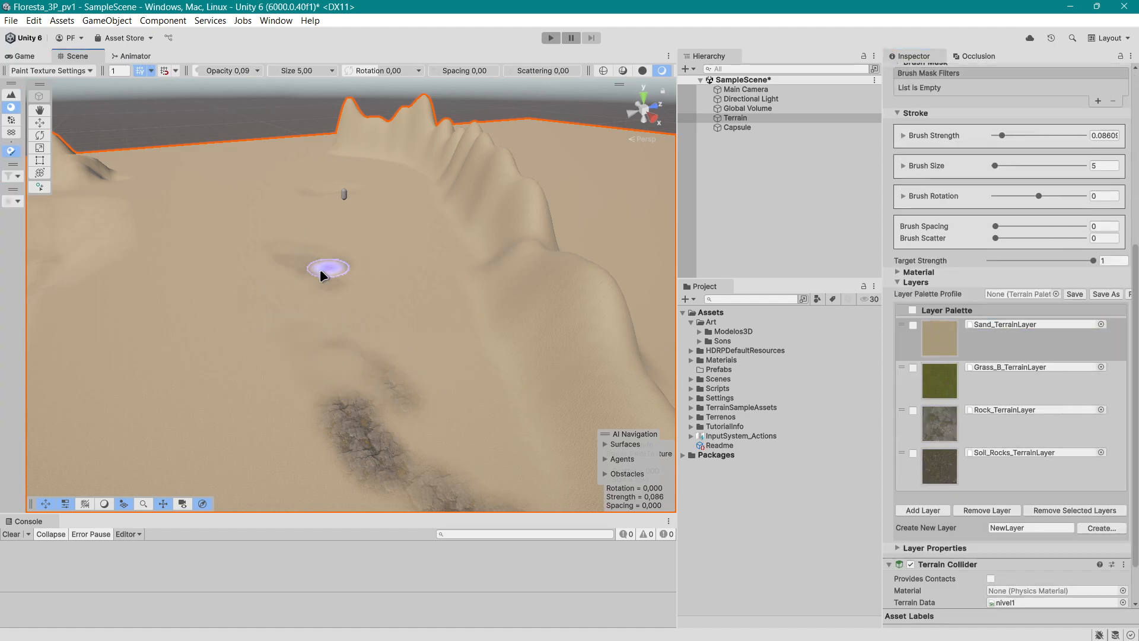
right_drag(221, 394, 332, 455)
mouse_move(305, 382)
mouse_down()
mouse_move(334, 330)
mouse_move(213, 360)
mouse_move(120, 320)
mouse_move(253, 401)
mouse_move(323, 375)
mouse_move(365, 406)
mouse_move(99, 350)
mouse_move(216, 405)
mouse_up()
Paint a curved patch of Grass_B_TerrainLayer on the sand beside the capsule with brush size 5.
right_drag(101, 382, 306, 391)
middle_drag(112, 401, 216, 406)
scroll(368, 382, down, 4)
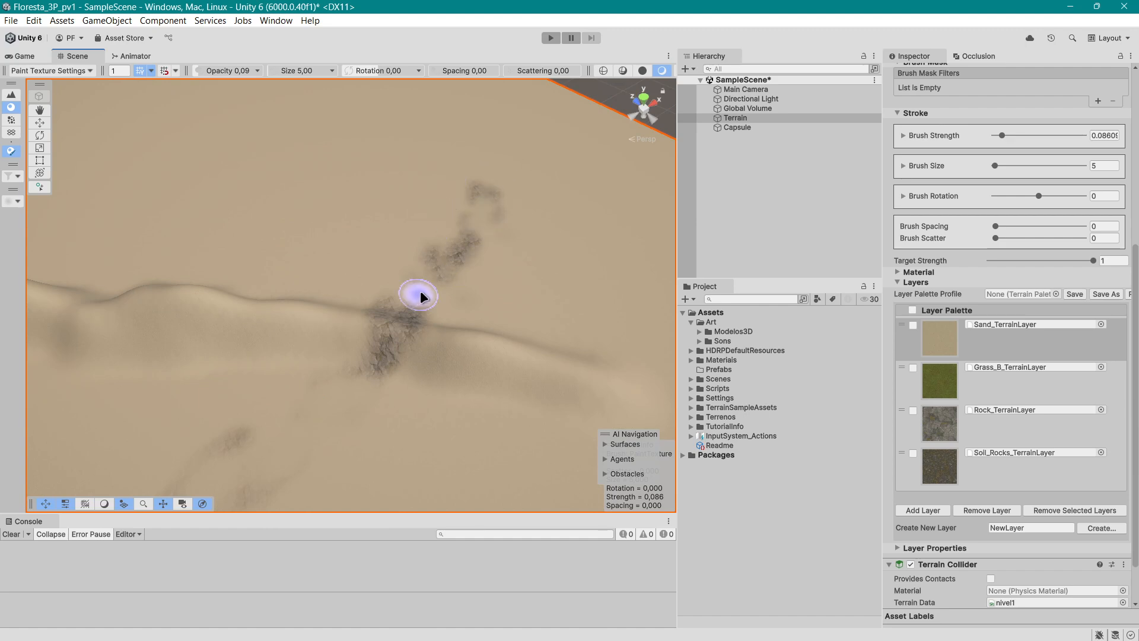
scroll(283, 419, down, 3)
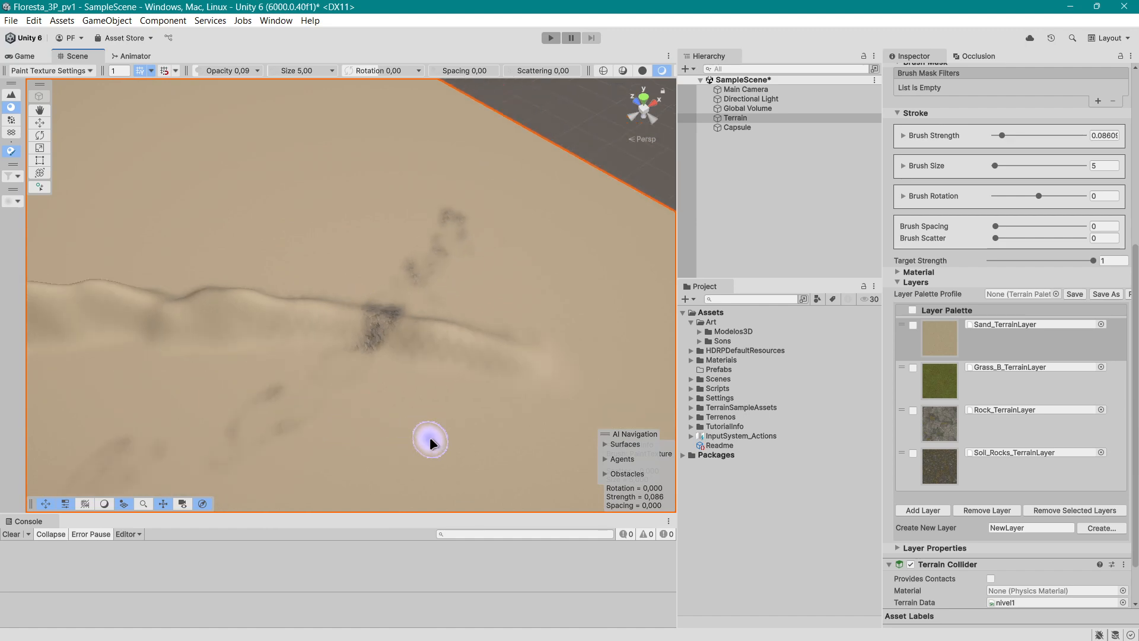
right_drag(430, 437, 255, 424)
middle_drag(292, 418, 386, 420)
scroll(305, 406, up, 3)
scroll(303, 407, up, 3)
click(922, 389)
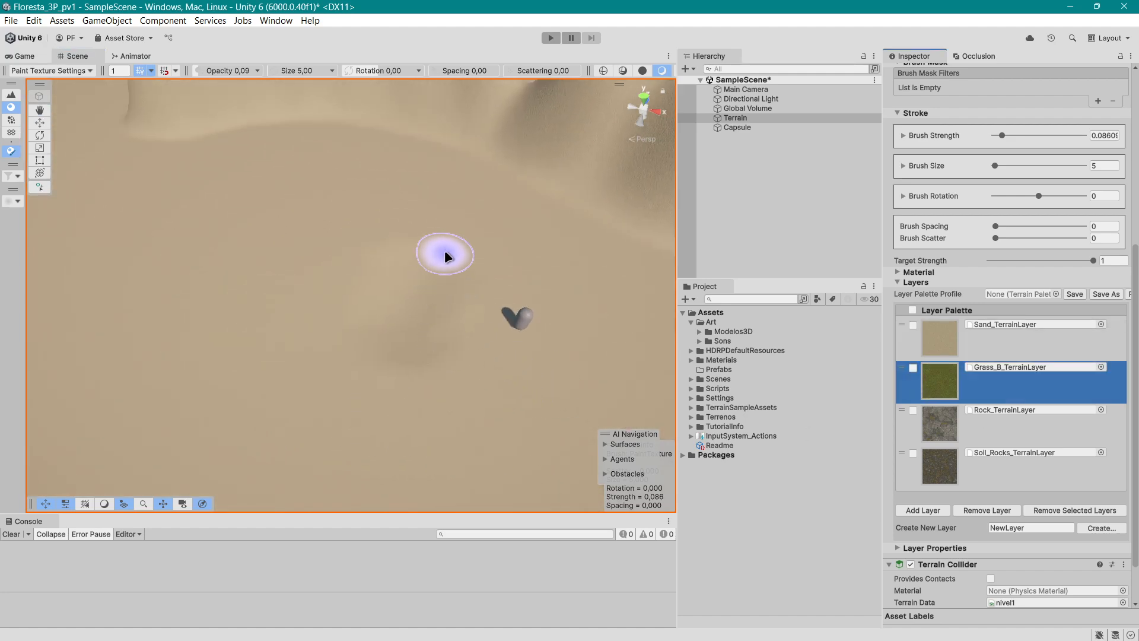
drag(338, 390, 466, 324)
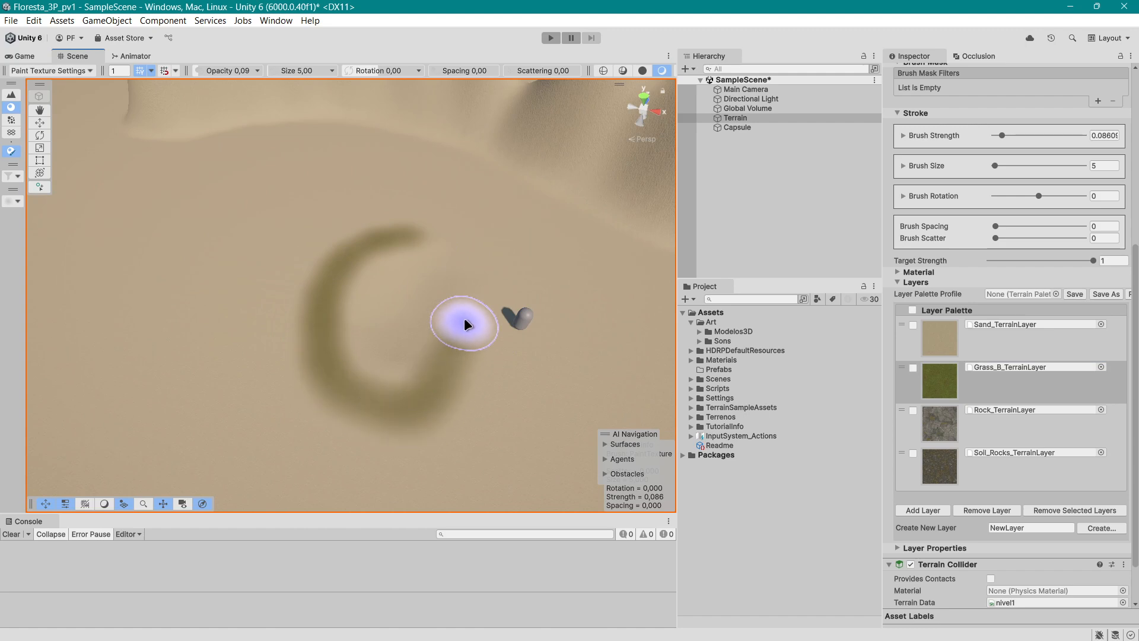
mouse_move(382, 279)
mouse_down()
mouse_move(407, 289)
mouse_move(360, 379)
mouse_move(433, 251)
mouse_move(363, 294)
mouse_move(326, 378)
mouse_up()
Set the brush strength to 0.192 and size to 127.286, and cover most of the terrain with the grass layer.
right_drag(272, 391, 398, 405)
middle_drag(336, 394, 442, 389)
scroll(594, 420, down, 5)
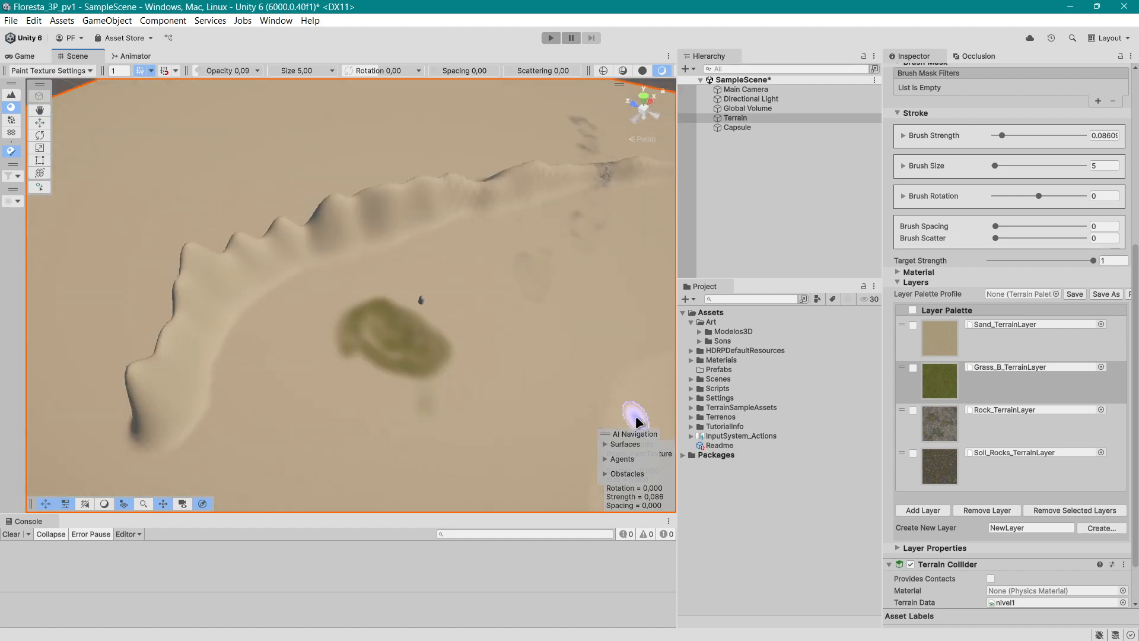
scroll(582, 429, down, 3)
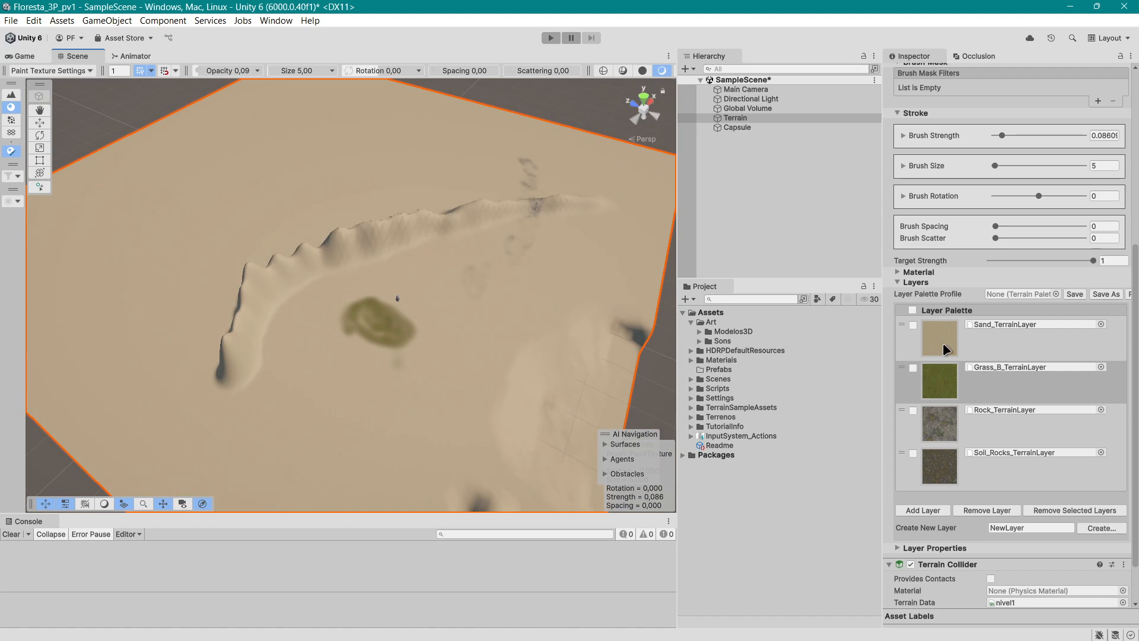
drag(1007, 135, 1016, 168)
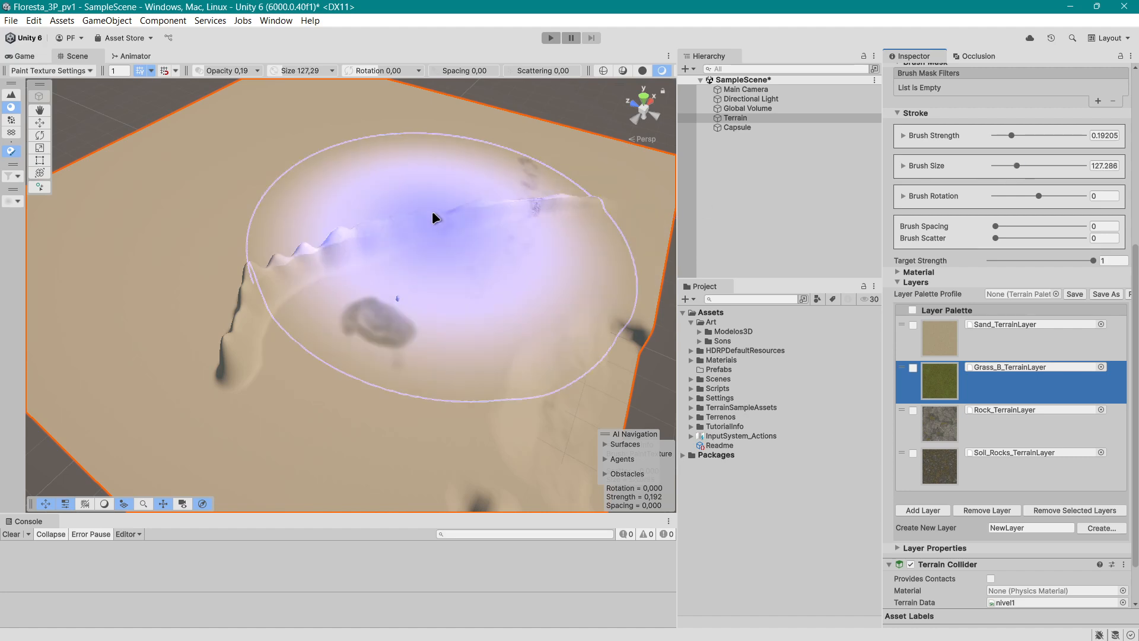
drag(185, 246, 278, 360)
scroll(562, 237, down, 3)
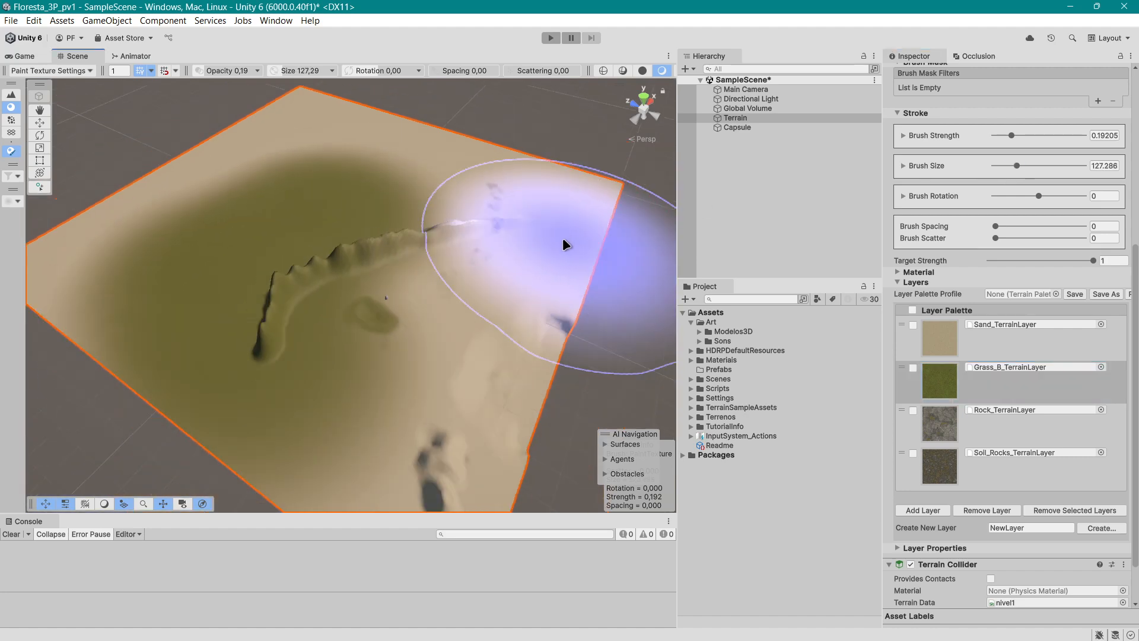
mouse_move(435, 272)
middle_down()
mouse_move(442, 293)
mouse_move(490, 323)
middle_up()
mouse_move(500, 255)
mouse_down()
mouse_move(386, 208)
mouse_move(234, 257)
mouse_move(158, 386)
mouse_move(472, 393)
mouse_up()
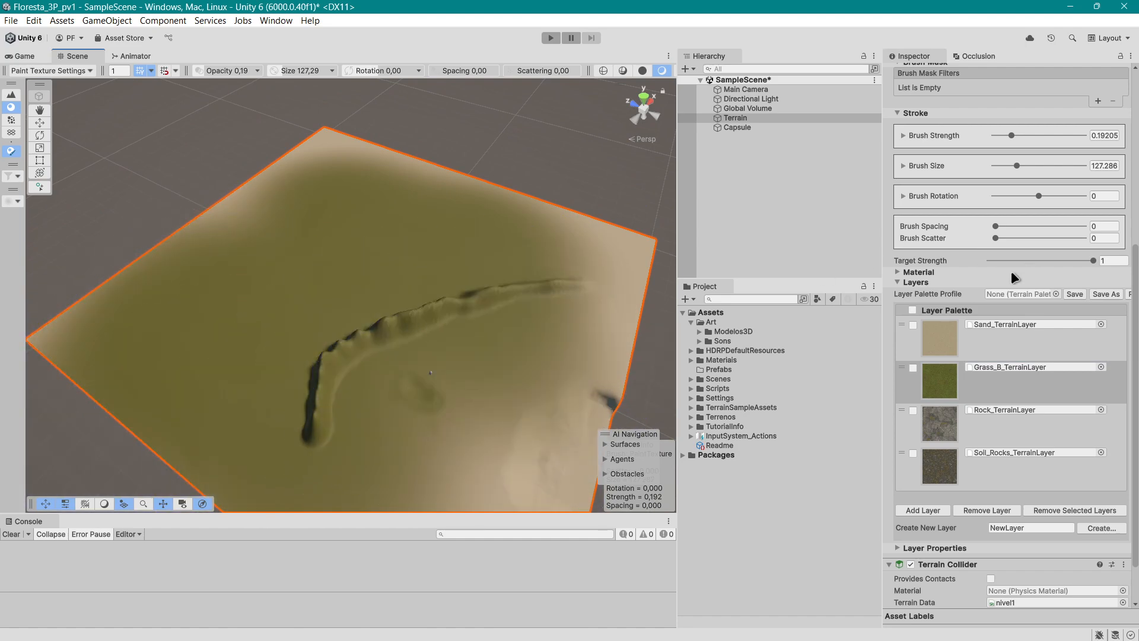
Paint Rock_TerrainLayer along the whole curved ridge with the brush size set to 11.844.
click(975, 422)
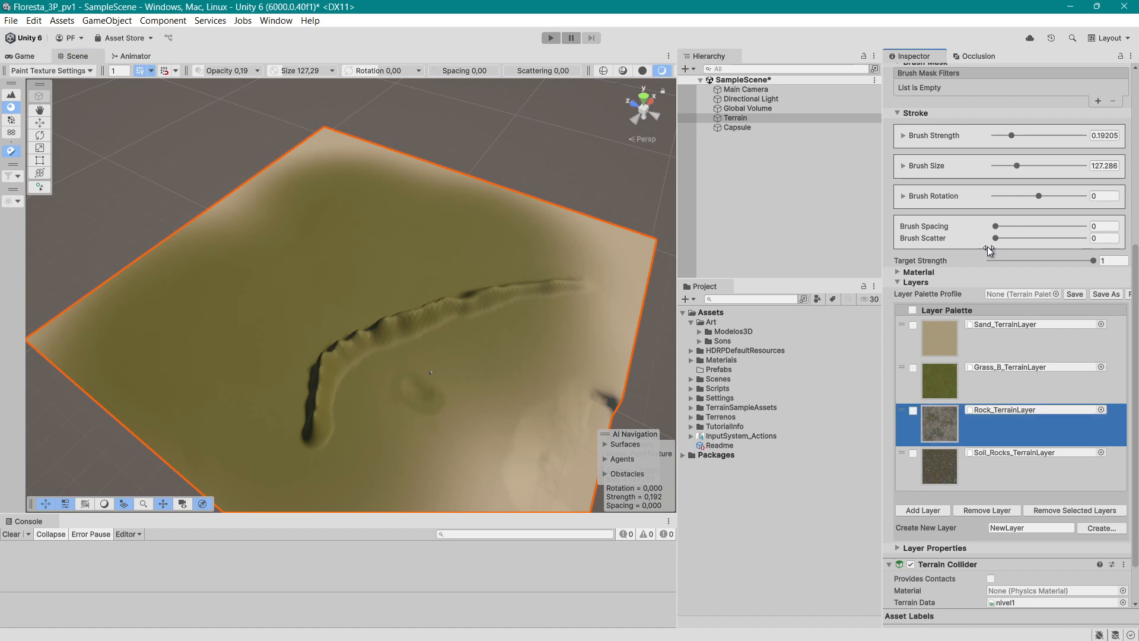
drag(1007, 173, 997, 165)
scroll(476, 325, up, 2)
scroll(476, 326, up, 1)
click(496, 303)
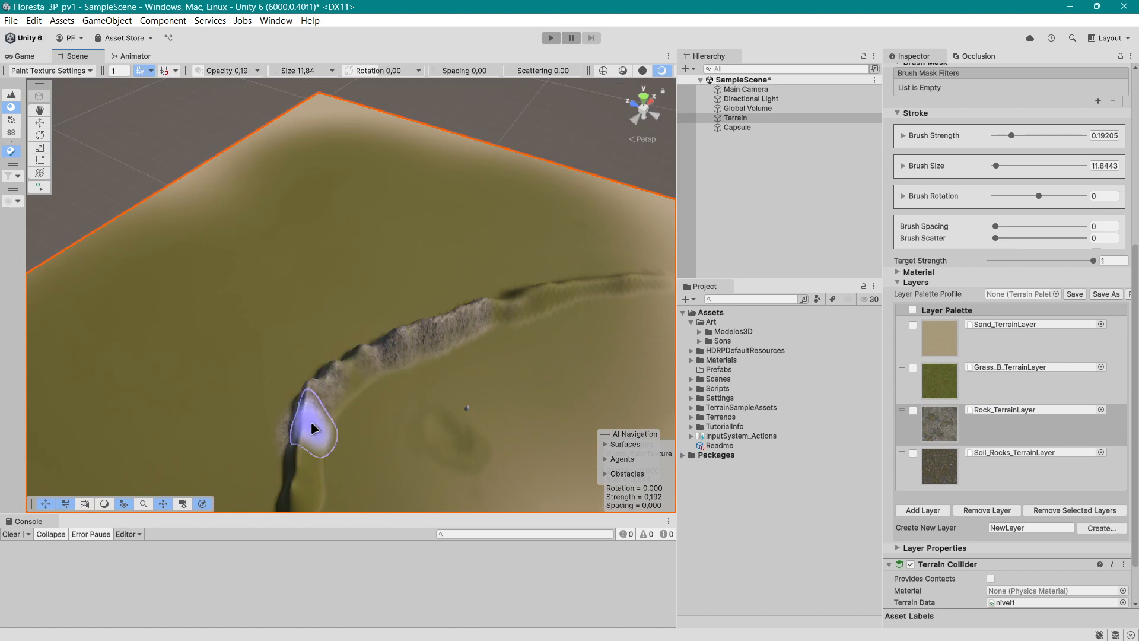
middle_drag(382, 463, 389, 422)
middle_drag(628, 272, 569, 320)
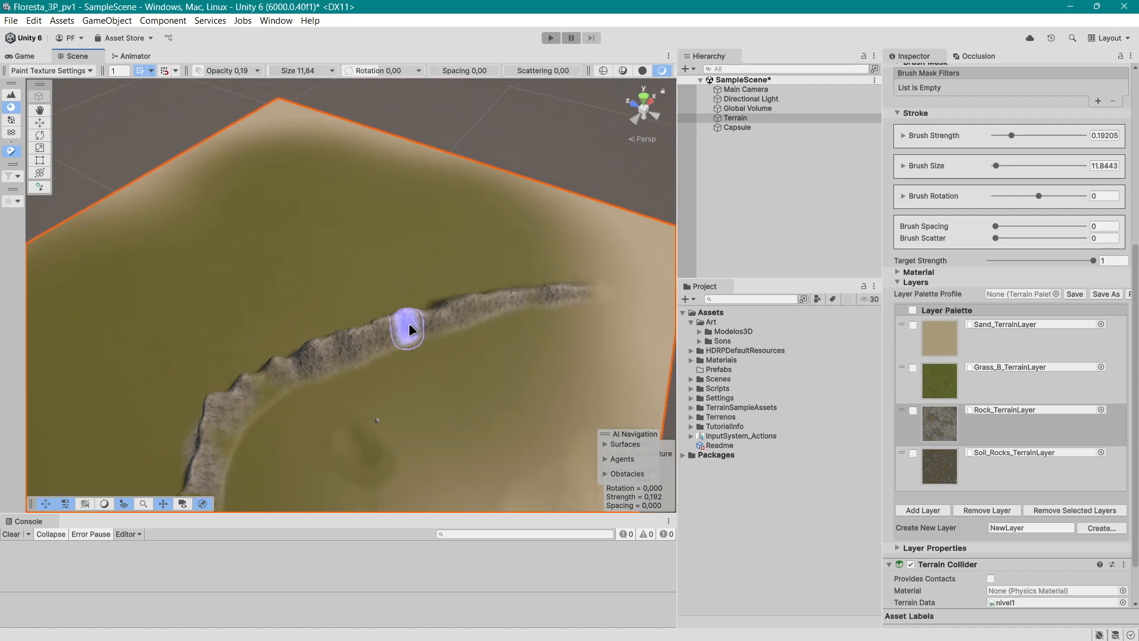
Paint Soil_Rocks_TerrainLayer along the foot of the ridge facing the capsule with the brush size set to 5.
scroll(528, 385, up, 6)
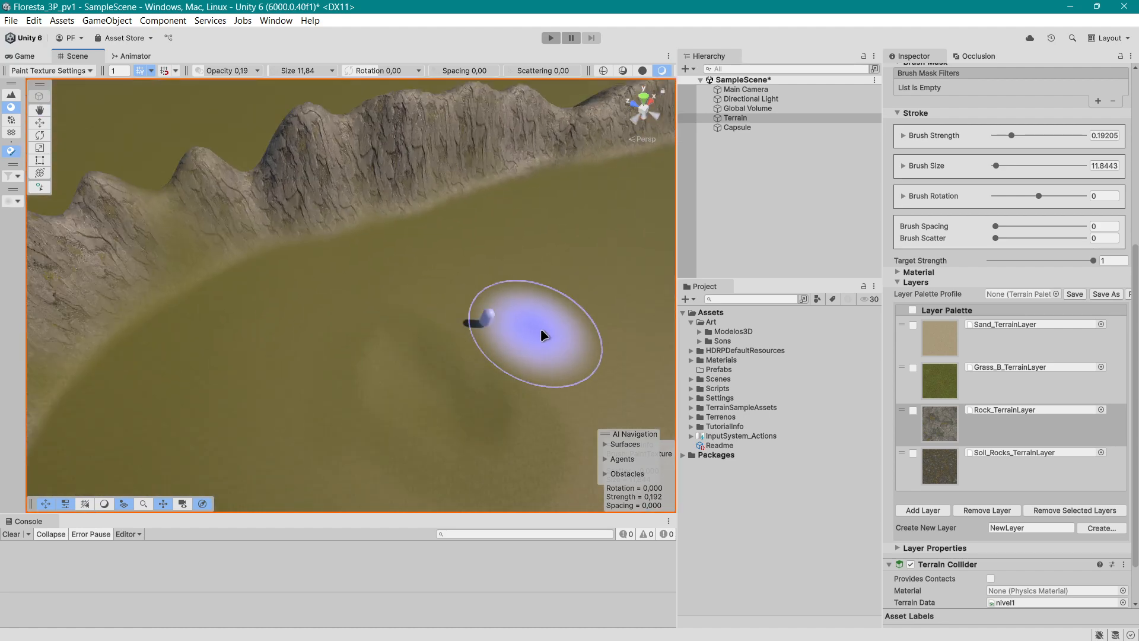
click(953, 447)
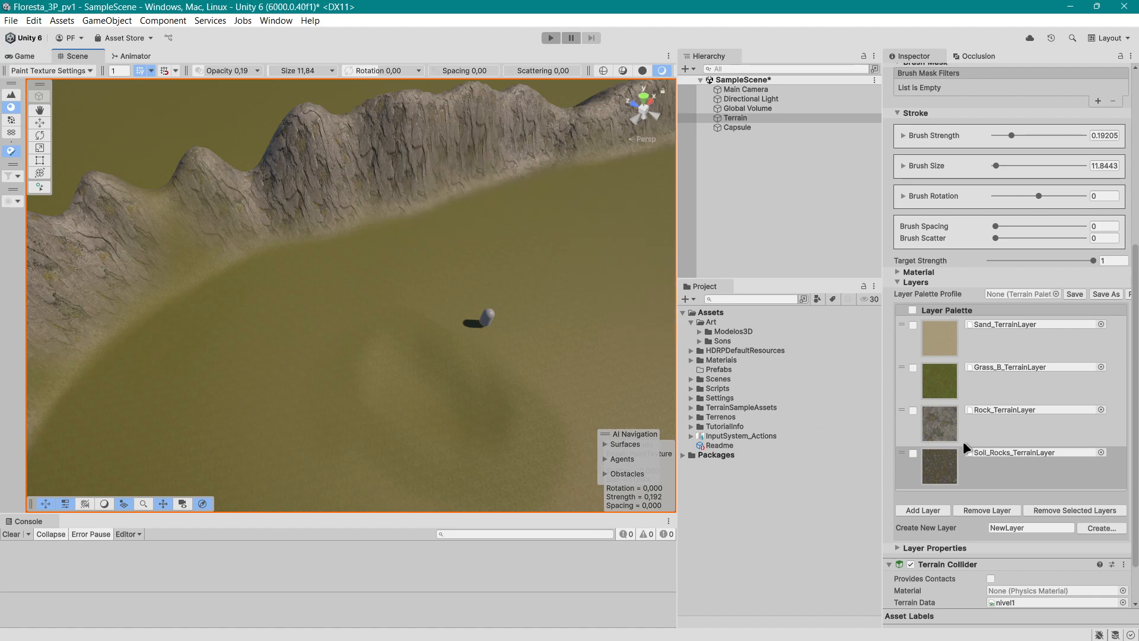
click(1099, 161)
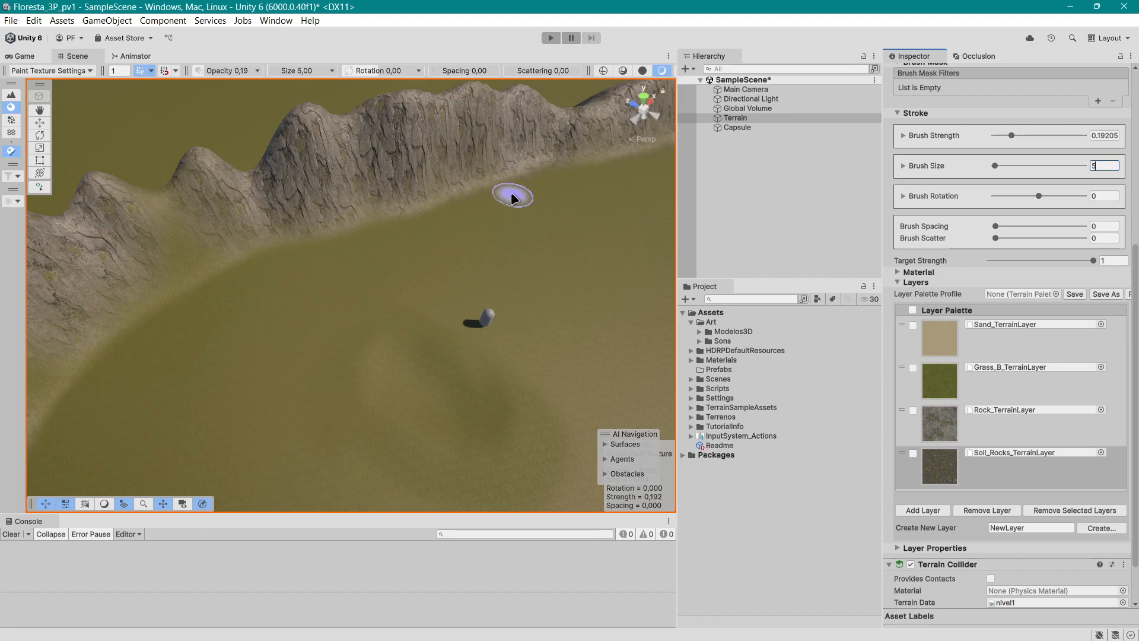
mouse_move(516, 192)
mouse_down()
mouse_move(446, 173)
mouse_move(380, 230)
mouse_move(342, 221)
mouse_up()
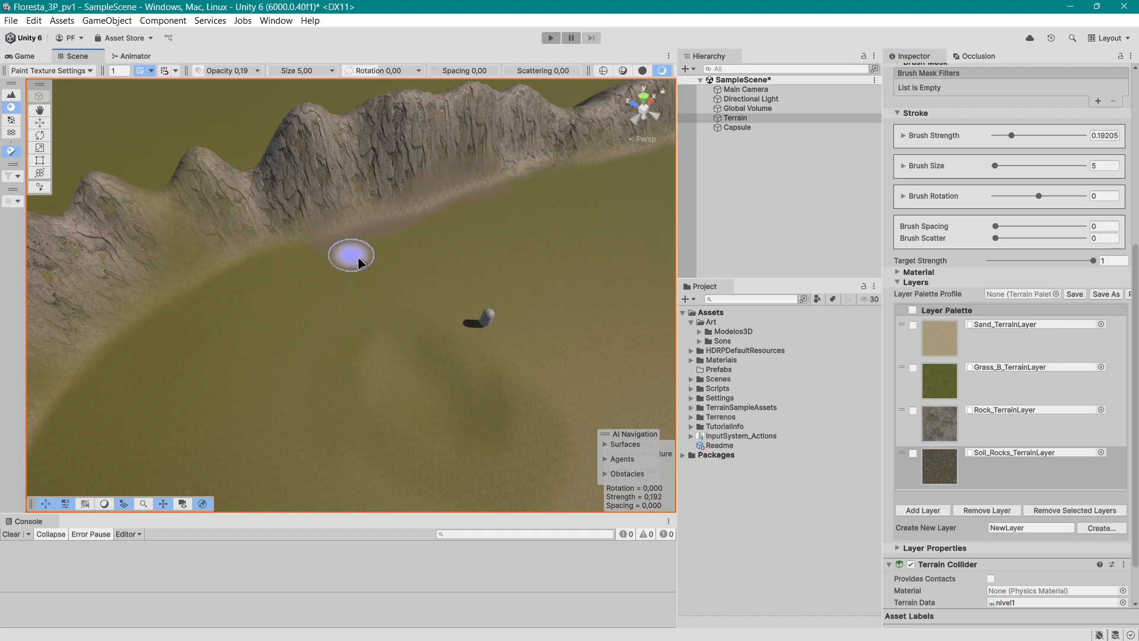
Examine the rock, soil and grass textures at the ridge's foot up close and from the capsule's ground level.
scroll(498, 300, up, 7)
right_drag(506, 380, 503, 300)
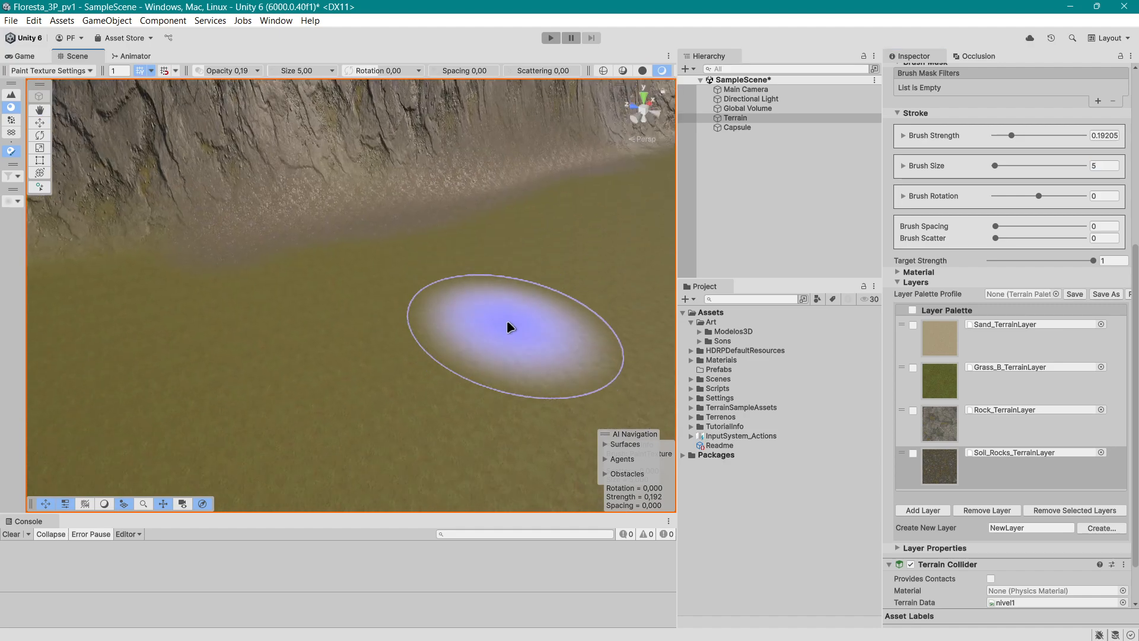
scroll(507, 319, up, 3)
middle_drag(514, 322, 487, 348)
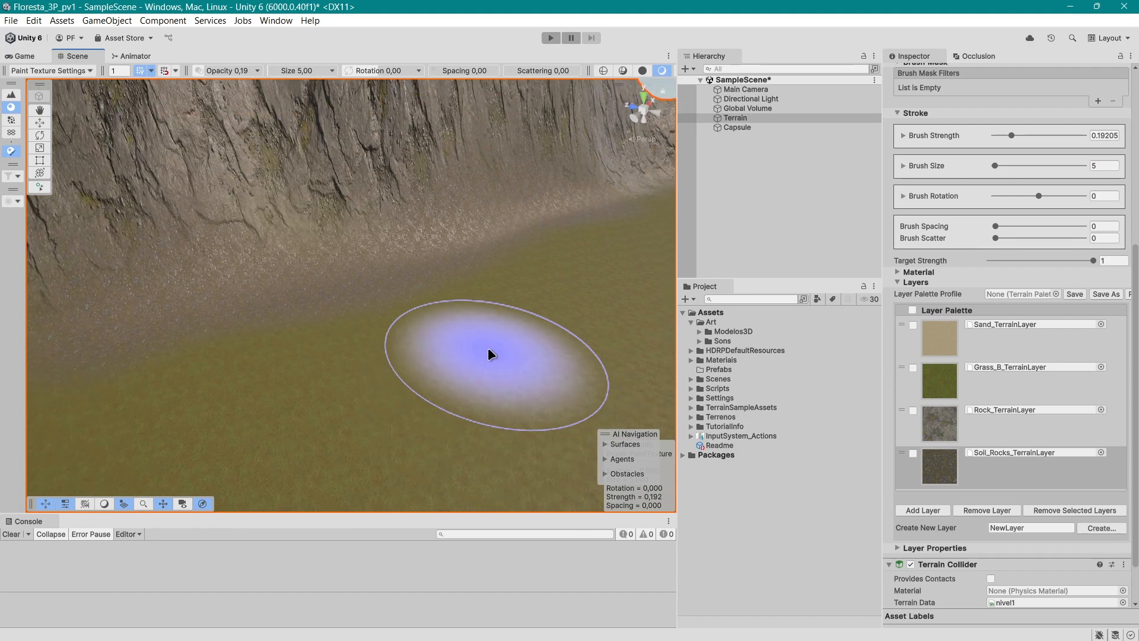
right_drag(488, 347, 528, 356)
scroll(535, 397, down, 6)
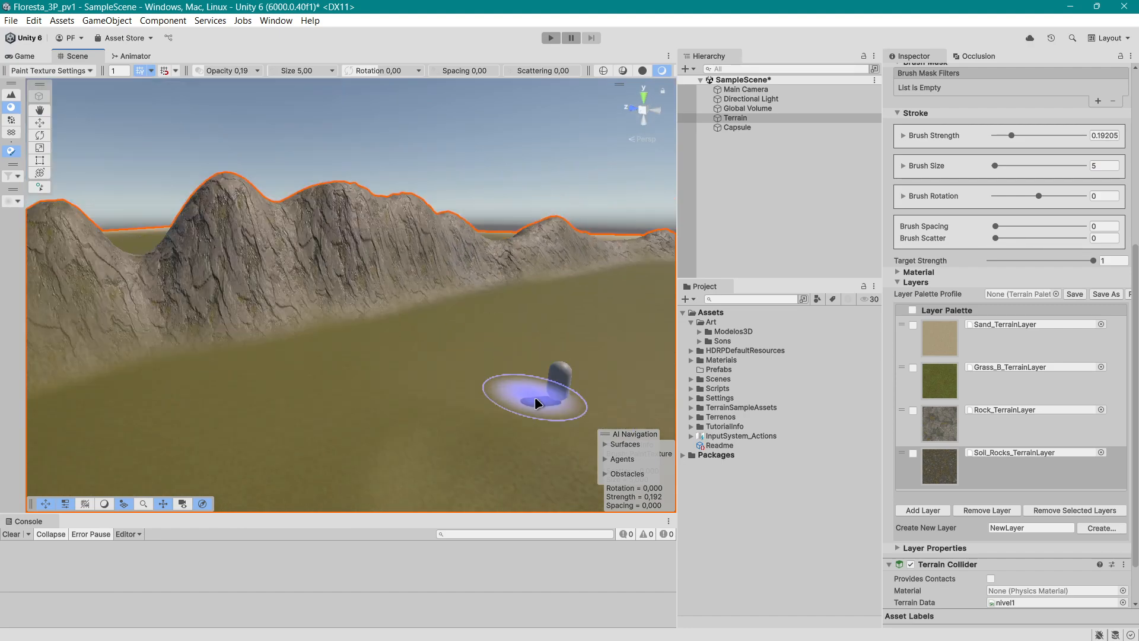
right_drag(551, 407, 597, 425)
scroll(570, 344, up, 6)
right_drag(588, 342, 516, 329)
middle_drag(516, 329, 494, 338)
scroll(499, 334, down, 3)
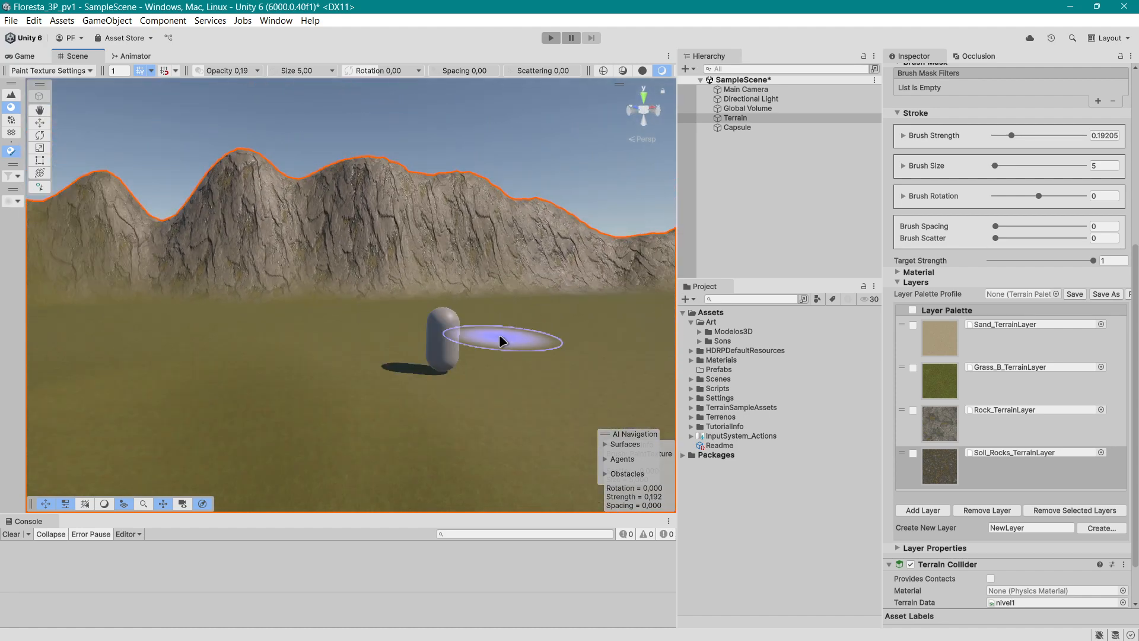
Activate the Move tool and examine the painted terrain and the capsule from close up and far away.
scroll(539, 369, up, 3)
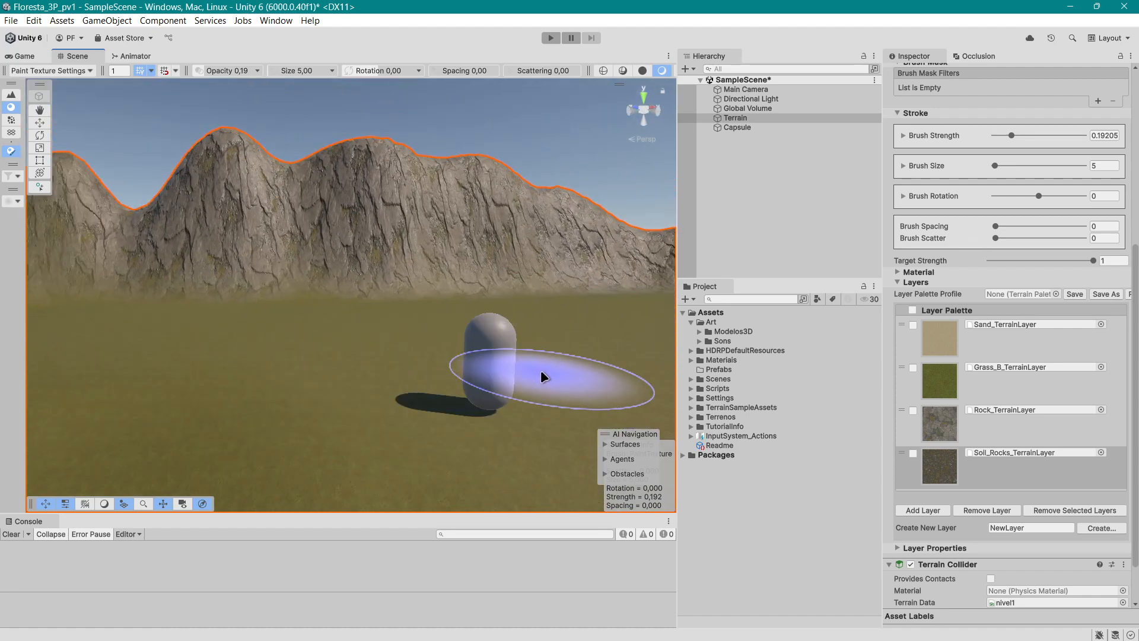
click(40, 121)
scroll(553, 371, up, 3)
middle_drag(554, 370, 538, 371)
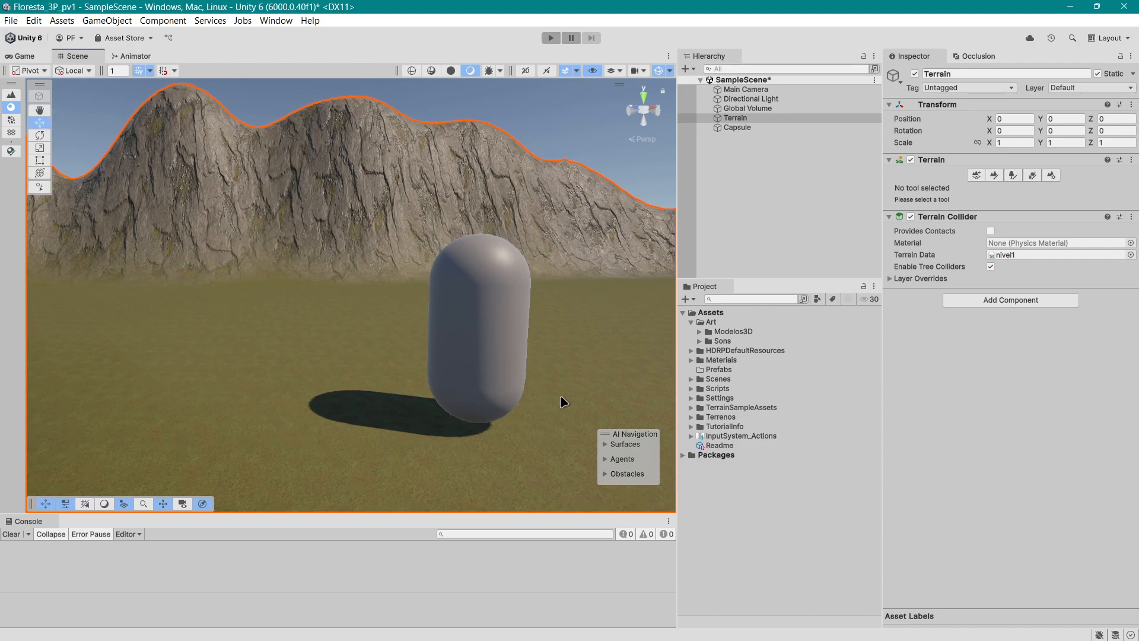
right_drag(547, 358, 424, 394)
scroll(423, 394, down, 10)
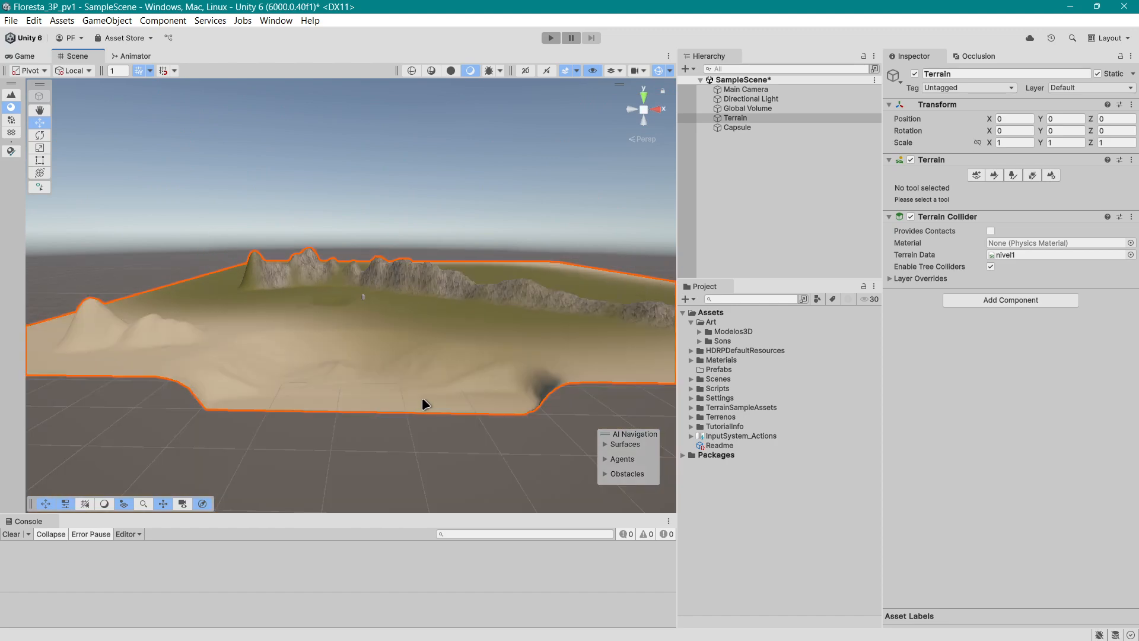
scroll(422, 397, up, 10)
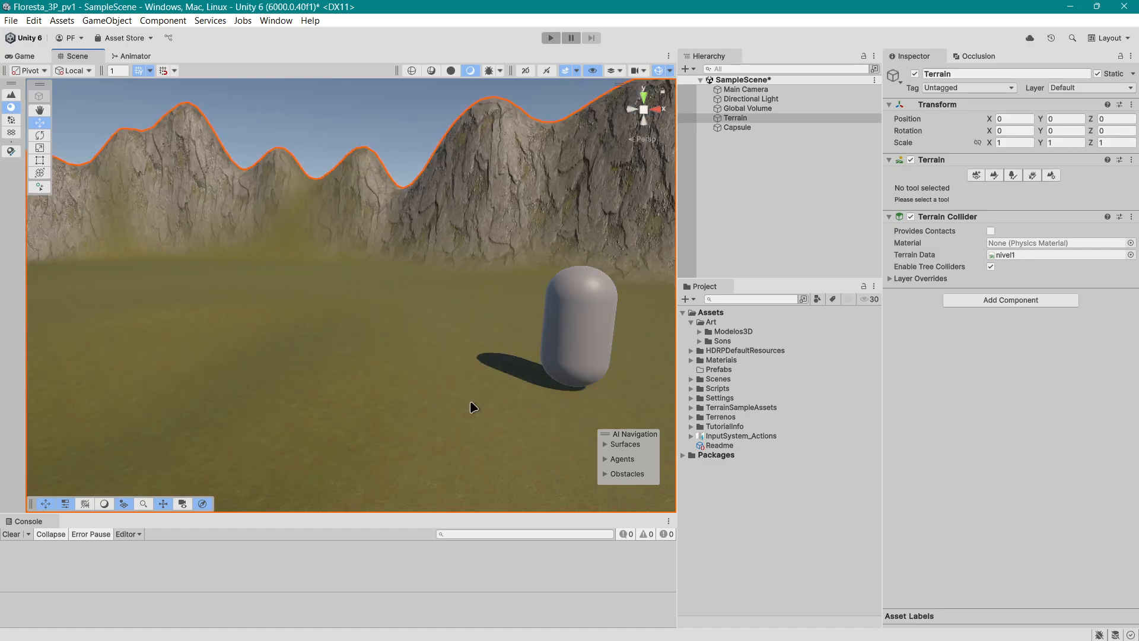
right_drag(470, 401, 539, 356)
scroll(539, 356, up, 5)
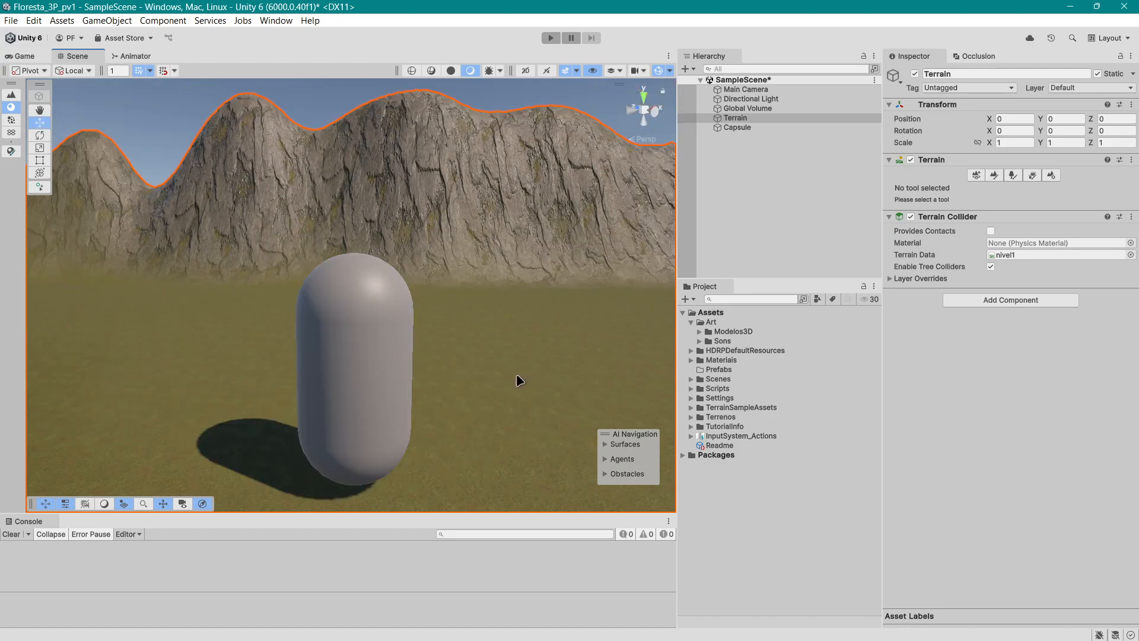
right_drag(515, 330, 372, 401)
scroll(371, 401, down, 5)
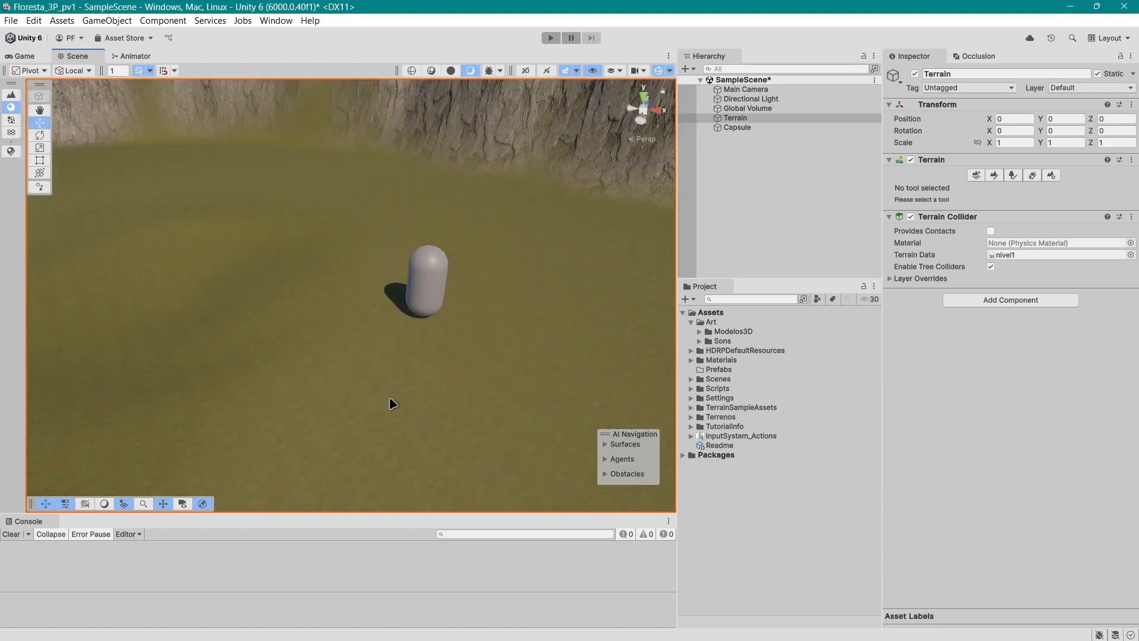
scroll(349, 271, up, 5)
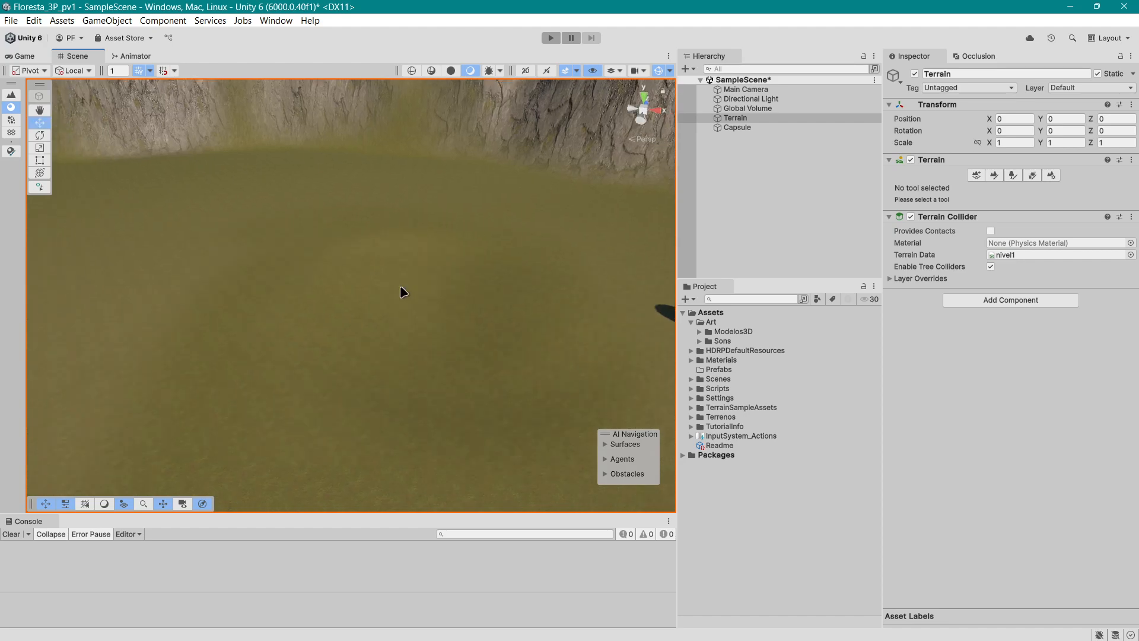
Activate Paint Trees on the terrain, start adding a tree, and search the selectable tree prefabs for "tree".
click(1014, 177)
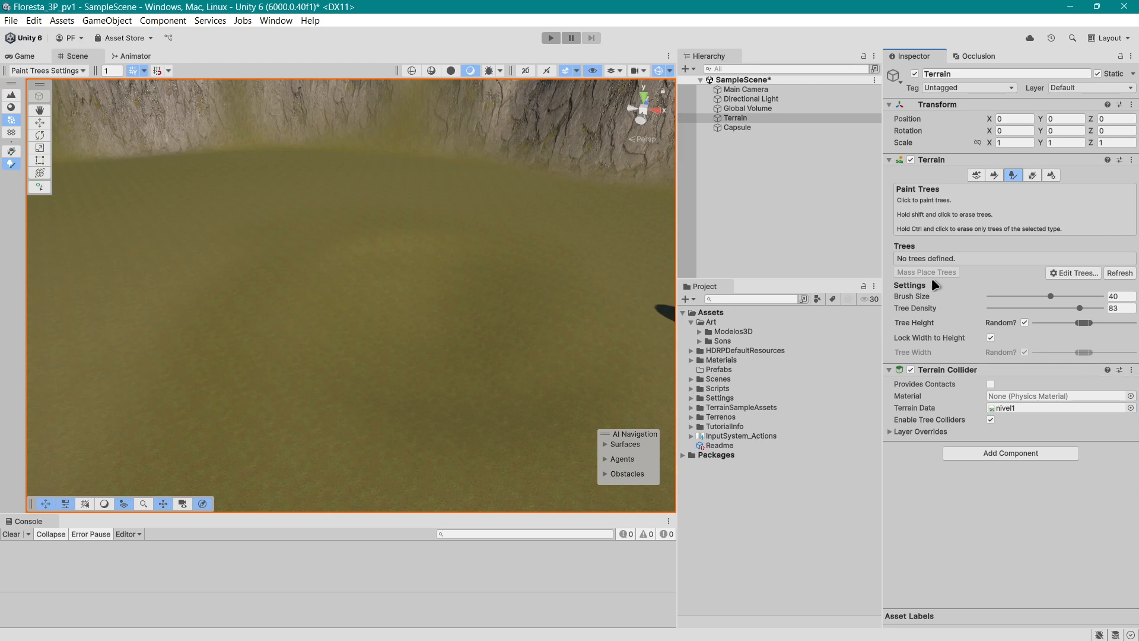
click(1095, 272)
click(1063, 276)
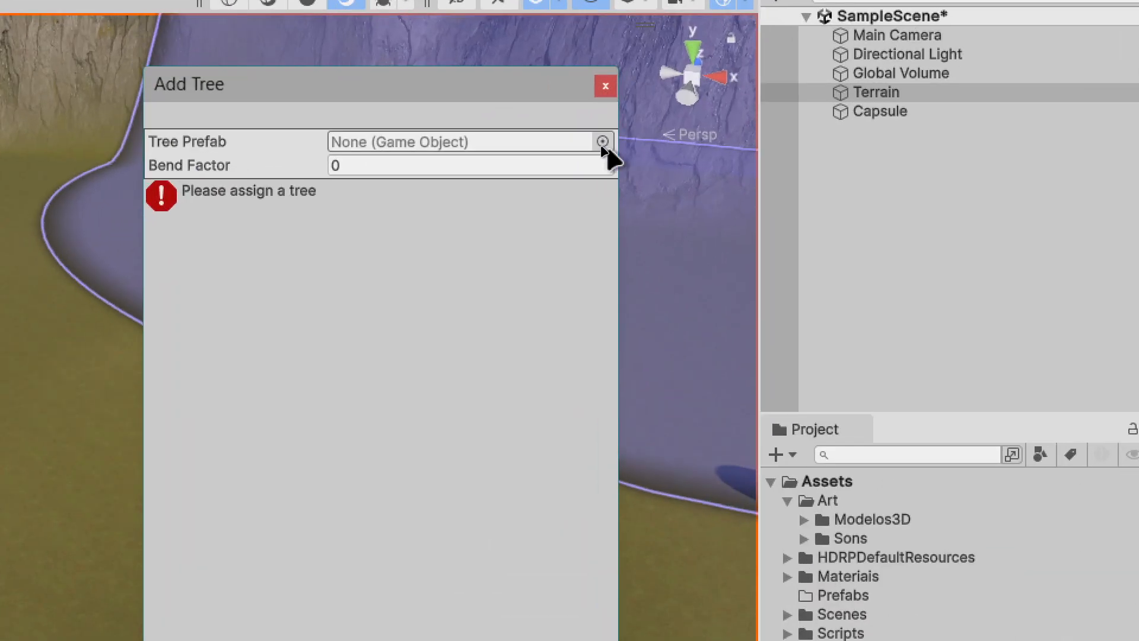
click(602, 142)
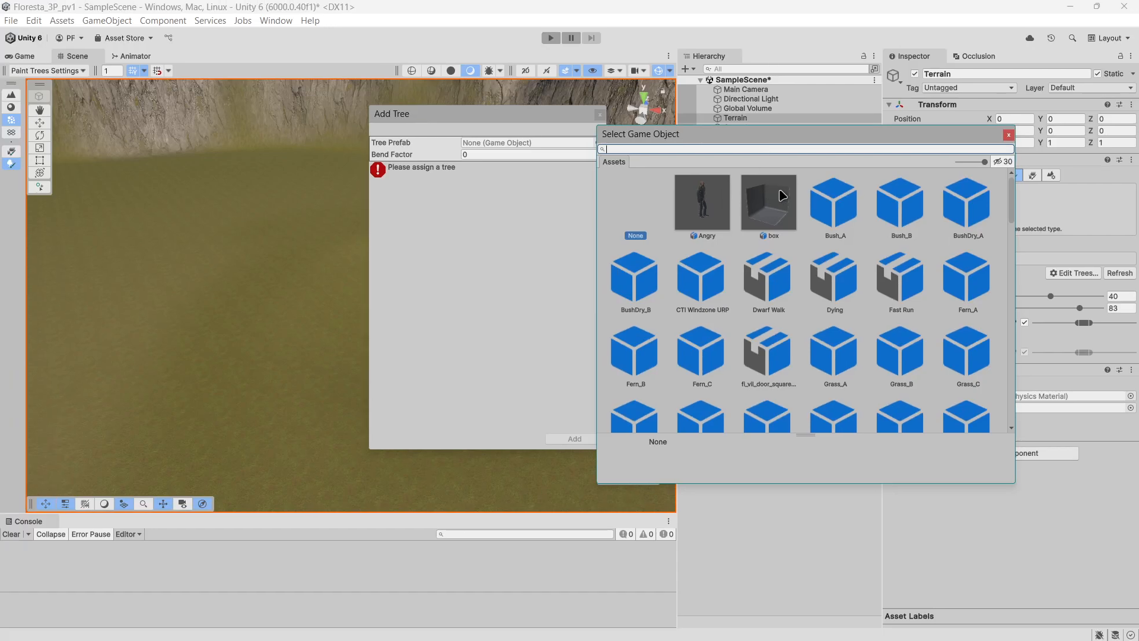
scroll(835, 258, down, 1)
scroll(835, 262, down, 1)
scroll(813, 196, up, 2)
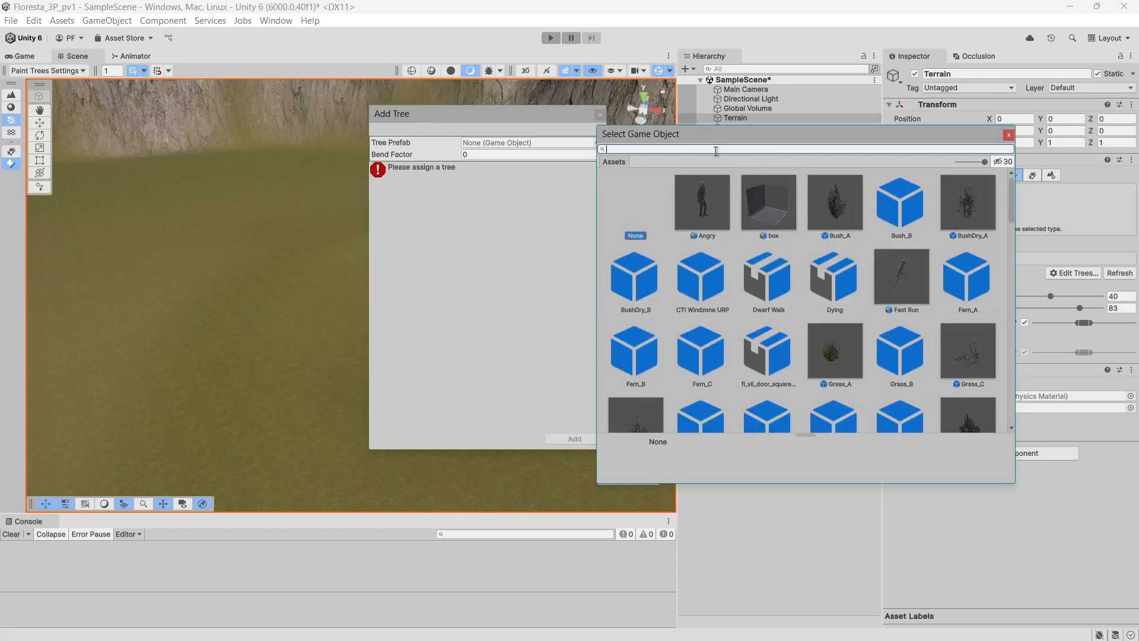
text(ree)
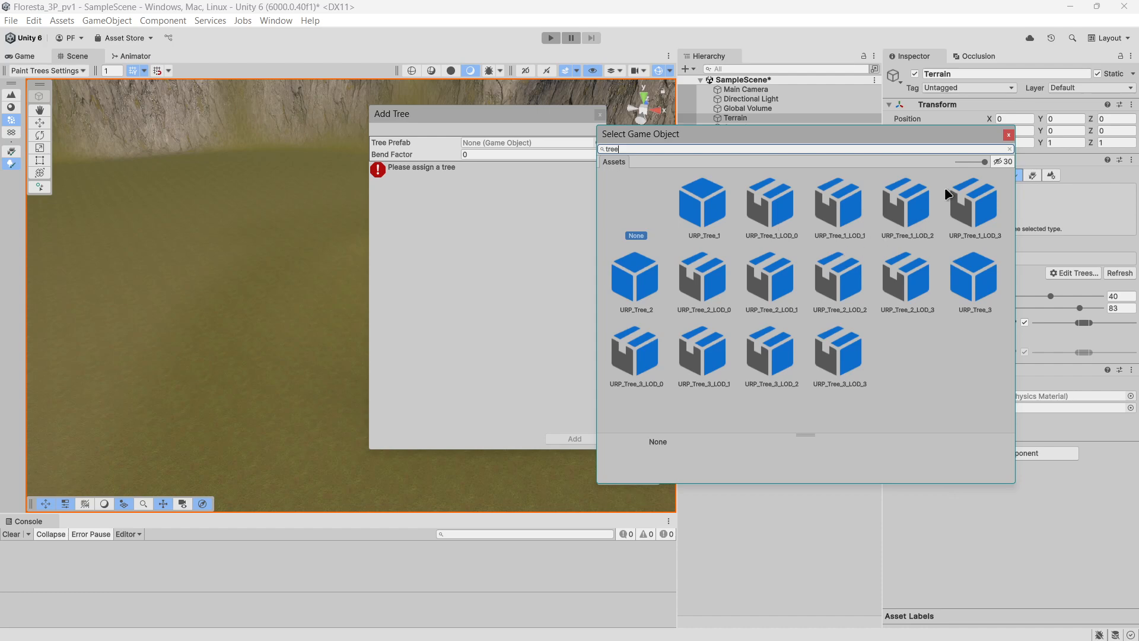
Enlarge the prefab preview and compare URP_Tree_1, URP_Tree_2 and URP_Tree_3.
click(702, 206)
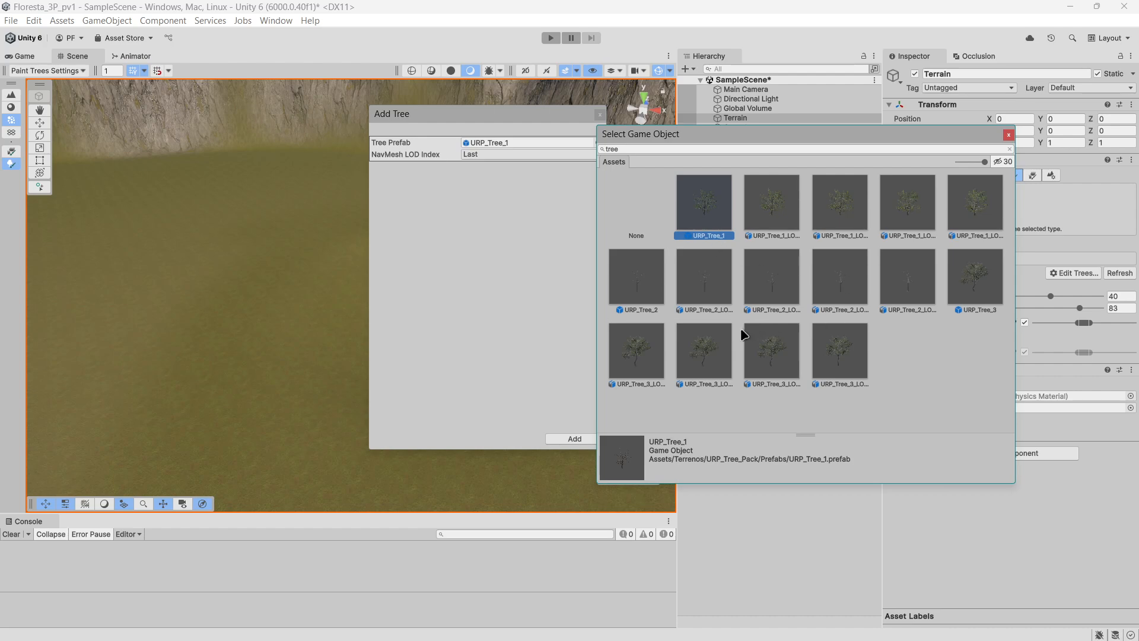
click(630, 283)
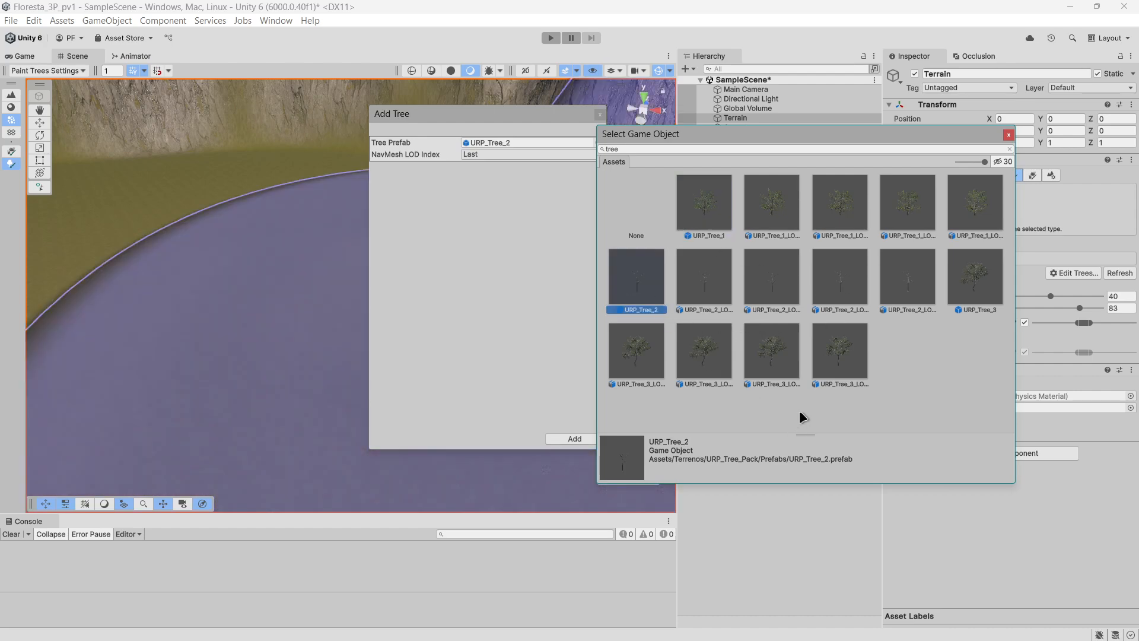
click(992, 283)
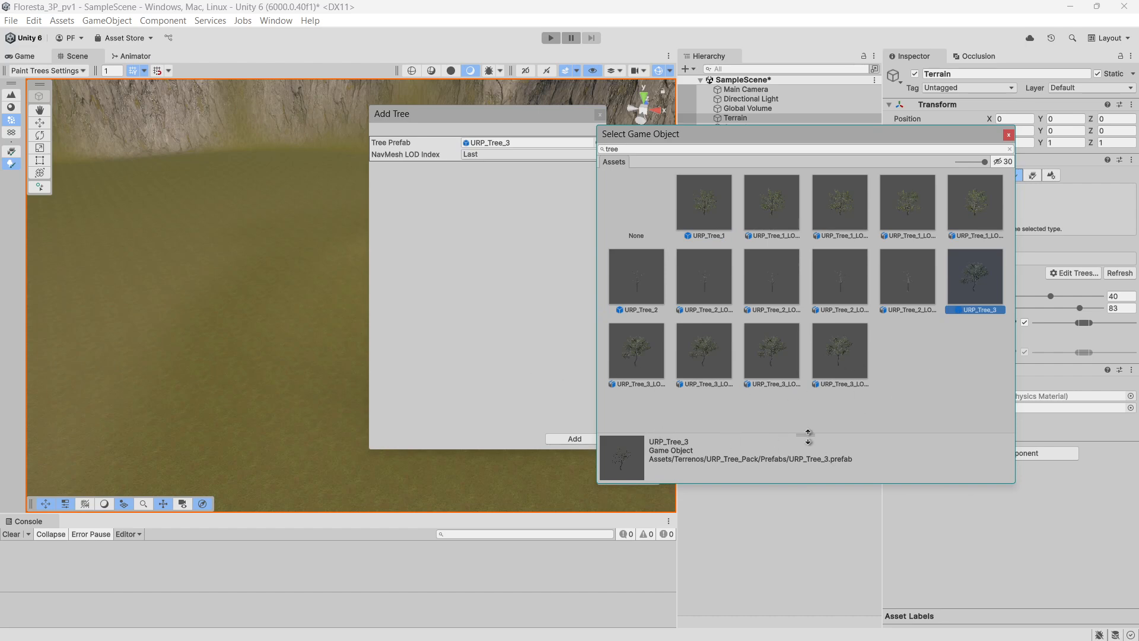
drag(806, 434, 807, 346)
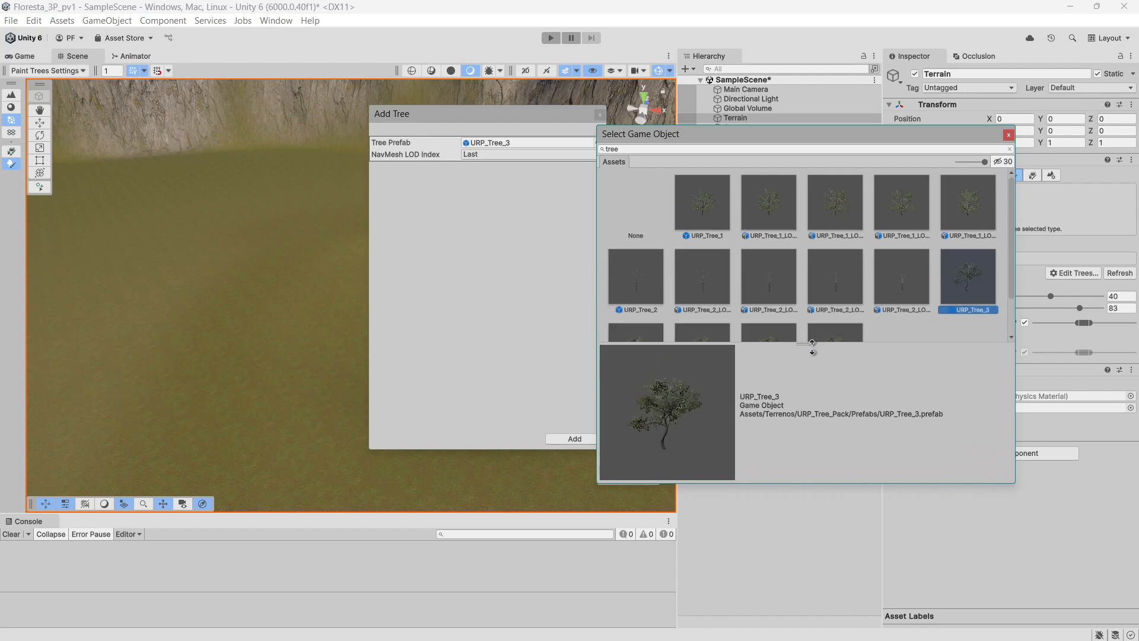
click(707, 203)
scroll(731, 276, down, 2)
click(652, 241)
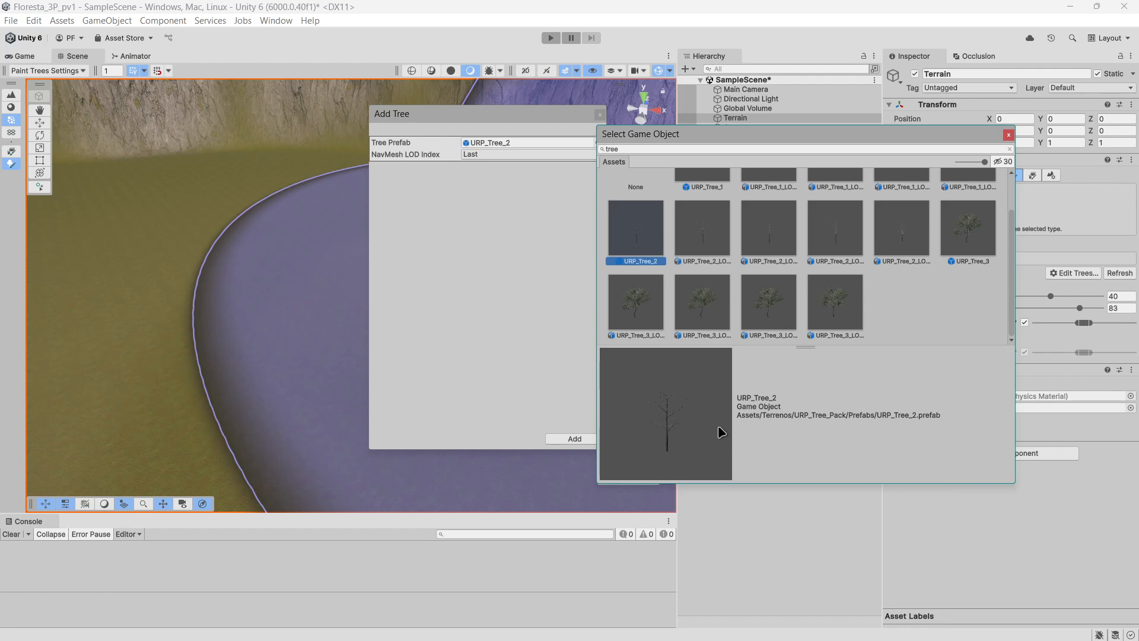
click(966, 231)
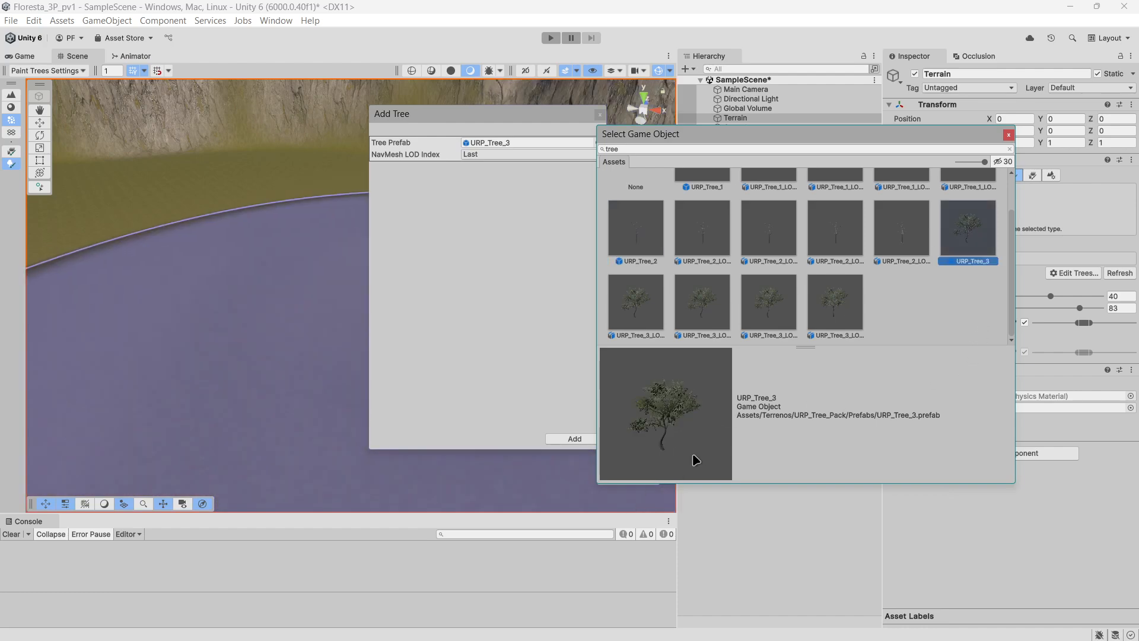
scroll(778, 264, up, 2)
click(711, 212)
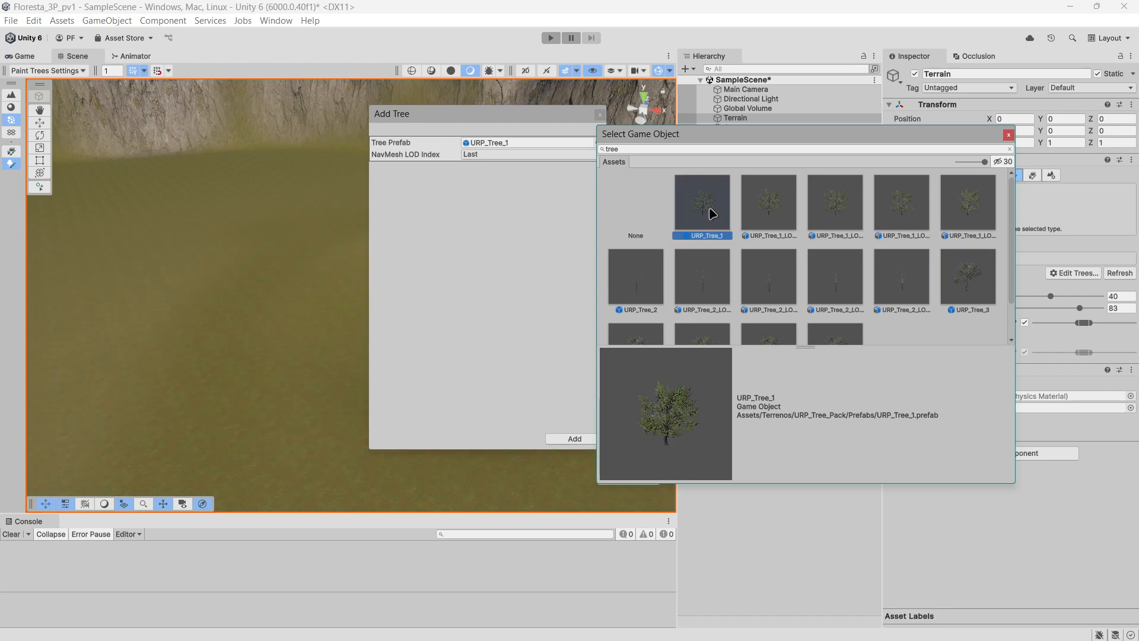
Assign URP_Tree_3 as the tree prefab and add it to the terrain's trees.
click(958, 295)
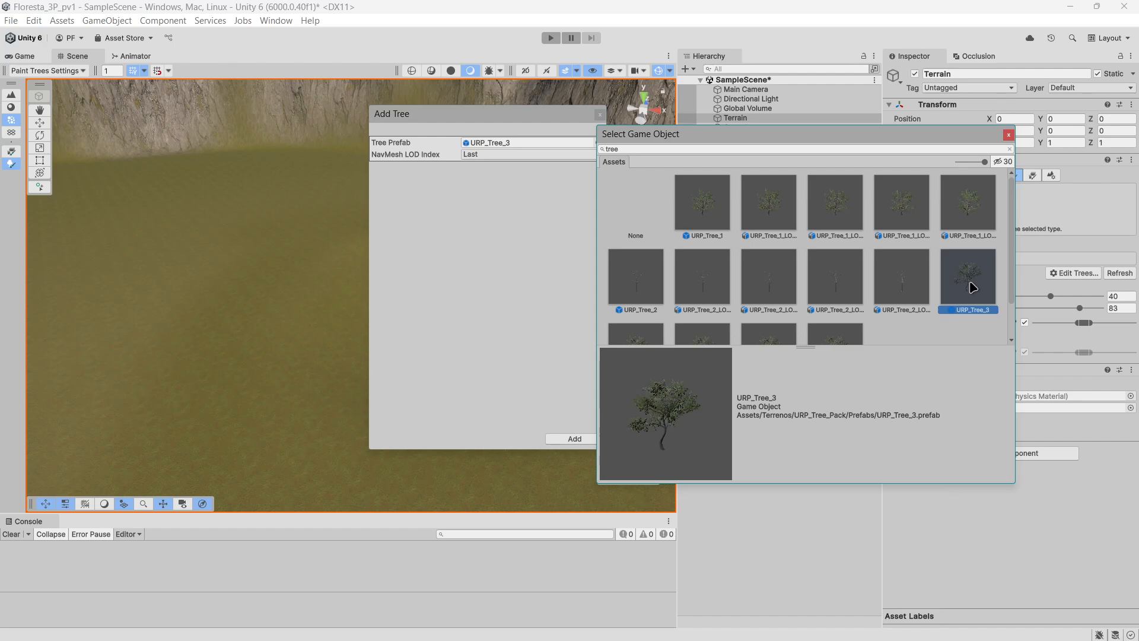
double_click(973, 288)
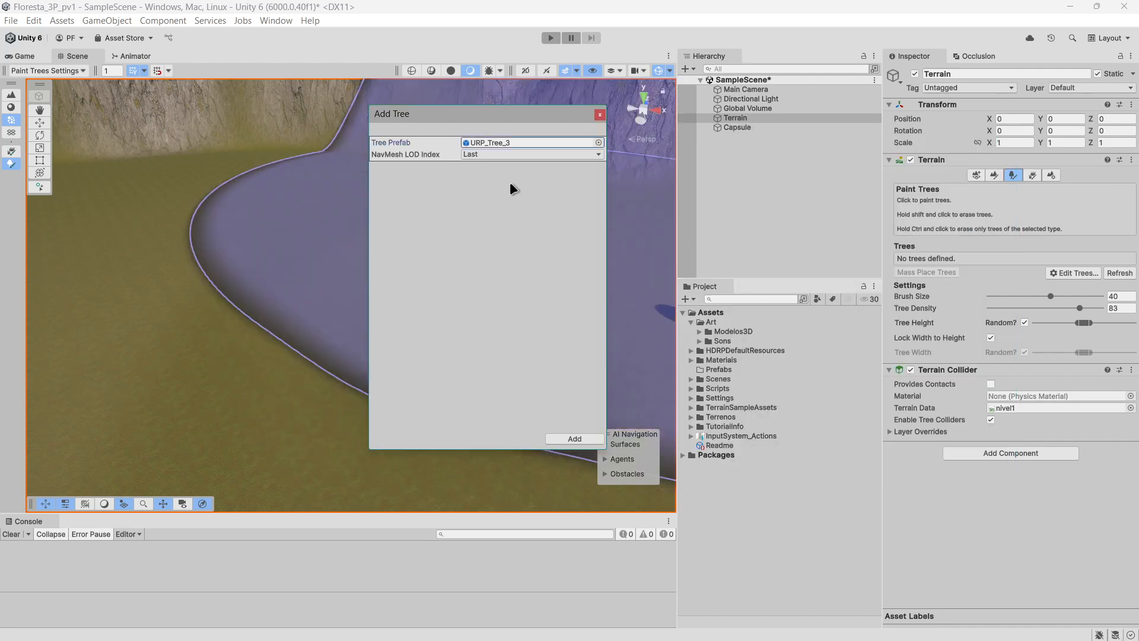
click(575, 439)
Add a second tree to the terrain's trees, searching for "tree" and using the URP_Tree_1 prefab.
click(1094, 305)
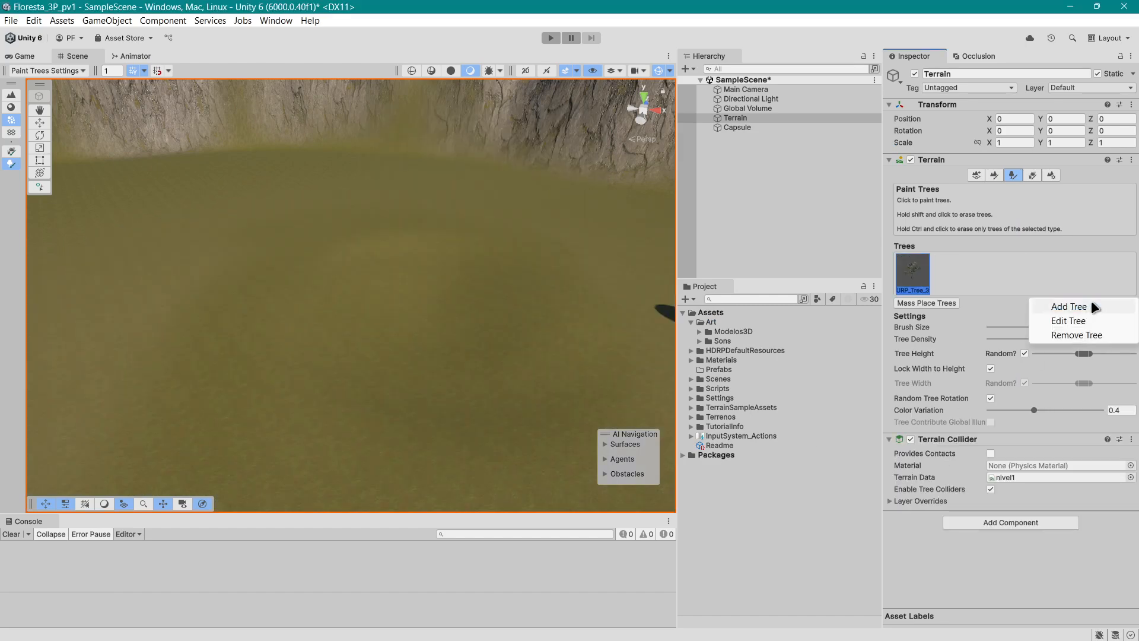
click(1077, 306)
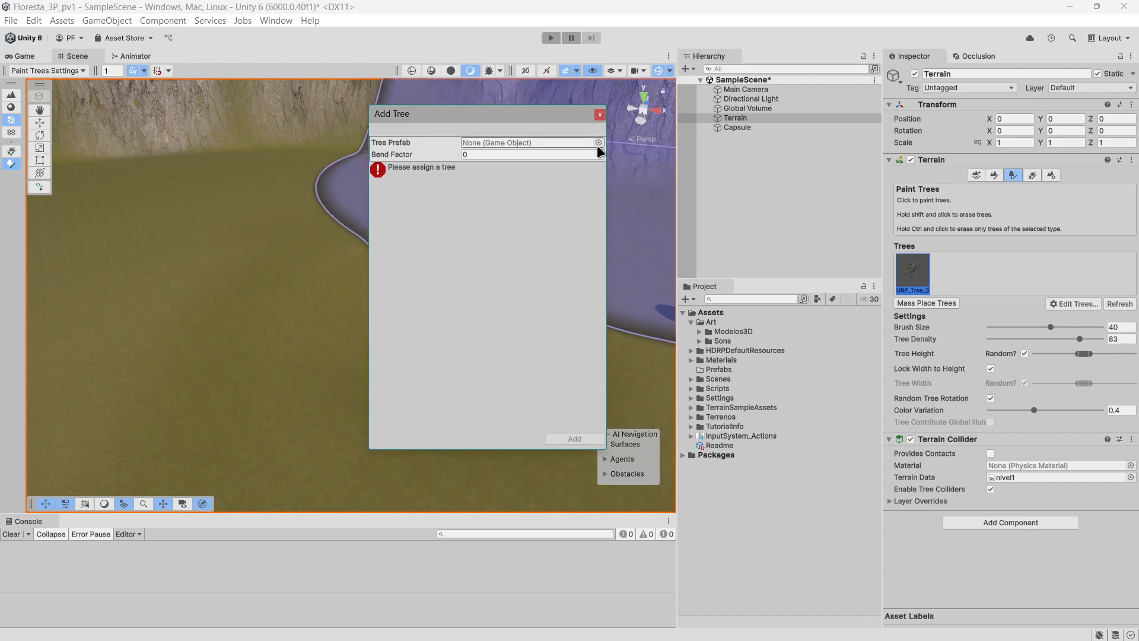
click(598, 143)
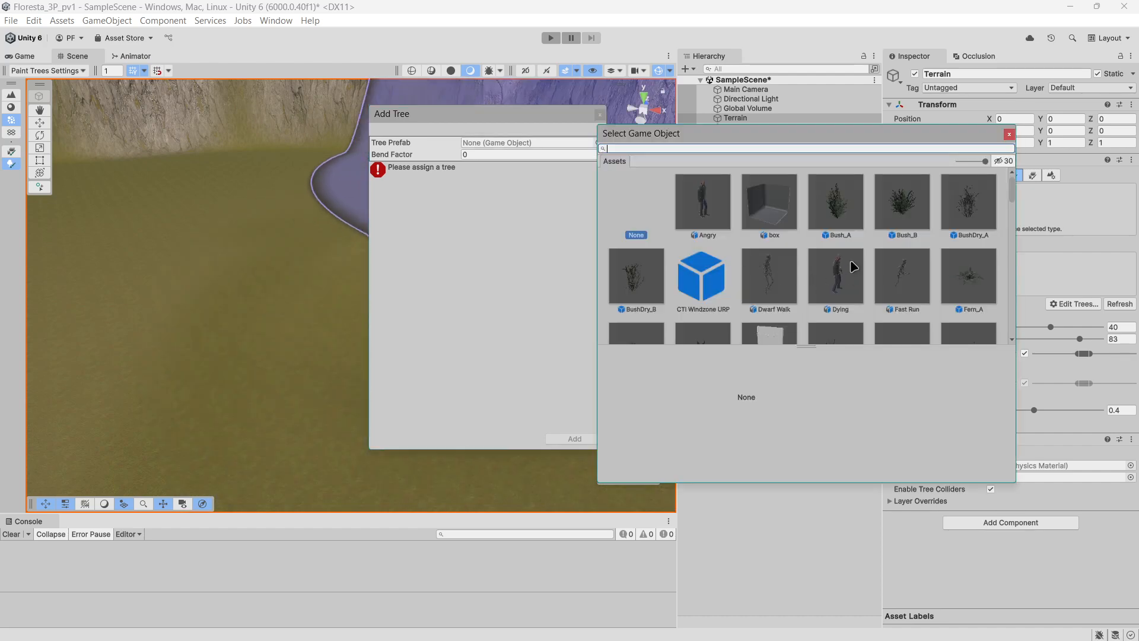
text(tree)
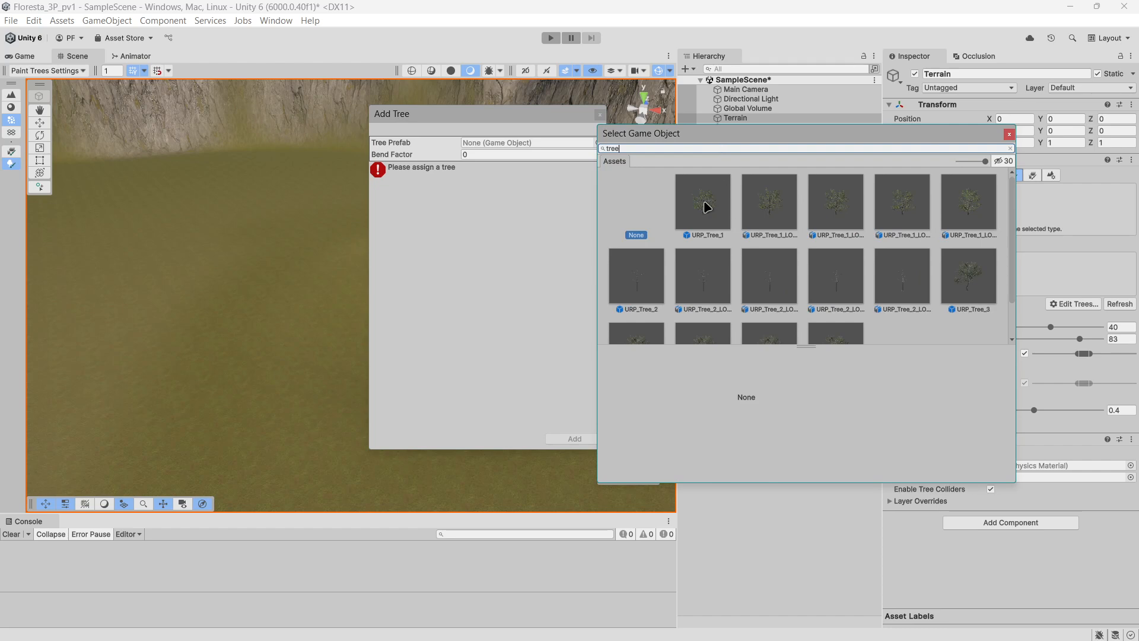
click(704, 205)
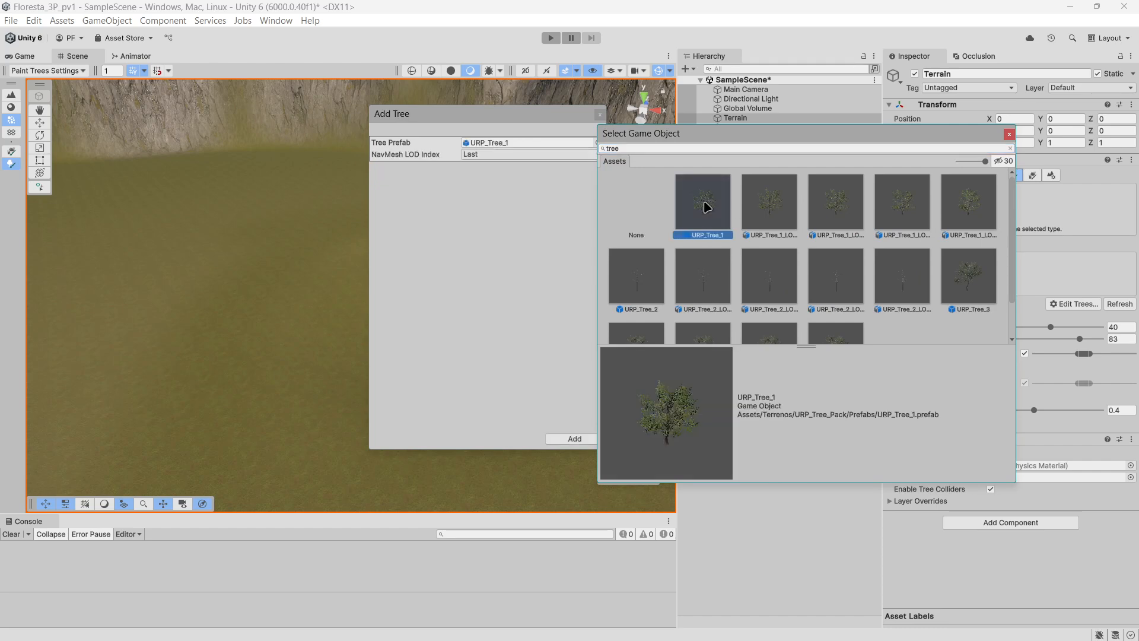
double_click(685, 202)
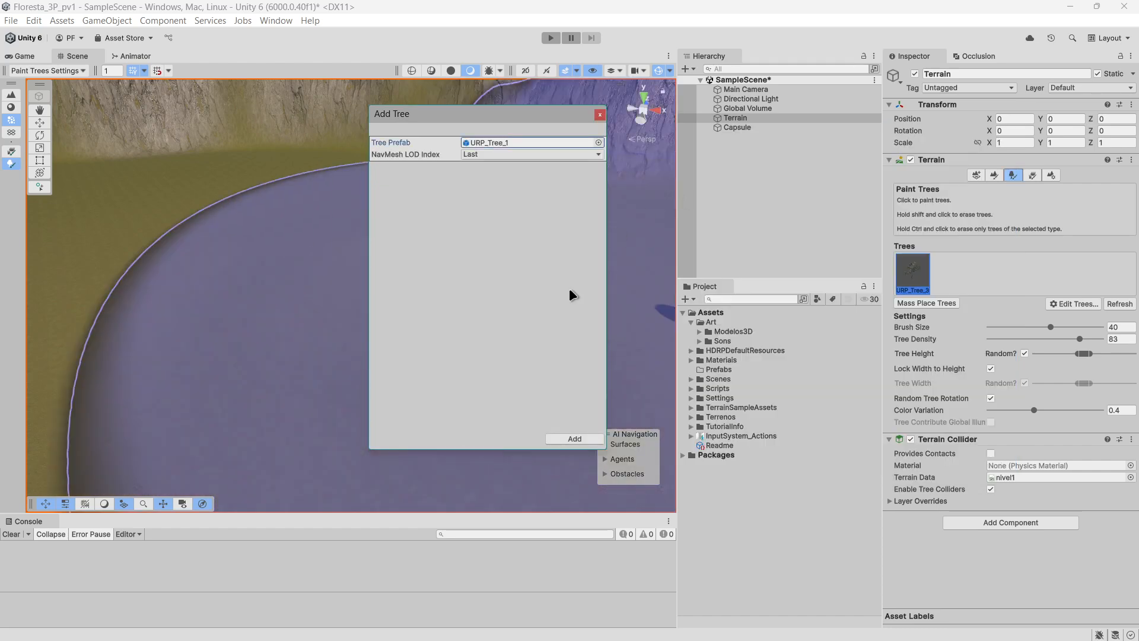
click(575, 439)
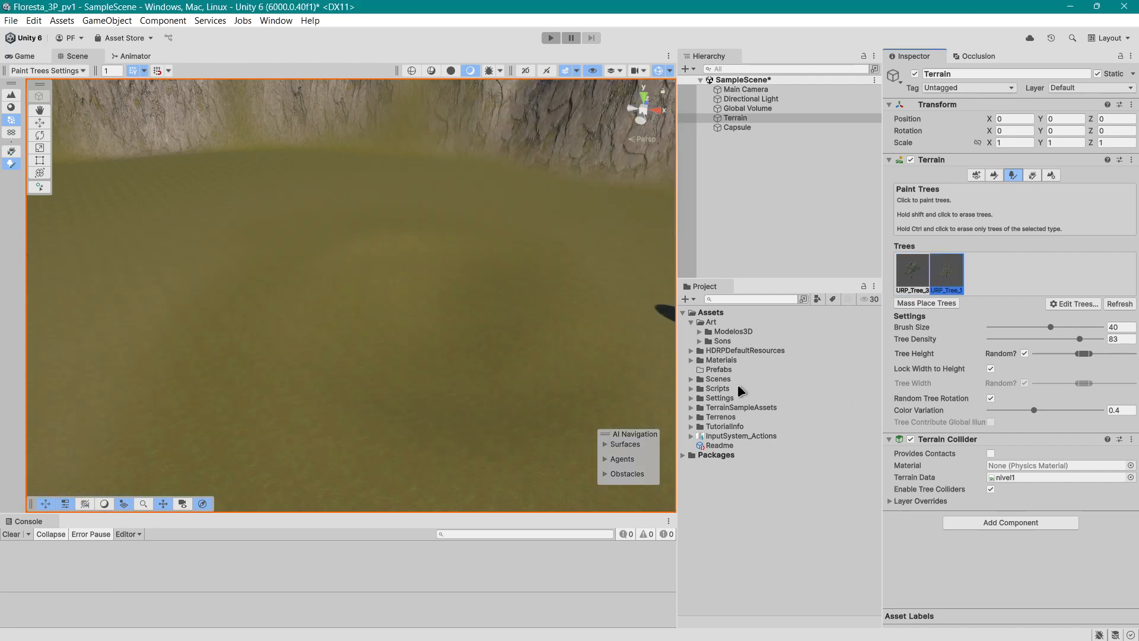
Give the project file list more height and select the URP_Tree_1 prefab in Terrenos/URP_Tree_Pack/Prefabs.
drag(769, 280, 771, 224)
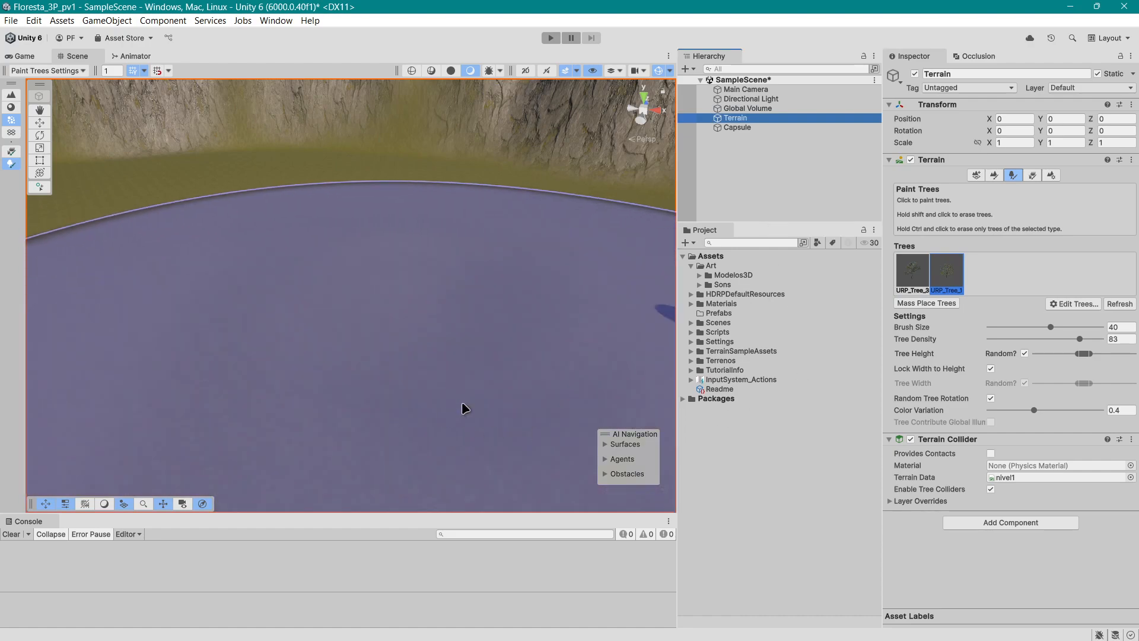
scroll(537, 392, down, 5)
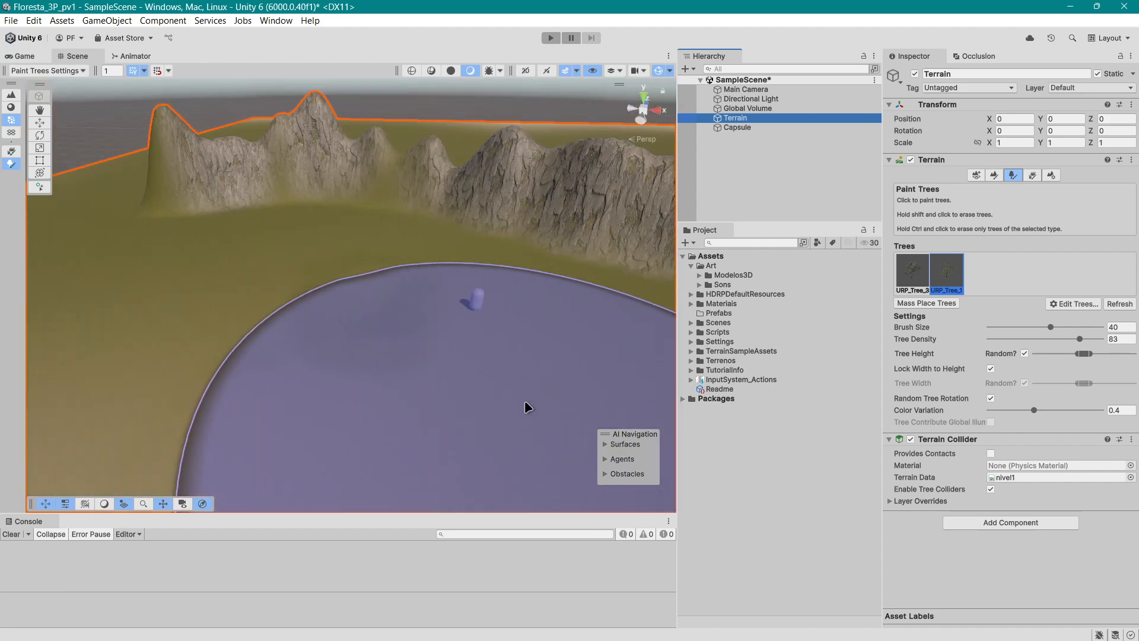
scroll(524, 376, up, 5)
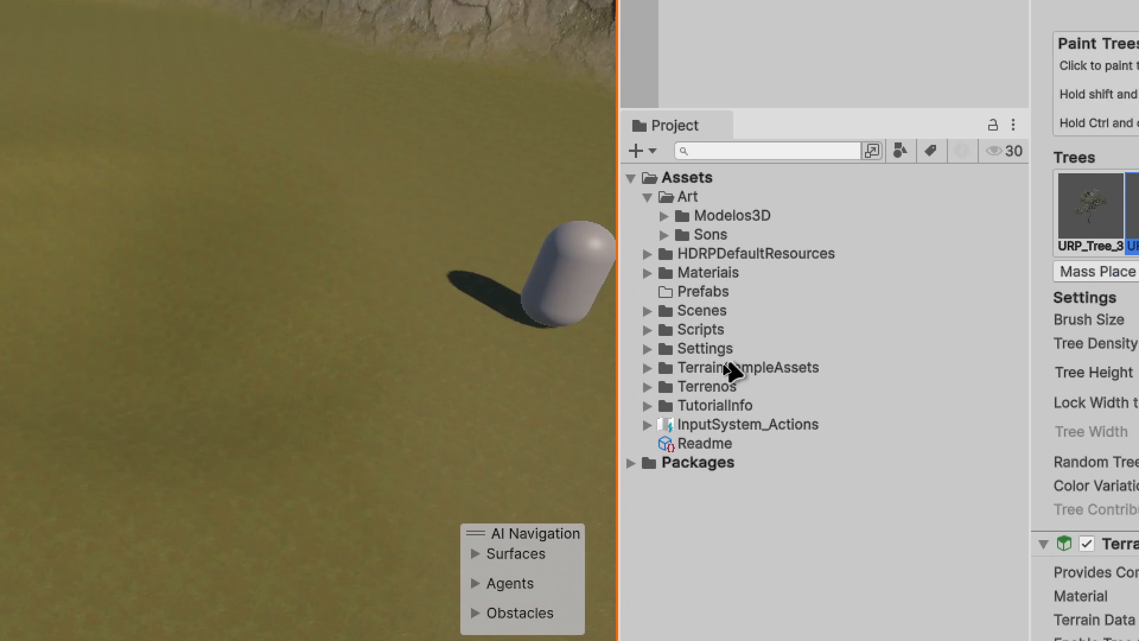
click(648, 387)
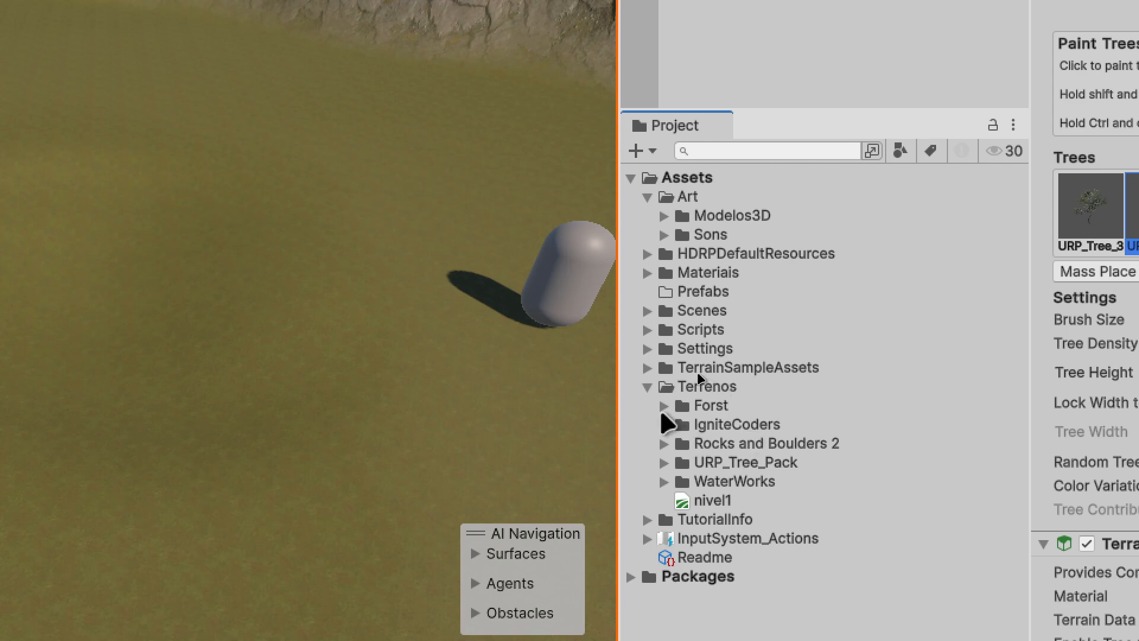
click(664, 462)
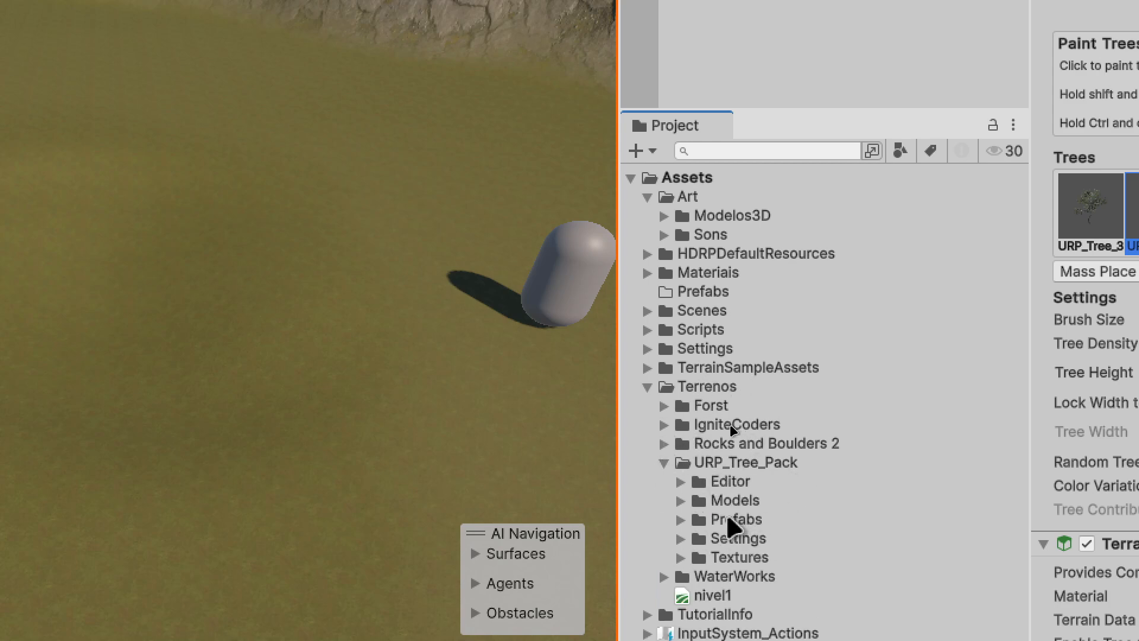
click(681, 519)
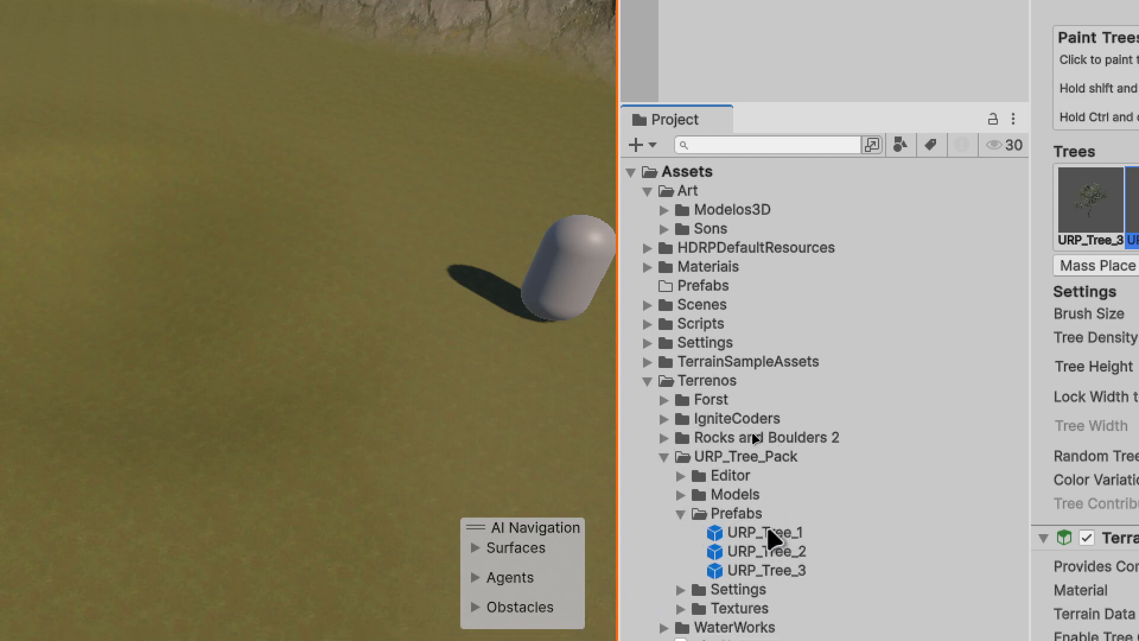
click(769, 538)
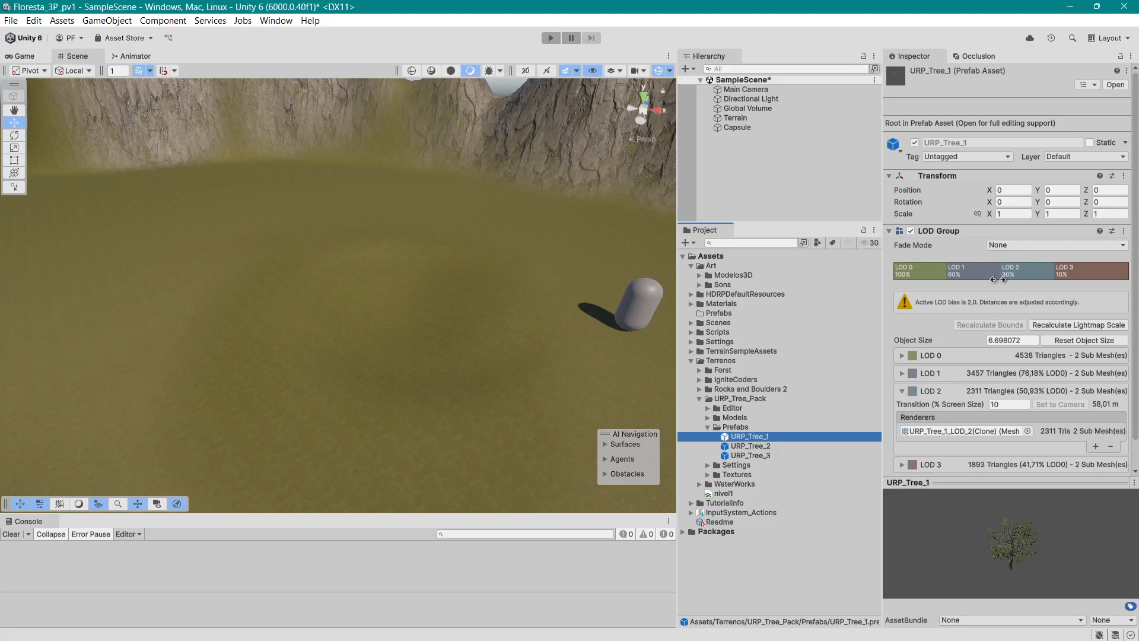
Place an instance of the URP_Tree_1 prefab on the terrain behind the capsule.
scroll(1069, 236, down, 1)
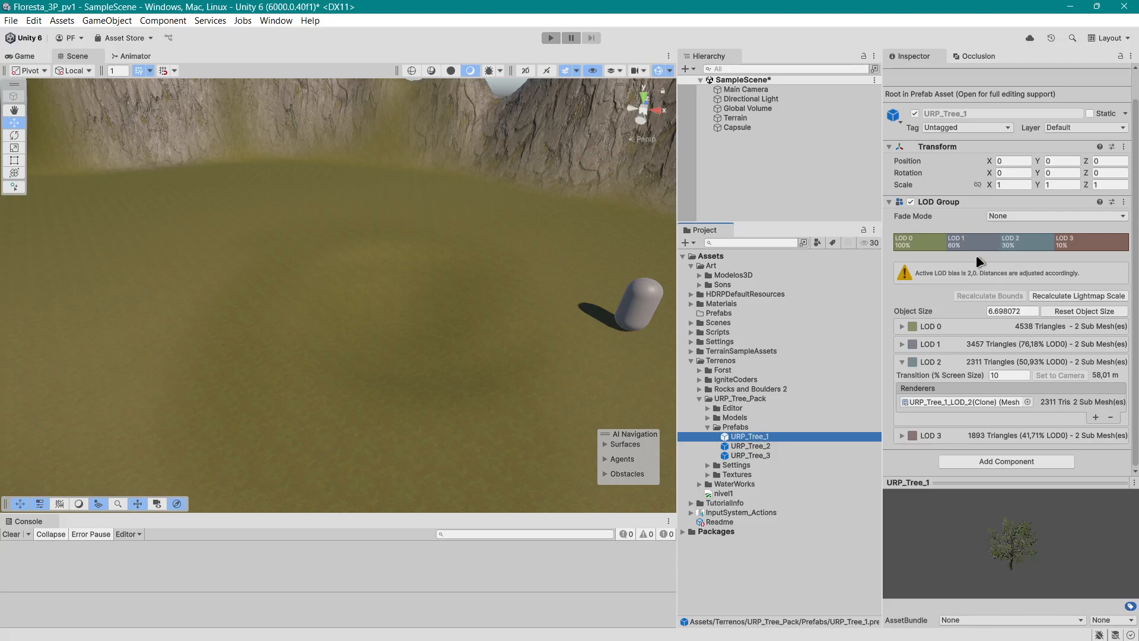
scroll(981, 263, up, 1)
drag(754, 438, 540, 265)
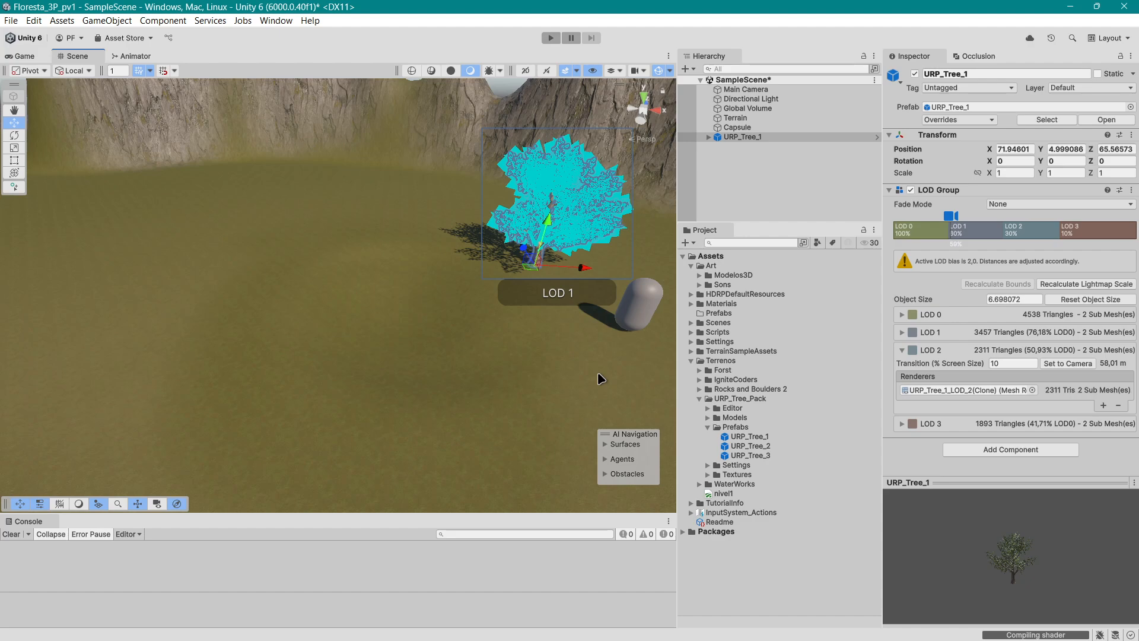
scroll(601, 237, up, 5)
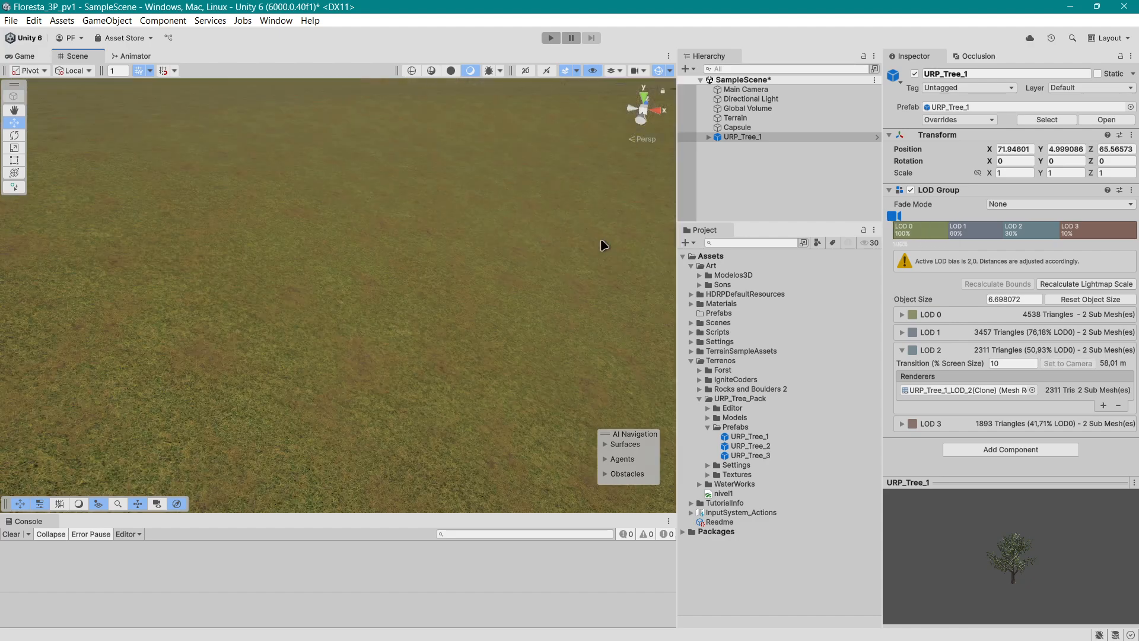
scroll(596, 243, down, 6)
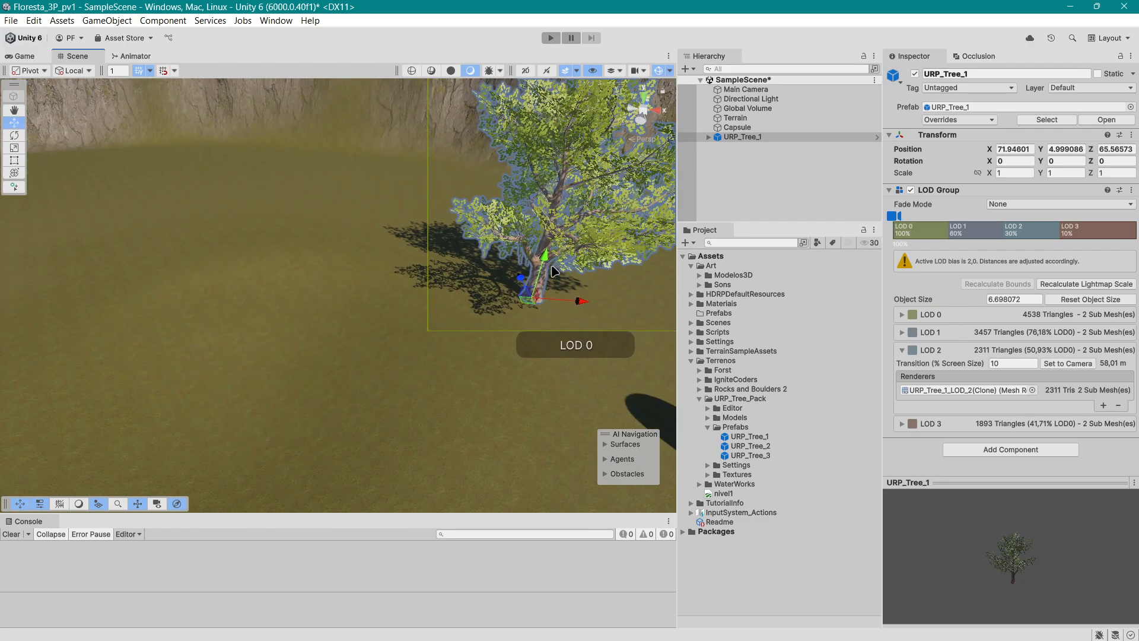
Expand URP_Tree_1 in the scene hierarchy and inspect its LOD_0 to LOD_3 child meshes one by one.
click(708, 137)
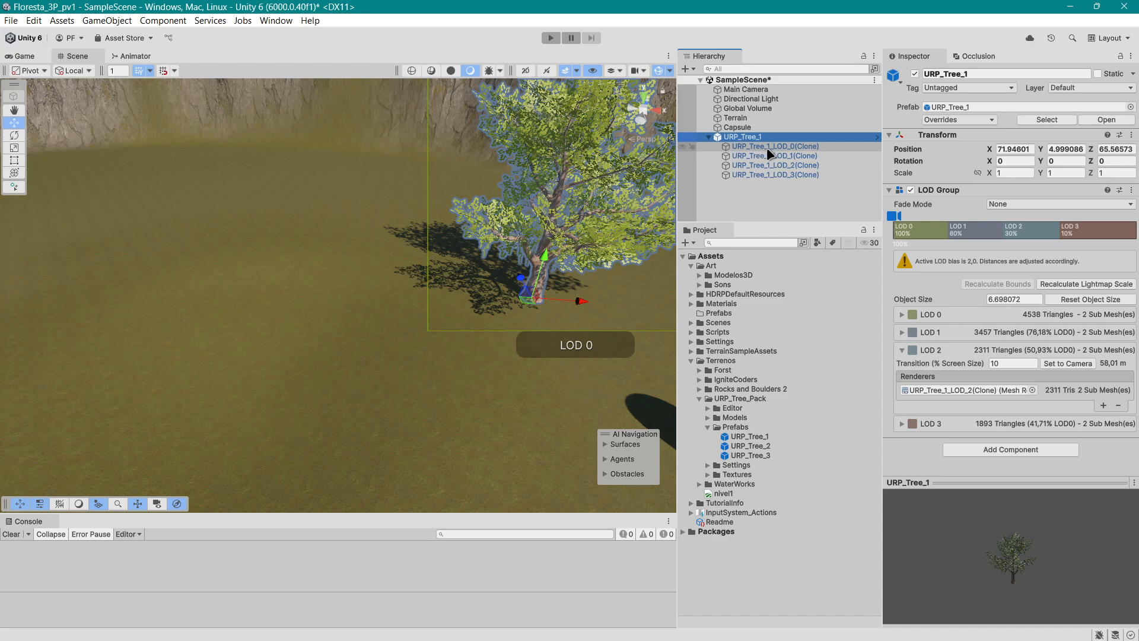
click(802, 145)
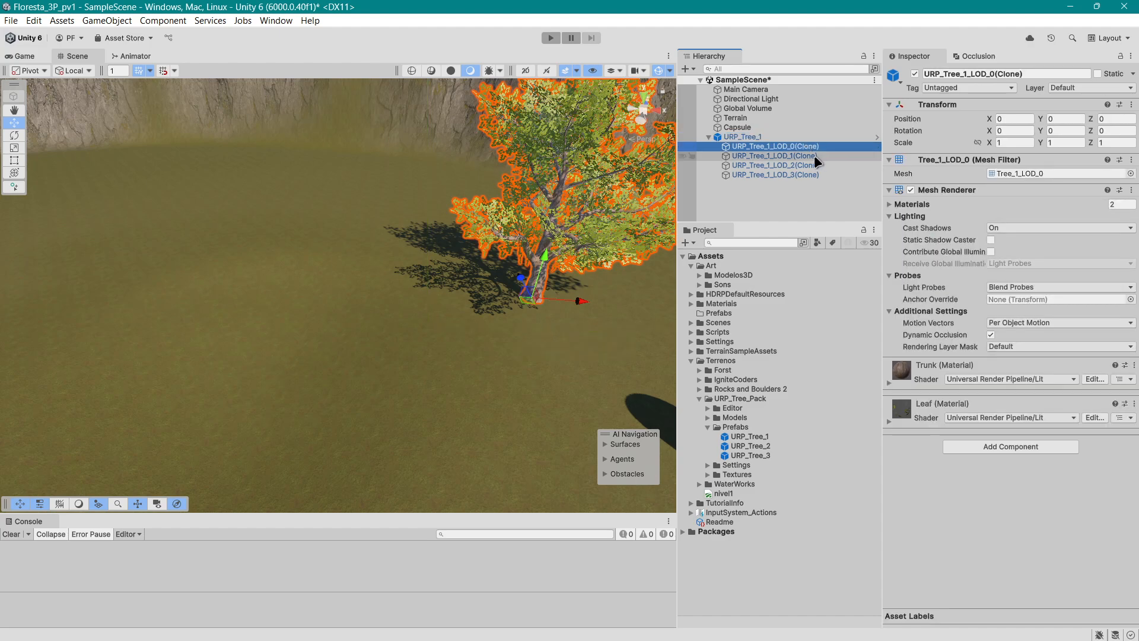
click(814, 155)
click(809, 164)
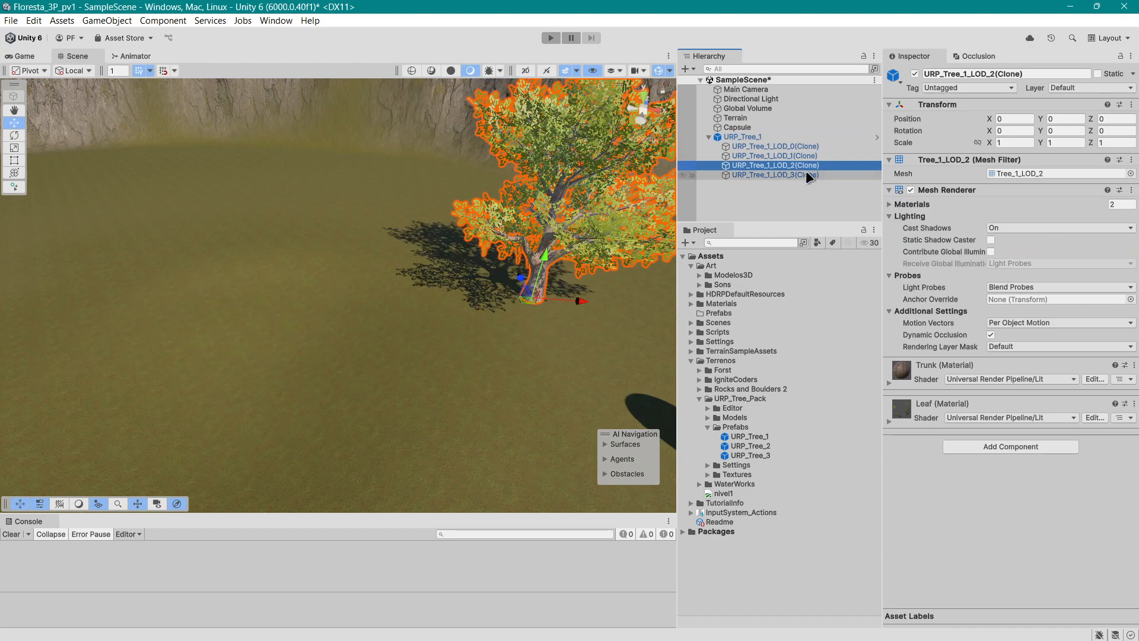
click(805, 174)
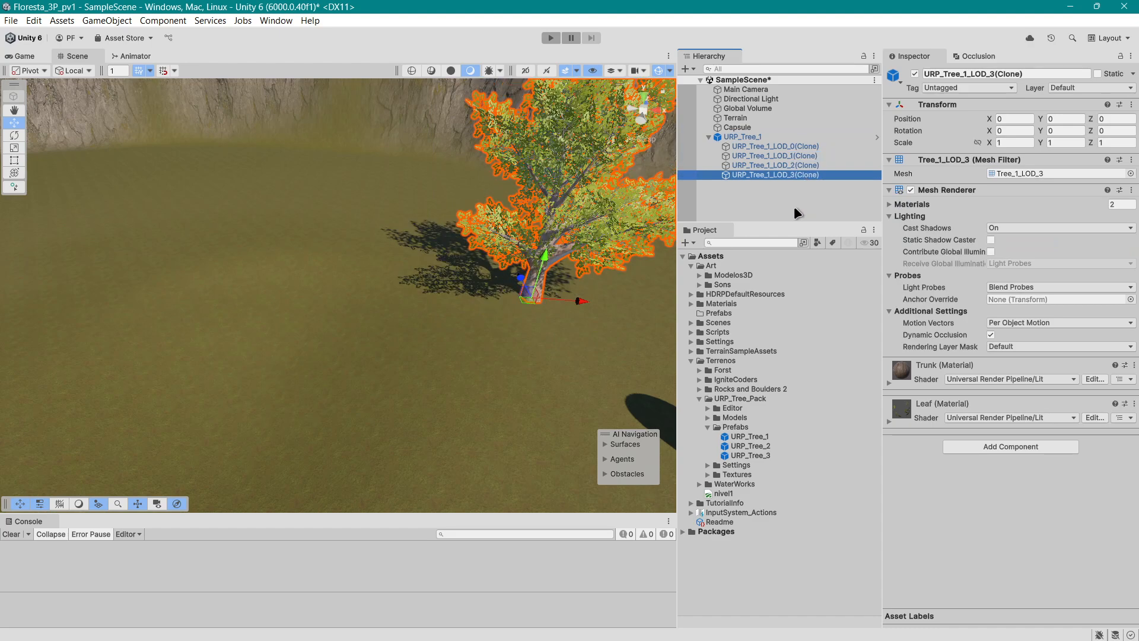
click(750, 136)
Place instances of URP_Tree_2 and URP_Tree_3 on the terrain beside URP_Tree_1, and collapse URP_Tree_1's children in the hierarchy.
right_drag(408, 385, 540, 376)
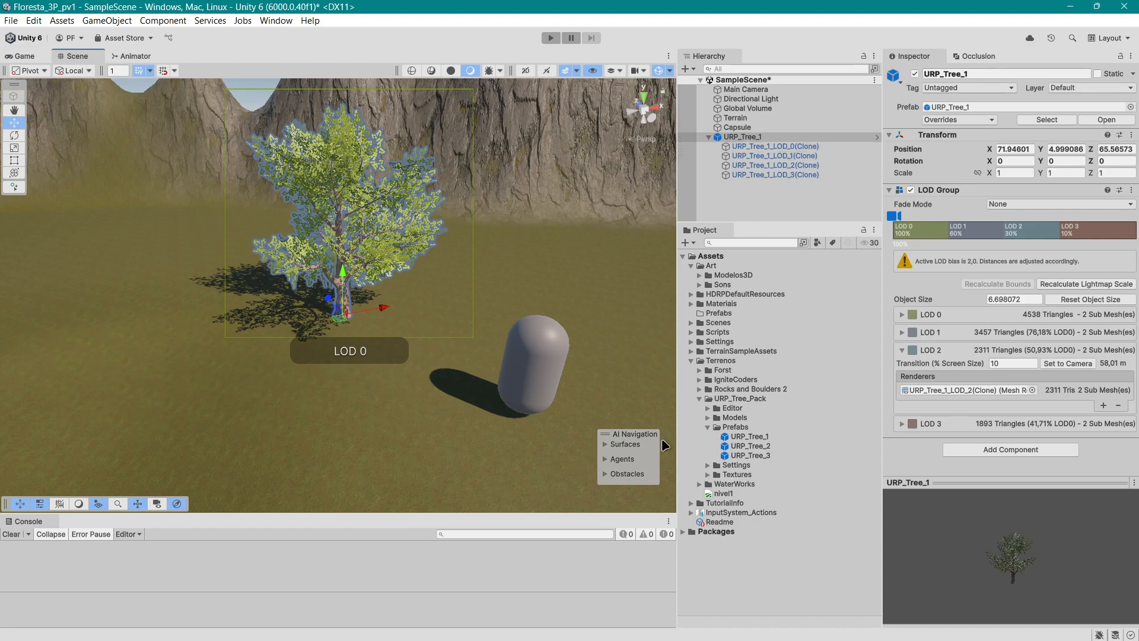
drag(746, 446, 578, 331)
scroll(577, 350, down, 5)
drag(751, 453, 514, 311)
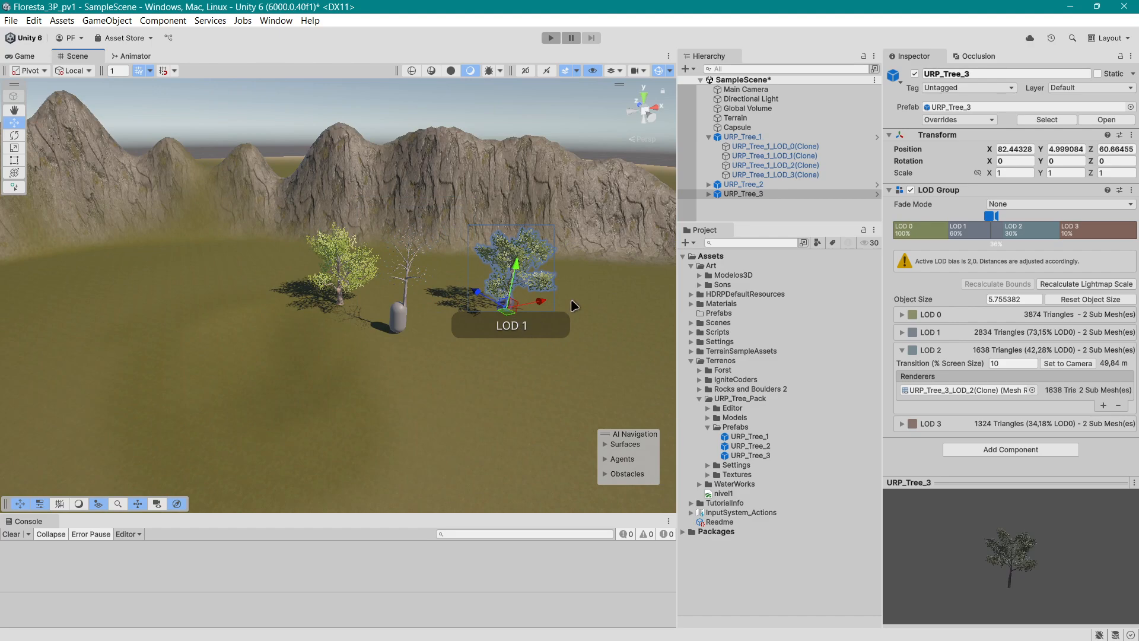
click(709, 137)
scroll(549, 318, up, 5)
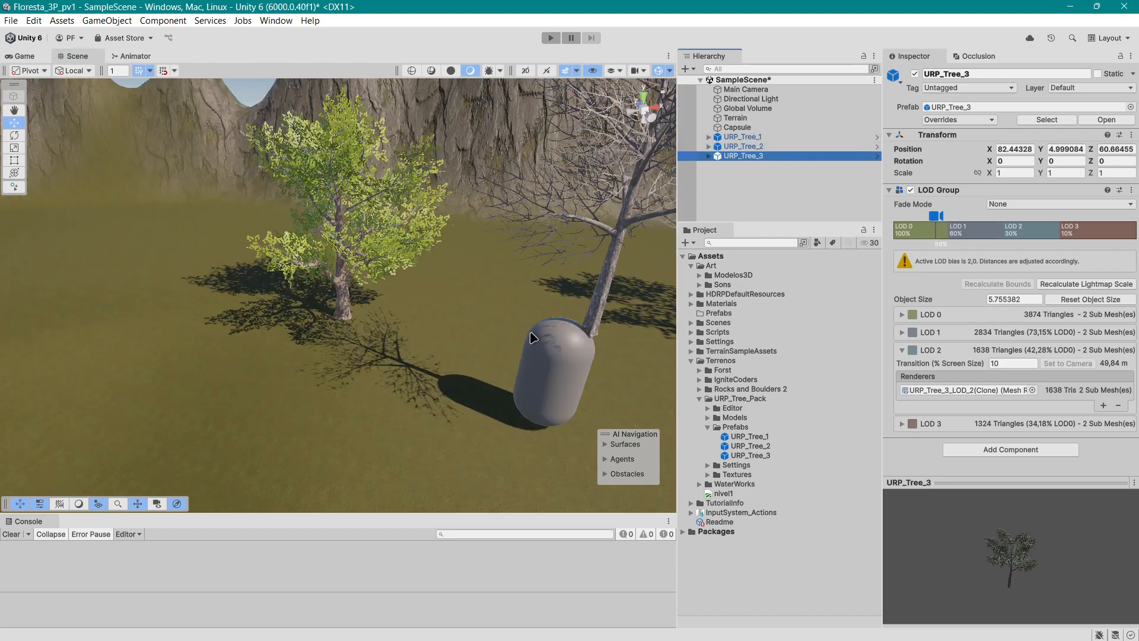
Add a Capsule Collider component to the URP_Tree_1 instance, searching for "cap".
click(746, 136)
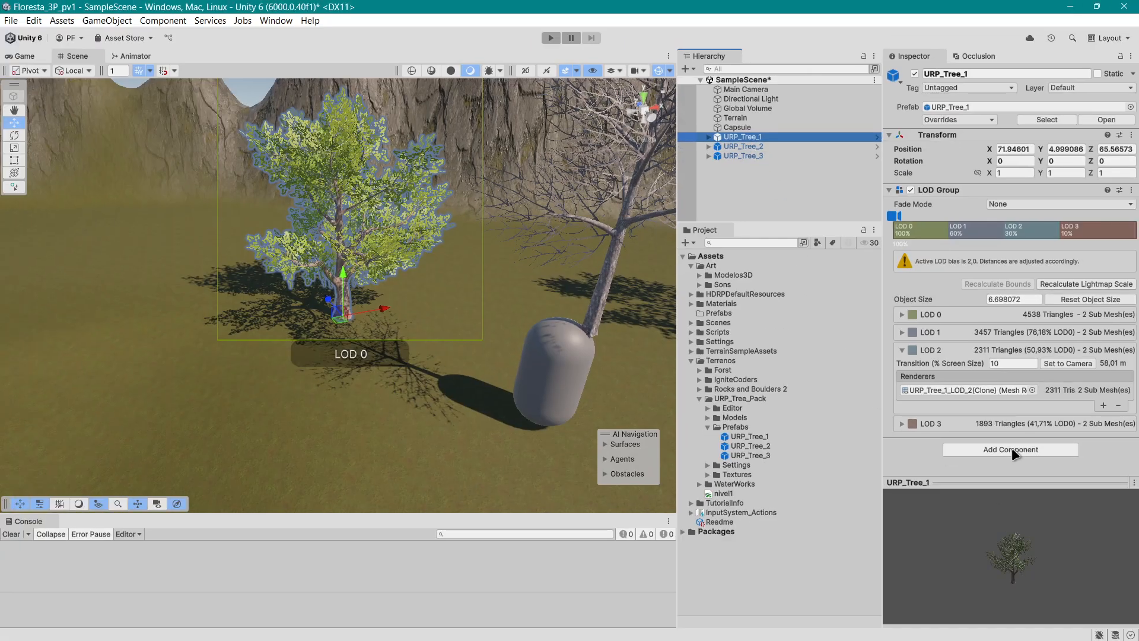
click(1012, 449)
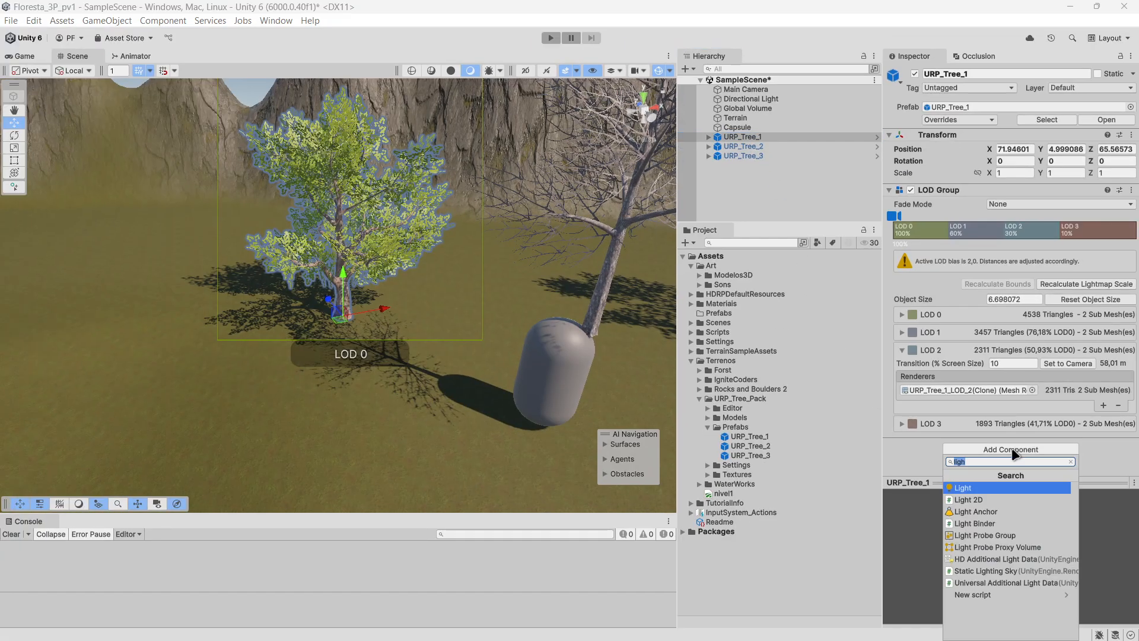
text(cap)
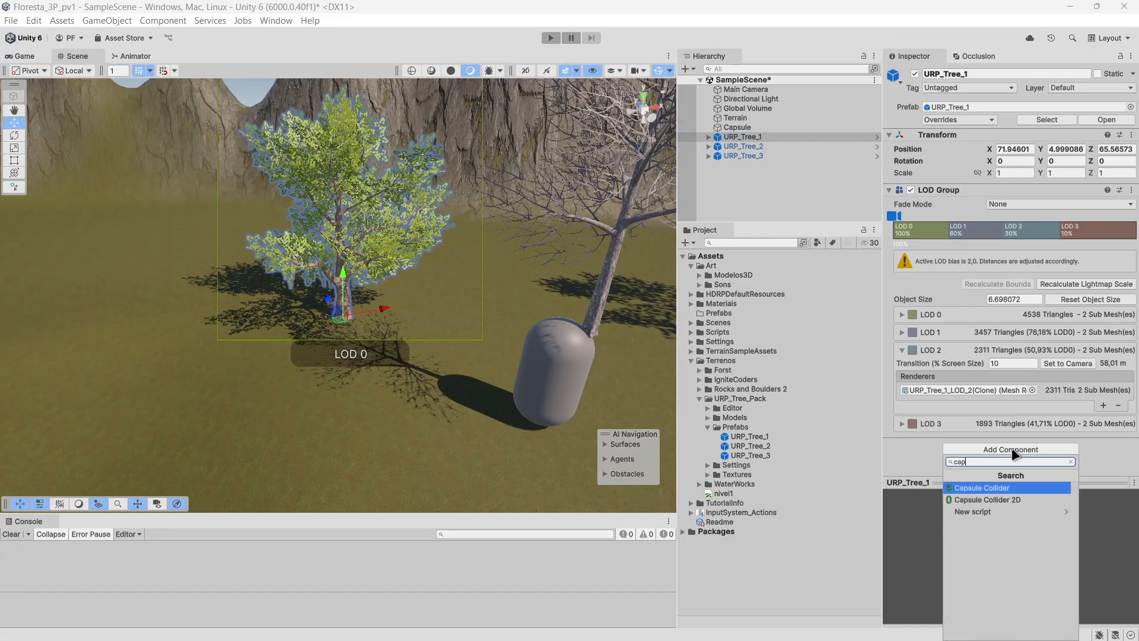
key(Return)
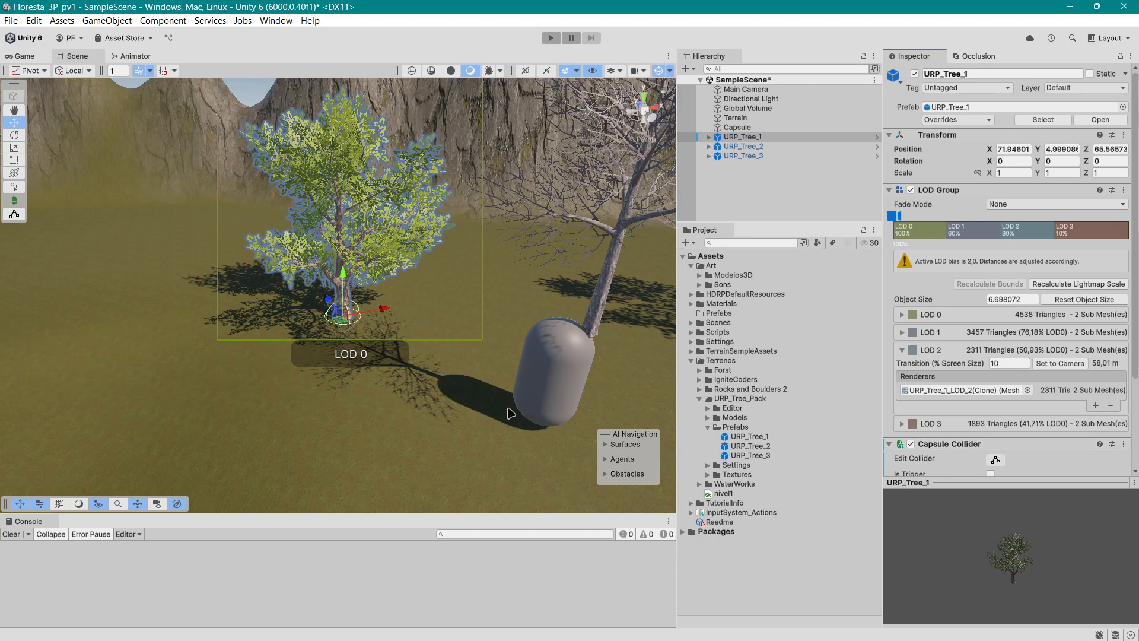
scroll(365, 333, up, 6)
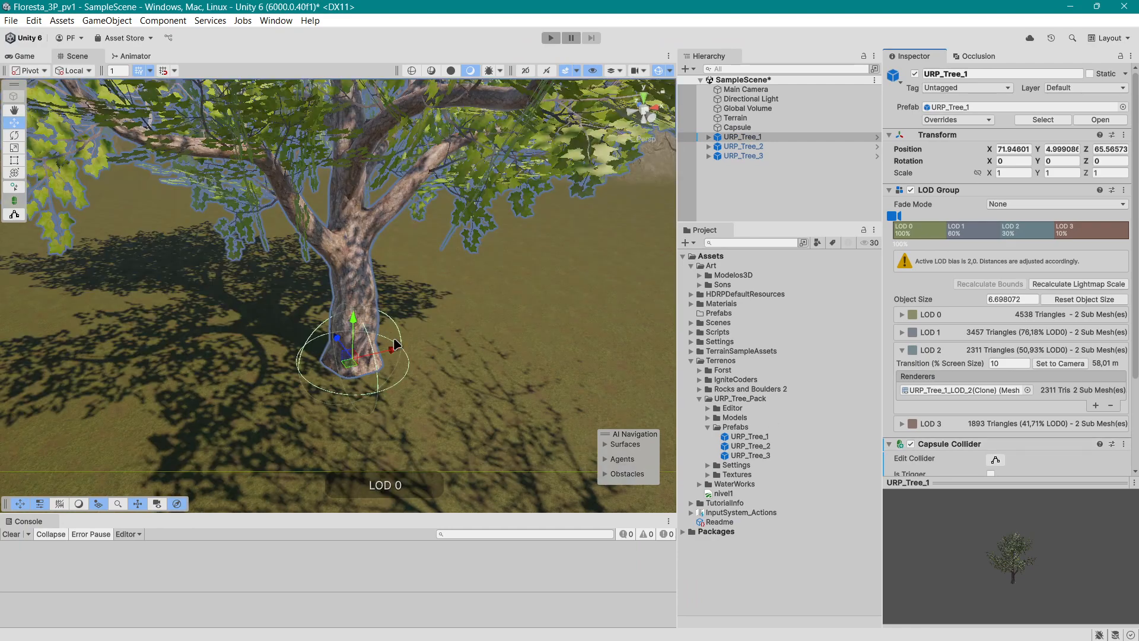
Collapse URP_Tree_1's Transform and LOD Group settings, and set its Capsule Collider's center Y to 1 and height to 2.
click(1039, 482)
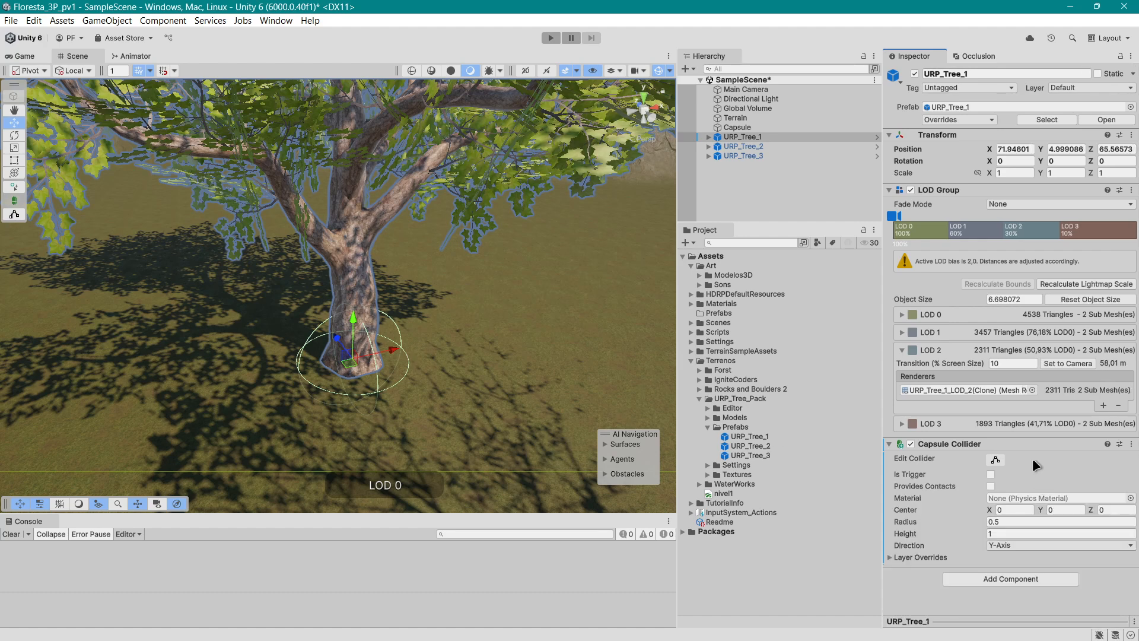
click(890, 190)
click(888, 136)
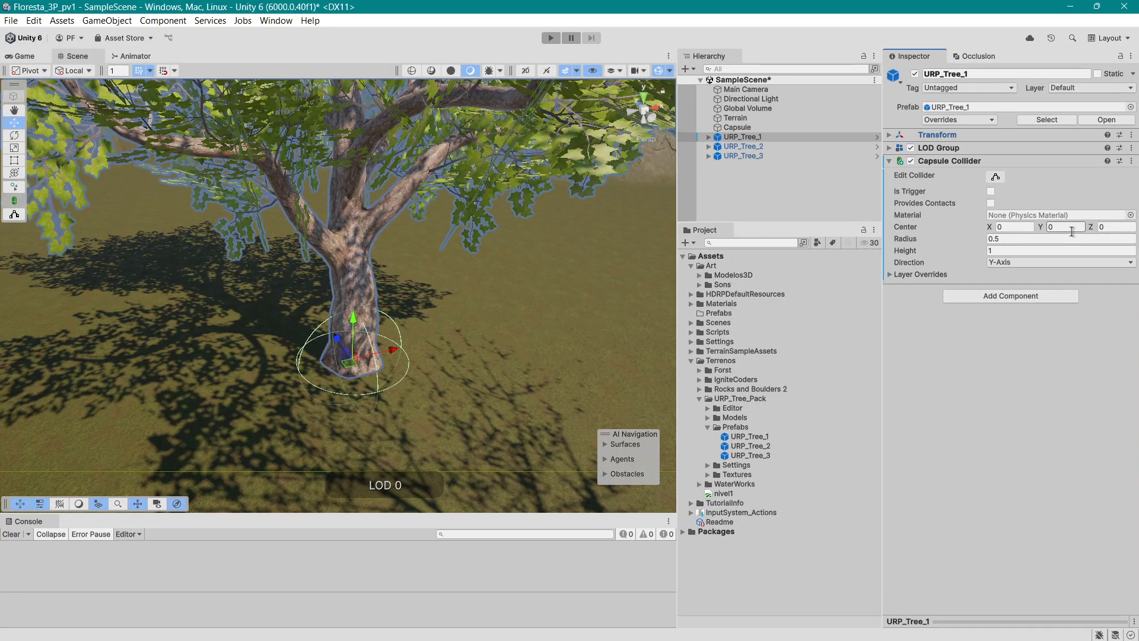
click(1070, 231)
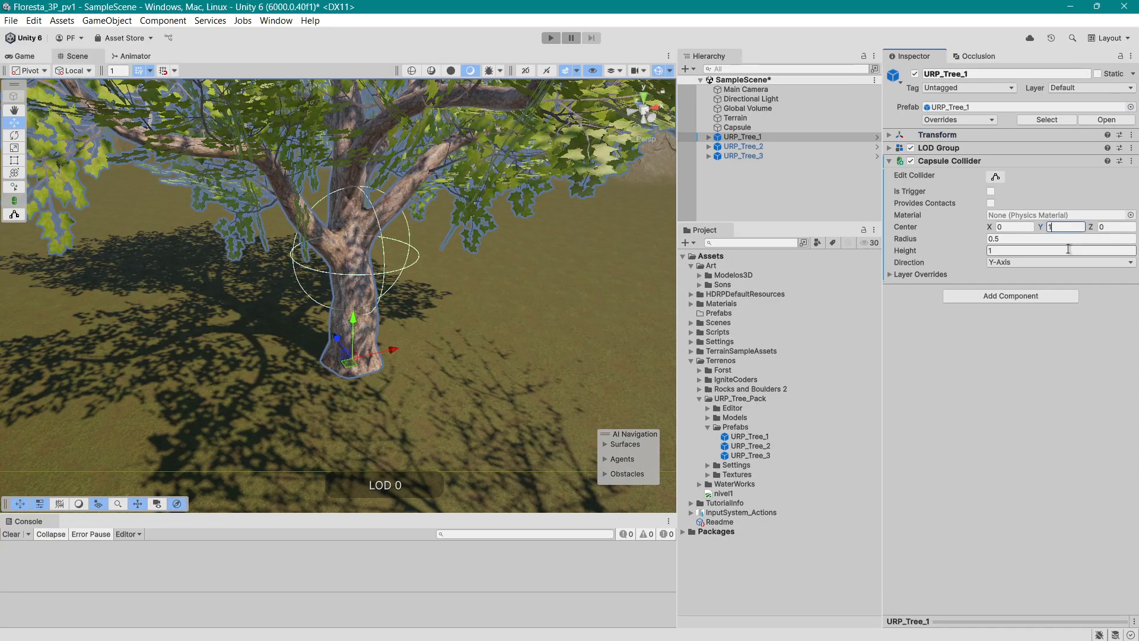
text(2)
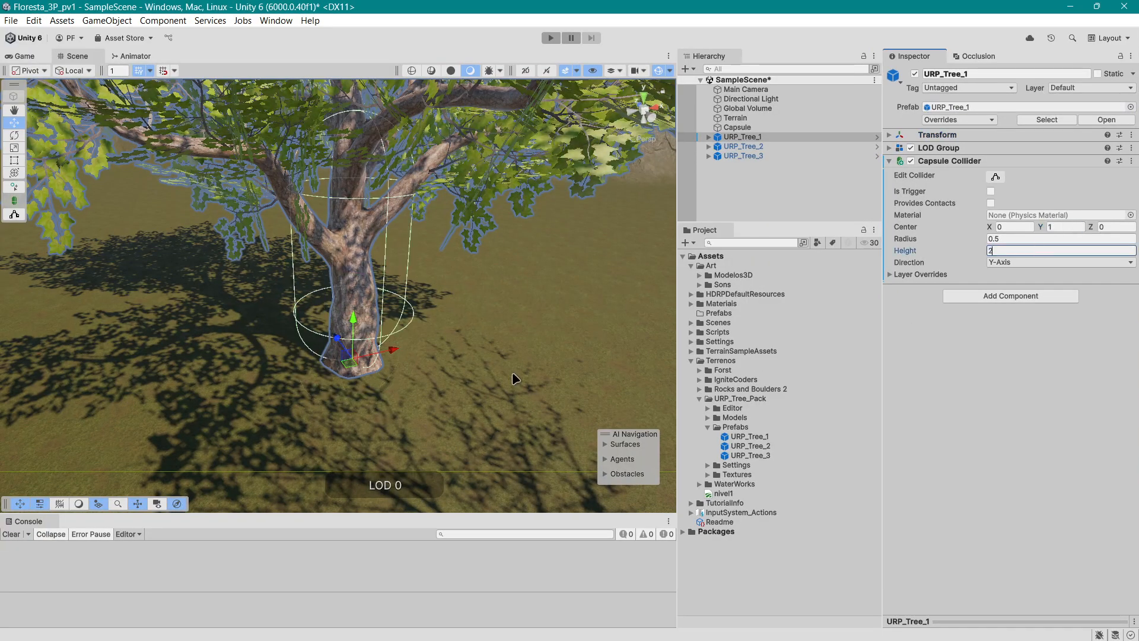
middle_drag(515, 379, 454, 350)
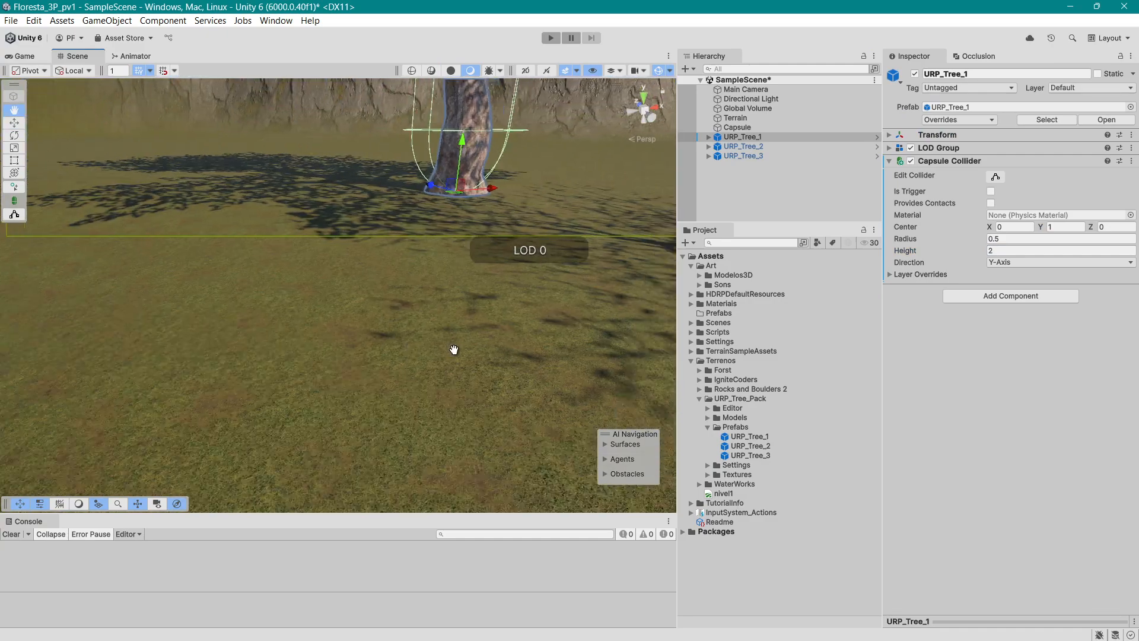
key(f)
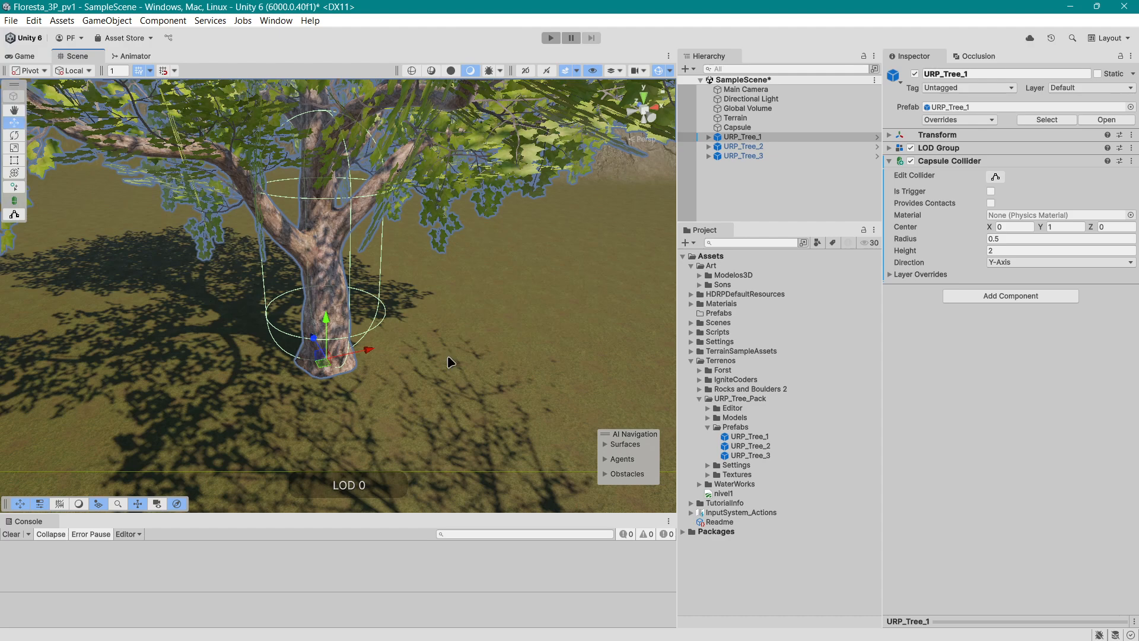
scroll(448, 355, down, 5)
Add a Capsule Collider to the URP_Tree_2 instance and move the Capsule object away from its trunk.
click(756, 146)
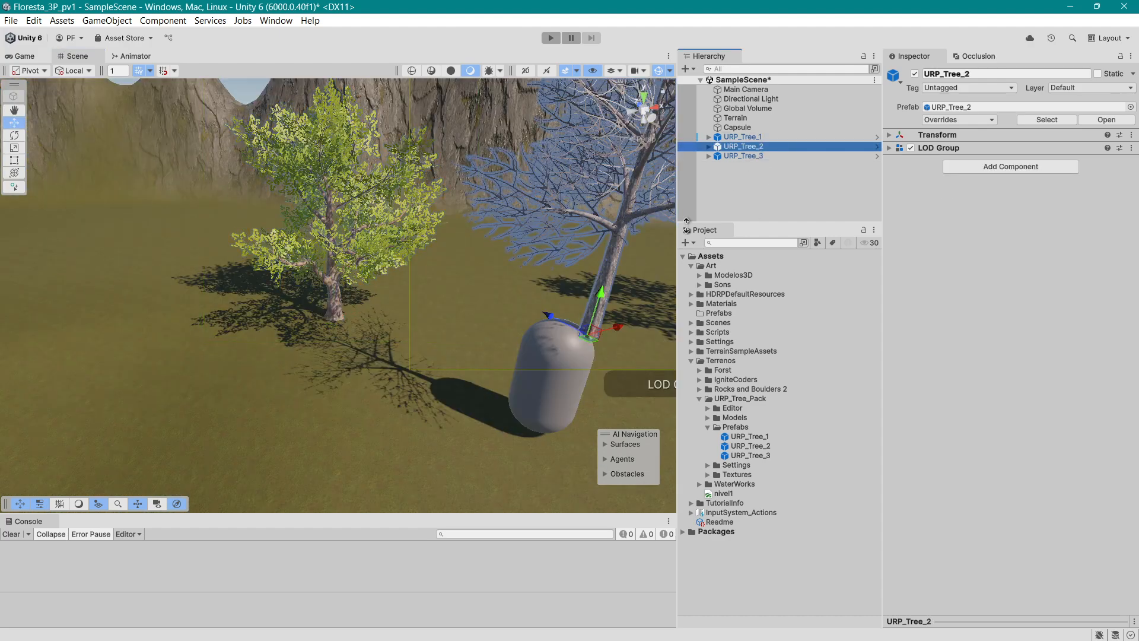
click(973, 167)
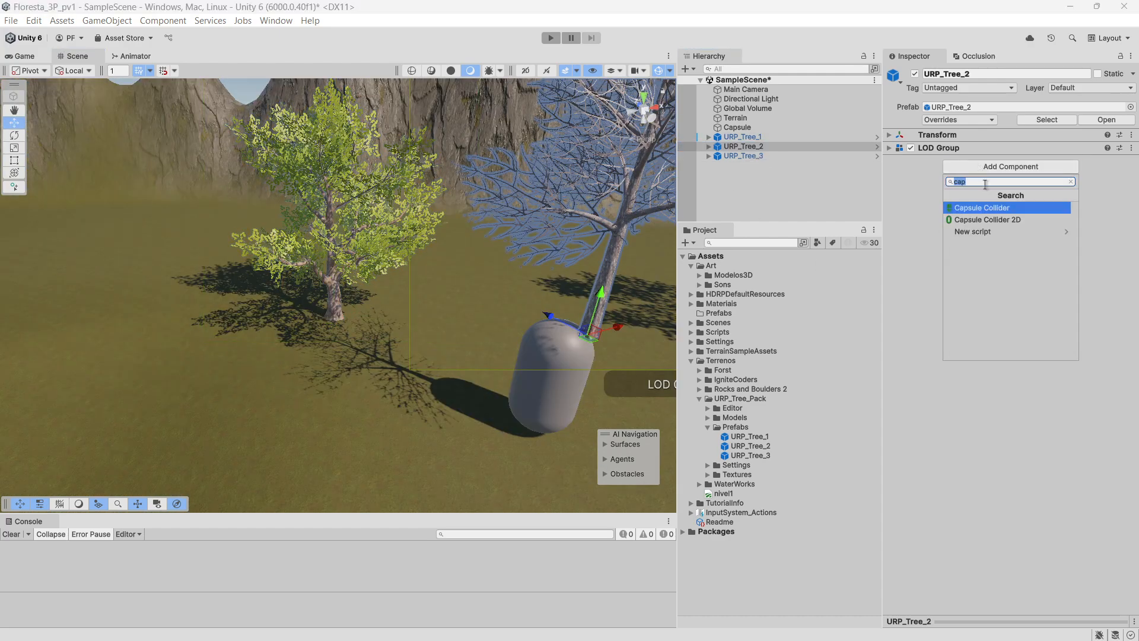
click(985, 203)
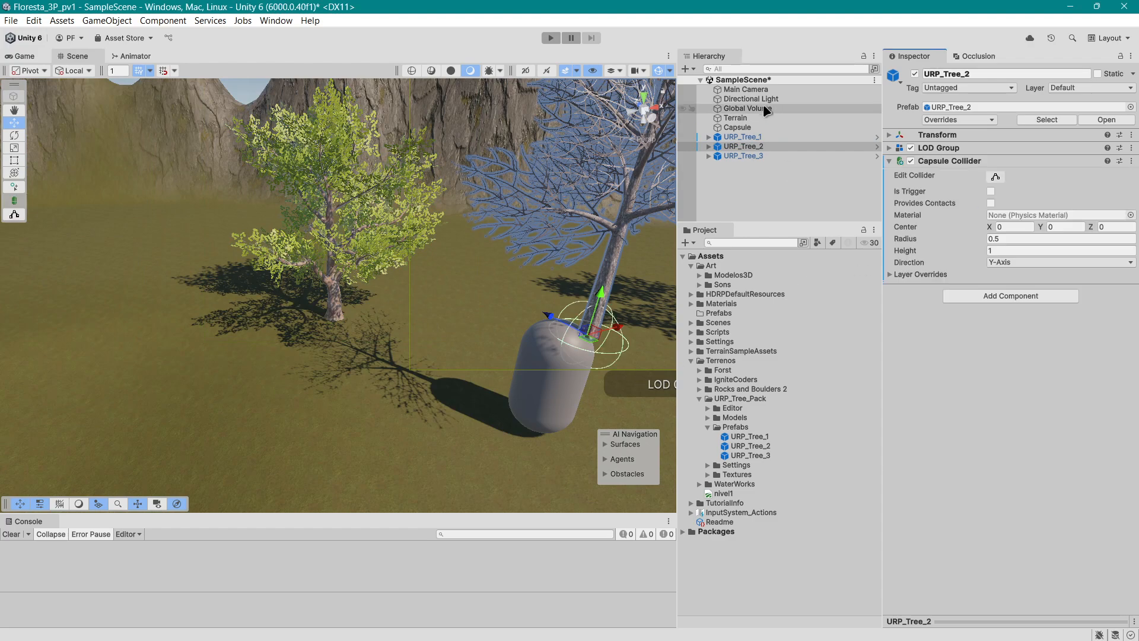
click(750, 127)
drag(576, 374, 437, 410)
Set URP_Tree_2's Capsule Collider to center Y 1, height 2 and radius 0.3.
click(760, 146)
key(f)
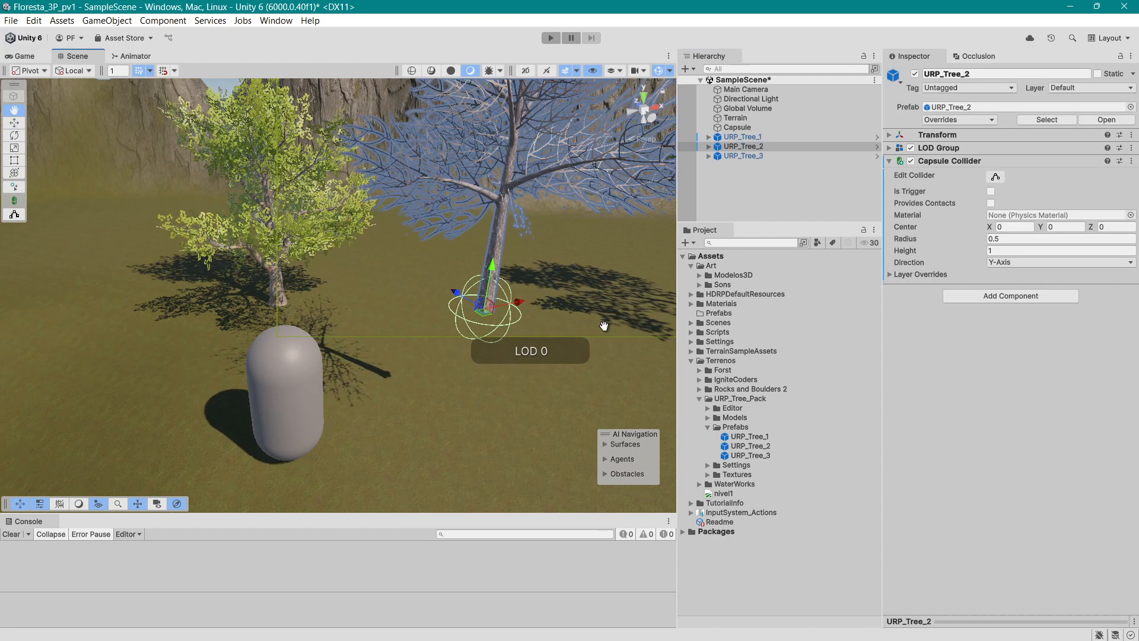
text(1)
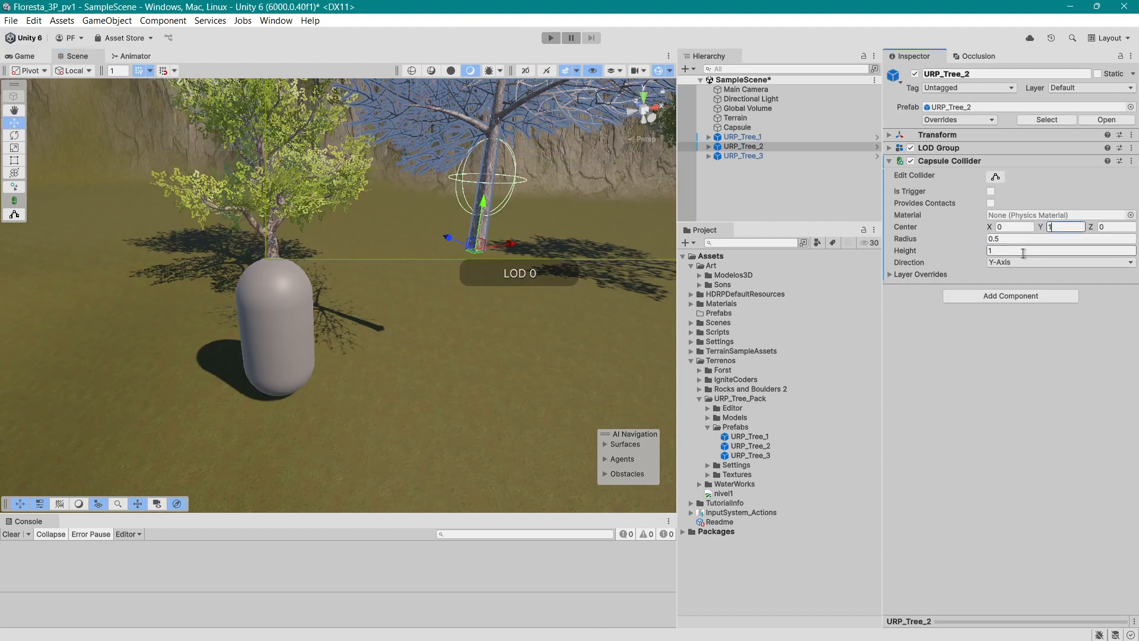
click(1008, 250)
text(2)
middle_drag(522, 295, 510, 290)
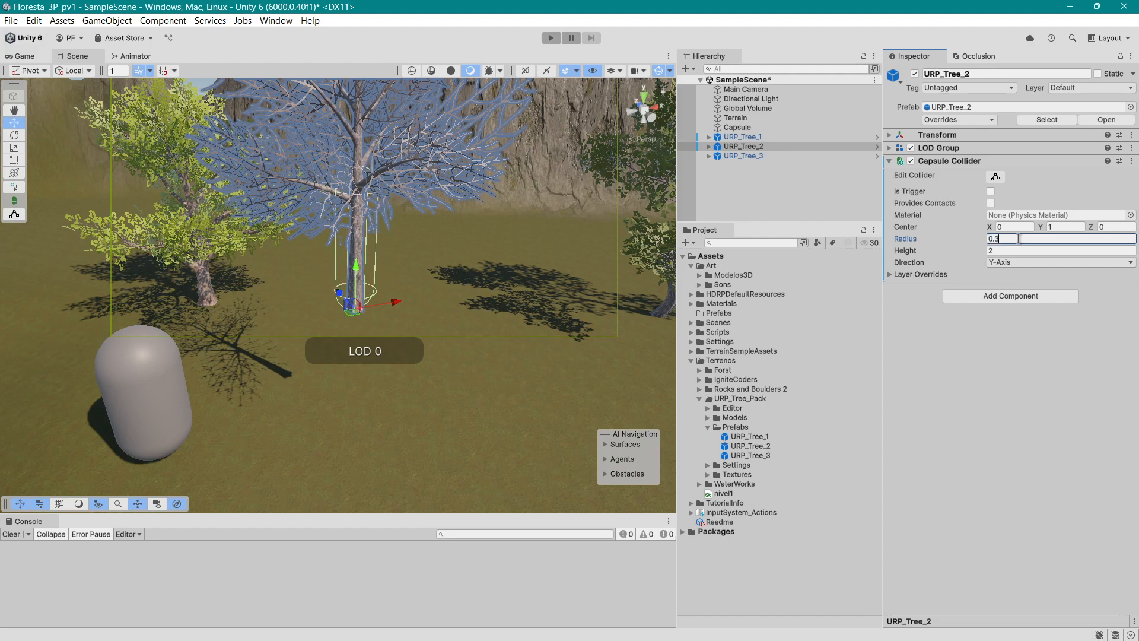
Select URP_Tree_1 and check how its capsule collider fits around the trunk from several distances.
click(775, 138)
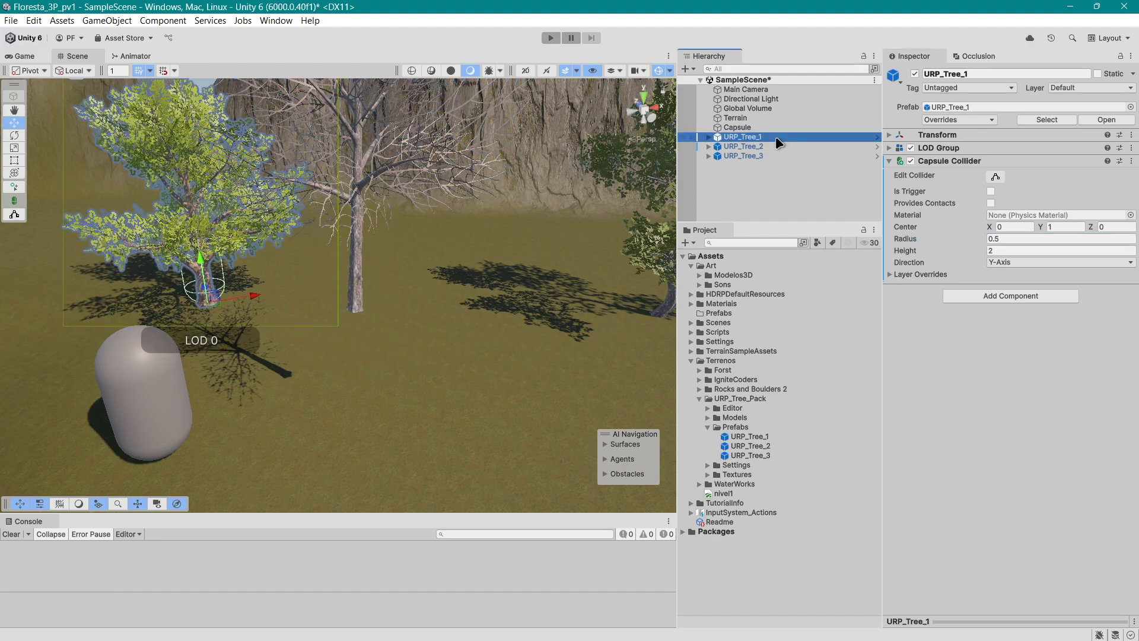
scroll(203, 293, up, 5)
middle_drag(242, 293, 254, 292)
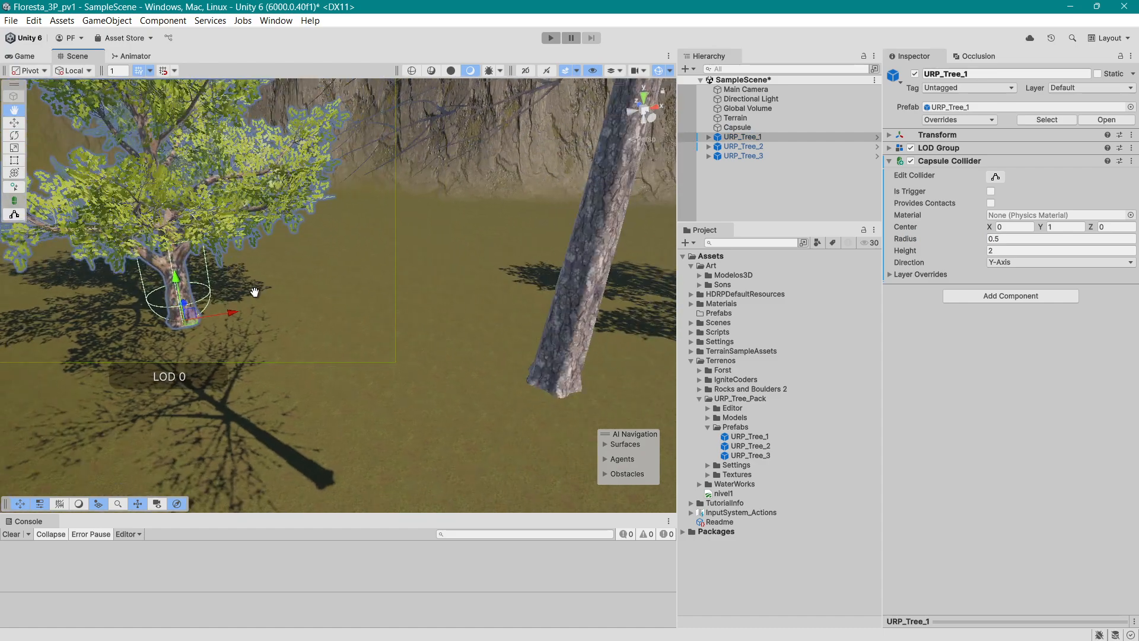
scroll(304, 306, down, 3)
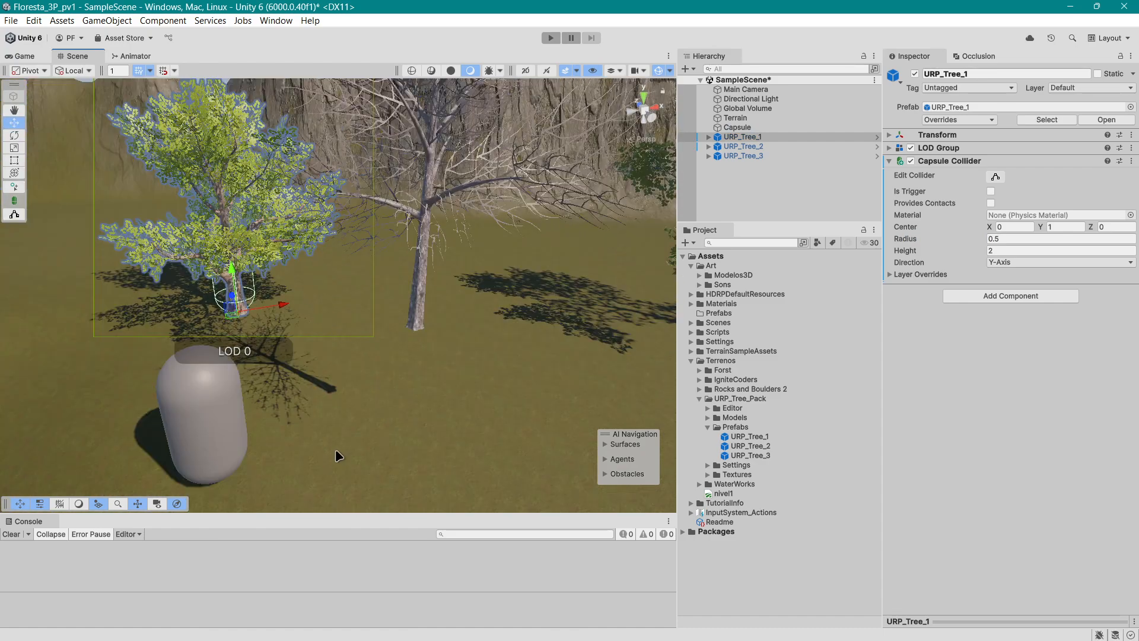
right_drag(338, 456, 350, 411)
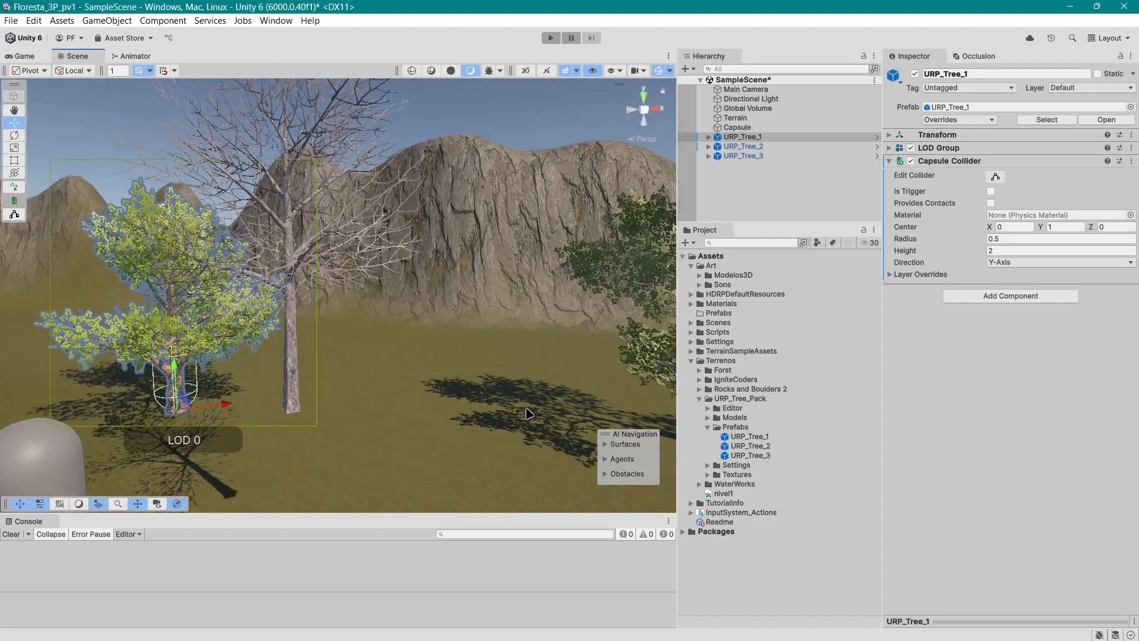
scroll(530, 413, down, 4)
scroll(612, 349, up, 2)
Add a Capsule Collider component to the URP_Tree_3 instance.
click(743, 156)
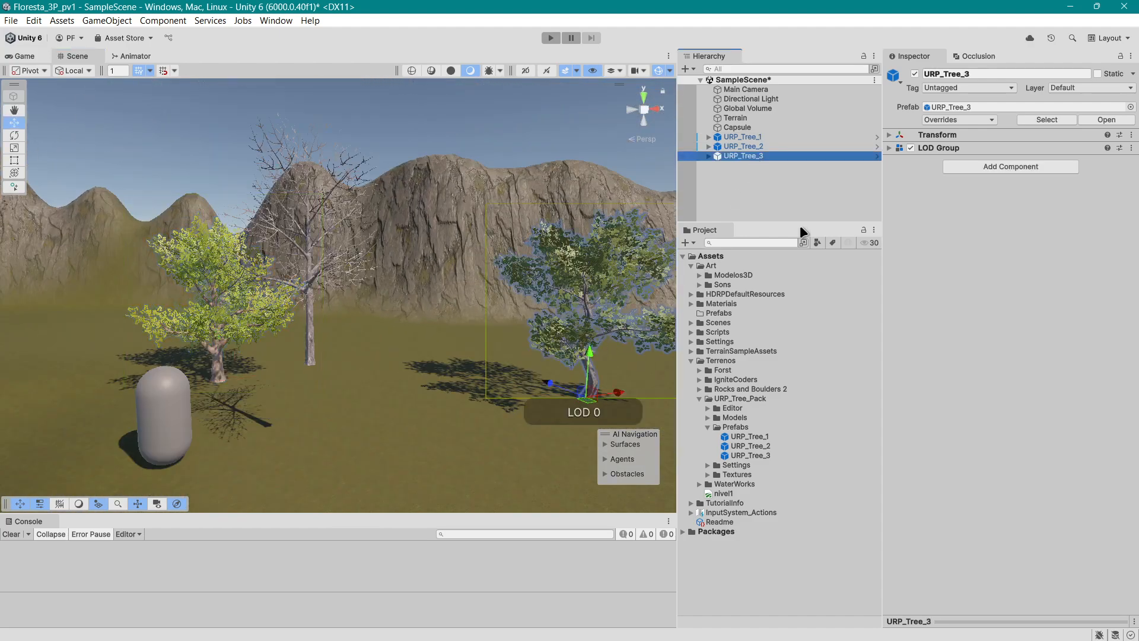
click(1003, 168)
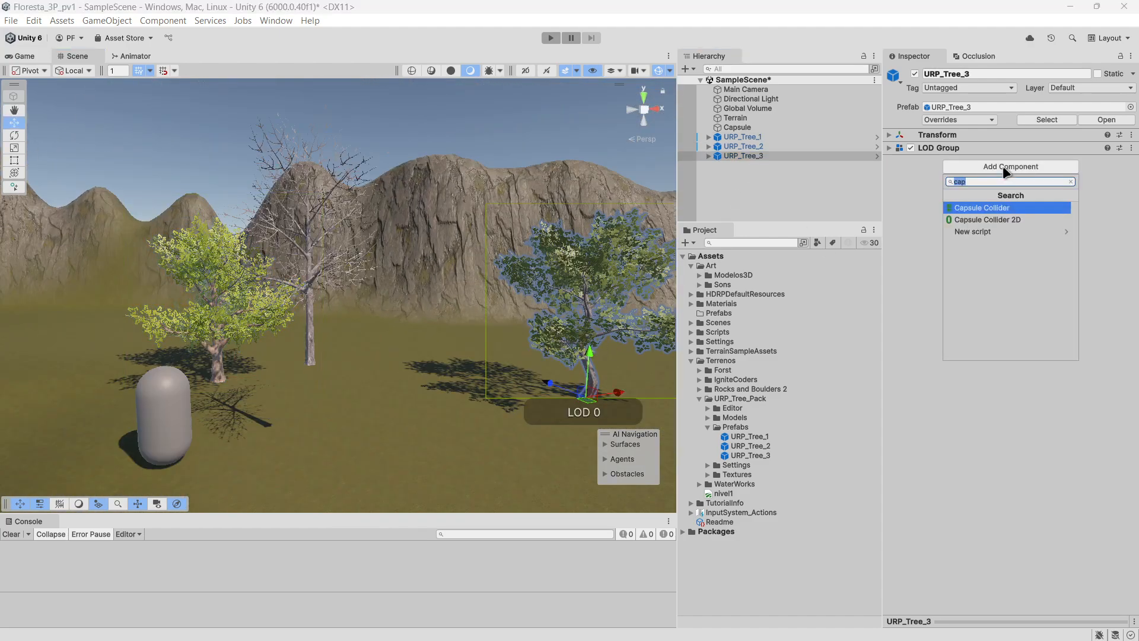
click(1005, 207)
scroll(574, 419, up, 5)
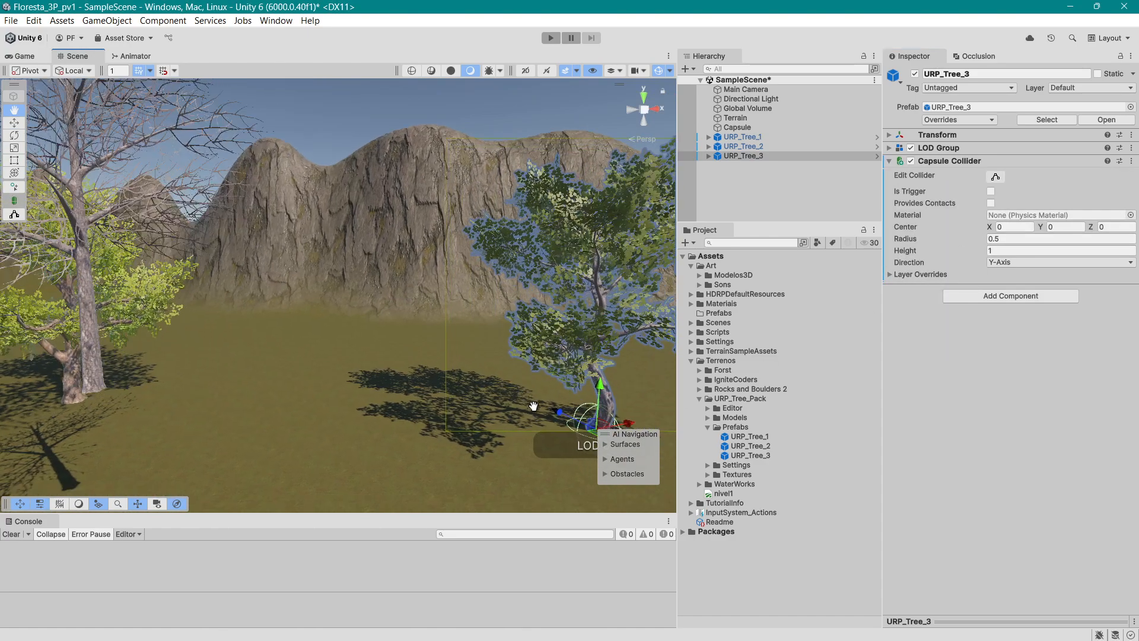
Set URP_Tree_3's Capsule Collider to center Y 1 and height 2, and check its fit around the trunk.
middle_drag(574, 419, 523, 397)
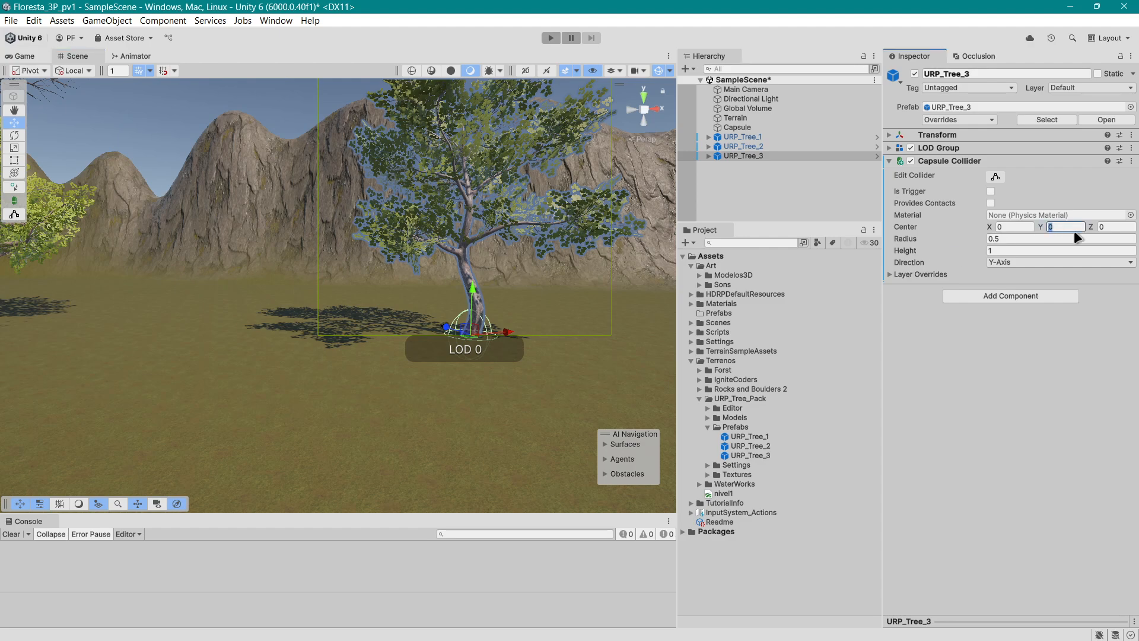
text(1)
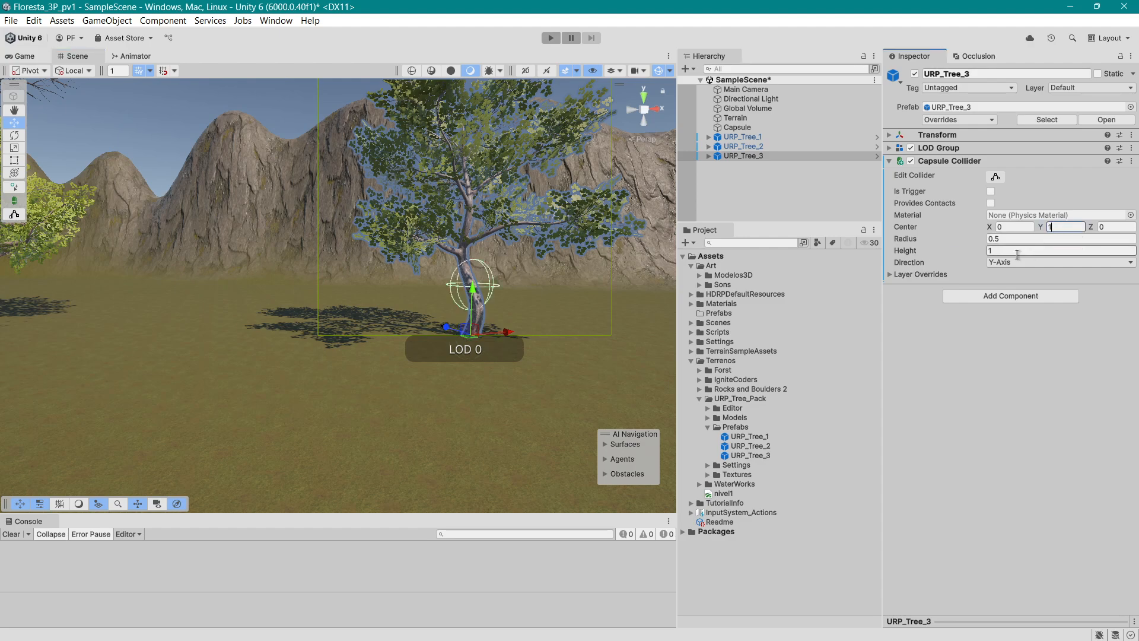
scroll(553, 388, up, 3)
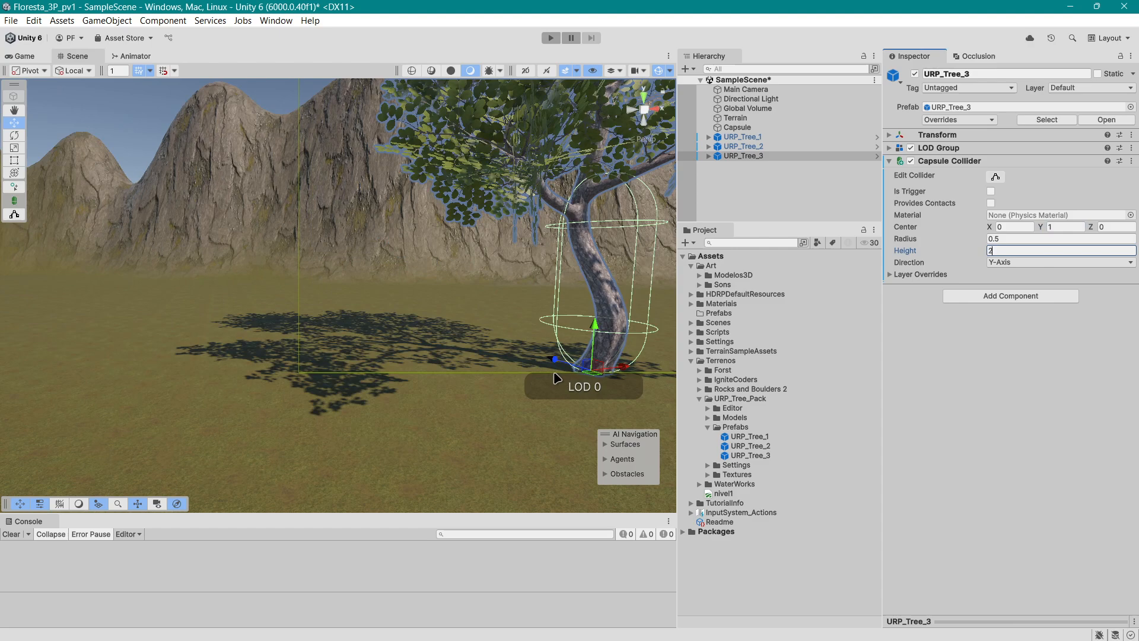
middle_drag(556, 378, 545, 377)
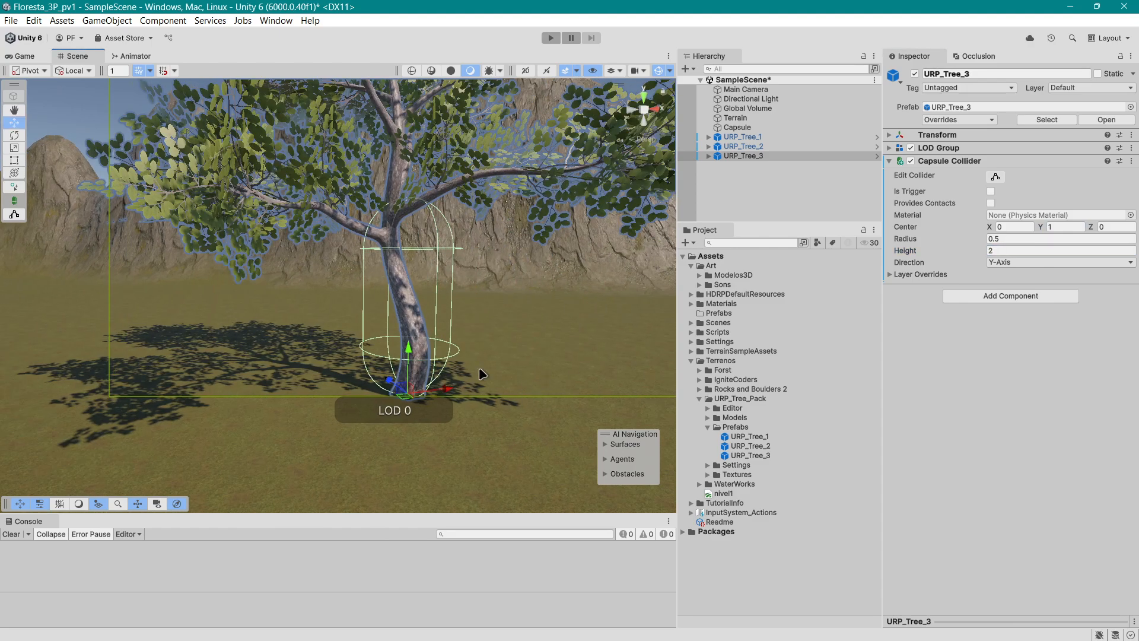
scroll(541, 351, down, 5)
scroll(487, 353, down, 5)
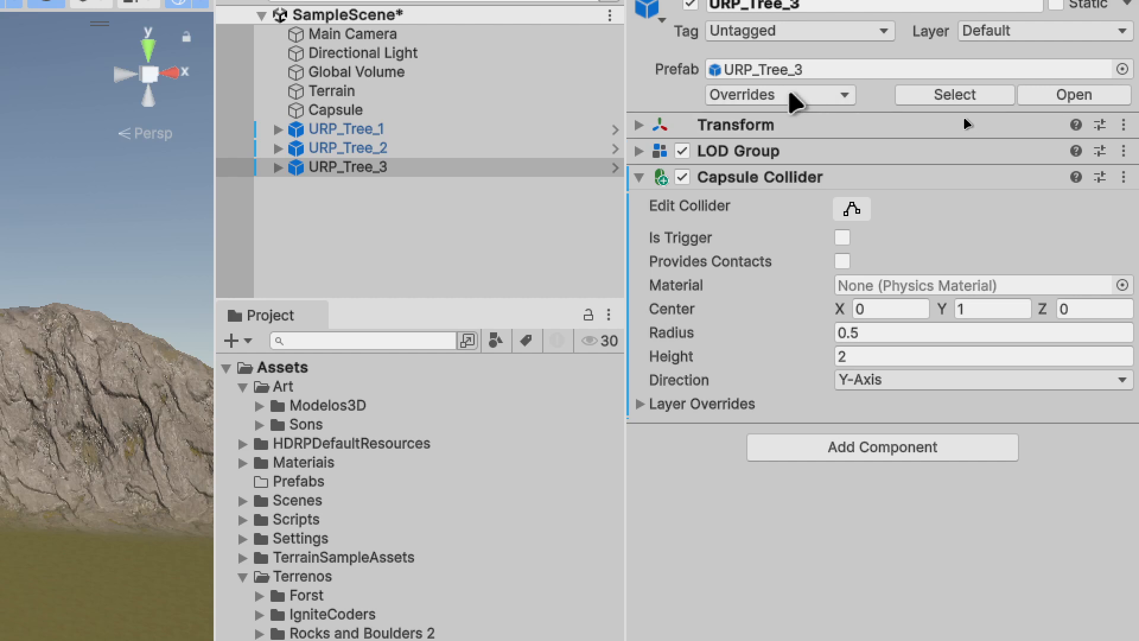
Apply all overrides of the URP_Tree_3, URP_Tree_2 and URP_Tree_1 instances to their prefabs.
click(964, 118)
click(1003, 241)
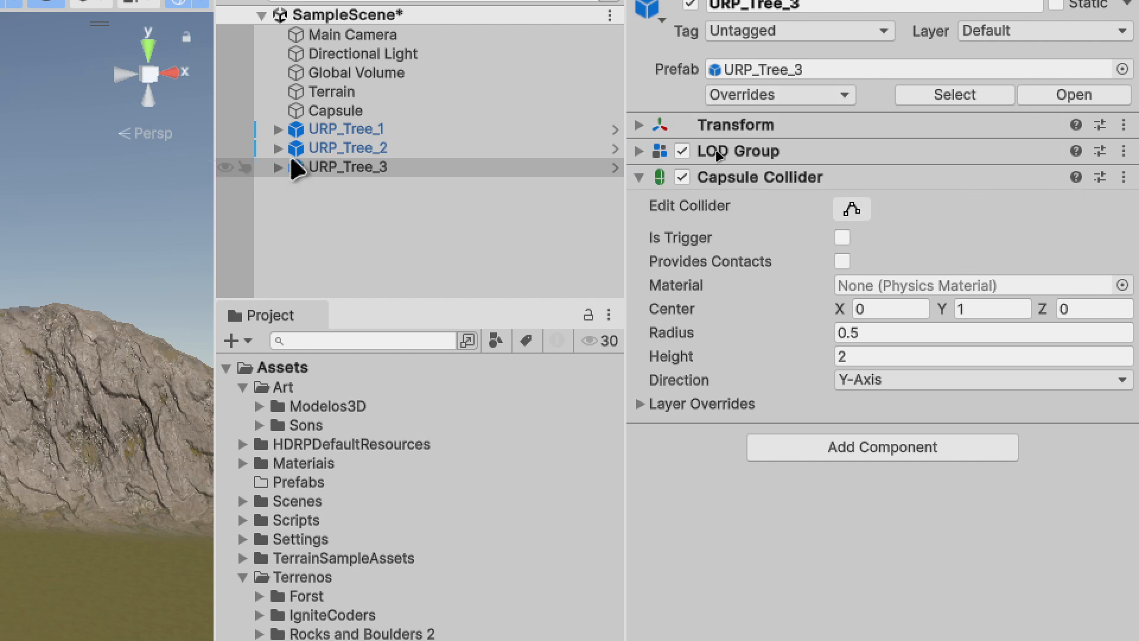
click(330, 149)
click(842, 98)
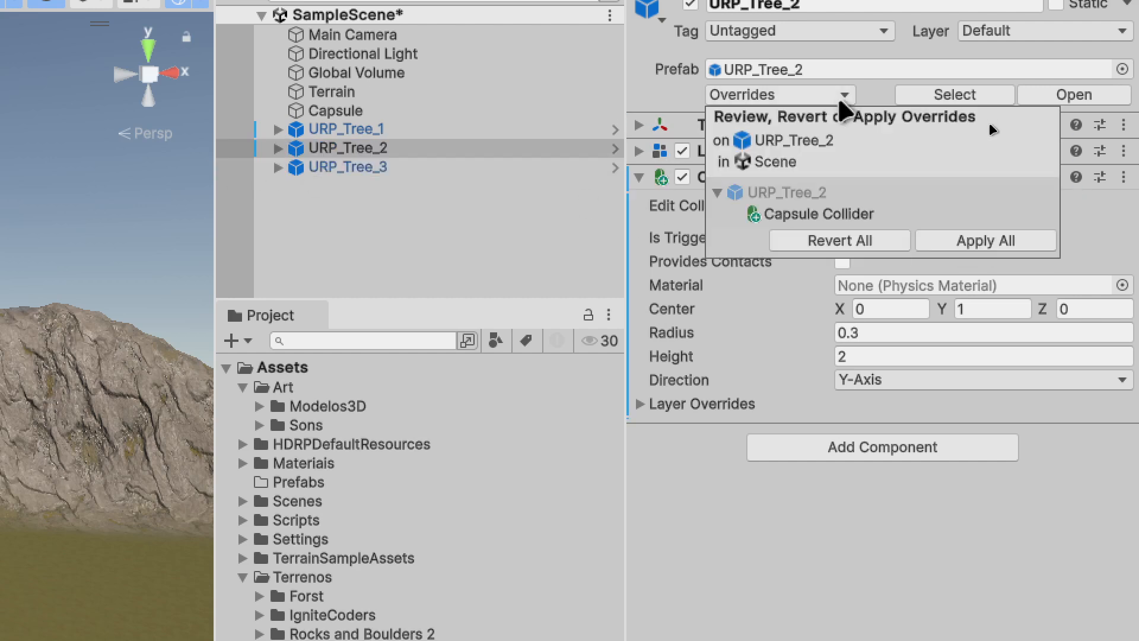
click(982, 242)
click(347, 130)
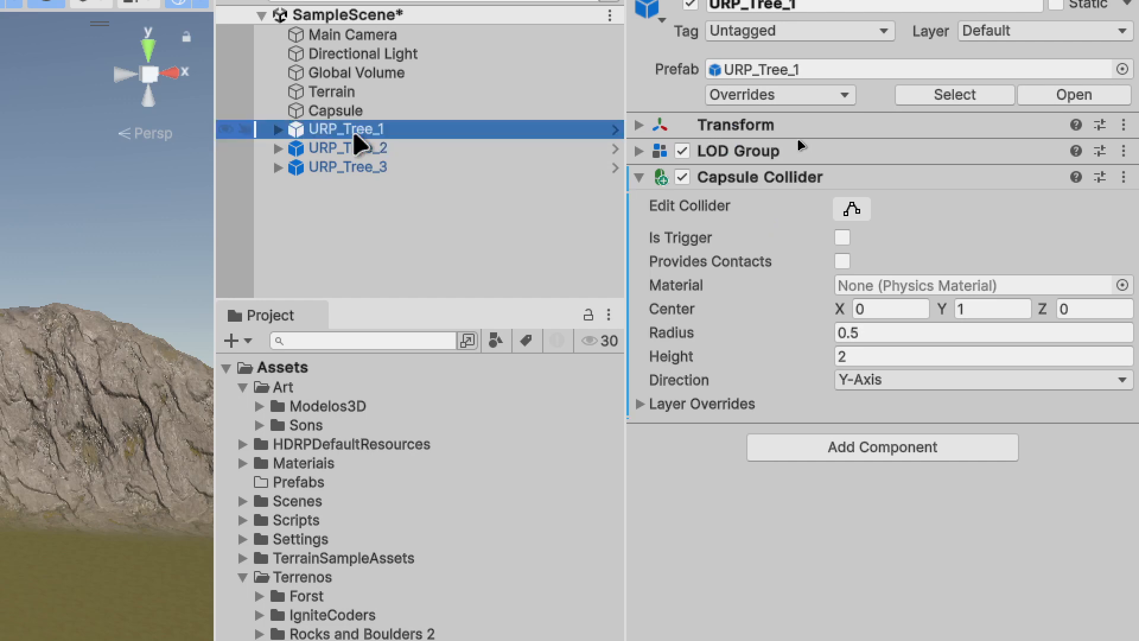
click(846, 96)
click(982, 242)
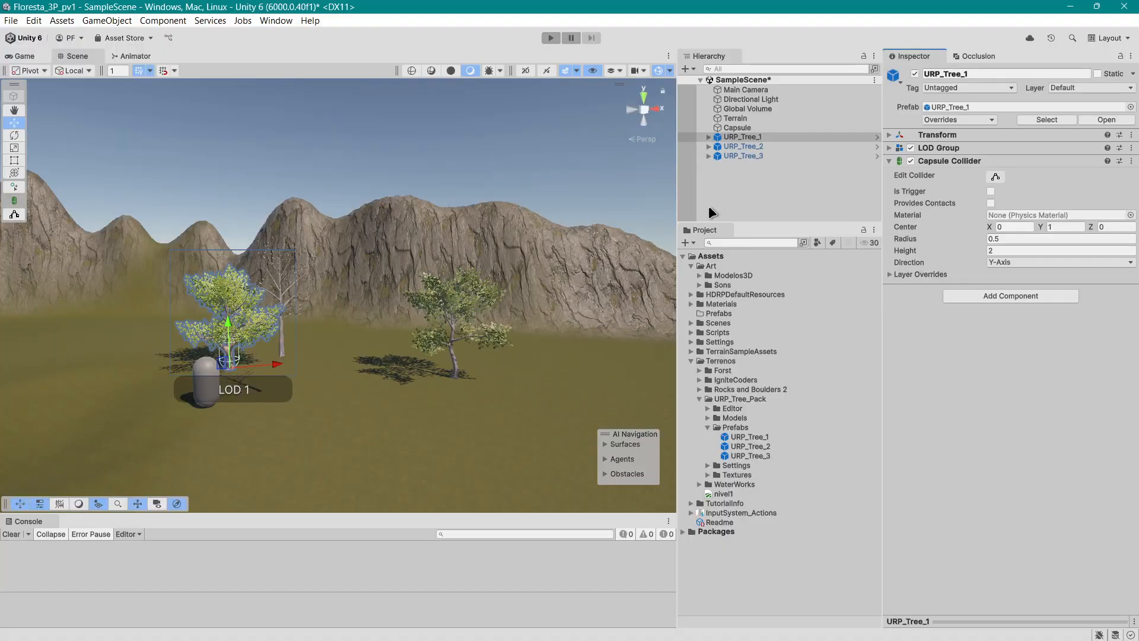
Delete the URP_Tree_3, URP_Tree_2 and URP_Tree_1 instances from the scene.
click(383, 169)
key(Delete)
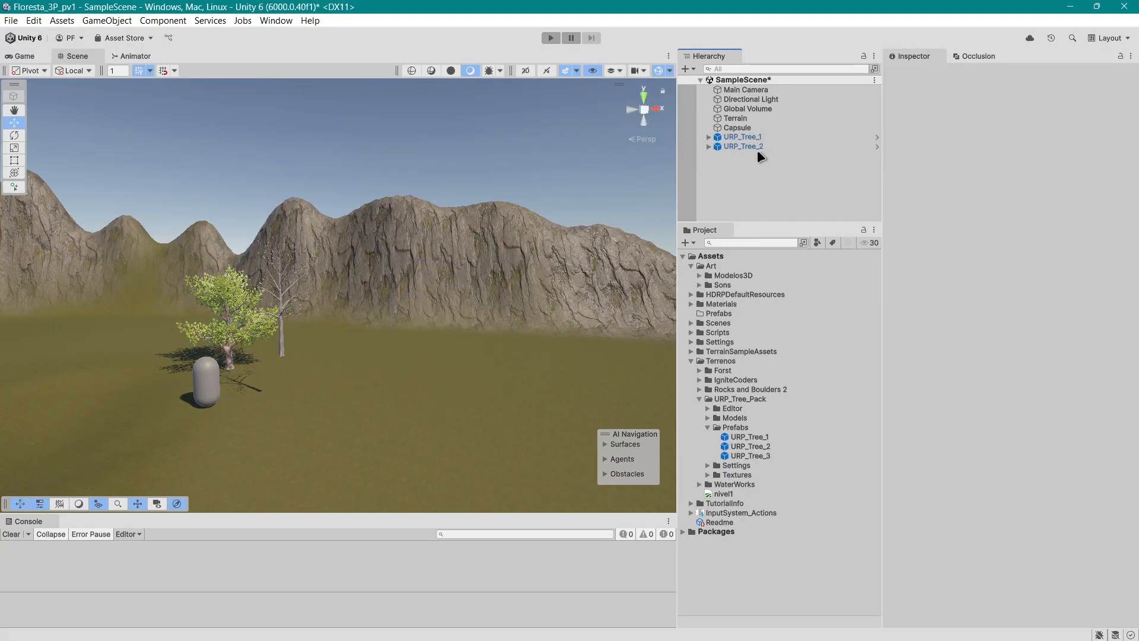
click(758, 147)
key(Delete)
click(758, 139)
key(Delete)
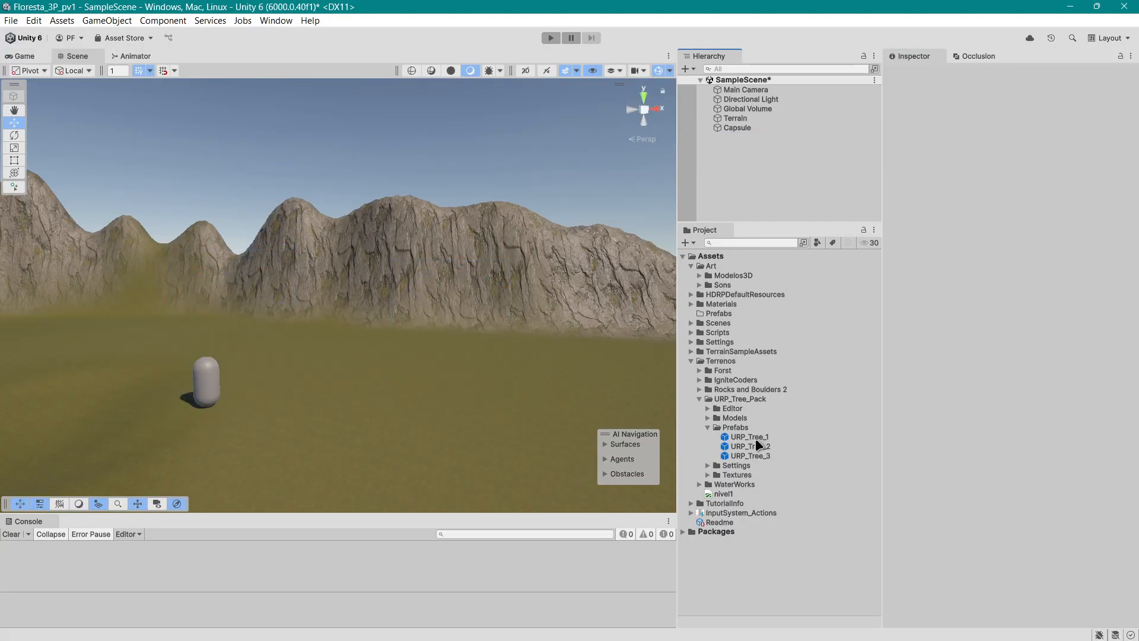
Check the Capsule Collider settings on the URP_Tree_1, URP_Tree_2 and URP_Tree_3 prefab assets.
click(750, 437)
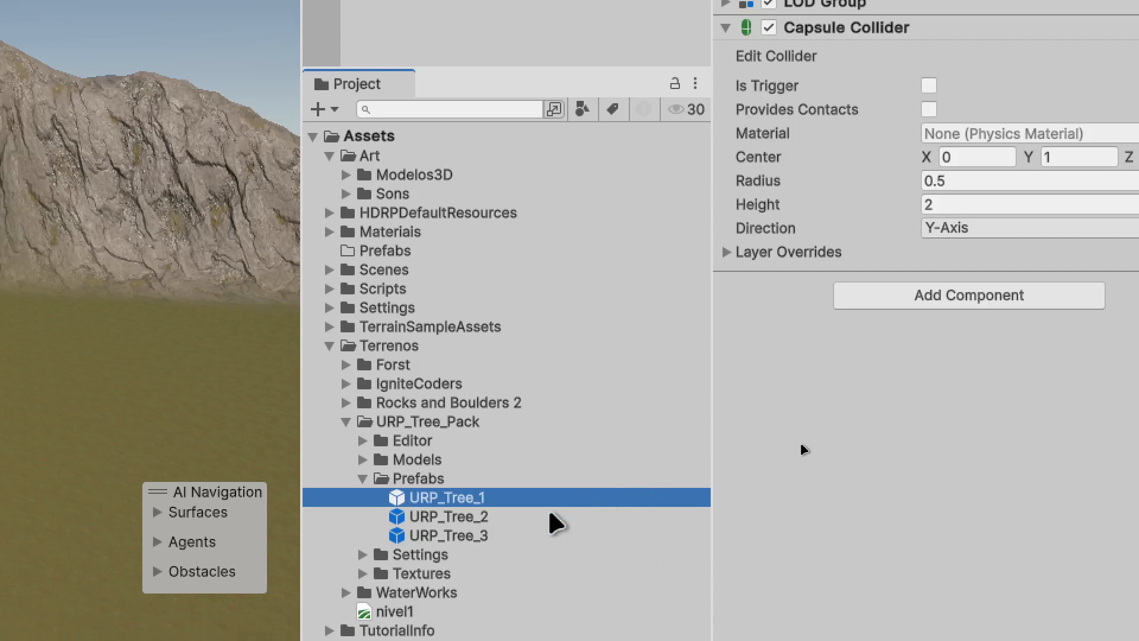
click(552, 516)
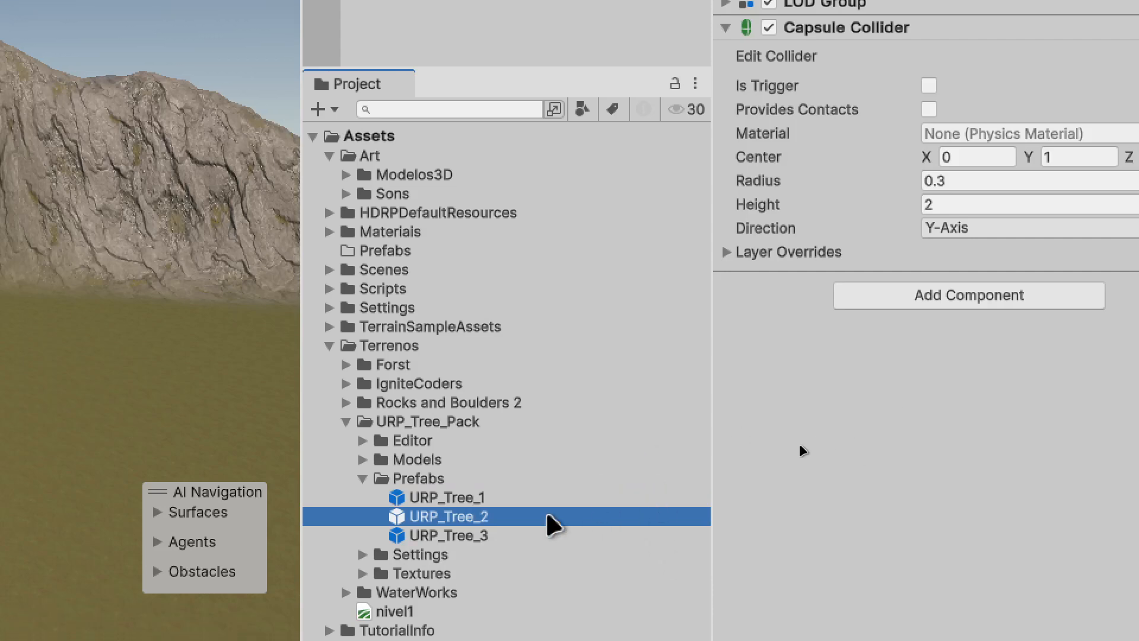
click(592, 537)
click(492, 496)
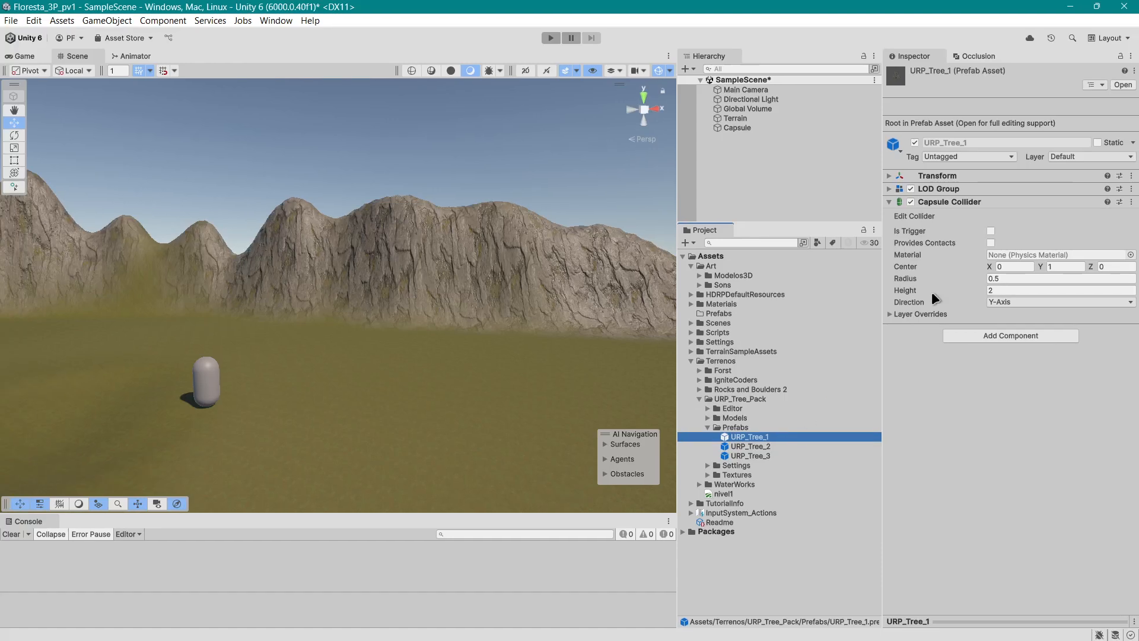
Select the Terrain object and examine the ground around the mountain ridge from several sides.
scroll(563, 328, down, 5)
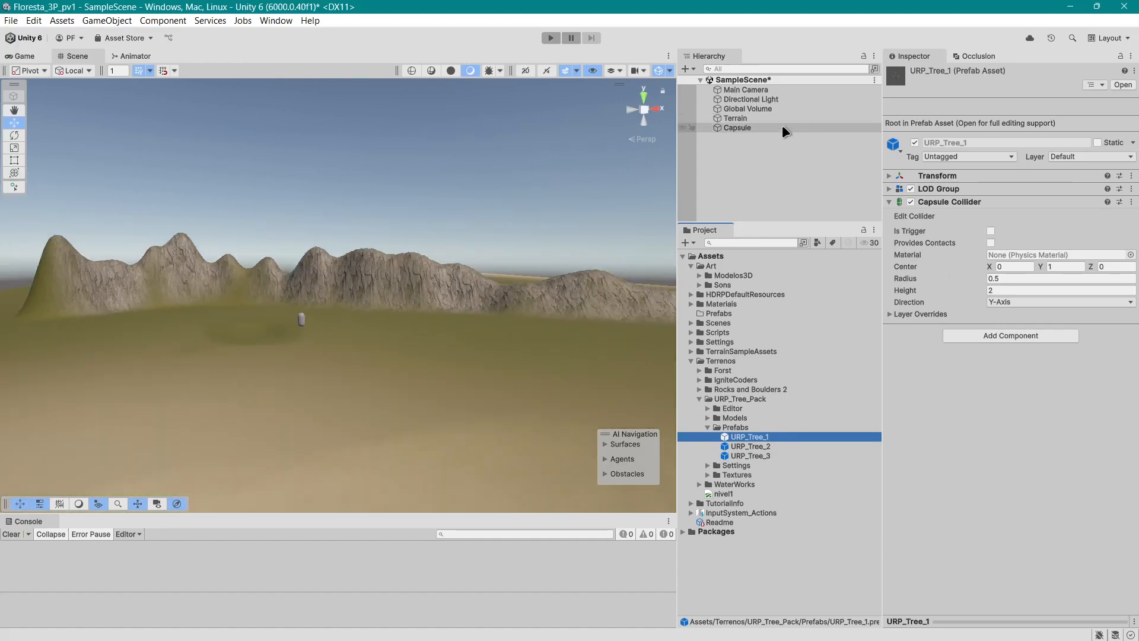
click(767, 117)
scroll(445, 275, down, 3)
right_drag(343, 282, 371, 314)
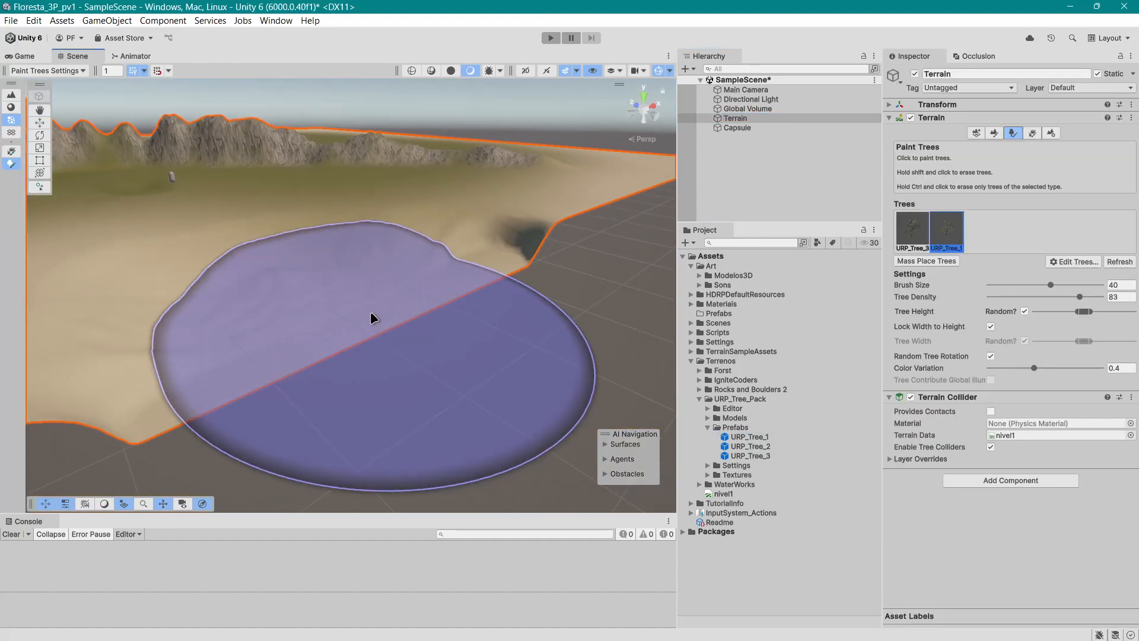
middle_drag(371, 313, 473, 407)
scroll(477, 399, down, 4)
mouse_move(356, 385)
right_down()
mouse_move(441, 384)
mouse_move(325, 386)
right_up()
mouse_move(346, 392)
middle_down()
mouse_move(359, 308)
mouse_move(334, 254)
middle_up()
right_drag(331, 305, 420, 287)
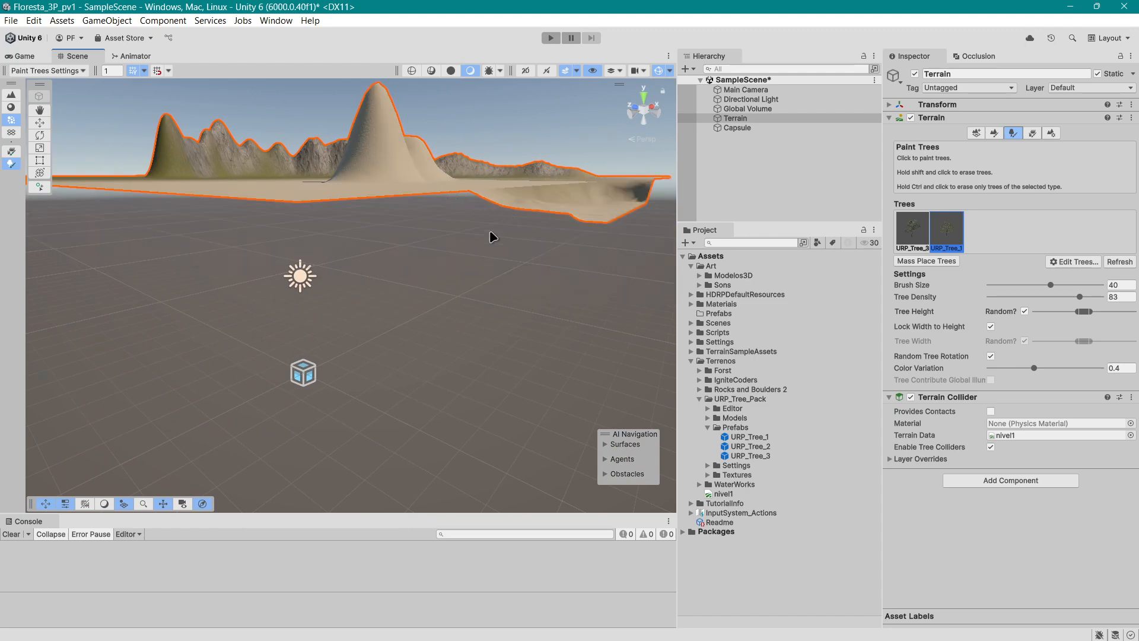
scroll(489, 255, up, 5)
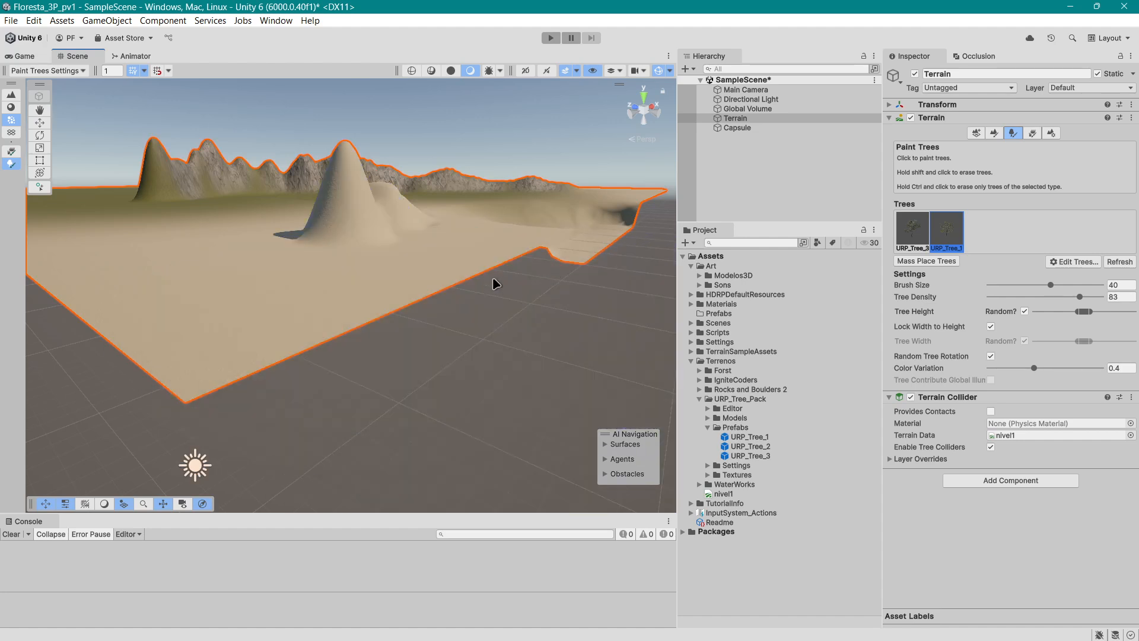
middle_drag(544, 280, 553, 371)
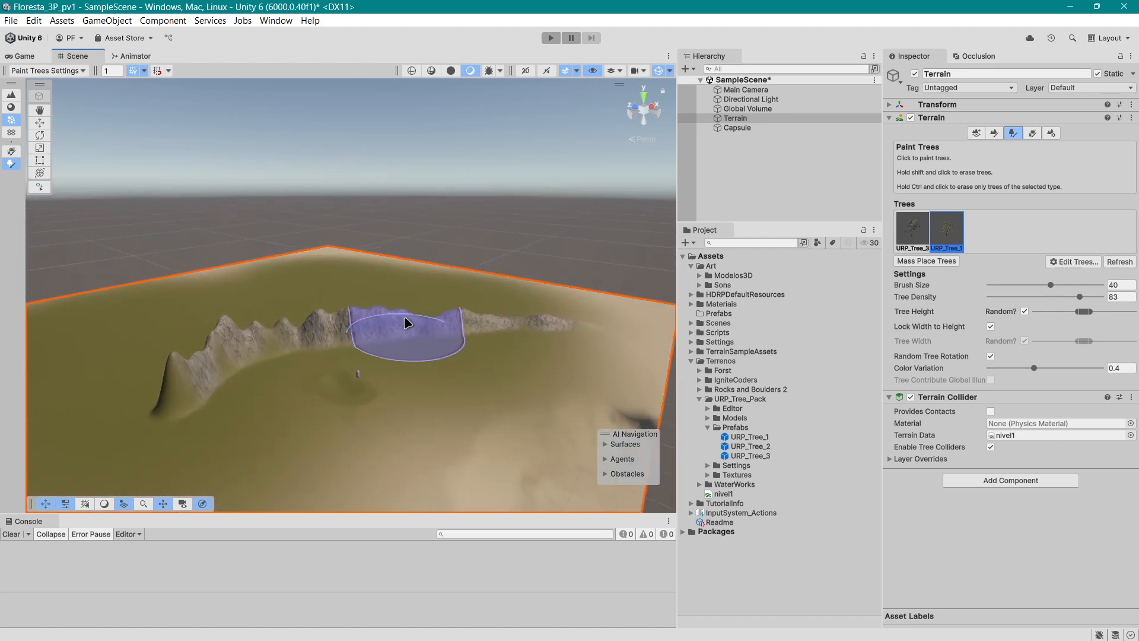
right_drag(237, 323, 361, 366)
middle_drag(361, 366, 478, 387)
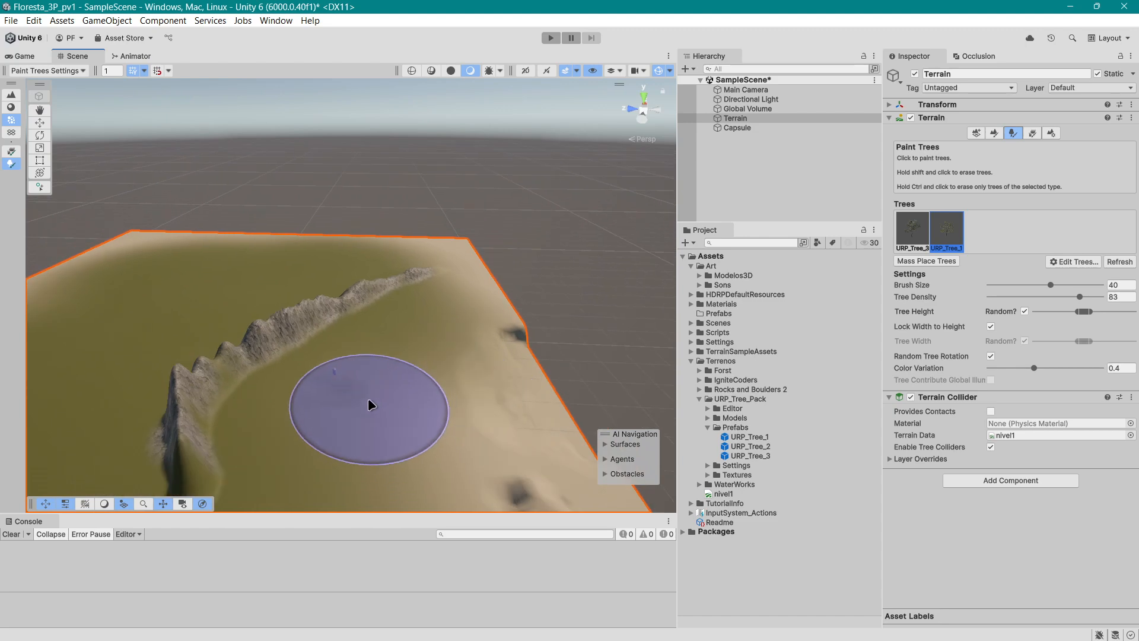
right_drag(368, 404, 411, 404)
mouse_move(412, 404)
middle_down()
mouse_move(524, 376)
mouse_move(512, 401)
middle_up()
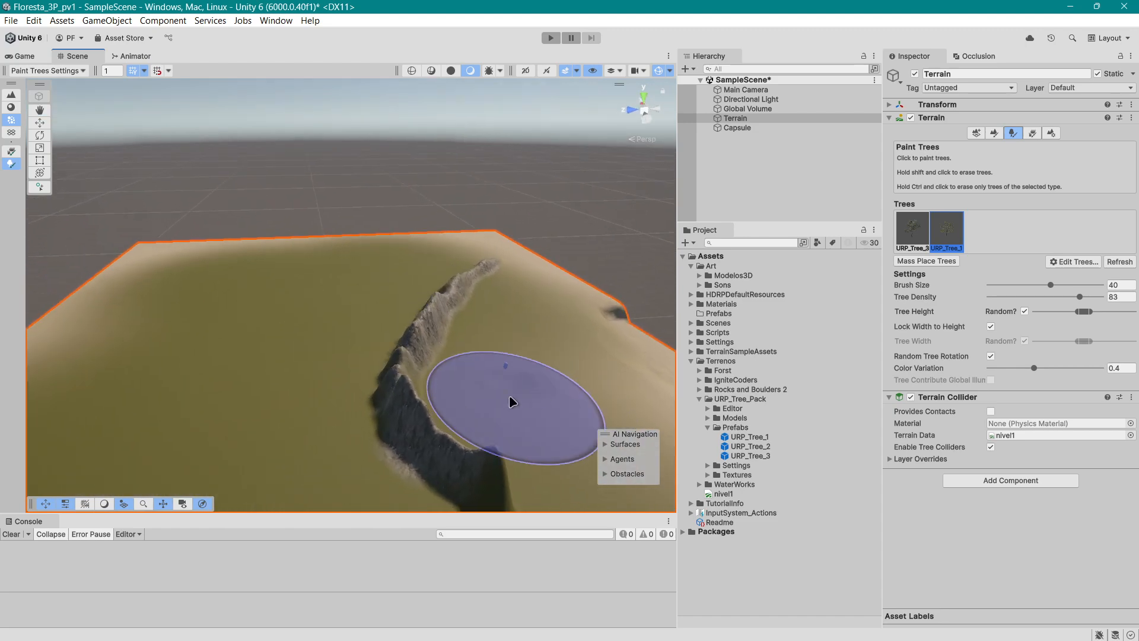
Choose URP_Tree_3 as the tree to paint, set brush size 70 and tree density 65, and paint trees inside the mountain ridge.
click(918, 240)
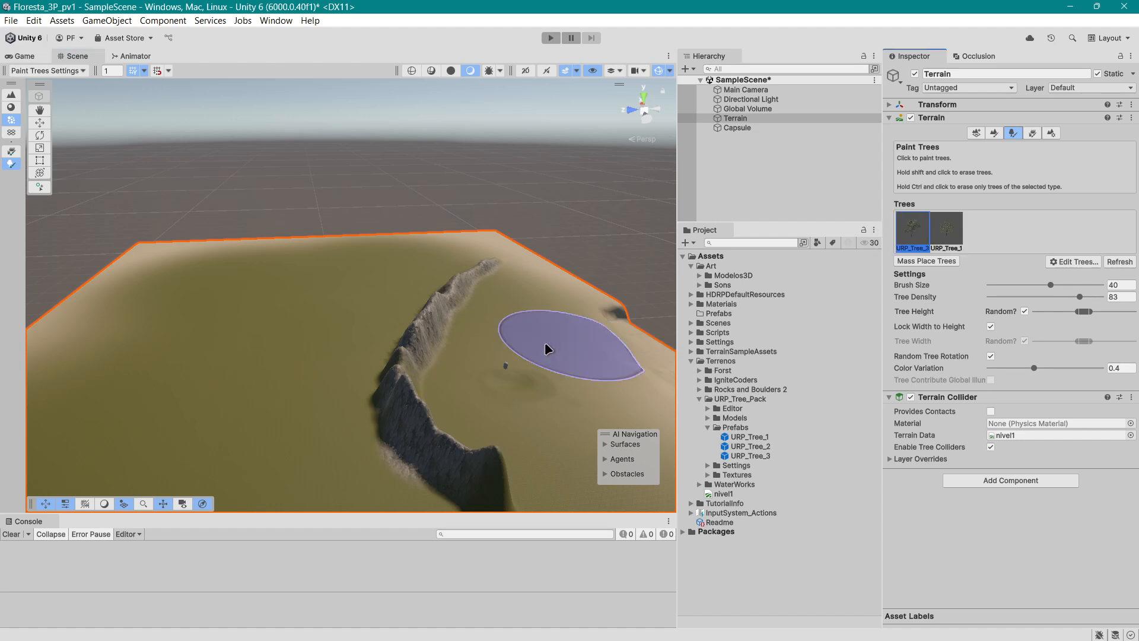
mouse_move(552, 382)
middle_down()
mouse_move(490, 392)
mouse_move(400, 376)
middle_up()
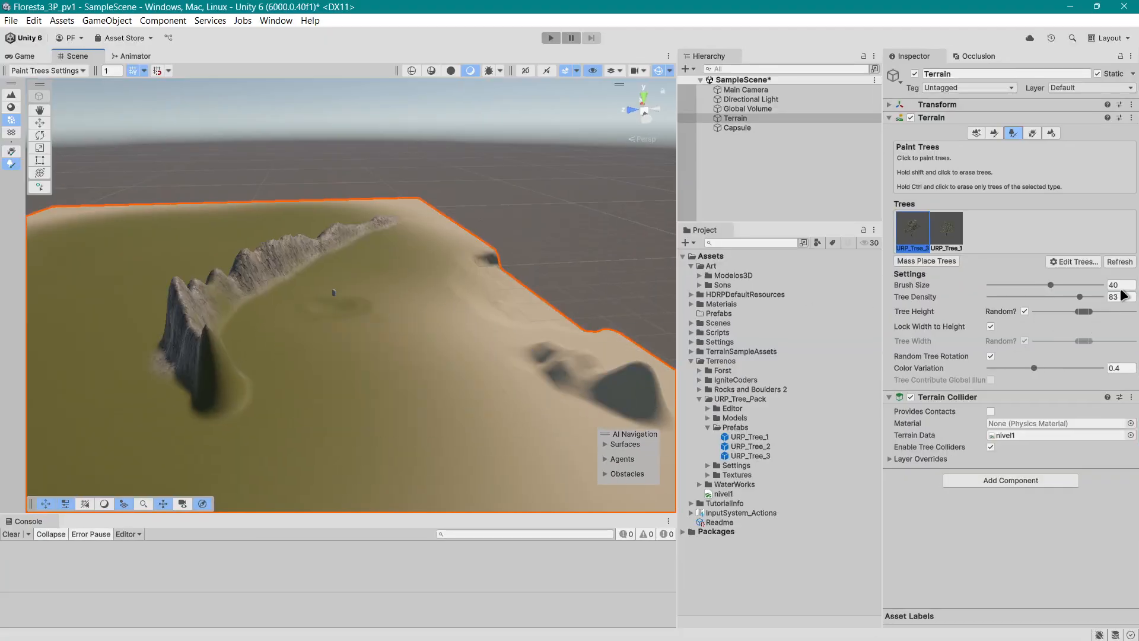
drag(1051, 284, 1006, 286)
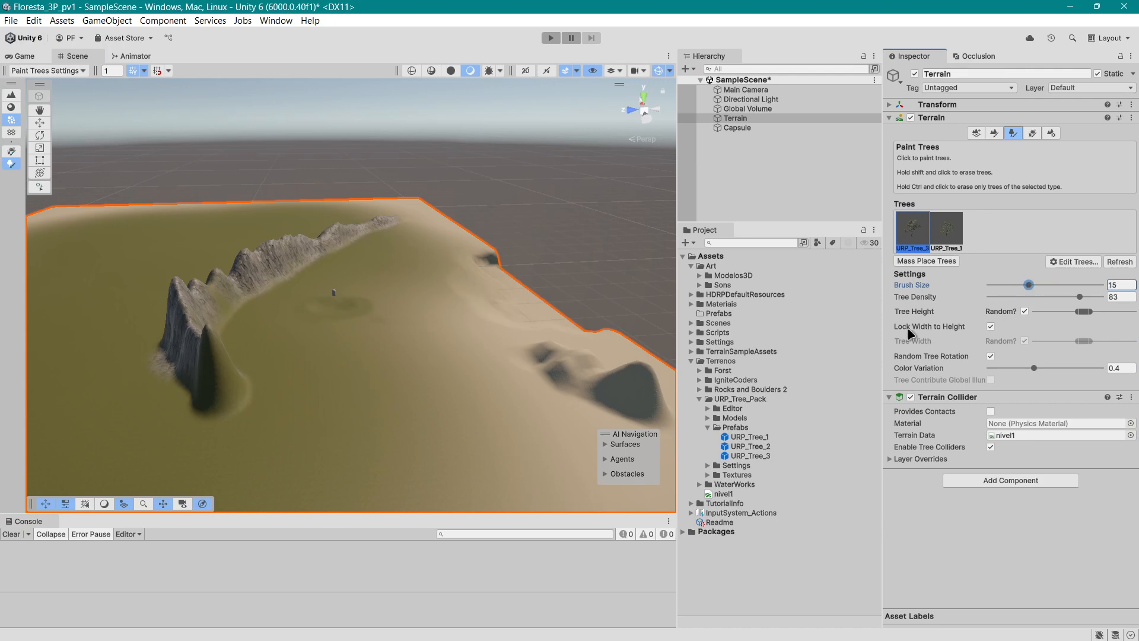
drag(1080, 296, 1055, 300)
click(1067, 285)
click(330, 343)
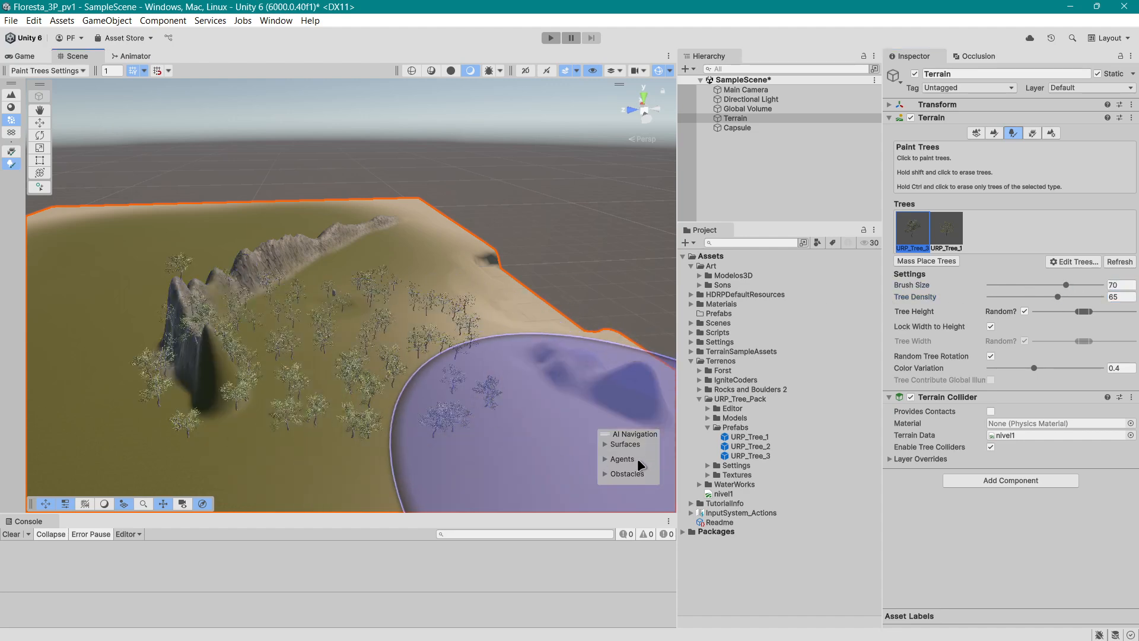
Set the tree density to 20 and paint a patch of trees on the outer side of the mountain ridge.
scroll(542, 407, up, 5)
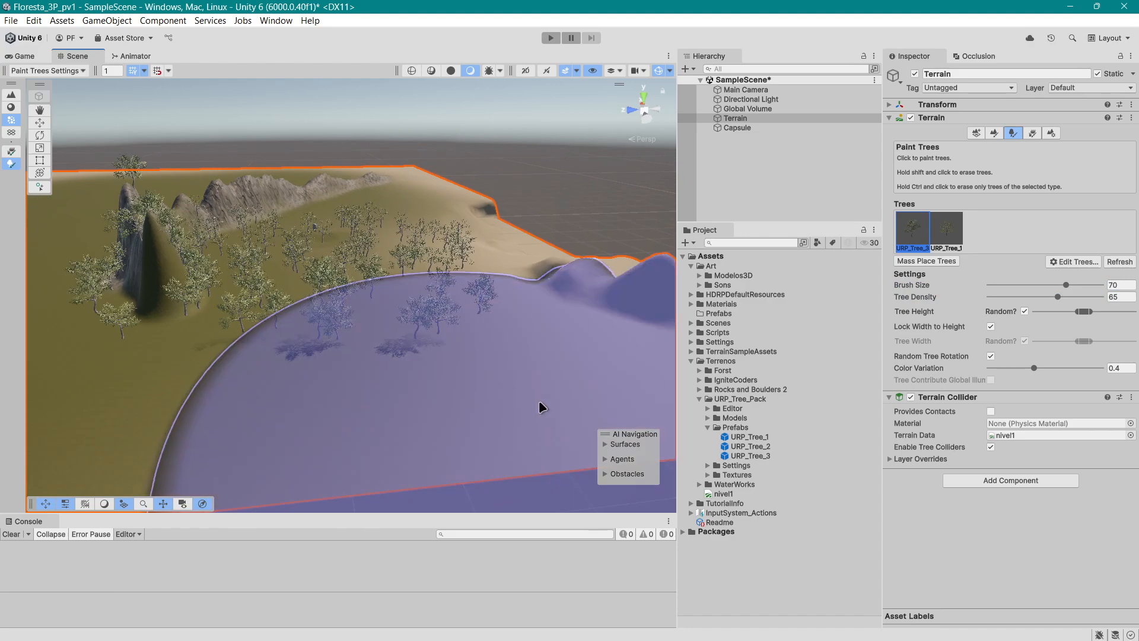
scroll(542, 408, up, 5)
scroll(554, 439, down, 5)
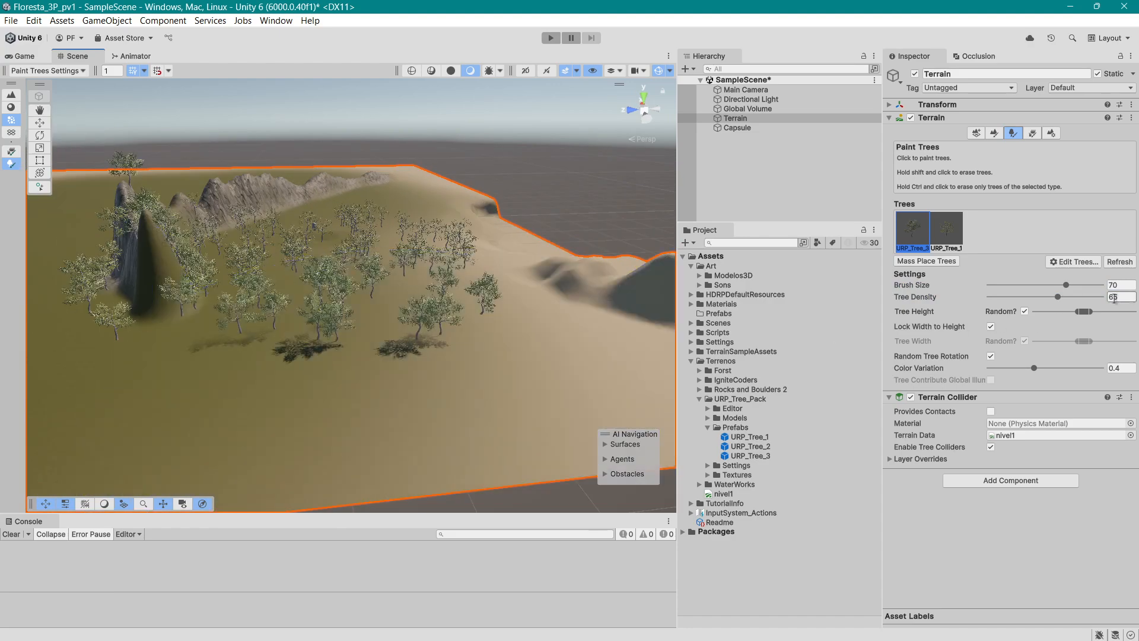
drag(1003, 296, 1002, 296)
middle_drag(397, 333, 516, 424)
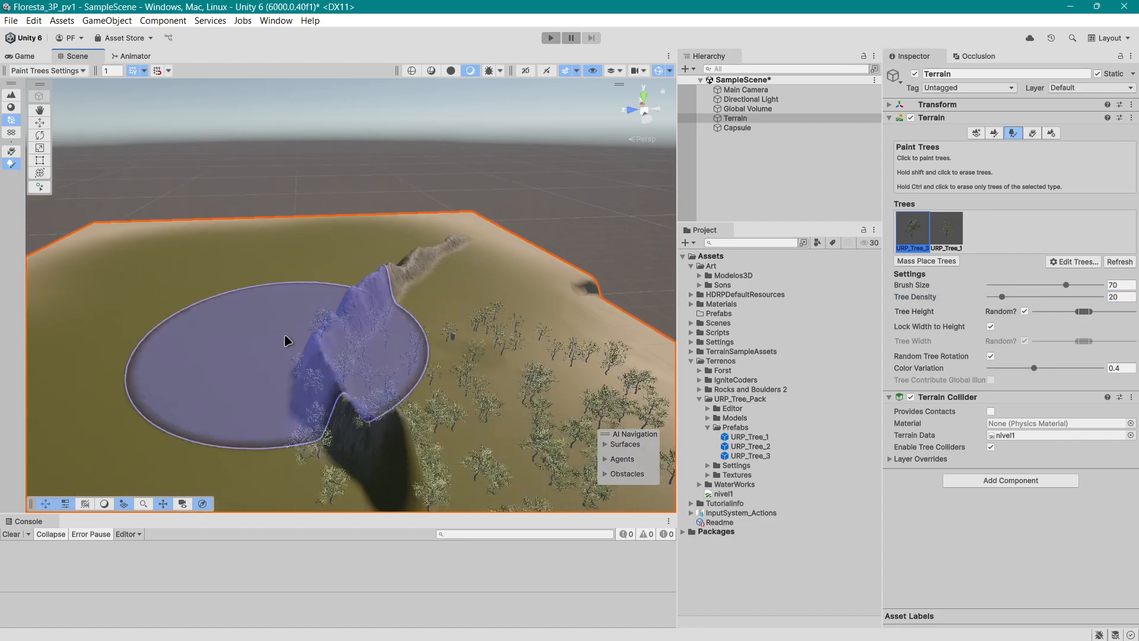
click(255, 338)
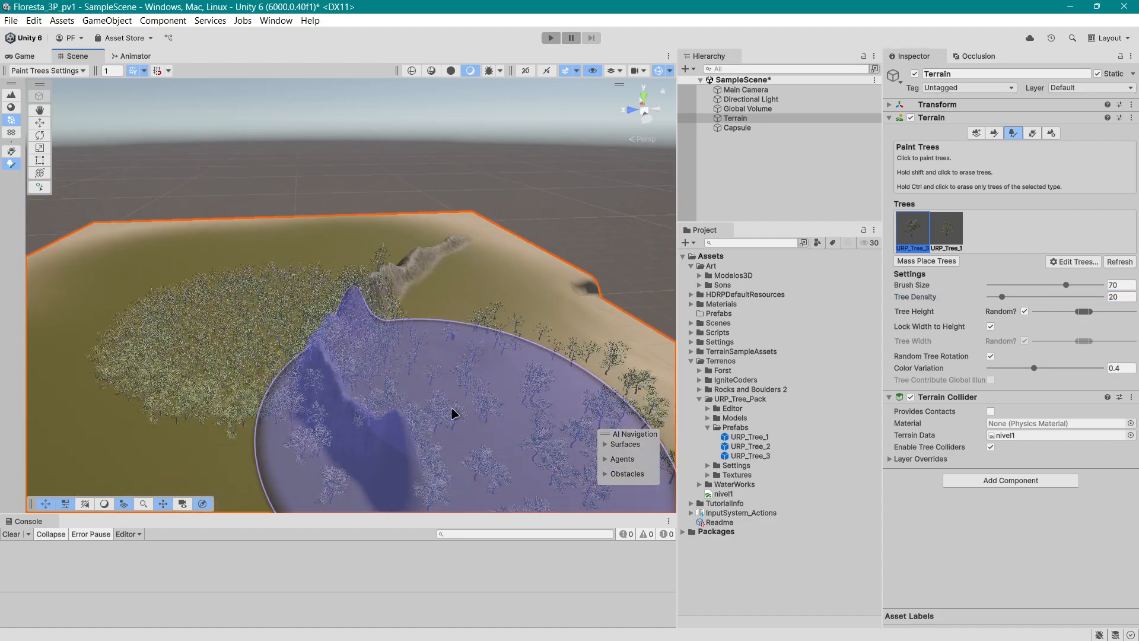
scroll(396, 372, up, 3)
mouse_move(397, 373)
middle_down()
mouse_move(411, 369)
mouse_move(376, 344)
middle_up()
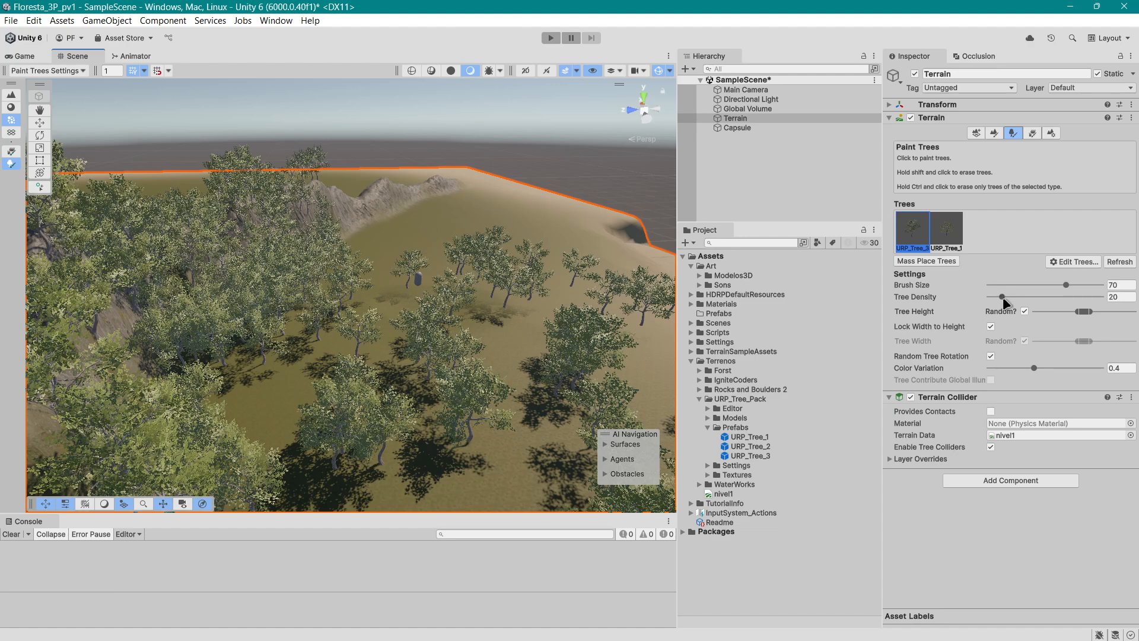
Set the tree density to 91 and paint more trees in the open ground and the far corner of the terrain.
scroll(466, 300, down, 5)
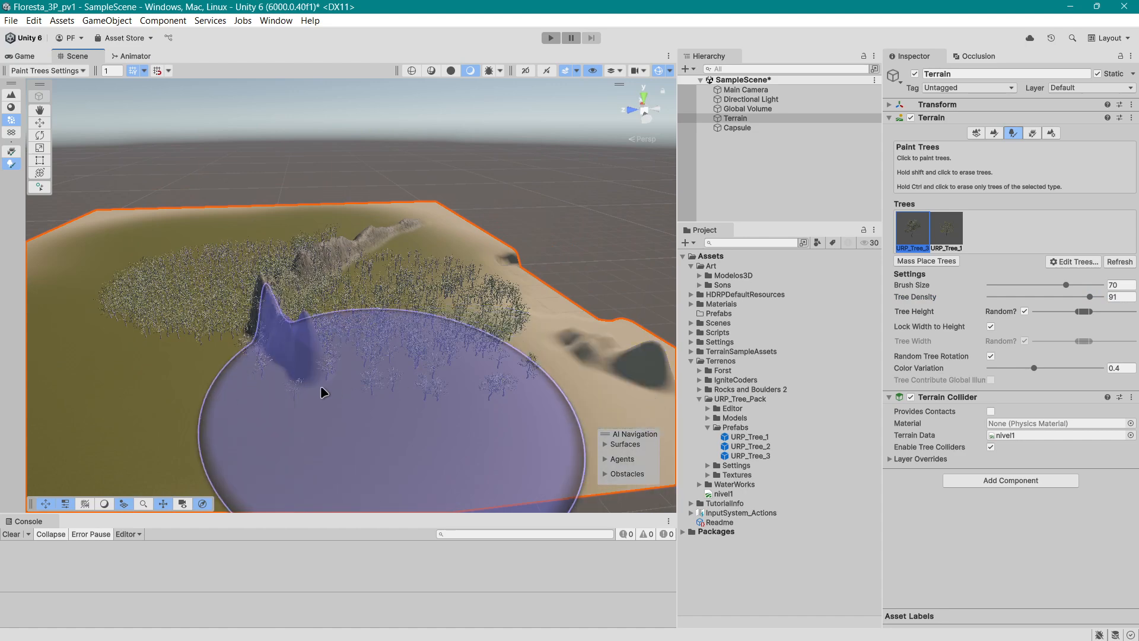
click(229, 398)
click(159, 239)
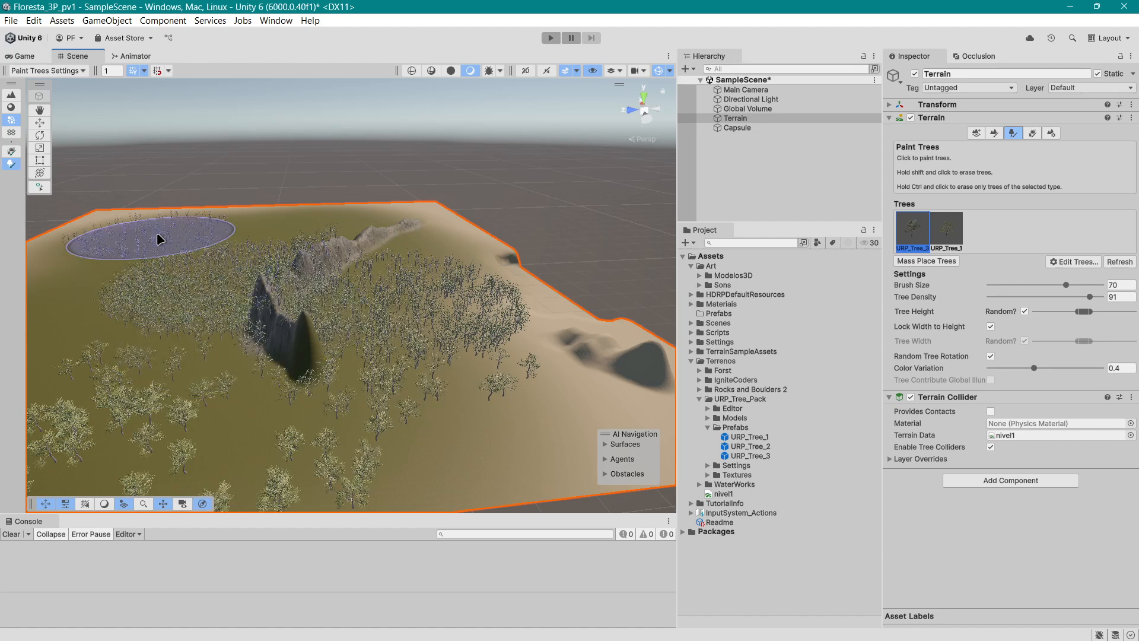
Erase the painted trees across the terrain and repaint a group only on the inner side of the mountain ridge.
scroll(267, 347, down, 3)
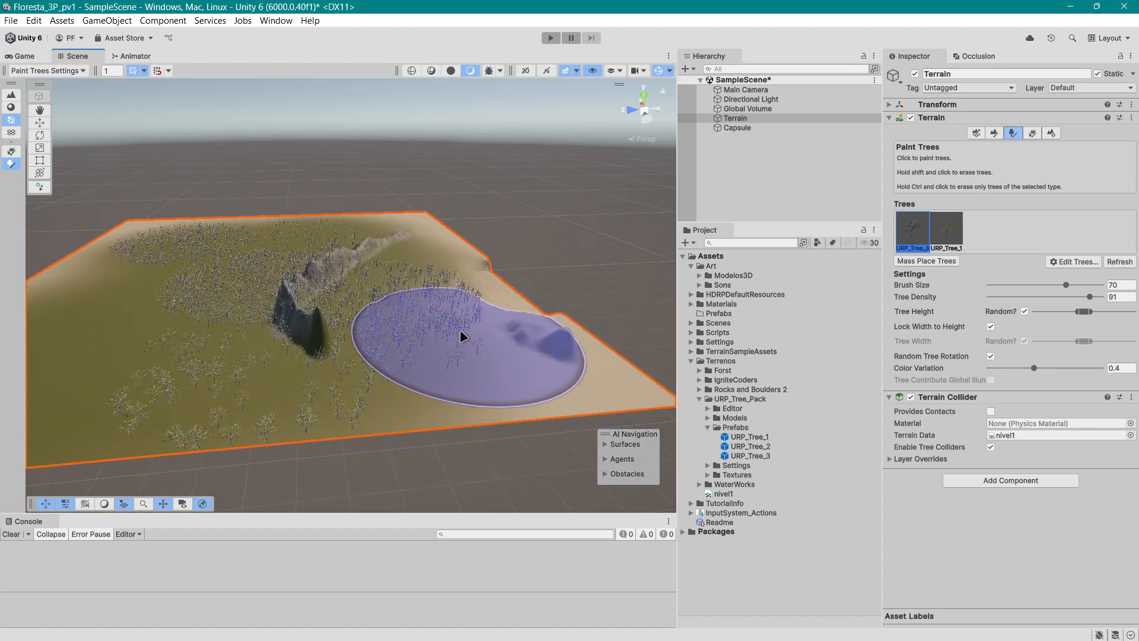
mouse_move(478, 356)
shift+mouse_down()
mouse_move(408, 333)
mouse_move(224, 382)
mouse_move(457, 297)
mouse_move(176, 259)
mouse_move(255, 272)
mouse_move(407, 236)
mouse_move(300, 356)
mouse_move(534, 453)
shift+mouse_up()
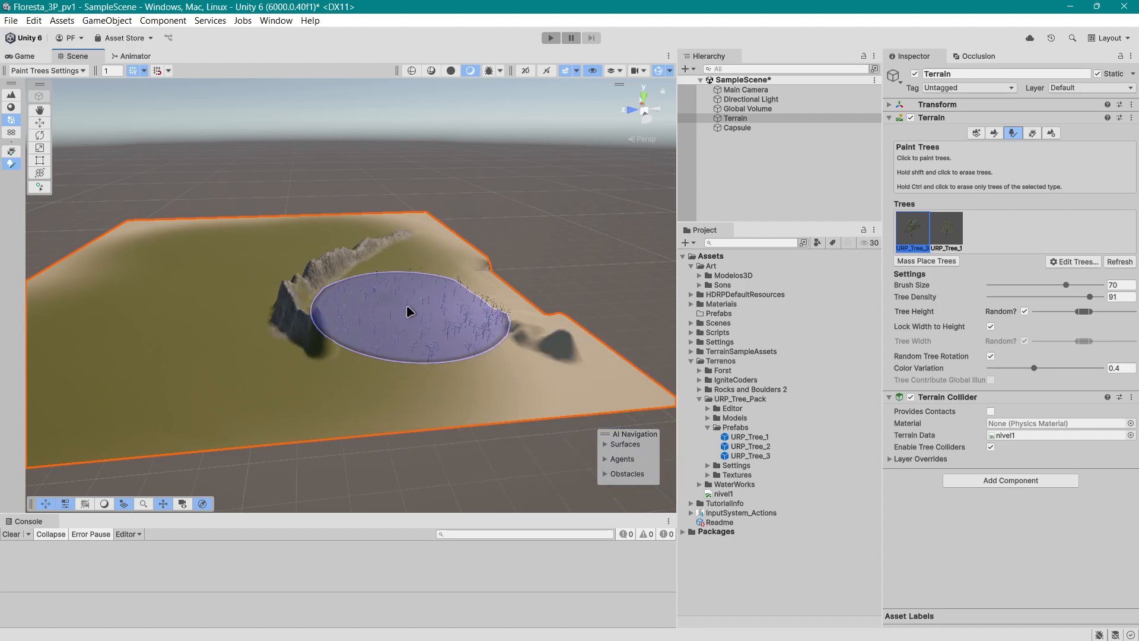
scroll(468, 384, up, 5)
middle_drag(514, 407, 478, 374)
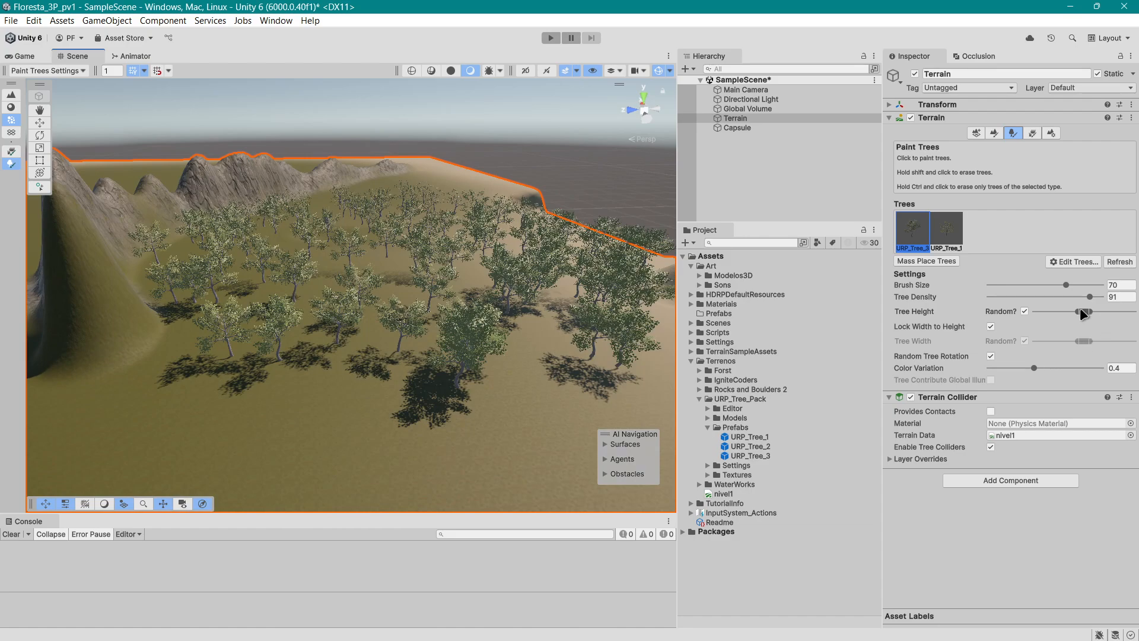
Lower the random tree height range, then erase the existing trees and repaint shorter ones between the mountain ridge and the sandy mounds.
scroll(488, 355, up, 3)
scroll(487, 352, down, 4)
middle_drag(494, 348, 442, 328)
scroll(447, 321, down, 8)
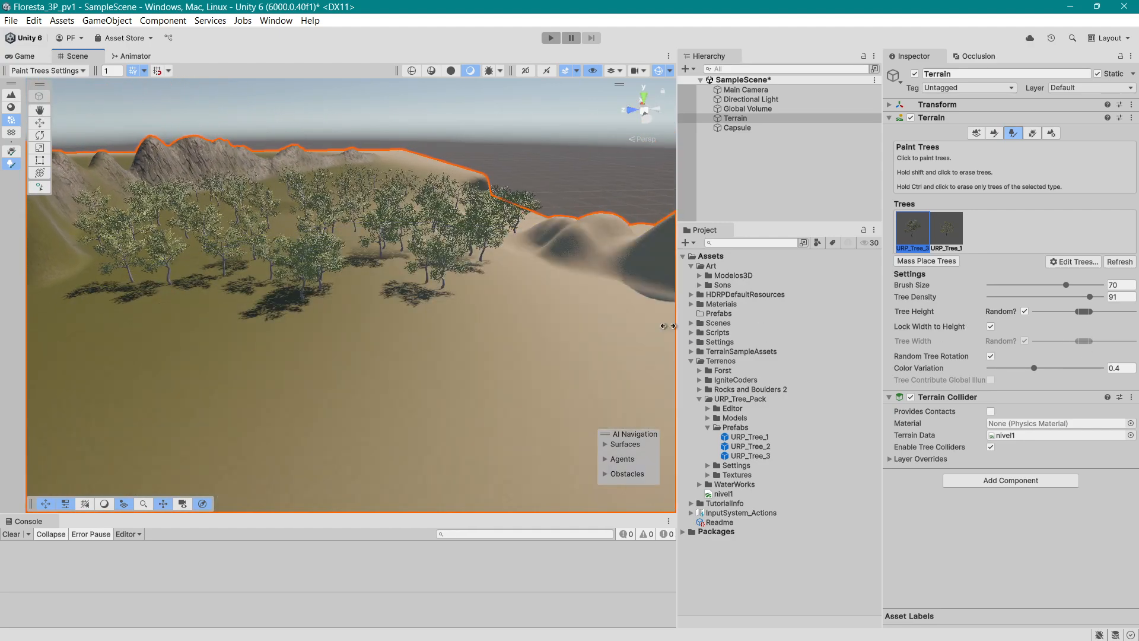
middle_drag(524, 315, 493, 336)
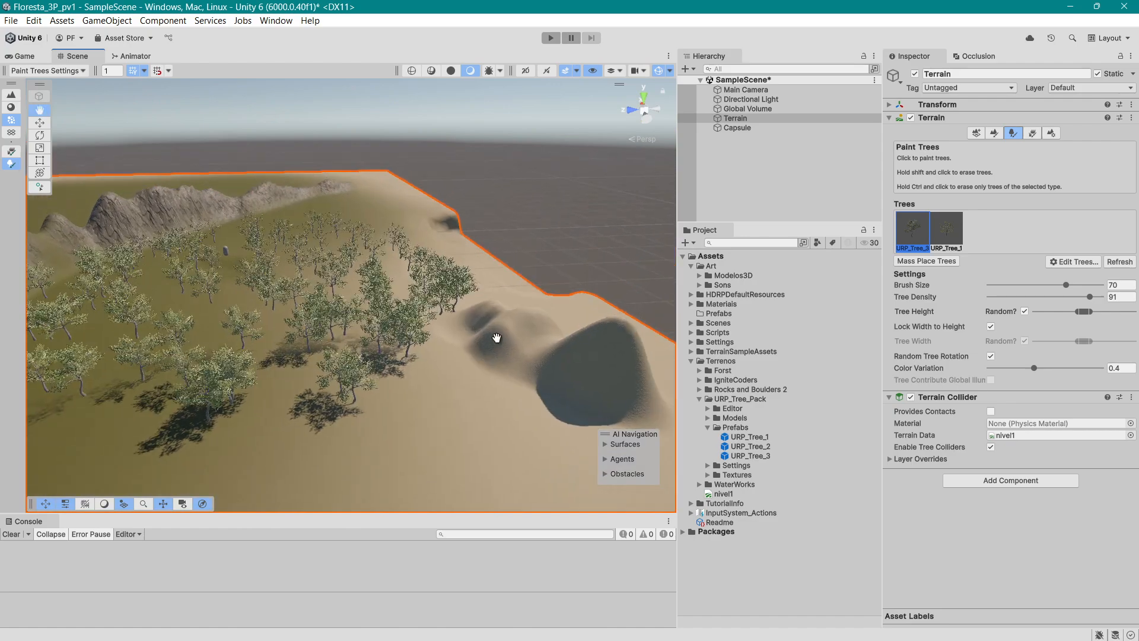
right_drag(493, 336, 410, 343)
middle_drag(505, 347, 472, 336)
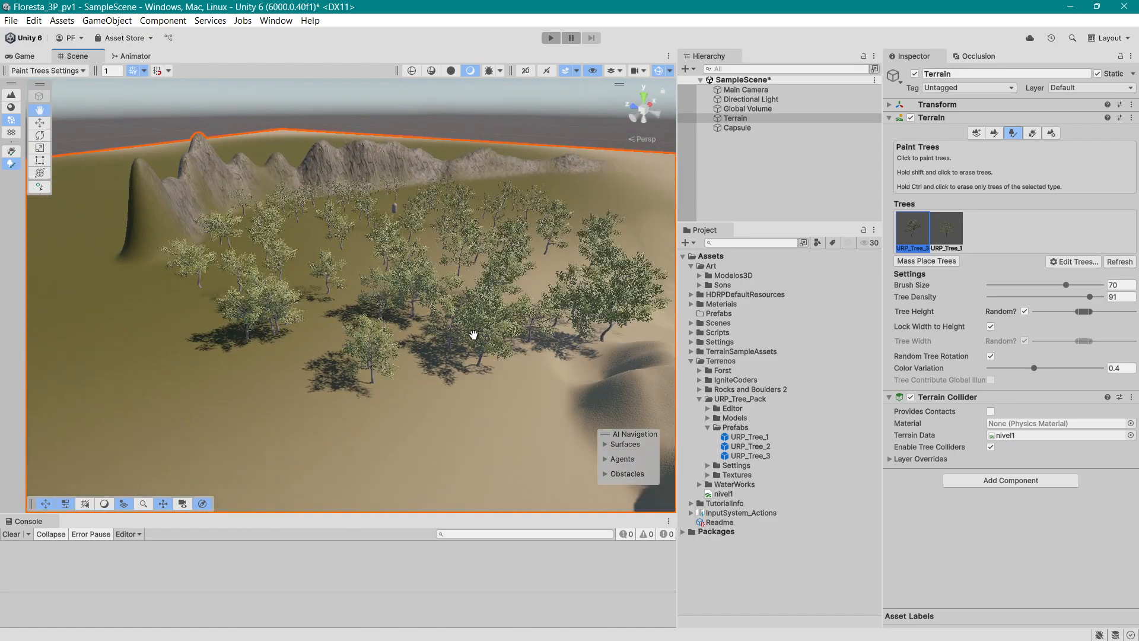
scroll(471, 341, down, 2)
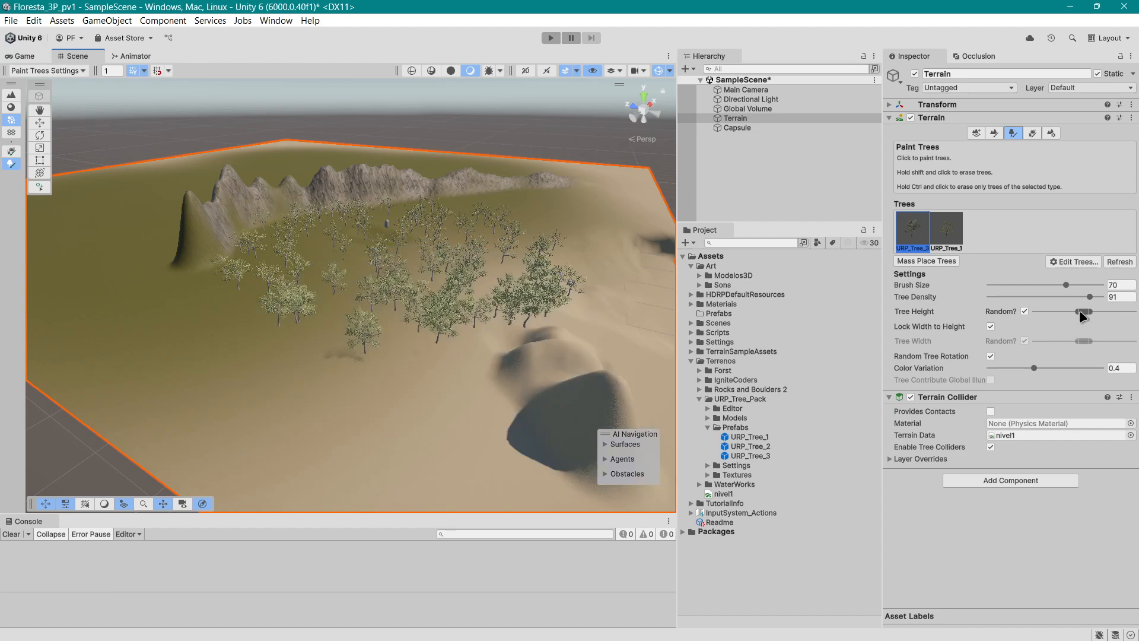
click(1085, 310)
drag(1061, 311, 1058, 311)
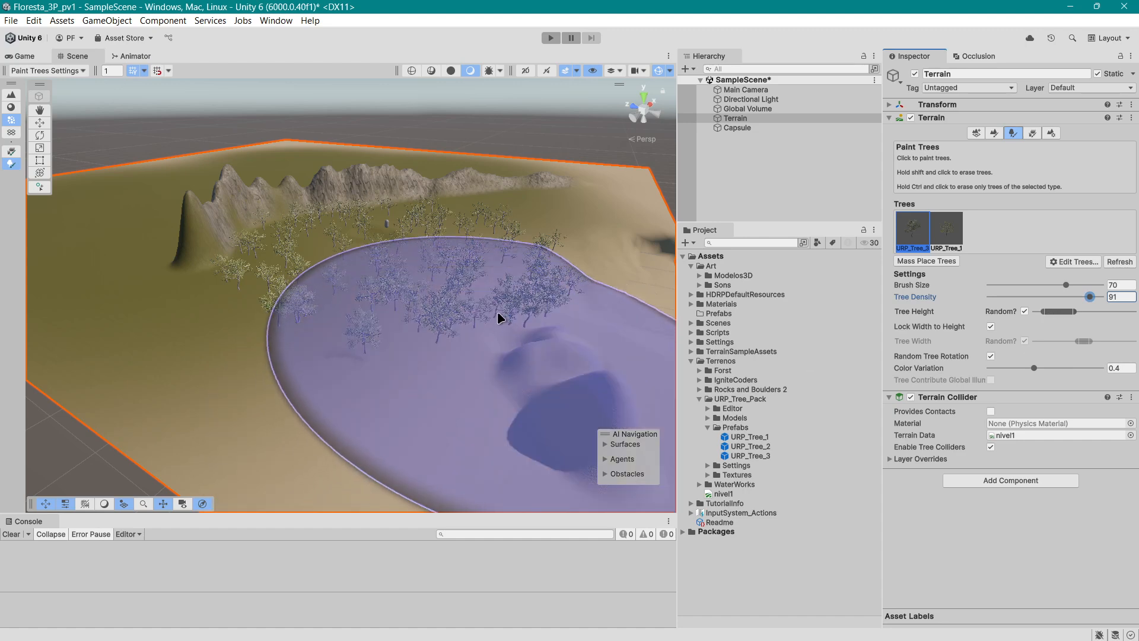
shift+drag(447, 279, 362, 244)
click(407, 276)
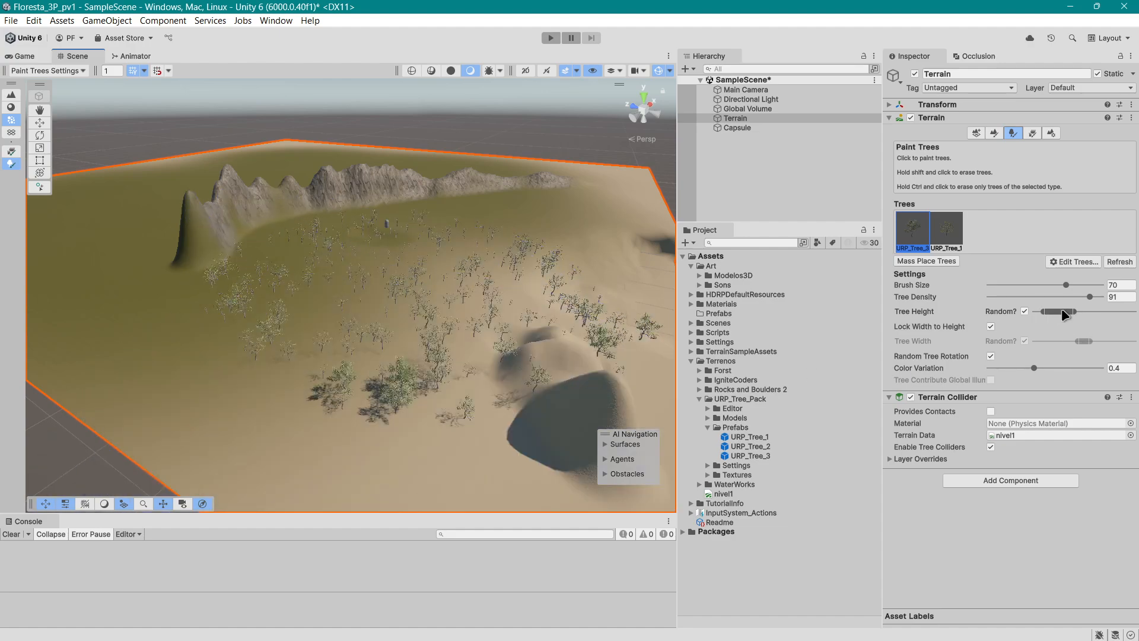
Examine the size and spread of the repainted trees from several sides of the terrain.
mouse_move(496, 382)
middle_down()
mouse_move(432, 376)
mouse_move(447, 349)
mouse_move(470, 343)
mouse_move(488, 375)
middle_up()
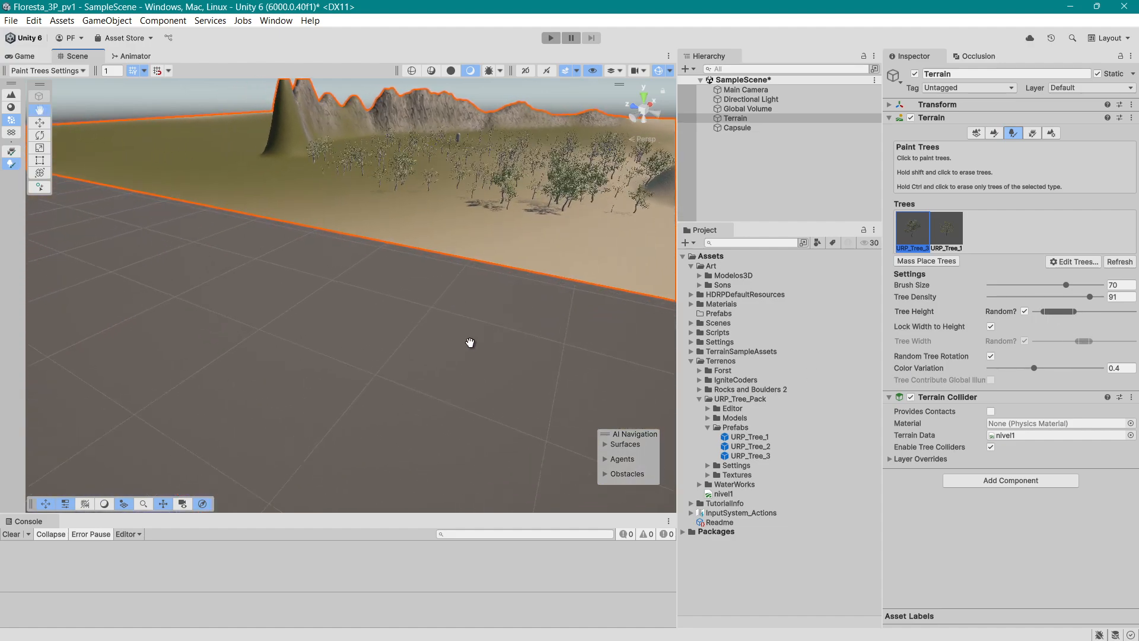
scroll(487, 377, up, 3)
right_drag(486, 379, 555, 345)
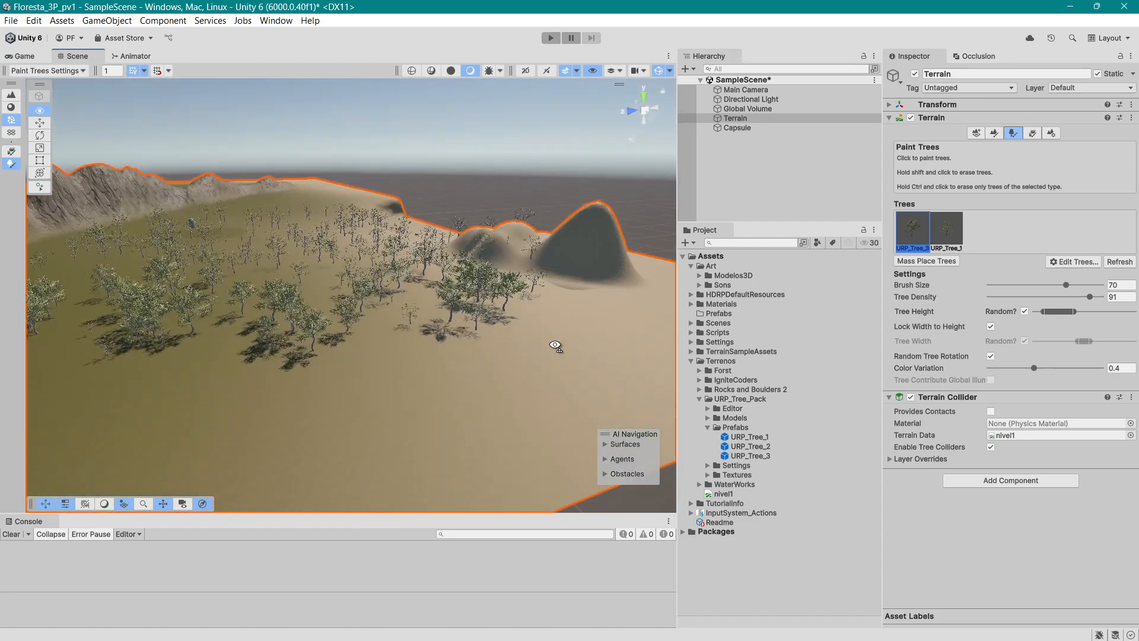
mouse_move(522, 347)
middle_down()
mouse_move(560, 337)
mouse_move(509, 397)
middle_up()
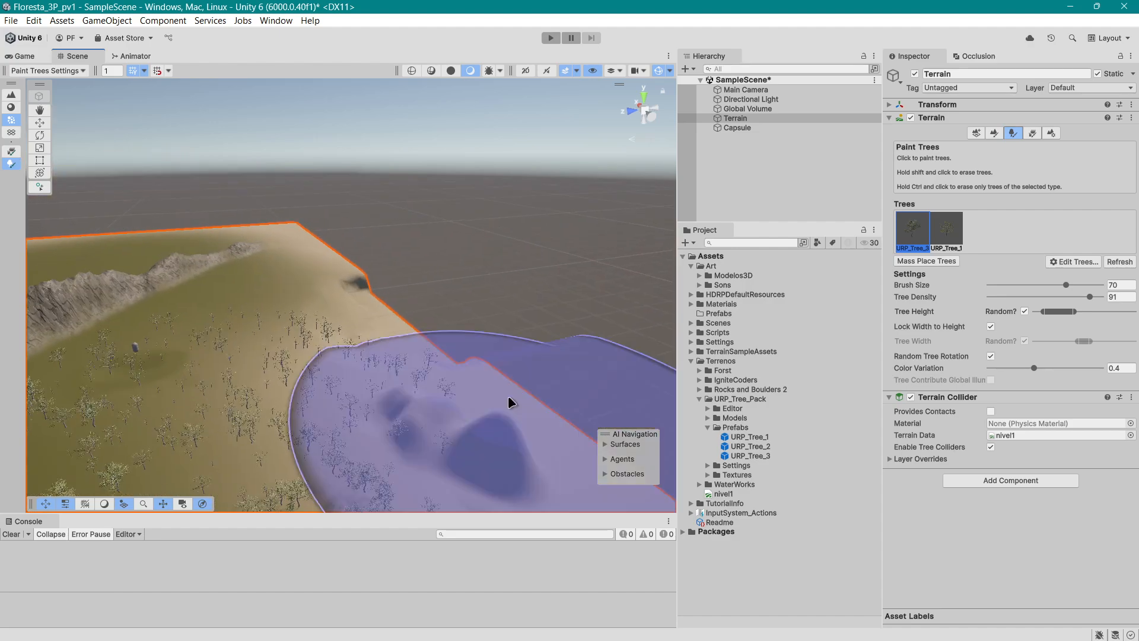
right_drag(510, 403, 295, 417)
mouse_move(427, 403)
middle_down()
mouse_move(329, 362)
mouse_move(261, 350)
middle_up()
scroll(544, 376, down, 1)
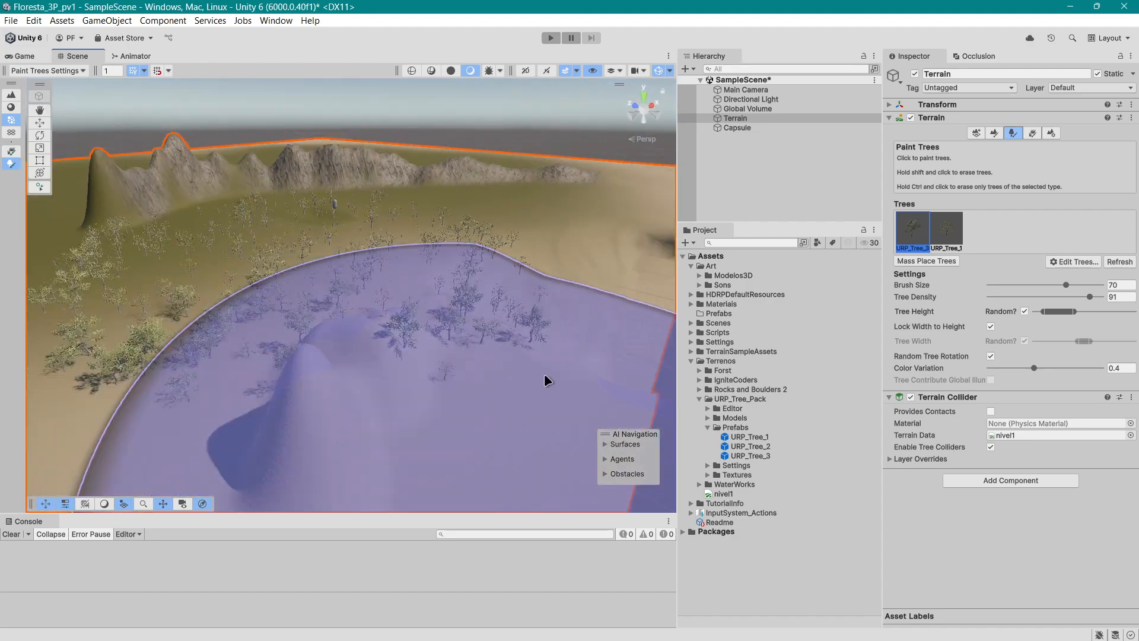
scroll(543, 372, down, 2)
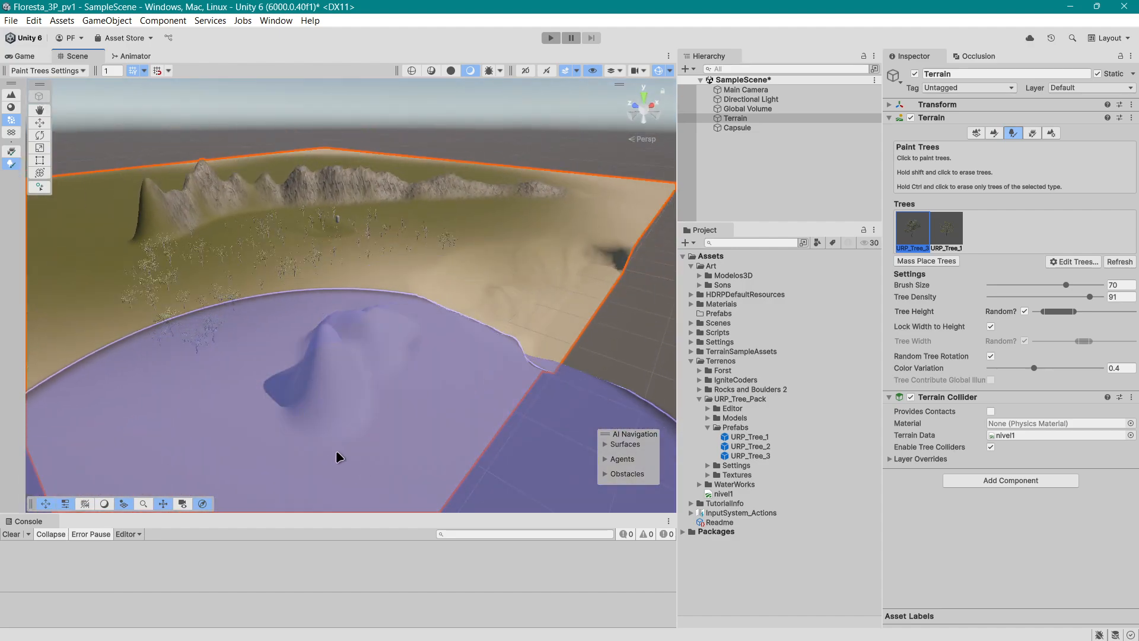
scroll(451, 382, down, 3)
Set the tree brush size to 3 and erase the trees beside the capsule to open a clearing.
scroll(402, 281, up, 4)
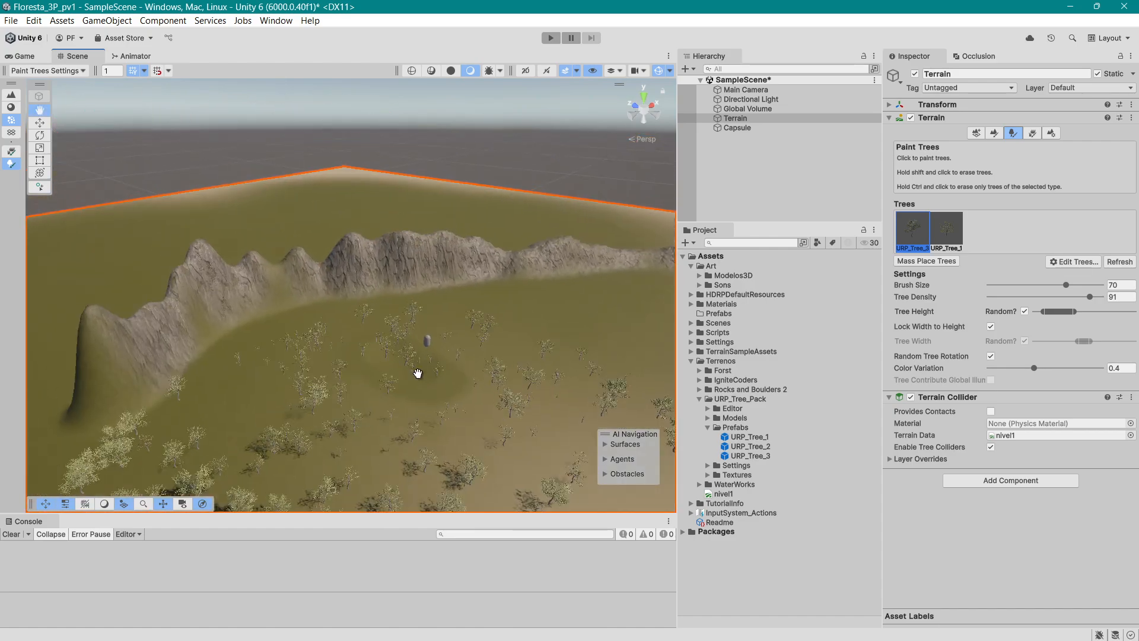
mouse_move(429, 399)
middle_down()
mouse_move(385, 327)
mouse_move(427, 272)
middle_up()
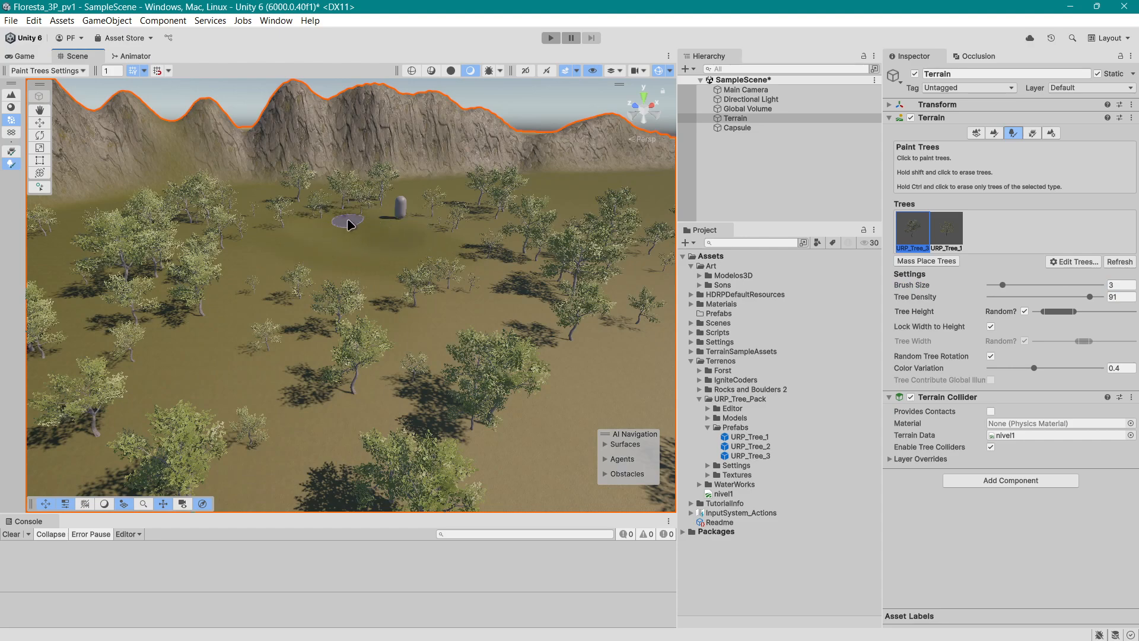
scroll(379, 252, down, 10)
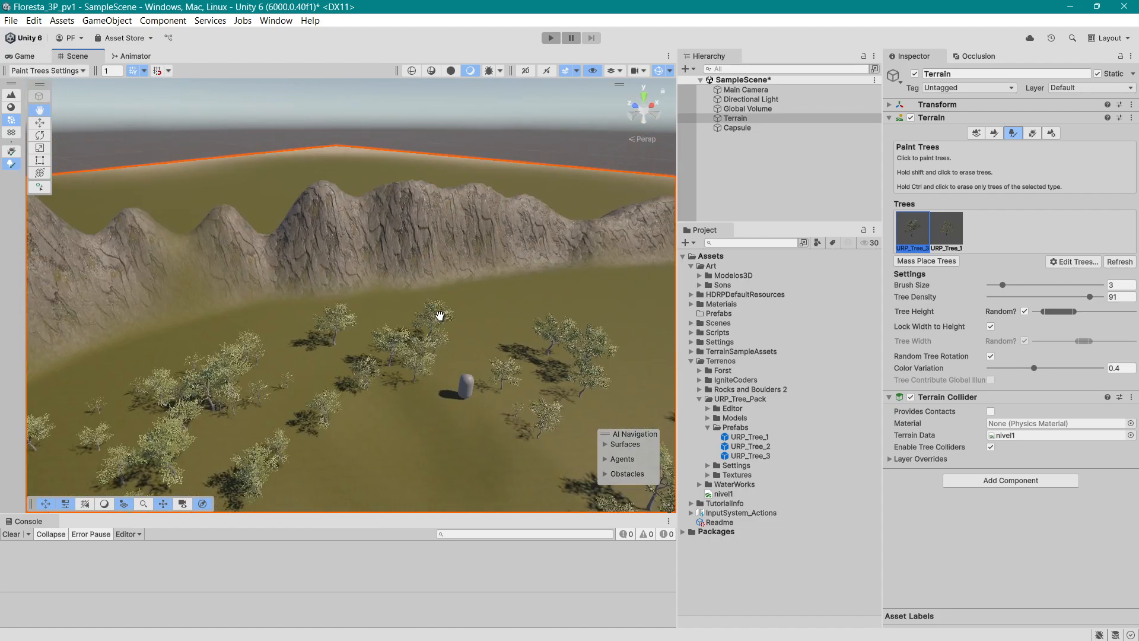
scroll(427, 331, up, 6)
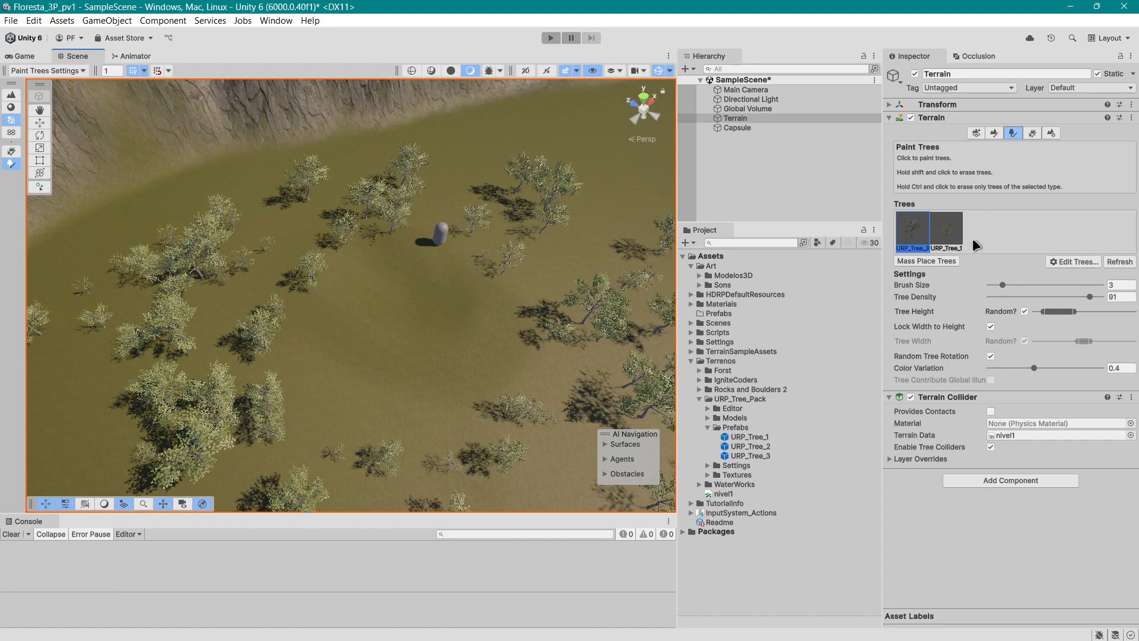
Switch the terrain to texture painting and cover the clearing beside the capsule with Soil_Rocks_TerrainLayer at brush size 5.
click(994, 133)
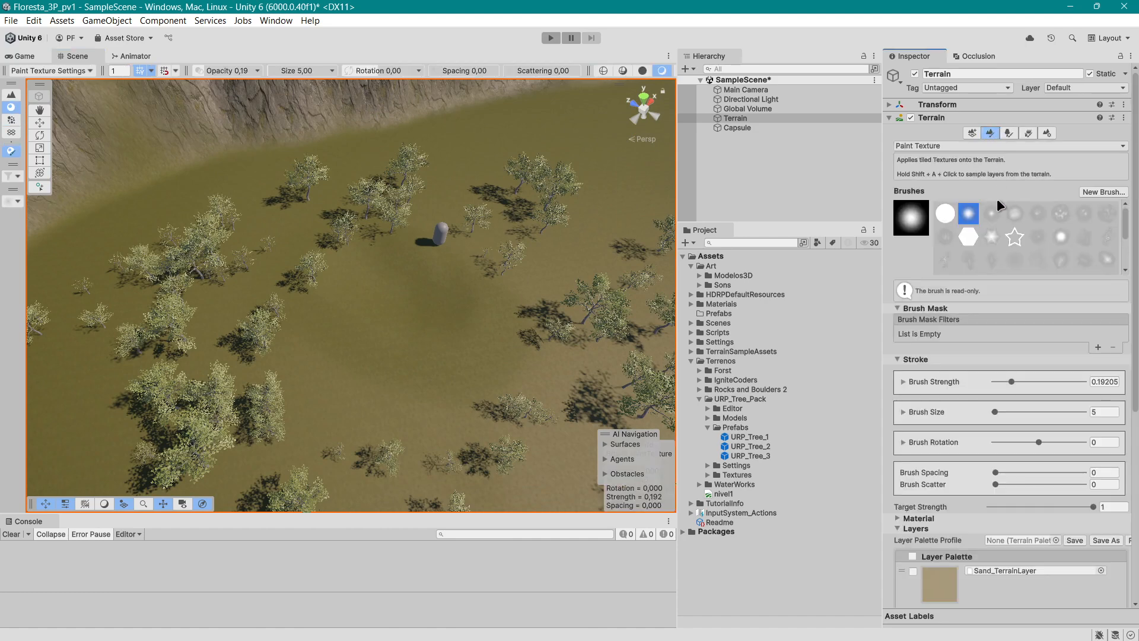
scroll(970, 526, down, 3)
click(925, 498)
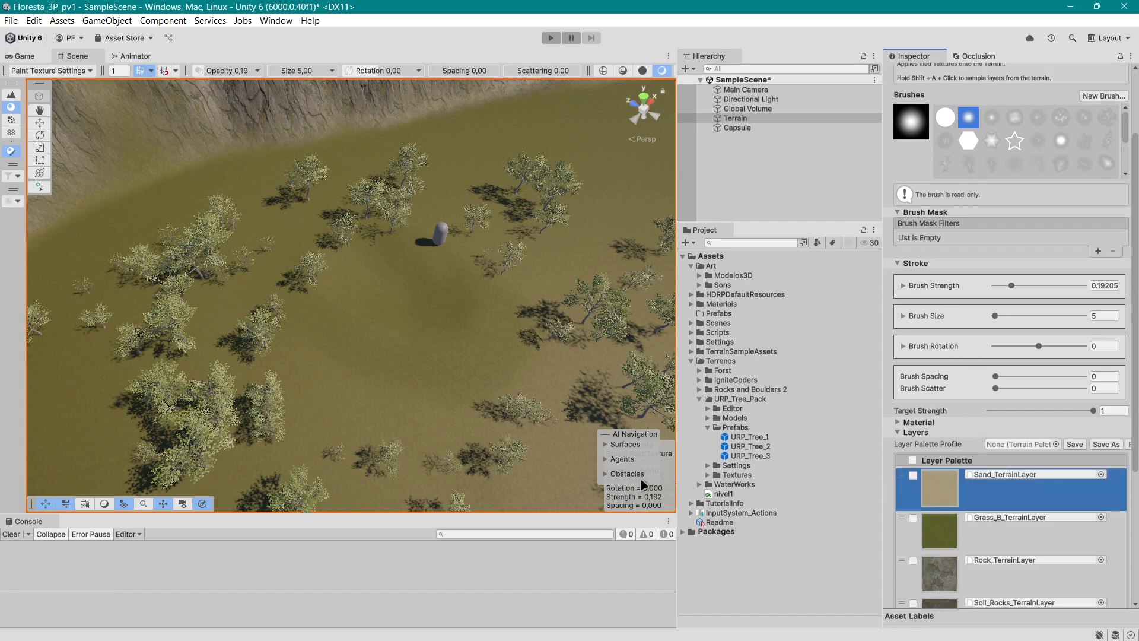
scroll(921, 504, down, 3)
click(943, 555)
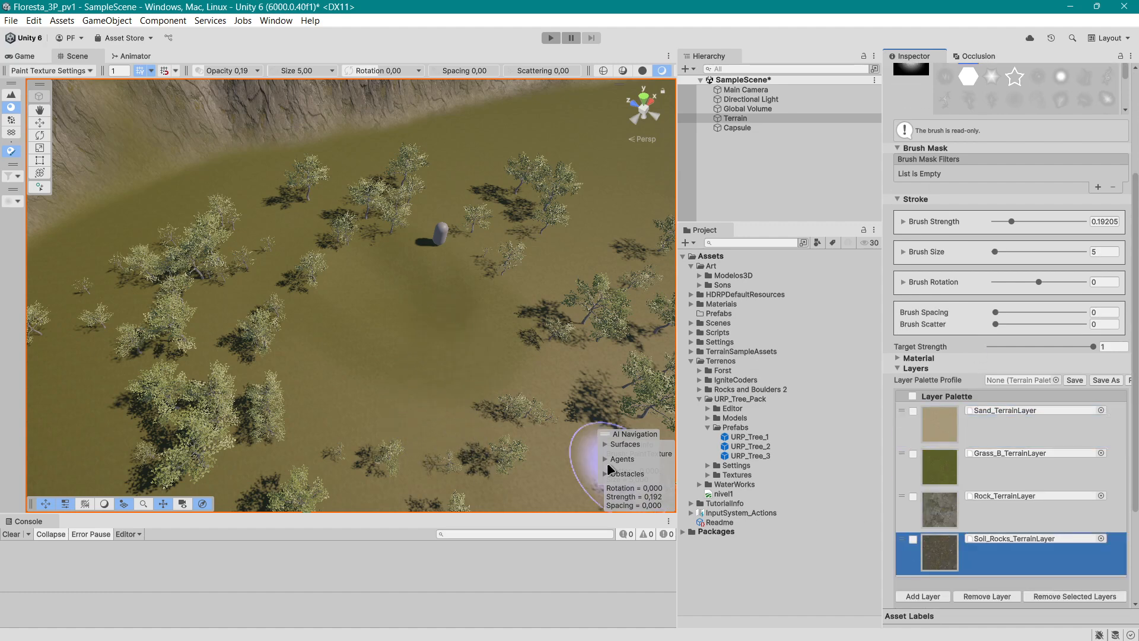
drag(396, 291, 438, 348)
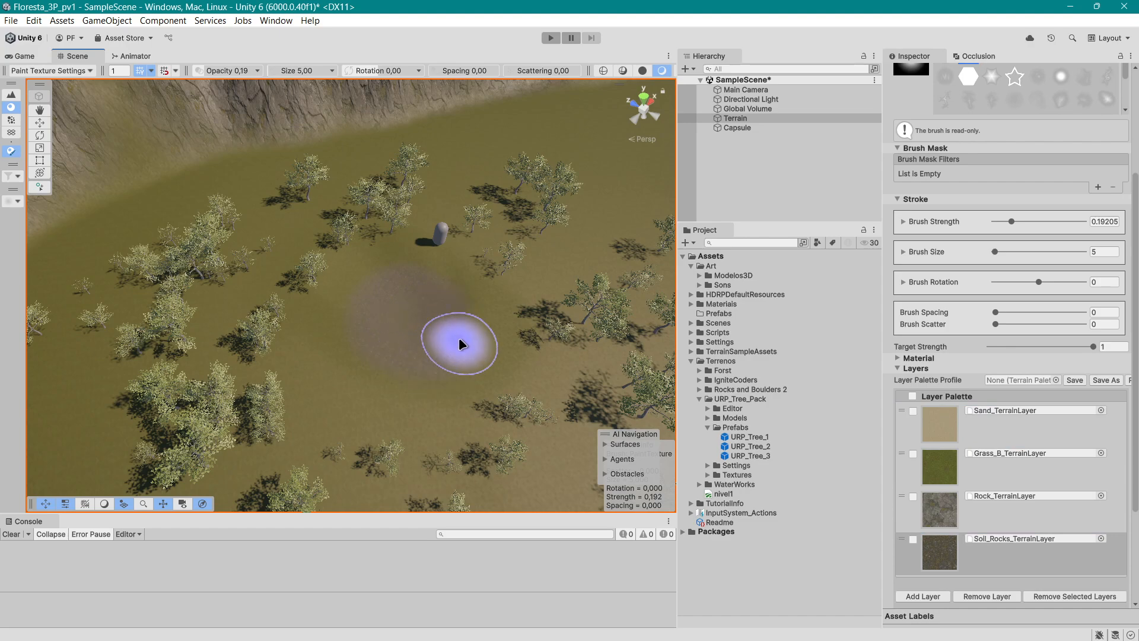
mouse_move(390, 286)
right_down()
mouse_move(519, 384)
mouse_move(521, 399)
mouse_move(483, 364)
mouse_move(508, 297)
mouse_move(521, 328)
mouse_move(554, 323)
mouse_move(504, 318)
right_up()
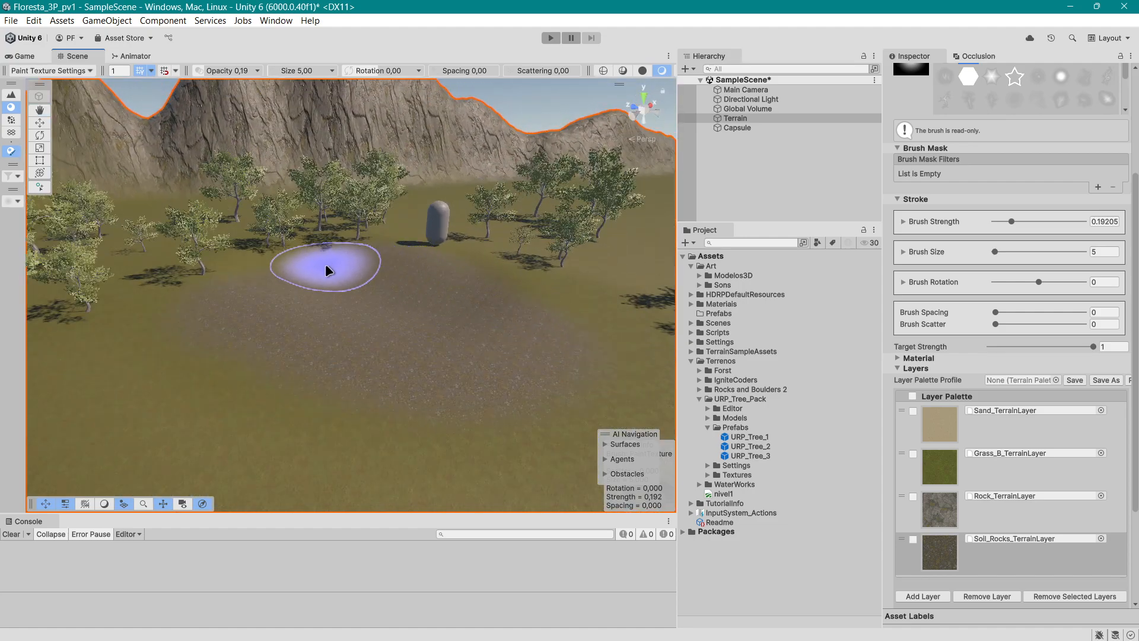
mouse_move(323, 353)
right_down()
mouse_move(438, 427)
mouse_move(530, 450)
right_up()
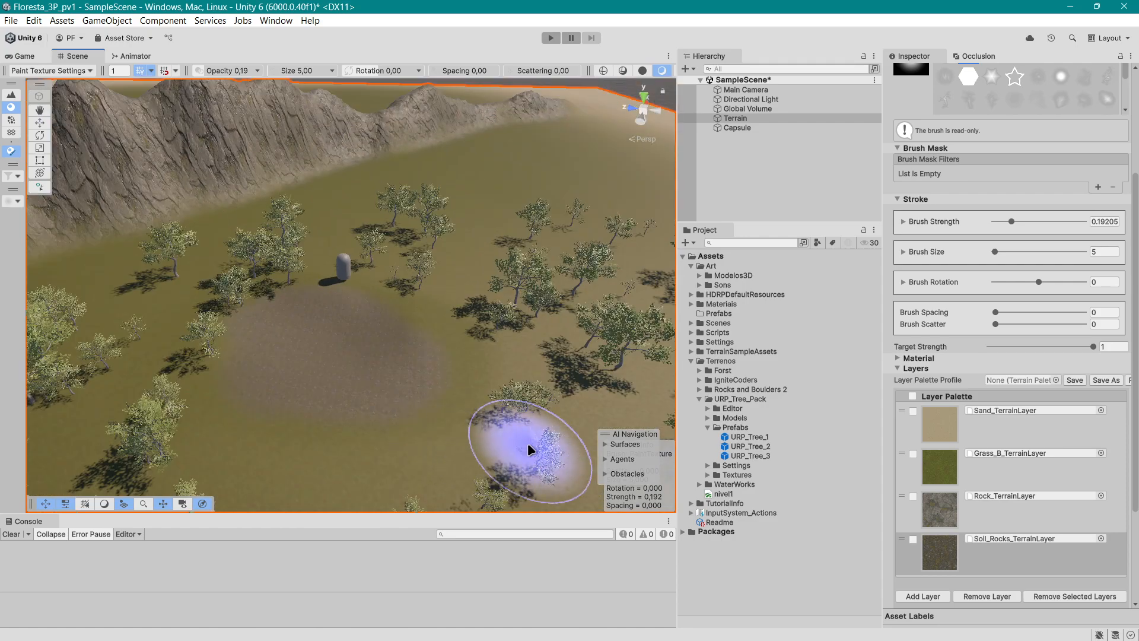
Paint a faint Sand_TerrainLayer patch in the middle of the soil clearing at brush strength 0.01986, after undoing a stronger trial dab.
click(945, 438)
click(350, 343)
click(292, 331)
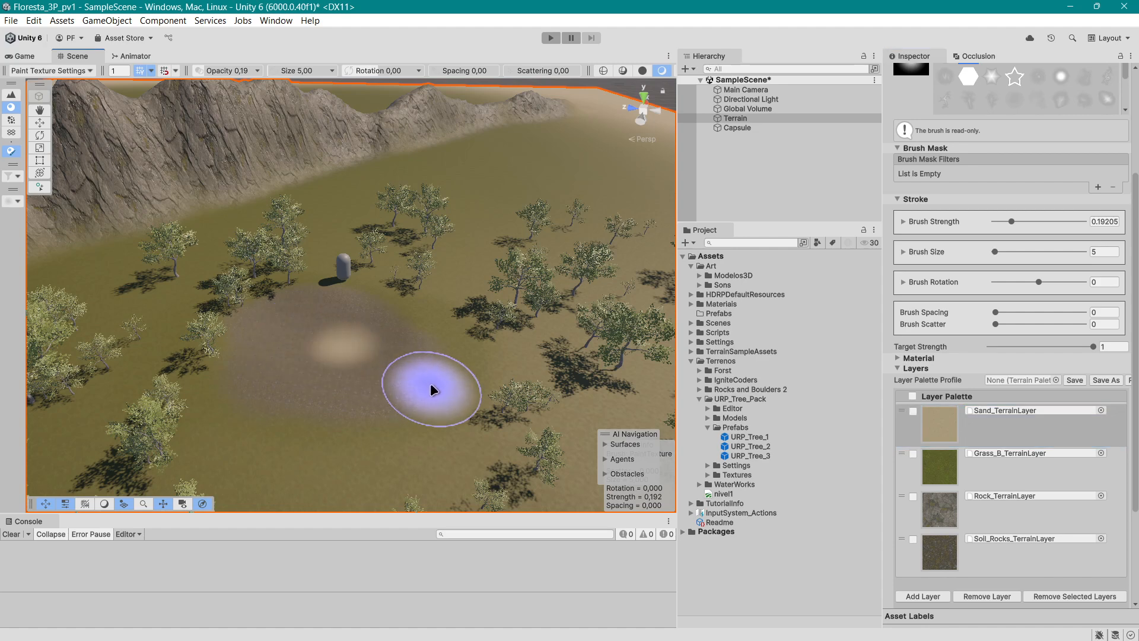
key(ctrl+z)
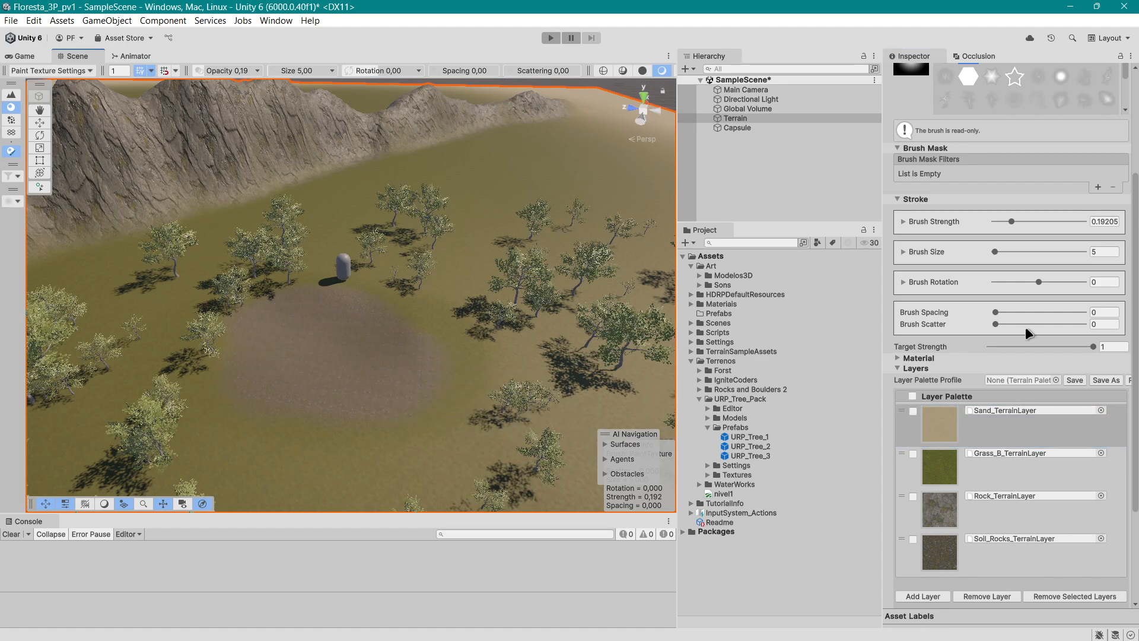
click(997, 221)
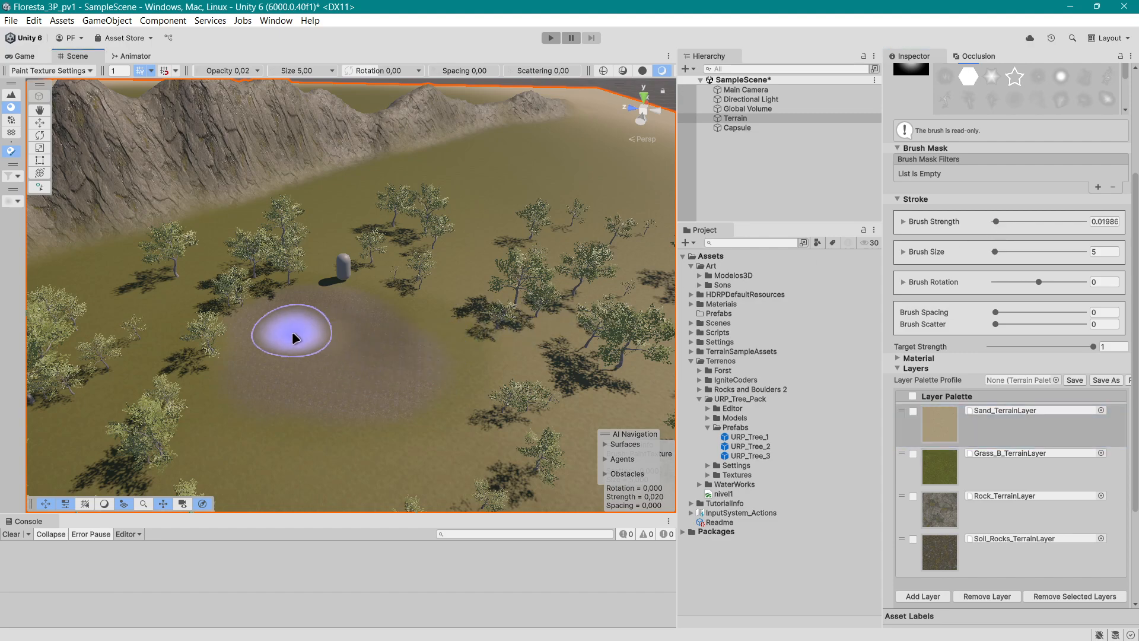
mouse_move(295, 338)
mouse_down()
mouse_move(331, 356)
mouse_move(364, 335)
mouse_move(311, 322)
mouse_move(347, 378)
mouse_up()
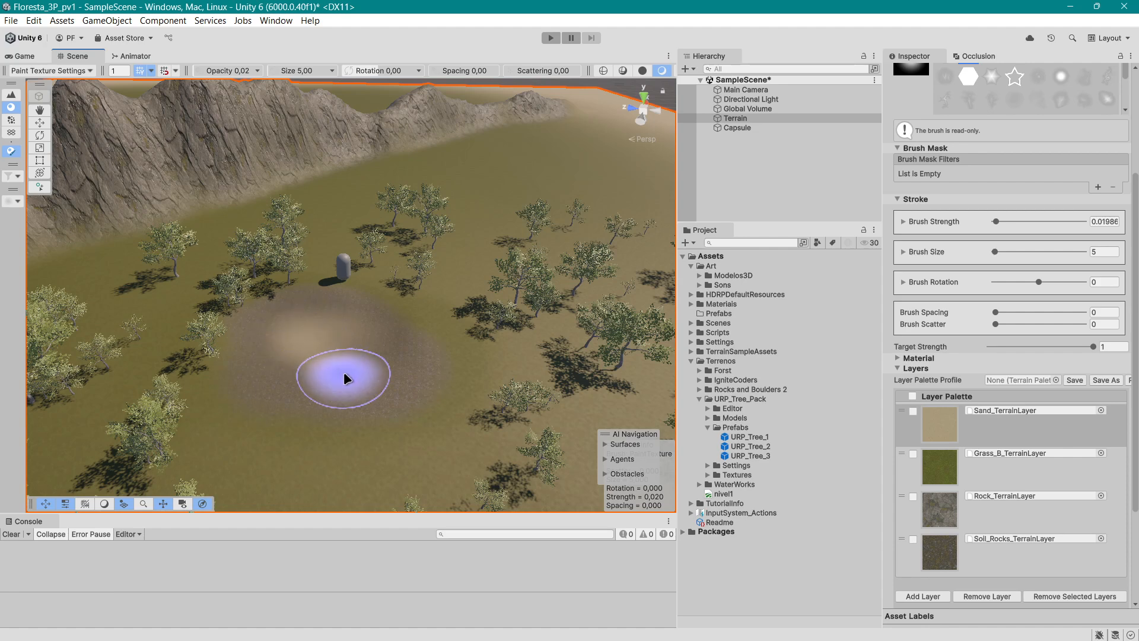
Set the brush strength to 0.15894 and blend the edge of the soil clearing with Grass_B_TerrainLayer.
click(940, 466)
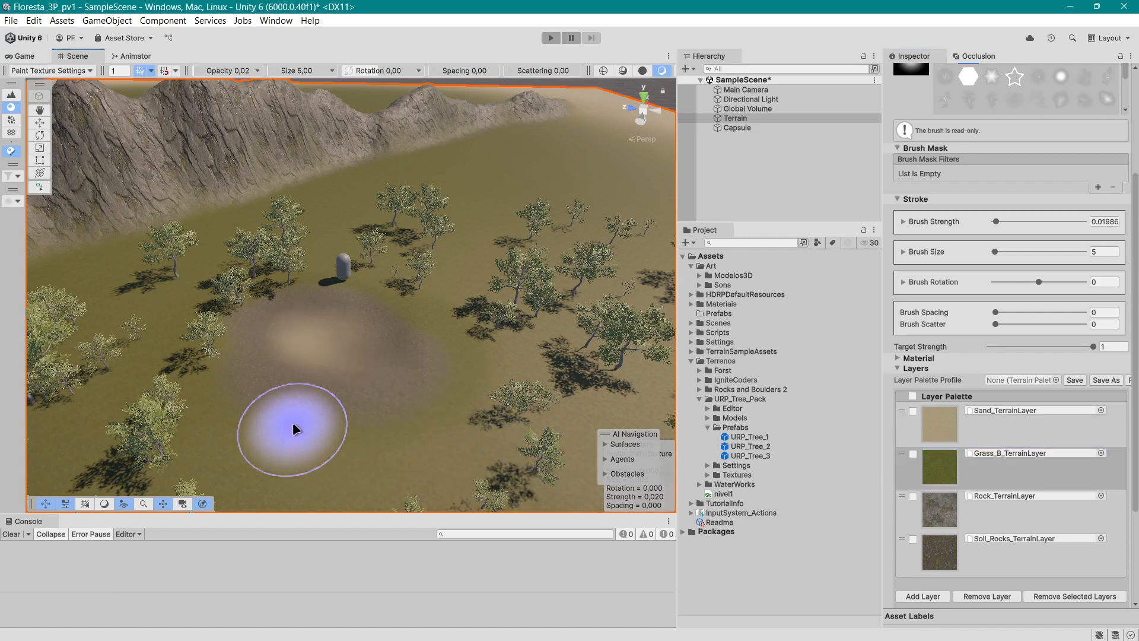
click(1009, 222)
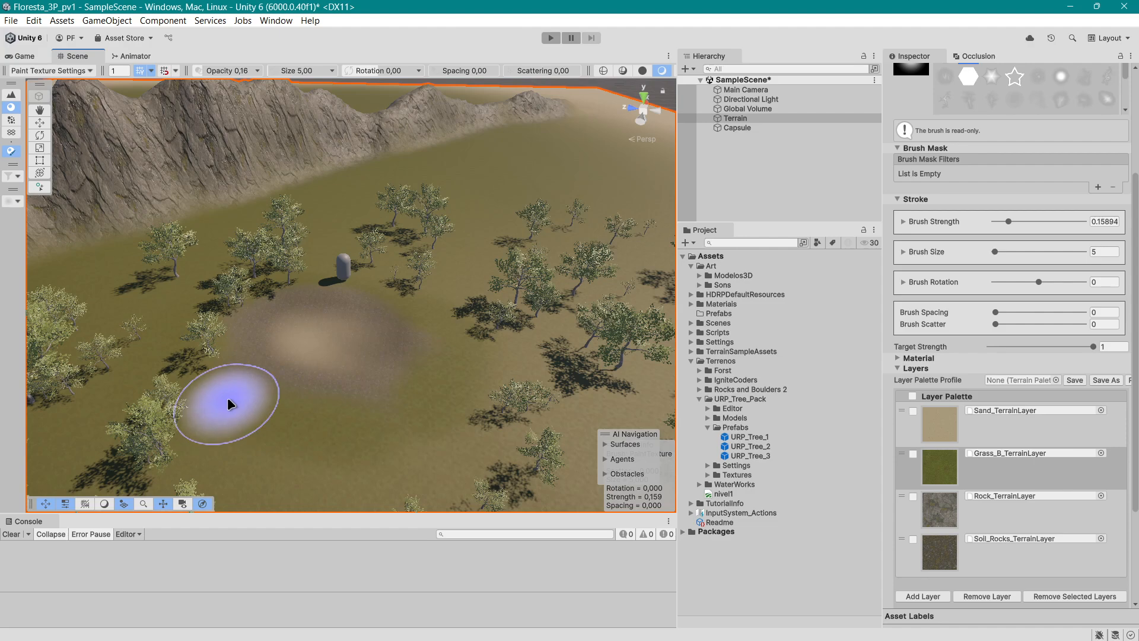
scroll(273, 421, down, 5)
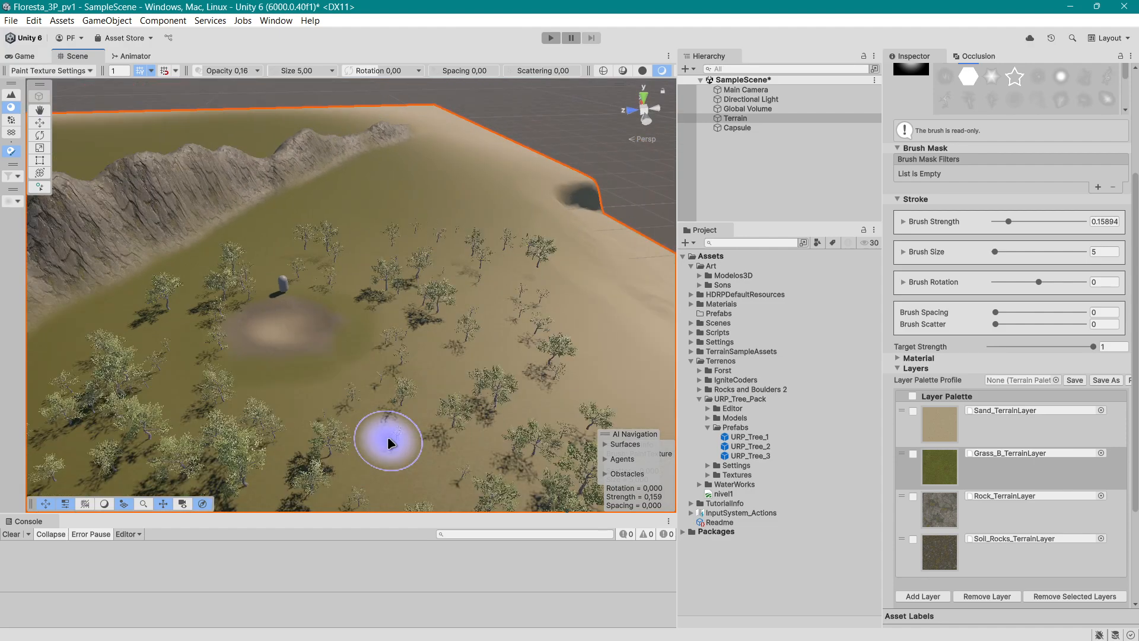
Return to tree painting, choose URP_Tree_1 with brush size 62, and paint trees across the open ground outside the mountain ridge.
scroll(391, 437, down, 2)
alt+drag(393, 432, 422, 380)
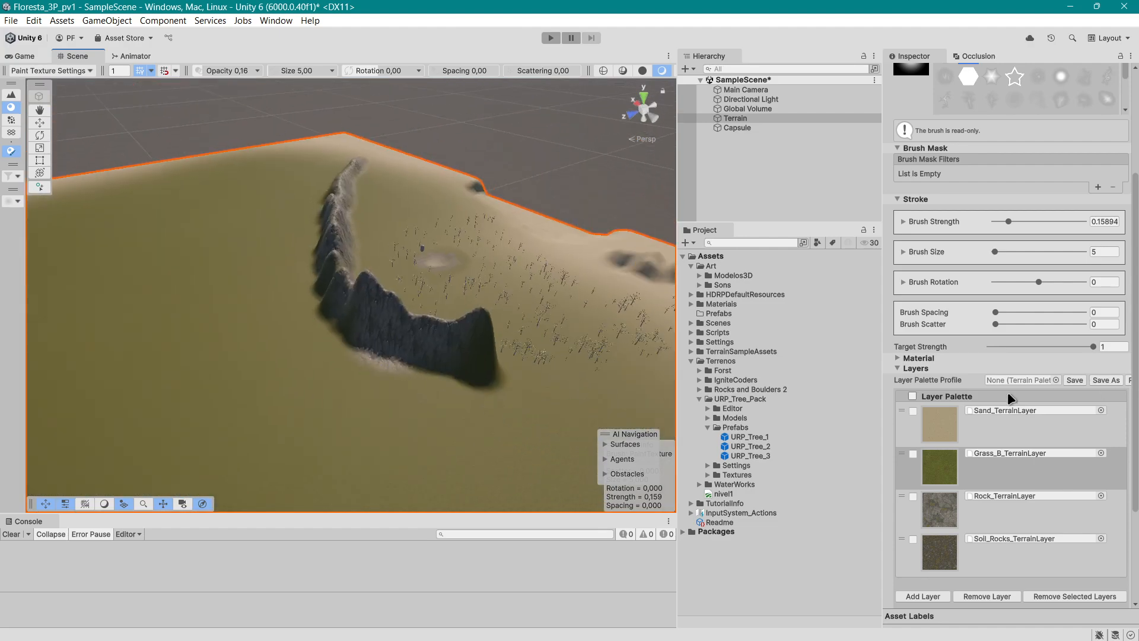
alt+drag(627, 413, 376, 381)
mouse_move(377, 382)
middle_down()
mouse_move(383, 376)
mouse_move(364, 363)
middle_up()
scroll(1008, 237, up, 5)
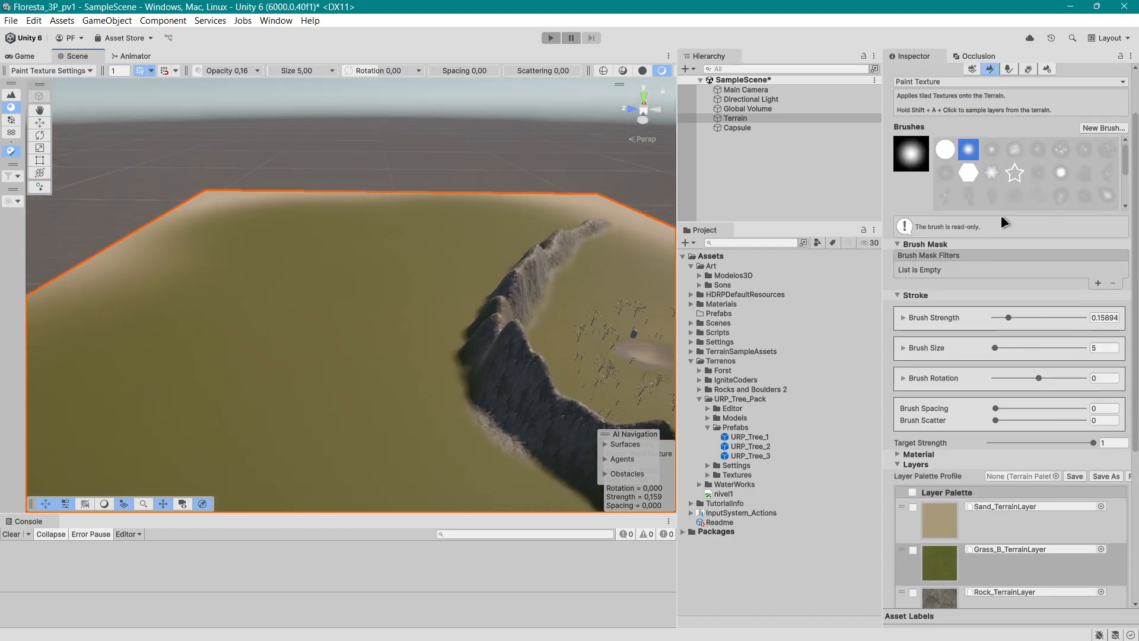
click(1009, 101)
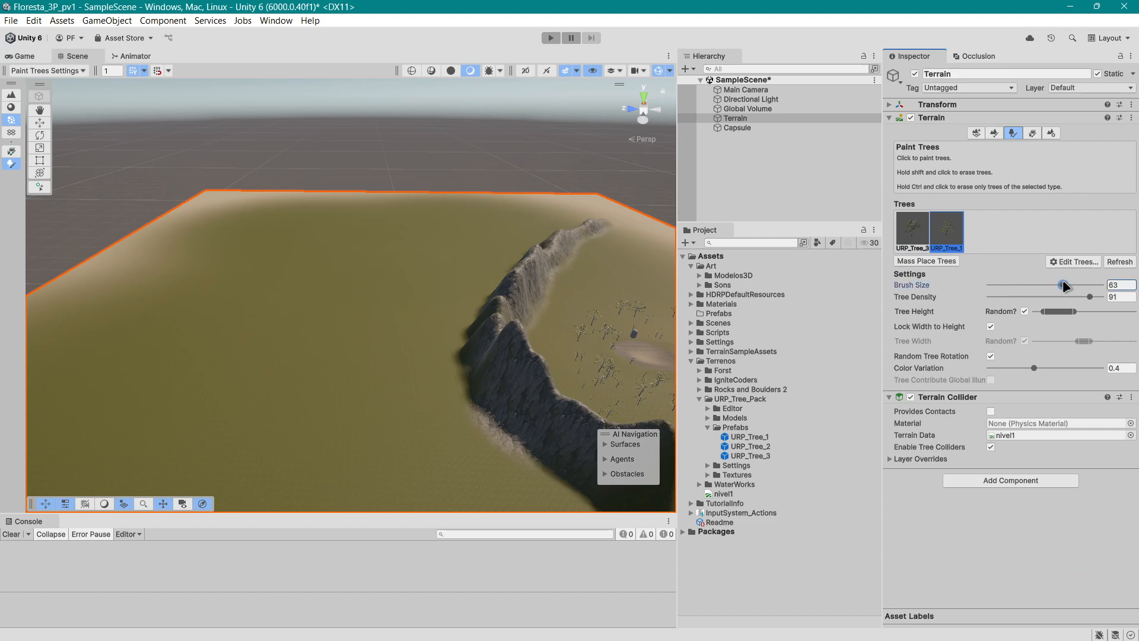
drag(1064, 287, 1062, 287)
mouse_move(396, 290)
mouse_down()
mouse_move(325, 325)
mouse_move(315, 384)
mouse_move(248, 367)
mouse_up()
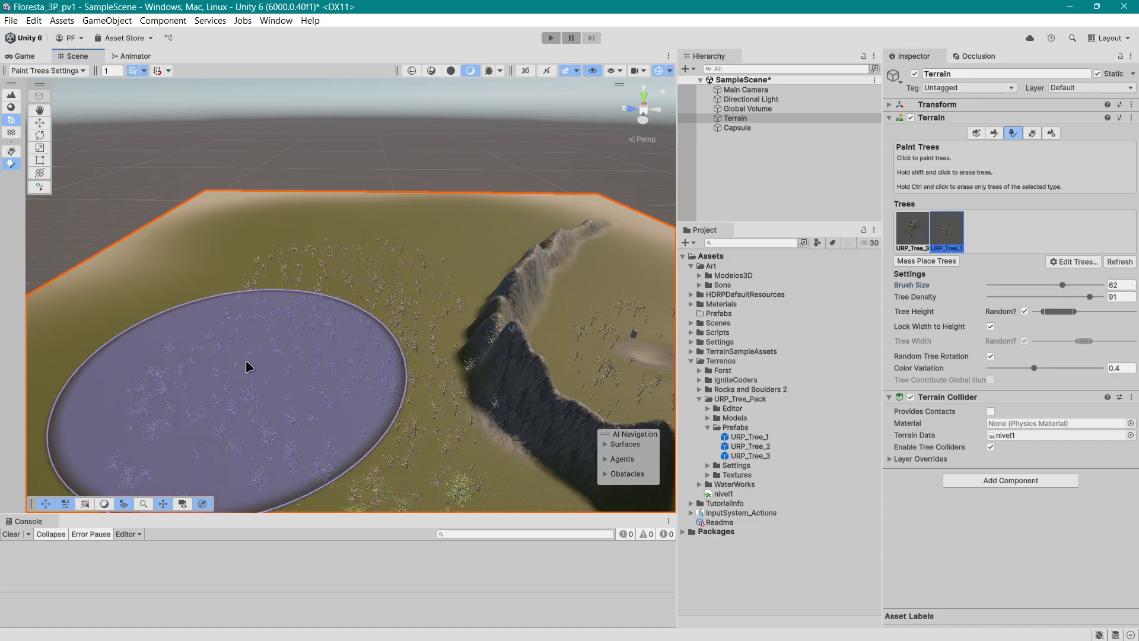
Set the brush size to 2 and erase the stray URP_Tree_1 trees from the mountain slope and its foot.
mouse_move(248, 367)
middle_down()
mouse_move(249, 318)
mouse_move(229, 310)
middle_up()
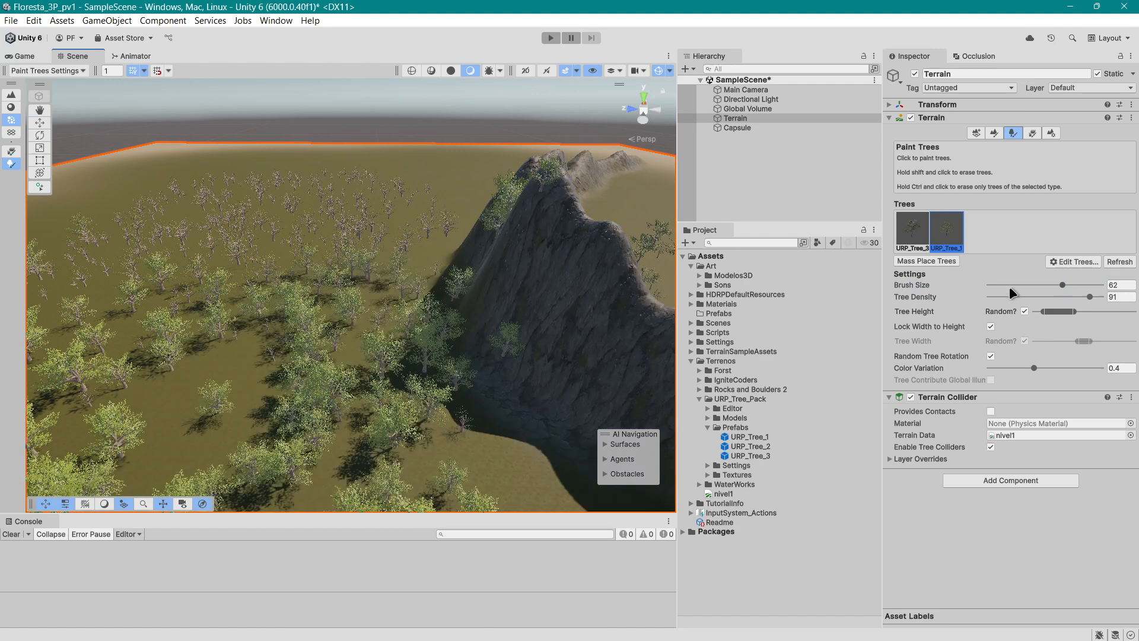
shift+click(495, 329)
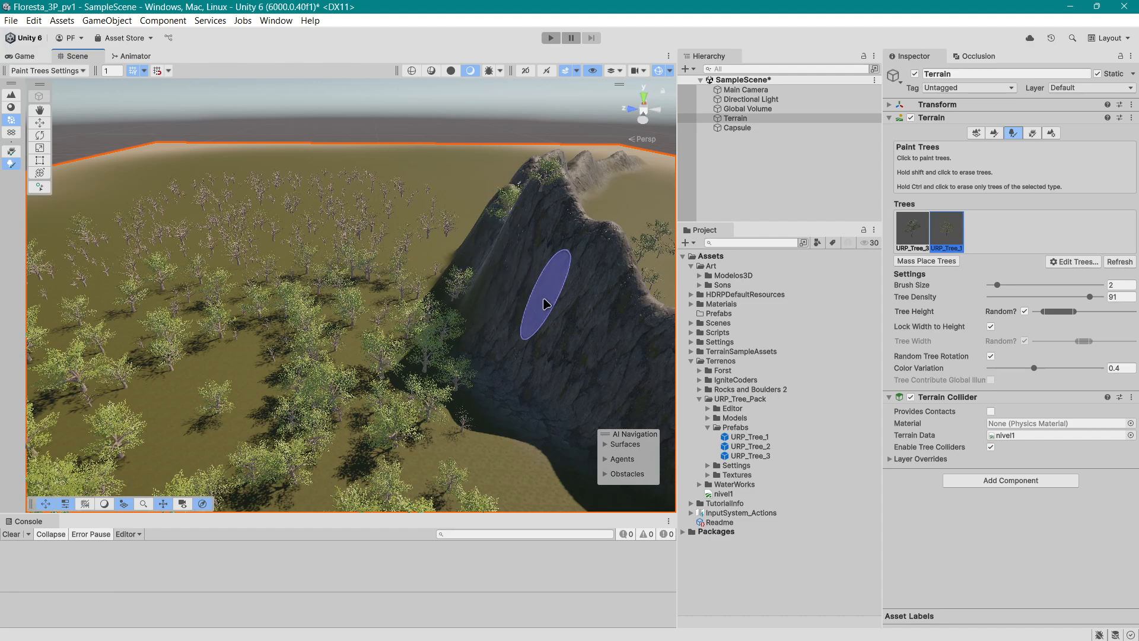
mouse_move(534, 300)
alt+mouse_down()
mouse_move(571, 325)
mouse_move(526, 351)
mouse_move(324, 291)
alt+mouse_up()
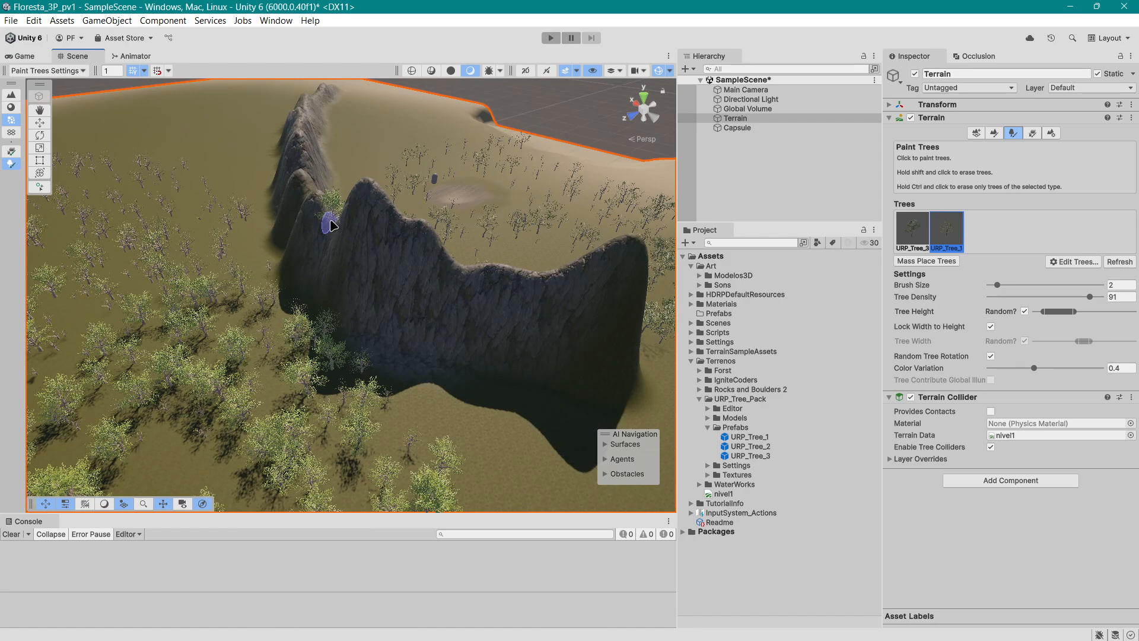
mouse_move(350, 259)
alt+mouse_down()
mouse_move(412, 293)
mouse_move(567, 337)
alt+mouse_up()
mouse_move(649, 386)
middle_down()
mouse_move(621, 389)
mouse_move(552, 361)
mouse_move(528, 384)
mouse_move(570, 357)
middle_up()
shift+click(176, 330)
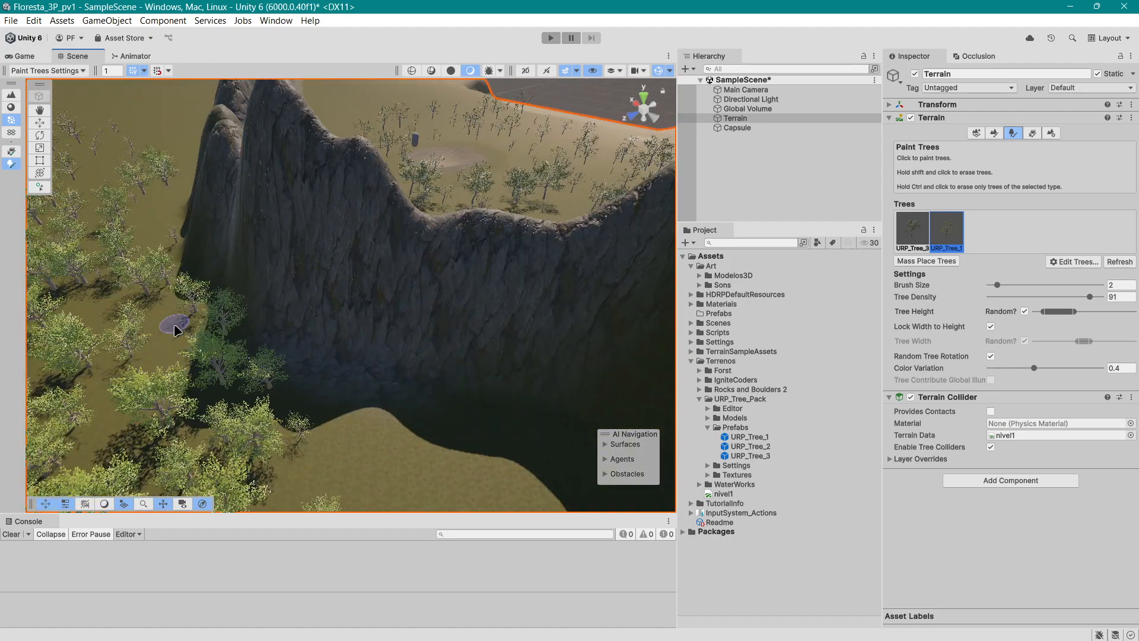
Examine the tree distribution around the capsule's clearing and along the mountain ridge, both close up and from a distance.
middle_drag(425, 371, 376, 435)
scroll(480, 397, up, 5)
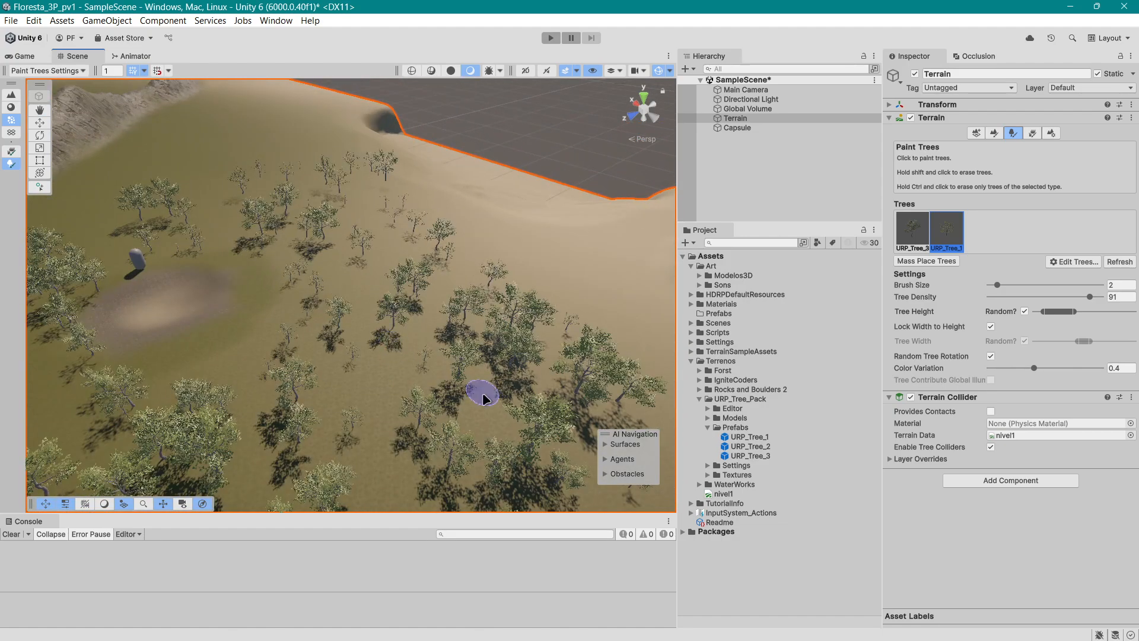
alt+drag(481, 396, 367, 354)
scroll(368, 353, up, 5)
right_drag(412, 394, 344, 366)
middle_drag(347, 363, 356, 347)
scroll(432, 318, down, 3)
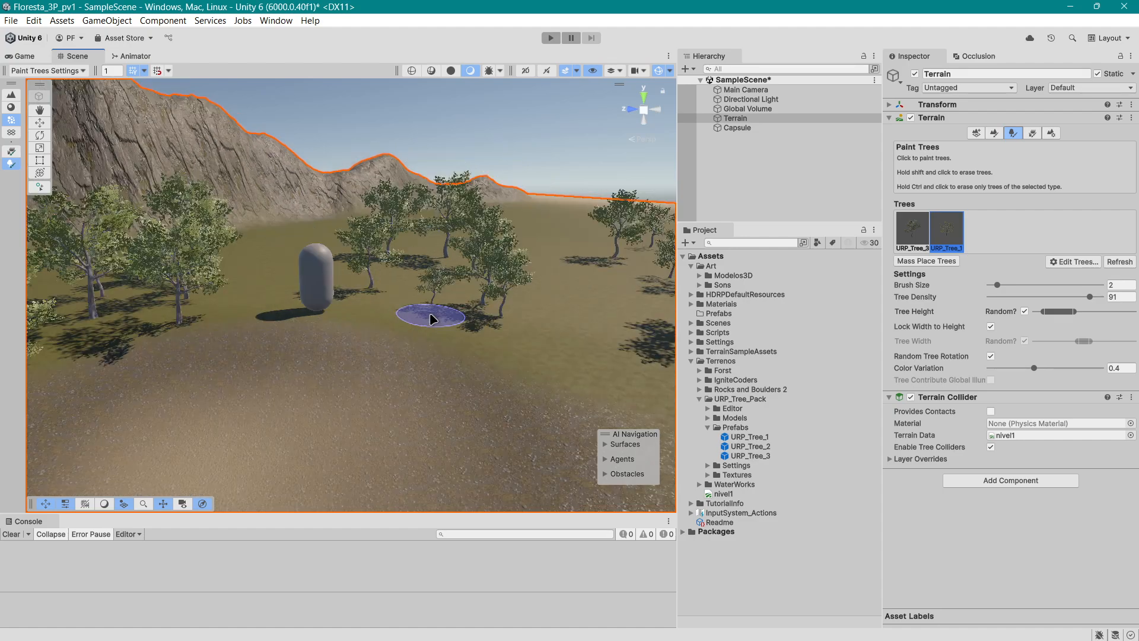
scroll(478, 325, down, 5)
scroll(475, 347, up, 8)
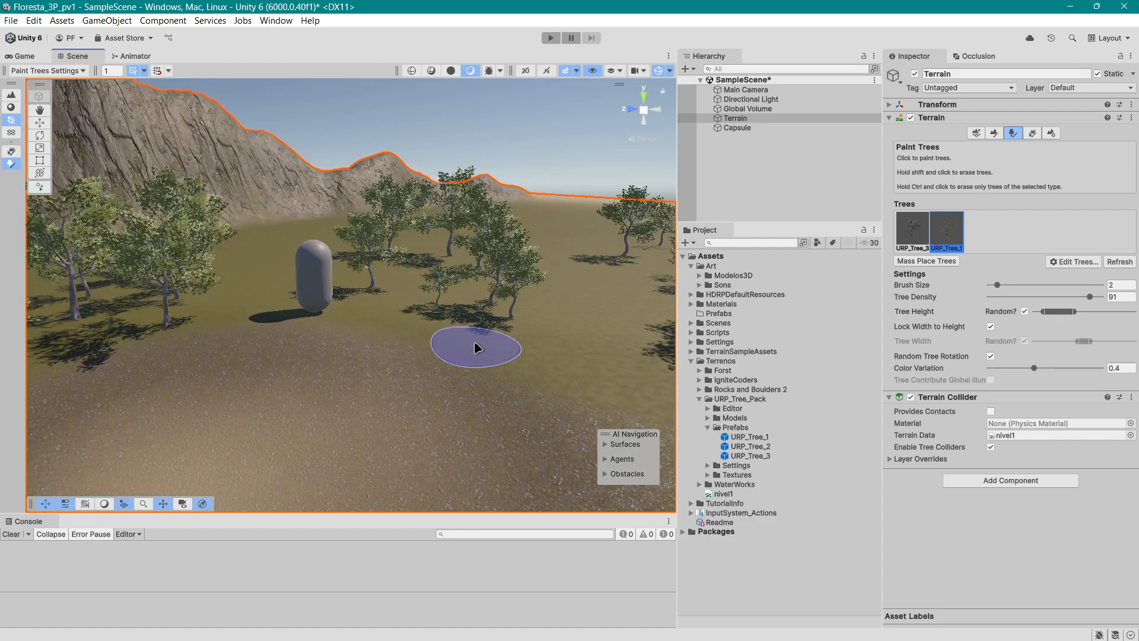
scroll(478, 347, down, 10)
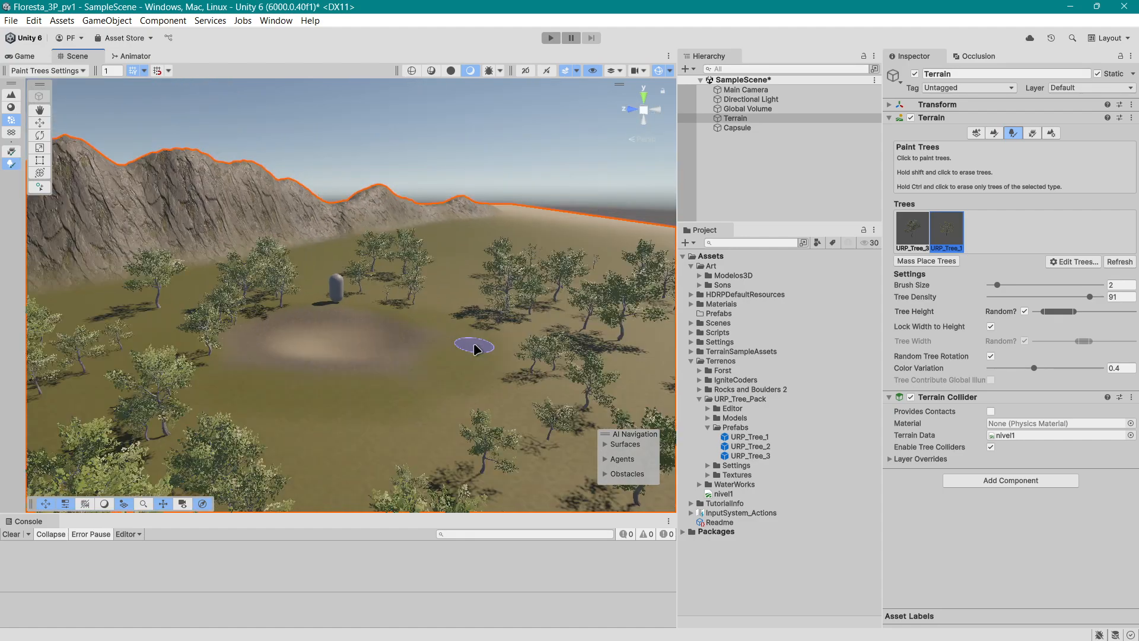
mouse_move(470, 356)
alt+mouse_down()
mouse_move(450, 407)
mouse_move(461, 420)
alt+mouse_up()
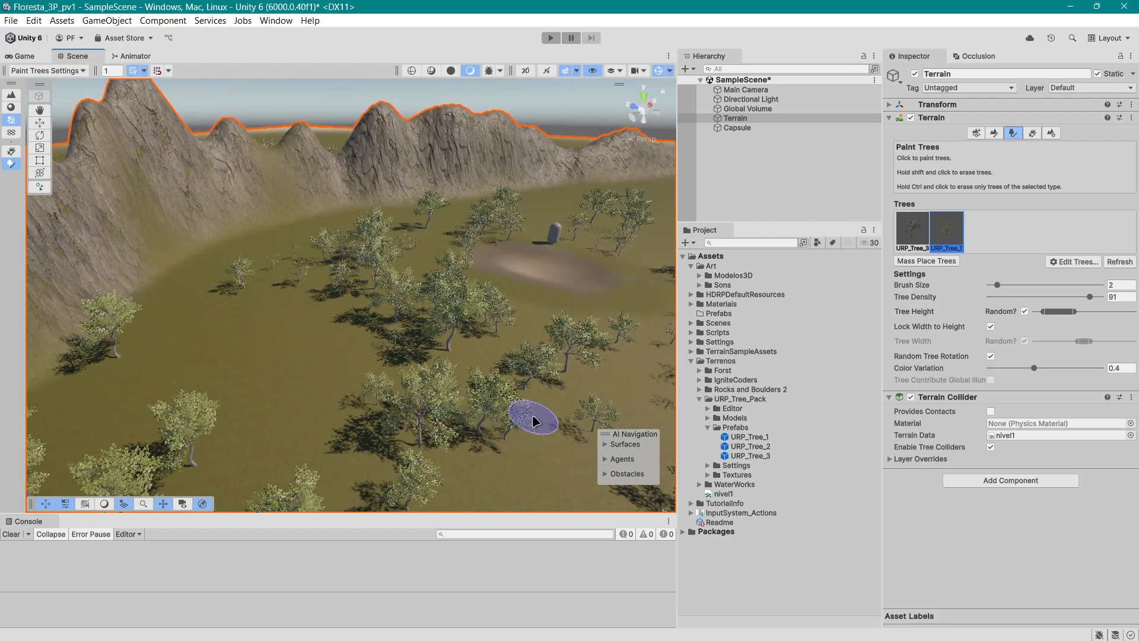
scroll(528, 420, down, 10)
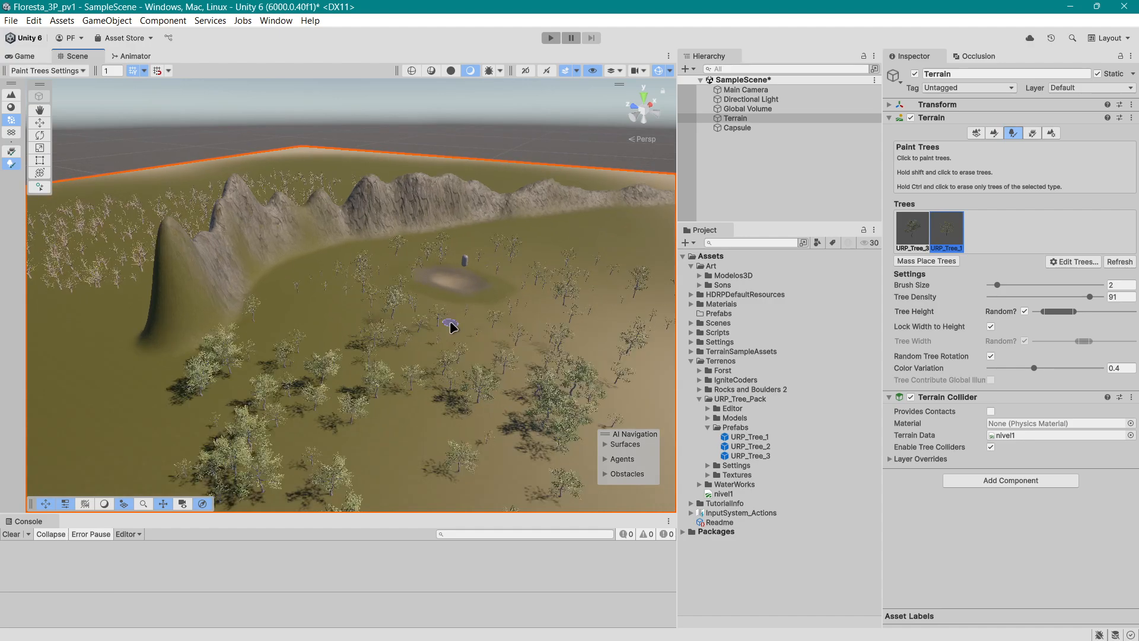
scroll(452, 331, down, 3)
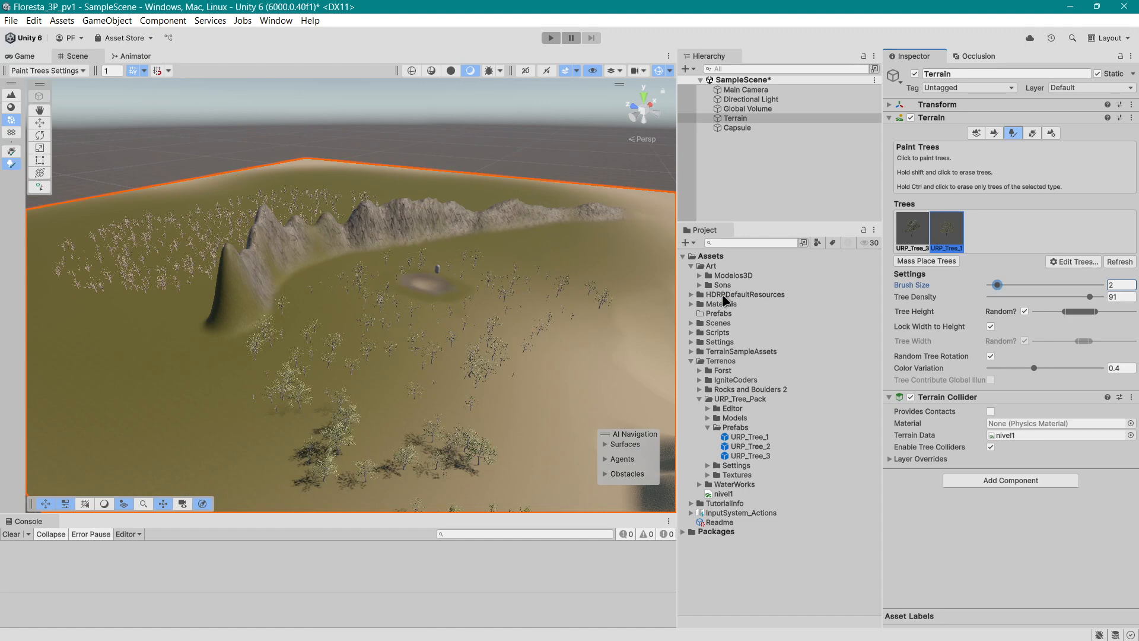
Set the brush size to 13 and erase the painted trees on both sides of the mountain ridge.
mouse_move(560, 325)
shift+mouse_down()
mouse_move(285, 412)
mouse_move(282, 389)
shift+mouse_up()
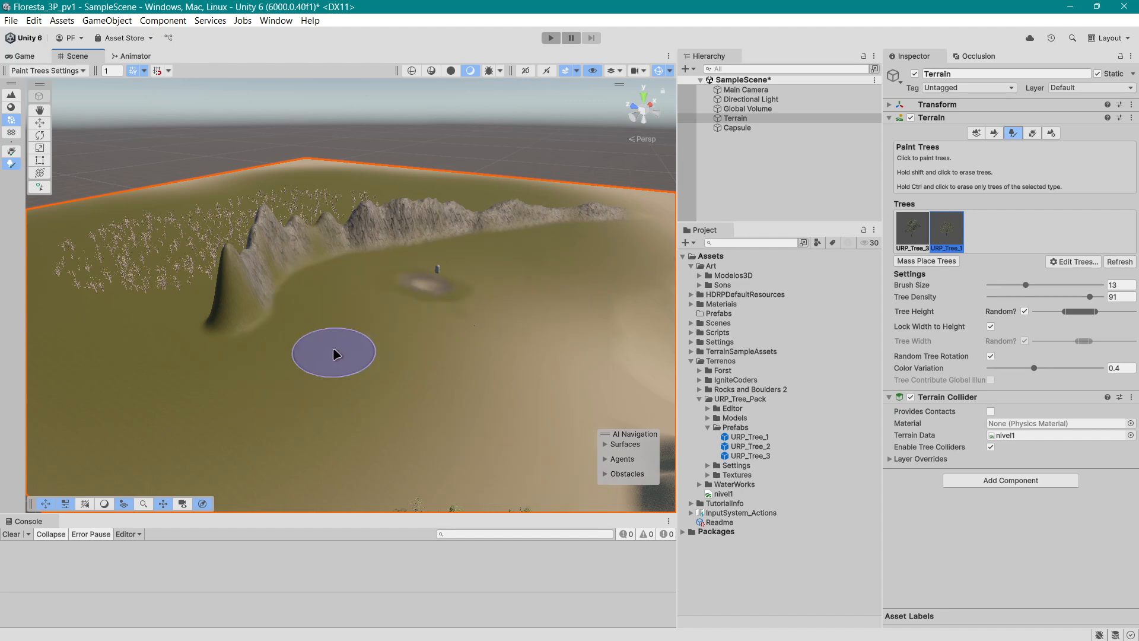
click(384, 397)
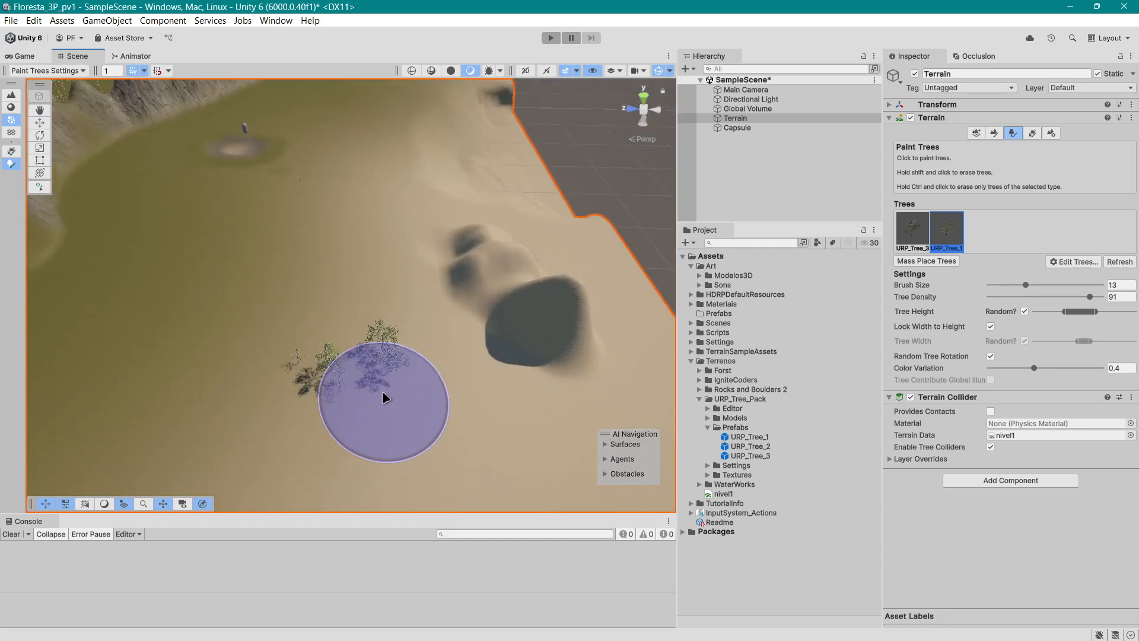
key(ctrl+z)
middle_drag(137, 330, 432, 402)
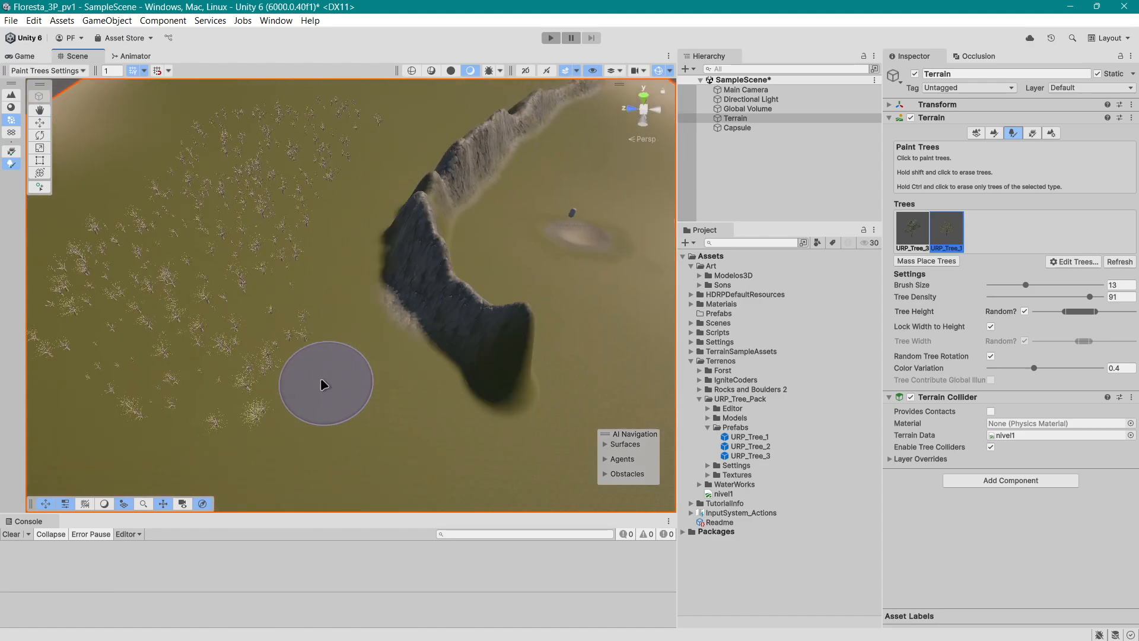
mouse_move(282, 334)
shift+mouse_down()
mouse_move(160, 459)
mouse_move(139, 274)
shift+mouse_up()
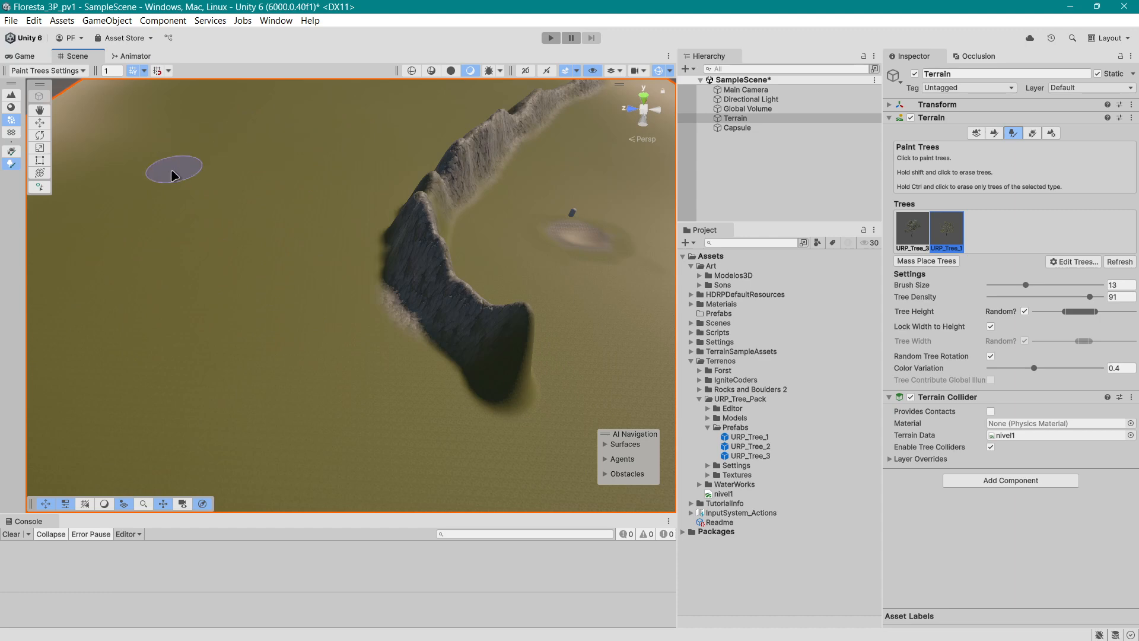
Choose URP_Tree_3, undo the dense trial dab, and paint scattered trees between the ridge and the sand at tree density 23.
middle_drag(575, 322, 493, 323)
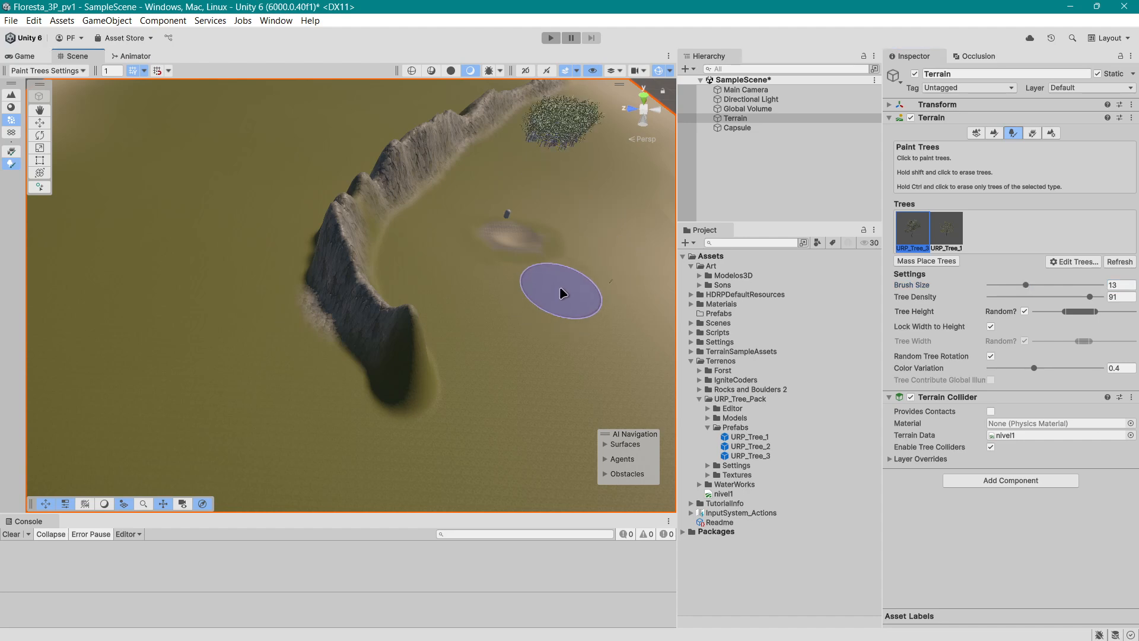
scroll(560, 288, up, 3)
middle_drag(567, 281, 430, 332)
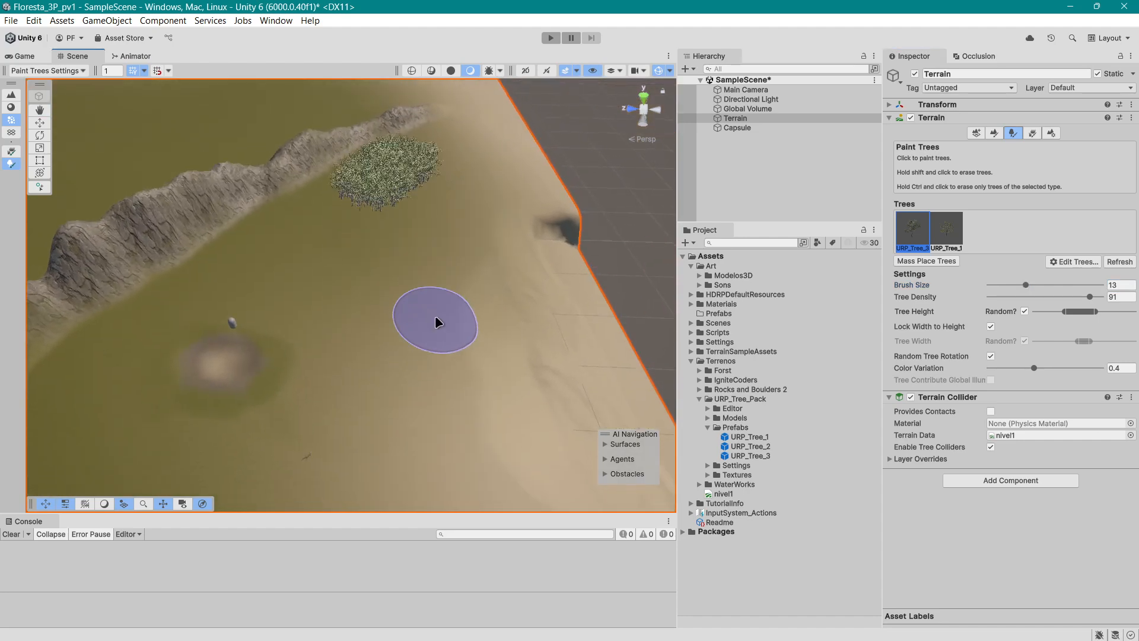
key(ctrl+z)
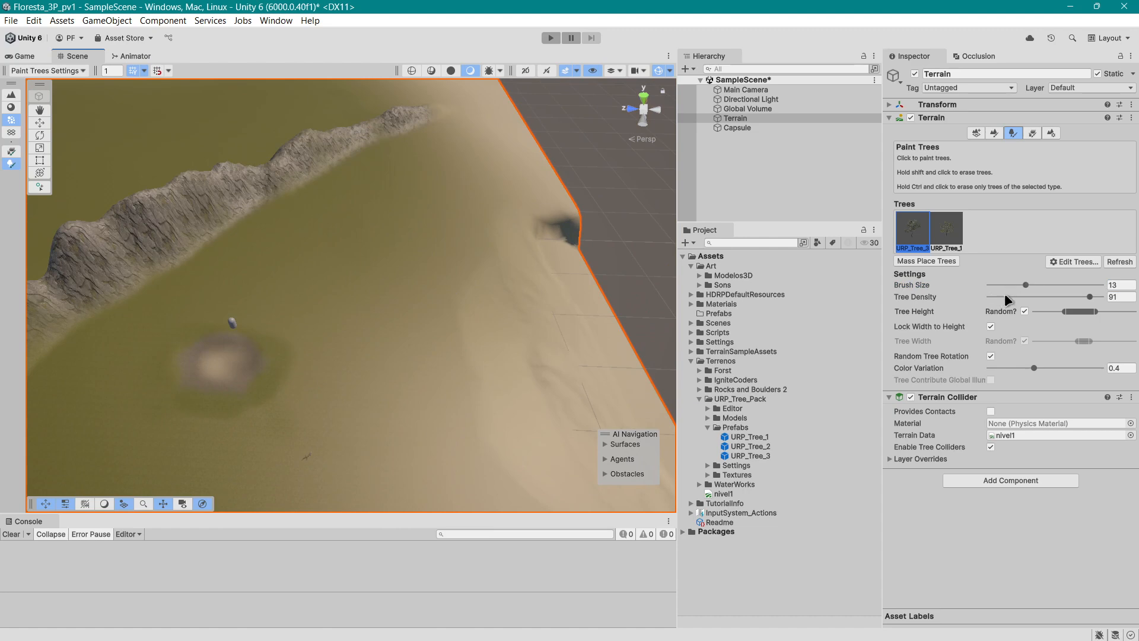
click(1005, 296)
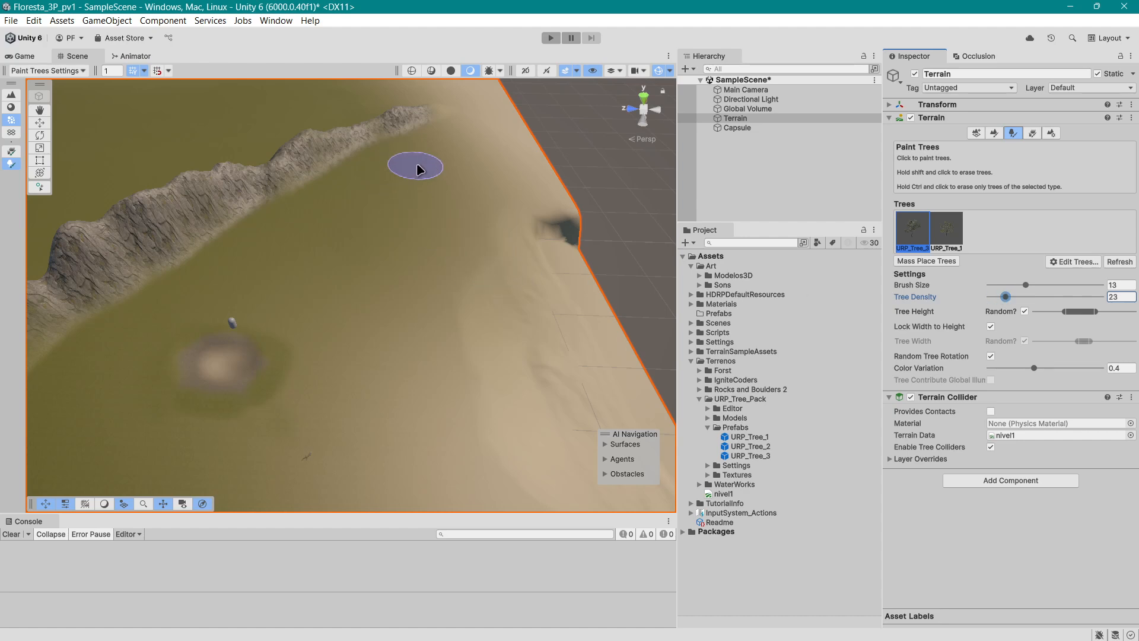
click(357, 333)
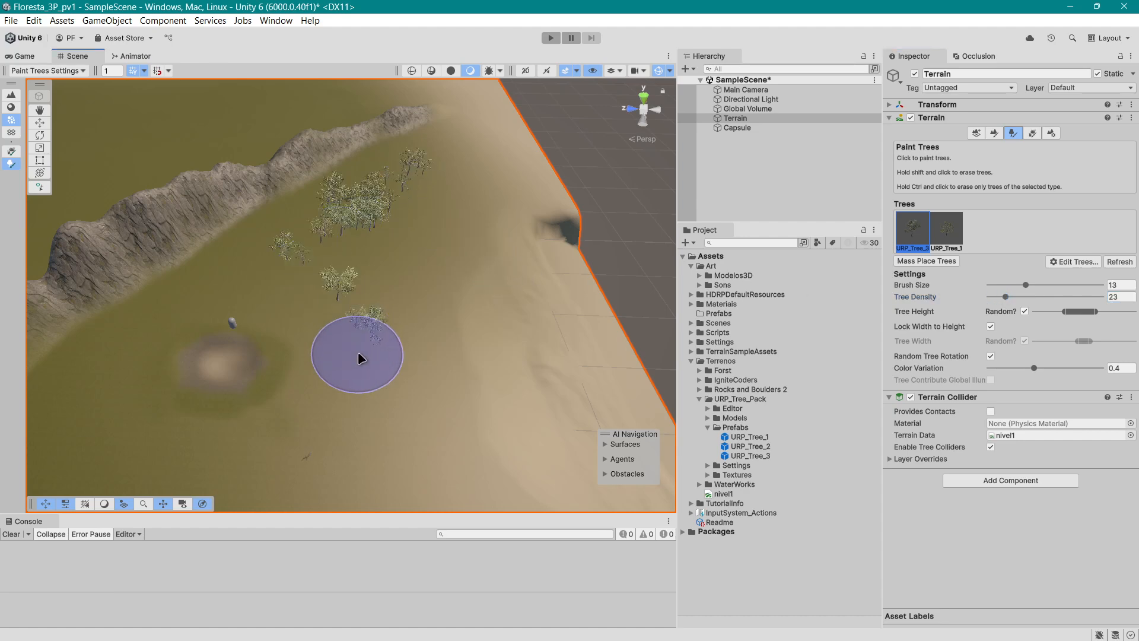
Shift the random tree height range higher and paint clumps of taller trees on the open ground near the clearing.
middle_drag(380, 378, 415, 277)
scroll(391, 329, up, 3)
mouse_move(390, 343)
right_down()
mouse_move(372, 326)
mouse_move(390, 255)
right_up()
scroll(394, 252, down, 5)
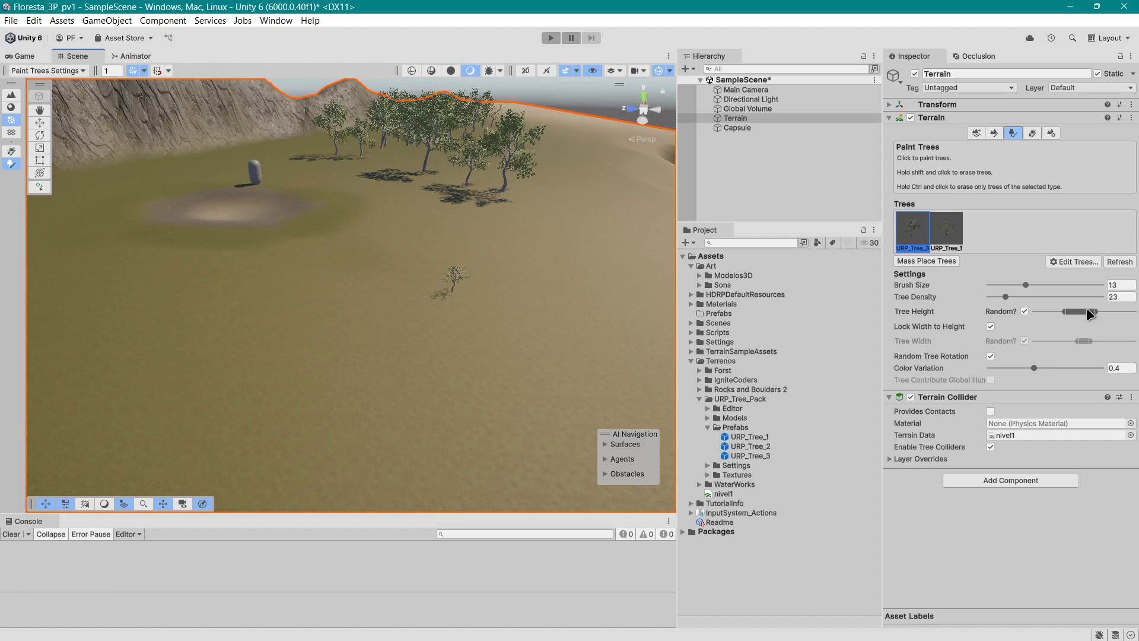
drag(1088, 307, 1105, 307)
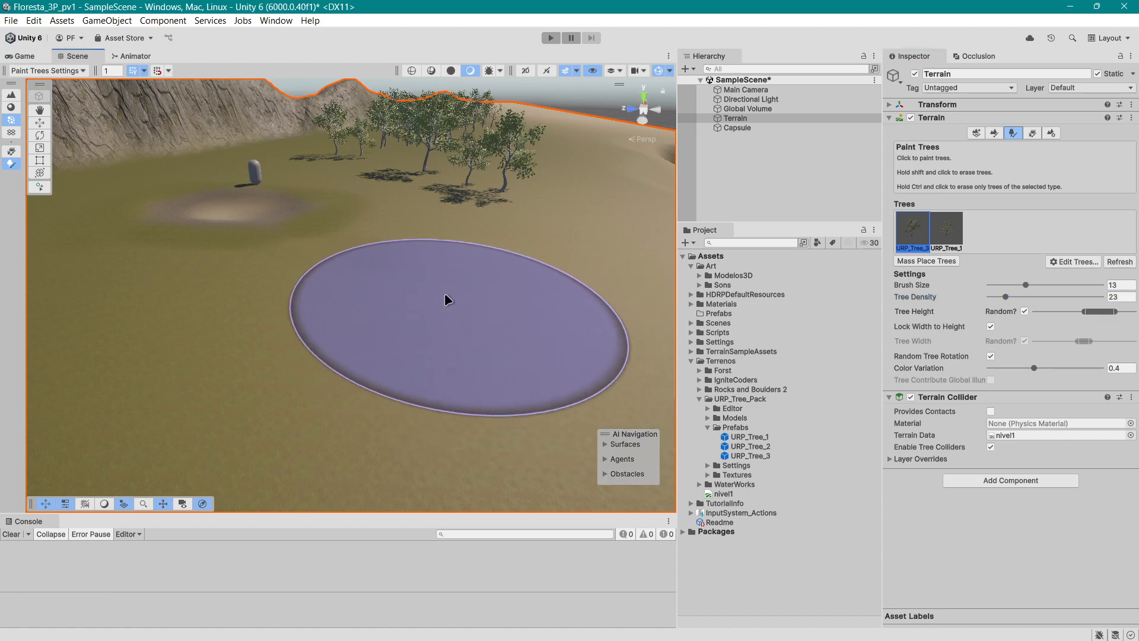
middle_drag(443, 280, 435, 320)
scroll(383, 393, down, 3)
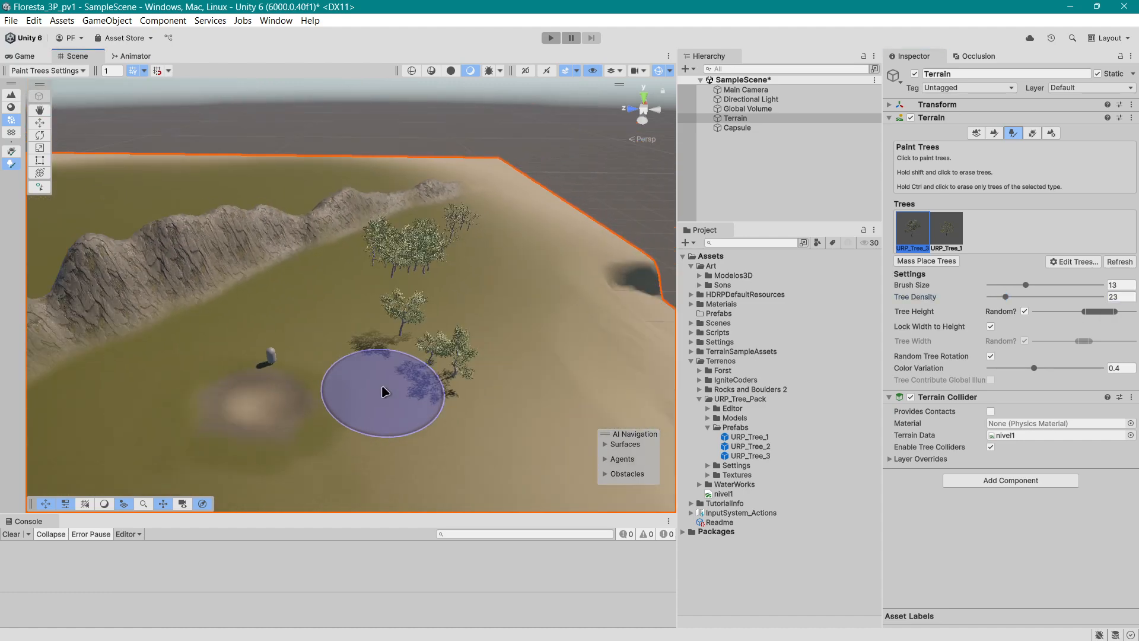
mouse_move(407, 408)
middle_down()
mouse_move(422, 361)
mouse_move(433, 373)
middle_up()
click(418, 377)
scroll(434, 368, down, 2)
click(351, 319)
scroll(426, 376, down, 2)
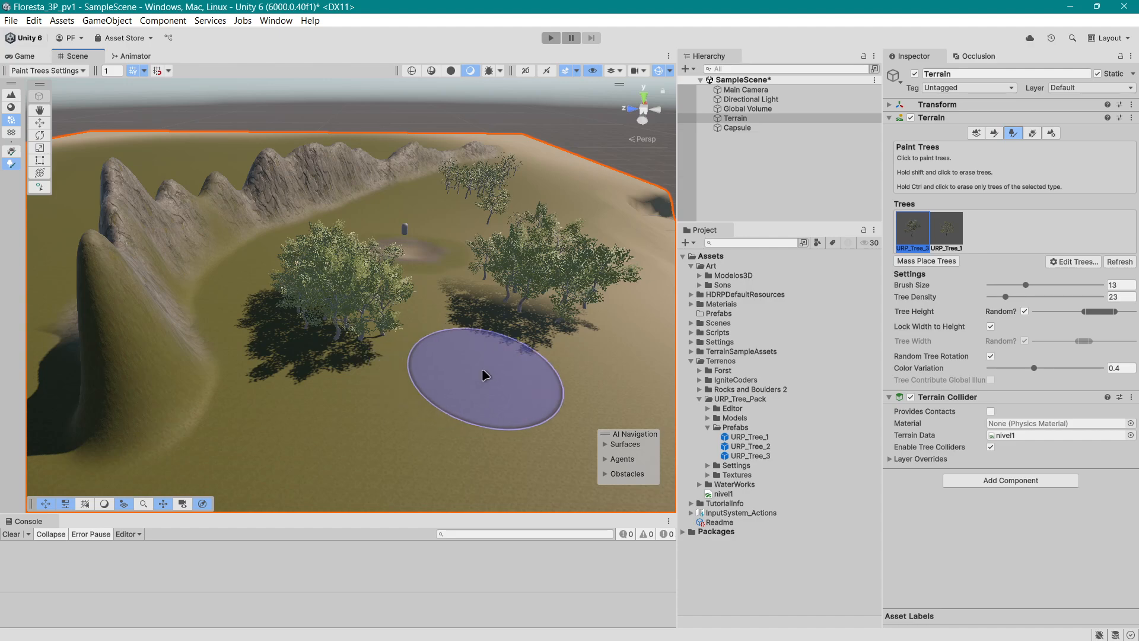
Thin out the two large tree clumps near the clearing by erasing part of each.
mouse_move(500, 377)
alt+mouse_down()
mouse_move(422, 376)
mouse_move(423, 422)
mouse_move(277, 412)
mouse_move(309, 415)
alt+mouse_up()
scroll(420, 386, up, 3)
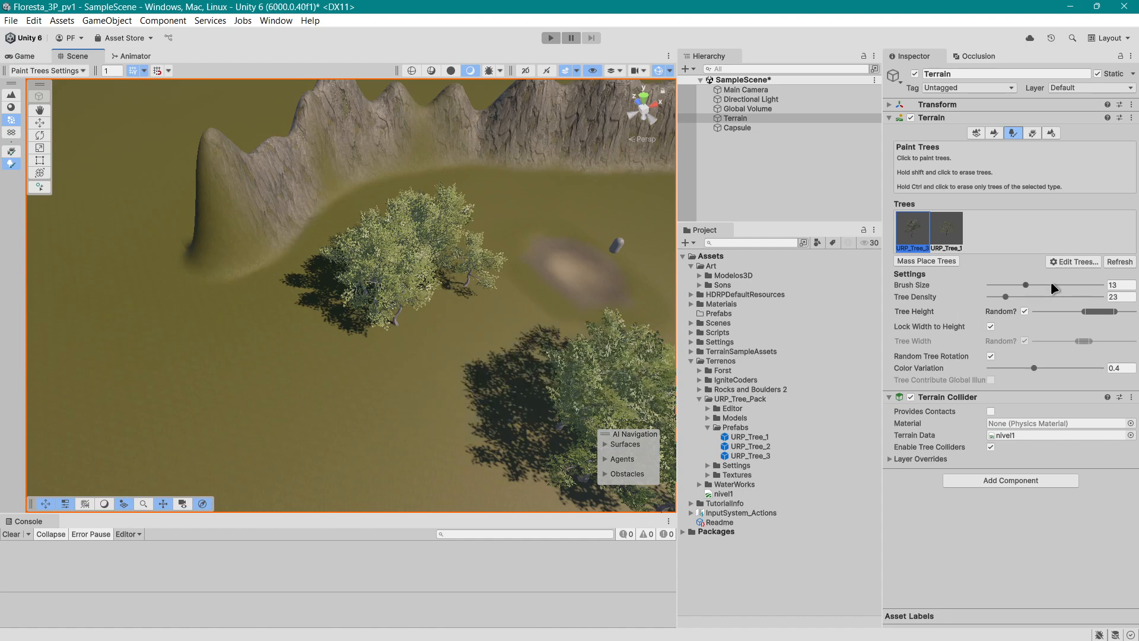
shift+drag(451, 317, 401, 304)
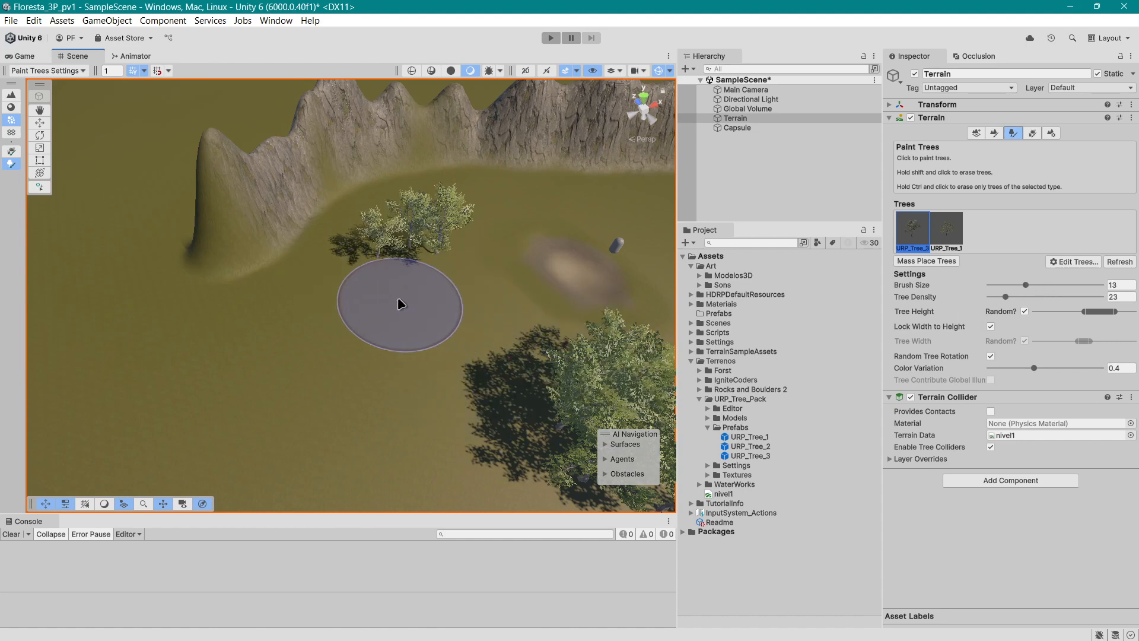
mouse_move(423, 419)
middle_down()
mouse_move(365, 376)
mouse_move(389, 411)
middle_up()
shift+click(437, 446)
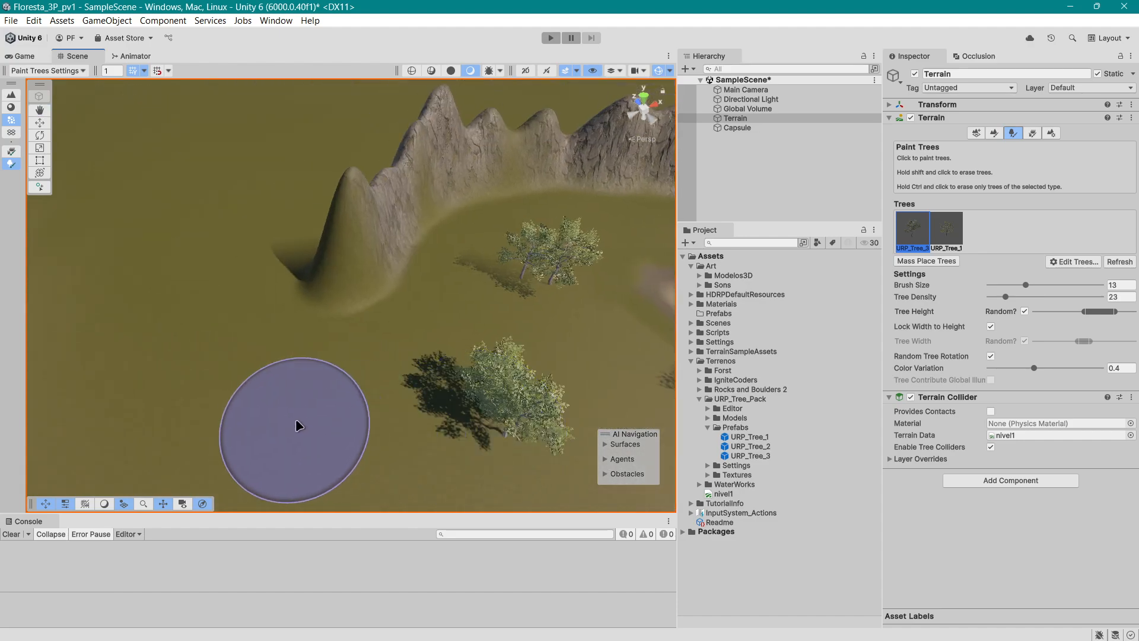
Examine the spacing and height of the repainted trees around the capsule from above and at ground level.
middle_drag(148, 362, 300, 372)
right_drag(154, 362, 430, 354)
scroll(430, 354, down, 3)
middle_drag(361, 312, 551, 456)
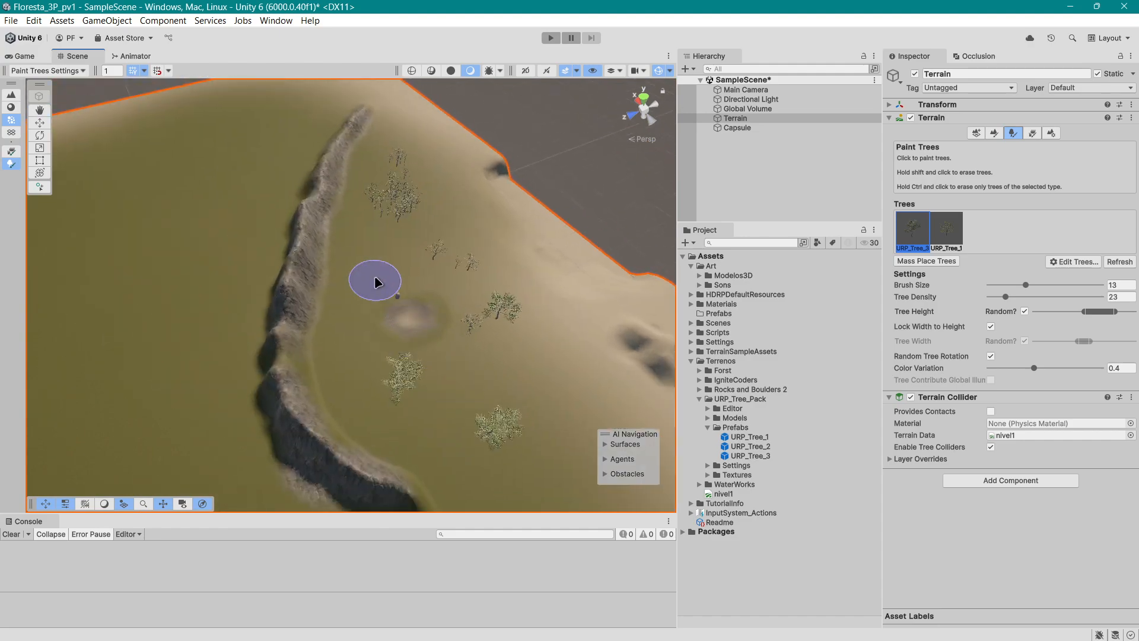
scroll(350, 337, up, 10)
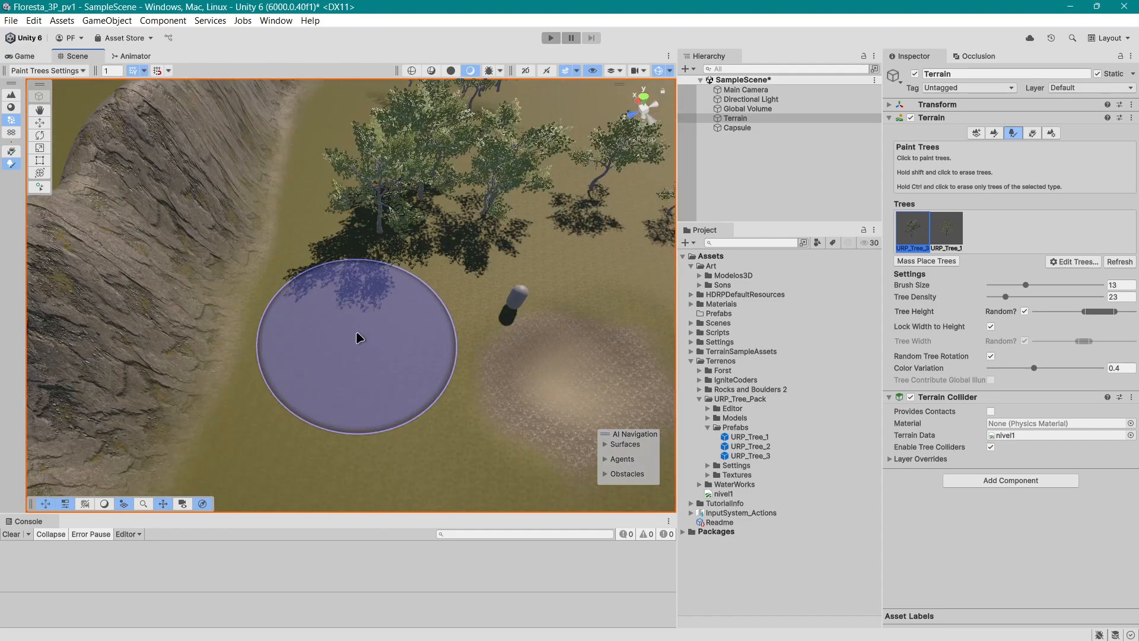
scroll(439, 380, up, 5)
scroll(409, 314, down, 10)
scroll(412, 356, up, 10)
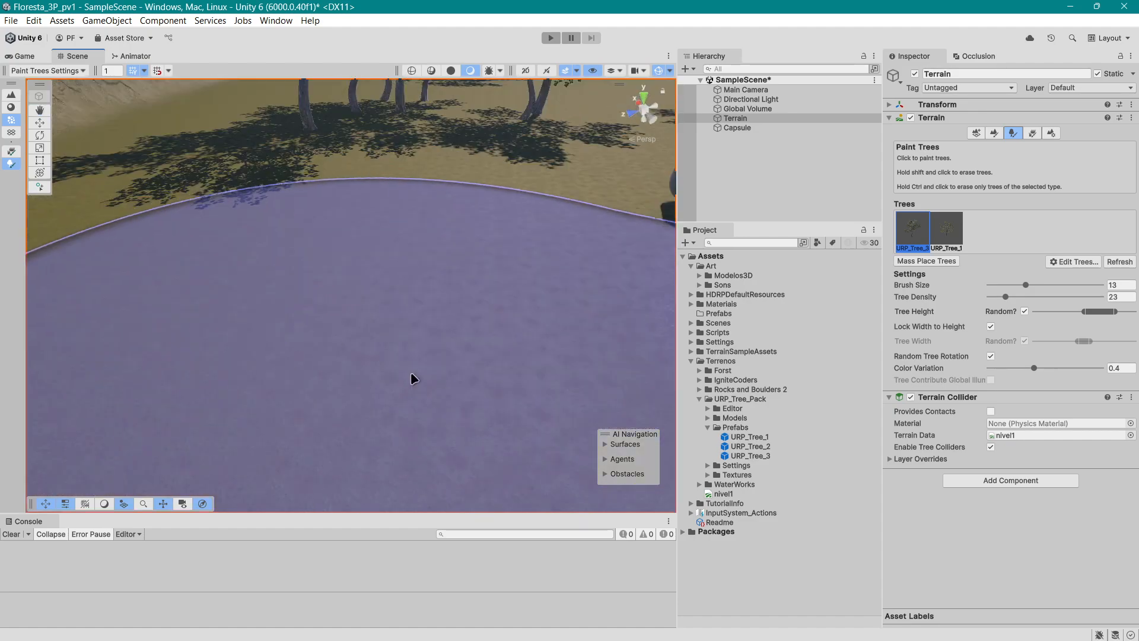
scroll(427, 362, down, 6)
right_drag(473, 358, 473, 285)
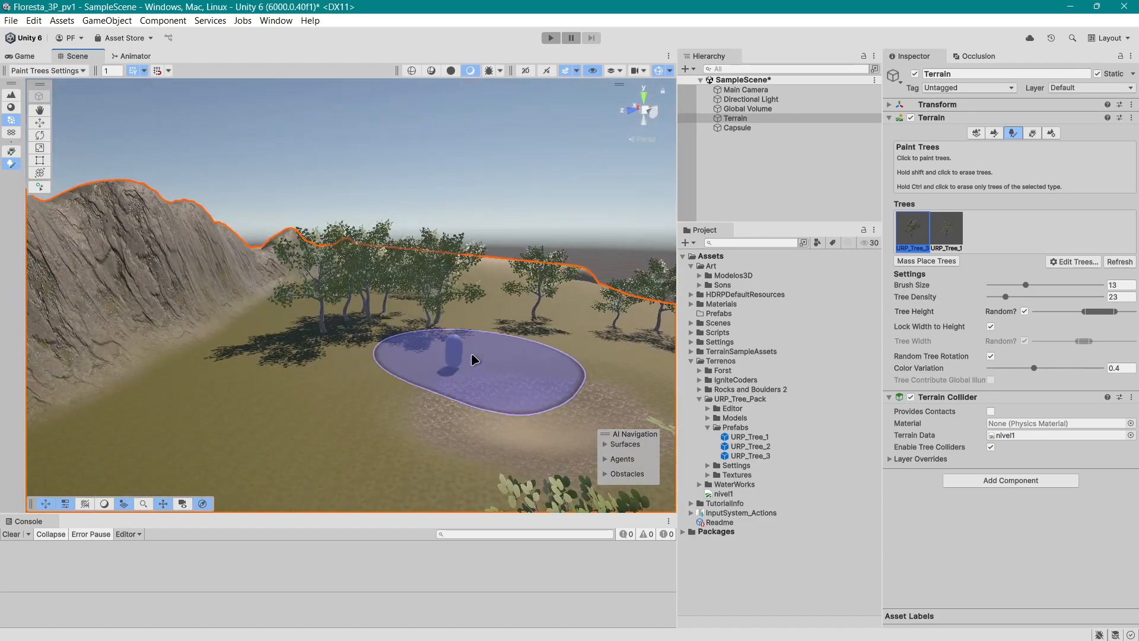
Choose URP_Tree_1 with brush size 47 and paint forest patches on the ground outside the mountain ridge.
mouse_move(473, 358)
middle_down()
mouse_move(476, 323)
mouse_move(459, 439)
middle_up()
scroll(459, 440, down, 4)
alt+drag(365, 383, 543, 446)
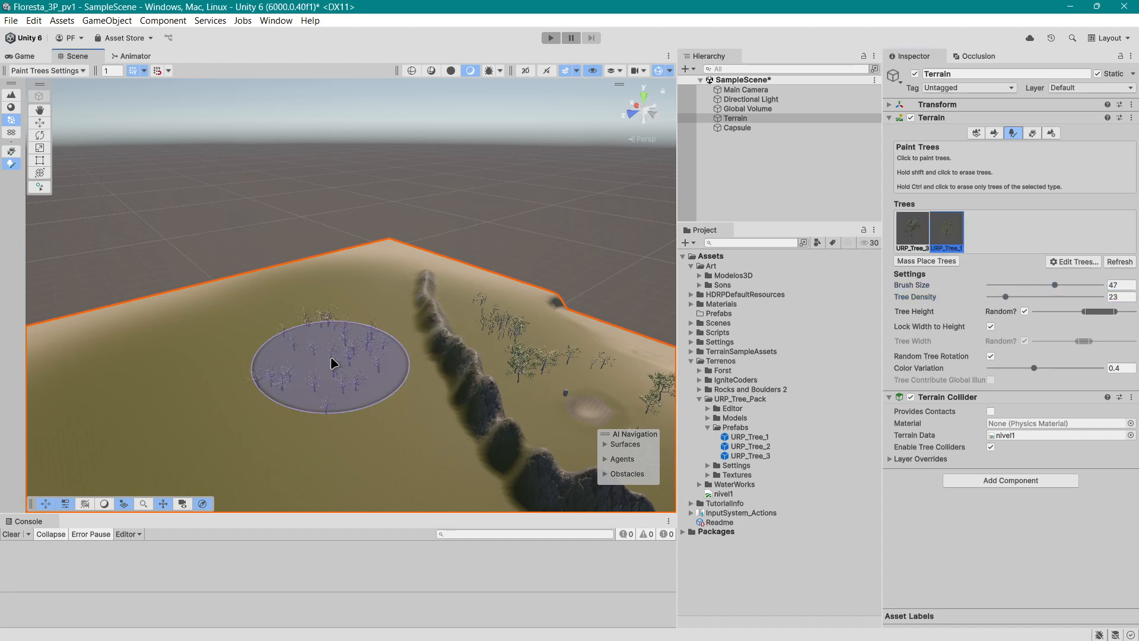
click(331, 363)
mouse_move(249, 438)
middle_down()
mouse_move(280, 389)
mouse_move(332, 371)
middle_up()
click(464, 405)
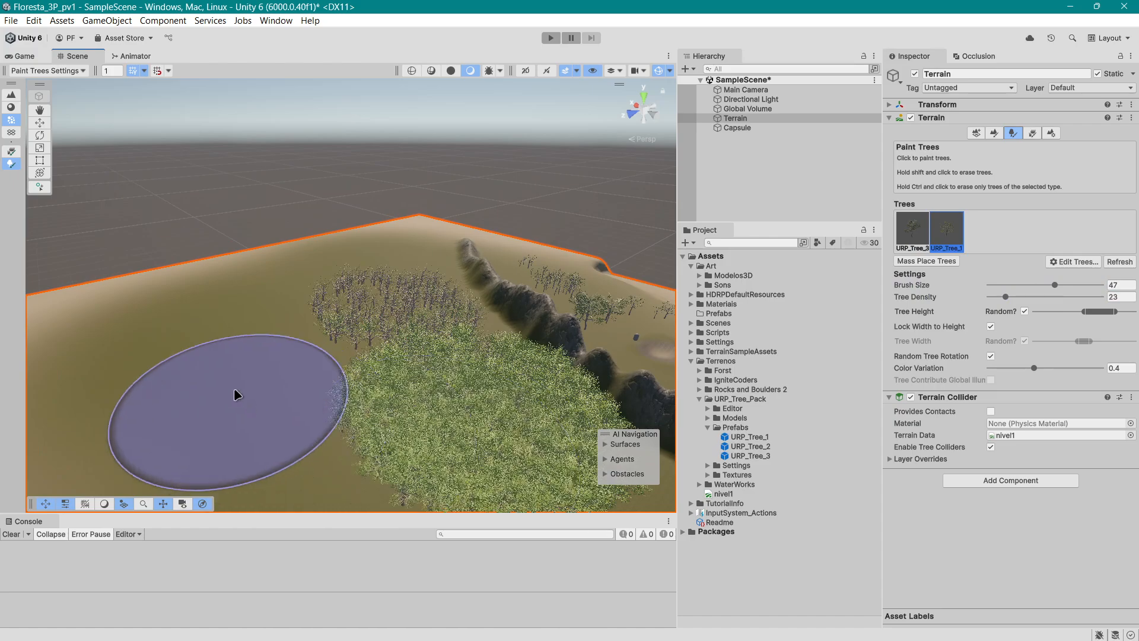
Erase the outer part of the new forest, leaving a strip of trees along the mountain ridge.
alt+drag(215, 390, 443, 415)
mouse_move(318, 403)
middle_down()
mouse_move(399, 392)
mouse_move(480, 361)
middle_up()
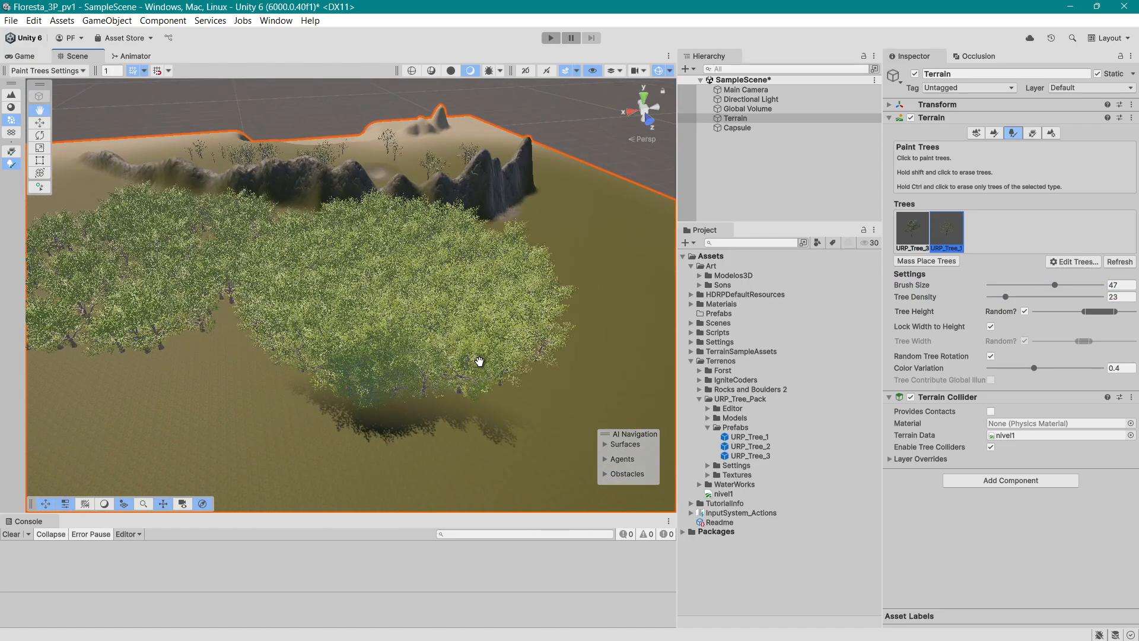
shift+drag(414, 346, 168, 301)
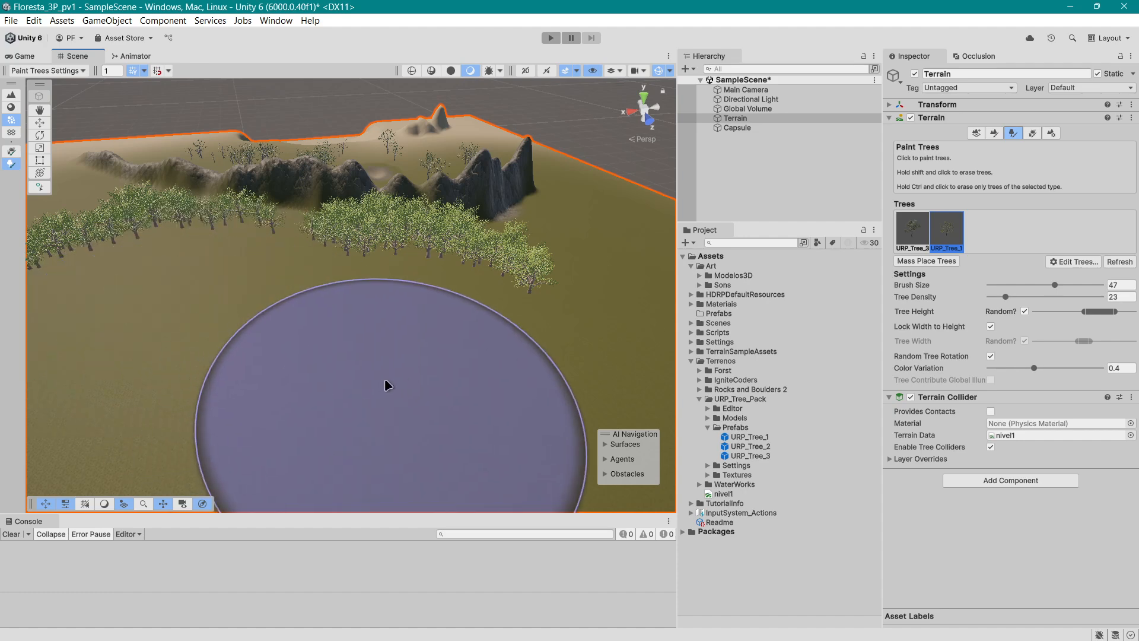
Replace the tree strip along the mountain ridge with forest patches farther out, undoing strokes as needed.
scroll(385, 380, down, 3)
mouse_move(364, 374)
middle_down()
mouse_move(371, 399)
mouse_move(448, 440)
middle_up()
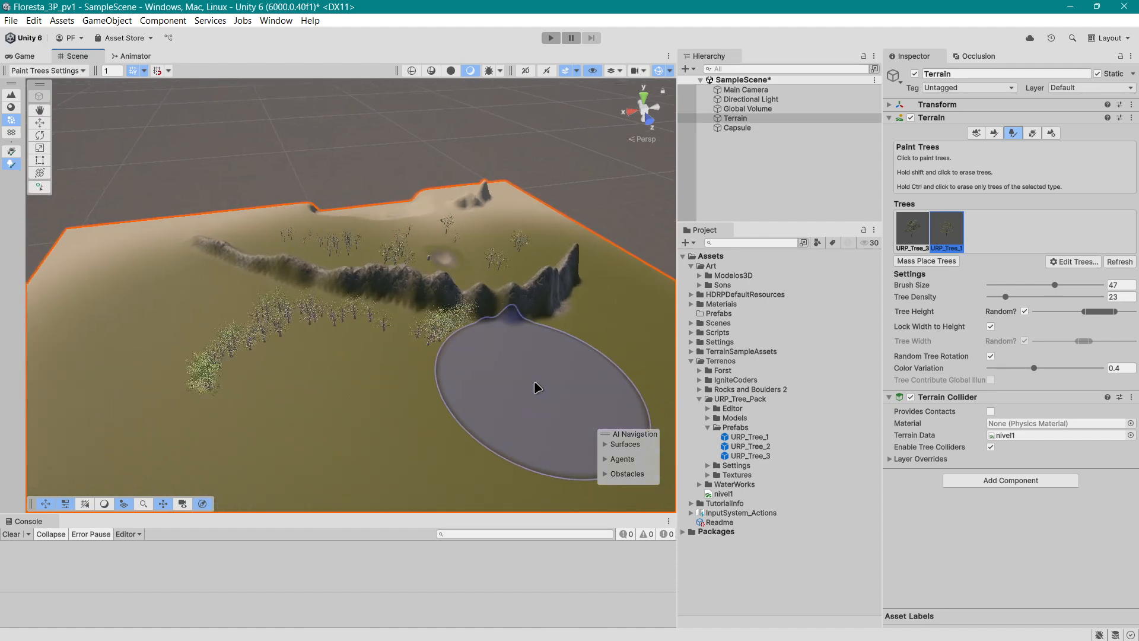
mouse_move(215, 373)
mouse_down()
mouse_move(152, 349)
mouse_move(318, 438)
mouse_move(541, 432)
mouse_move(462, 451)
mouse_move(585, 402)
mouse_up()
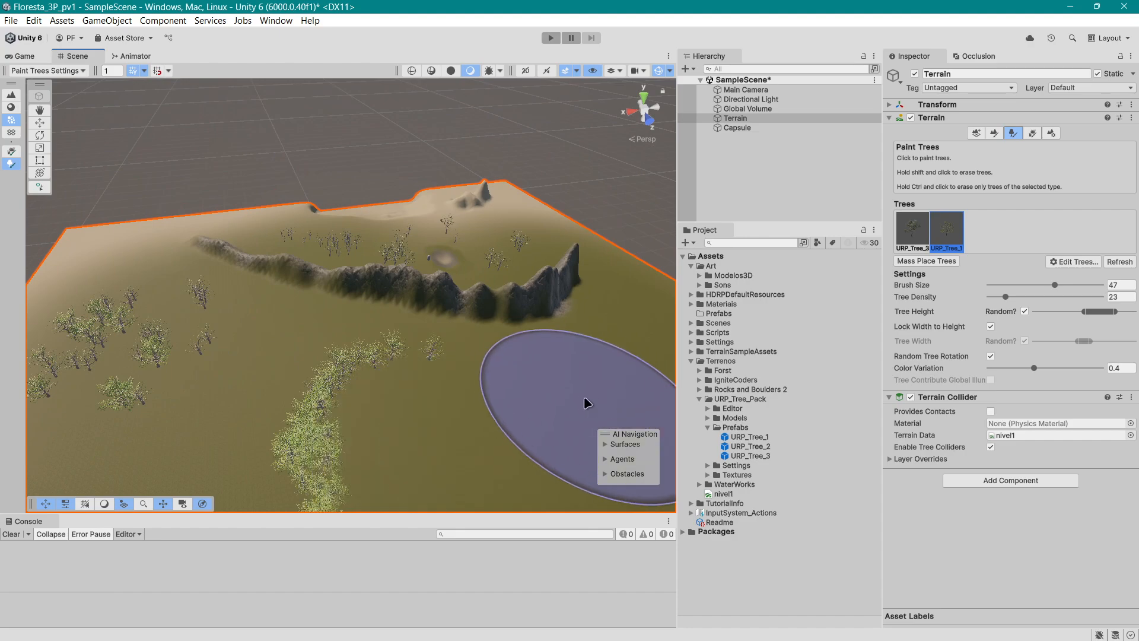
middle_drag(585, 401, 525, 389)
key(ctrl+z)
key(ctrl+z)
key(ctrl+z)
mouse_move(403, 409)
middle_down()
mouse_move(551, 363)
mouse_move(529, 379)
mouse_move(493, 328)
mouse_move(557, 293)
middle_up()
click(356, 432)
Examine the forest patches outside the mountain ridge at ground level and from above.
right_drag(504, 392, 493, 300)
scroll(493, 346, up, 3)
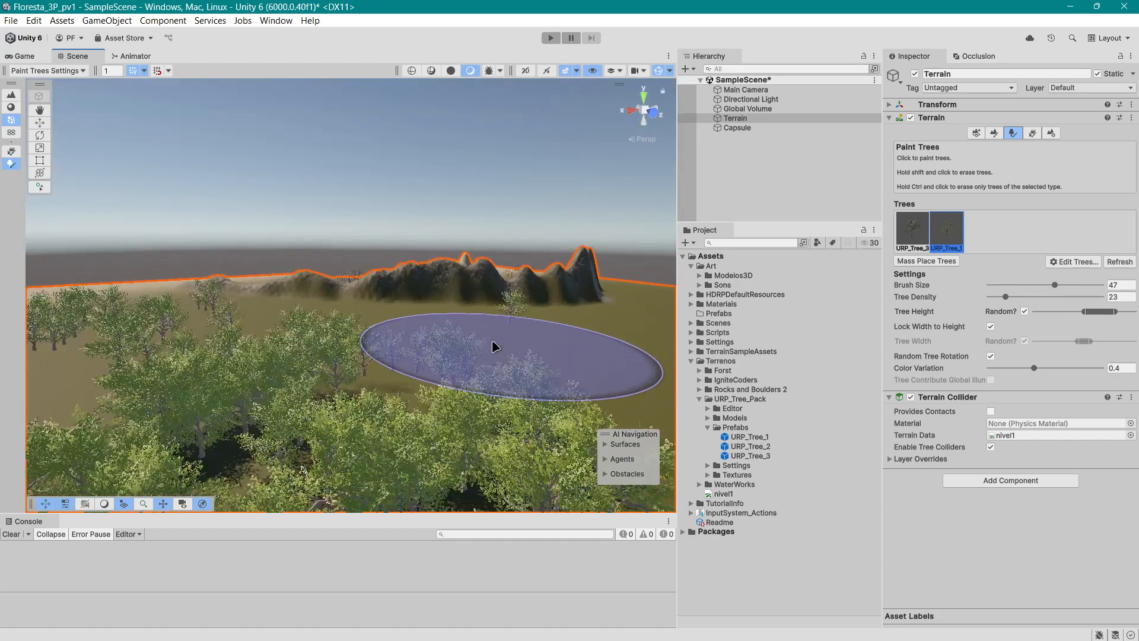
middle_drag(463, 371, 500, 315)
scroll(518, 349, down, 5)
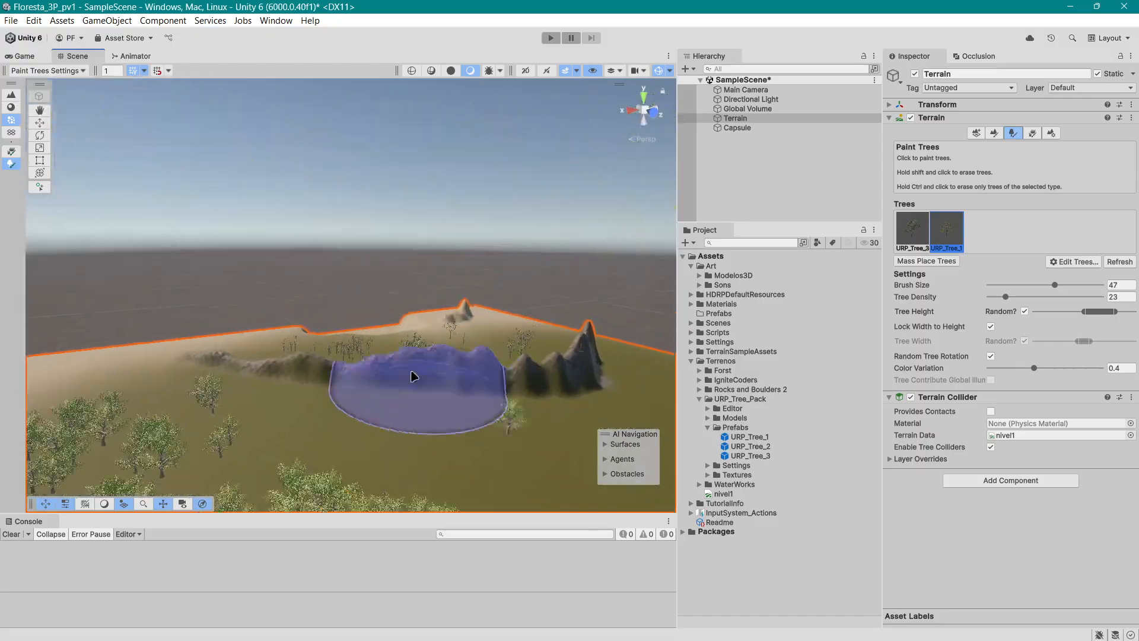
alt+drag(518, 349, 433, 432)
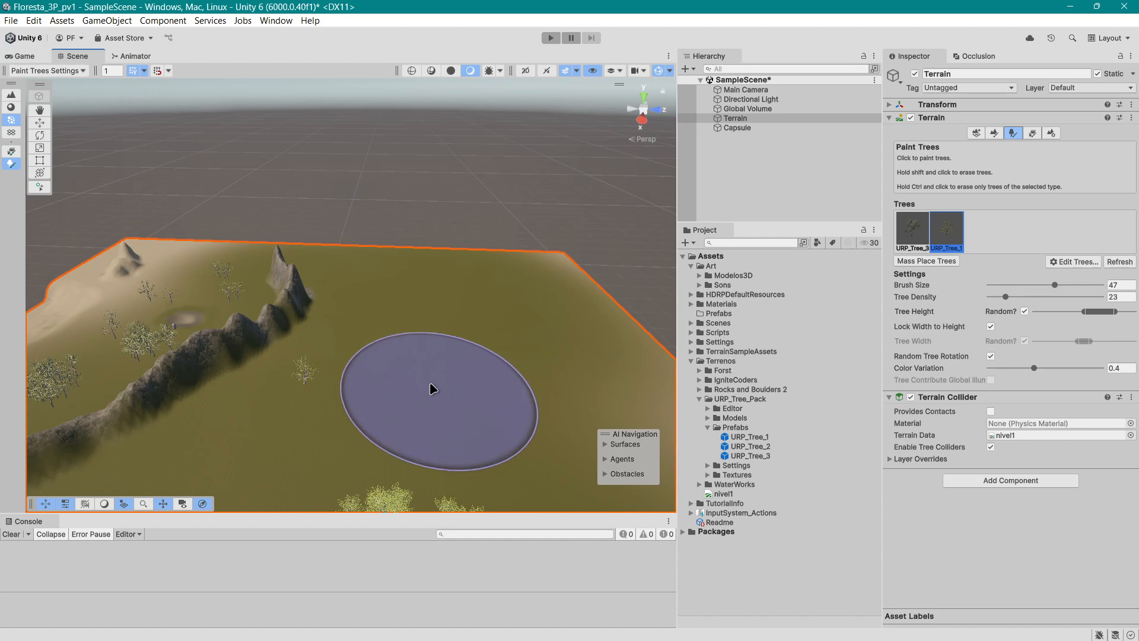
scroll(204, 376, down, 3)
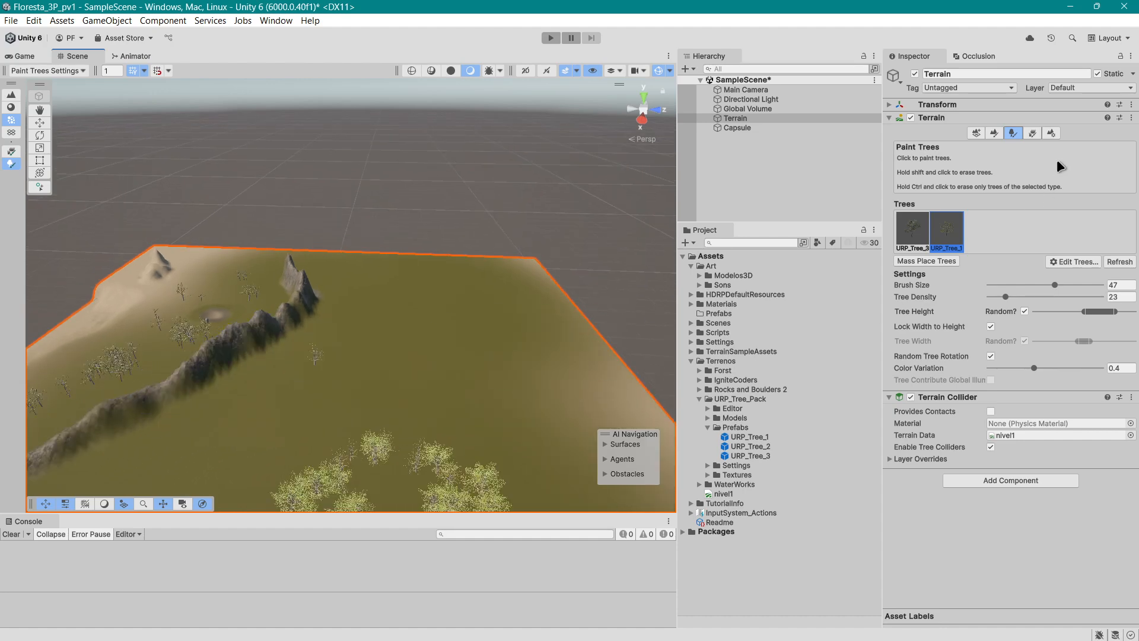
Switch the terrain to Paint Details and start adding a Grass Texture detail.
click(1031, 132)
scroll(356, 391, up, 4)
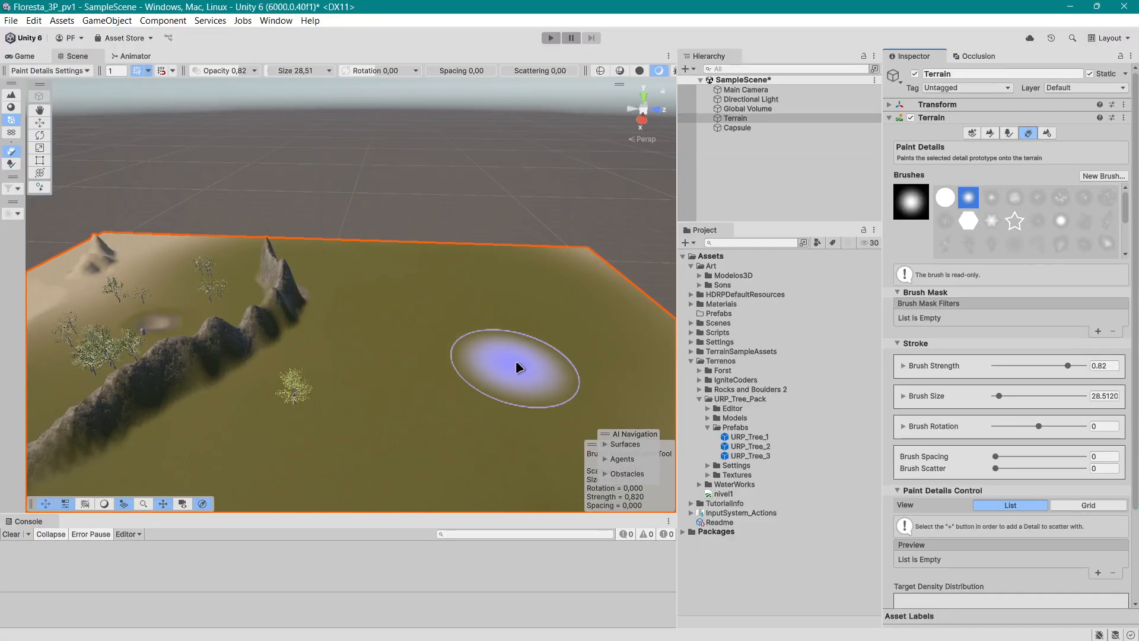
middle_drag(394, 376, 535, 391)
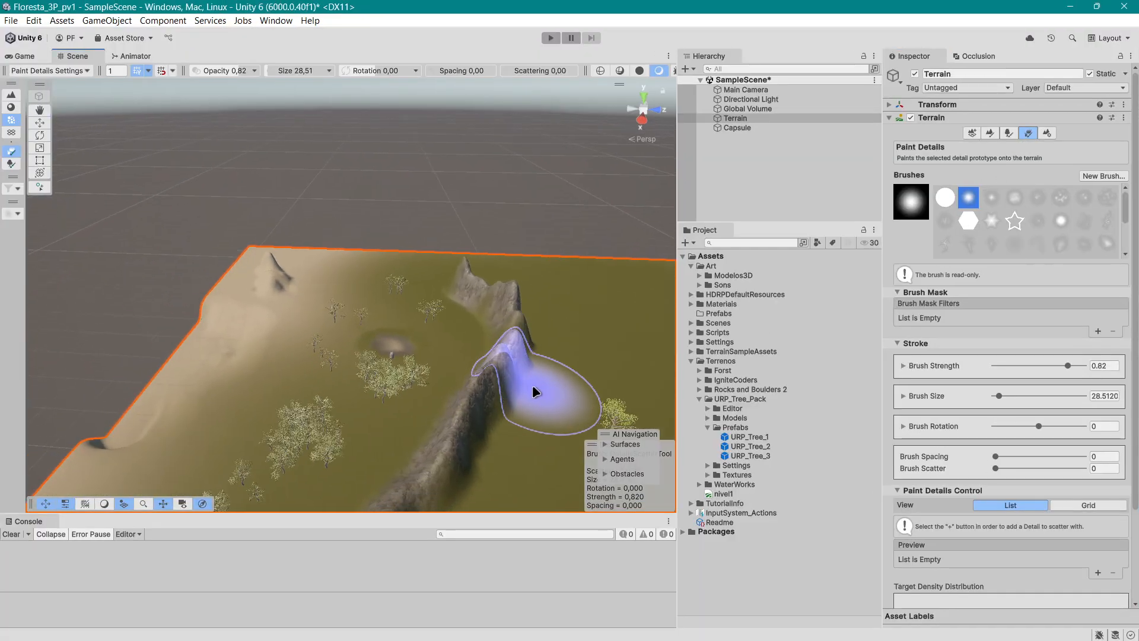
scroll(532, 385, up, 8)
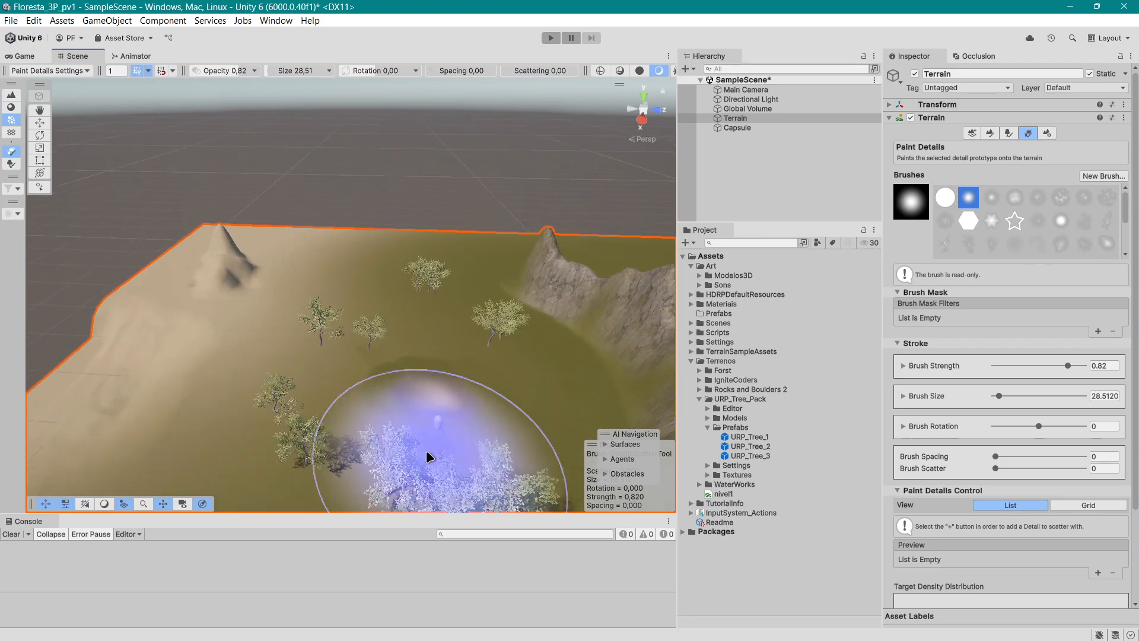
scroll(505, 445, down, 5)
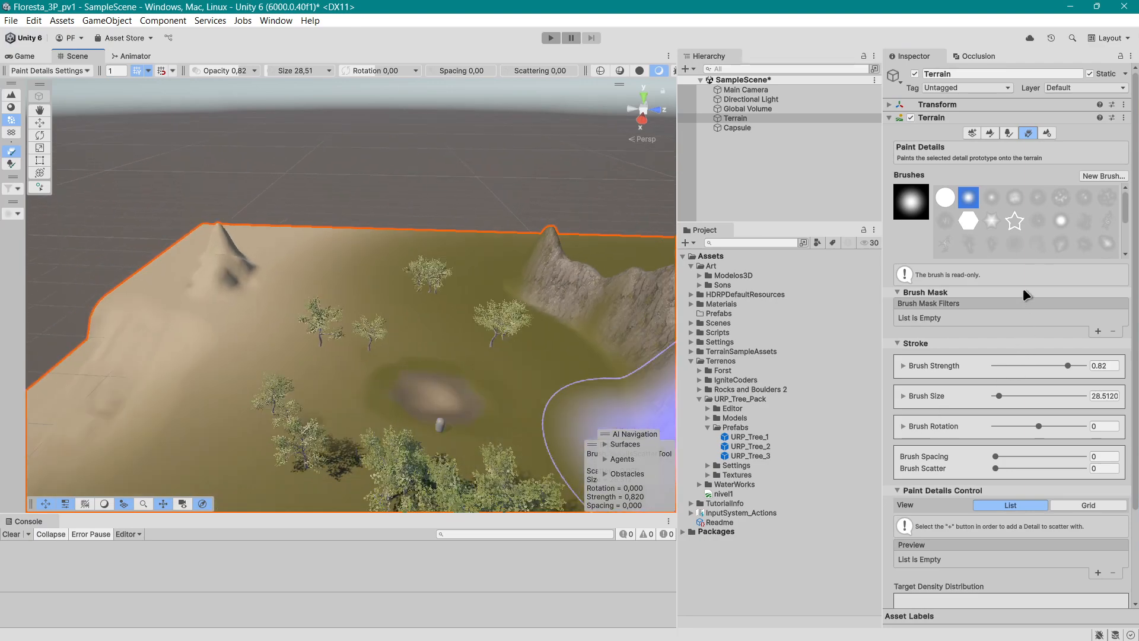
scroll(1003, 345, down, 4)
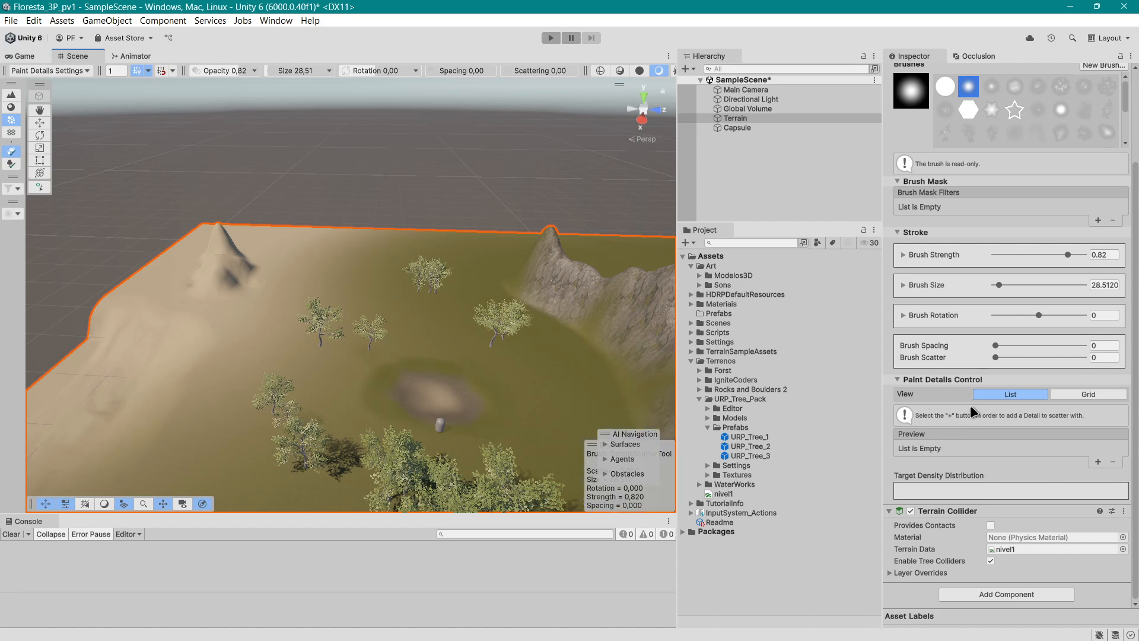
click(1098, 461)
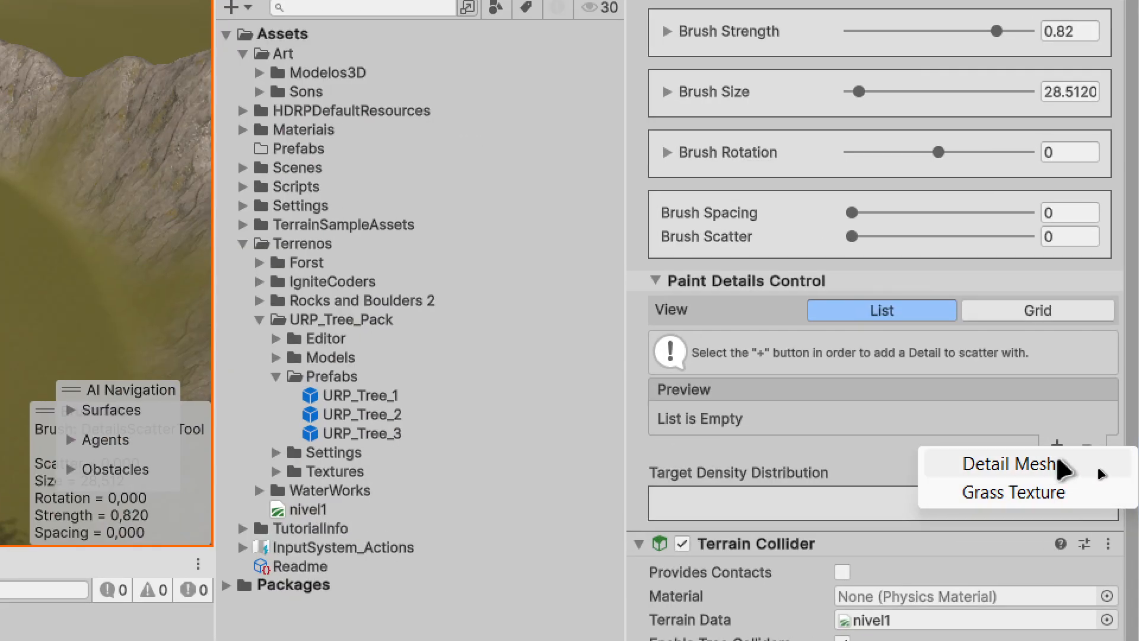
click(1026, 494)
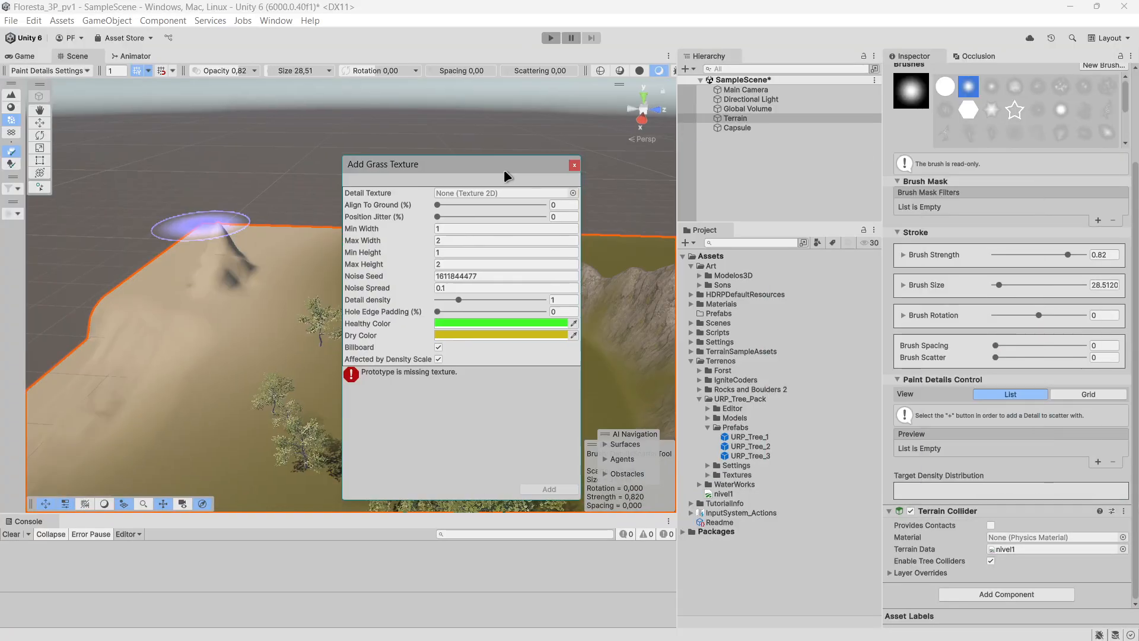
Compare the available grass and bush textures and assign Brush_Grass_01 as the new detail's texture.
drag(504, 169, 471, 174)
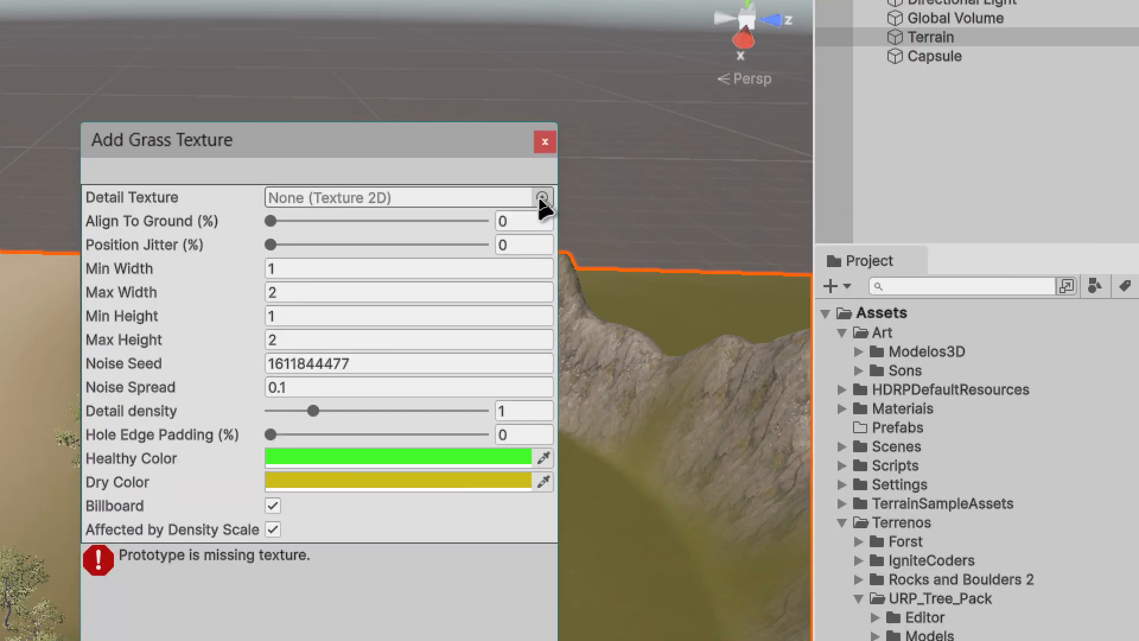
click(542, 198)
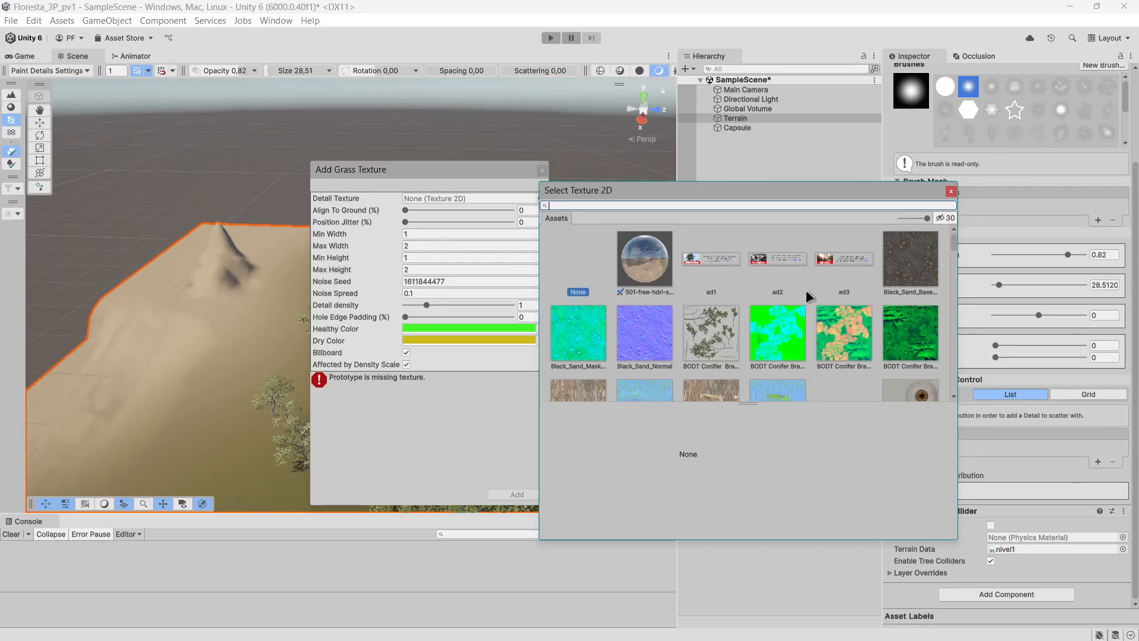
scroll(860, 349, down, 3)
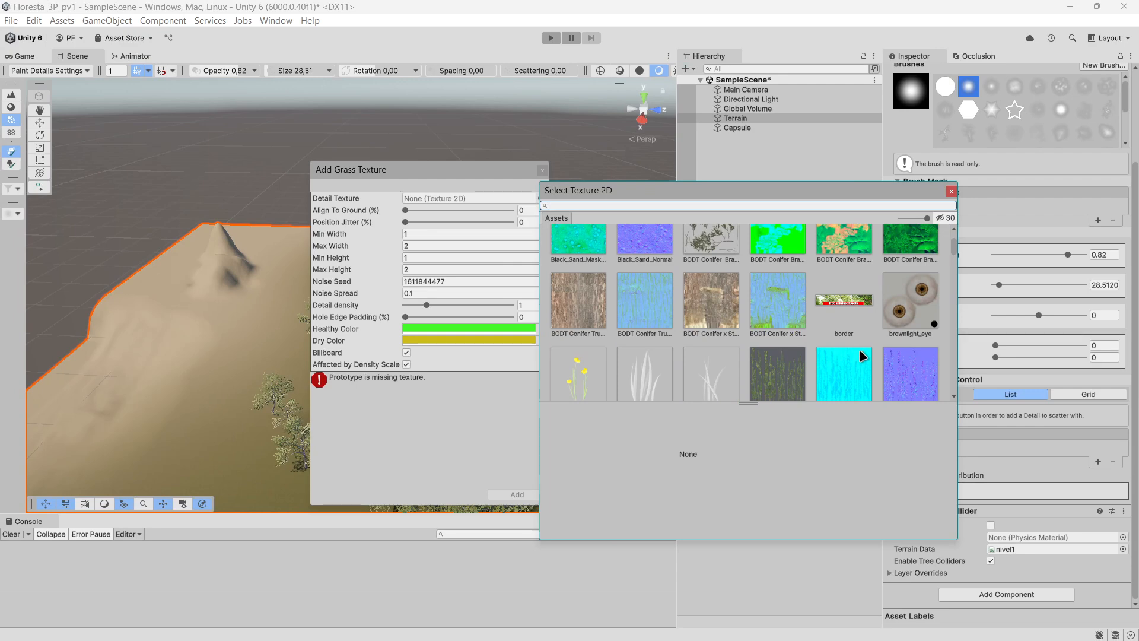
scroll(859, 349, down, 2)
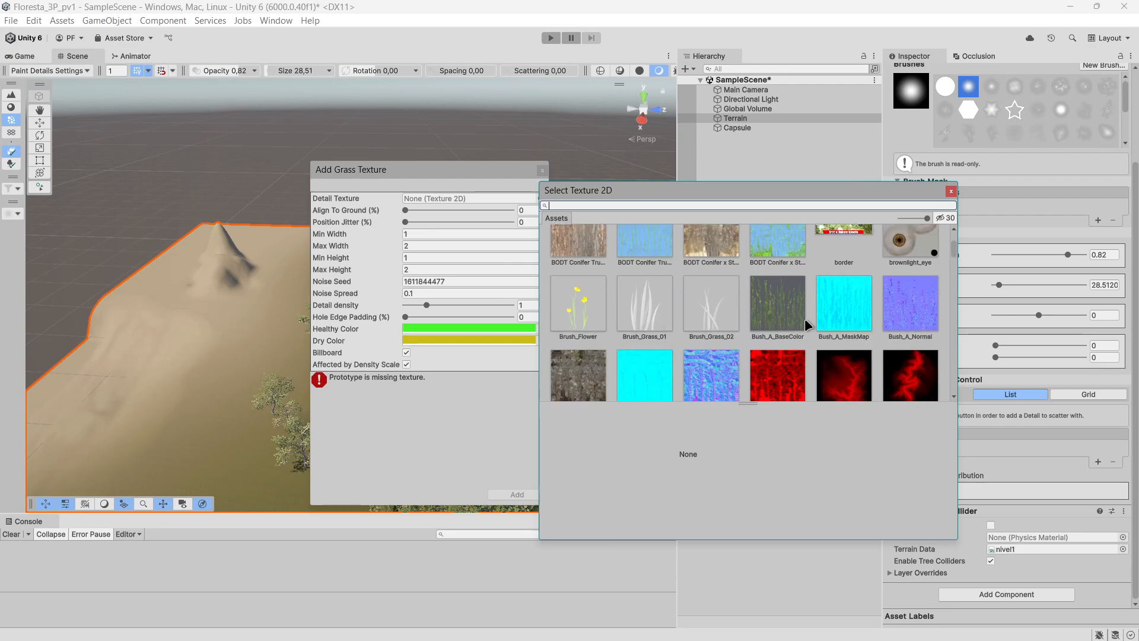
click(788, 305)
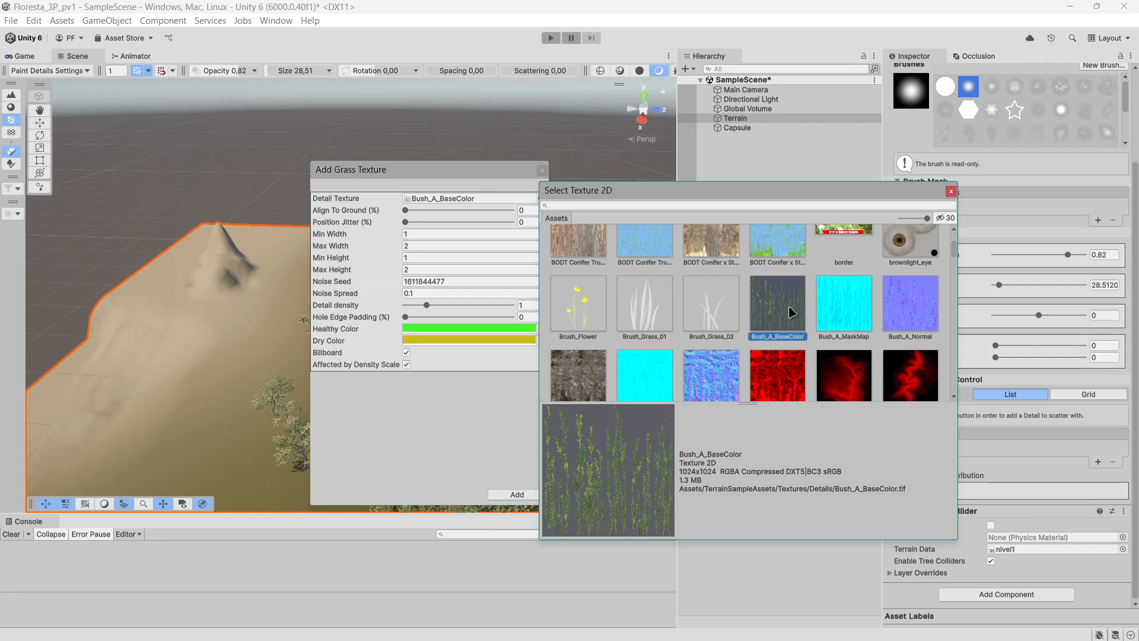
scroll(795, 313, down, 1)
scroll(792, 312, down, 3)
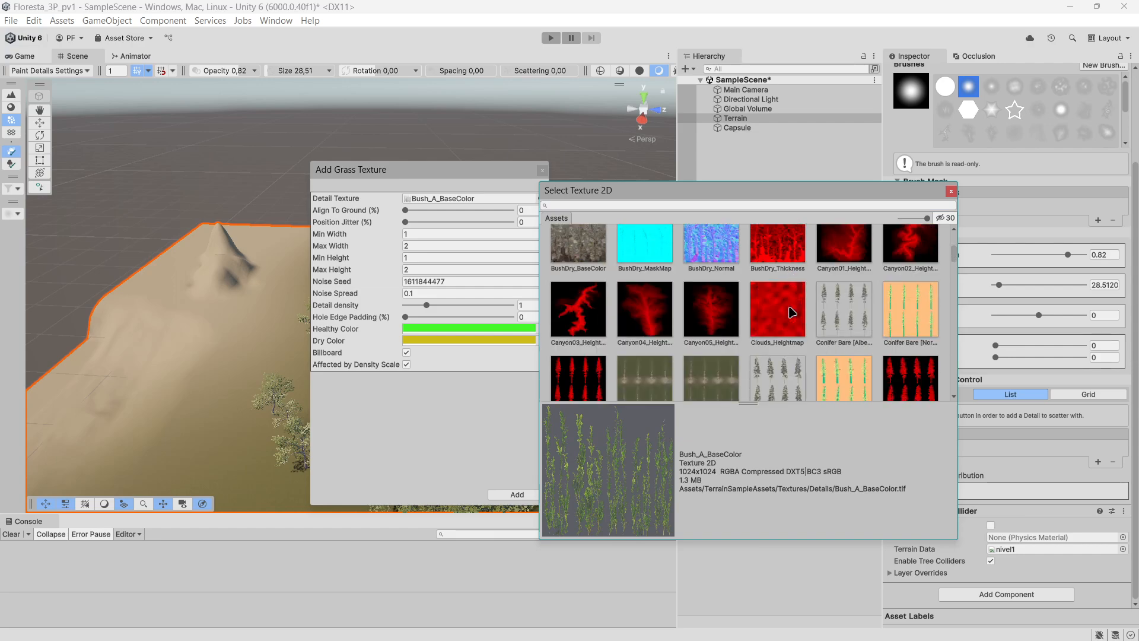
scroll(793, 313, up, 4)
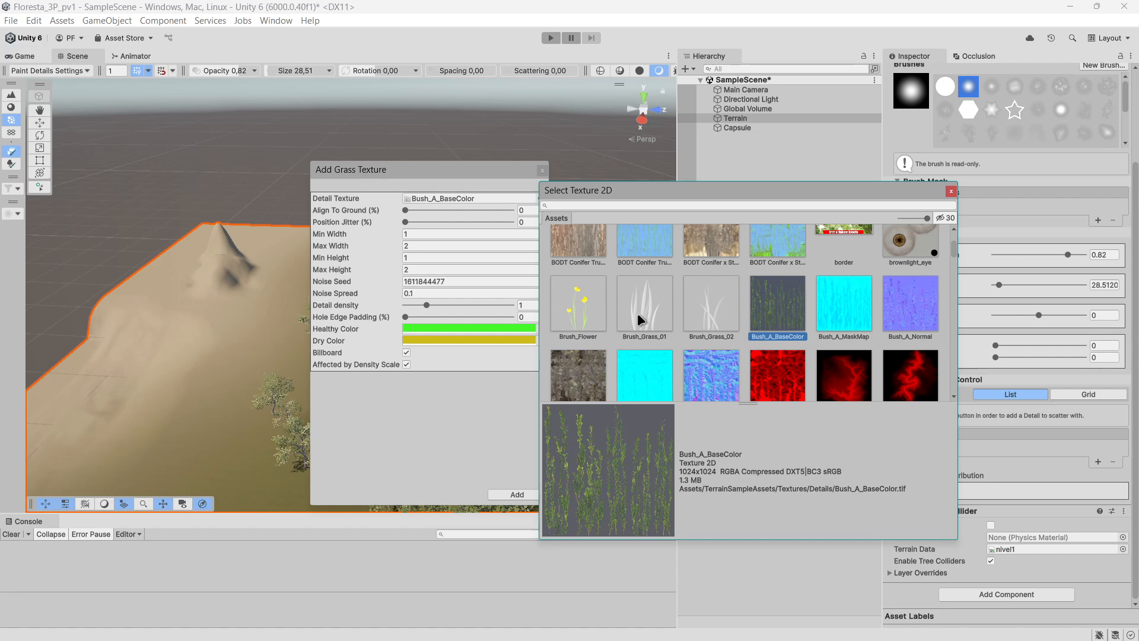
click(637, 312)
click(770, 312)
click(620, 323)
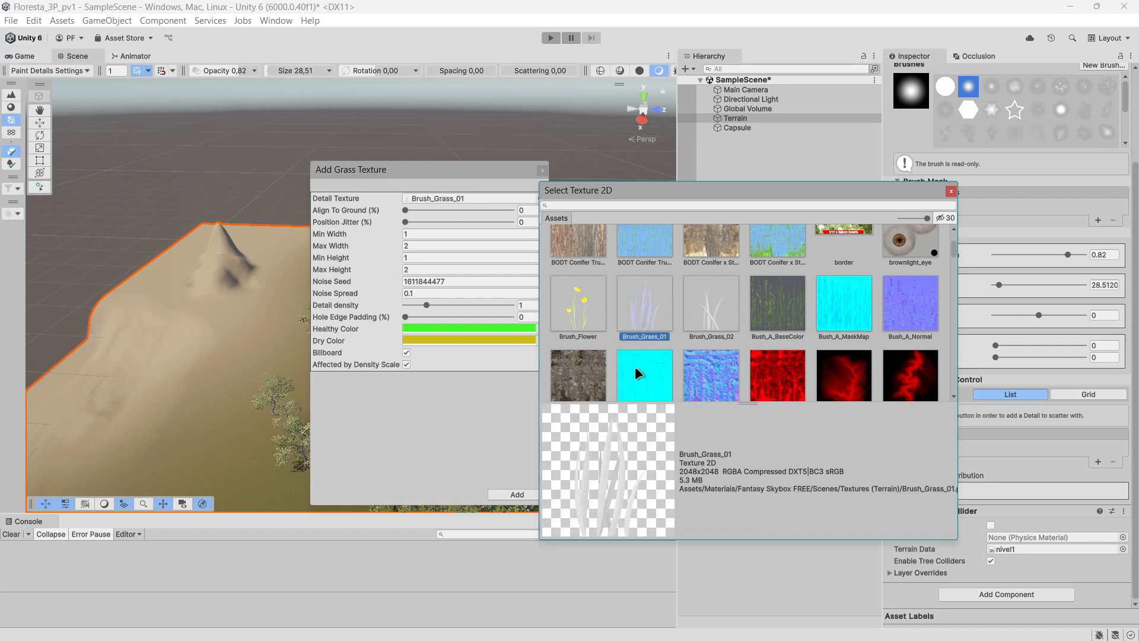
click(578, 304)
click(632, 305)
double_click(646, 311)
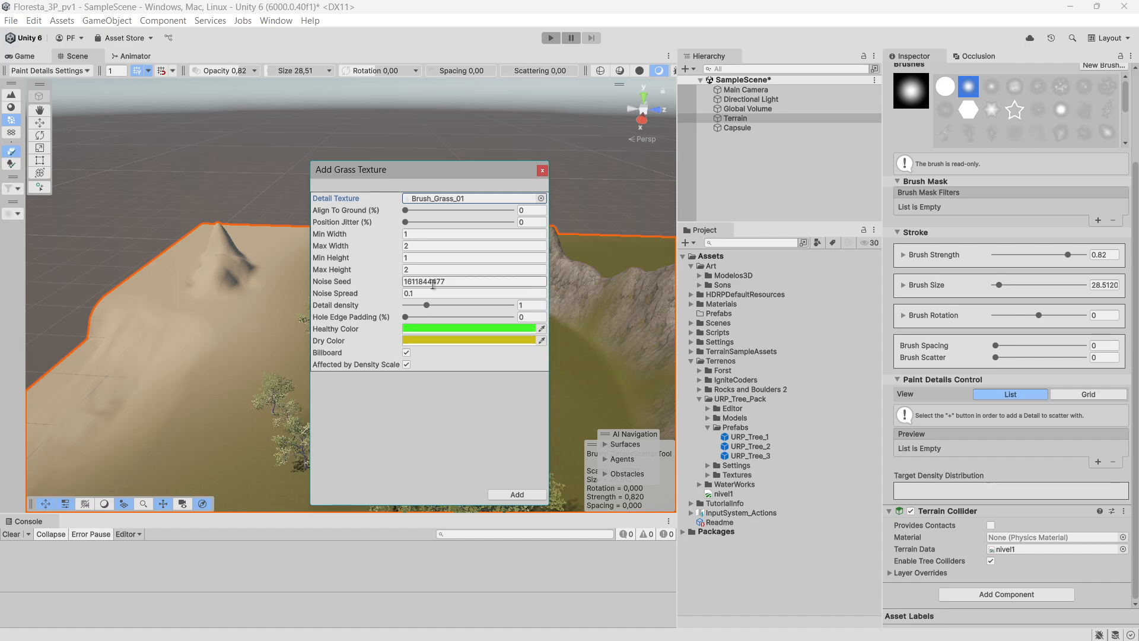
Set the grass detail's width and height ranges both to 0.3 minimum and 1 maximum, and add it to the terrain.
click(435, 235)
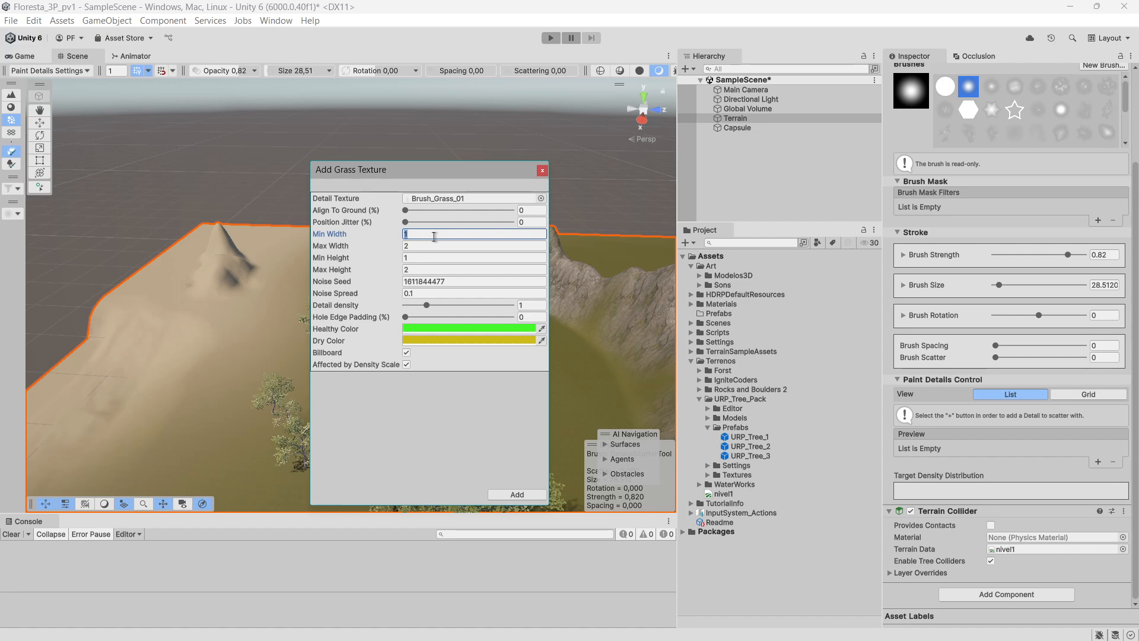
text(0.3)
key(Tab)
text(1)
key(Tab)
text(0.3)
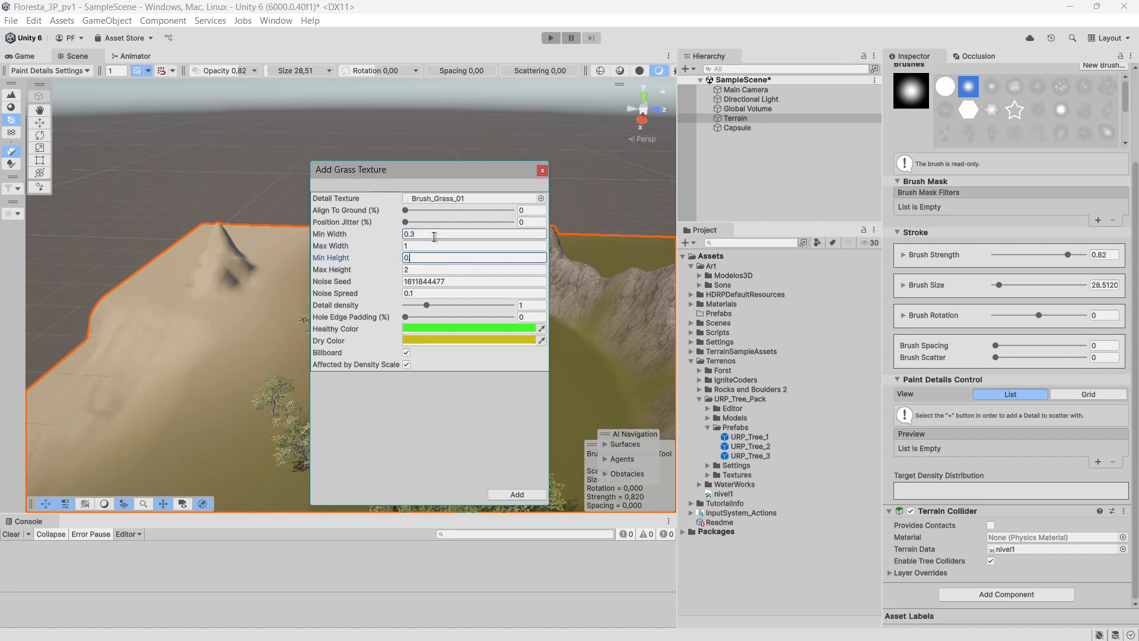
key(Tab)
text(0)
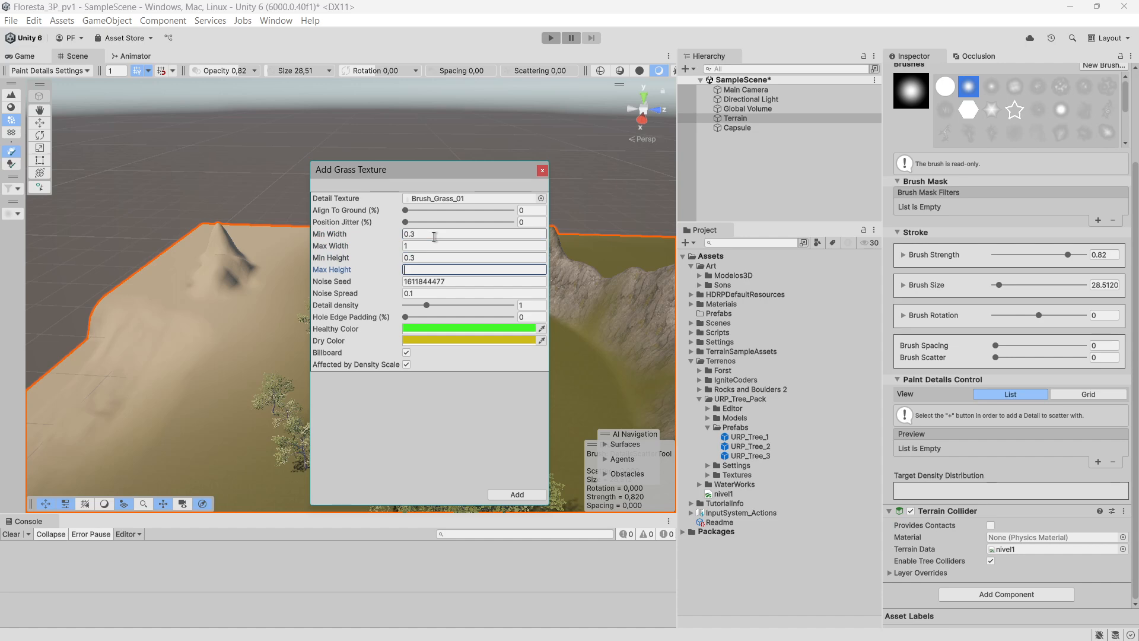
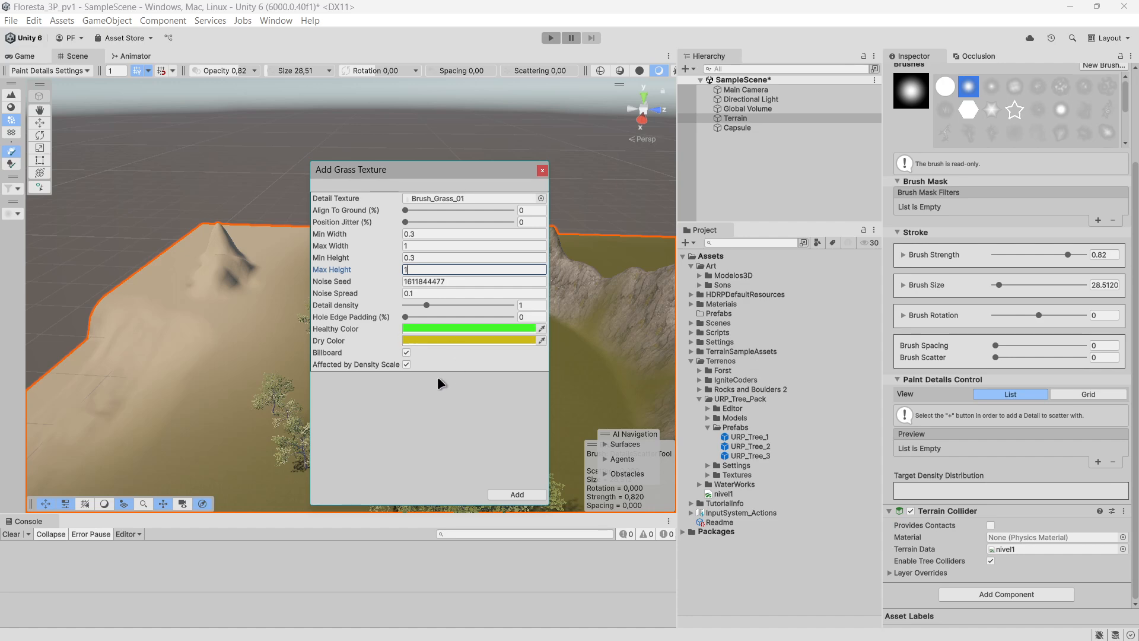
click(505, 493)
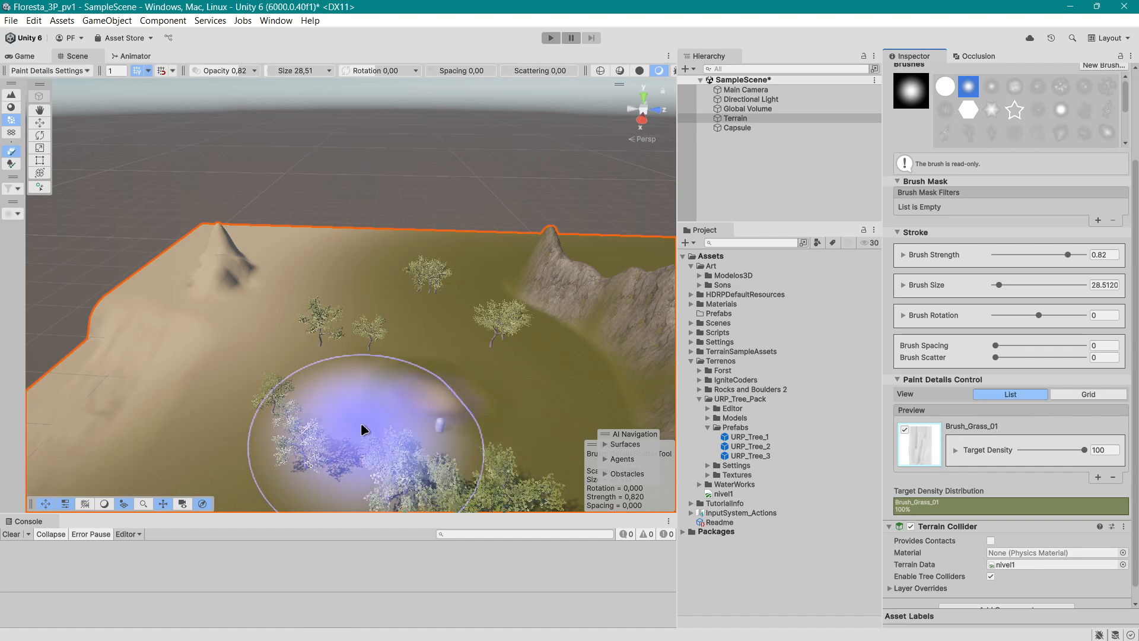
Start a second Grass Texture detail and assign Brush_Flower as its detail texture.
click(1098, 478)
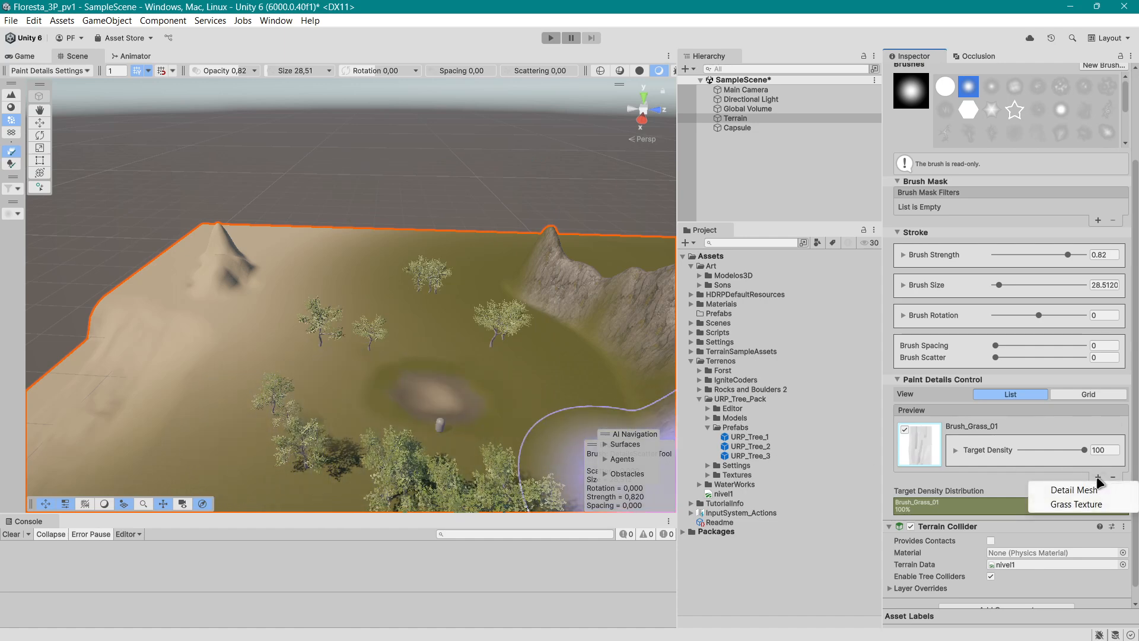
click(1068, 503)
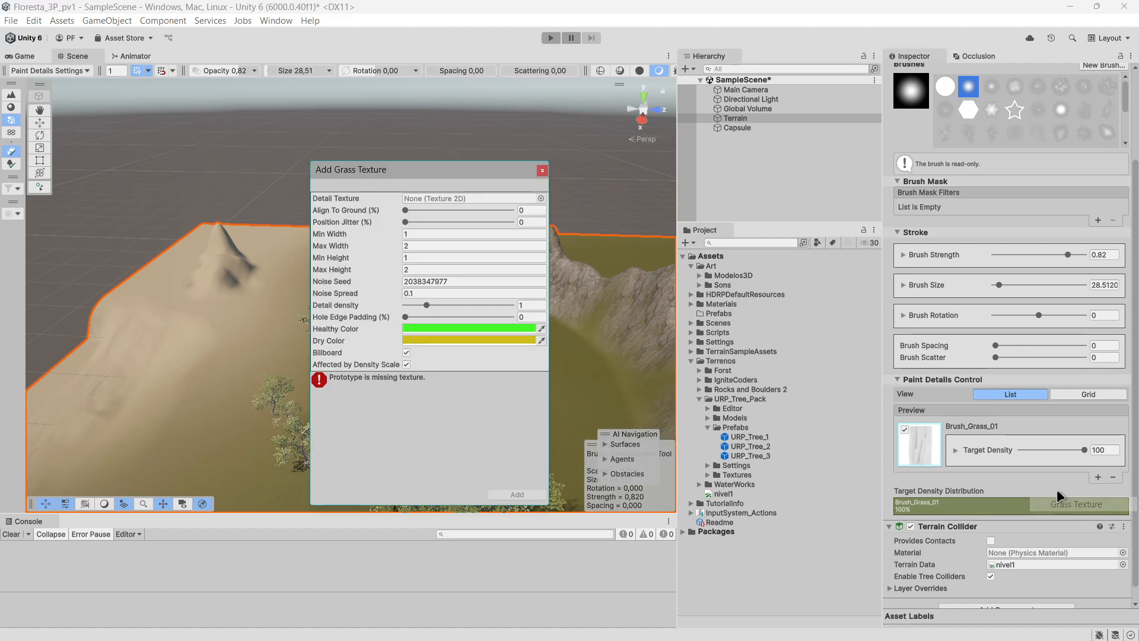
click(540, 198)
scroll(720, 311, down, 2)
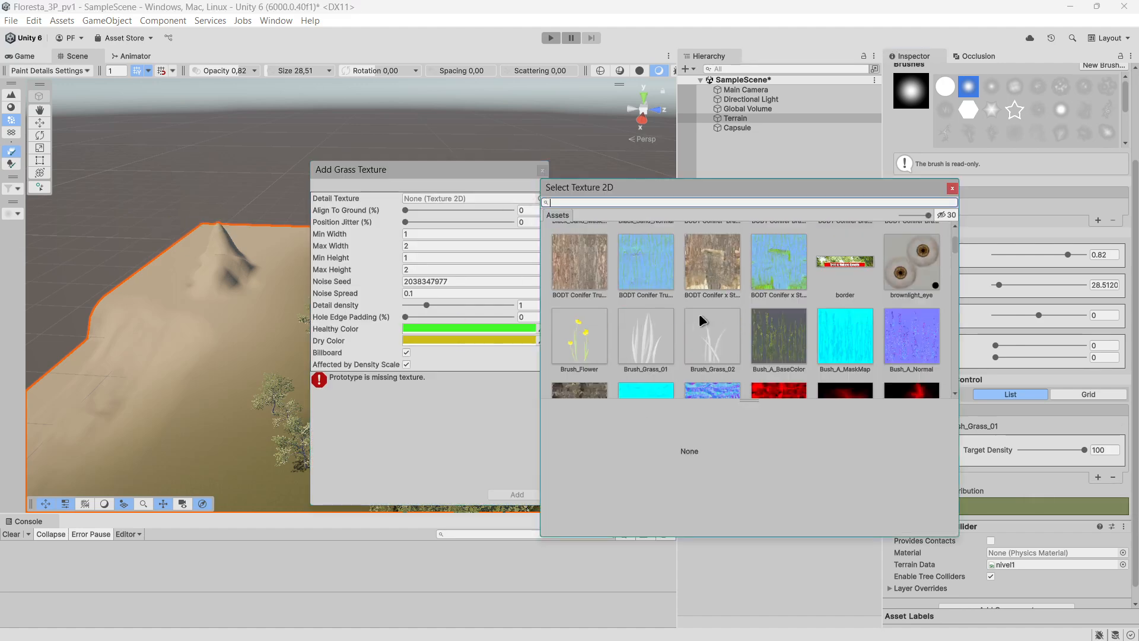
double_click(590, 331)
Set the flower detail's width and height ranges both to 0.3 minimum and 1 maximum, and add it to the terrain.
click(425, 234)
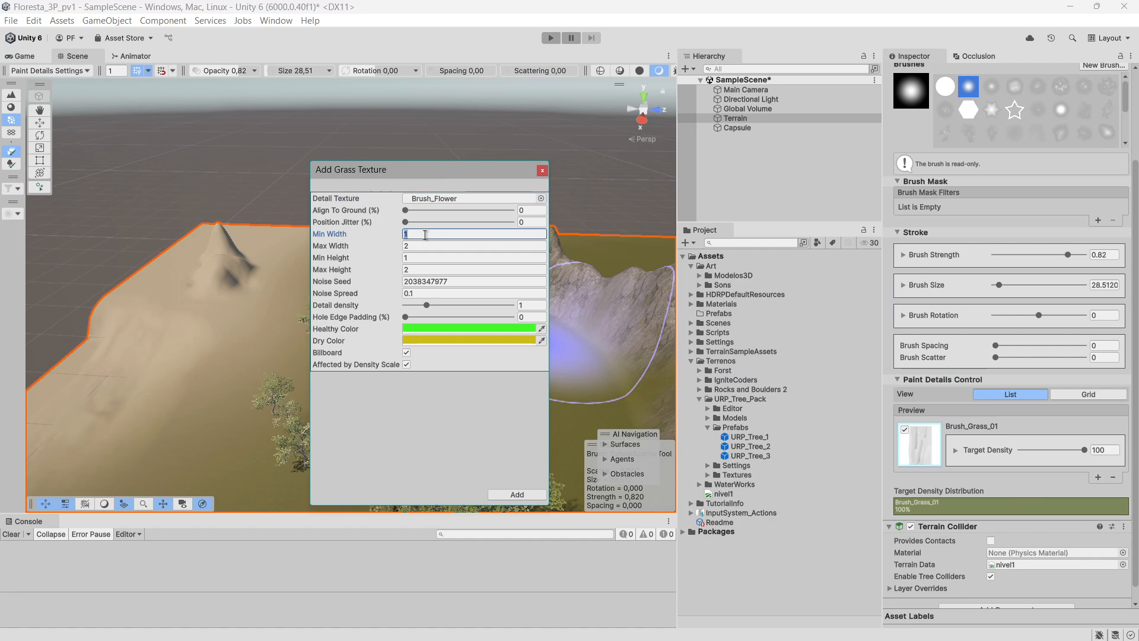
text(0.3)
key(Tab)
text(12)
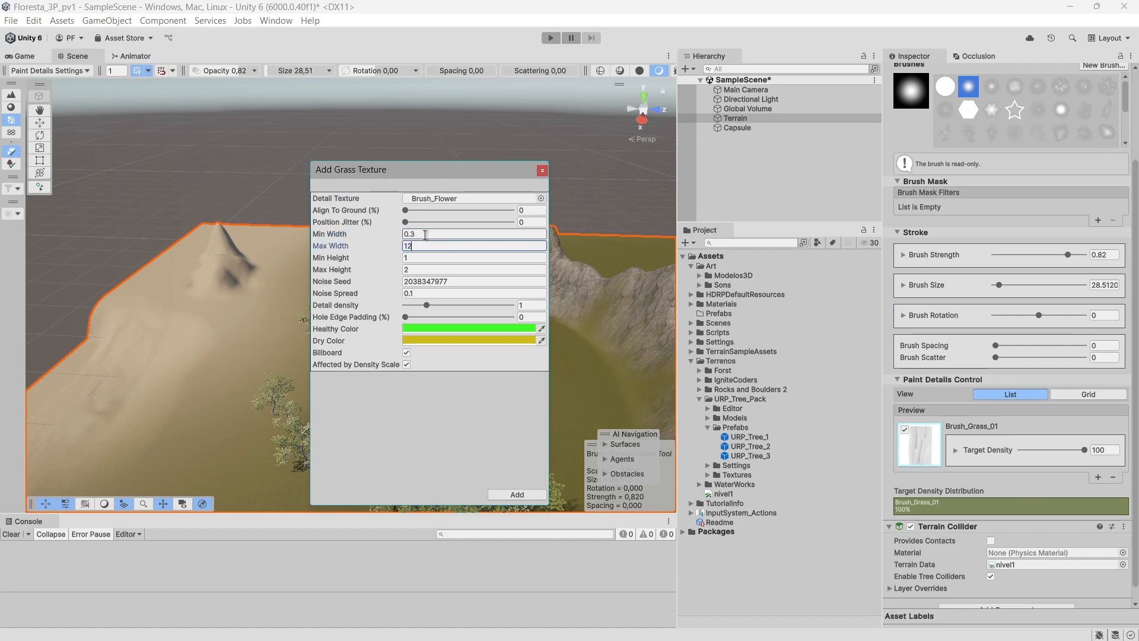
key(BackSpace)
key(Tab)
text(0.3)
key(Tab)
text(1)
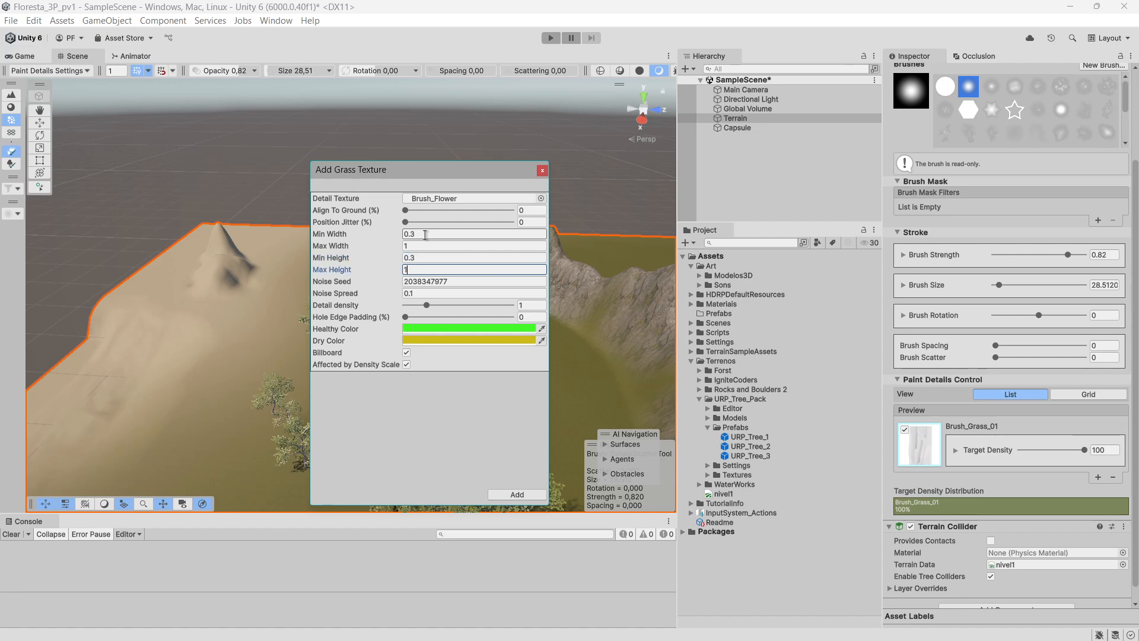
click(516, 494)
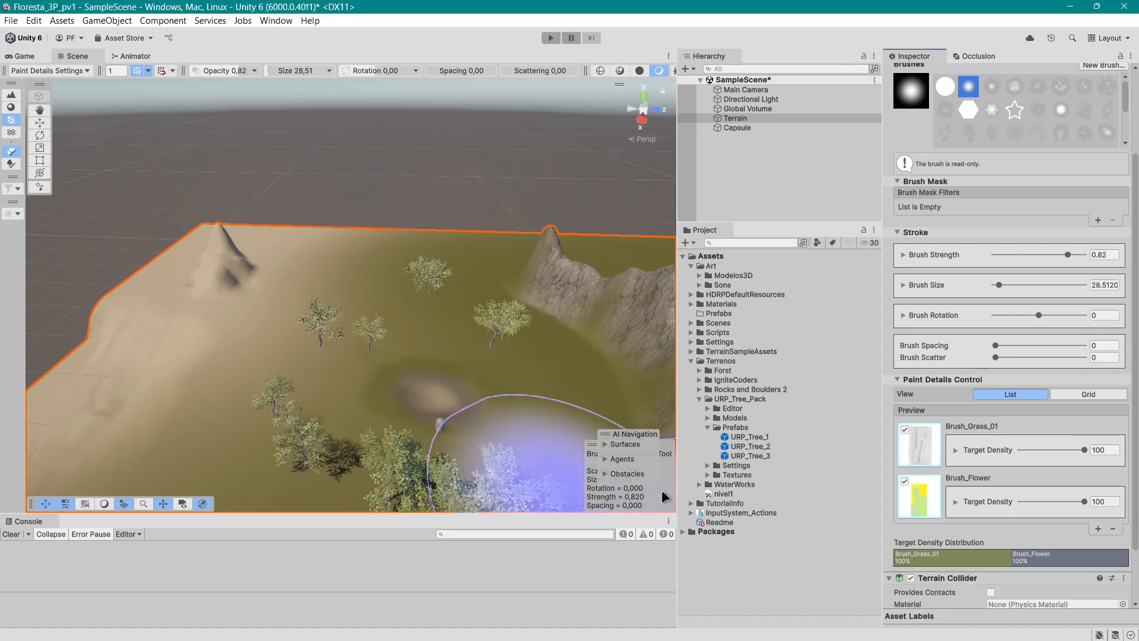
Make Brush_Grass_01 the only active detail and paint grass beside the tree between the clearing and the rock ridge.
click(928, 381)
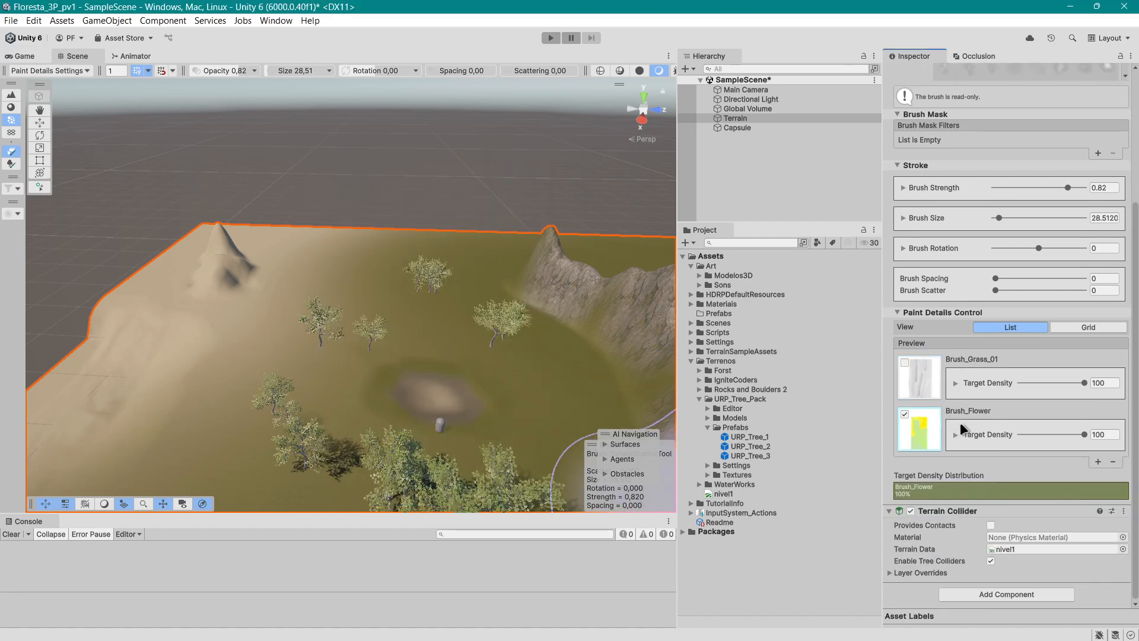
click(917, 428)
click(934, 383)
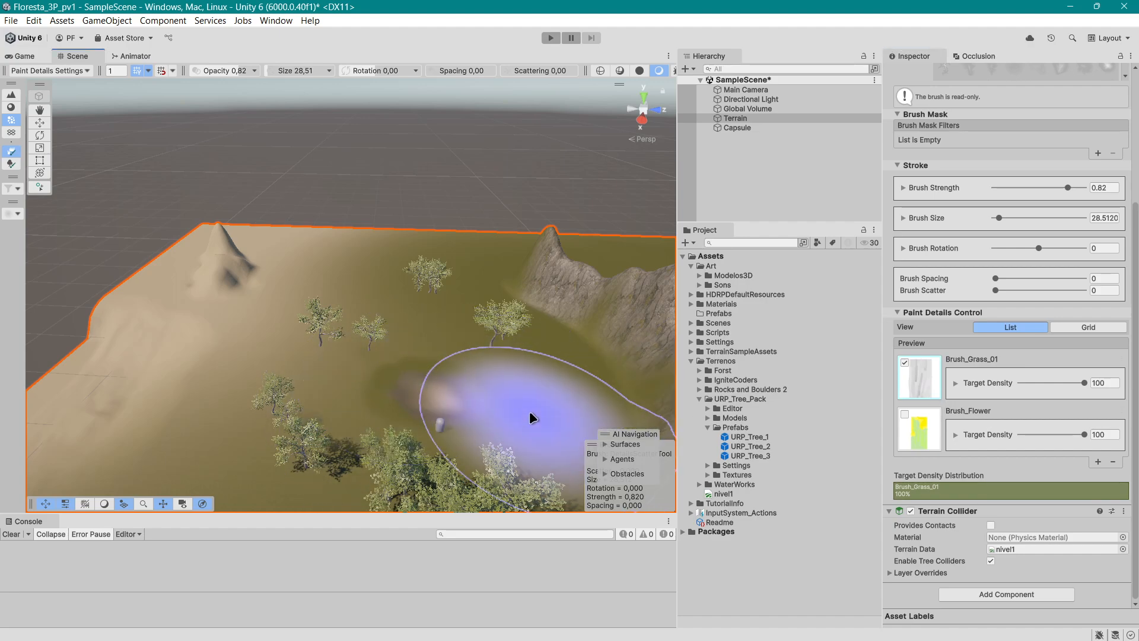
scroll(522, 403, up, 2)
scroll(523, 403, up, 2)
alt+drag(389, 389, 520, 384)
scroll(473, 379, up, 1)
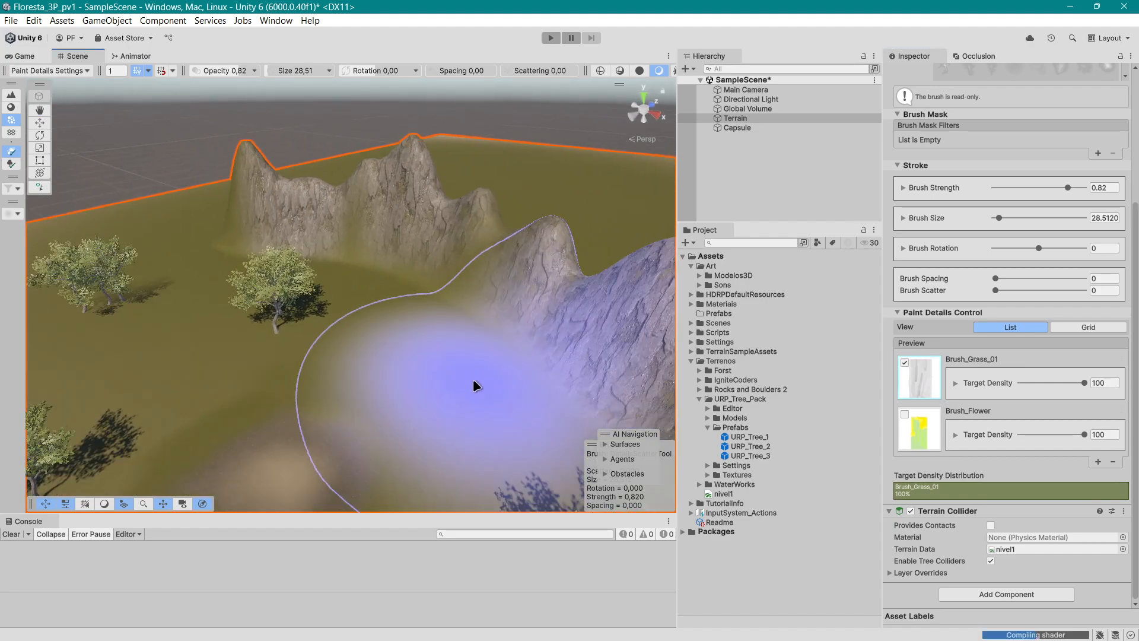
middle_drag(472, 379, 458, 359)
alt+drag(237, 361, 356, 364)
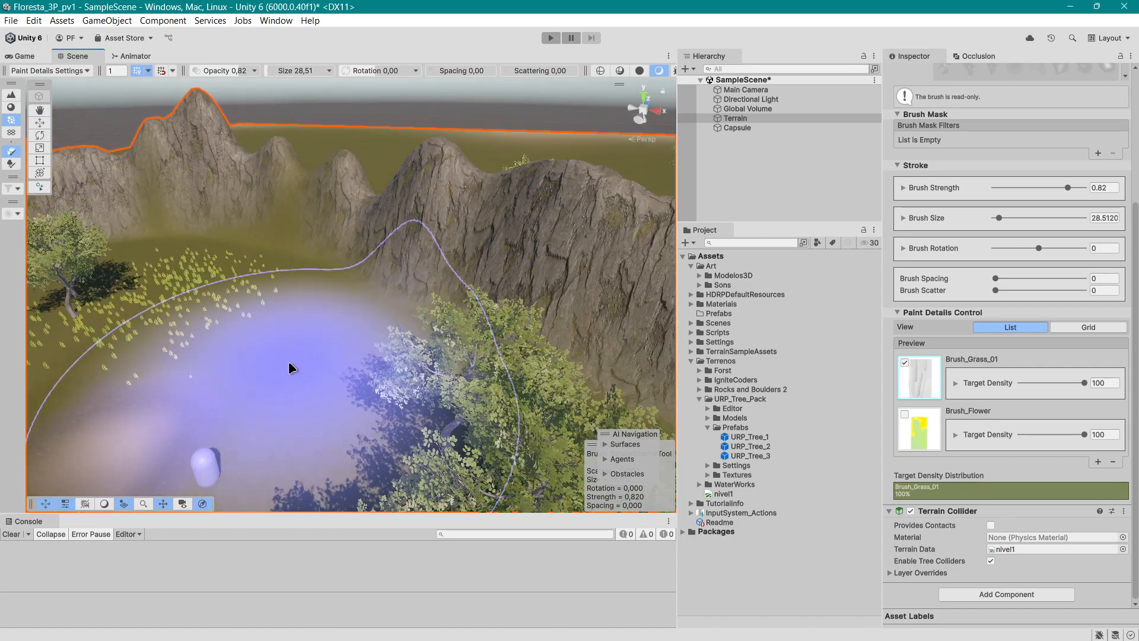
Make Brush_Flower the only active detail and paint flowers next to the grass patch near the clearing's tree.
middle_drag(292, 368, 340, 356)
scroll(382, 350, down, 5)
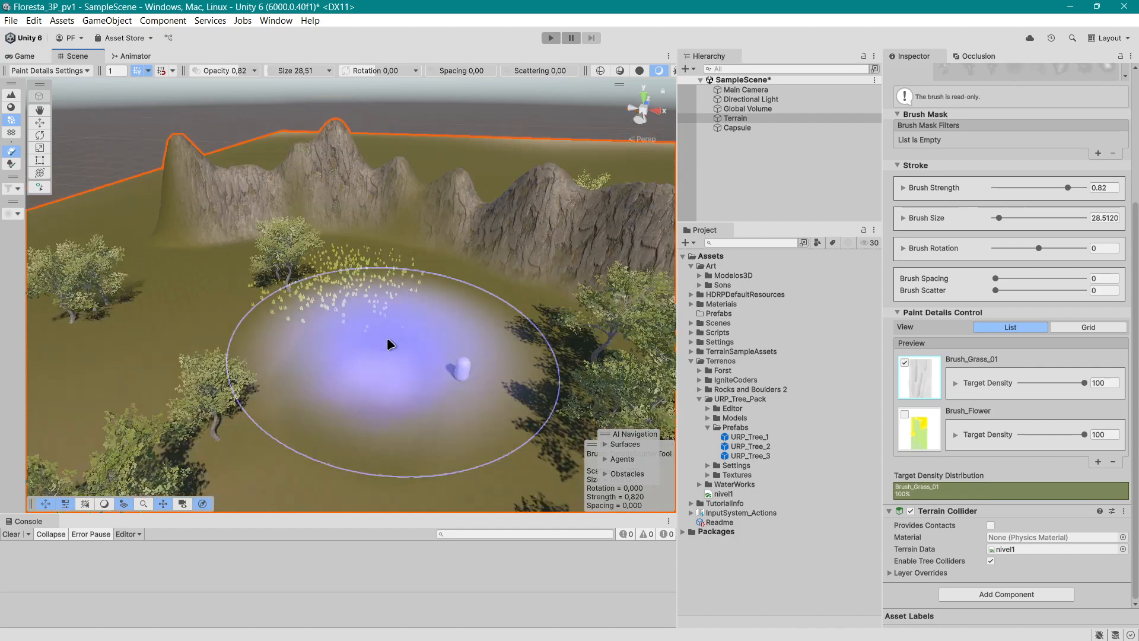
scroll(387, 337, up, 5)
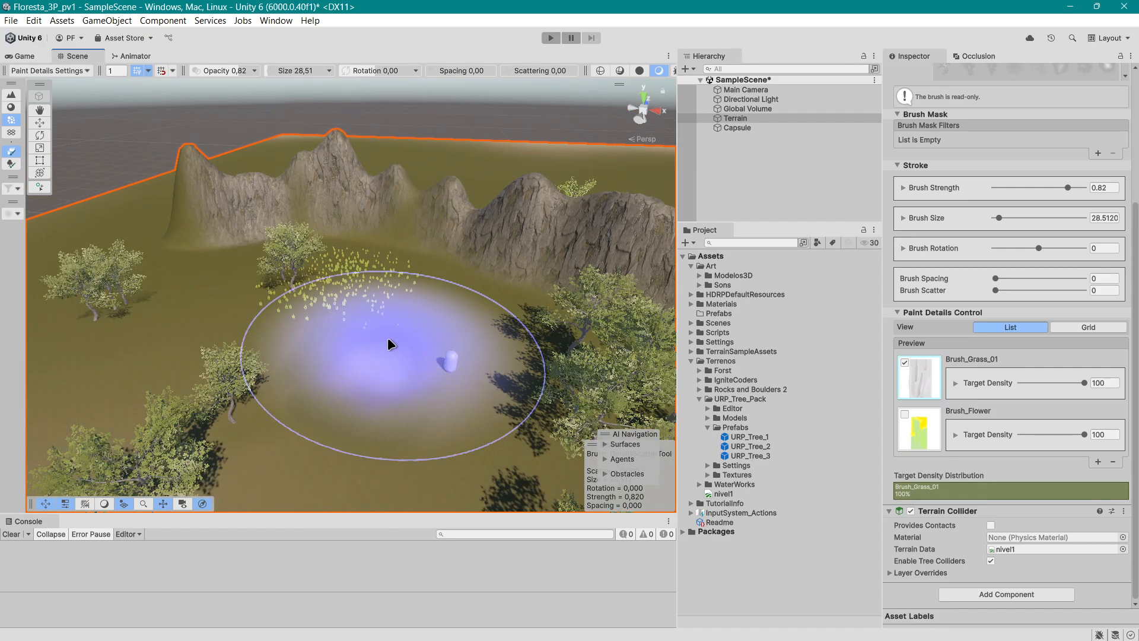
scroll(350, 359, up, 3)
middle_drag(219, 362, 375, 359)
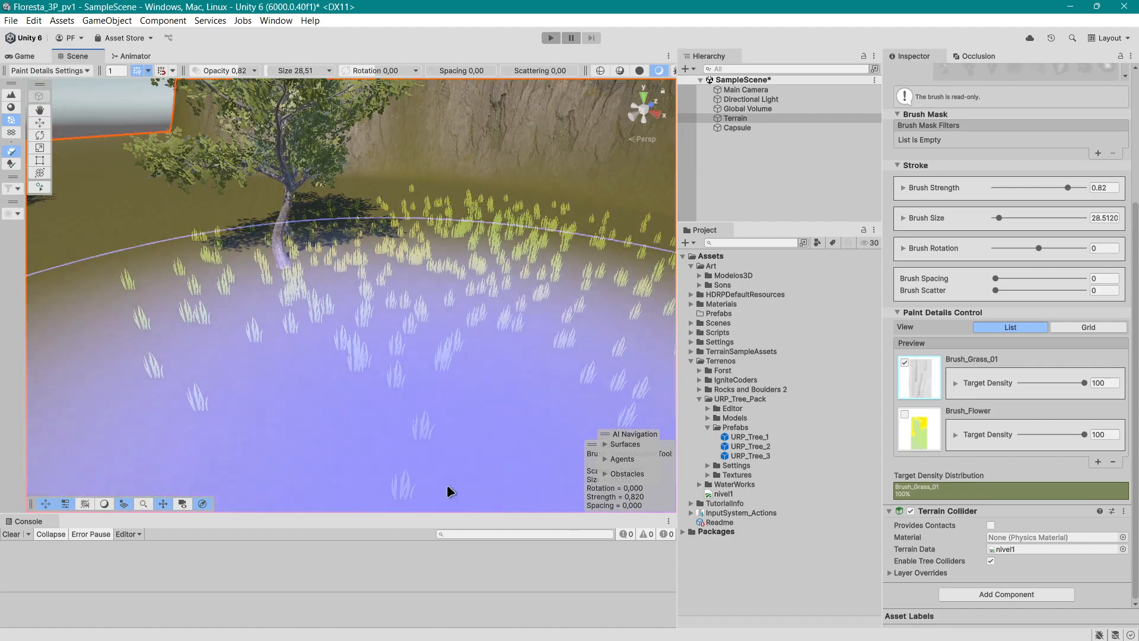
click(904, 414)
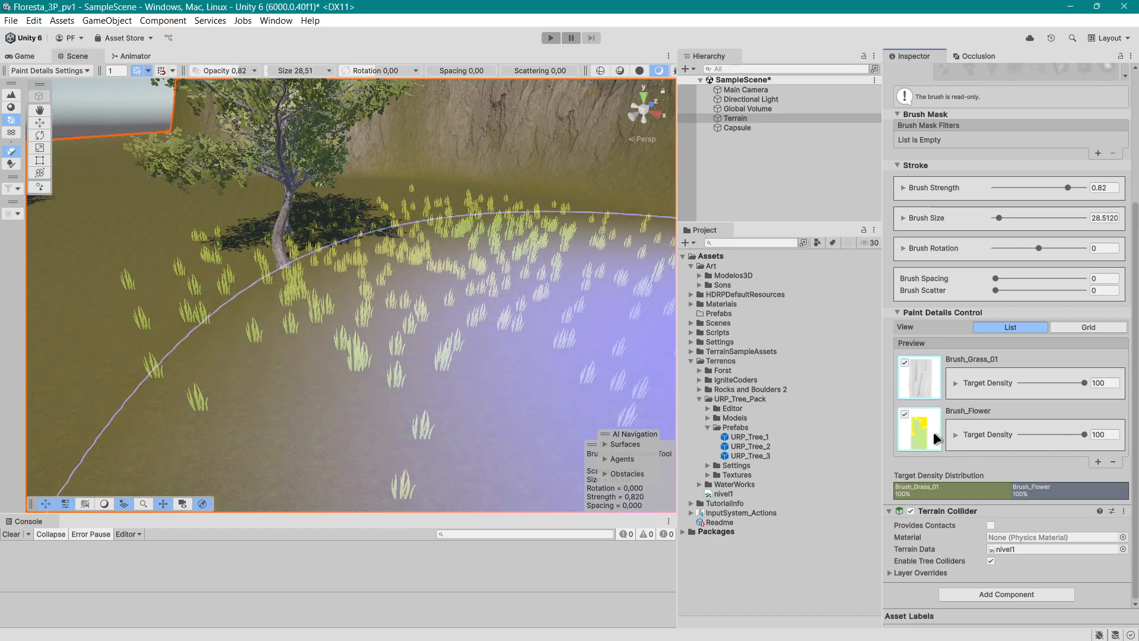
click(905, 362)
mouse_move(664, 377)
mouse_down()
mouse_move(169, 348)
mouse_move(279, 363)
mouse_move(366, 405)
mouse_up()
scroll(365, 401, down, 5)
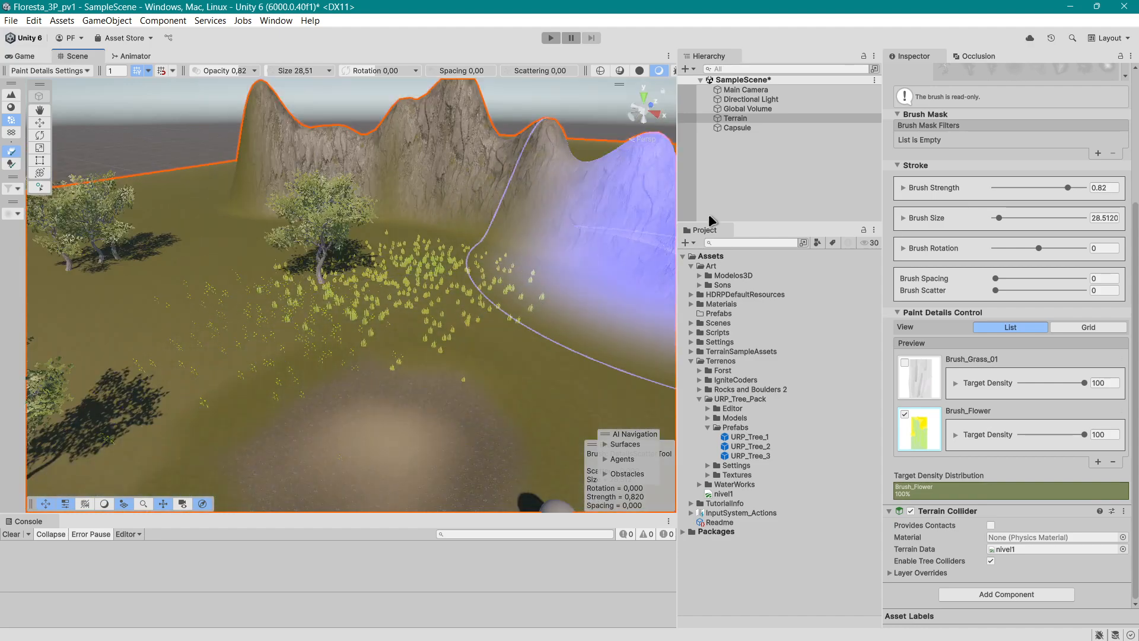
Leave the detail painting tool and examine the painted grass and flowers from near the capsule at ground level.
key(w)
scroll(448, 362, up, 5)
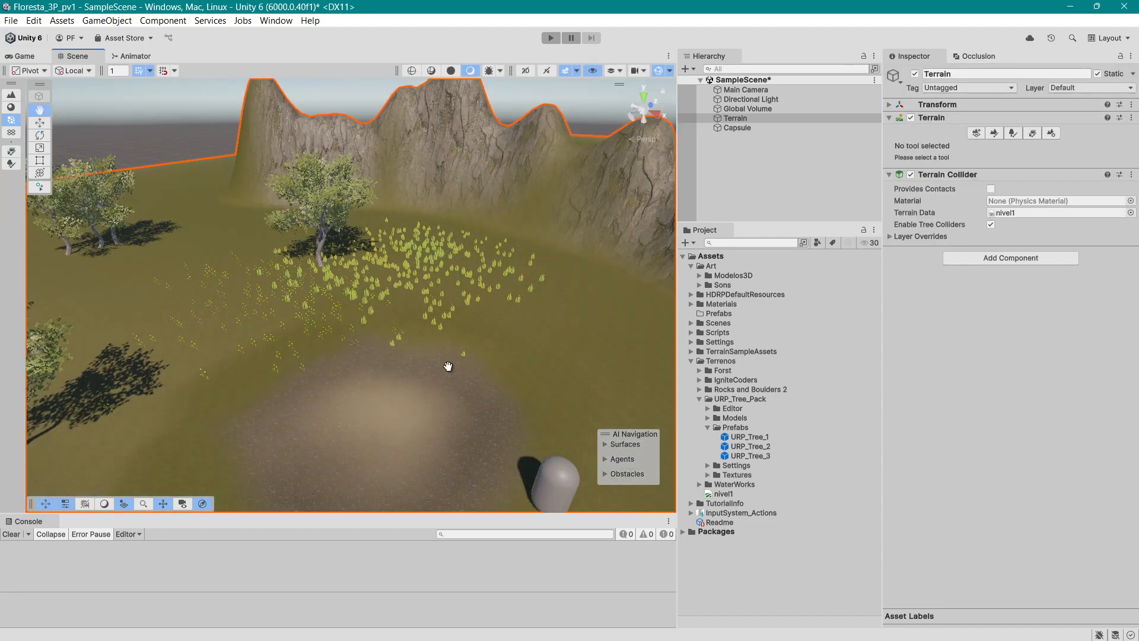
right_drag(450, 326, 522, 329)
scroll(520, 324, down, 3)
scroll(515, 286, up, 4)
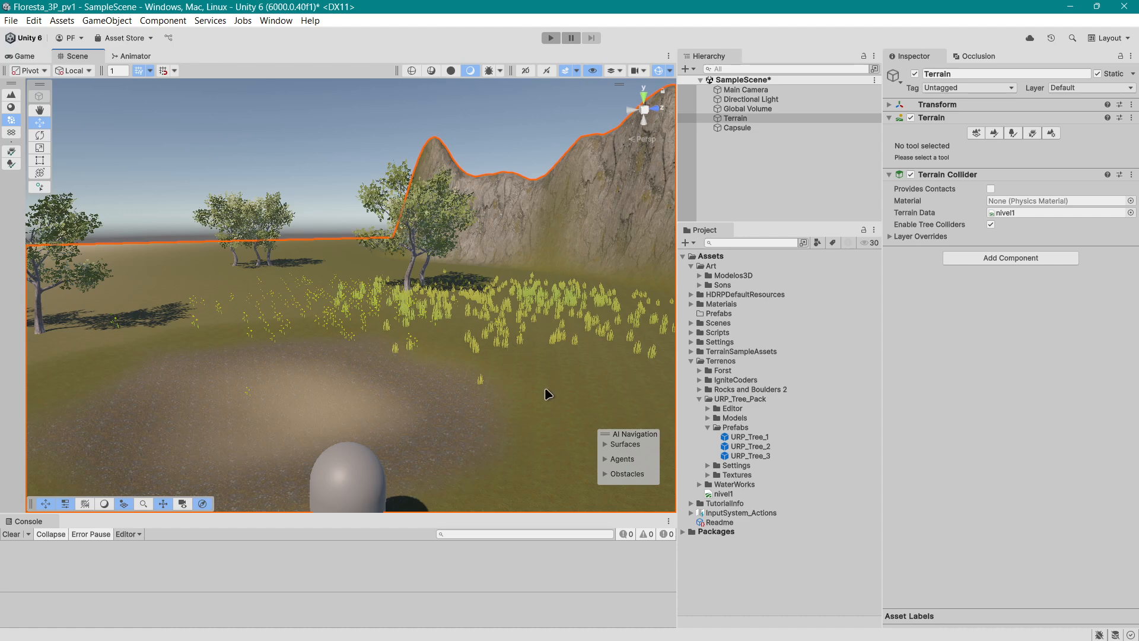
scroll(533, 425, down, 2)
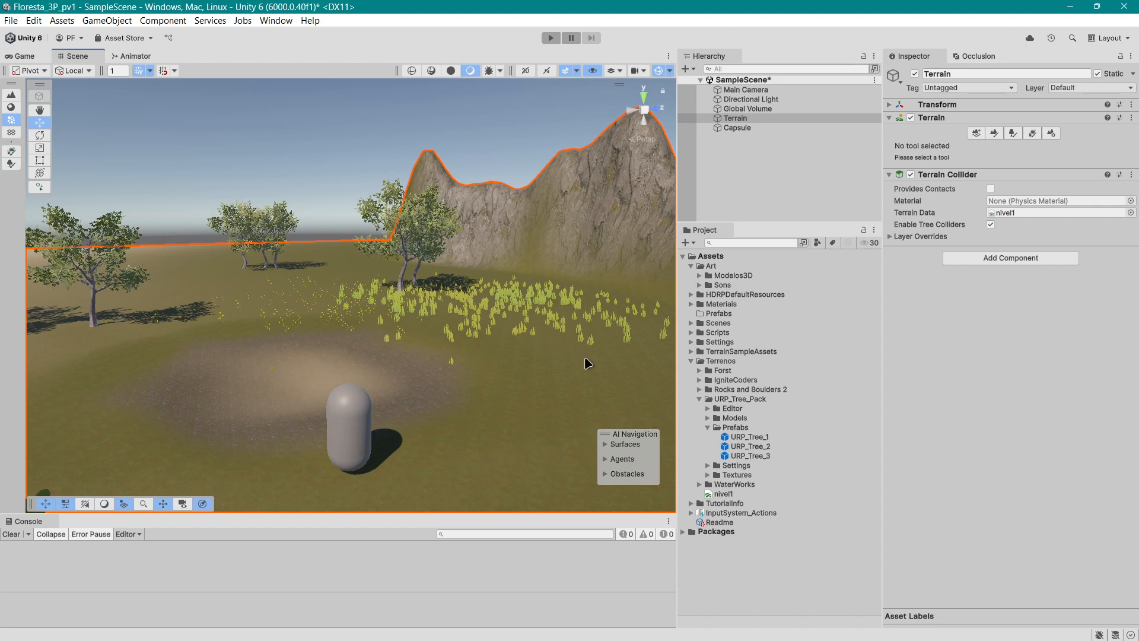
Return to painting terrain details, deselect Brush_Flower, and start a new Detail Mesh.
click(1033, 133)
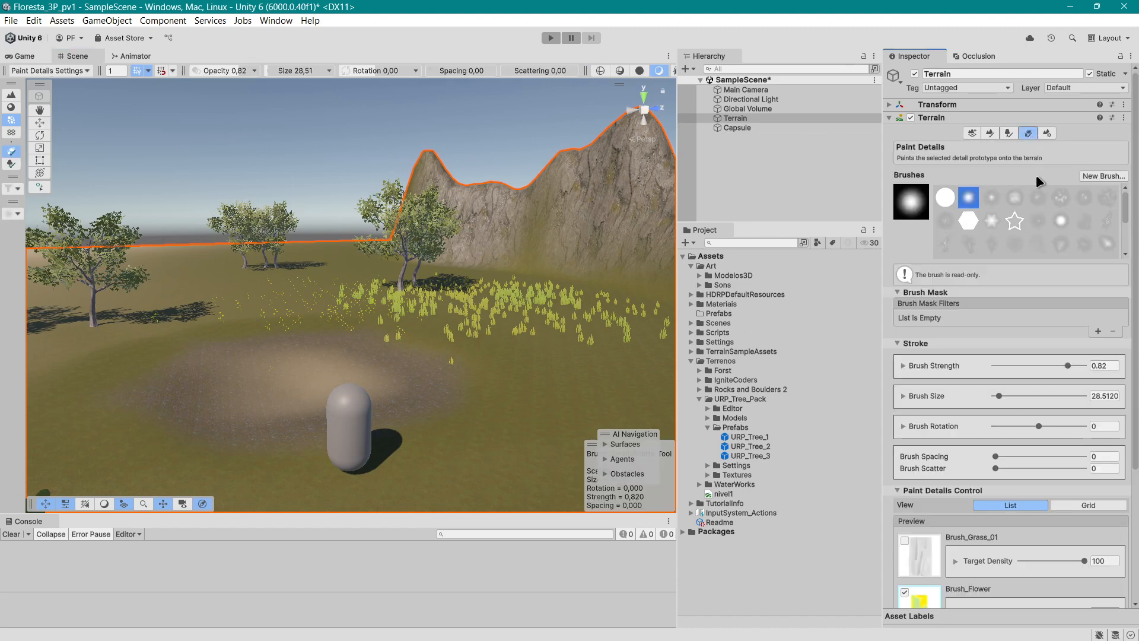
scroll(1050, 469, down, 3)
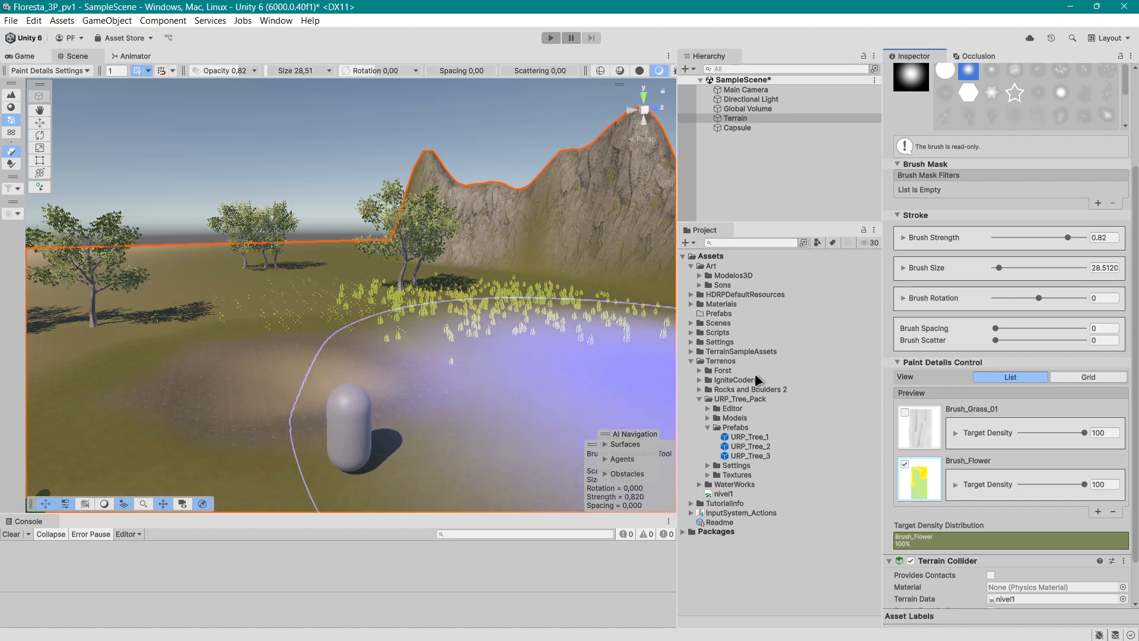
click(905, 464)
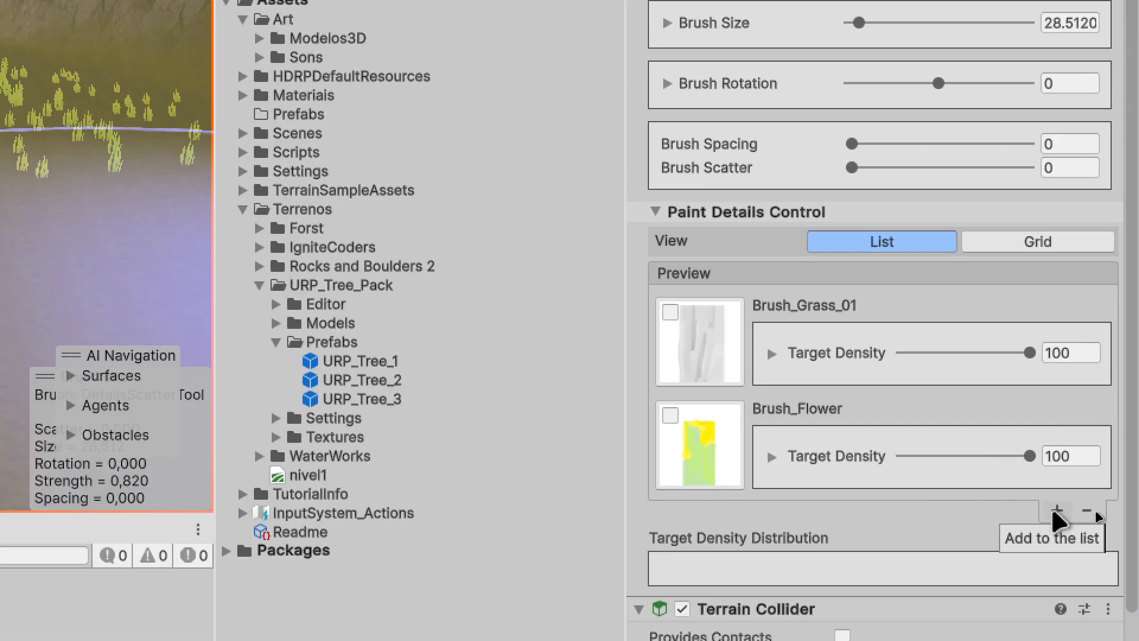
click(1095, 510)
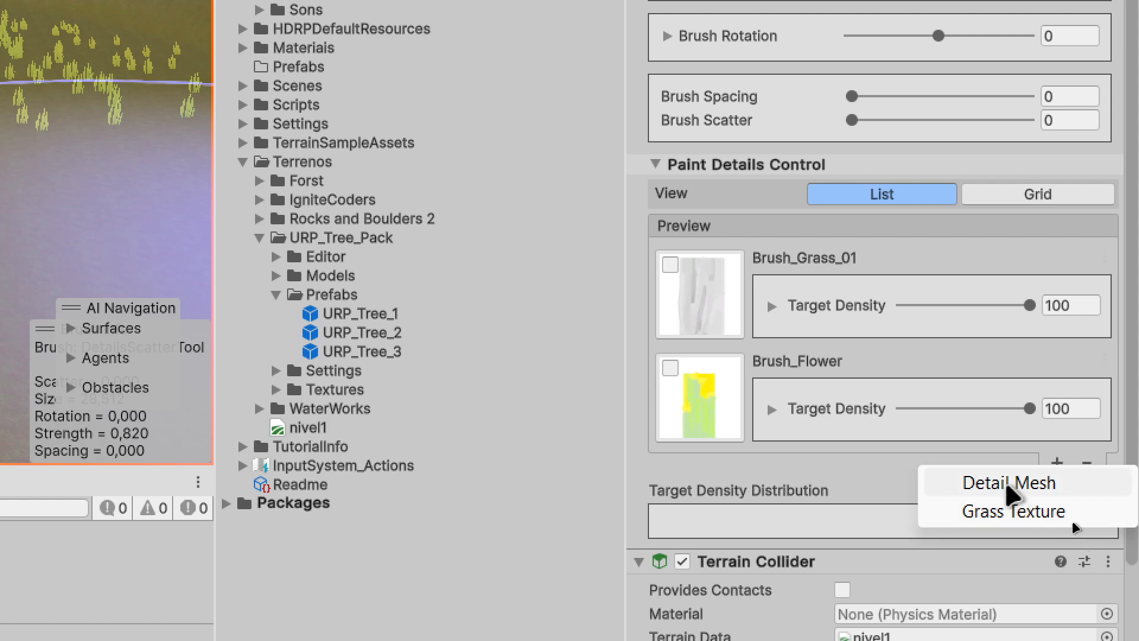
click(1025, 484)
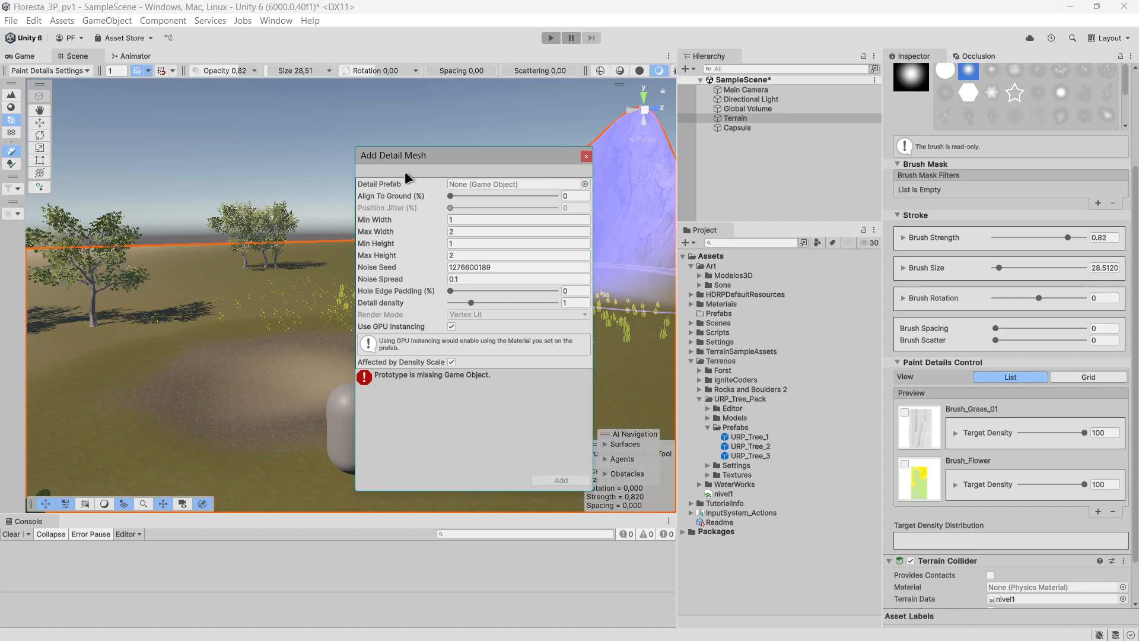
Look through the project's prefabs, assign Bush_A as the detail prefab, and add the mesh to the terrain details.
click(585, 184)
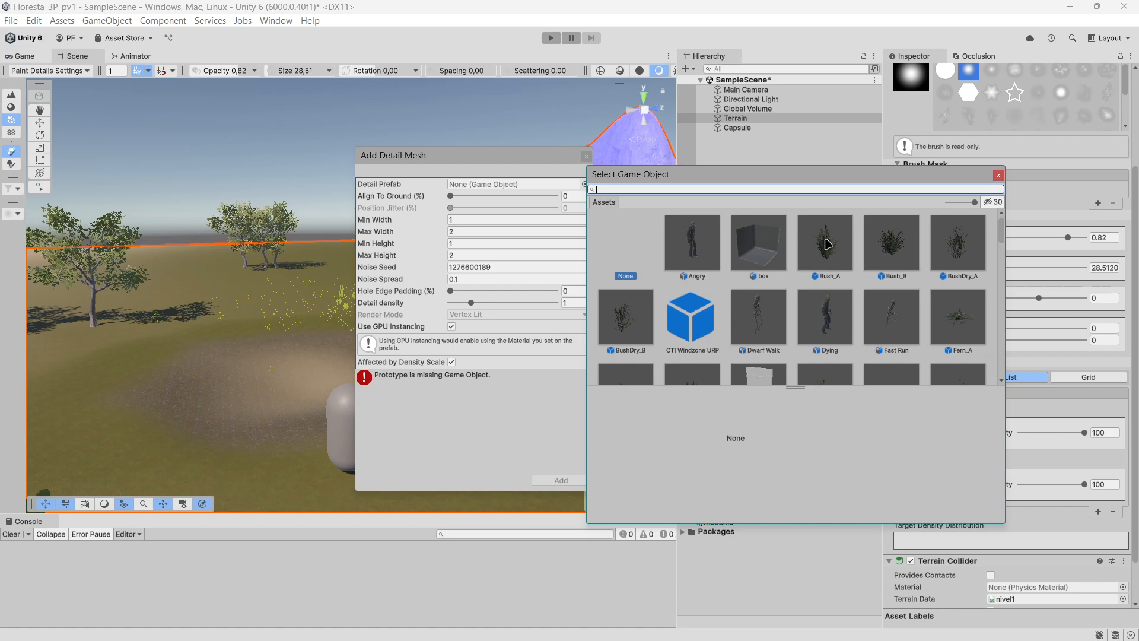
scroll(836, 249, down, 2)
scroll(847, 255, down, 15)
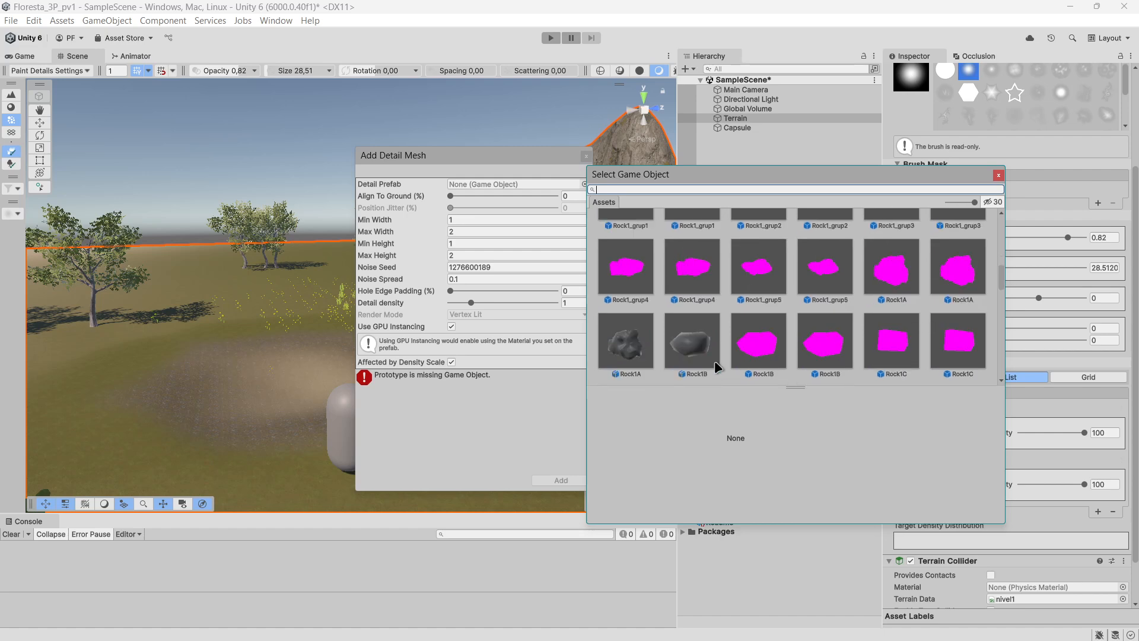
scroll(870, 290, down, 3)
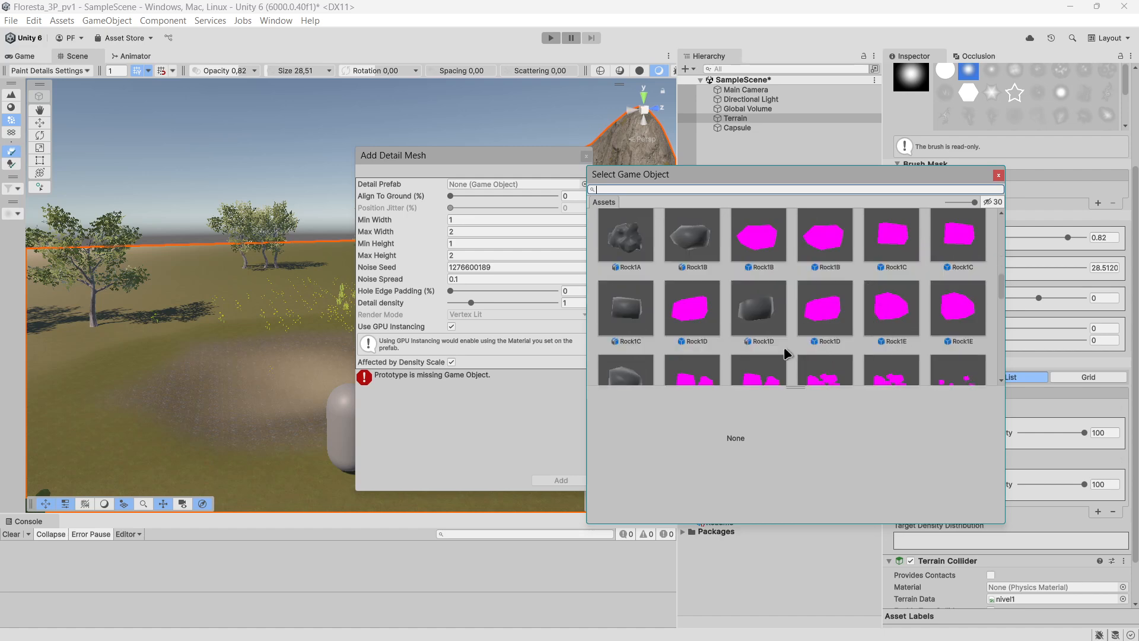
scroll(784, 341, down, 3)
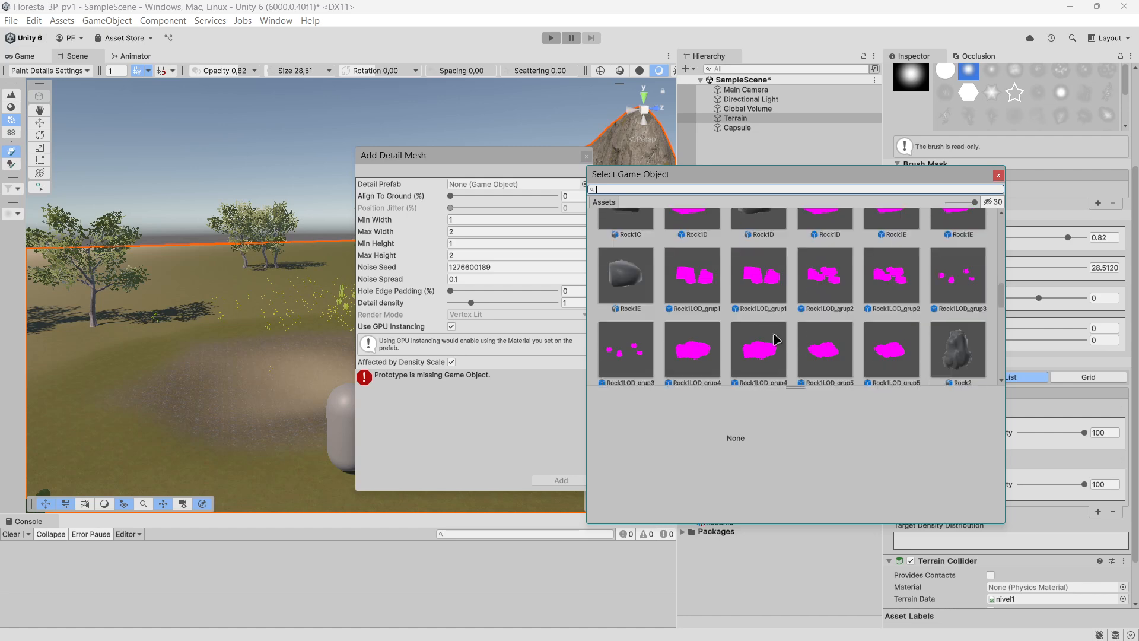
scroll(720, 338, down, 1)
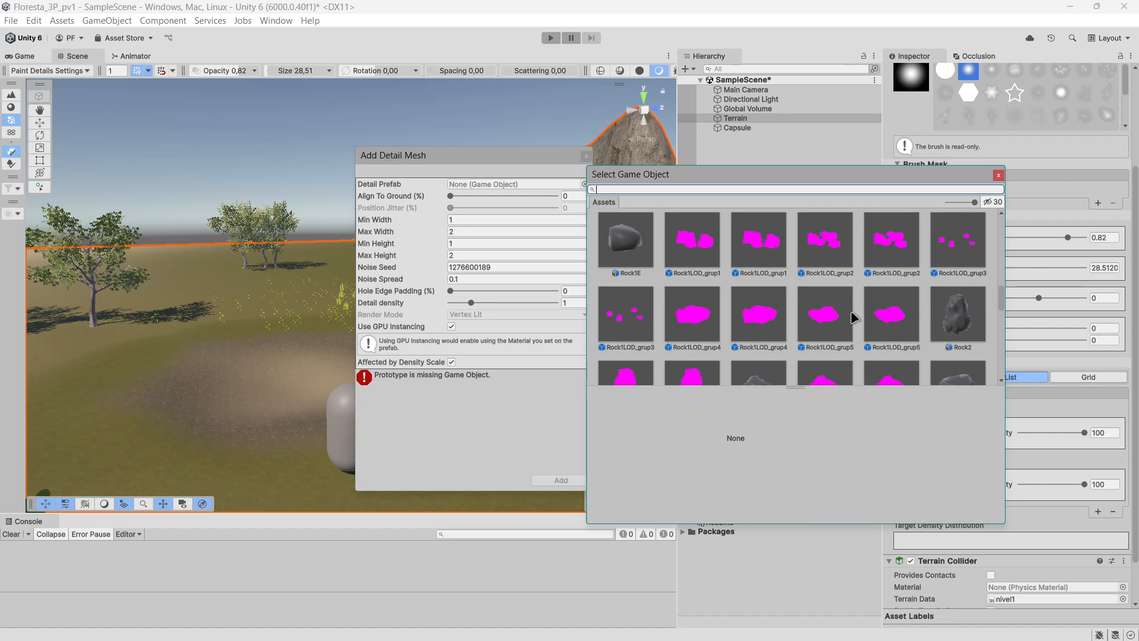
scroll(848, 315, down, 5)
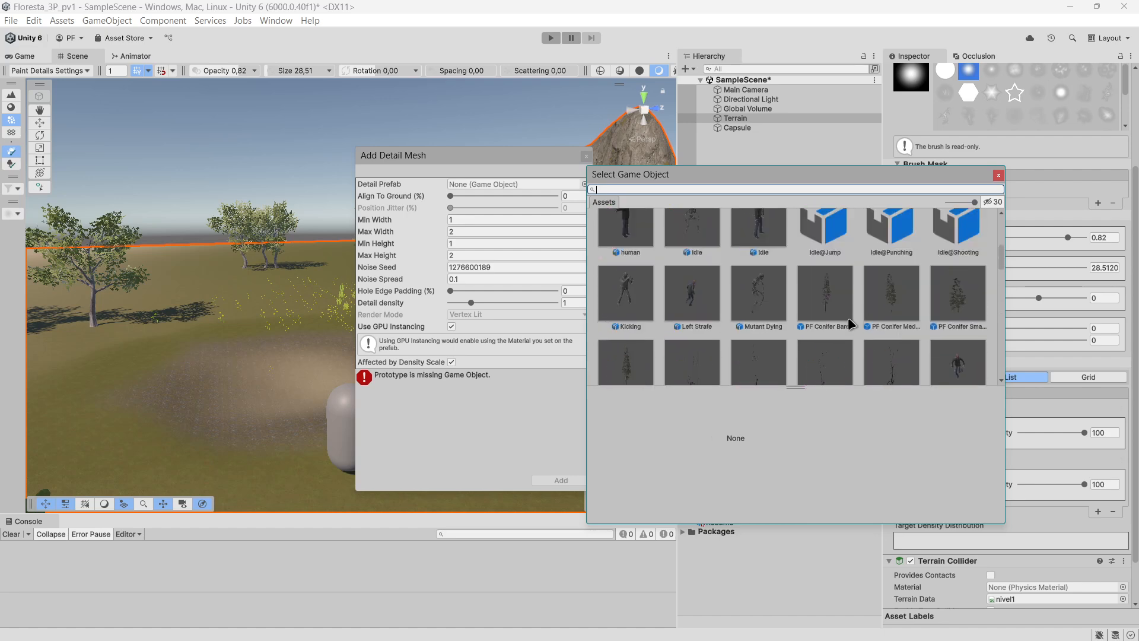
scroll(850, 323, up, 10)
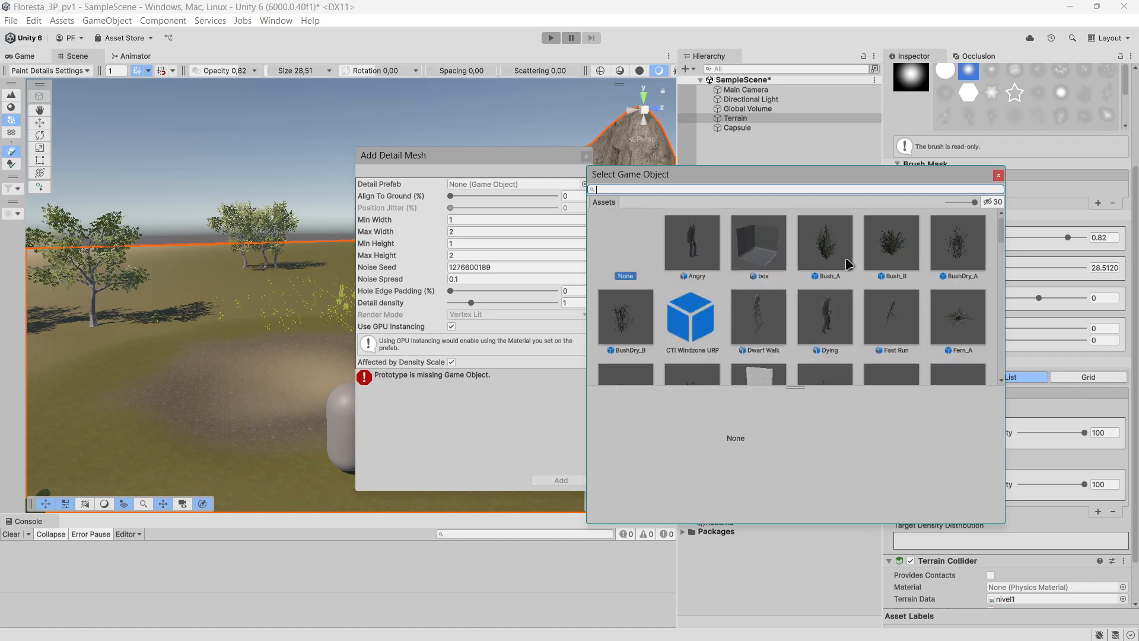
click(839, 233)
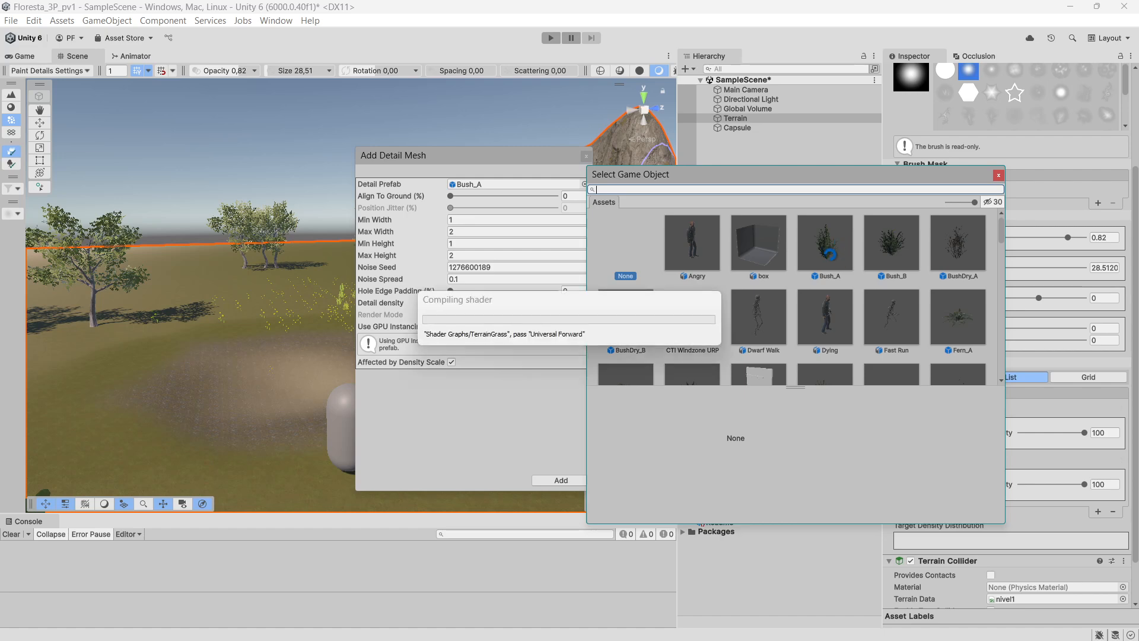
click(830, 261)
double_click(831, 261)
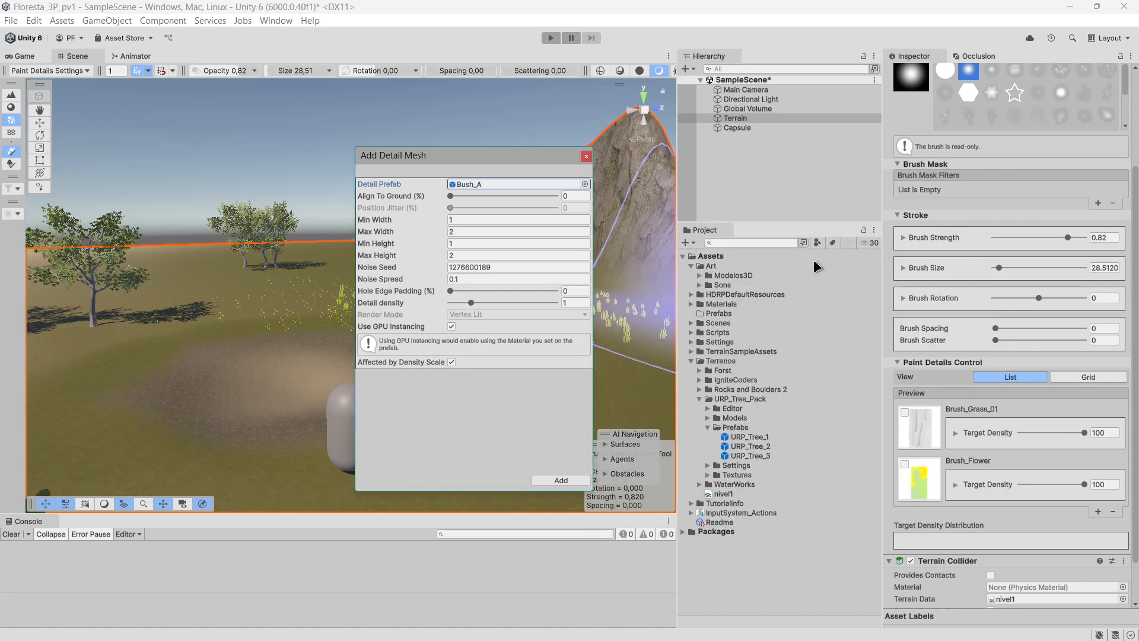
click(560, 480)
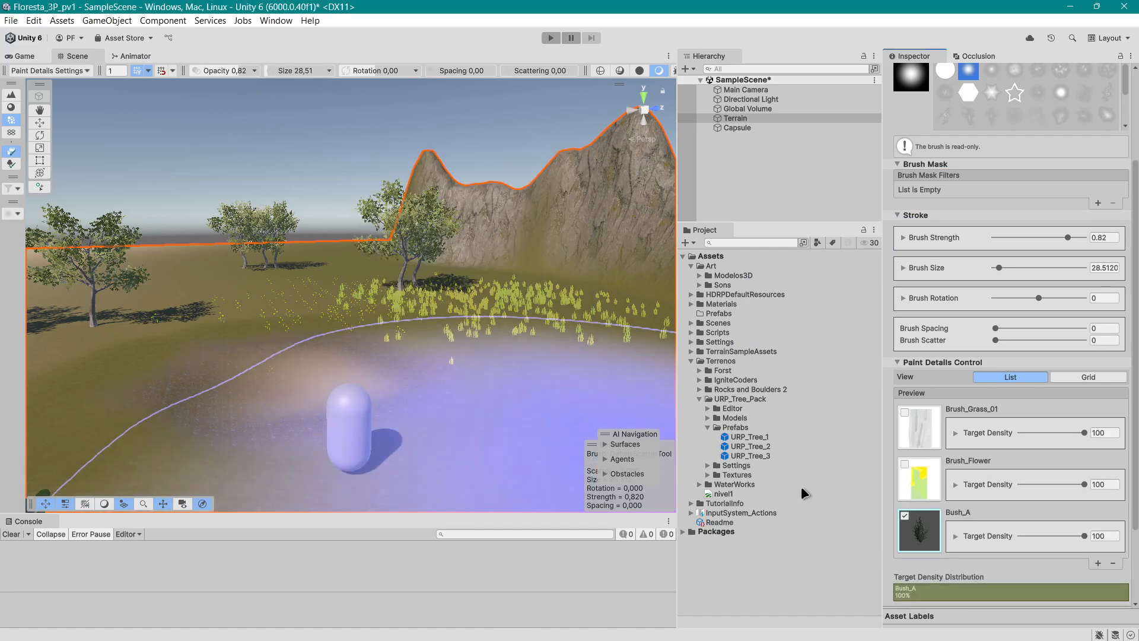
Add another Detail Mesh to the terrain using the Bush_B prefab with its default settings.
click(1098, 561)
click(1075, 572)
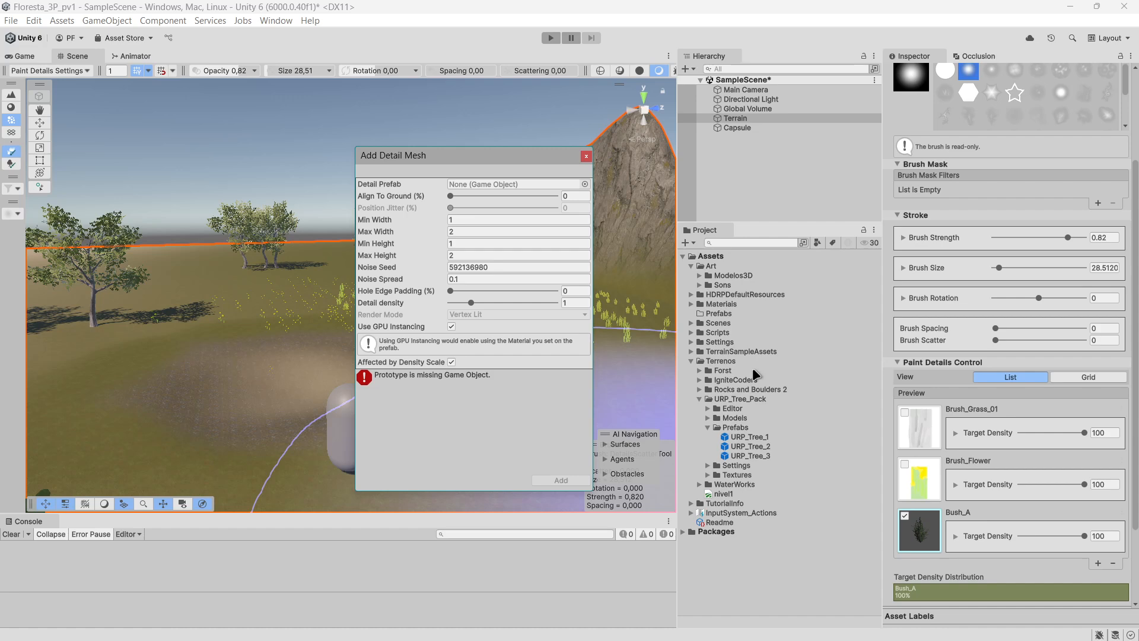
click(584, 184)
double_click(905, 279)
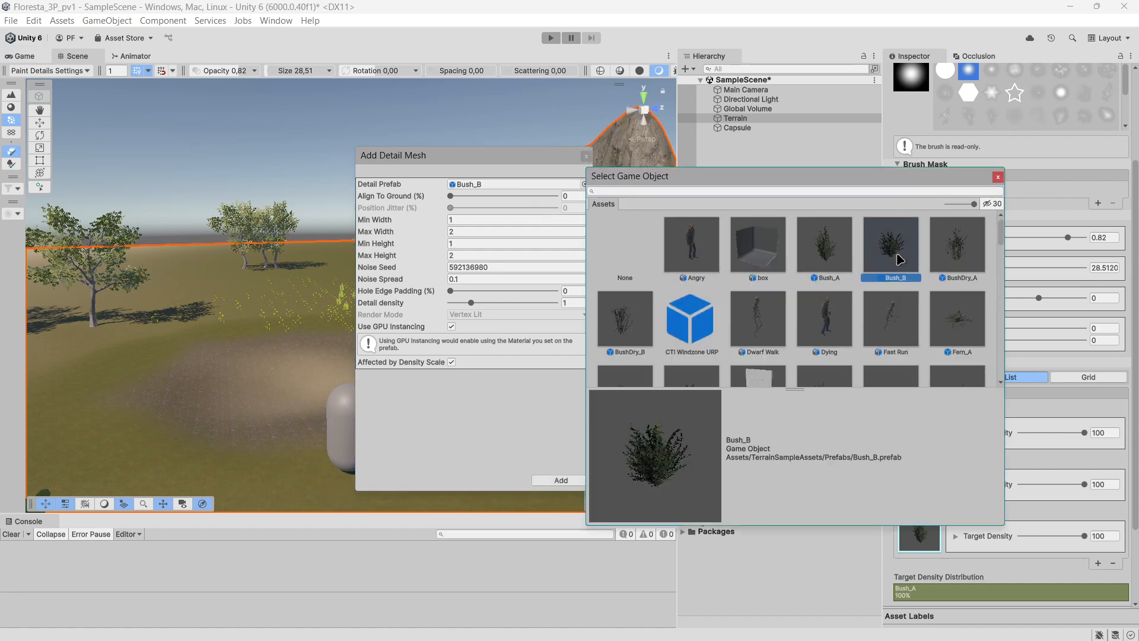
scroll(1064, 508, down, 3)
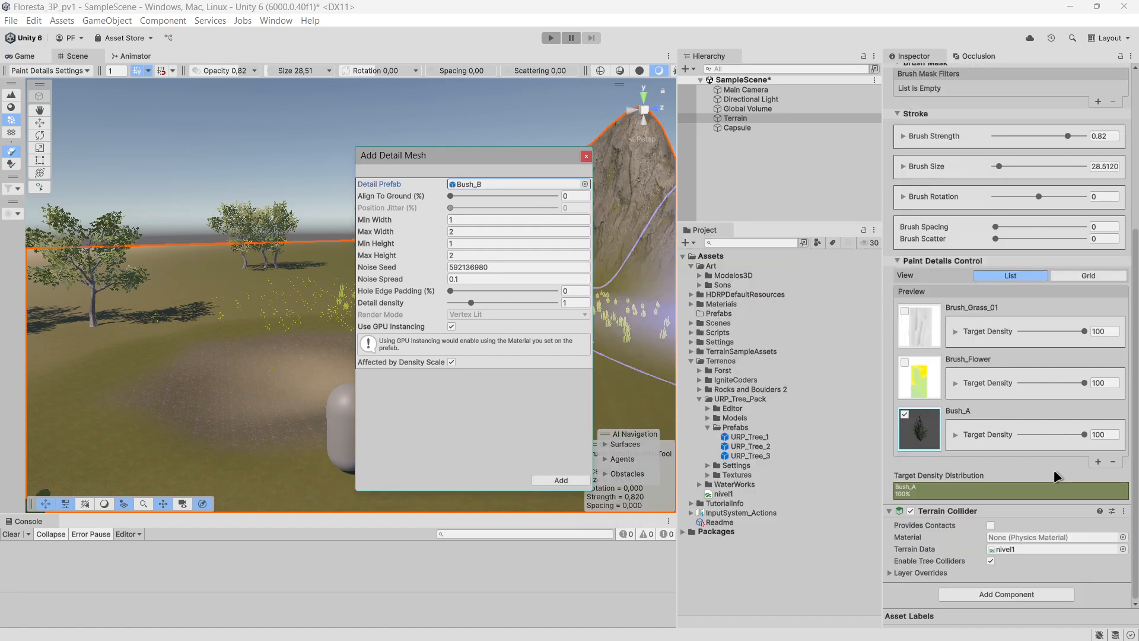
click(561, 480)
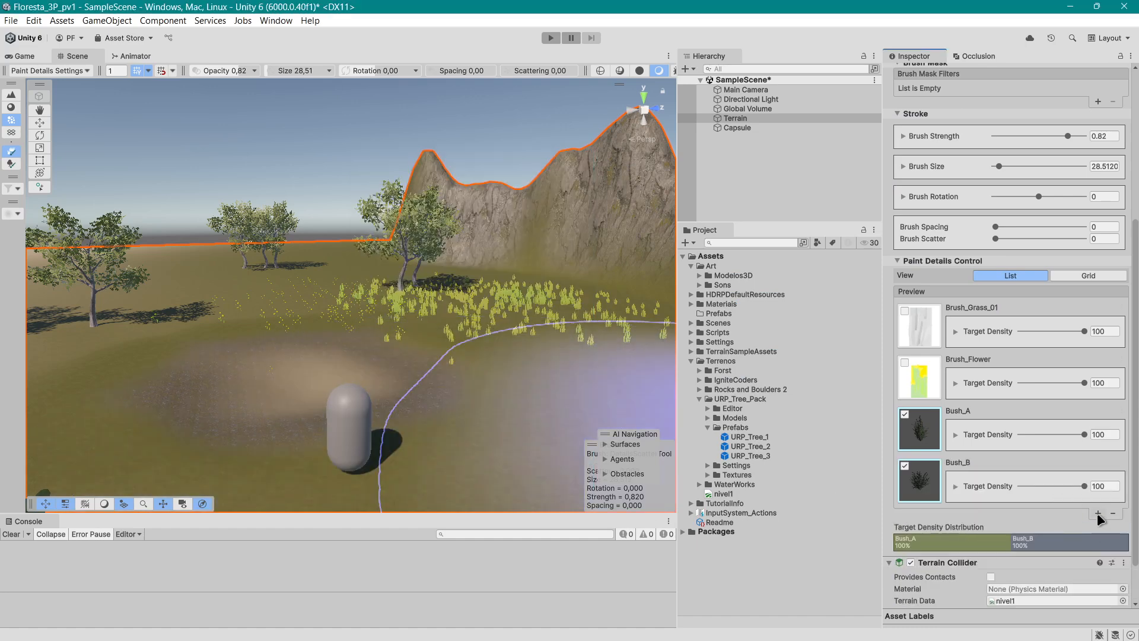
Add a third Detail Mesh to the terrain using the Fern_A prefab with its default settings.
click(1098, 512)
click(1047, 522)
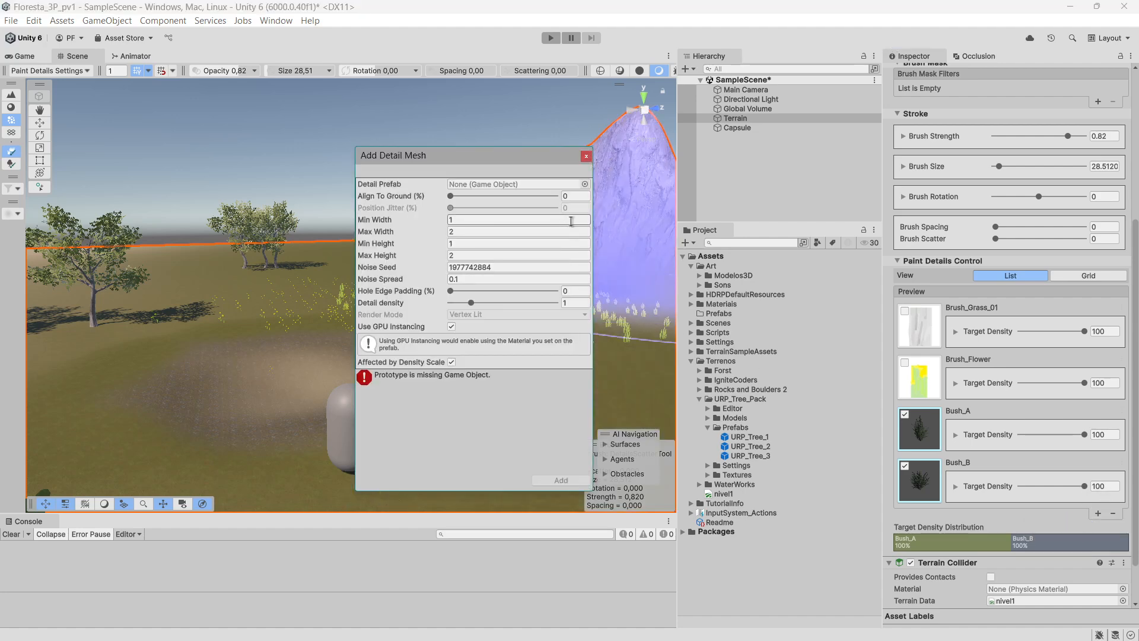
click(585, 185)
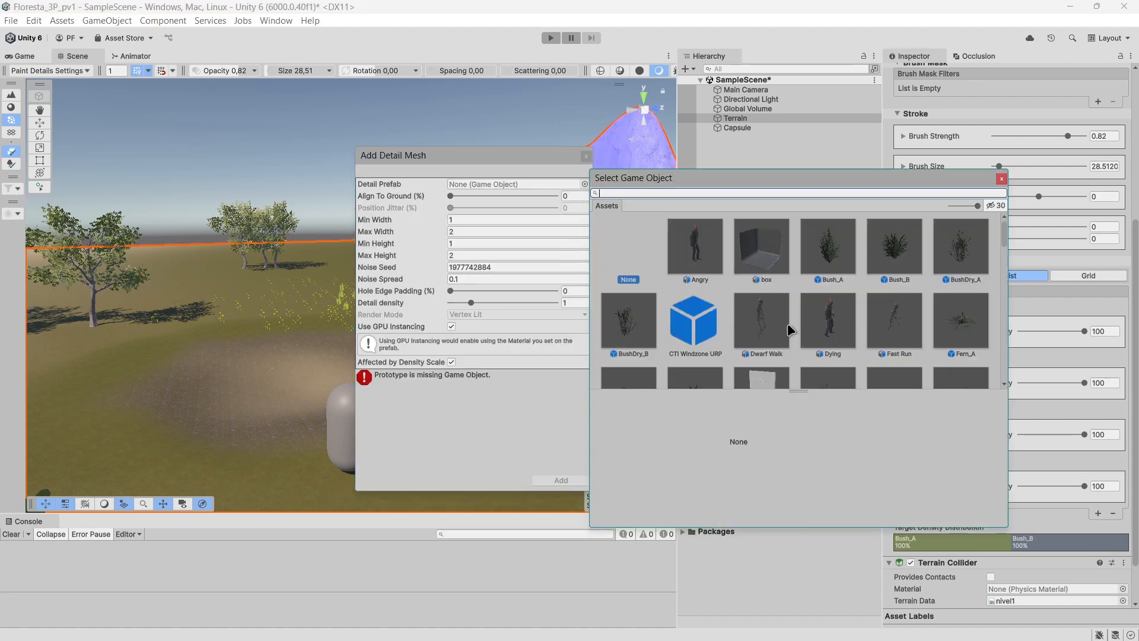
double_click(961, 323)
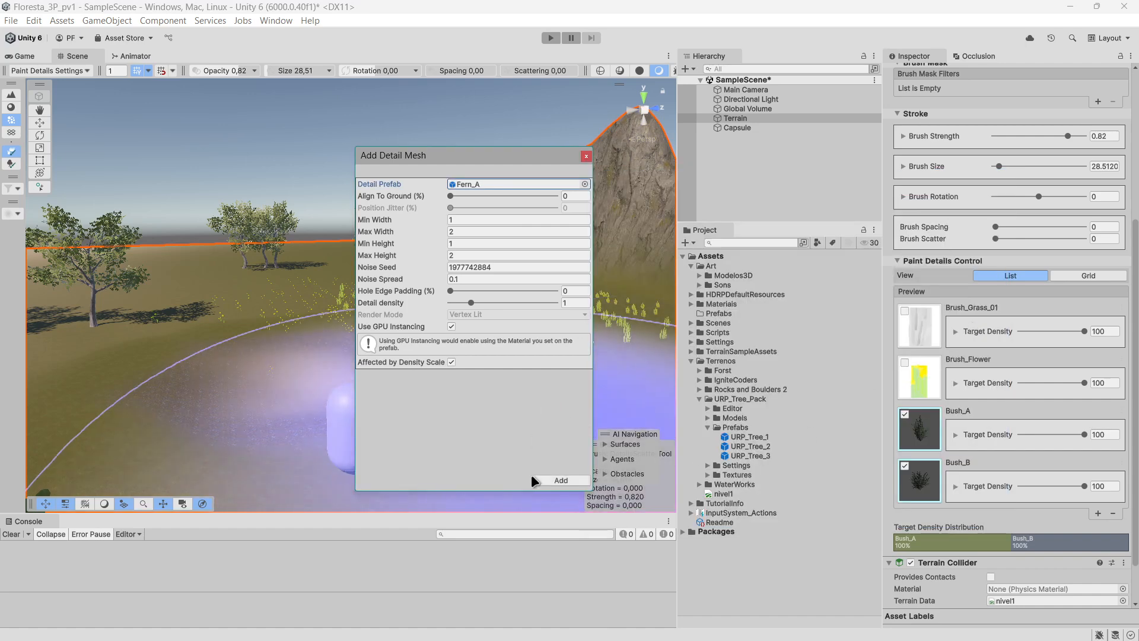
click(562, 480)
scroll(1025, 456, down, 3)
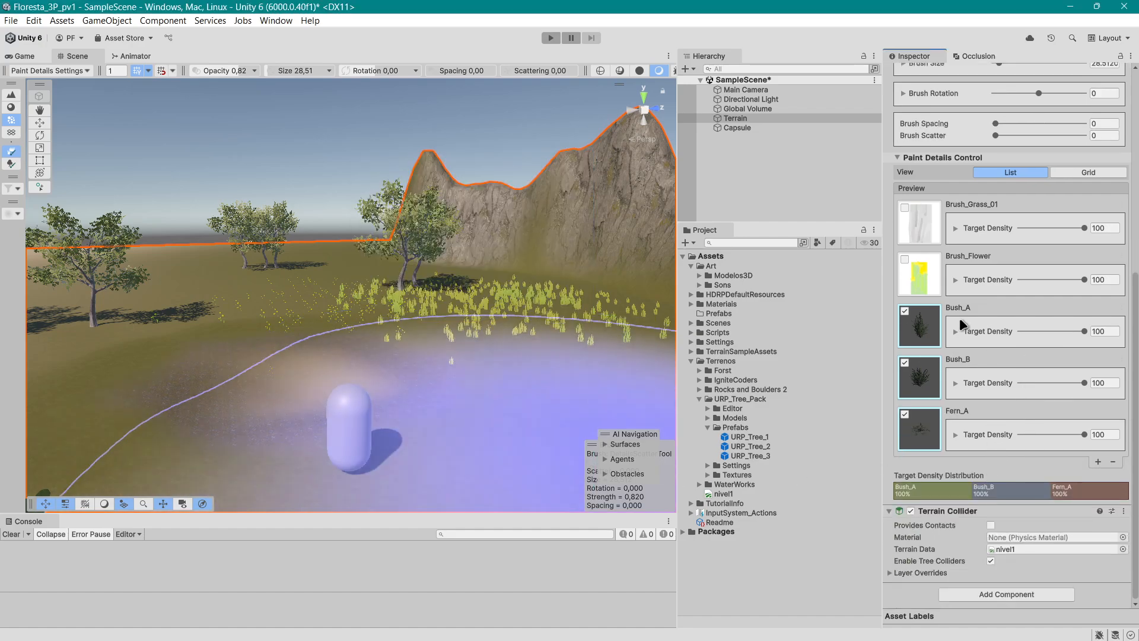
Paint the selected Bush_A, Bush_B and Fern_A meshes onto the open ground beyond the clearing, beside the rock ridge.
click(442, 336)
scroll(439, 339, down, 3)
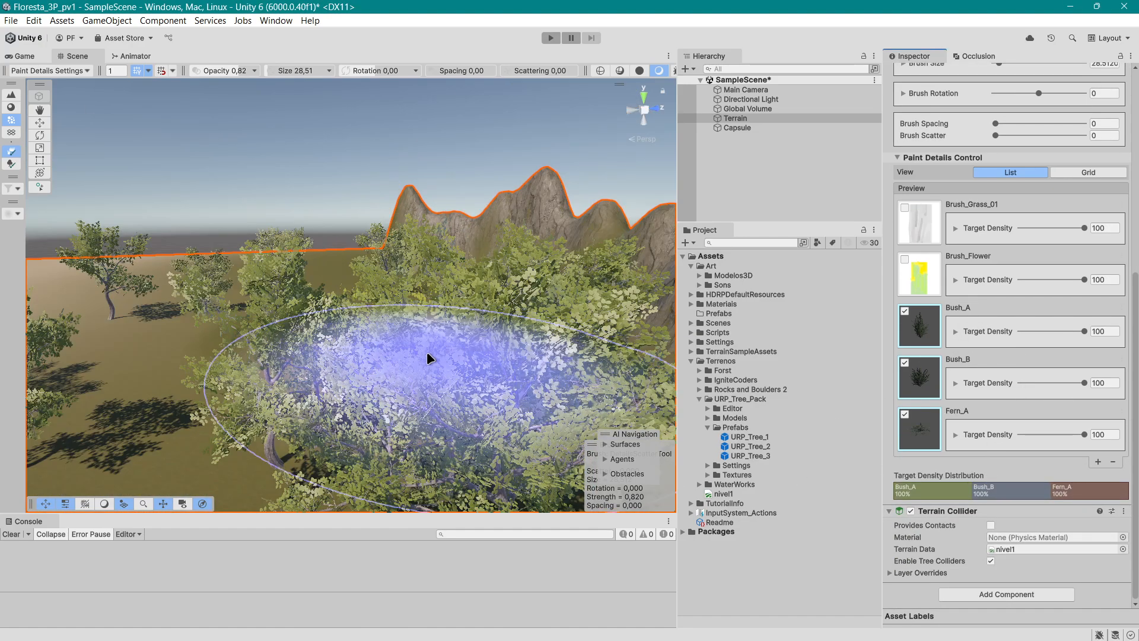
mouse_move(426, 352)
right_down()
mouse_move(302, 364)
mouse_move(423, 404)
right_up()
scroll(483, 381, down, 4)
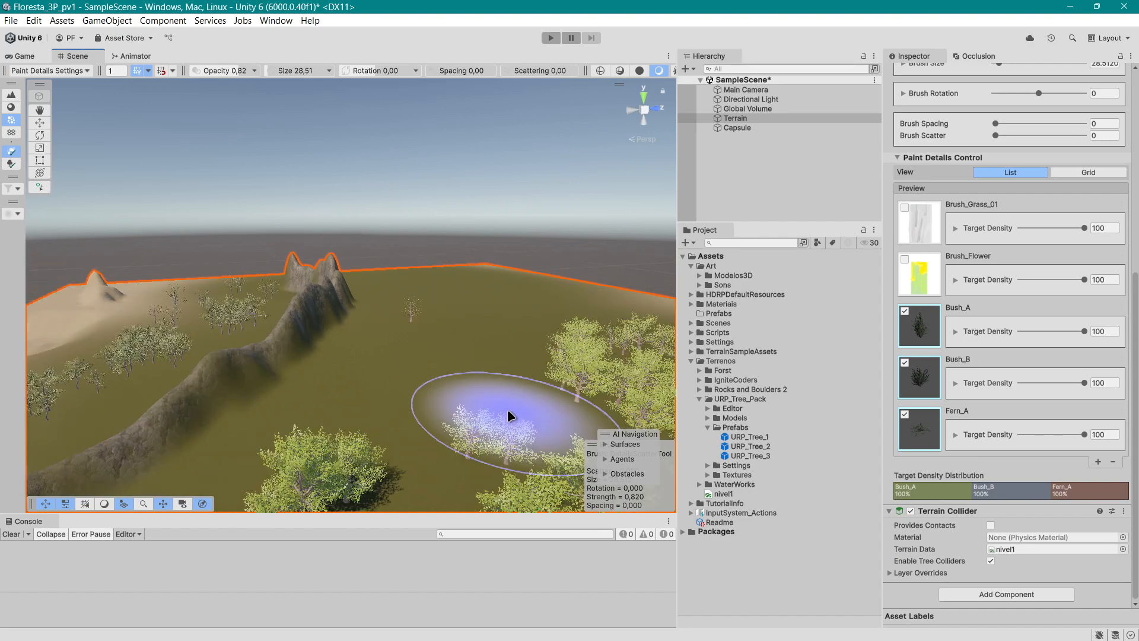
middle_drag(468, 403, 589, 402)
mouse_move(589, 401)
right_down()
mouse_move(572, 373)
mouse_move(546, 394)
mouse_move(510, 377)
right_up()
middle_drag(509, 378, 512, 385)
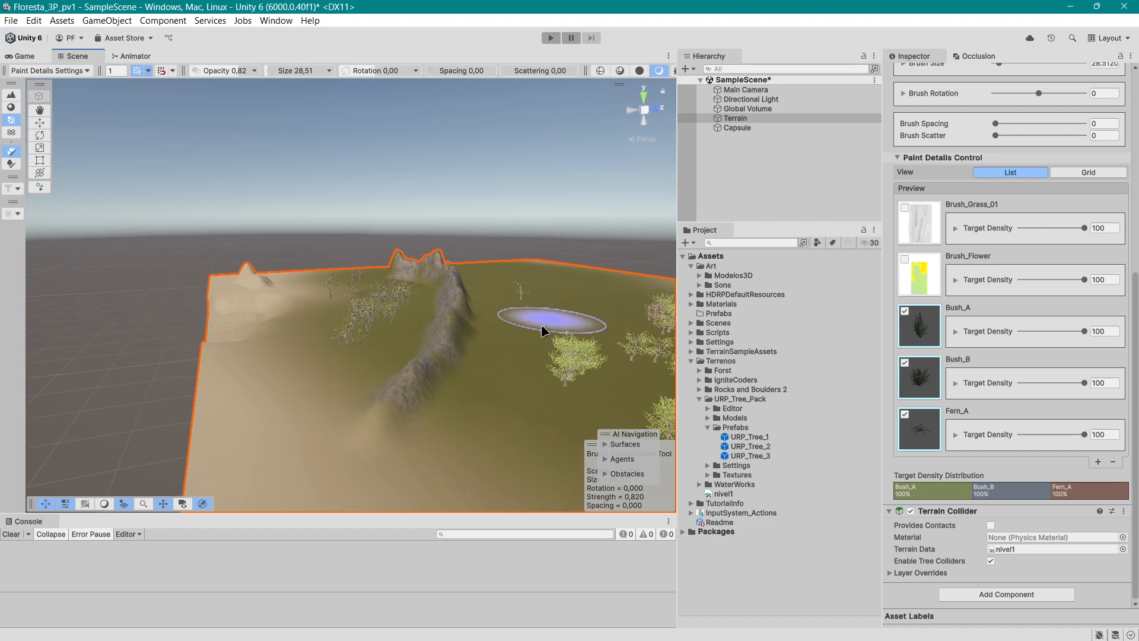
scroll(541, 382, up, 4)
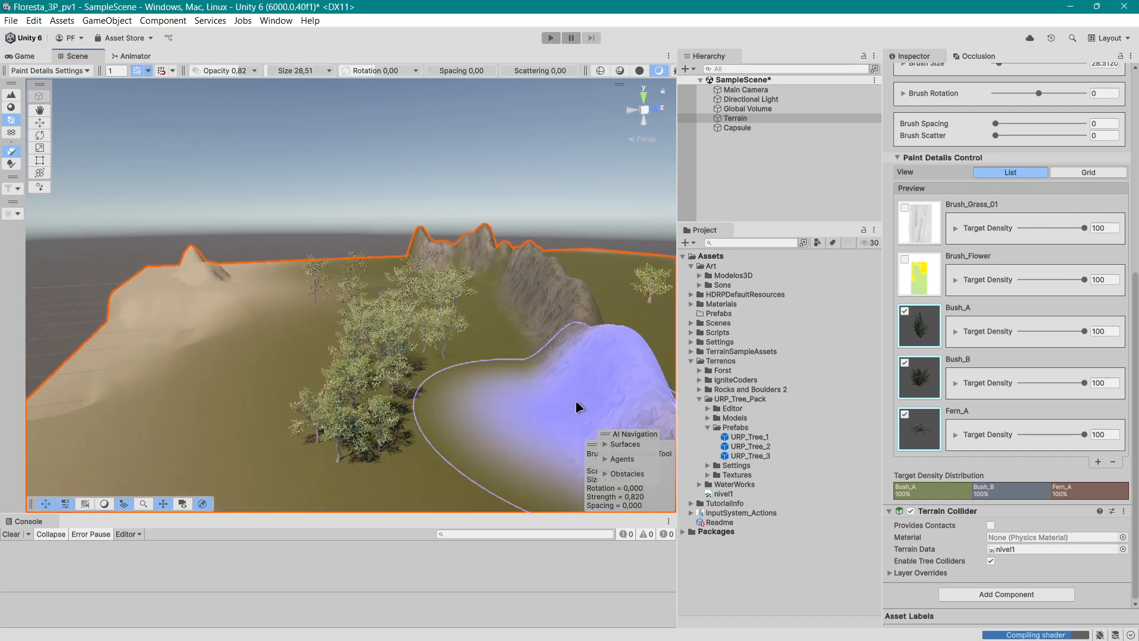
middle_drag(571, 395, 437, 393)
mouse_move(436, 391)
right_down()
mouse_move(508, 414)
mouse_move(376, 414)
mouse_move(421, 323)
mouse_move(422, 384)
right_up()
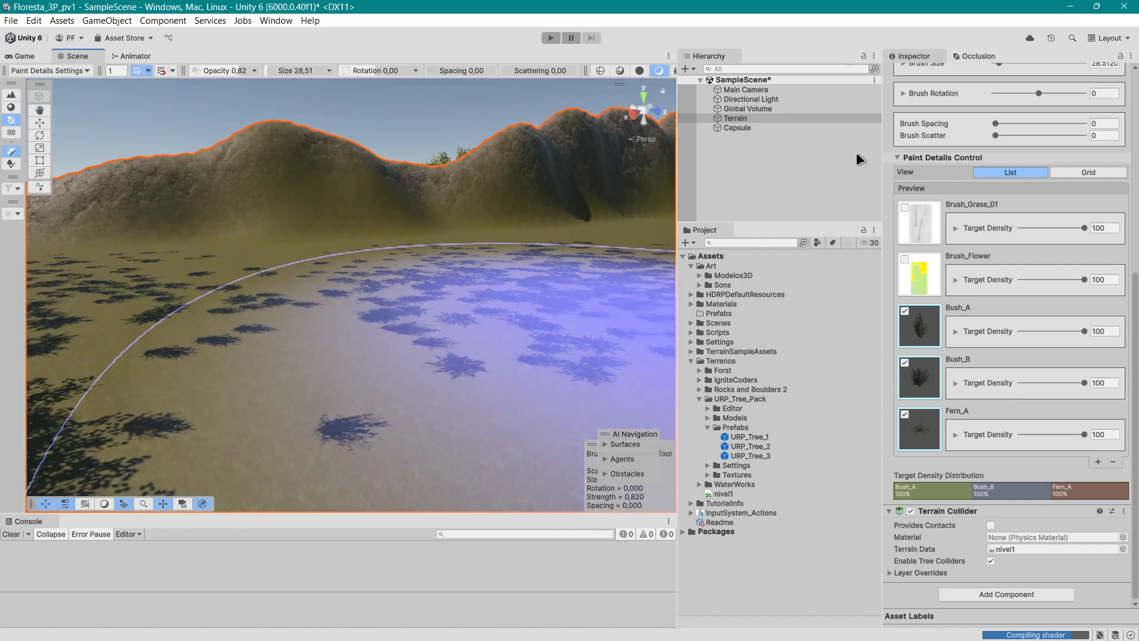
Examine the painted bushes at the foot of the rock ridge from close up and from farther away.
scroll(545, 293, down, 3)
scroll(522, 342, up, 10)
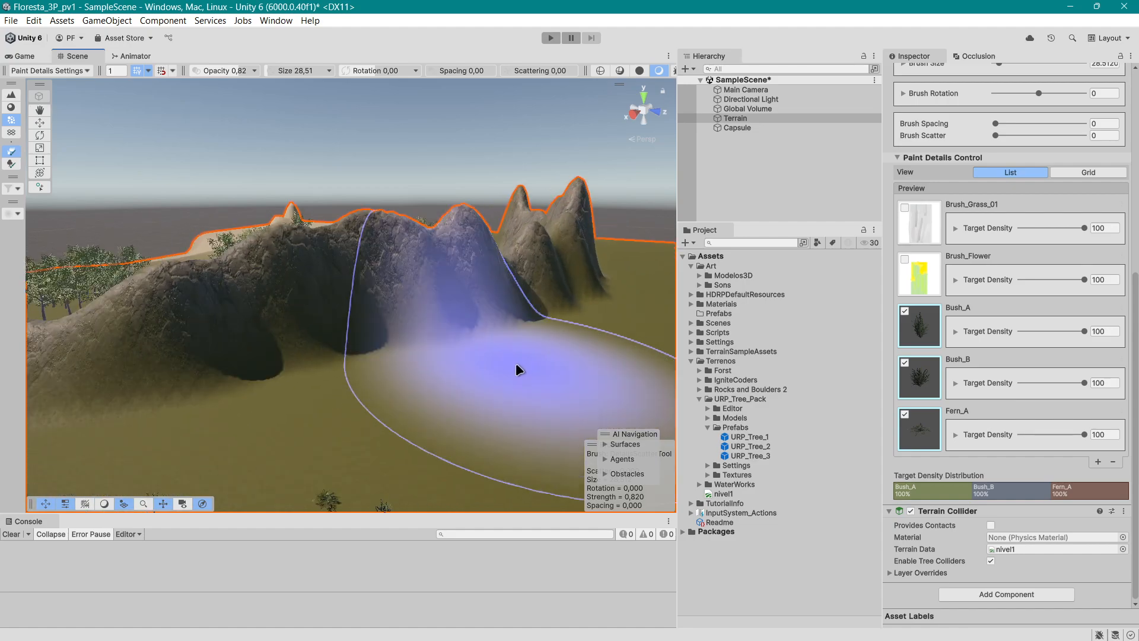
mouse_move(489, 336)
right_down()
mouse_move(295, 318)
mouse_move(323, 346)
mouse_move(444, 384)
right_up()
scroll(444, 377, down, 3)
scroll(427, 377, up, 3)
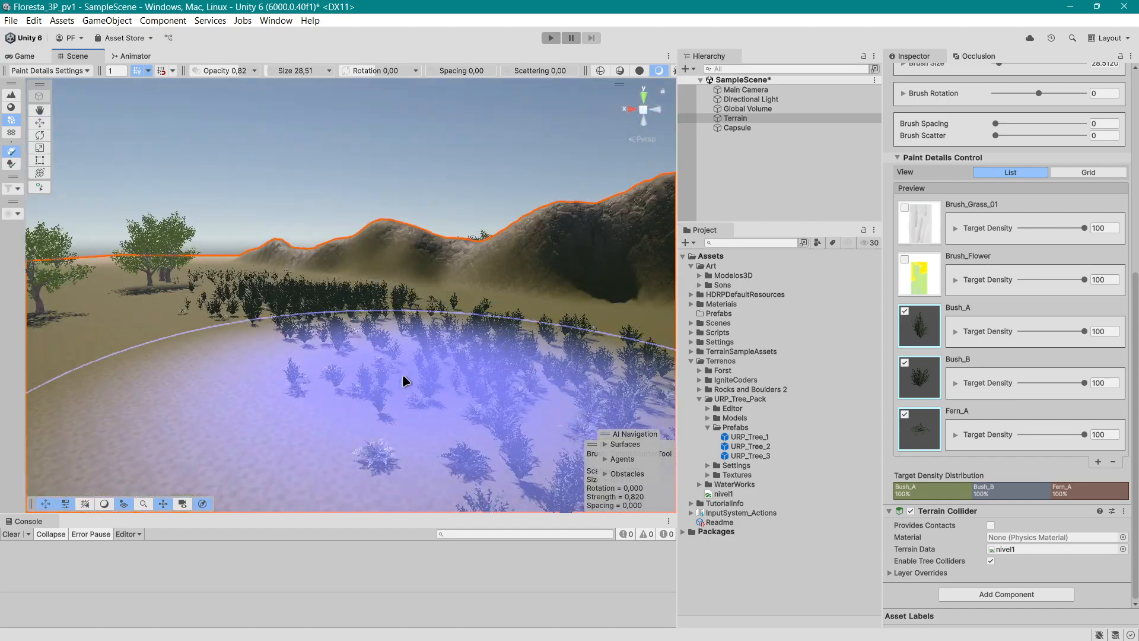
mouse_move(321, 371)
right_down()
mouse_move(424, 408)
mouse_move(475, 402)
mouse_move(465, 396)
right_up()
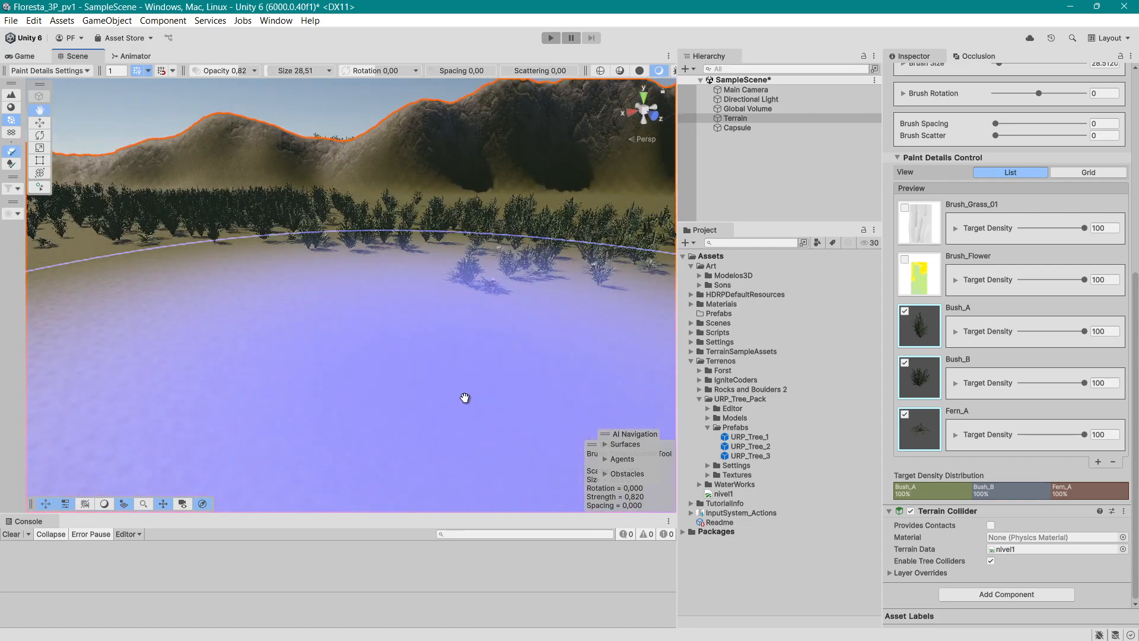
right_drag(526, 289, 474, 356)
scroll(435, 379, up, 3)
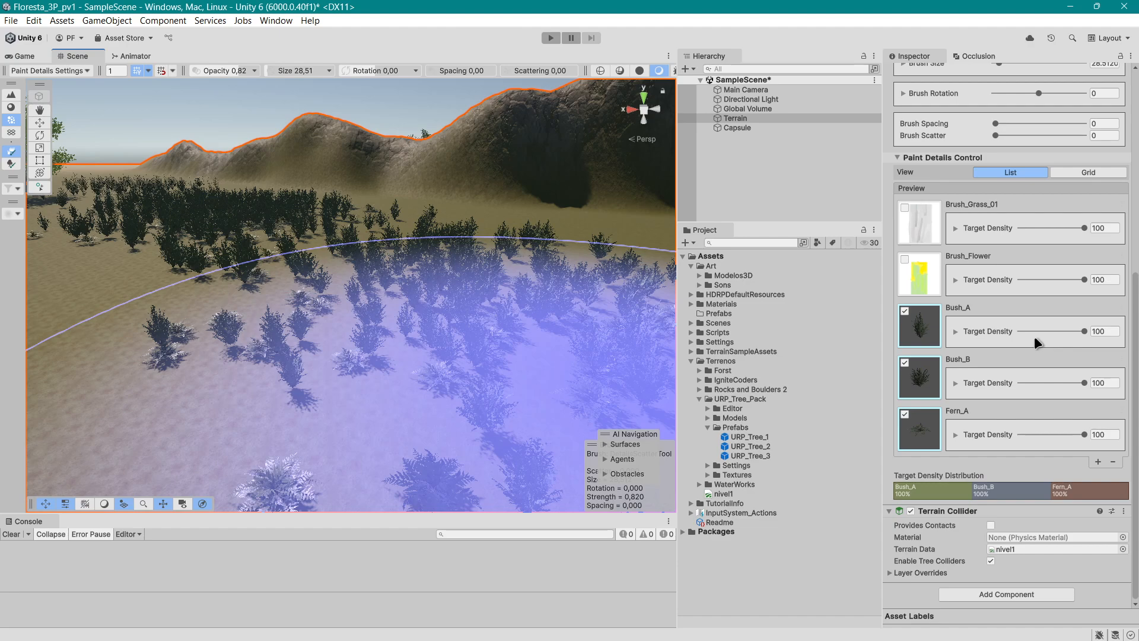
scroll(535, 311, down, 5)
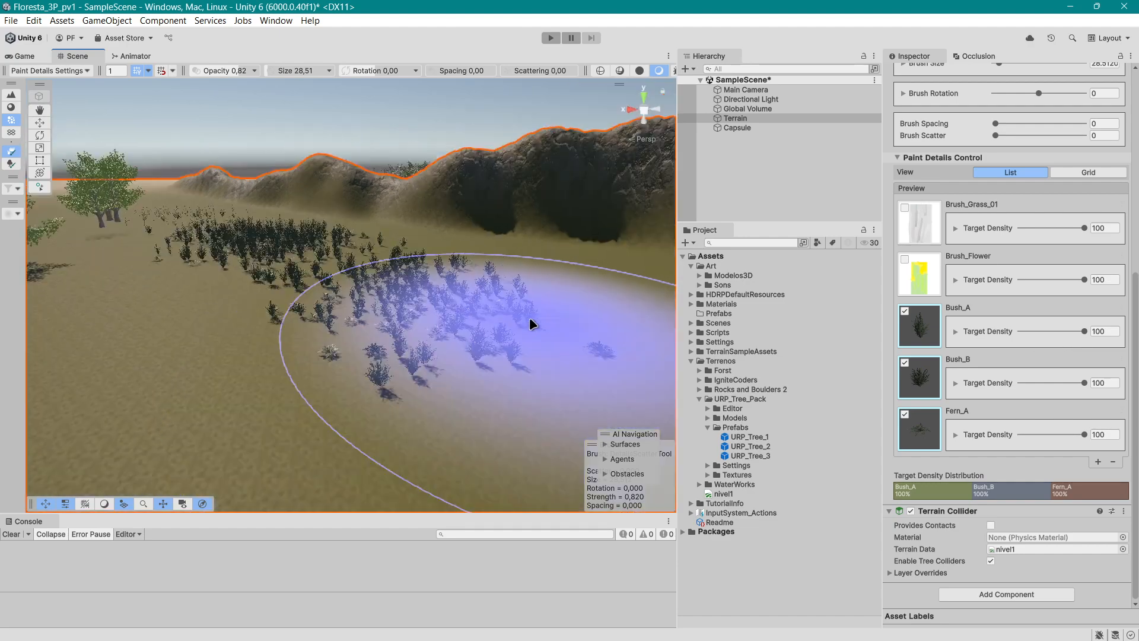
scroll(481, 365, down, 3)
scroll(525, 366, up, 2)
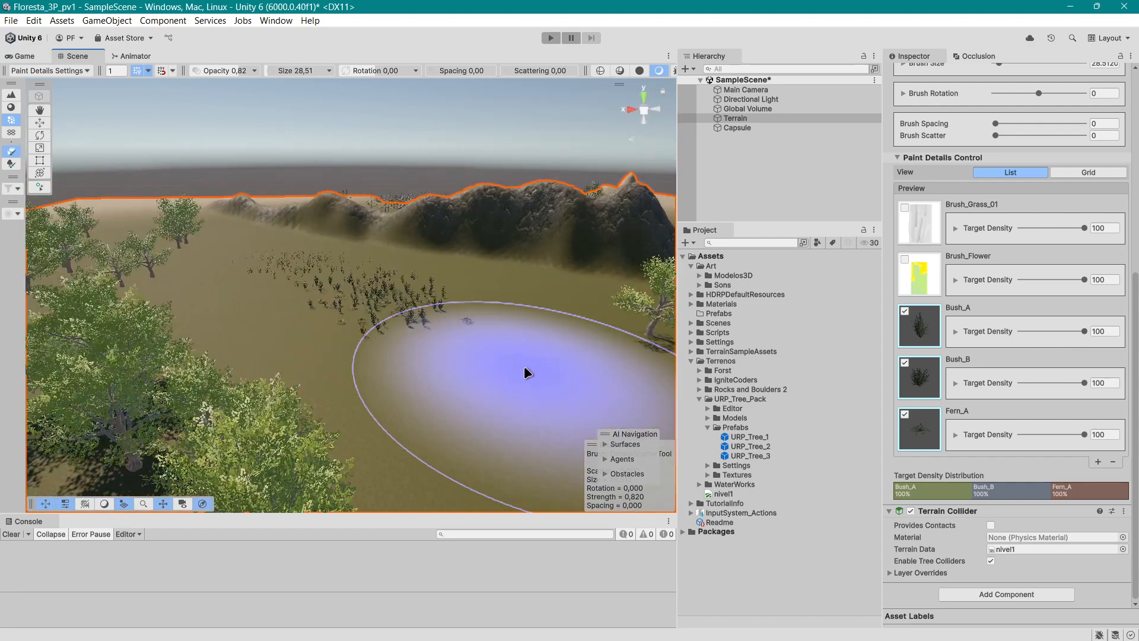
Extend the bush and fern patch across the open field toward the lone tree near the ridge.
mouse_move(496, 382)
mouse_down()
mouse_move(338, 358)
mouse_move(236, 325)
mouse_move(447, 370)
mouse_up()
right_drag(528, 374, 348, 387)
middle_drag(492, 382, 305, 366)
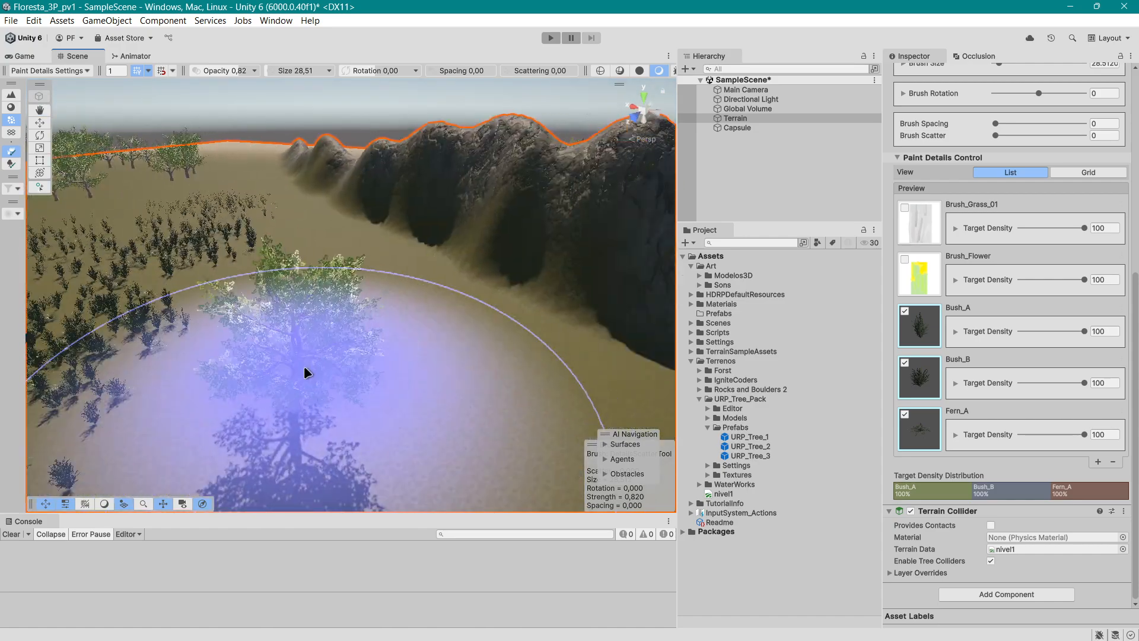
scroll(308, 365, down, 3)
scroll(374, 390, up, 3)
mouse_move(372, 390)
right_down()
mouse_move(369, 366)
mouse_move(321, 344)
right_up()
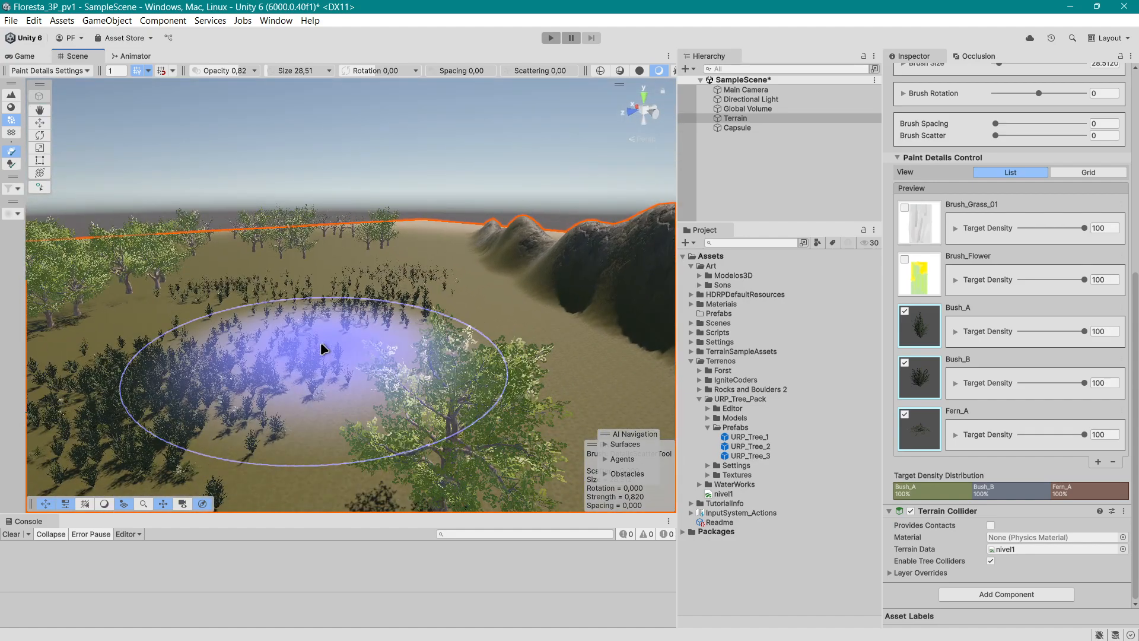
scroll(325, 345, up, 3)
scroll(325, 346, down, 4)
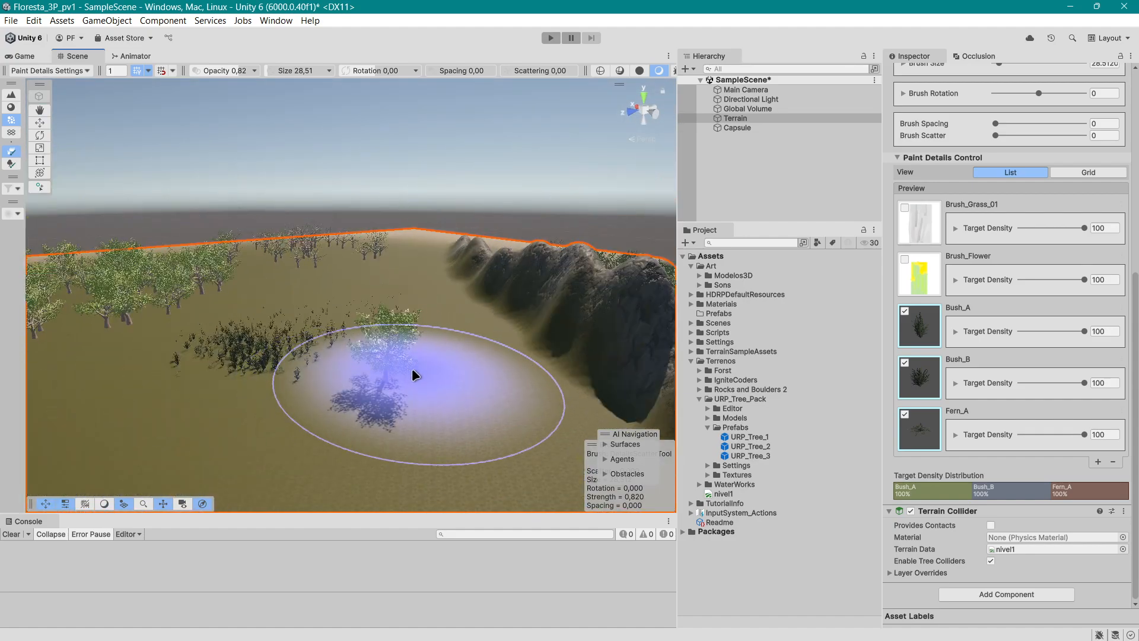
right_drag(457, 389, 321, 377)
mouse_move(322, 380)
mouse_down()
mouse_move(200, 372)
mouse_move(257, 411)
mouse_move(389, 419)
mouse_up()
Examine how the bush patch appears at different viewing distances and review the detail brush settings.
scroll(400, 413, down, 3)
middle_drag(399, 413, 465, 389)
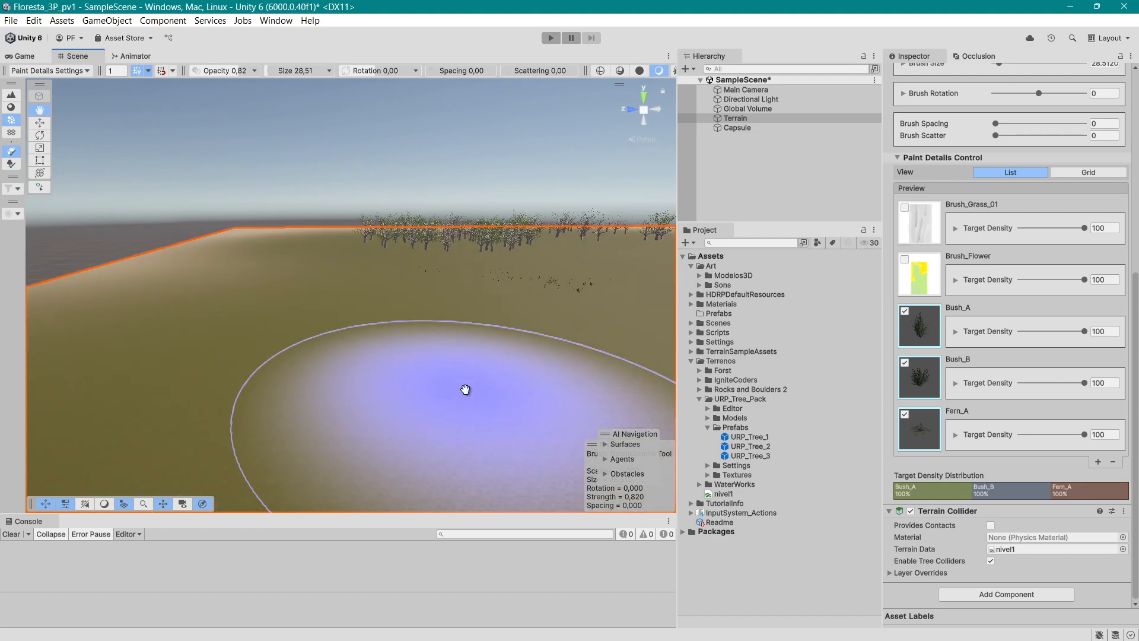
scroll(457, 390, up, 2)
right_drag(363, 369, 448, 357)
middle_drag(449, 357, 448, 399)
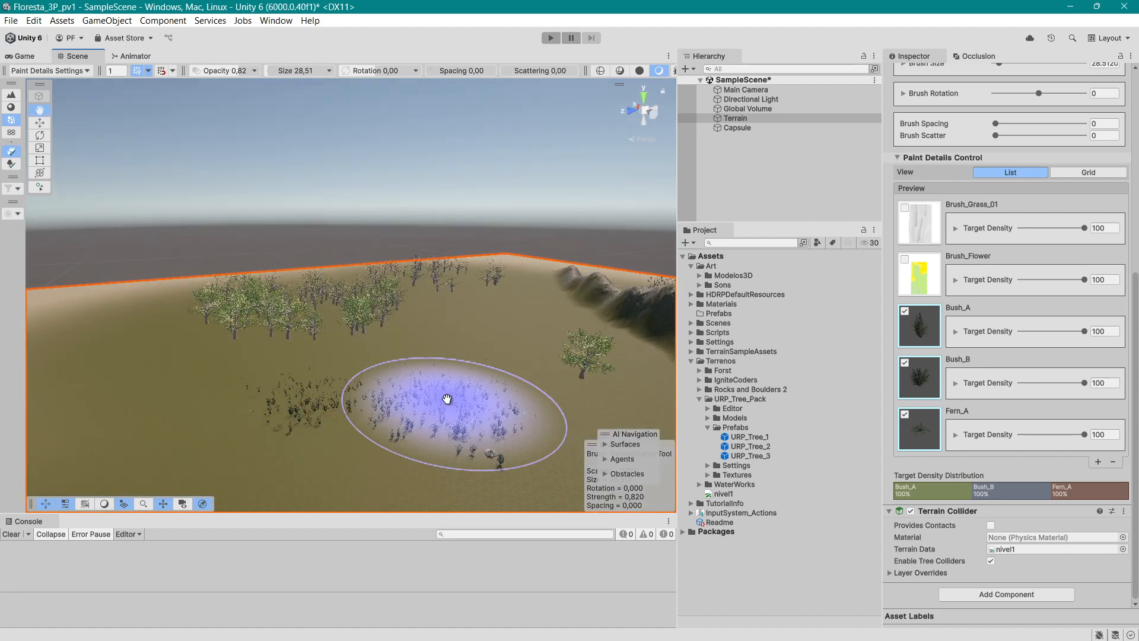
scroll(467, 384, down, 2)
scroll(1052, 232, up, 5)
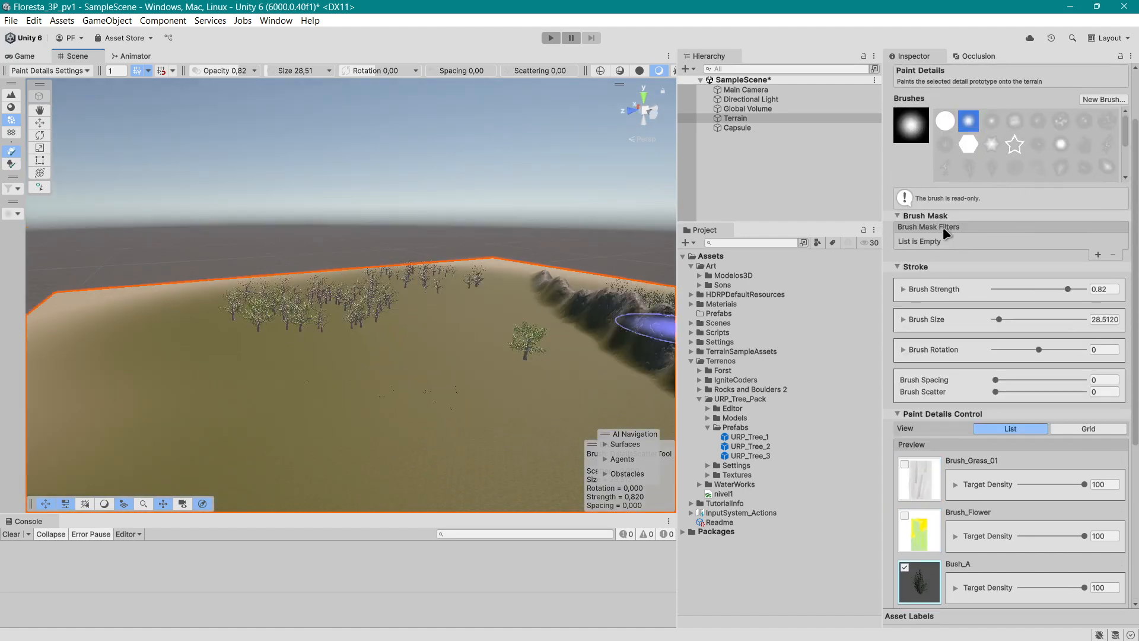
scroll(962, 205, up, 1)
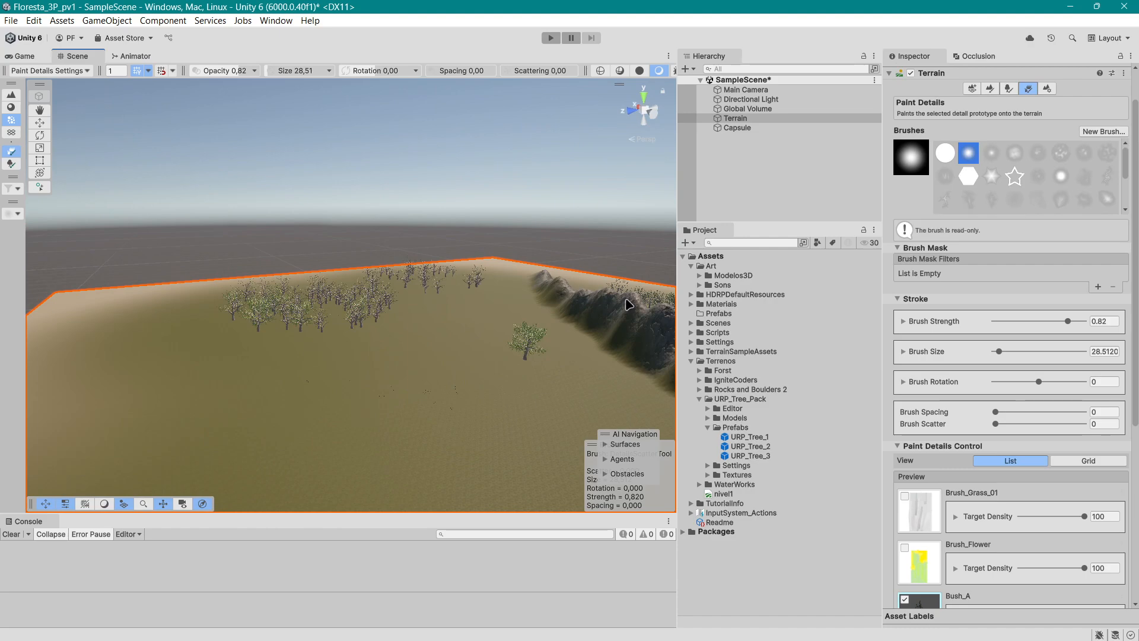
Erase some bushes in front of the tree group and repaint a denser, broader patch toward the lone tree.
scroll(414, 388, up, 3)
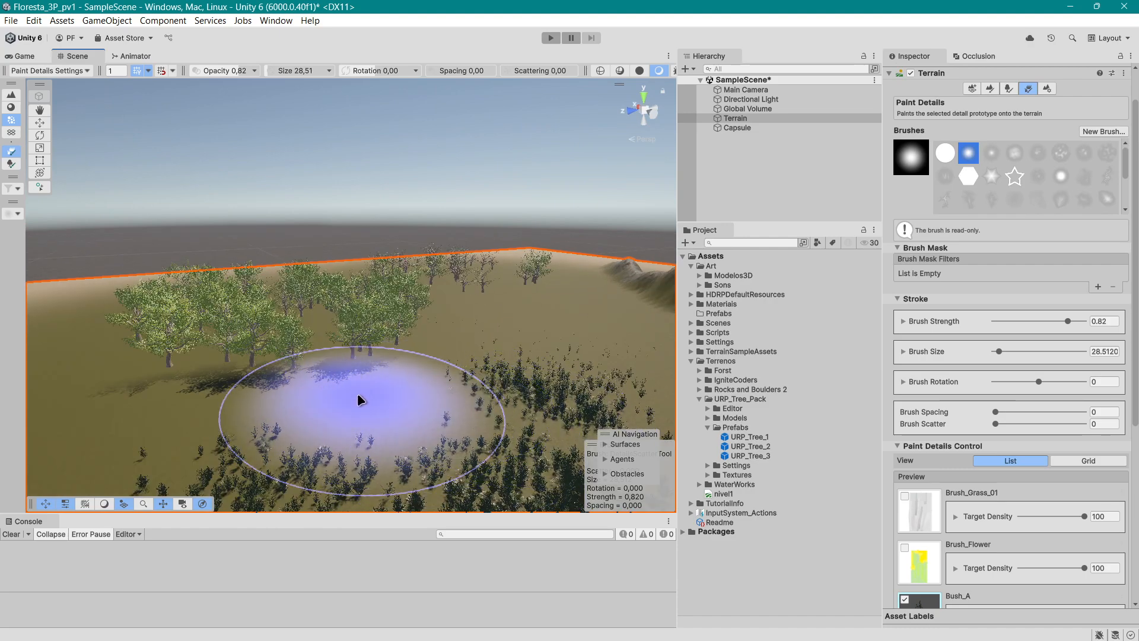
shift+drag(546, 396, 498, 415)
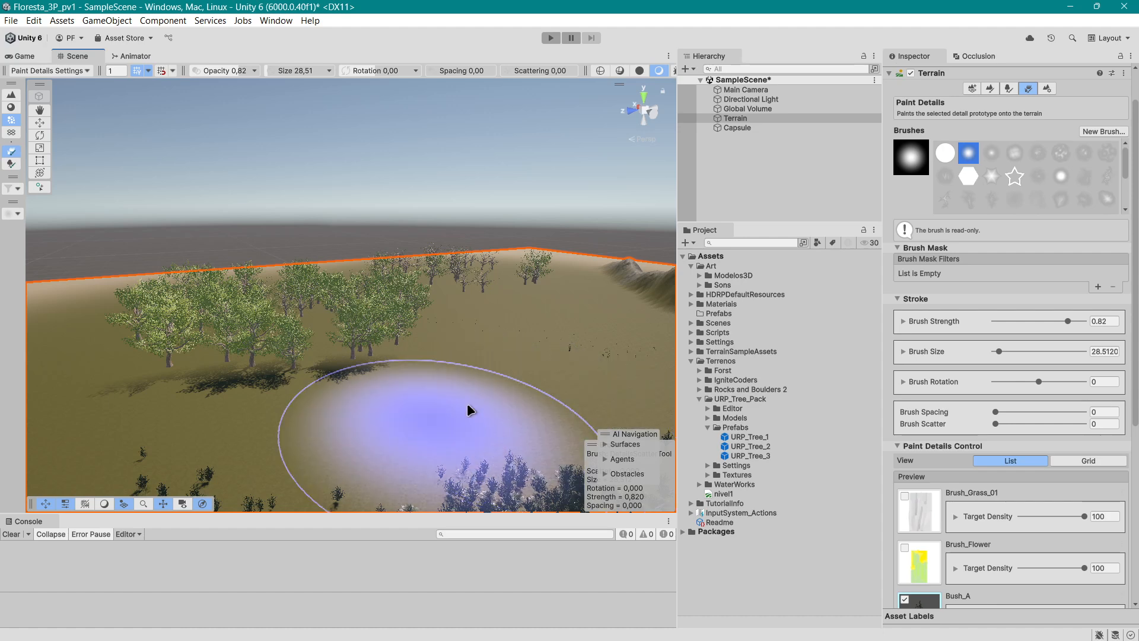
scroll(484, 425, down, 3)
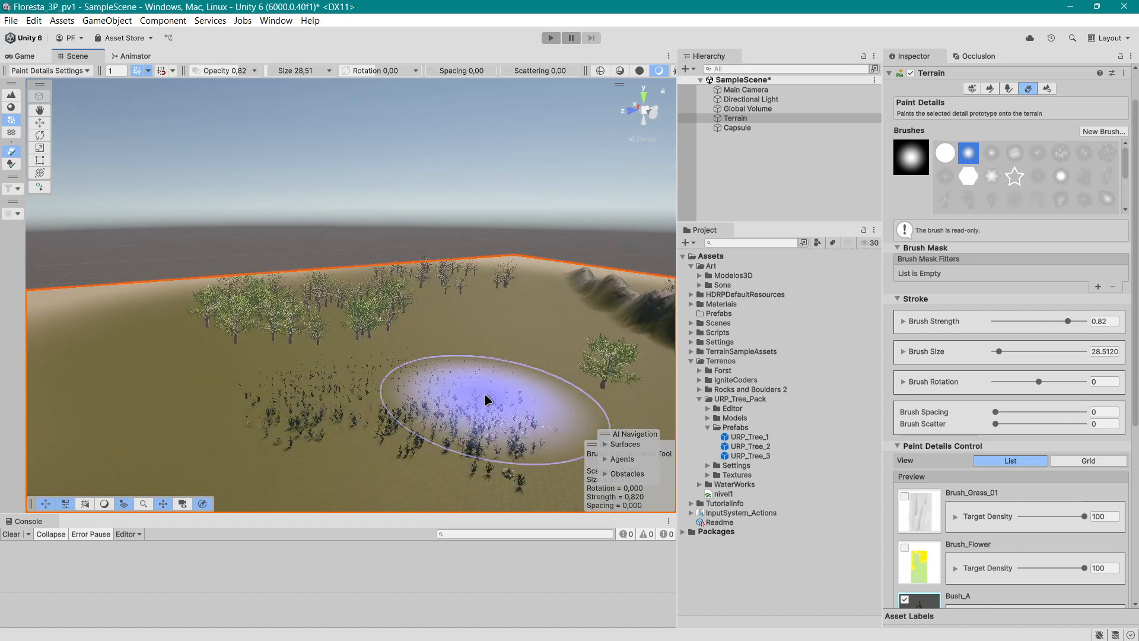
alt+drag(484, 391, 366, 411)
mouse_move(509, 443)
mouse_down()
mouse_move(346, 397)
mouse_move(515, 376)
mouse_up()
scroll(345, 397, down, 3)
scroll(427, 392, up, 3)
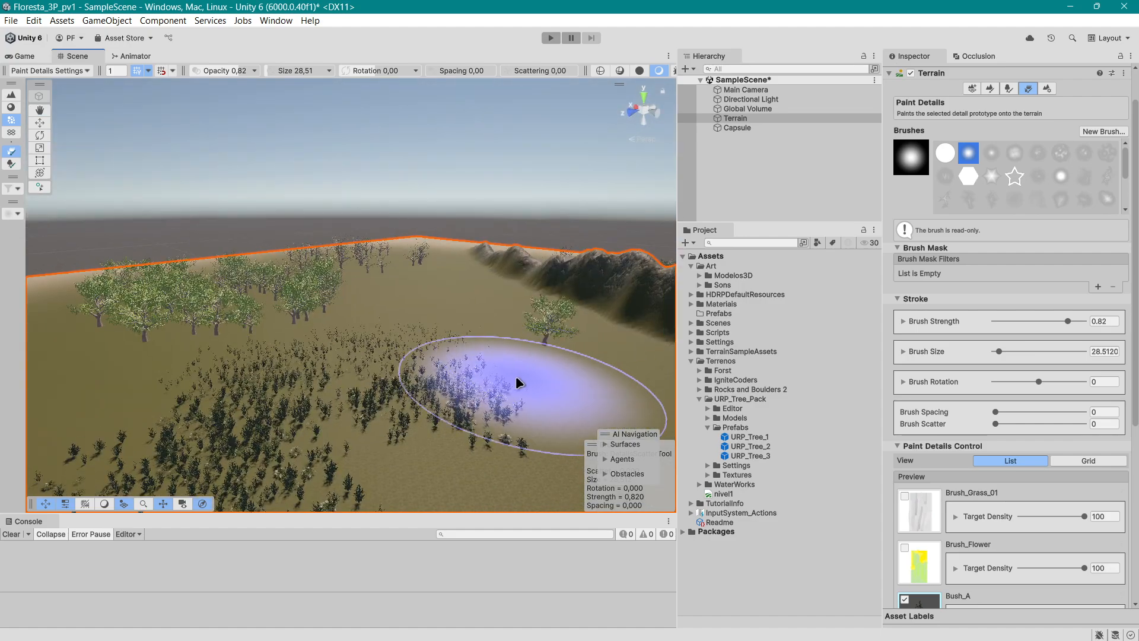
Survey the terrain from above, from the bush field across the ridge to the outer edges.
scroll(479, 371, down, 1)
scroll(478, 371, down, 2)
scroll(471, 364, up, 4)
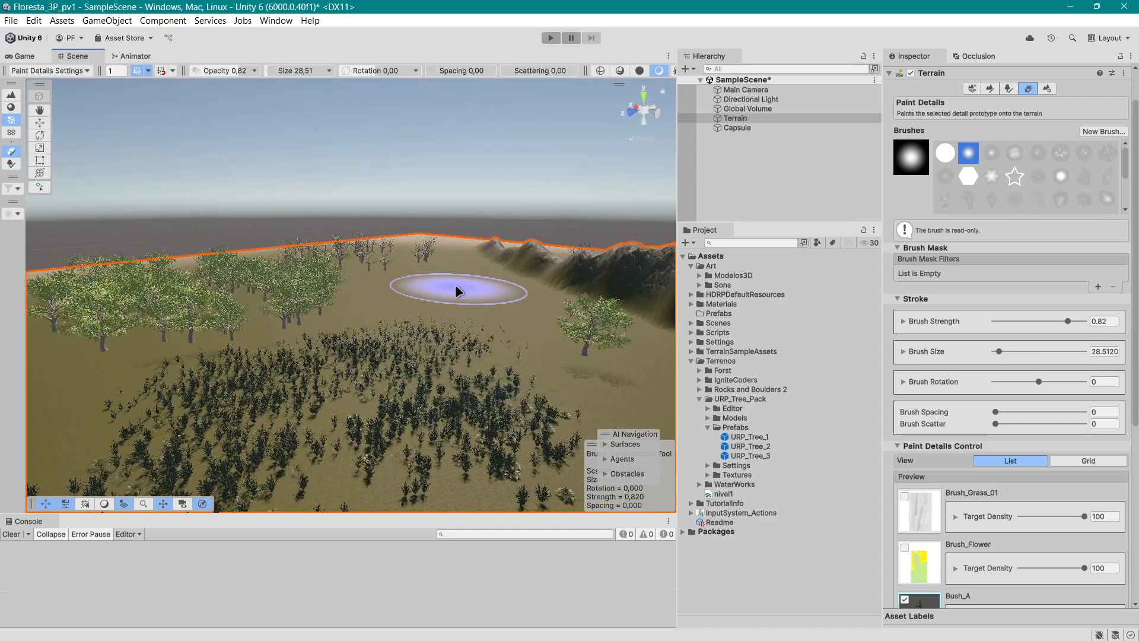
middle_drag(454, 283, 450, 348)
alt+drag(451, 350, 441, 416)
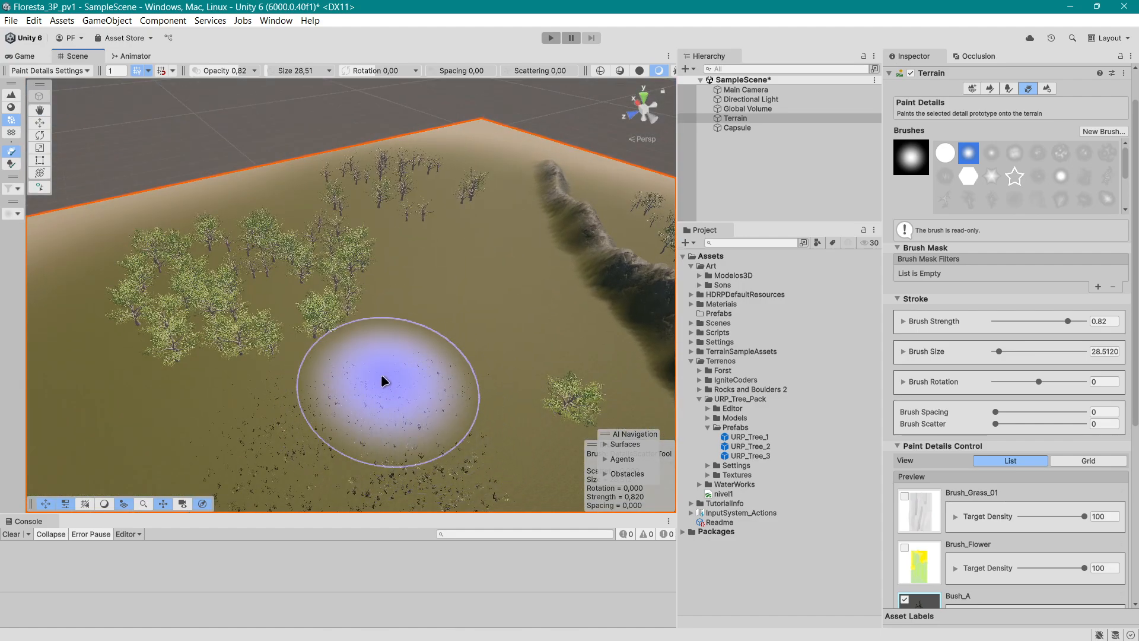
alt+drag(381, 375, 556, 427)
mouse_move(579, 376)
alt+mouse_down()
mouse_move(439, 372)
mouse_move(243, 301)
alt+mouse_up()
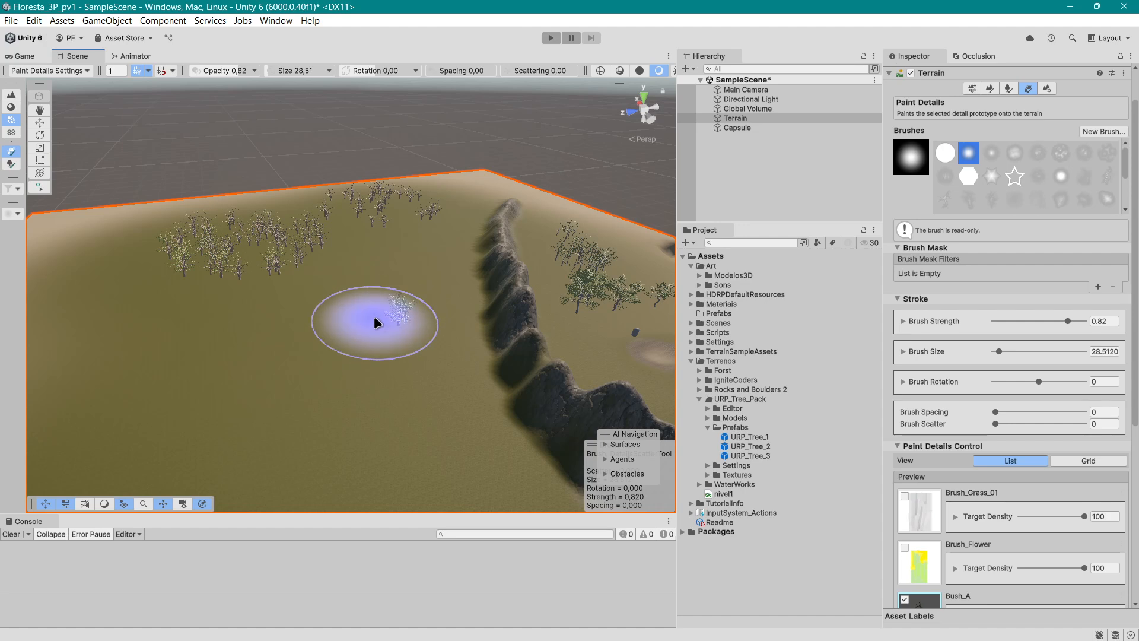
scroll(412, 365, up, 5)
scroll(426, 353, down, 3)
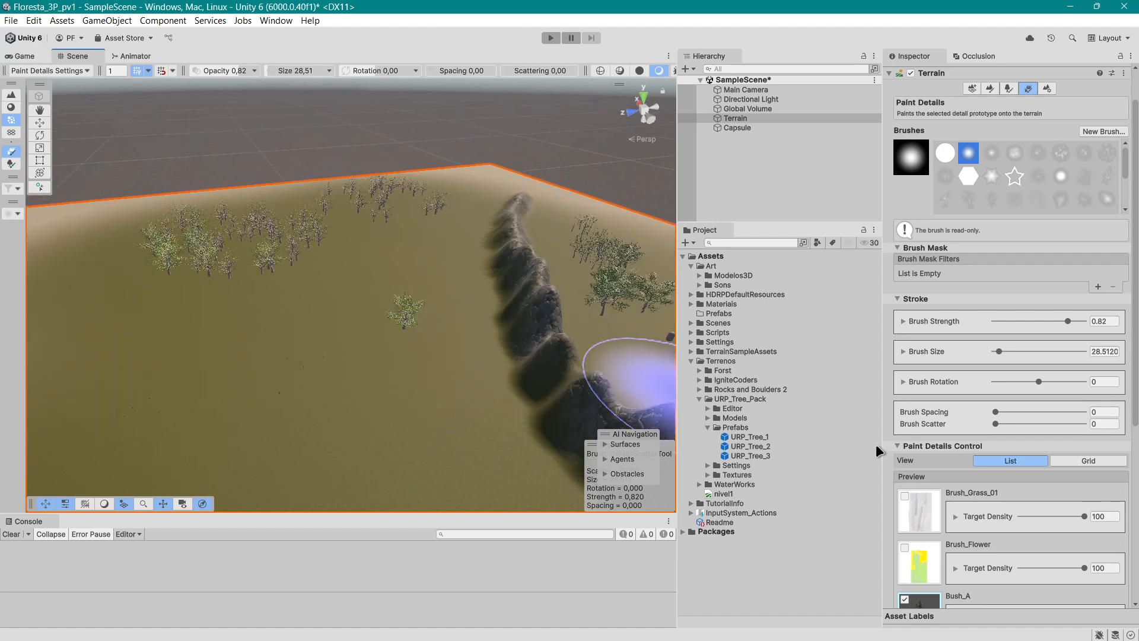
scroll(492, 332, down, 2)
alt+drag(557, 306, 542, 376)
middle_drag(543, 375, 445, 394)
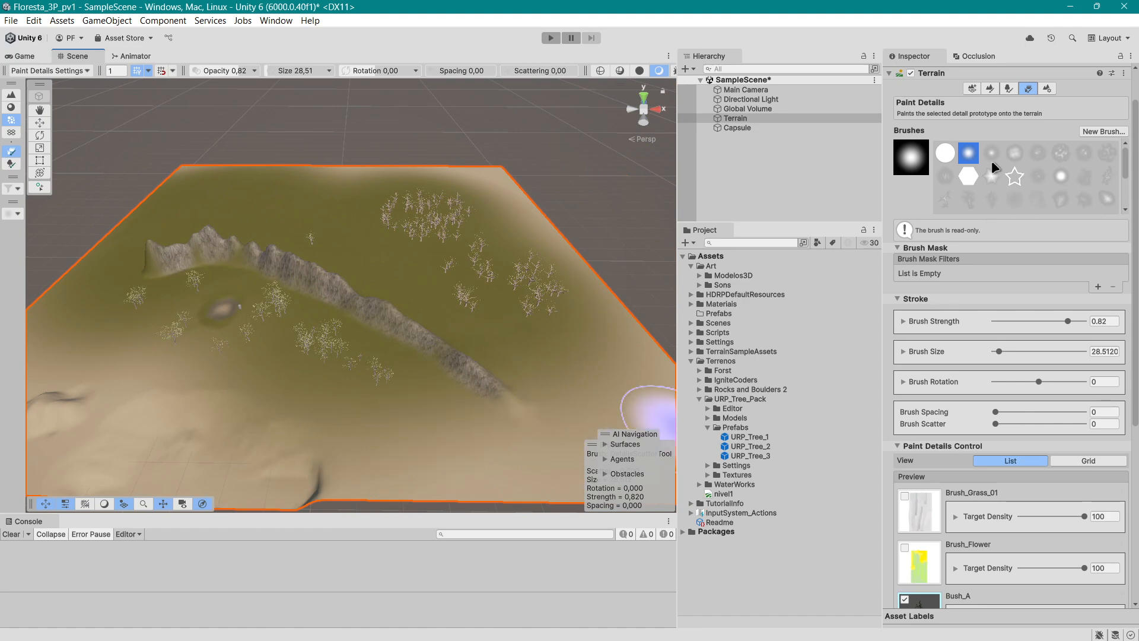
Switch to Raise or Lower Terrain and raise a row of small hills along the terrain's sandy edge.
click(996, 90)
click(937, 101)
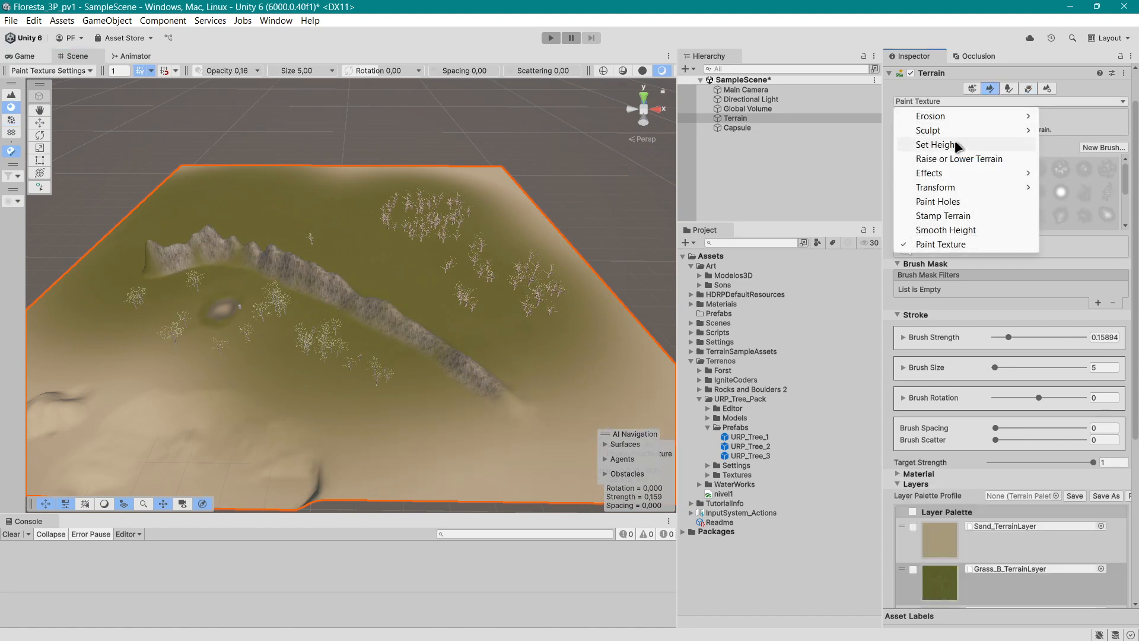
click(959, 154)
scroll(592, 317, down, 2)
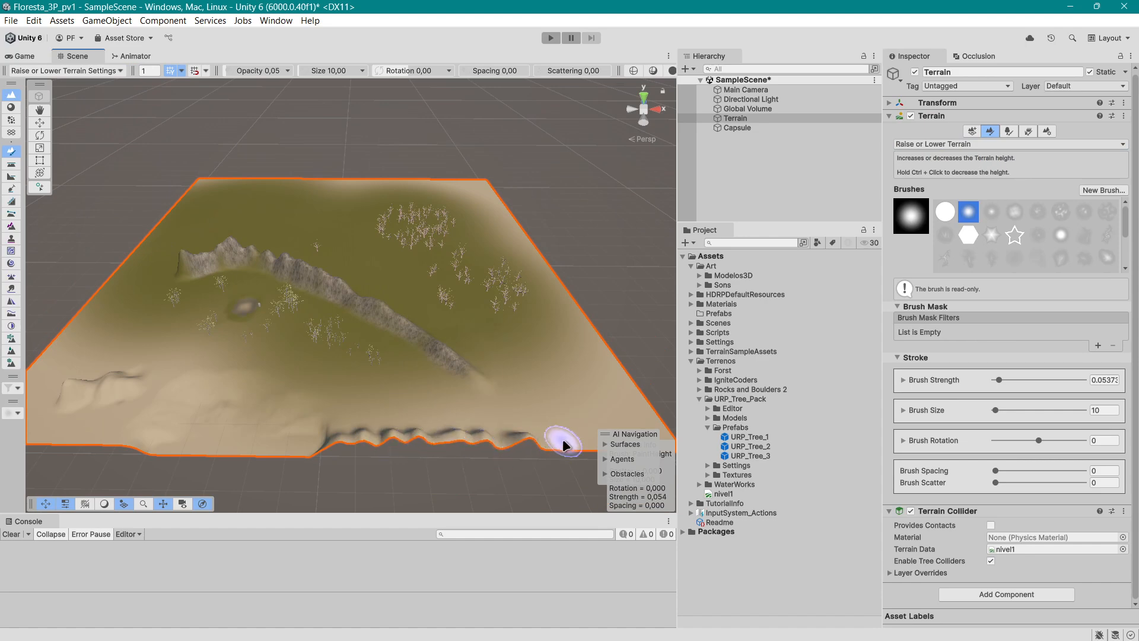
Continue the raised border of hills along the sandy edge and around its corner.
right_drag(471, 438, 265, 421)
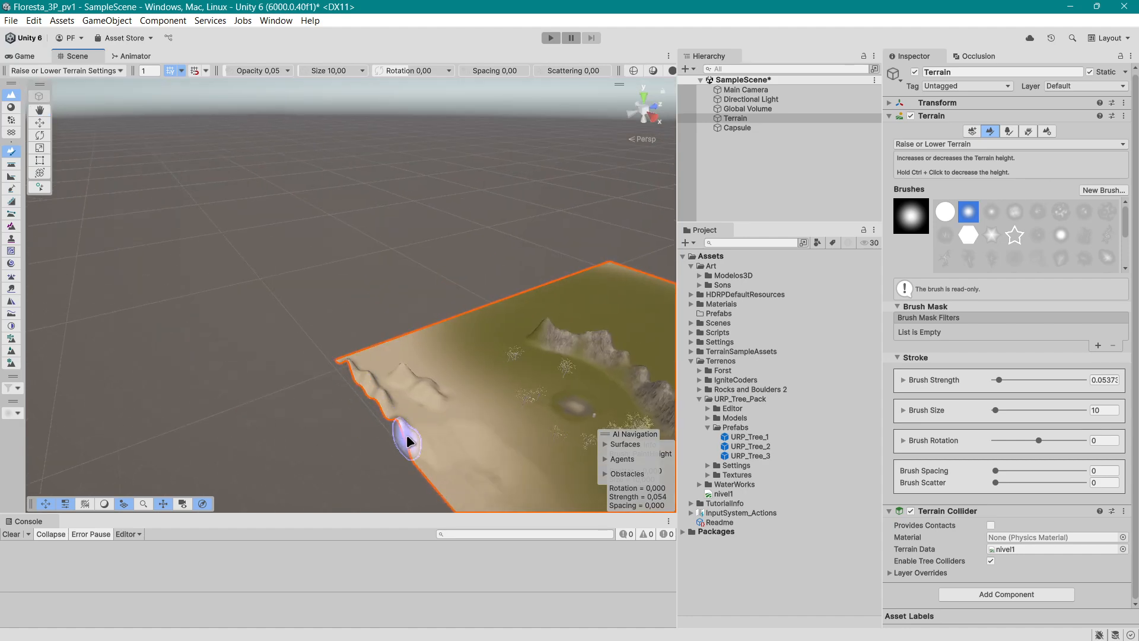
right_drag(310, 411, 361, 435)
middle_drag(361, 435, 489, 457)
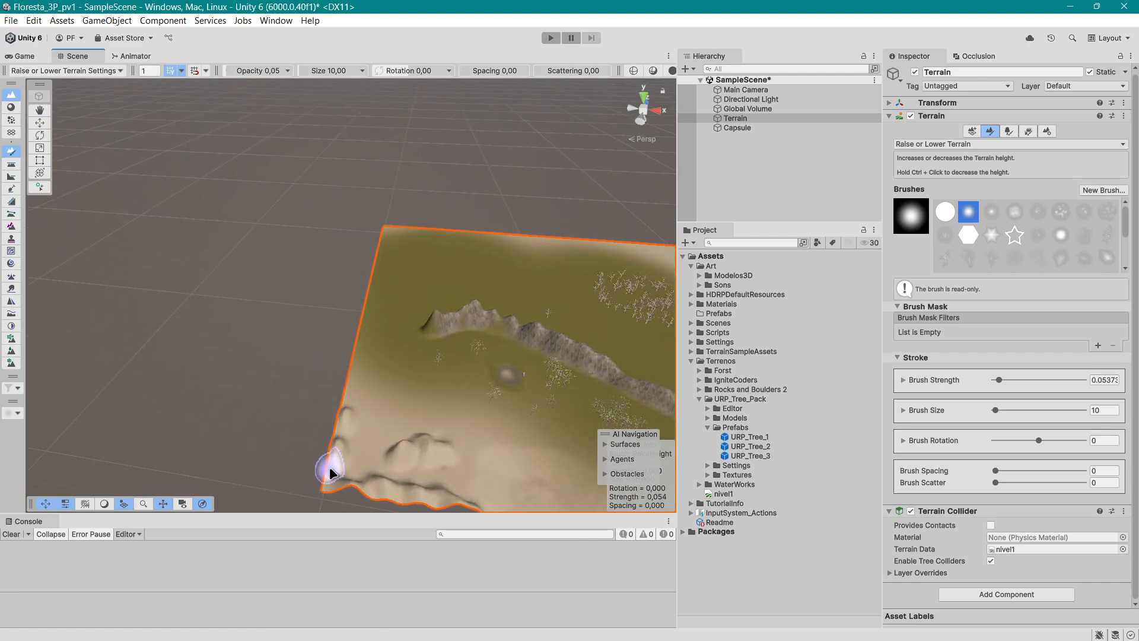
Raise a row of small hills along the terrain's grassy edge that adjoins the finished sandy corner.
right_drag(333, 482, 430, 480)
middle_drag(380, 469, 581, 461)
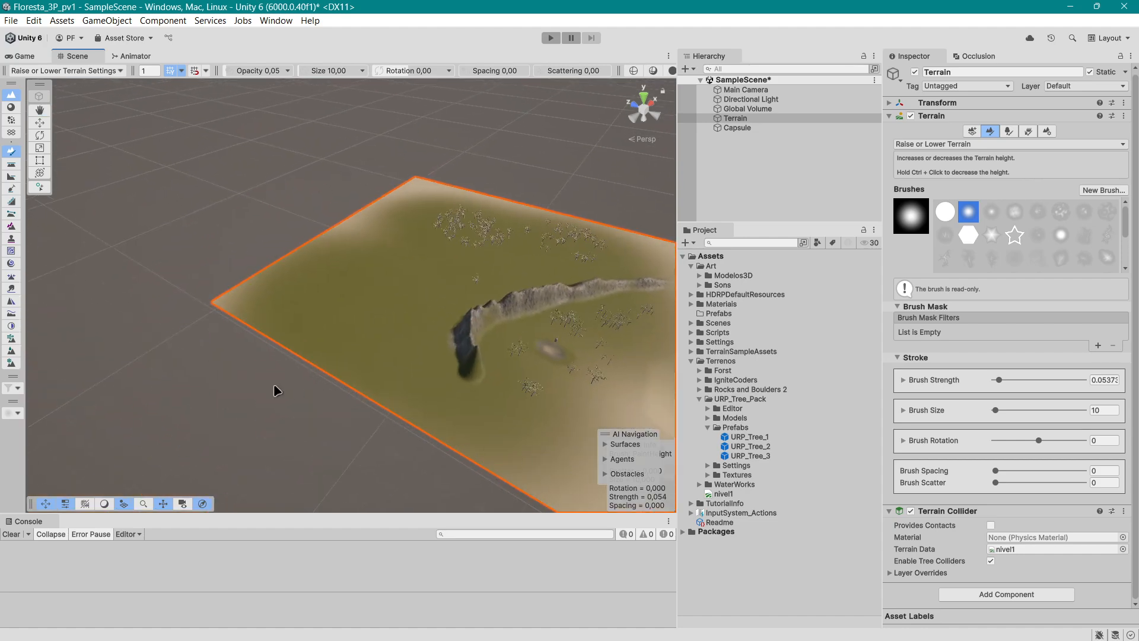
right_drag(196, 386, 276, 368)
middle_drag(199, 322, 363, 285)
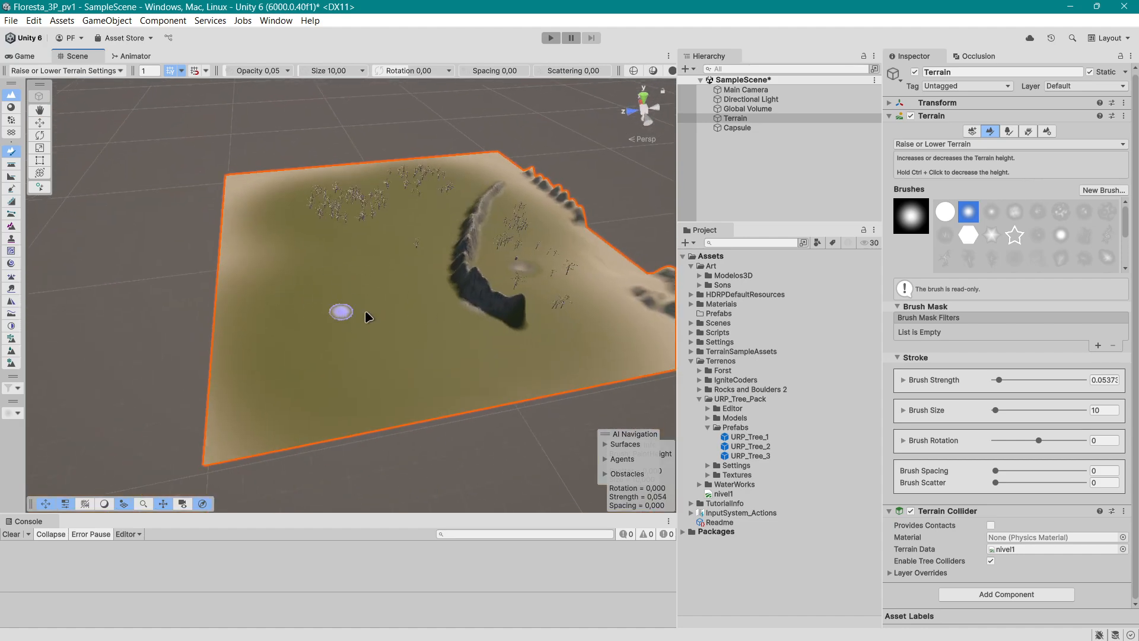
right_drag(542, 380, 412, 366)
middle_drag(486, 363, 410, 315)
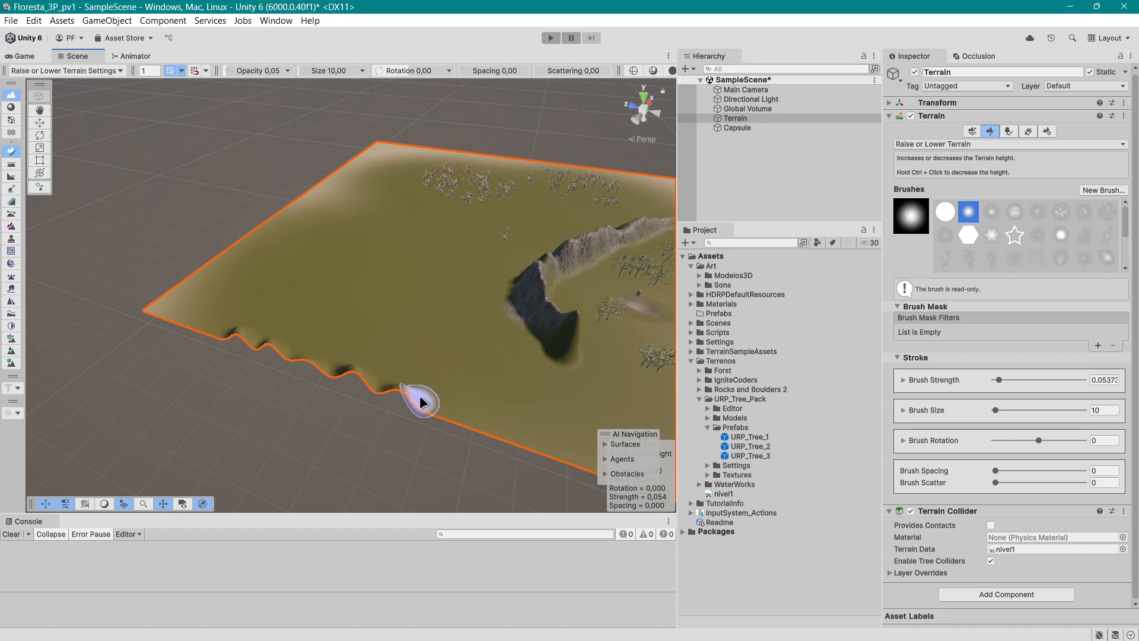
click(516, 433)
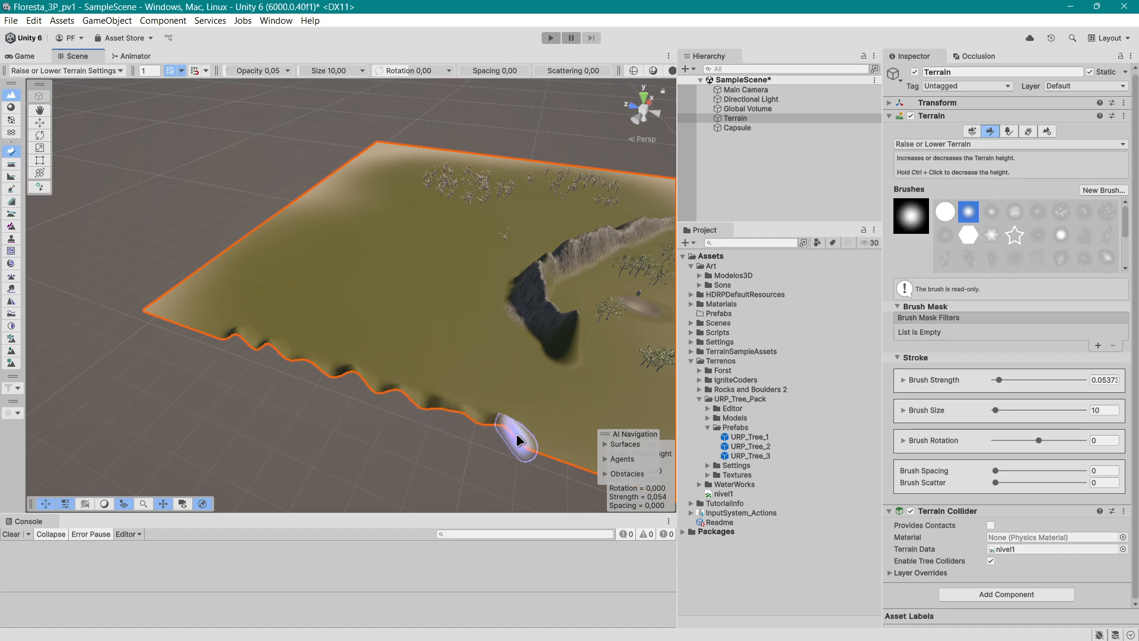
click(554, 441)
right_drag(410, 422, 539, 419)
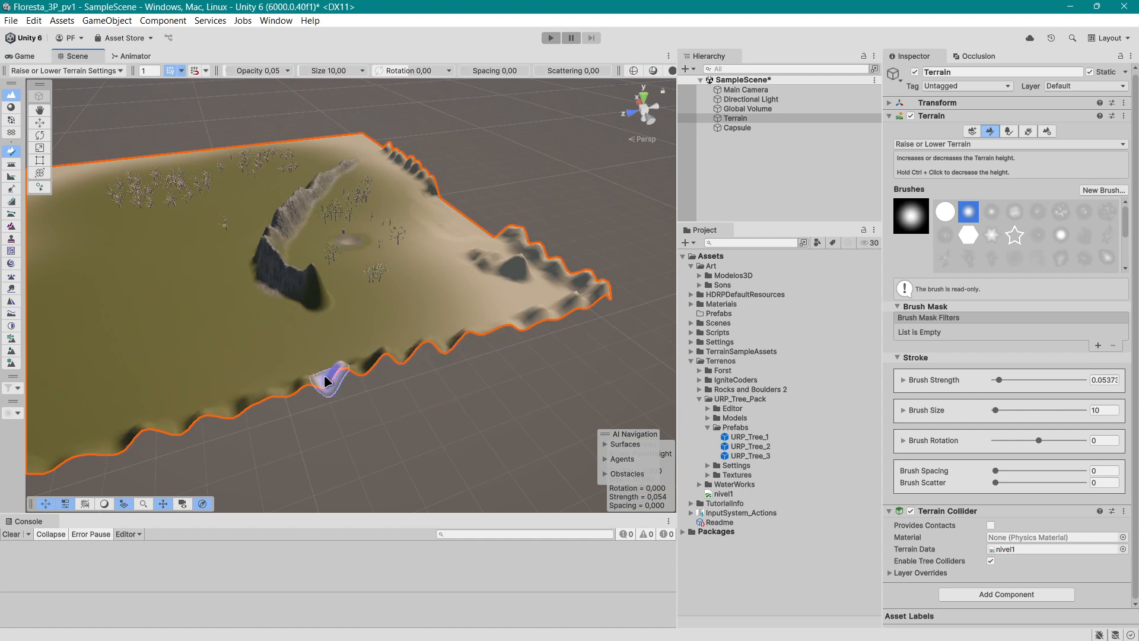
Raise a few hills along the next edge near its grassy corner and select the Terrain object again.
mouse_move(297, 402)
middle_down()
mouse_move(384, 419)
mouse_move(402, 396)
middle_up()
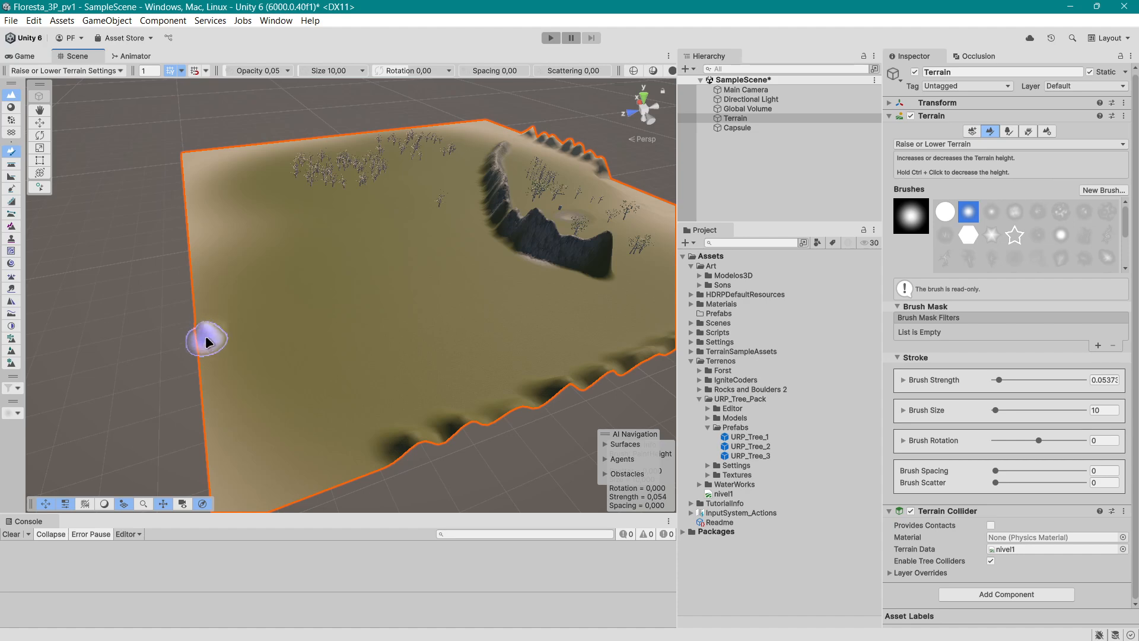
click(202, 439)
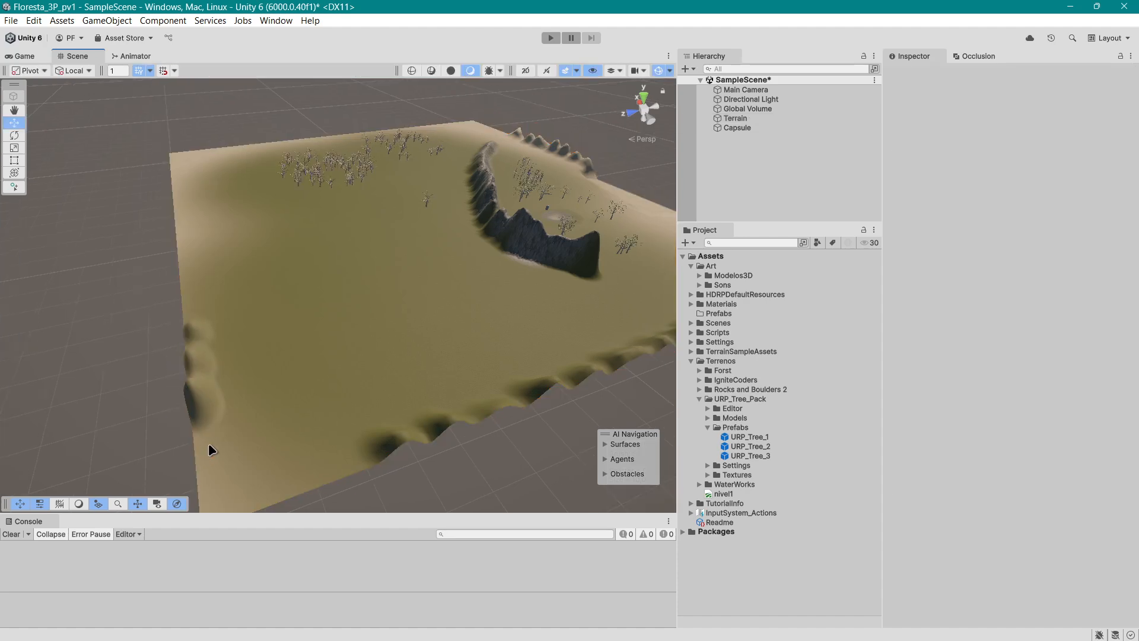
click(738, 120)
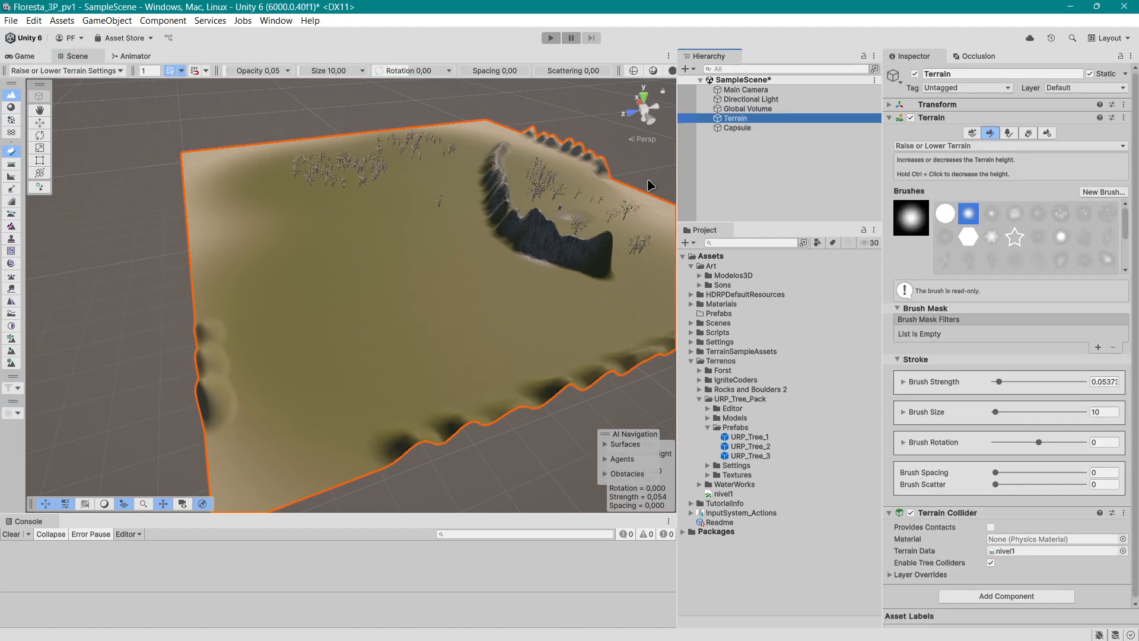
Raise a mountain on the bare sandy corner beyond the large tree group.
right_drag(221, 311, 328, 317)
middle_drag(328, 316, 544, 278)
scroll(544, 279, down, 3)
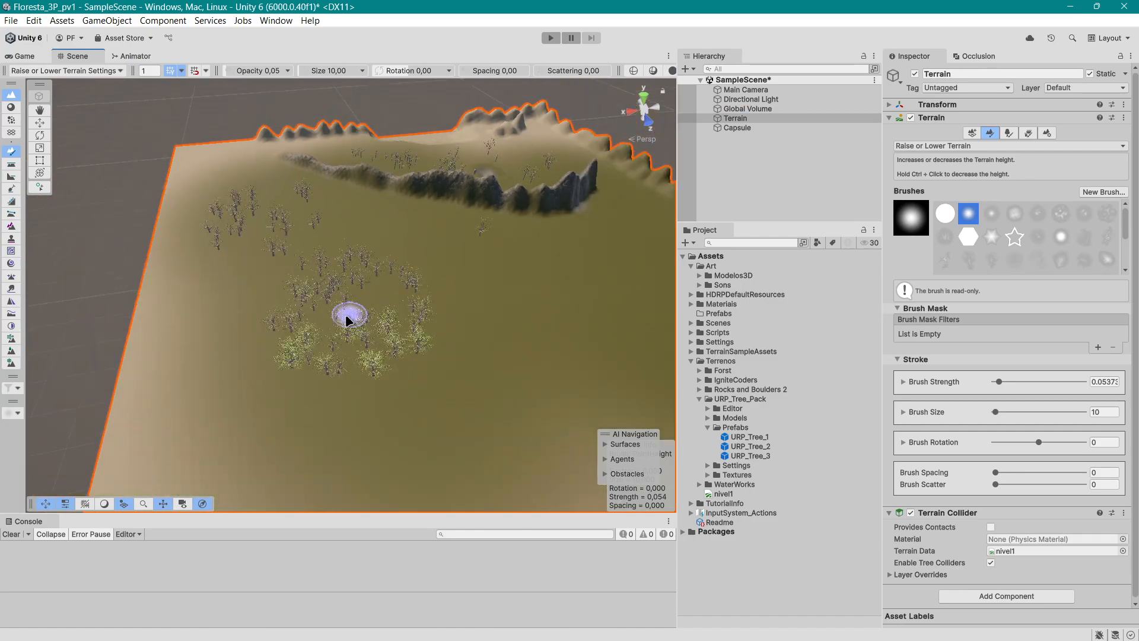
right_drag(348, 317, 486, 305)
middle_drag(344, 366, 388, 372)
right_drag(108, 359, 163, 369)
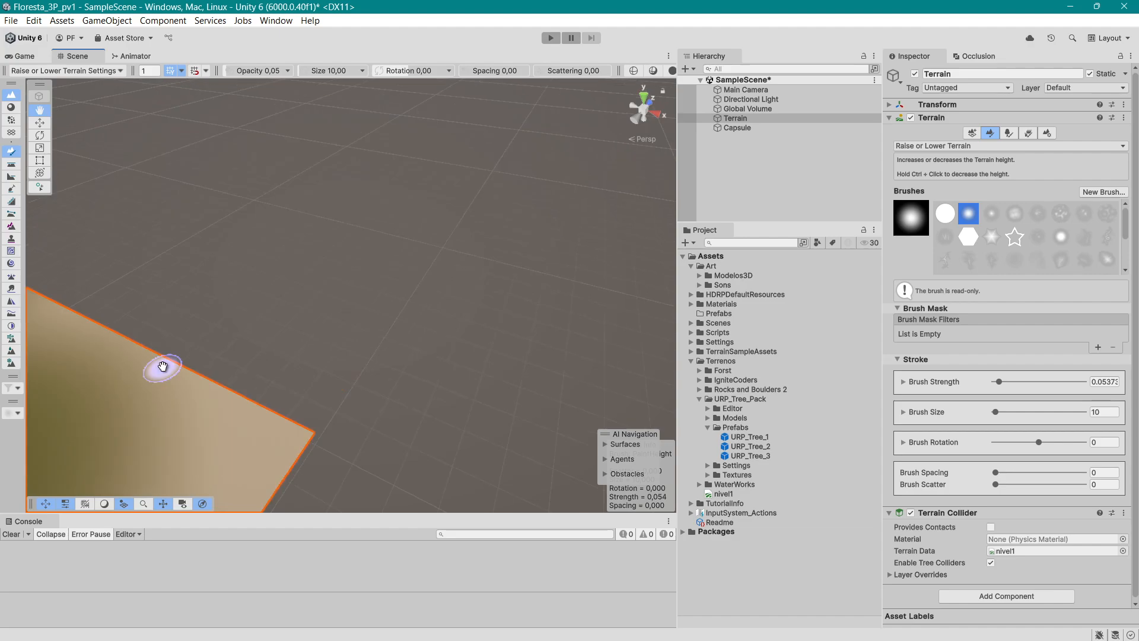
middle_drag(162, 369, 226, 340)
scroll(233, 343, down, 3)
right_drag(366, 361, 233, 366)
middle_drag(303, 386, 273, 373)
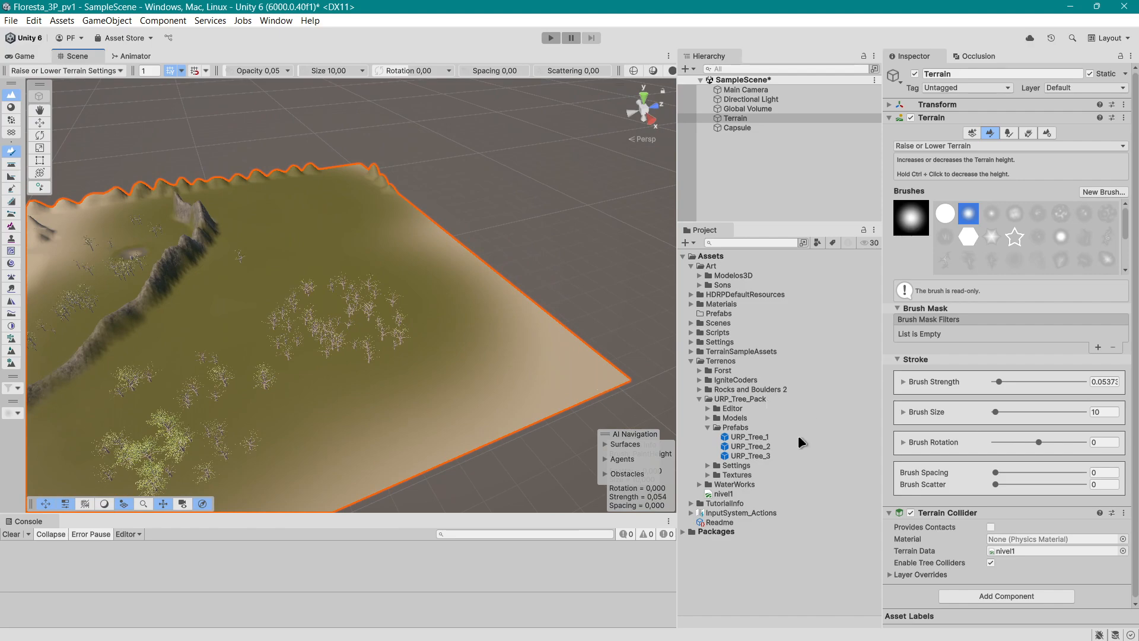
right_drag(455, 373, 201, 325)
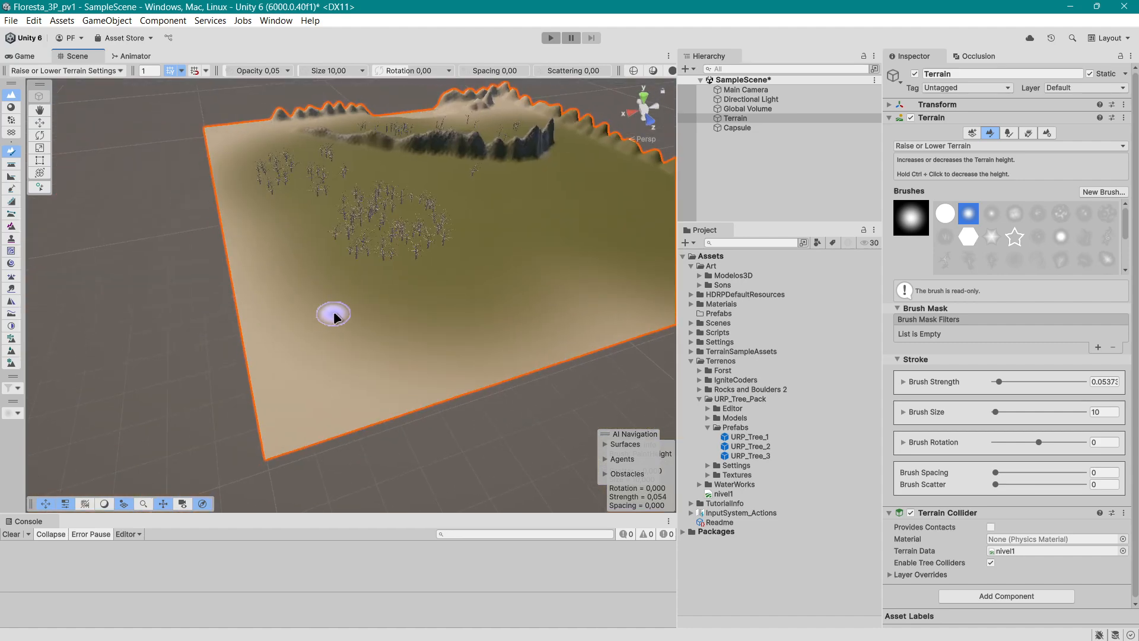
mouse_move(349, 322)
mouse_down()
mouse_move(329, 323)
mouse_move(350, 344)
mouse_up()
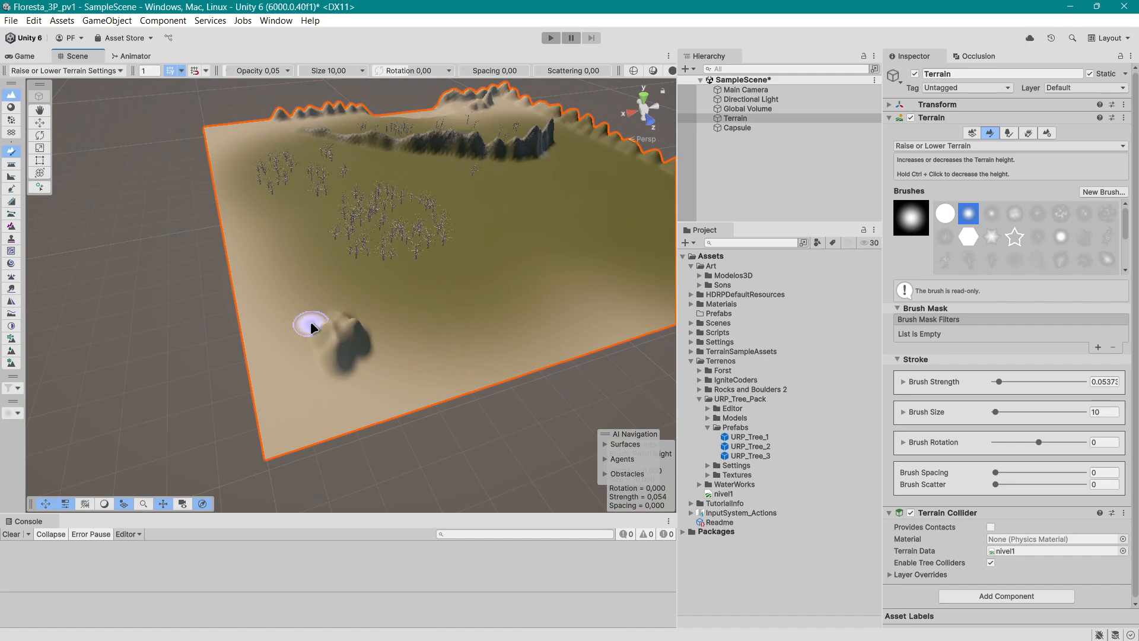
mouse_move(314, 333)
mouse_down()
mouse_move(322, 351)
mouse_move(370, 342)
mouse_up()
Raise additional peaks around the corner mountain so it forms a ring of high summits.
mouse_move(344, 346)
right_down()
mouse_move(611, 373)
mouse_move(445, 392)
mouse_move(599, 355)
right_up()
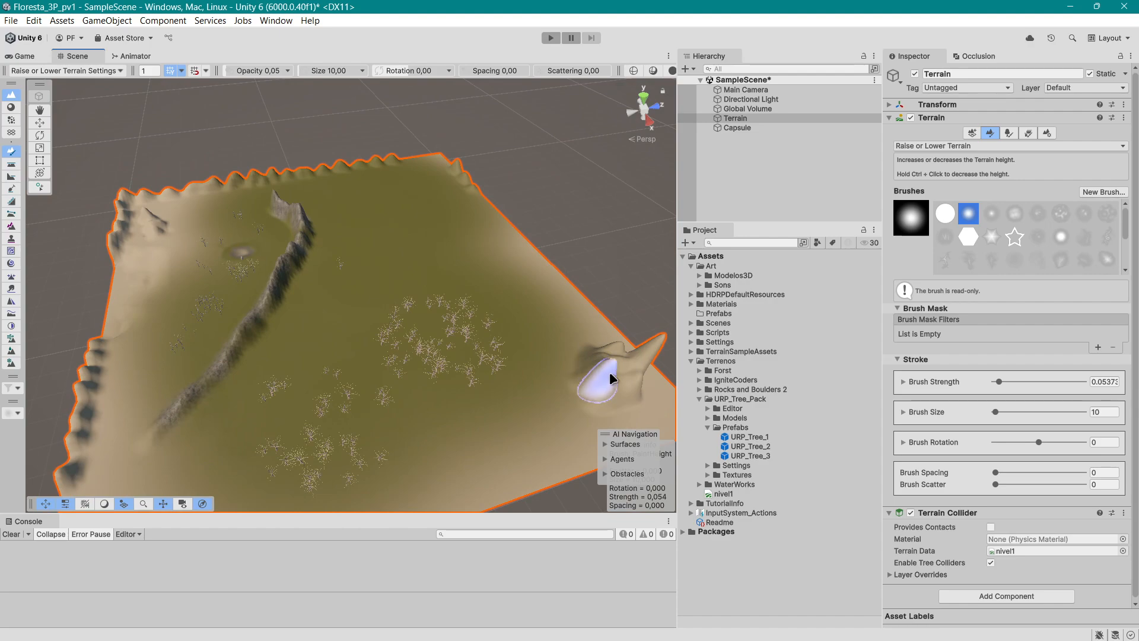
right_drag(617, 361, 607, 384)
middle_drag(574, 395, 503, 409)
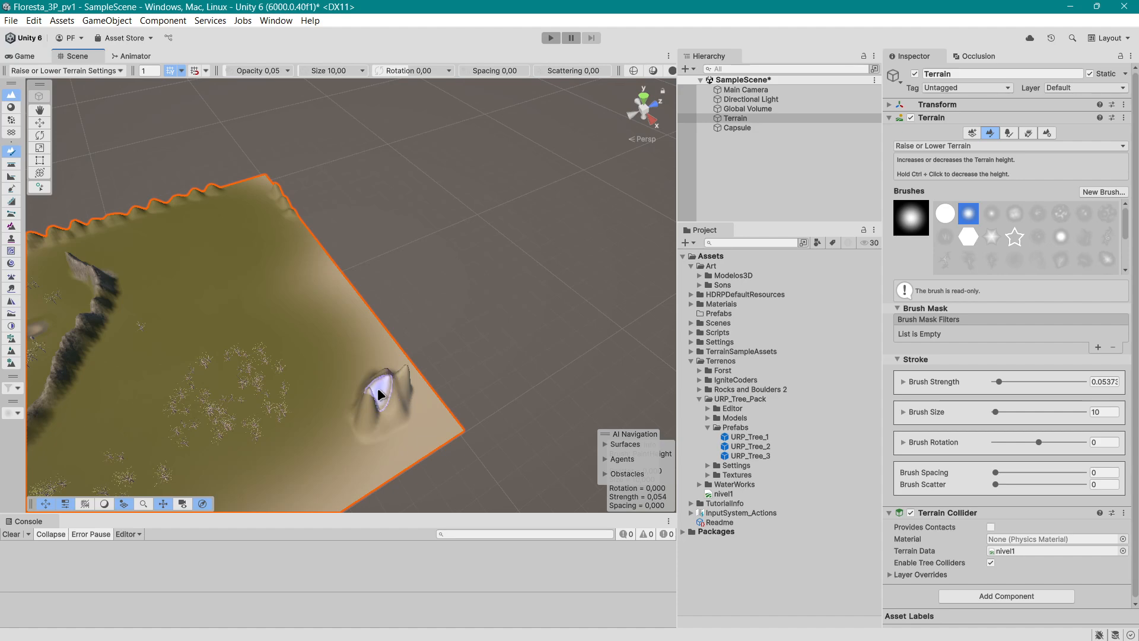
scroll(371, 389, up, 2)
right_drag(361, 393, 451, 419)
mouse_move(451, 418)
middle_down()
mouse_move(478, 435)
mouse_move(557, 364)
middle_up()
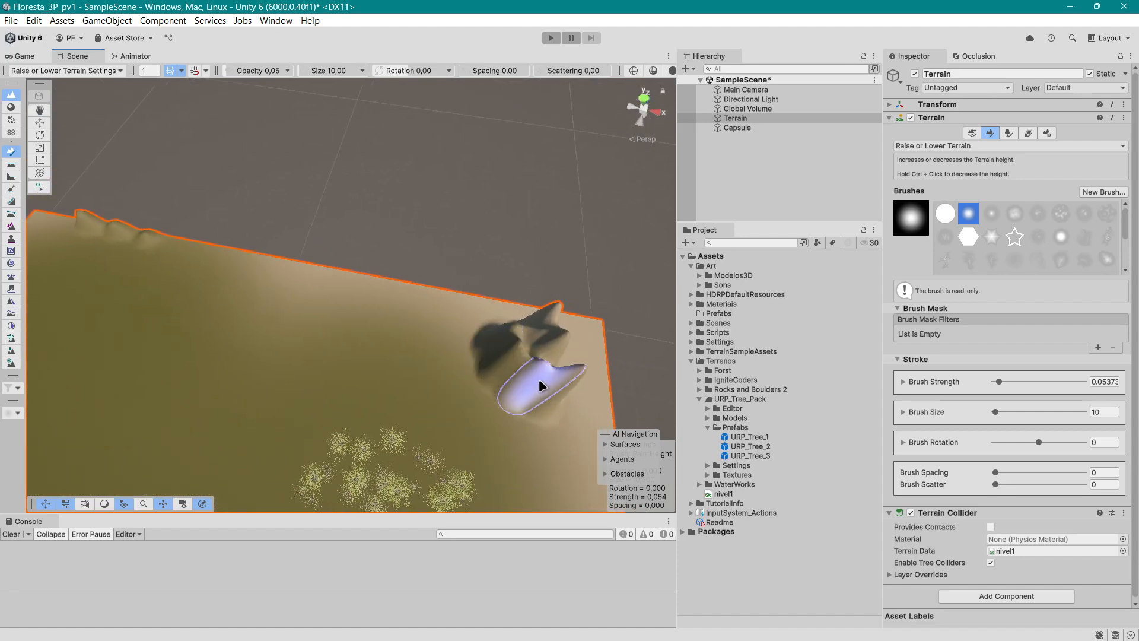
alt+drag(544, 403, 305, 359)
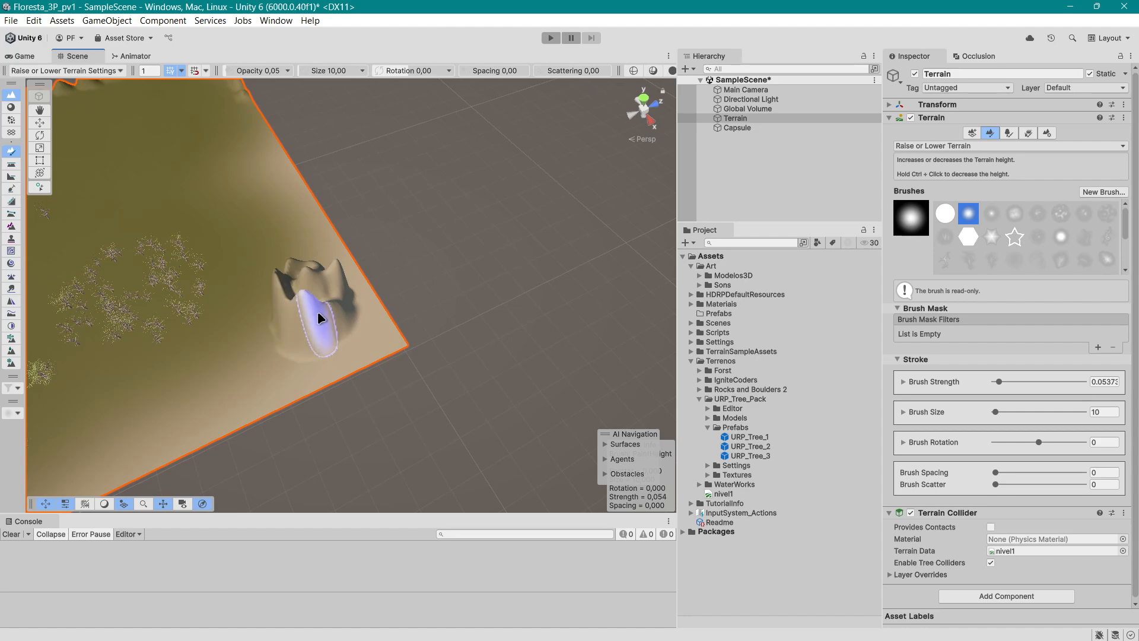
mouse_move(318, 311)
alt+mouse_down()
mouse_move(376, 330)
mouse_move(300, 344)
alt+mouse_up()
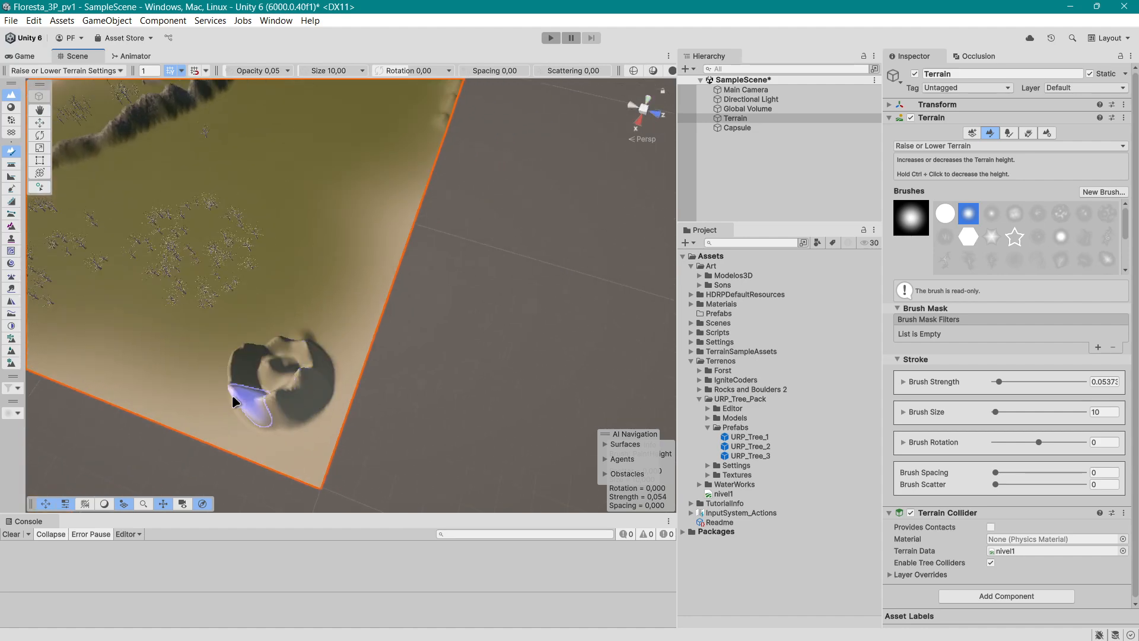
alt+drag(247, 402, 223, 407)
Fill in the hollow at the centre of the corner mountain by raising the ground between its peaks.
middle_drag(223, 407, 339, 414)
right_drag(338, 415, 455, 376)
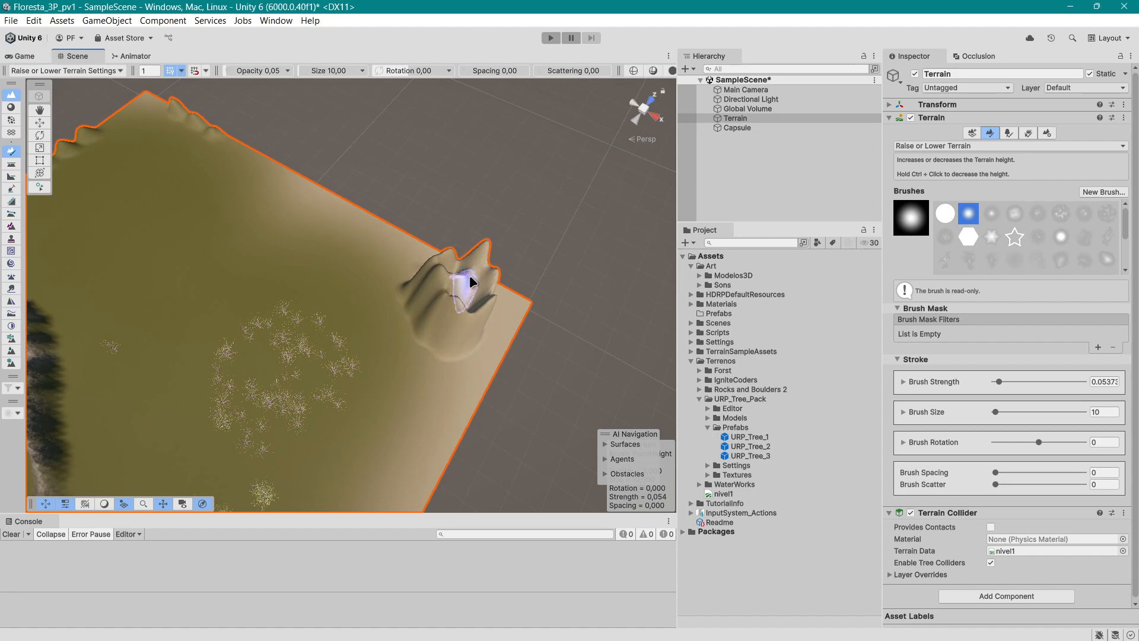
right_drag(474, 295, 420, 329)
middle_drag(420, 329, 374, 351)
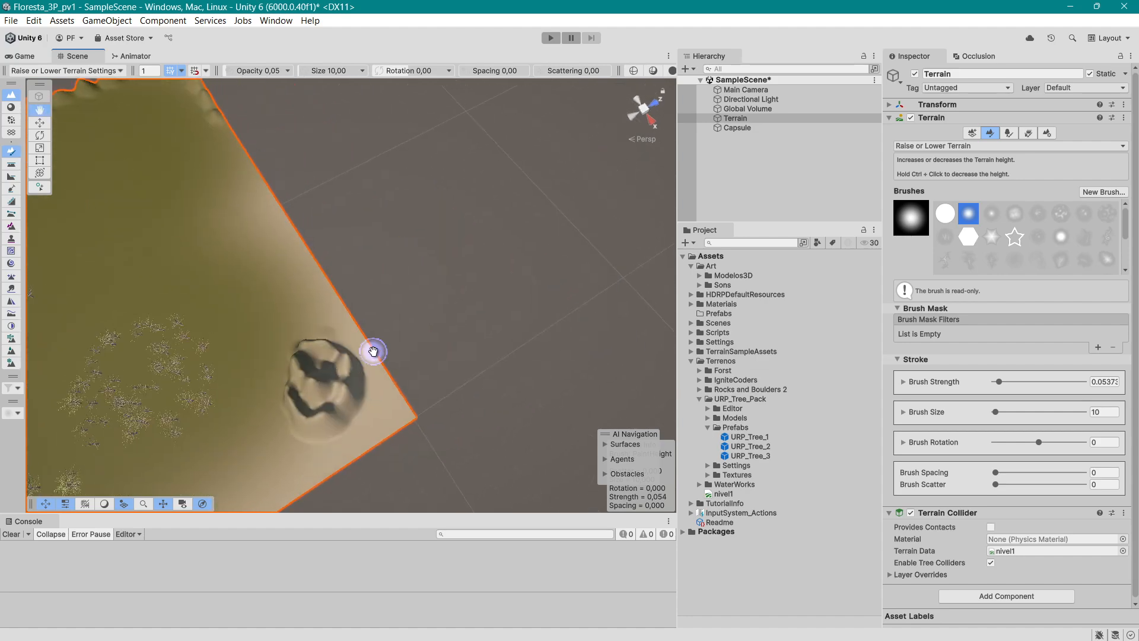
drag(308, 351, 330, 388)
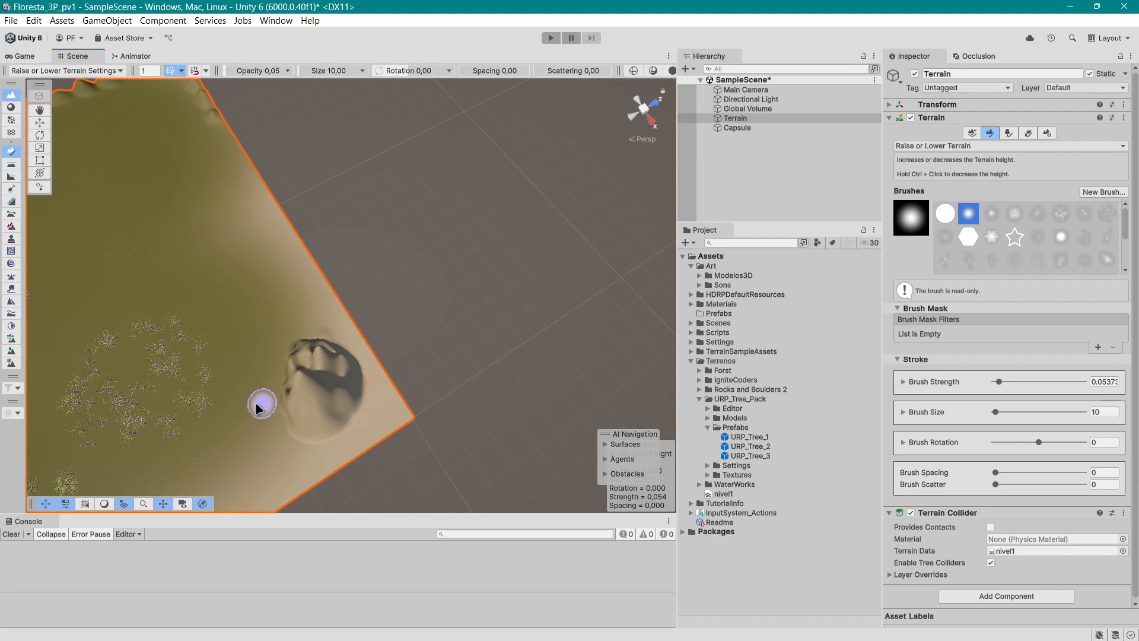
Examine the corner mountain's height and shape from the side, and reselect the Terrain object.
right_drag(255, 403, 321, 413)
middle_drag(321, 413, 382, 408)
scroll(350, 404, up, 2)
right_drag(323, 398, 431, 339)
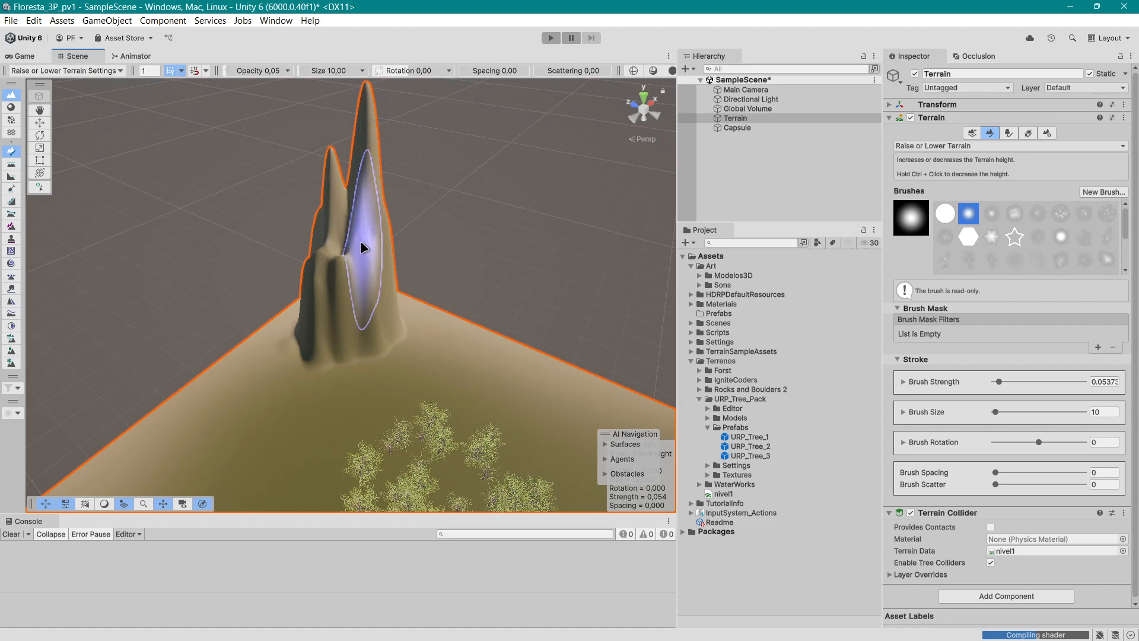
click(310, 242)
right_drag(308, 277, 350, 309)
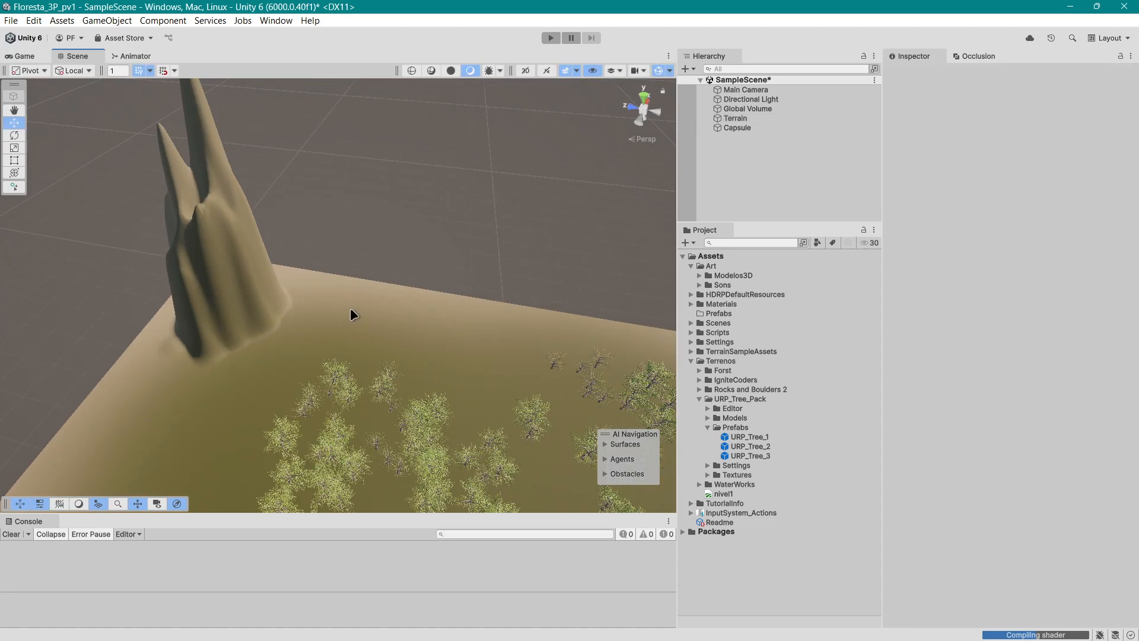
middle_drag(350, 309, 408, 328)
click(747, 119)
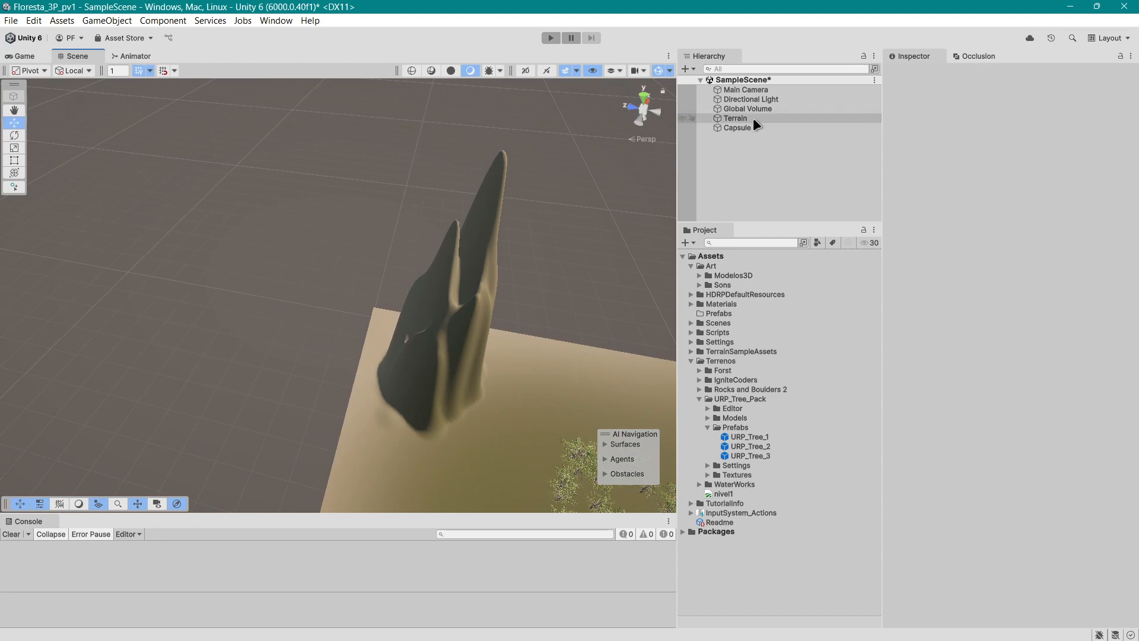
Compare the corner mountain with the trees, ridge and hill borders across the whole terrain.
mouse_move(508, 281)
mouse_down()
mouse_move(442, 300)
mouse_move(445, 326)
mouse_move(447, 314)
mouse_move(473, 314)
mouse_up()
middle_drag(466, 365, 513, 404)
middle_drag(460, 267, 261, 460)
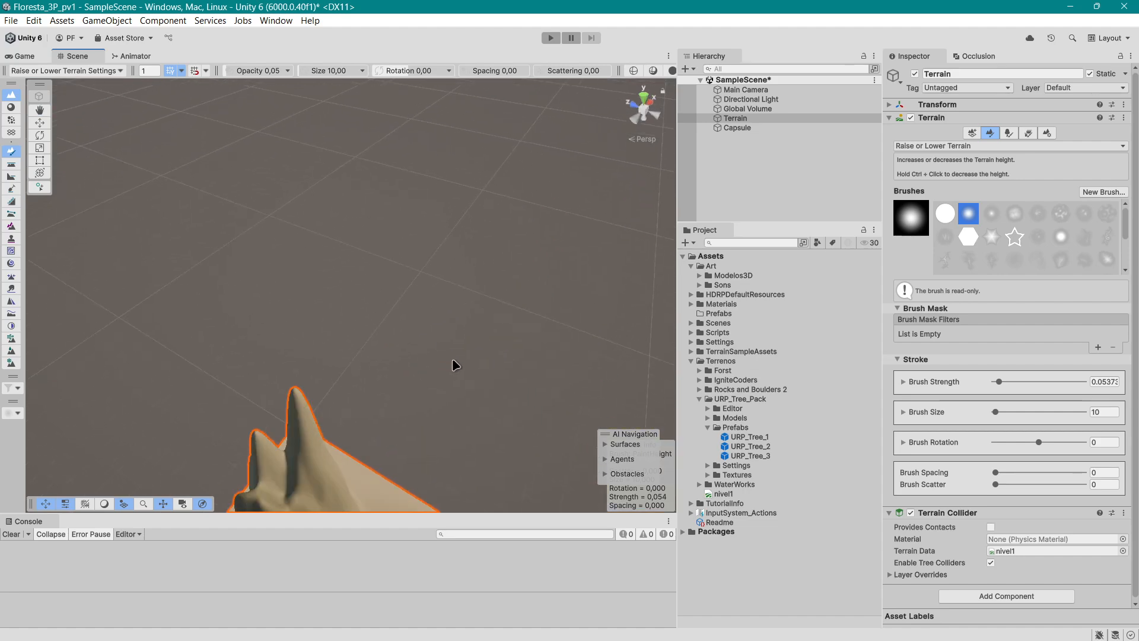
alt+drag(452, 366, 588, 354)
middle_drag(588, 353, 554, 317)
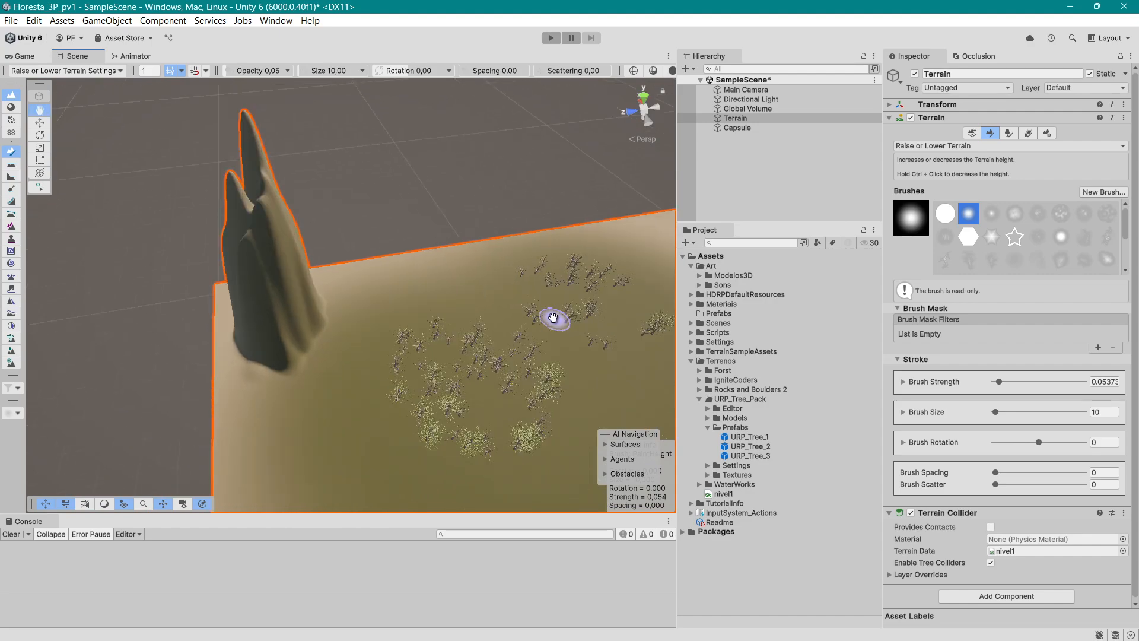
scroll(466, 388, down, 4)
middle_drag(518, 376, 522, 331)
scroll(520, 336, up, 2)
alt+drag(518, 350, 589, 350)
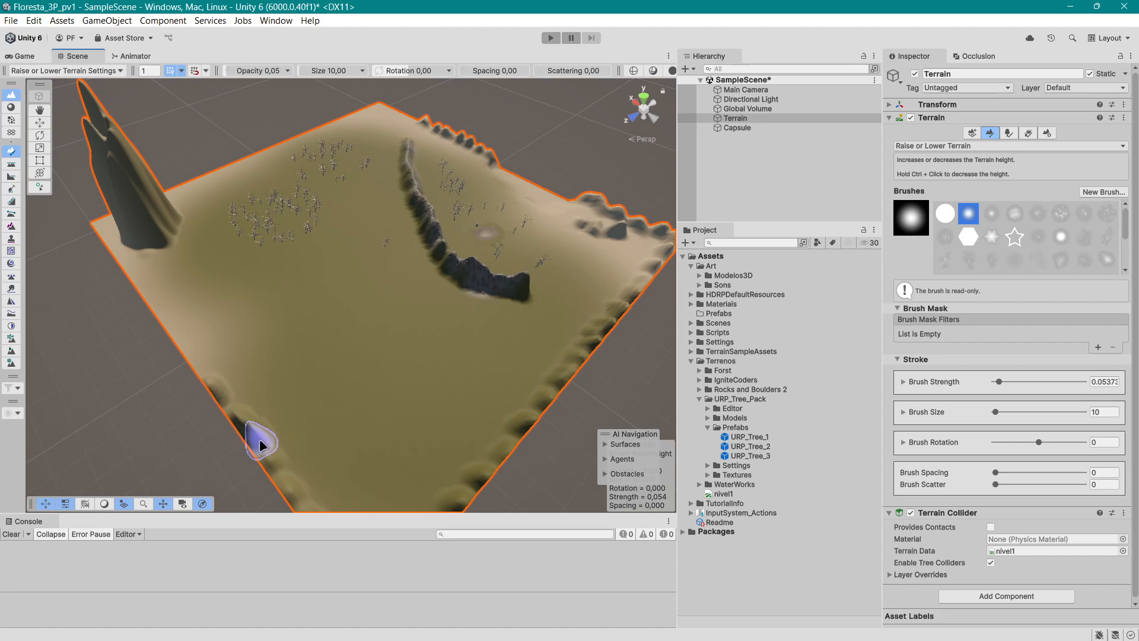
Raise small hills at the outer tip of the corner behind the mountain and along the adjoining edge.
middle_drag(281, 445, 407, 425)
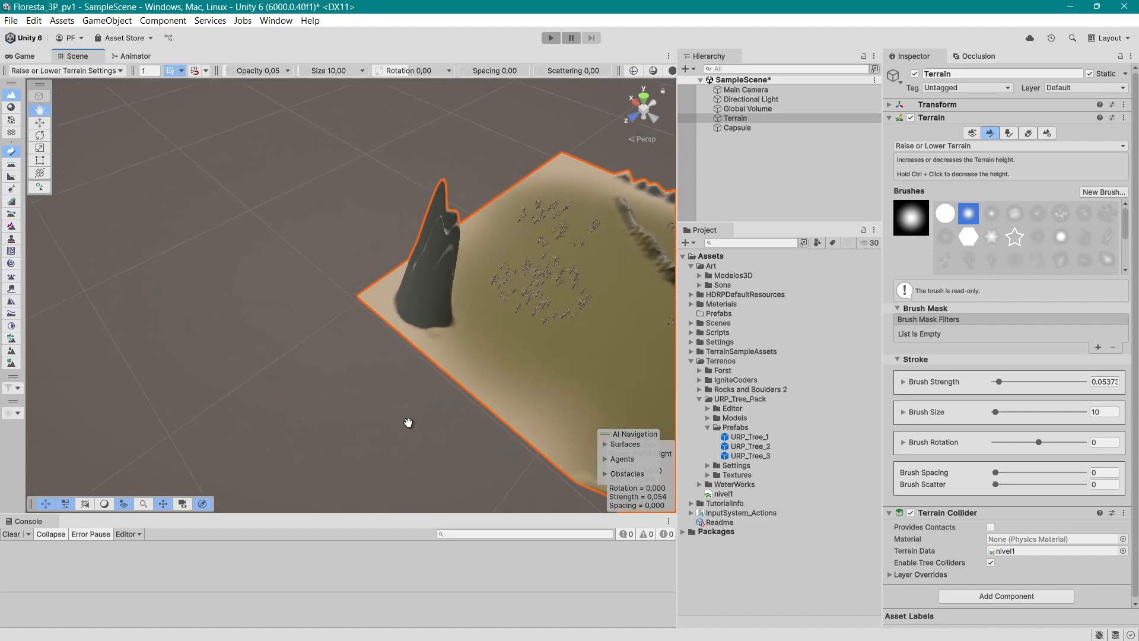
scroll(476, 338, up, 3)
mouse_move(525, 362)
alt+mouse_down()
mouse_move(500, 350)
mouse_move(386, 367)
mouse_move(545, 414)
alt+mouse_up()
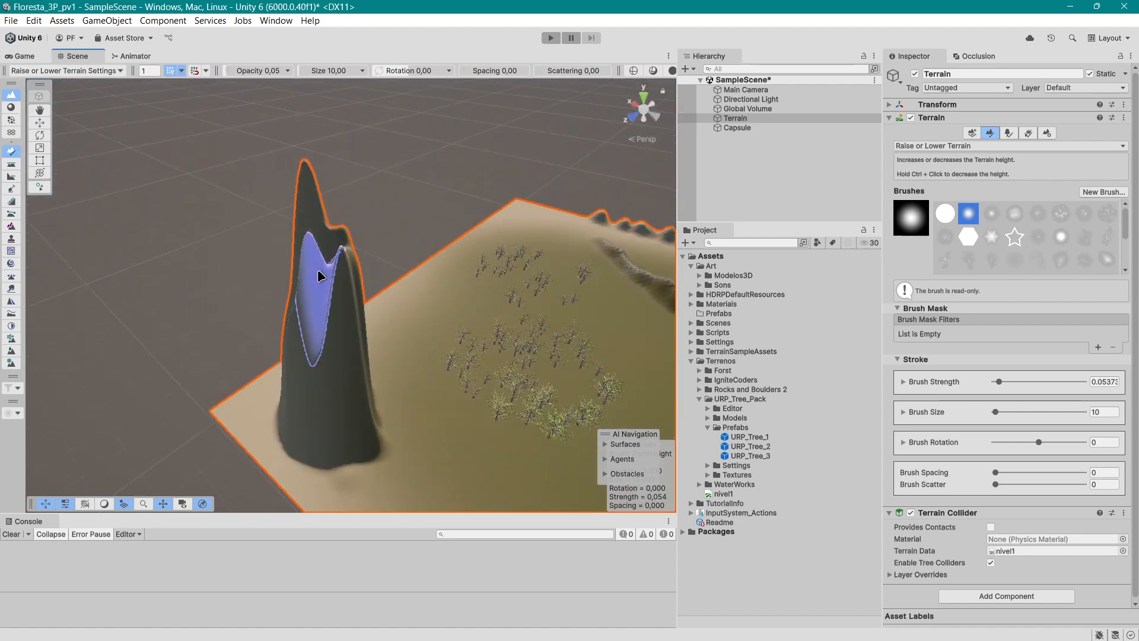
middle_drag(358, 300, 475, 352)
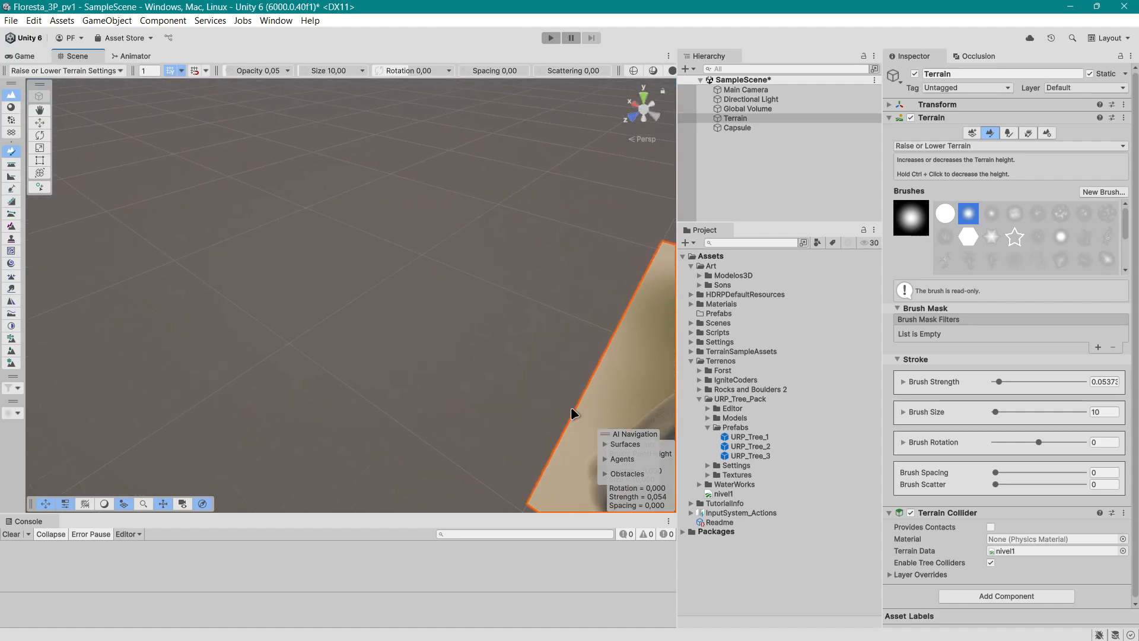
click(572, 423)
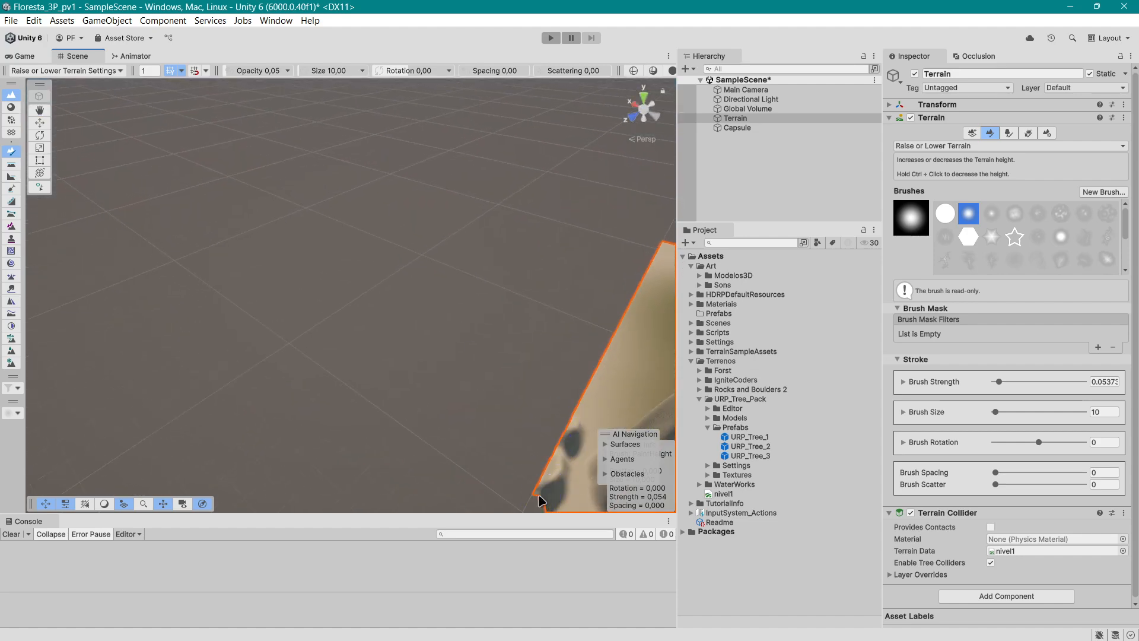
middle_drag(538, 496, 458, 442)
drag(400, 388, 474, 418)
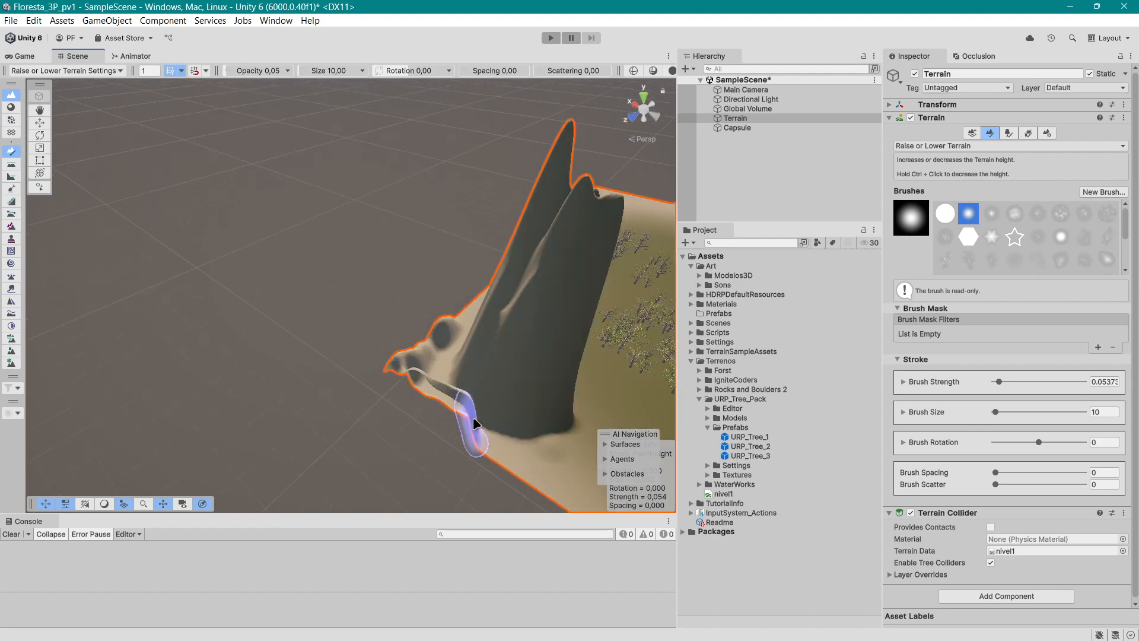
Extend the rows of small hills along the sandy edges on both sides of the corner mountain.
alt+drag(508, 457, 390, 445)
right_drag(390, 445, 329, 374)
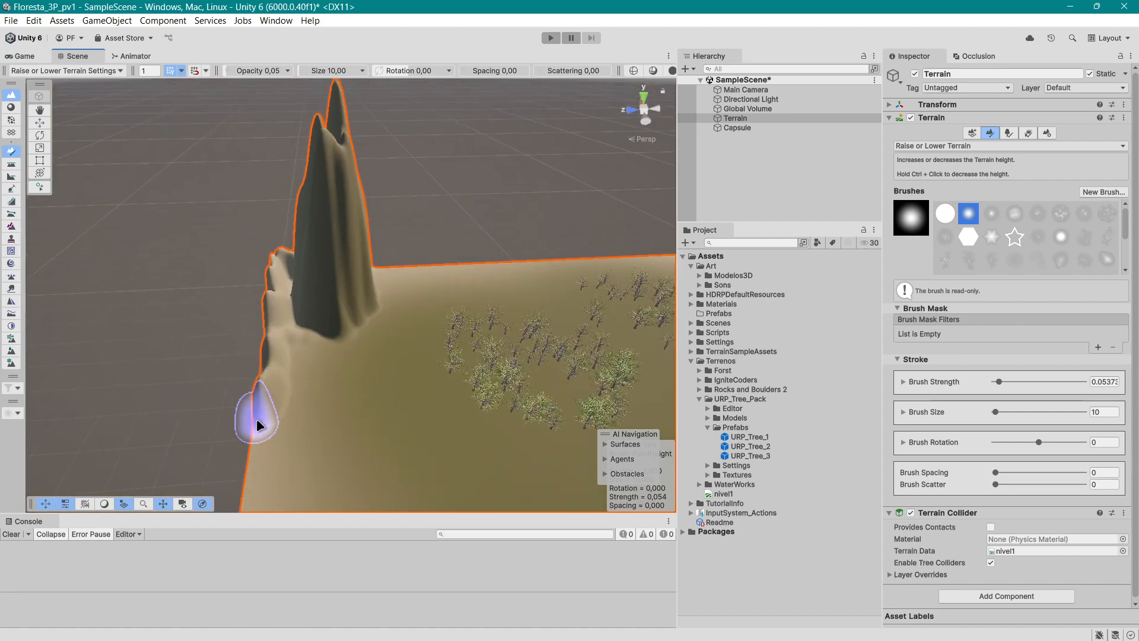
right_drag(415, 409, 353, 426)
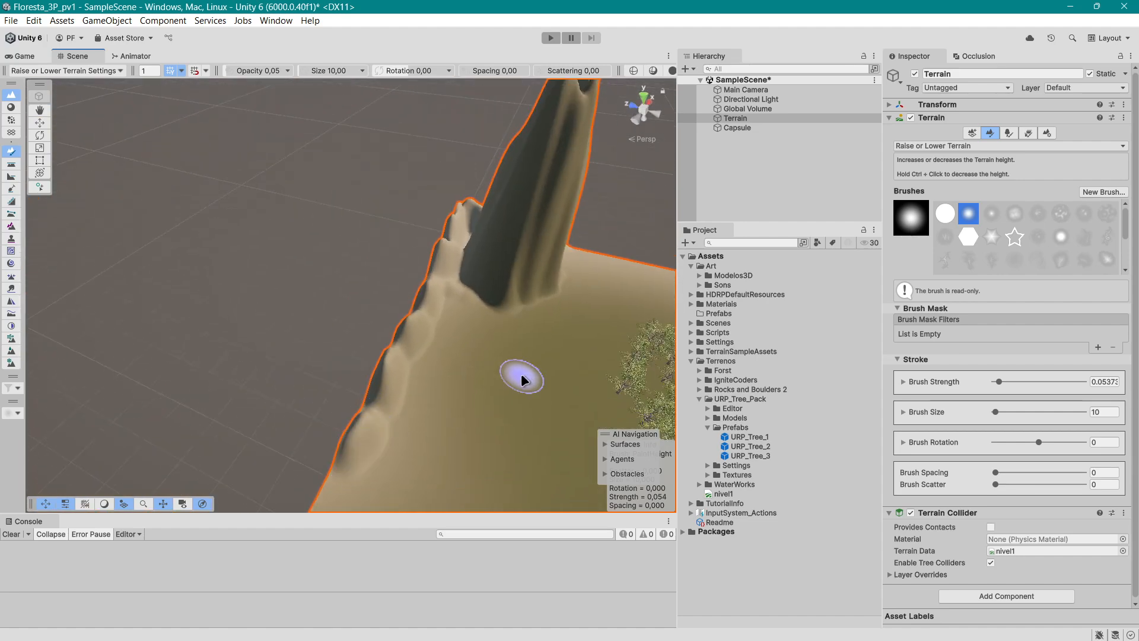
middle_drag(521, 378, 468, 423)
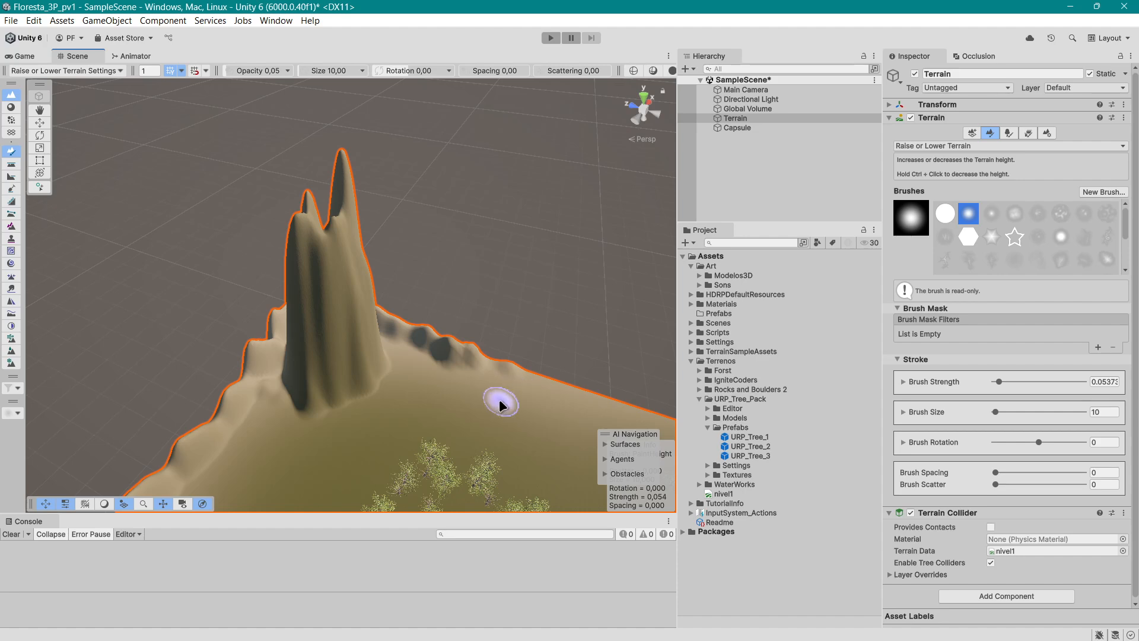
Extend the row of small raised hills along the terrain's outer edge, leading away from the corner mountain.
middle_drag(499, 406, 425, 398)
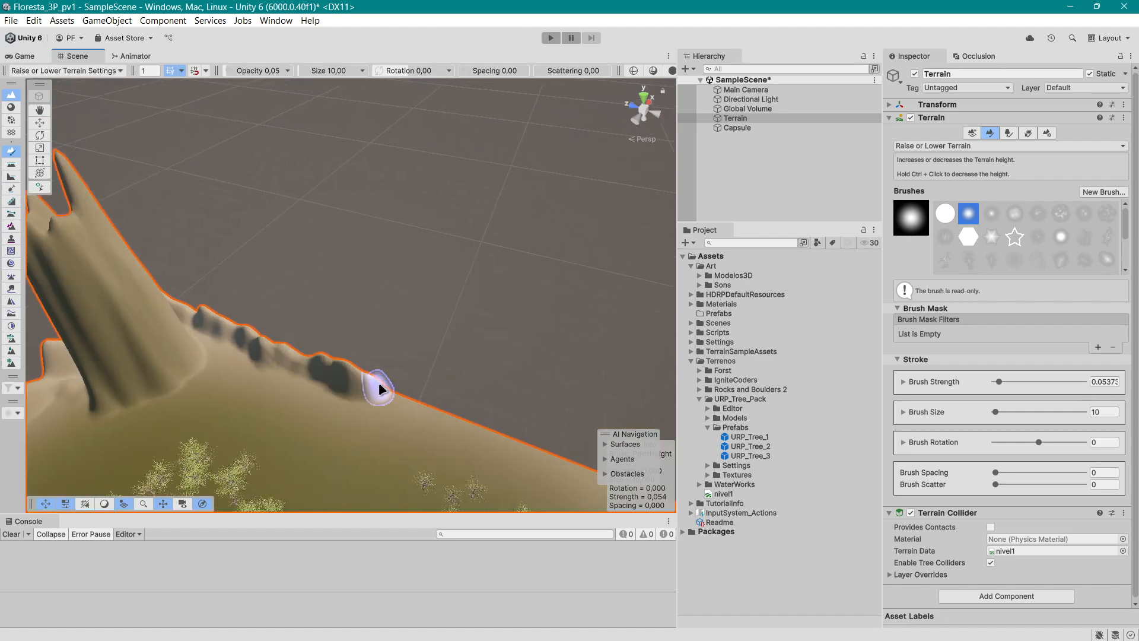
middle_drag(439, 448, 374, 443)
middle_drag(481, 445, 376, 409)
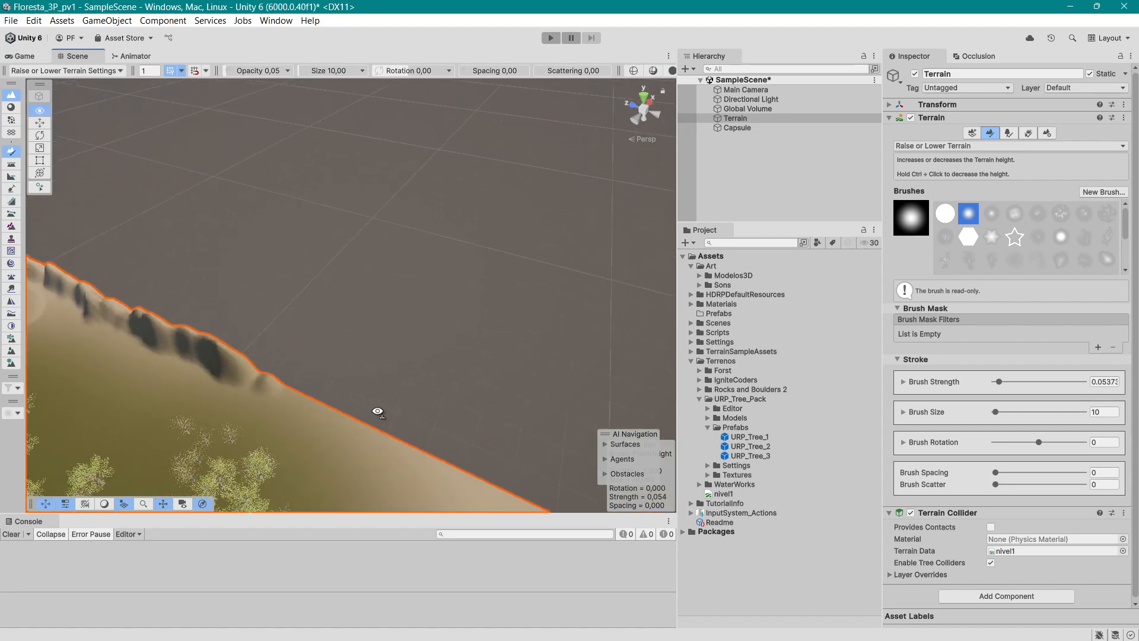
right_drag(376, 410, 333, 396)
middle_drag(415, 428, 277, 380)
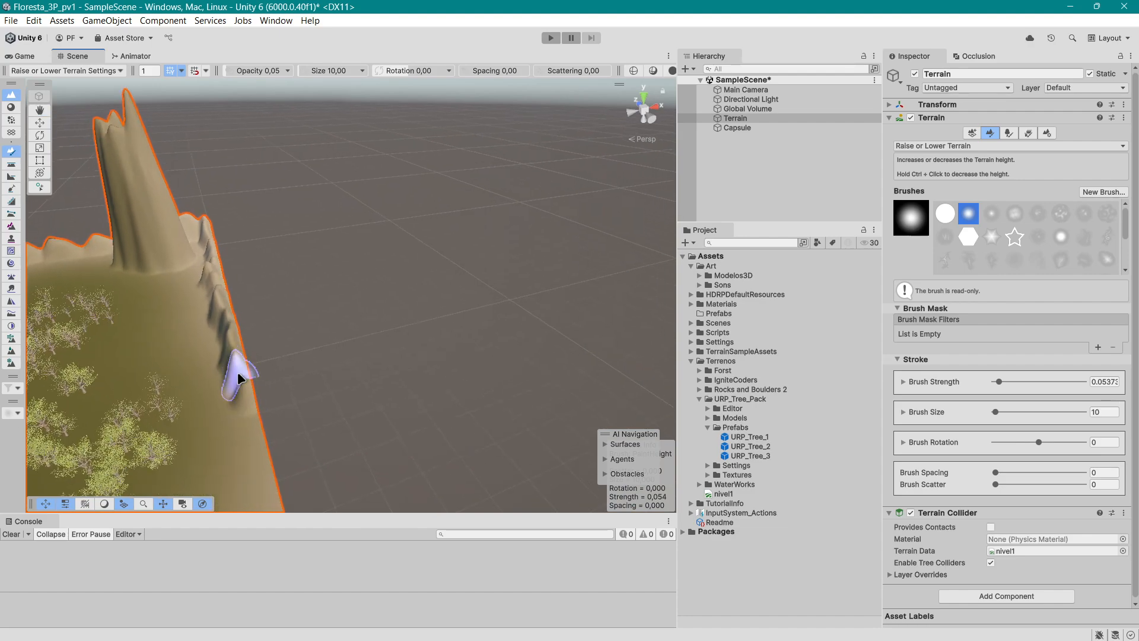
middle_drag(208, 324, 233, 391)
Raise small ridges in the gap between the corner mountain's base and the outer edge hills.
scroll(238, 440, up, 3)
right_drag(299, 438, 222, 427)
scroll(247, 428, up, 2)
middle_drag(246, 427, 311, 392)
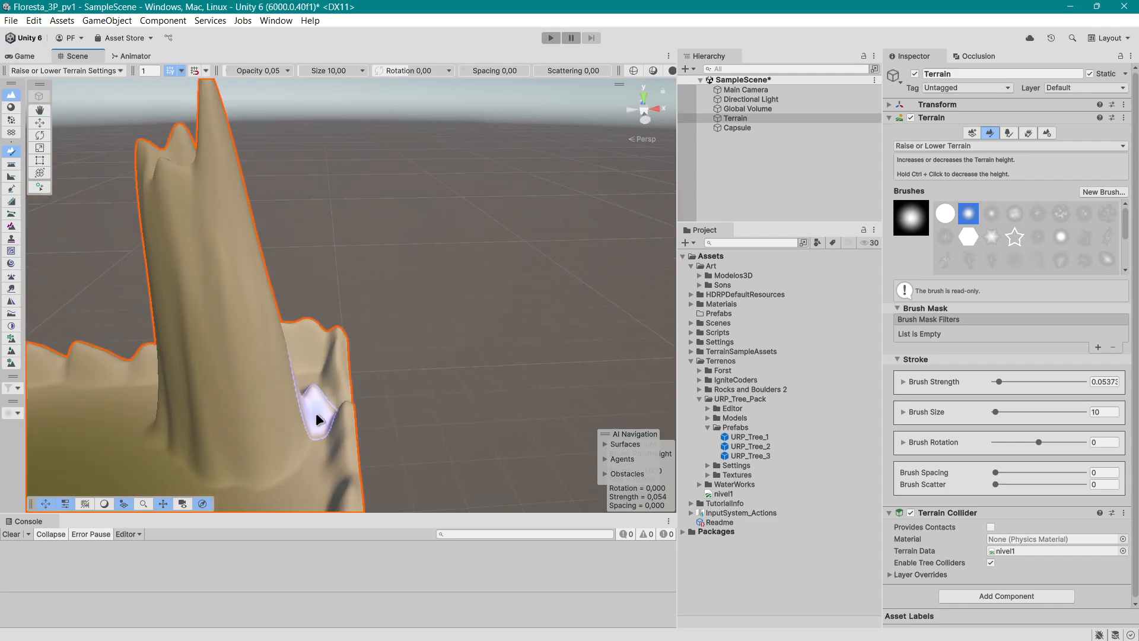
scroll(297, 463, up, 2)
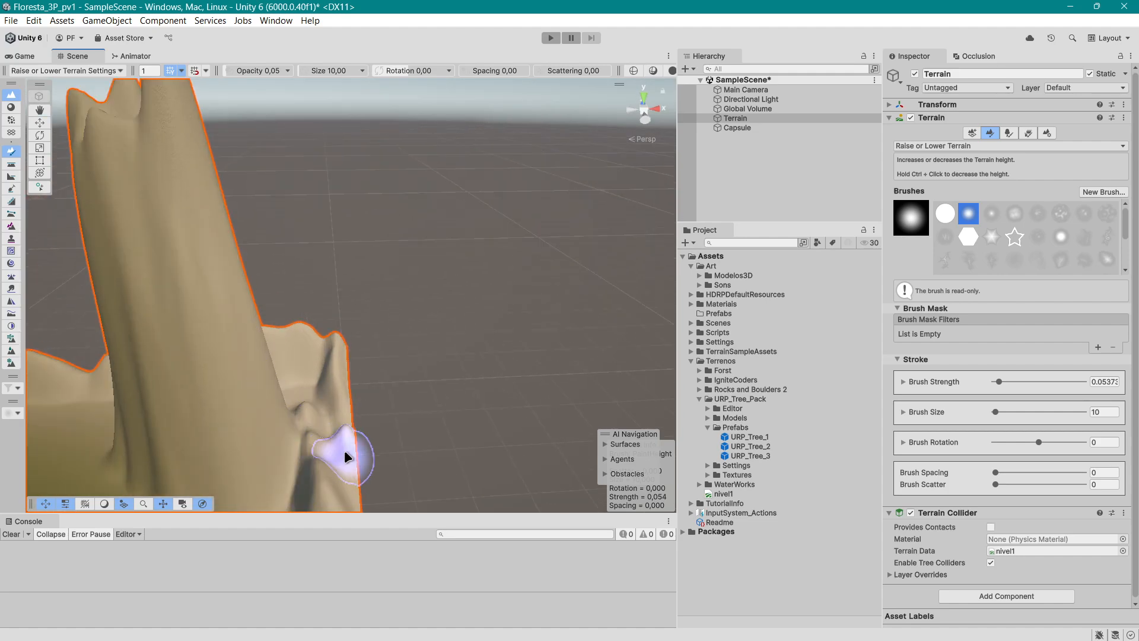
right_drag(344, 451, 335, 436)
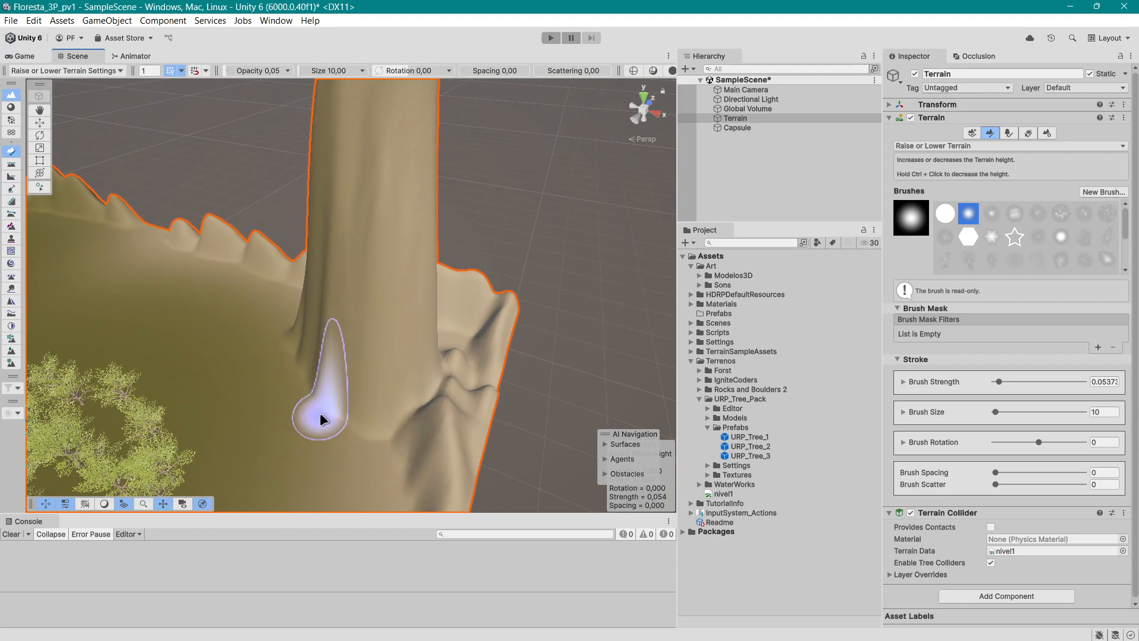
Raise a row of hills along the rest of the edge, from the corner mountain to the far sandy corner.
mouse_move(329, 411)
middle_down()
mouse_move(387, 422)
mouse_move(362, 392)
middle_up()
mouse_move(368, 371)
right_down()
mouse_move(429, 366)
mouse_move(392, 376)
mouse_move(481, 383)
right_up()
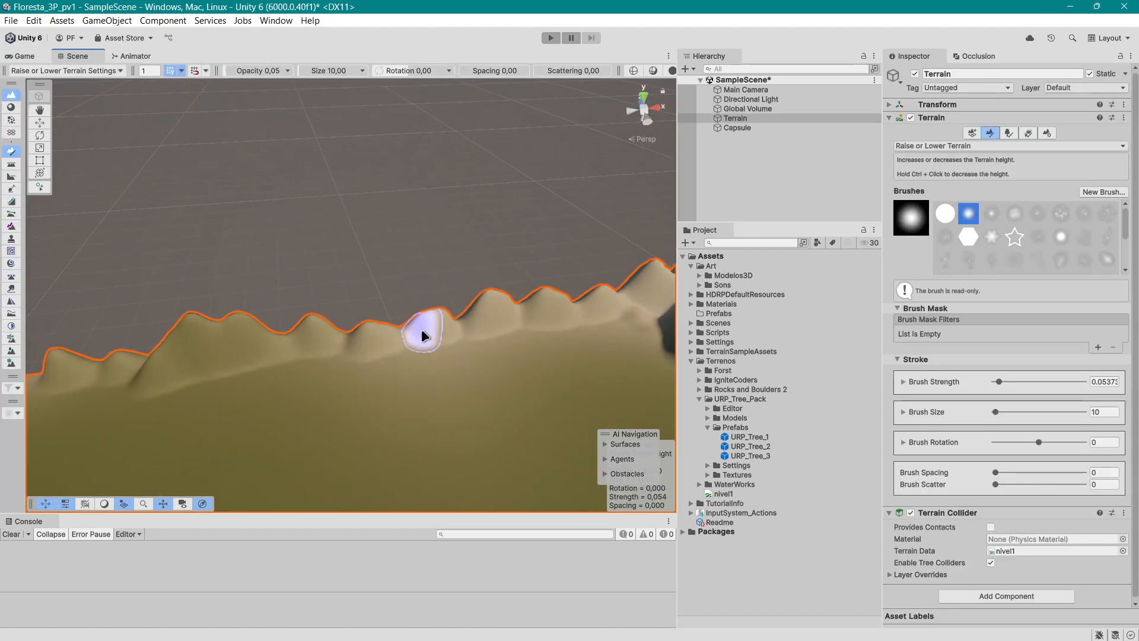
right_drag(333, 335, 359, 394)
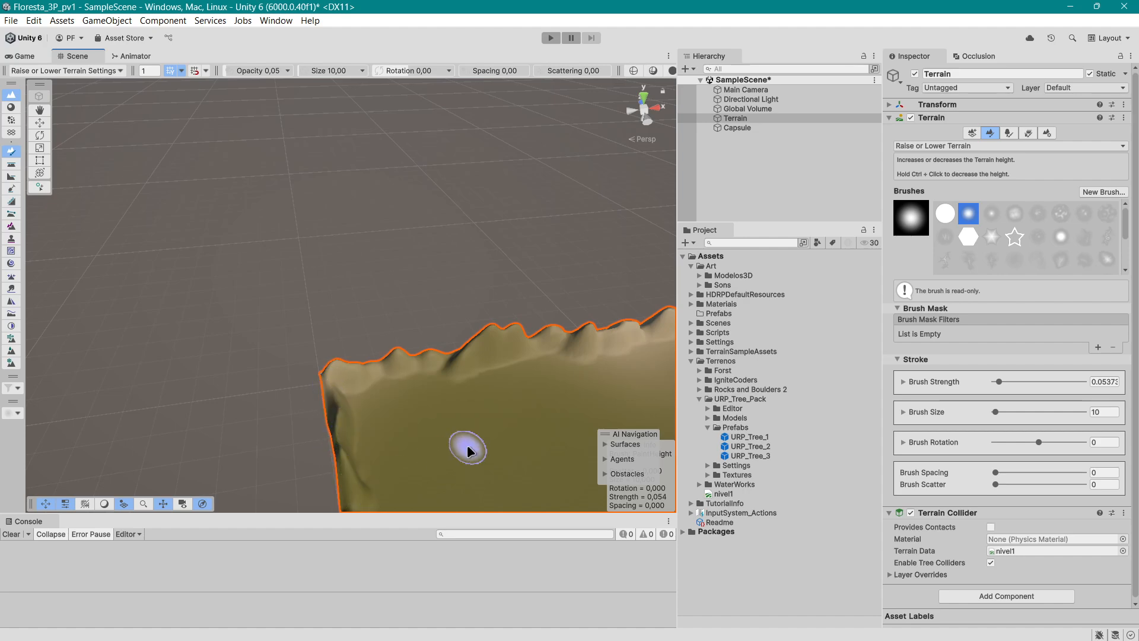
middle_drag(465, 450, 417, 391)
scroll(418, 390, down, 4)
middle_drag(543, 425, 351, 369)
drag(479, 288, 593, 422)
click(549, 375)
click(514, 368)
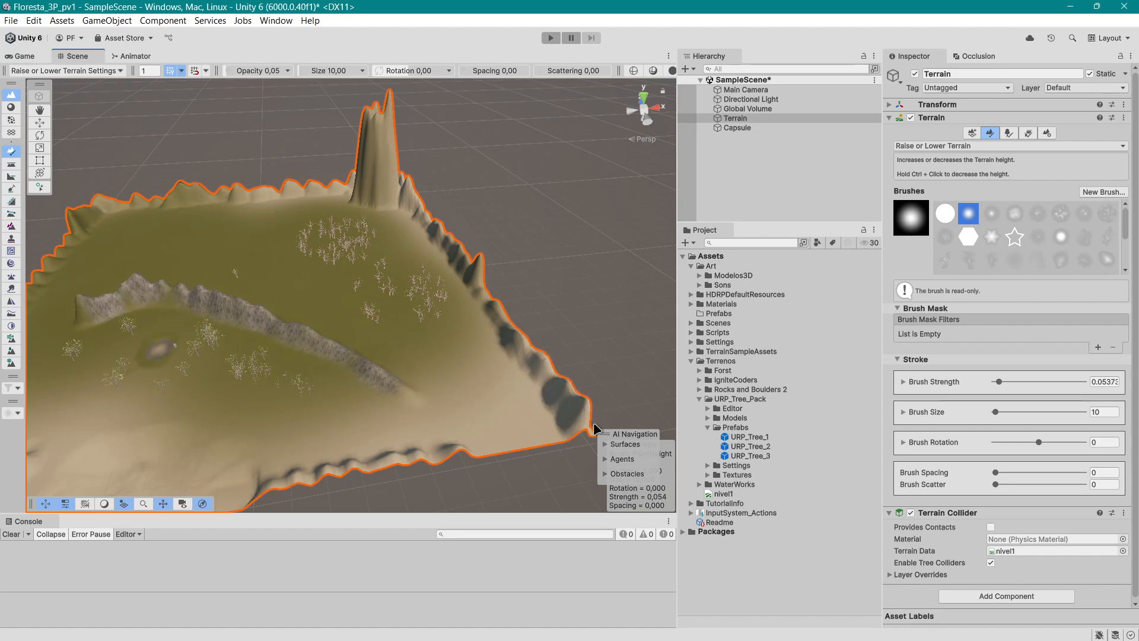
Raise hills along the adjoining edge to close the gap beside the far sandy corner.
middle_drag(302, 443, 388, 443)
scroll(347, 432, up, 3)
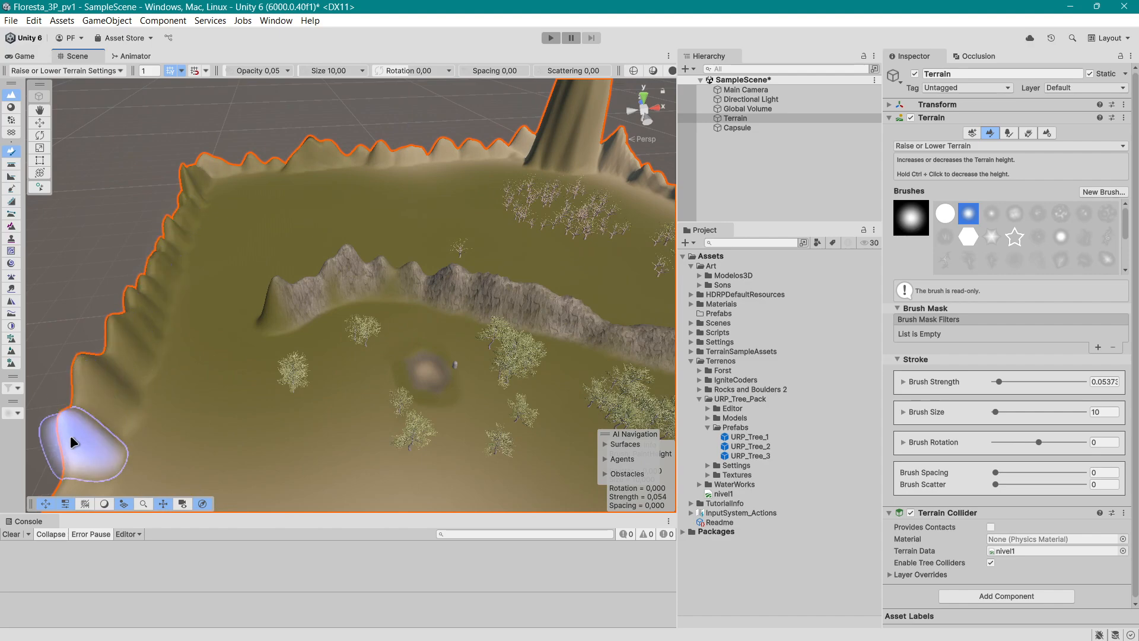
middle_drag(189, 392, 59, 433)
right_drag(94, 284, 333, 363)
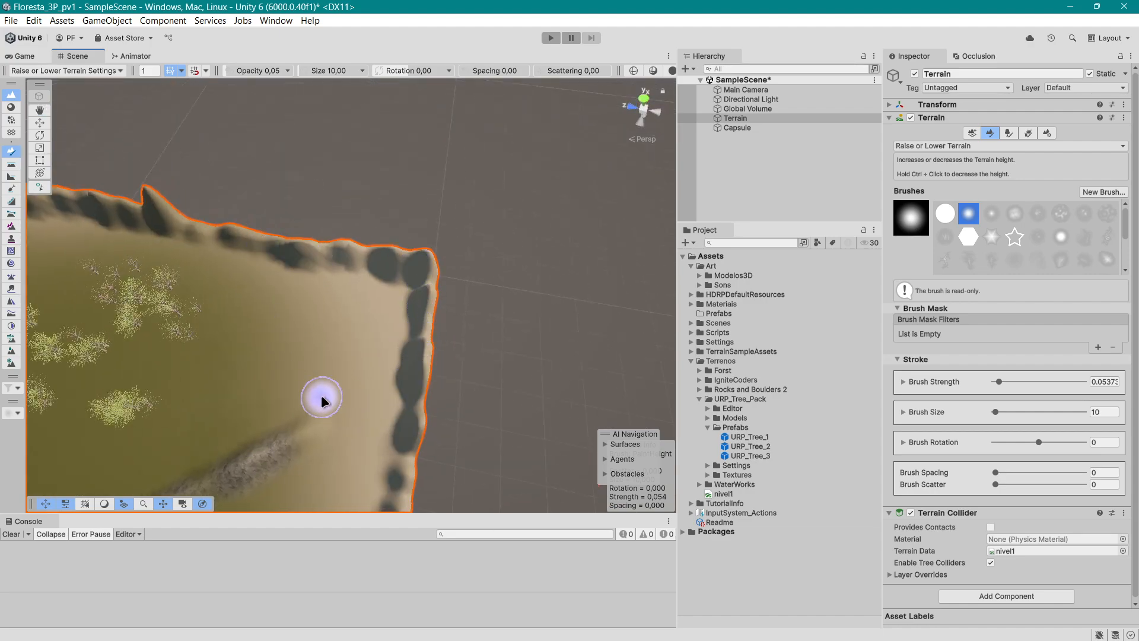
Examine the hill border around the whole terrain, comparing it with the corner mountain, rocky ridge and trees.
scroll(321, 394, down, 5)
middle_drag(315, 404, 453, 292)
right_drag(447, 348, 427, 343)
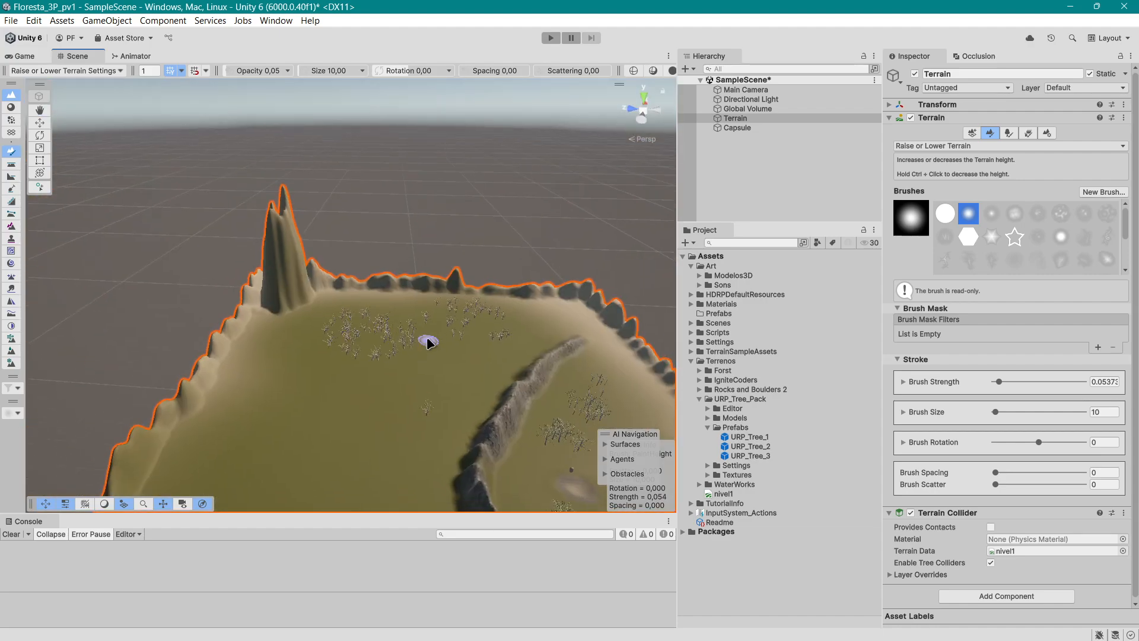
middle_drag(427, 339, 388, 302)
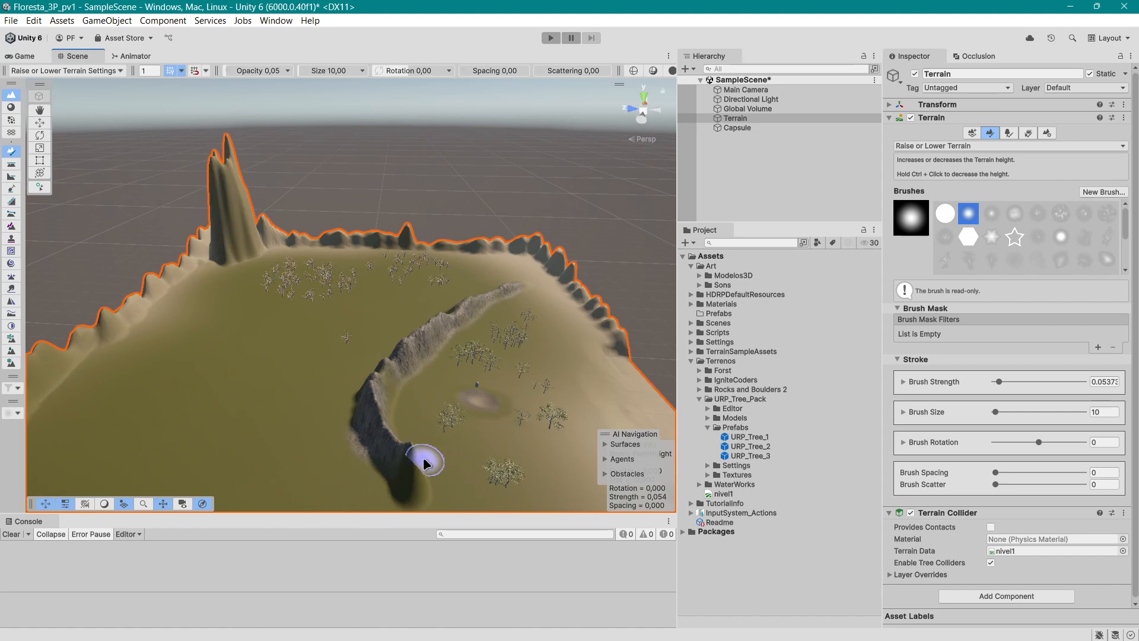
middle_drag(424, 463, 376, 427)
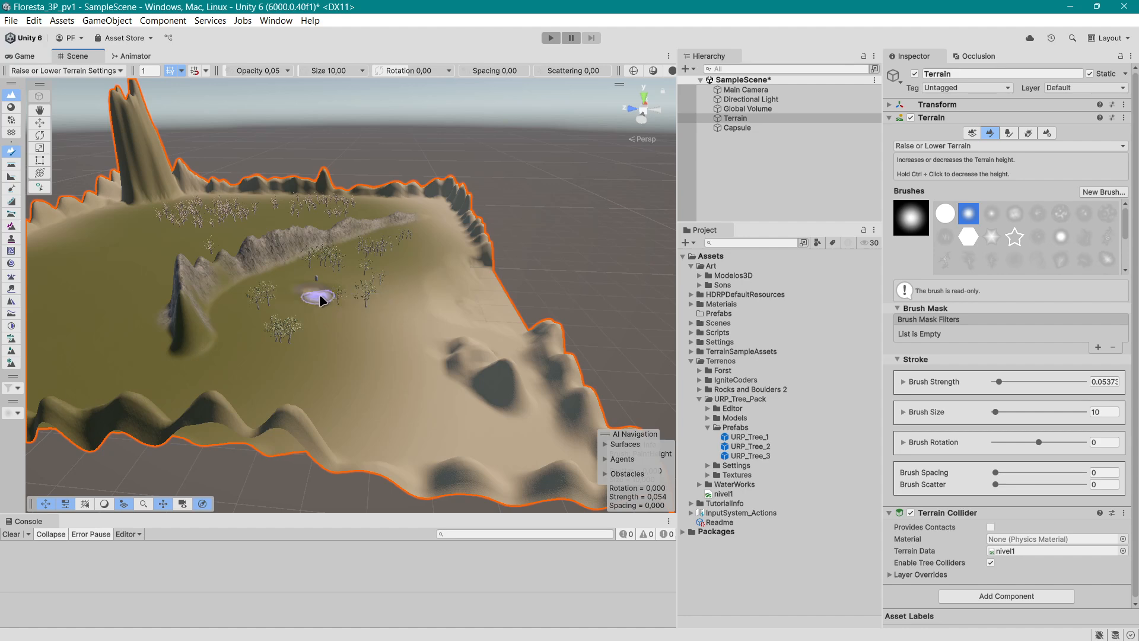
scroll(319, 301, up, 6)
scroll(346, 330, down, 3)
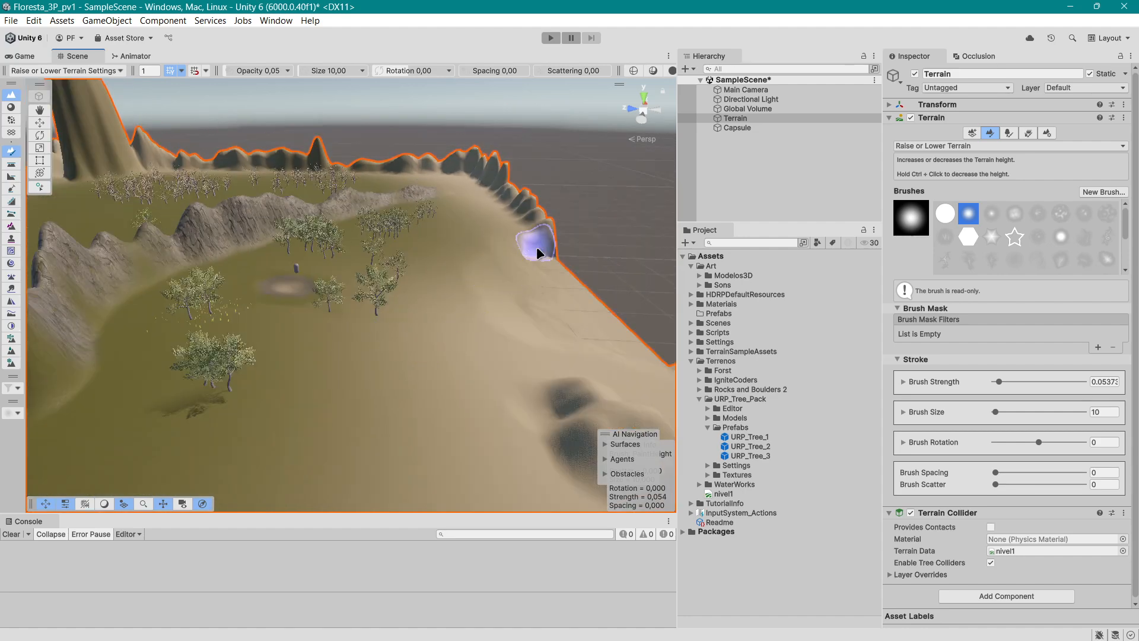
Inspect the stretch of sandy edge between the two rows of hills, undoing a stray brush stroke on the grass.
middle_drag(540, 362, 484, 368)
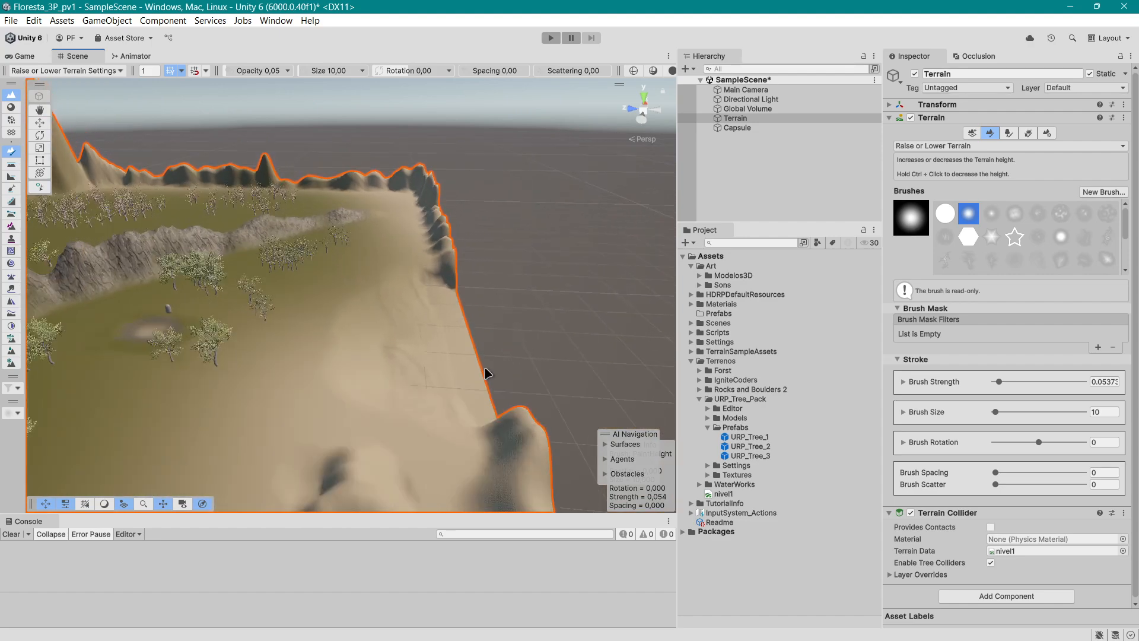
scroll(439, 425, up, 2)
right_drag(272, 438, 355, 455)
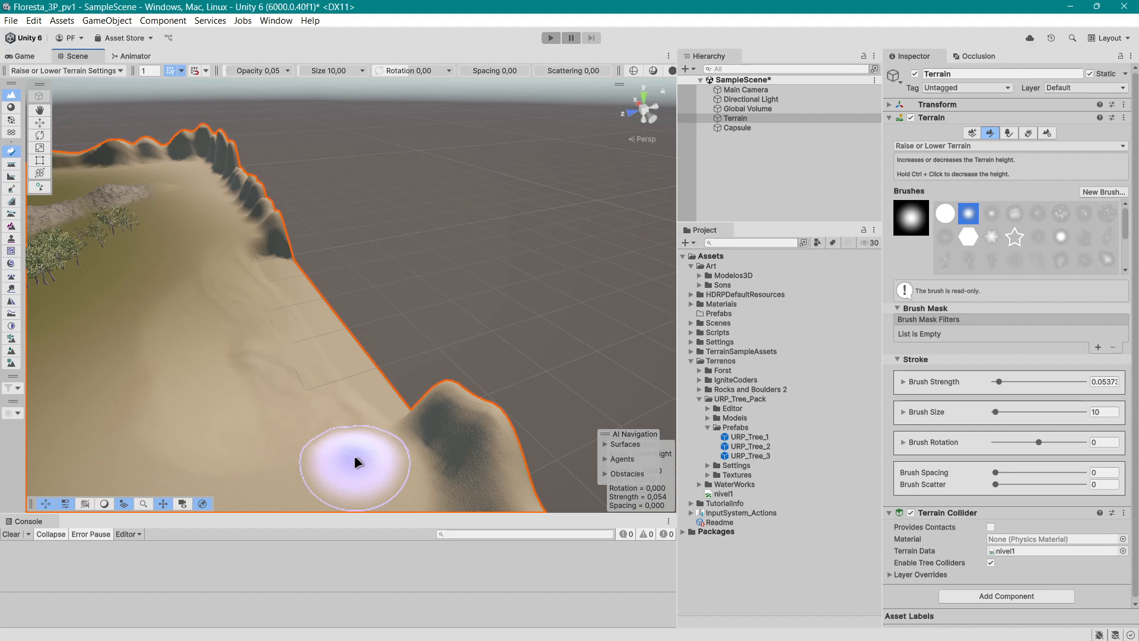
middle_drag(330, 458, 353, 414)
scroll(353, 414, down, 4)
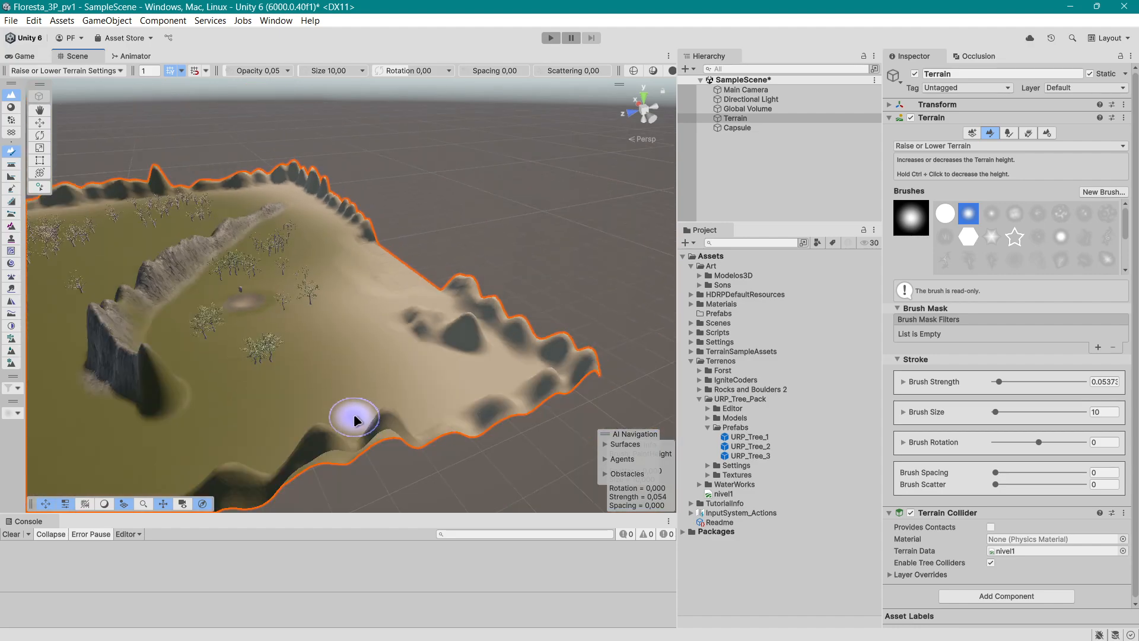
click(299, 399)
key(ctrl+z)
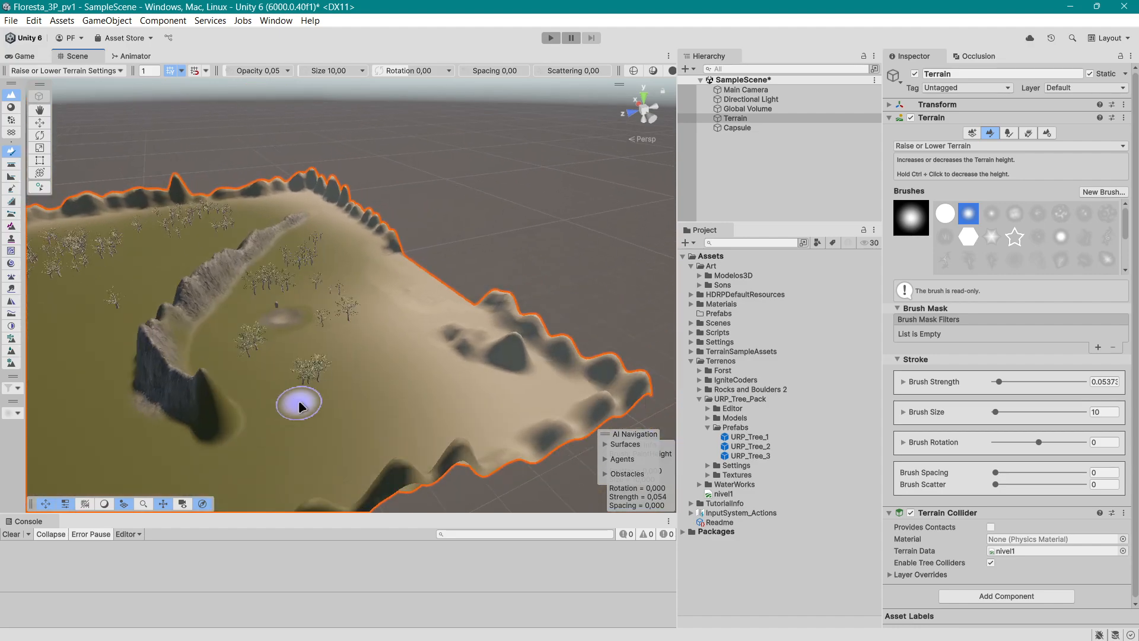
right_drag(439, 397, 277, 405)
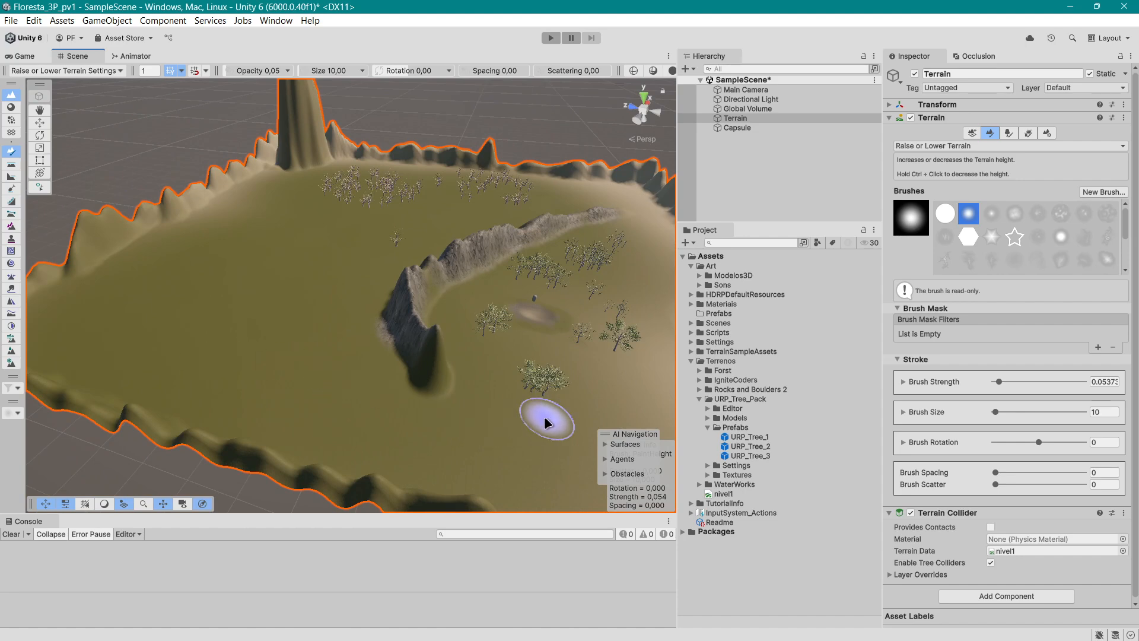